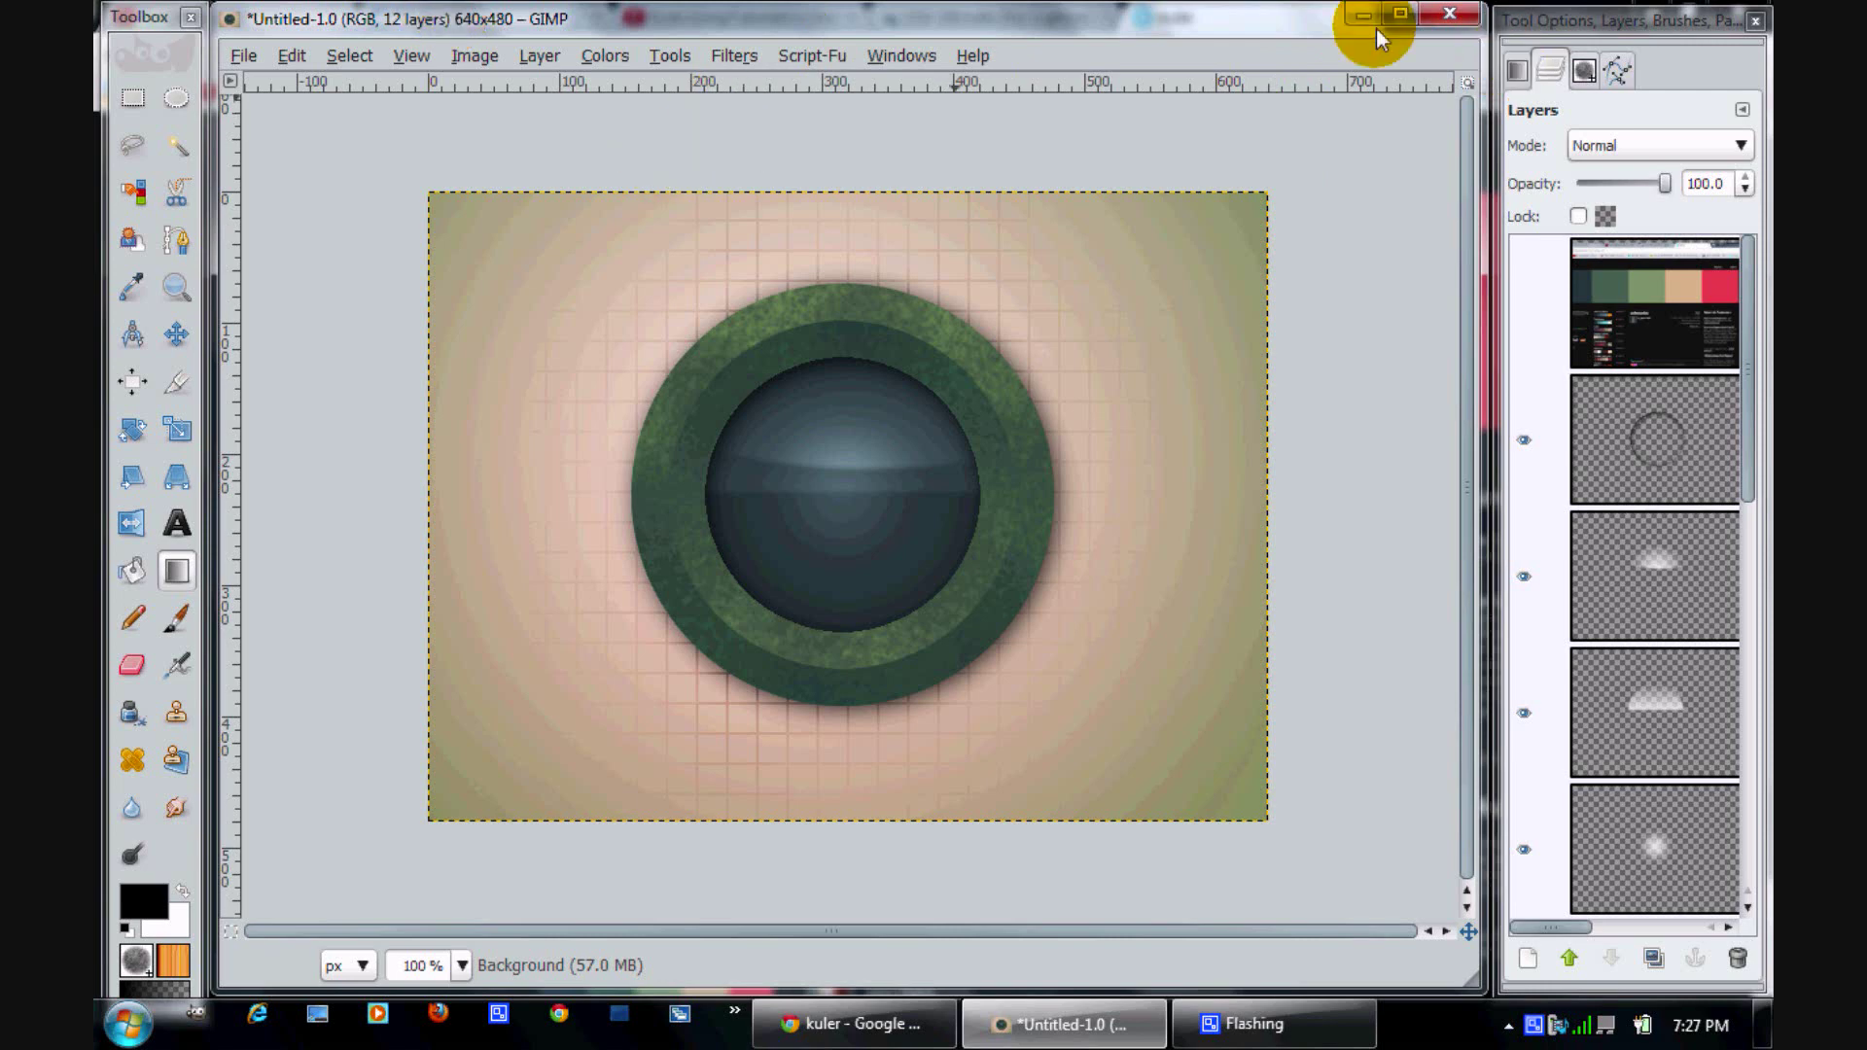
pyautogui.click(1352, 18)
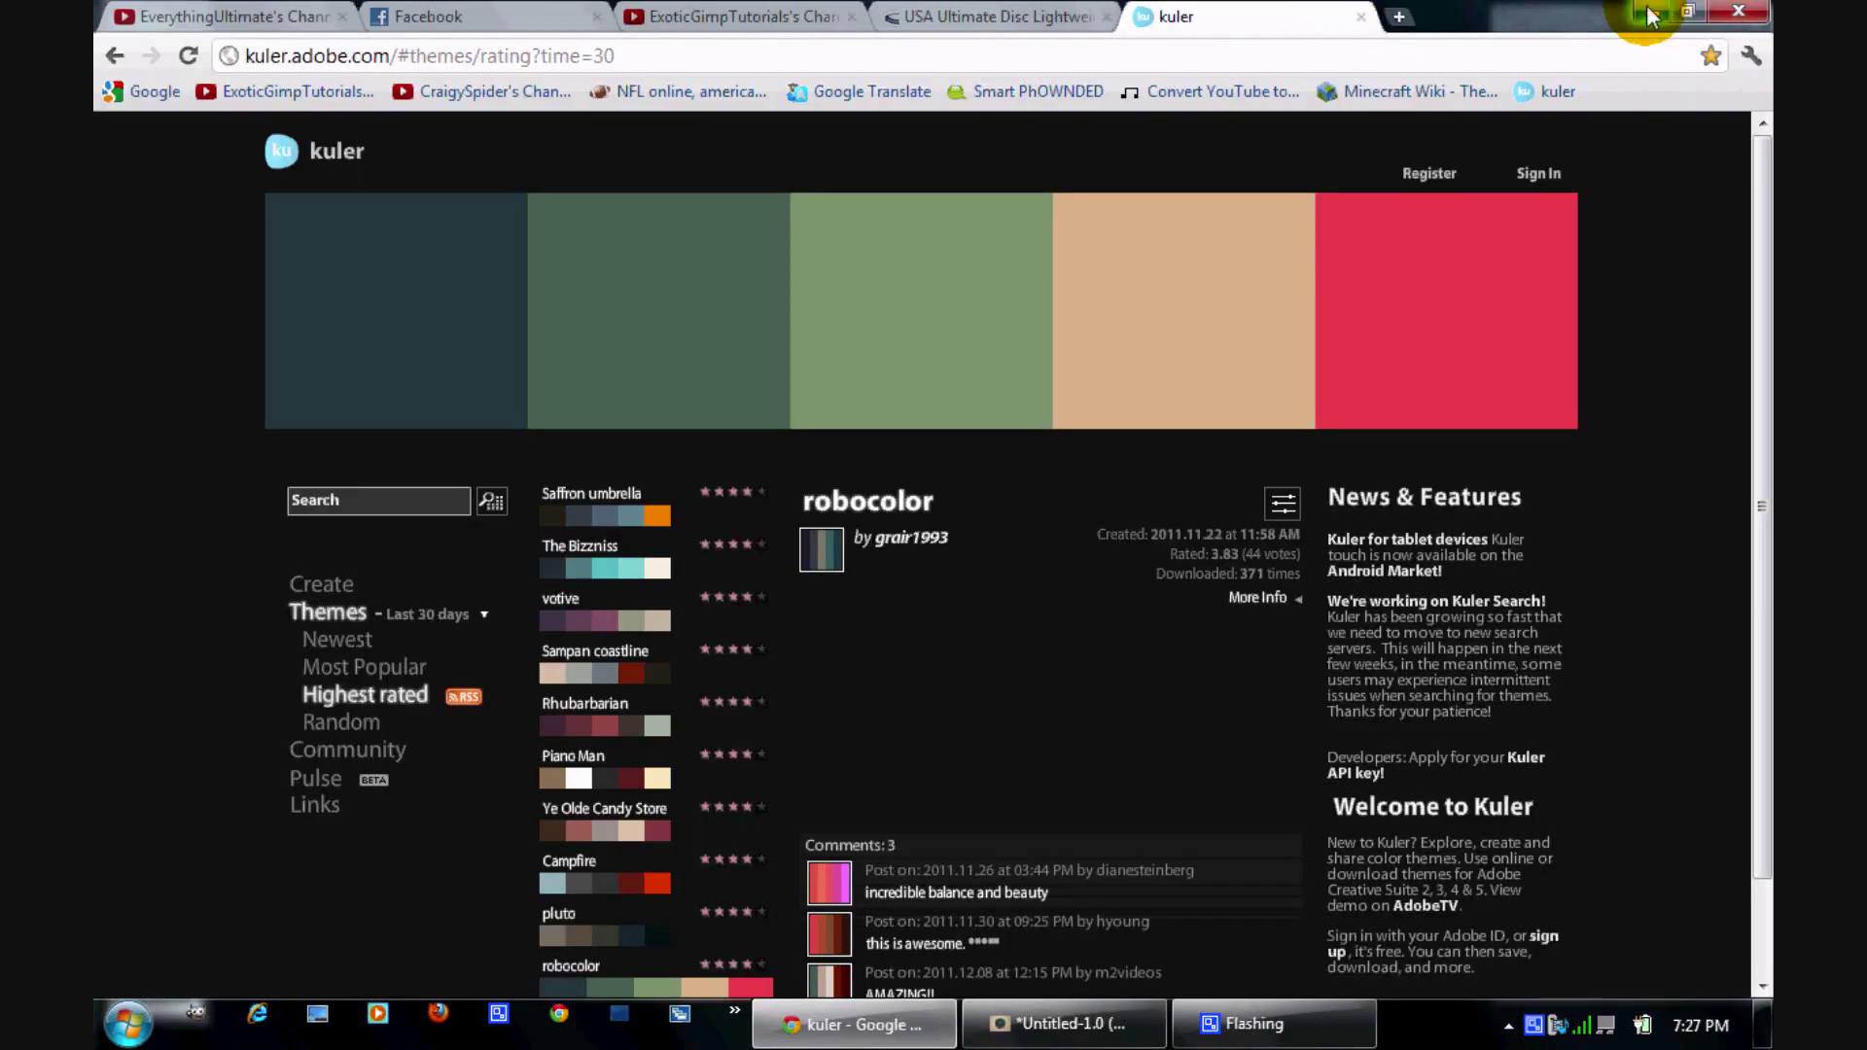
pyautogui.click(1655, 14)
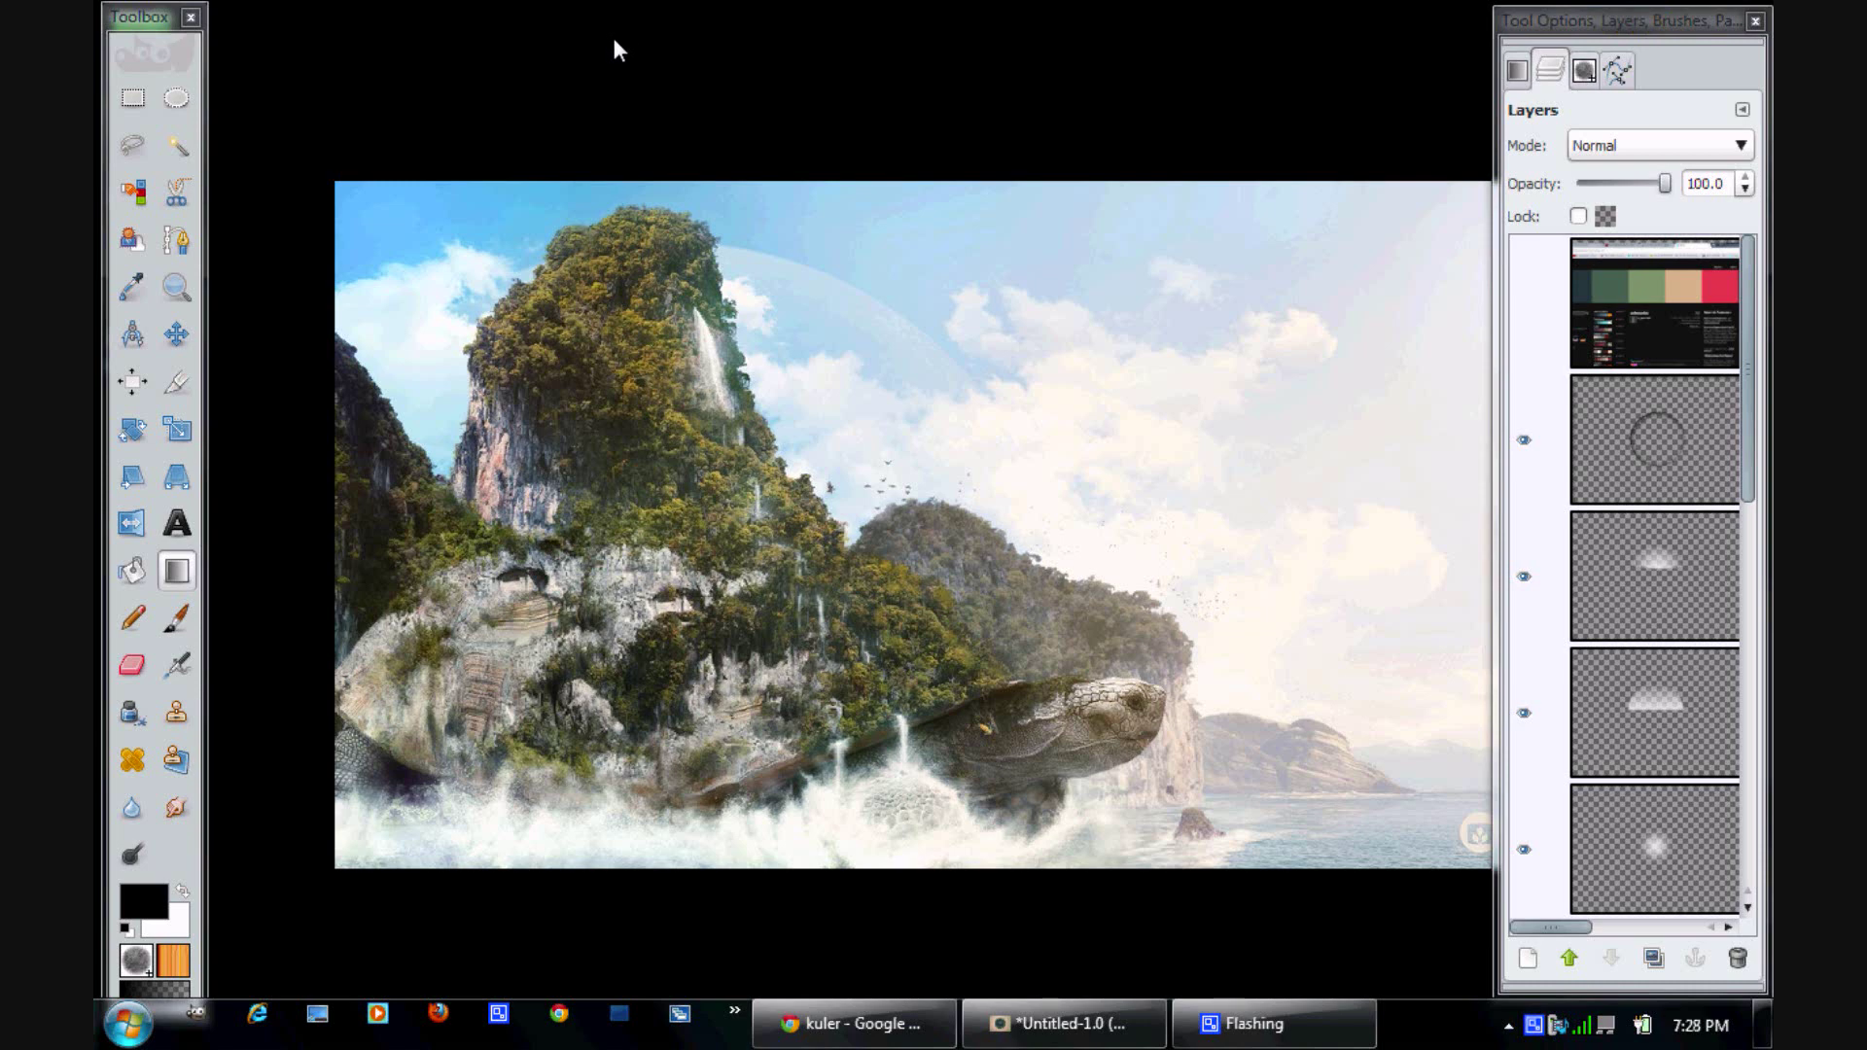
pyautogui.moveTo(131, 16); pyautogui.dragTo(302, 4)
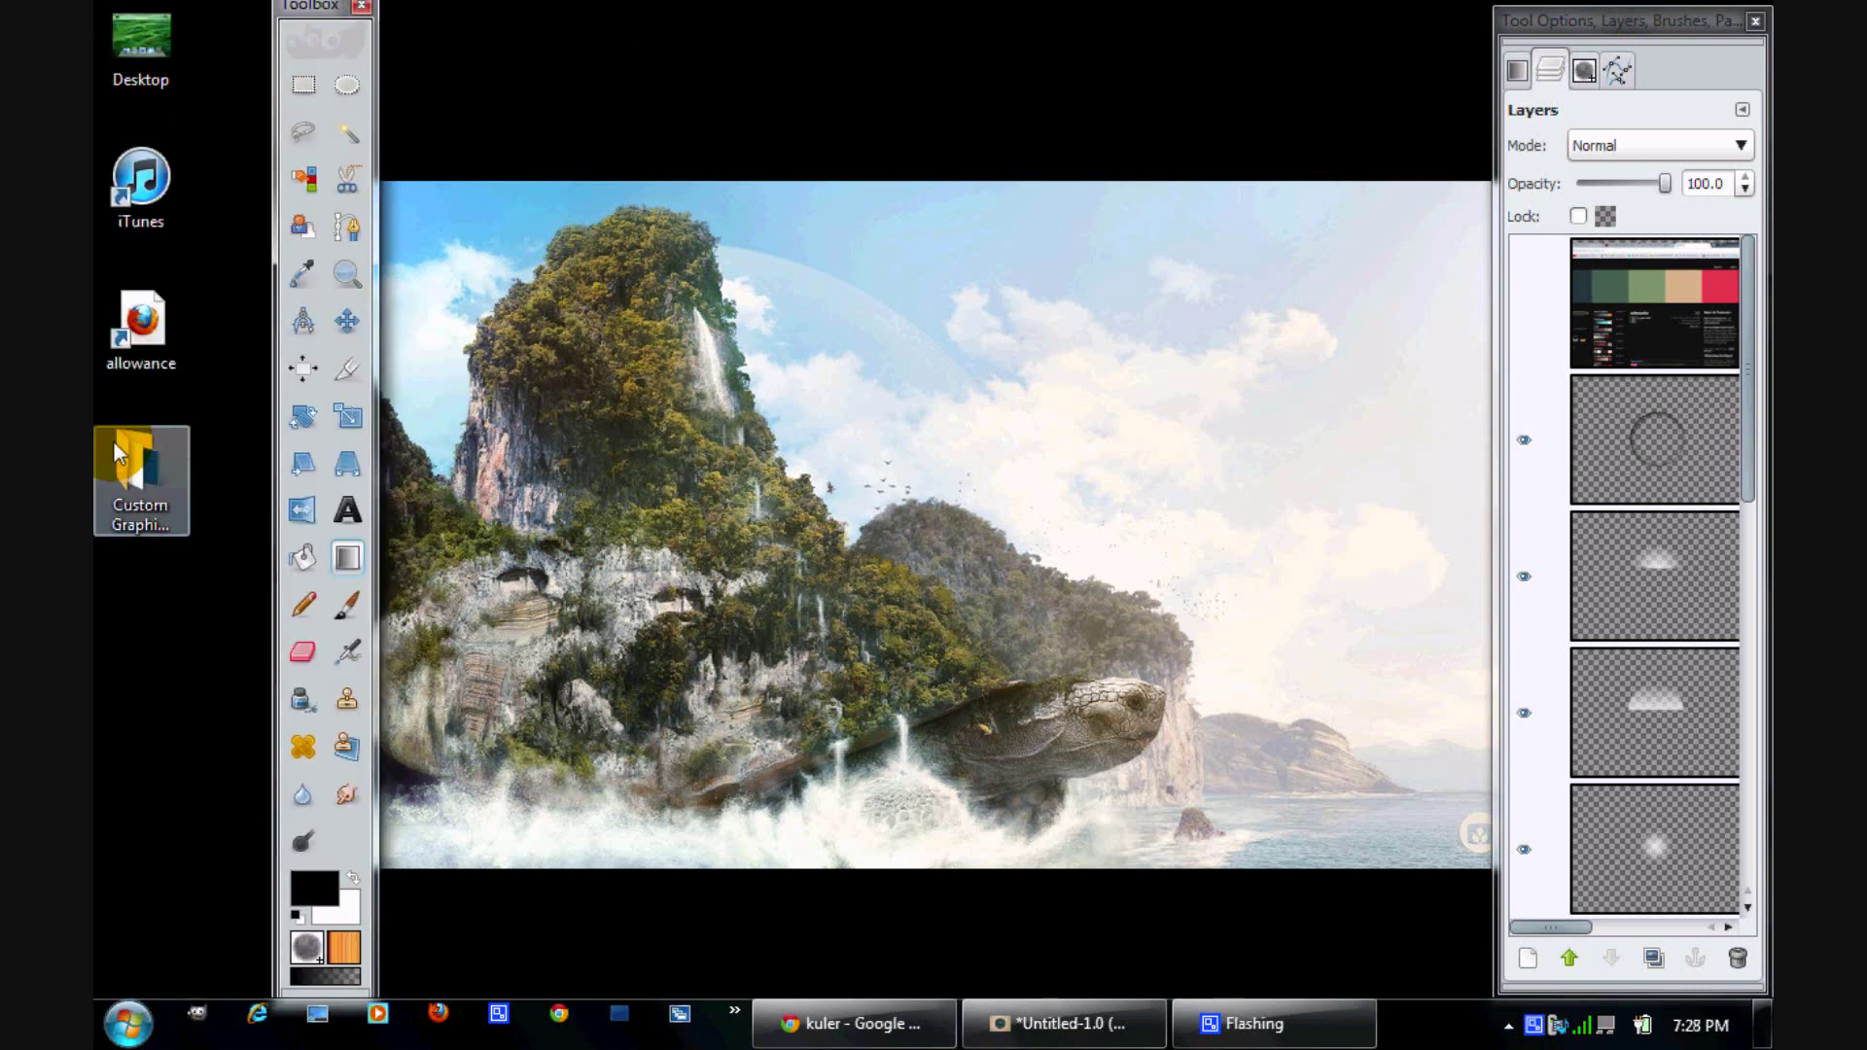
# Switch to the browser and view the Channels section of the ExoticGimpTutorials YouTube page
pyautogui.click(855, 1021)
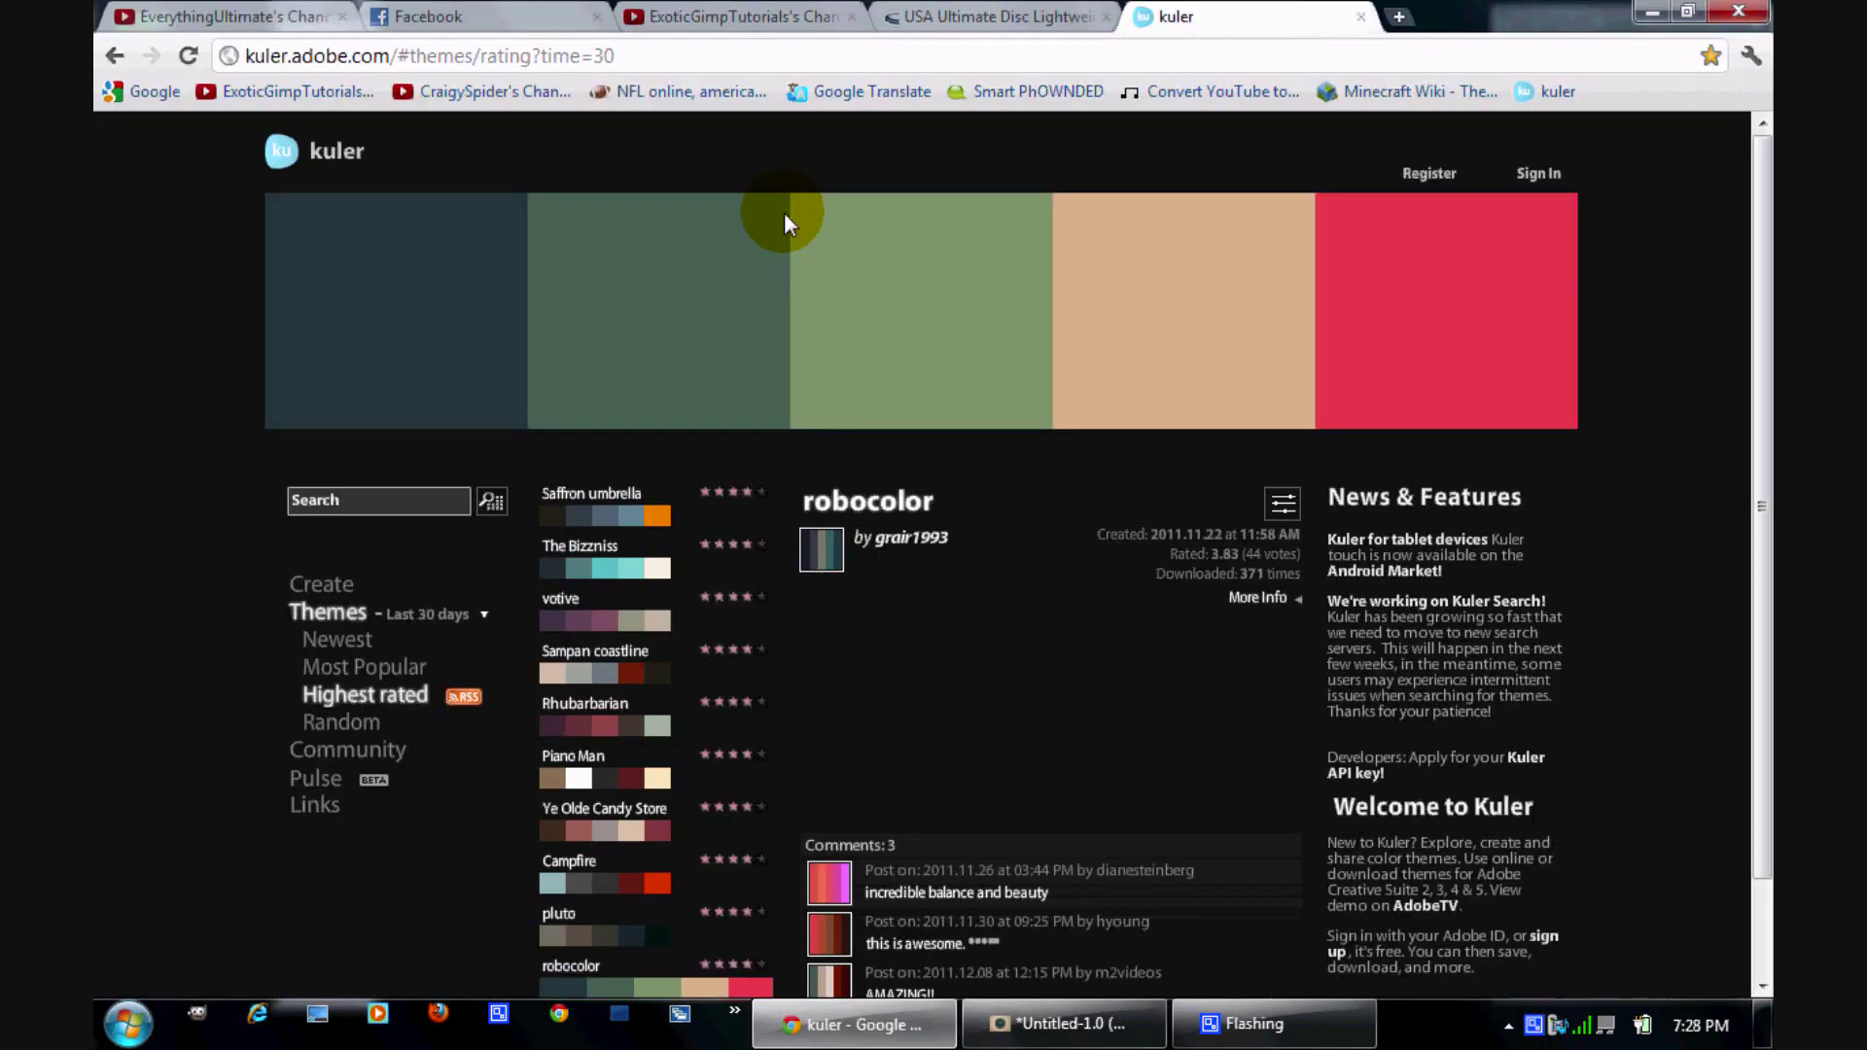
pyautogui.click(714, 8)
pyautogui.moveTo(1762, 257); pyautogui.dragTo(1759, 433)
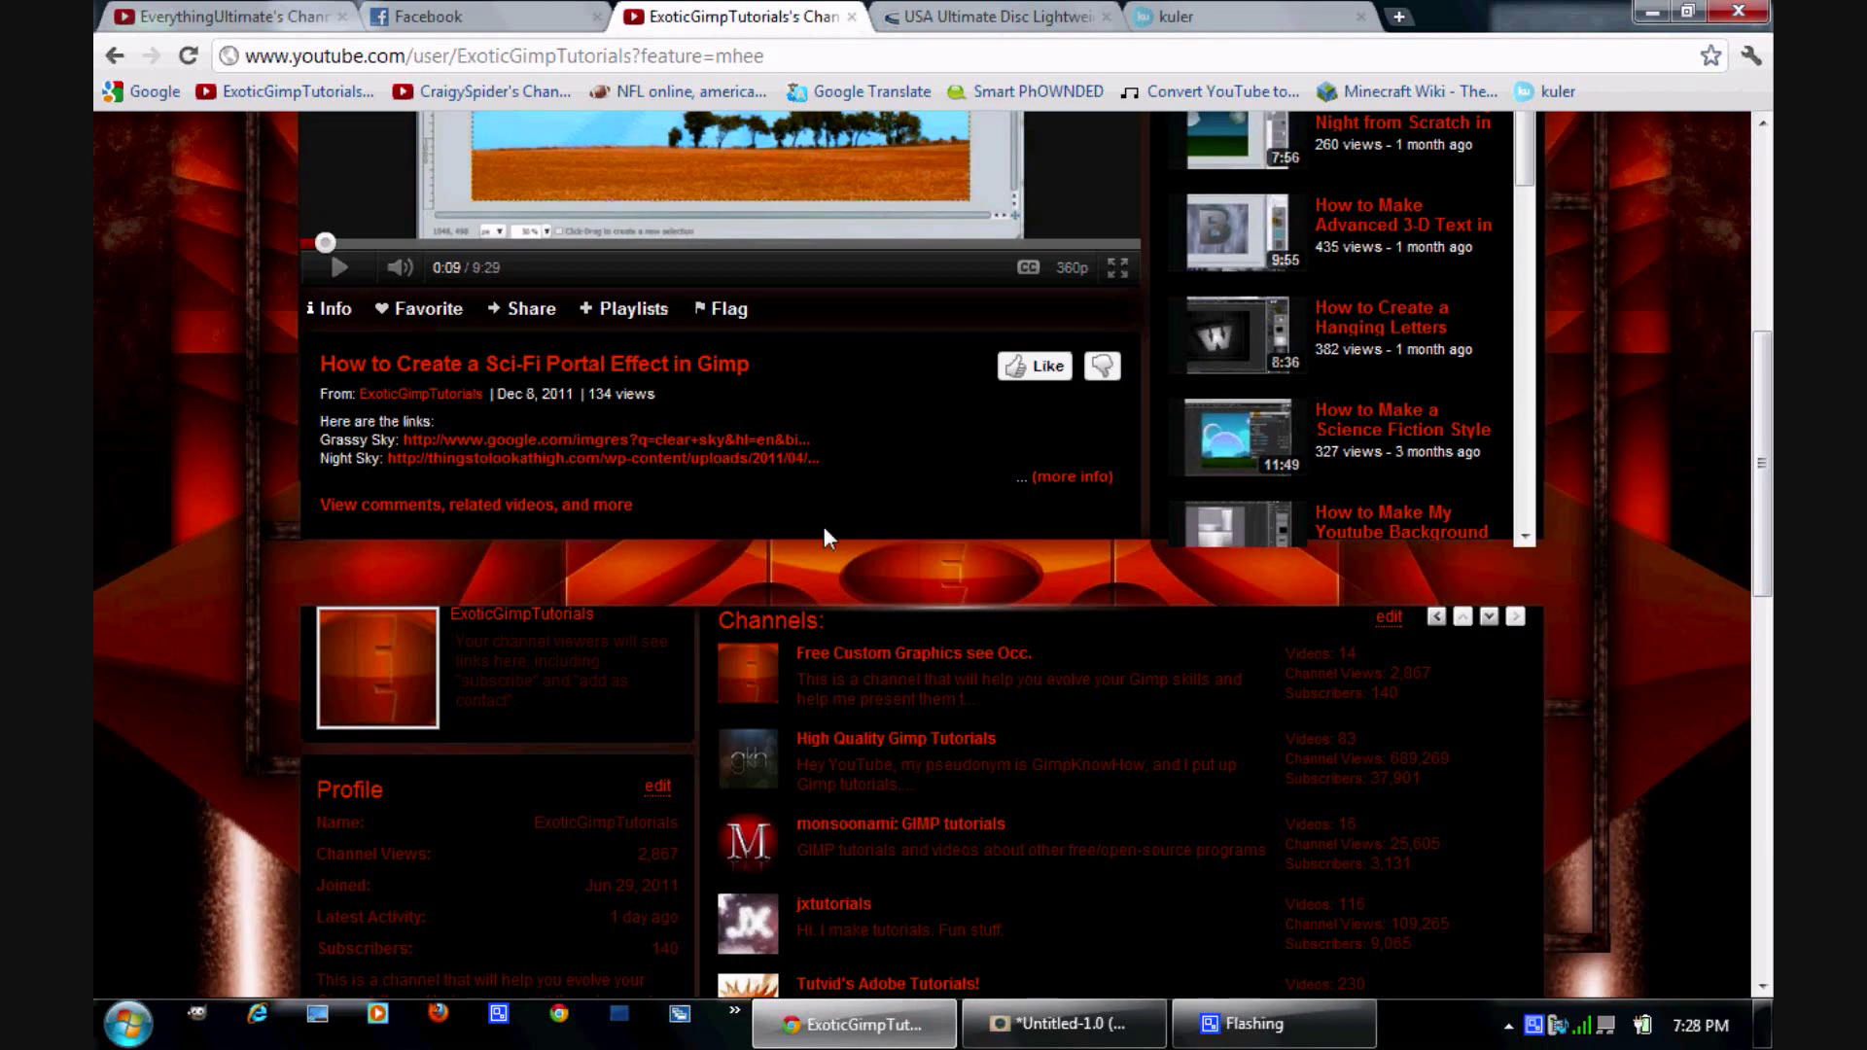
pyautogui.moveTo(821, 619); pyautogui.dragTo(801, 622)
pyautogui.moveTo(1761, 486)
pyautogui.mouseDown()
pyautogui.moveTo(1762, 289)
pyautogui.moveTo(1761, 486)
pyautogui.mouseUp()
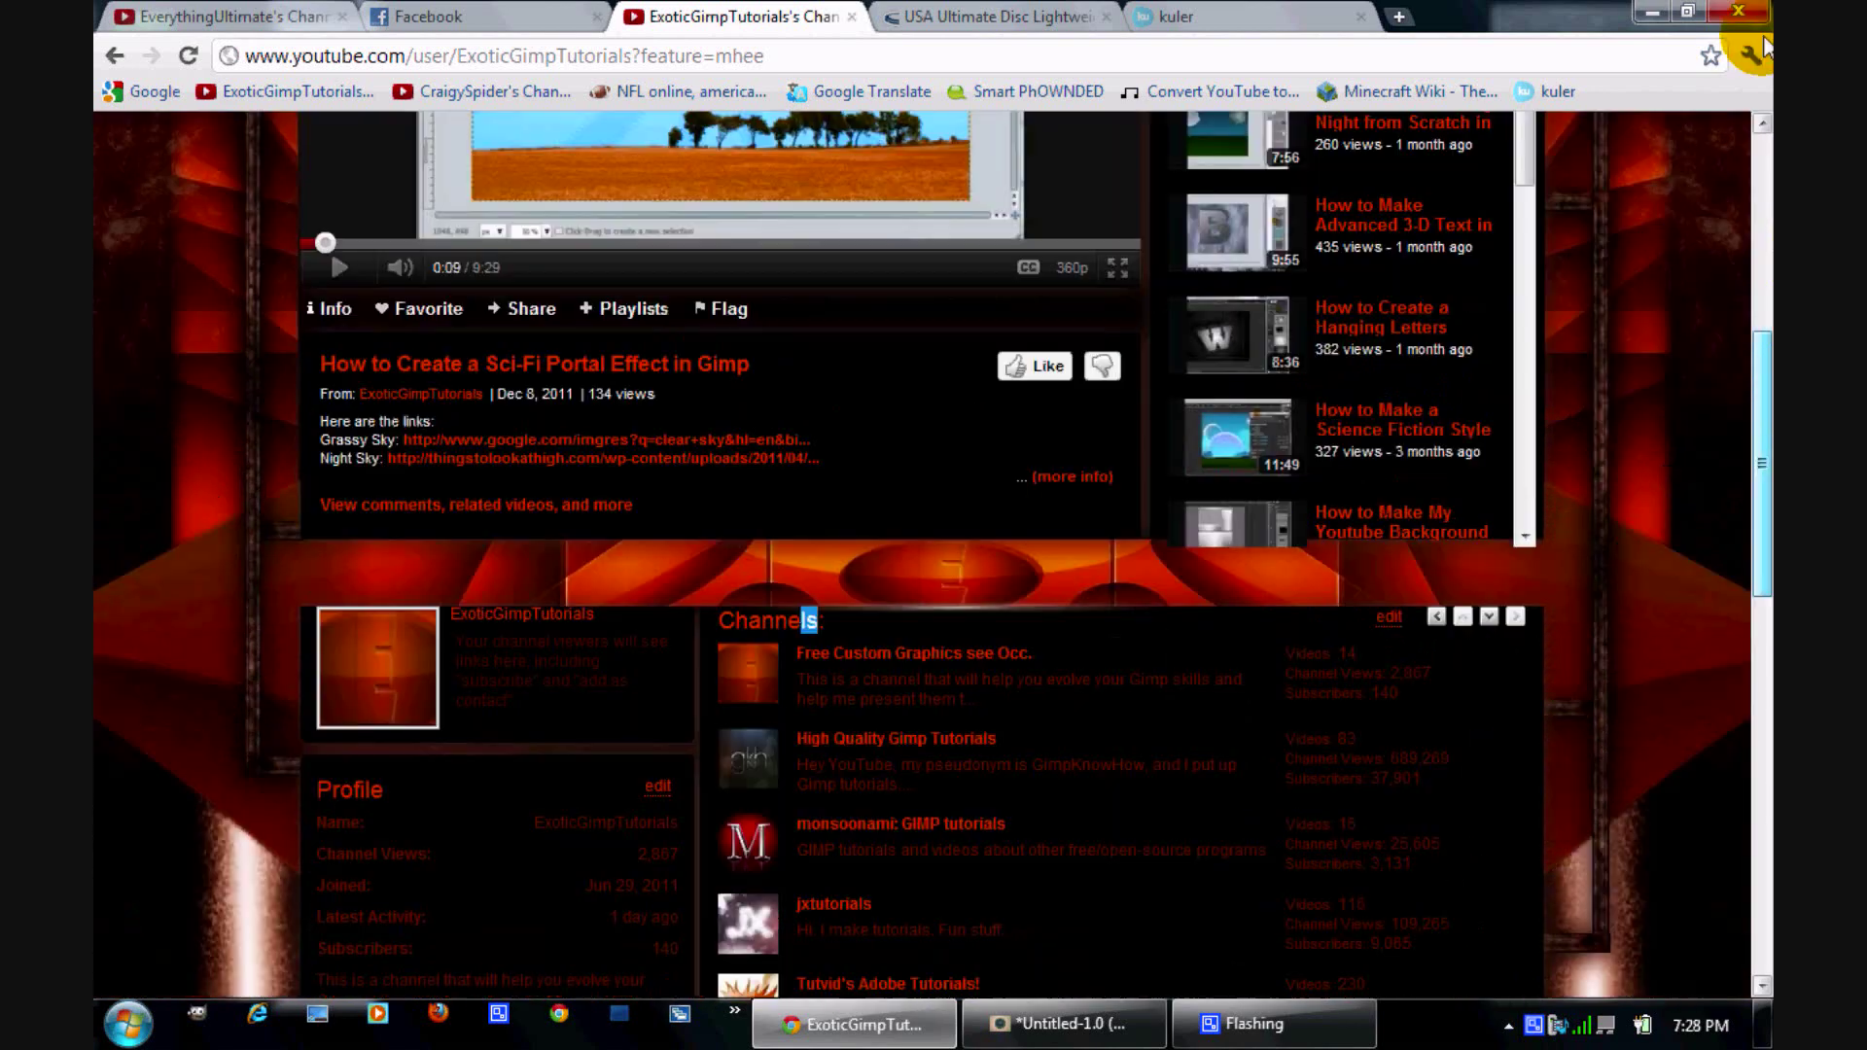
# View the Tortise Image Manipulation picture from the Exotic Gimp Tutorials folder on the desktop, then close the picture and the folder
pyautogui.click(1659, 14)
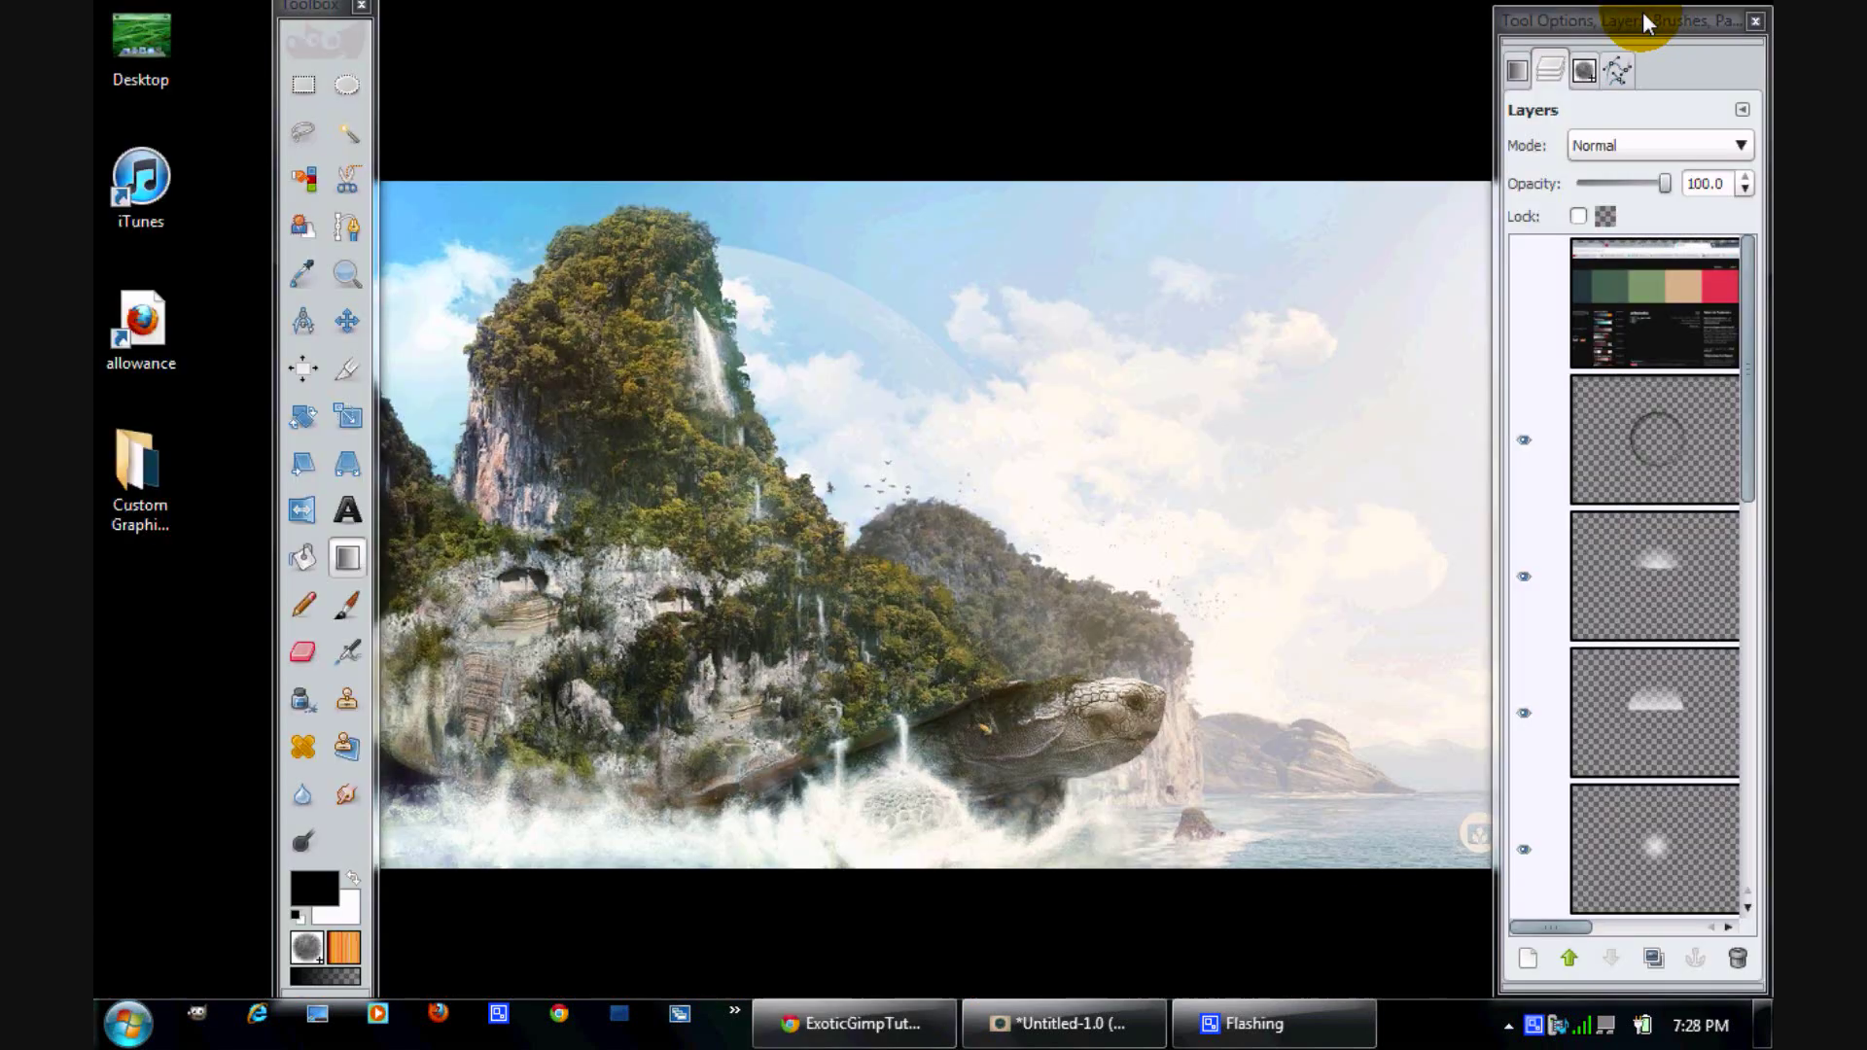
pyautogui.click(138, 54)
pyautogui.doubleClick(138, 47)
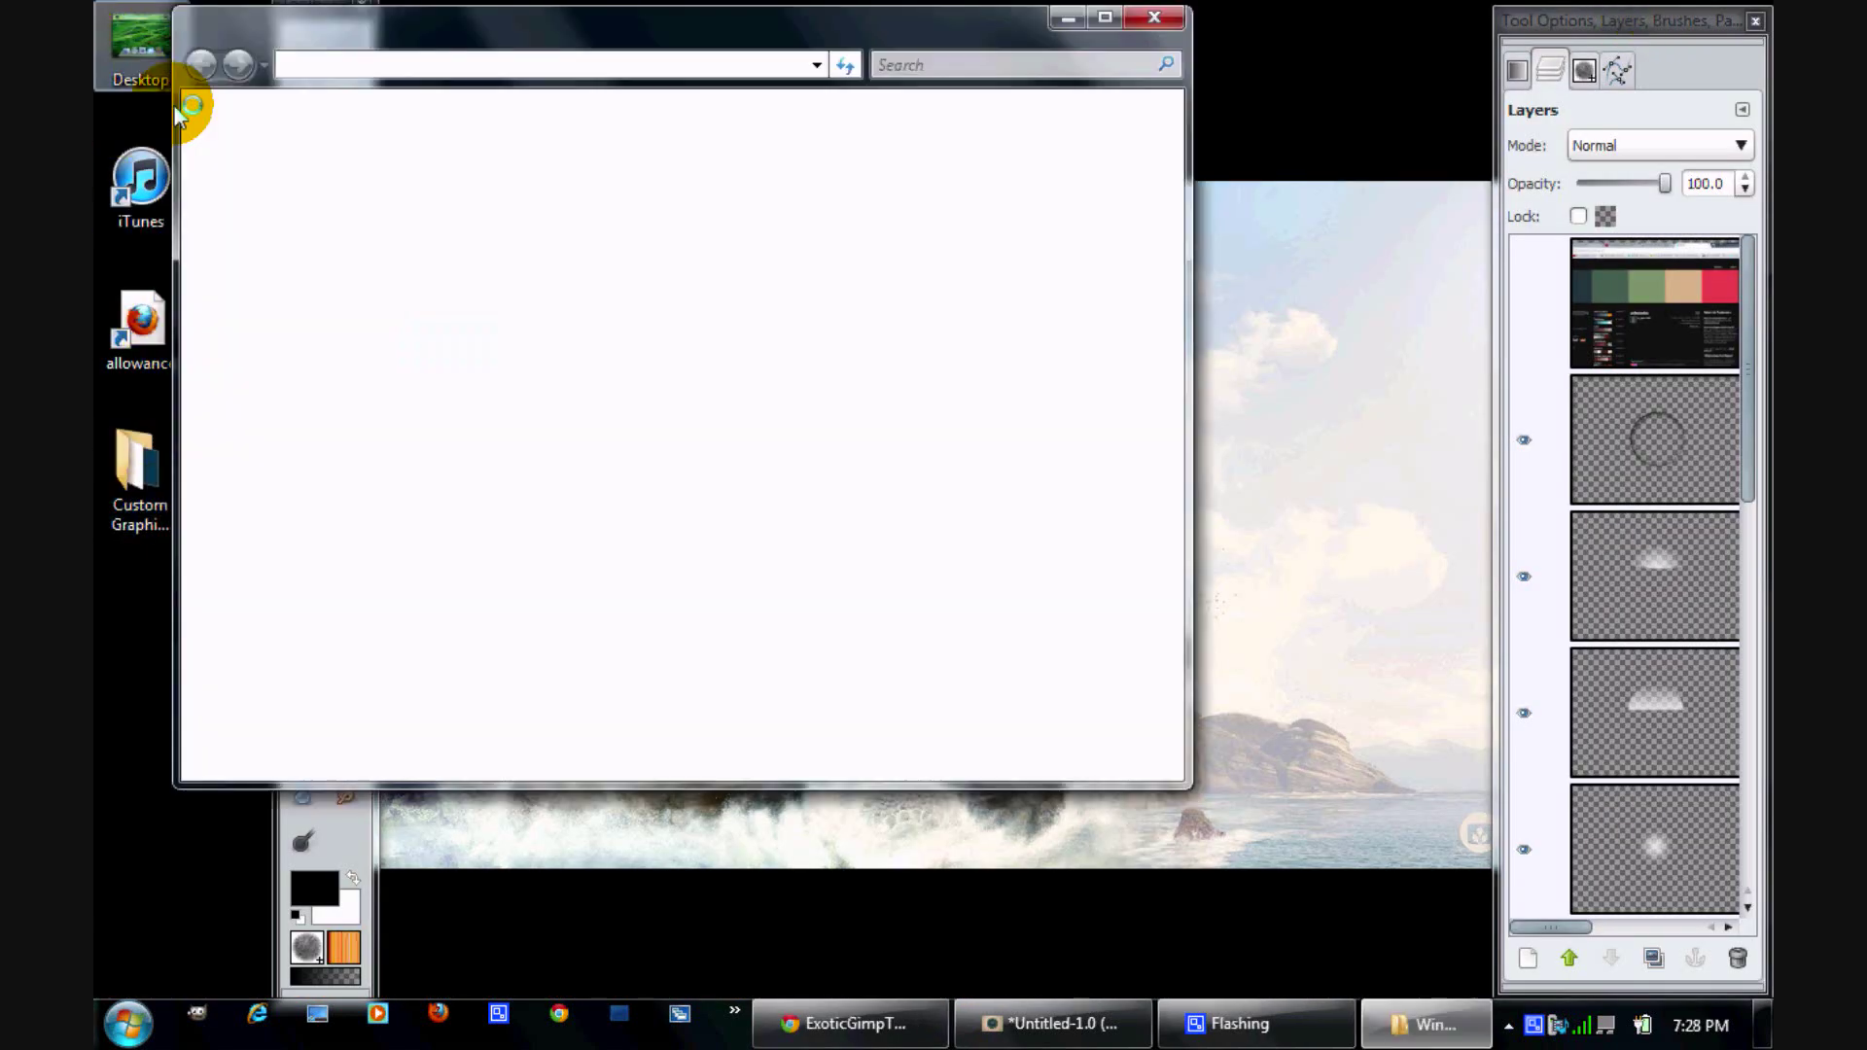
pyautogui.click(603, 475)
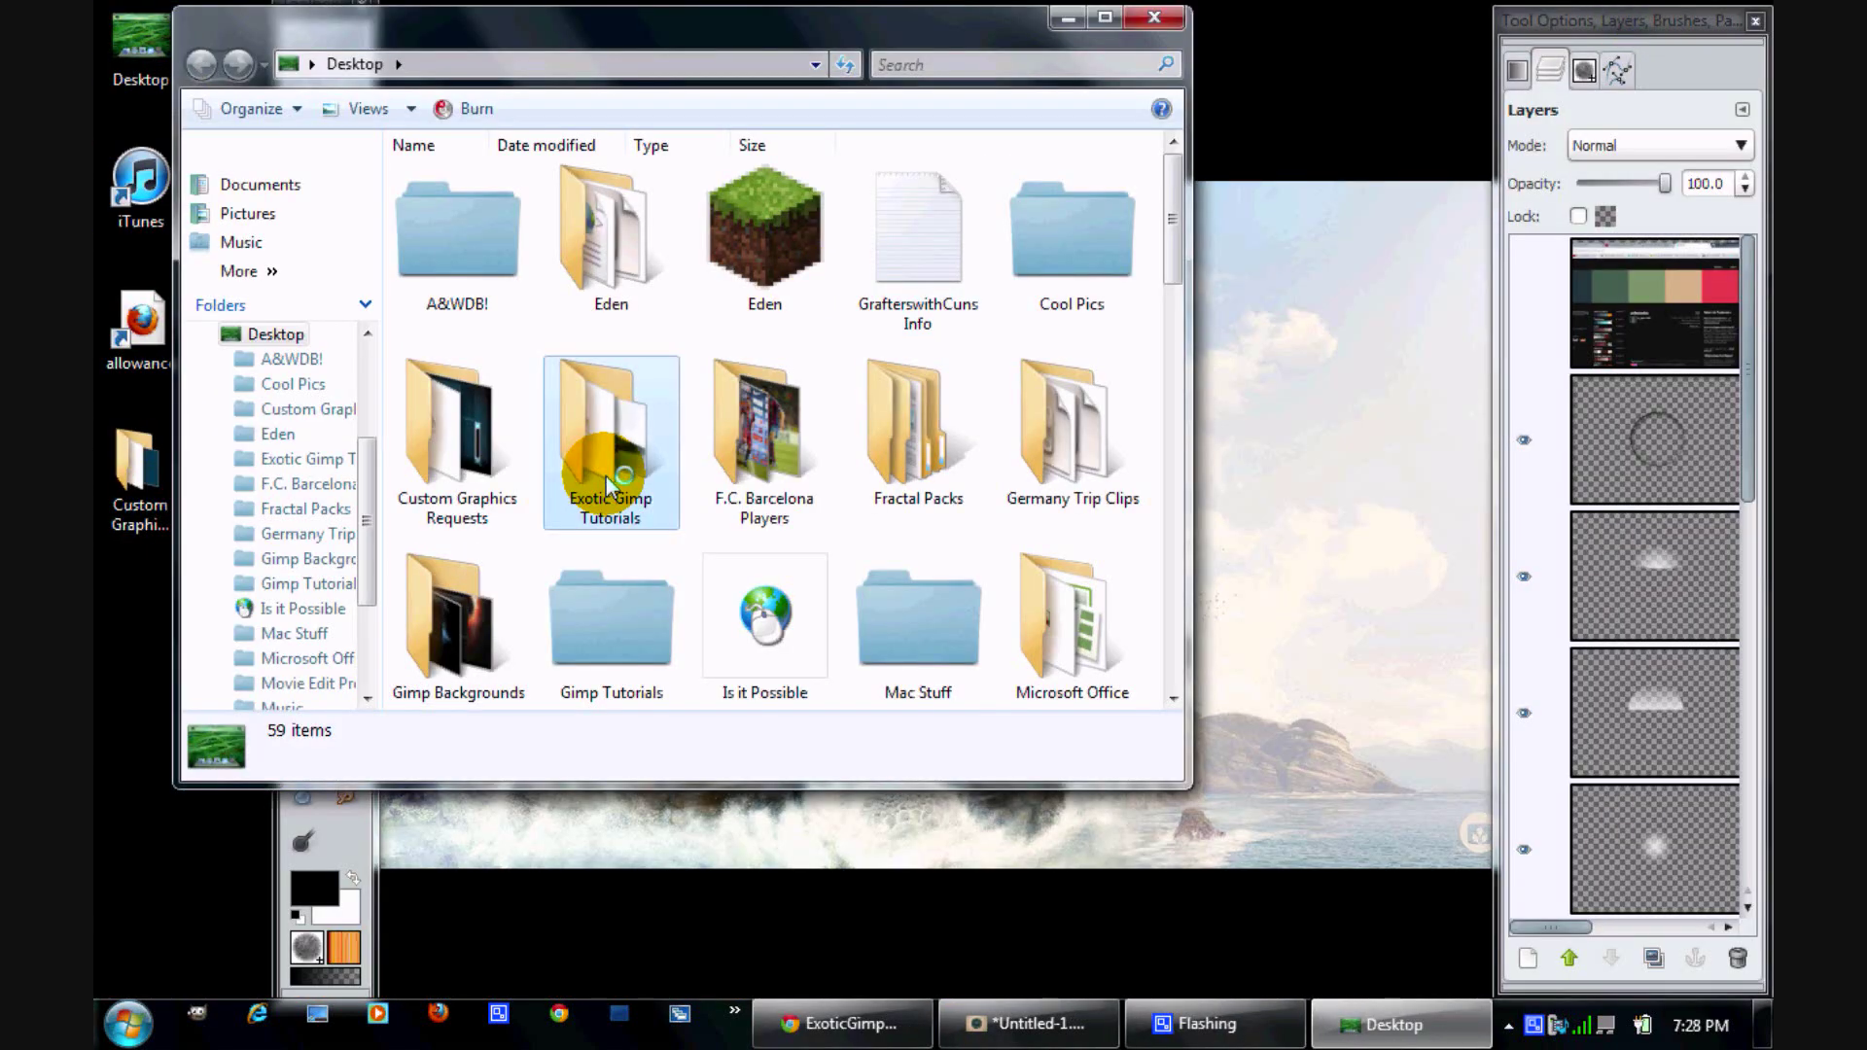
pyautogui.doubleClick(603, 476)
pyautogui.moveTo(1171, 292); pyautogui.dragTo(1135, 667)
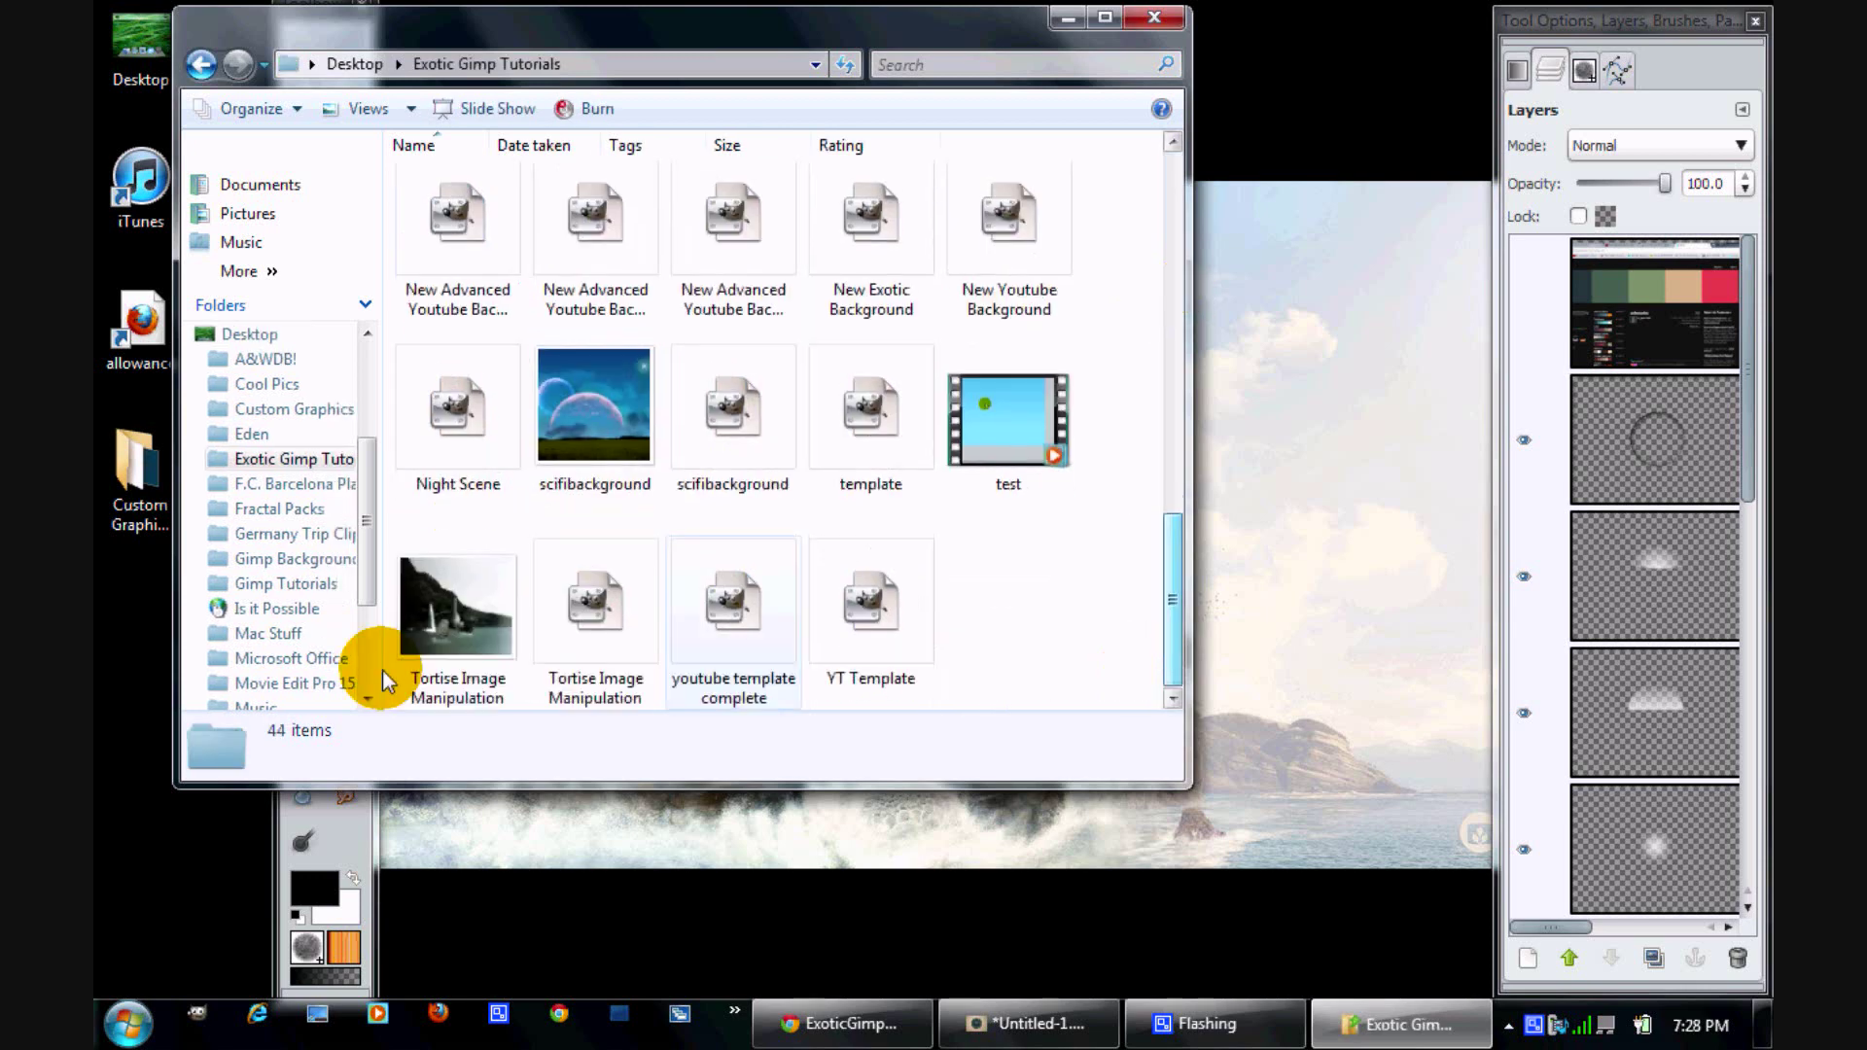
pyautogui.doubleClick(484, 627)
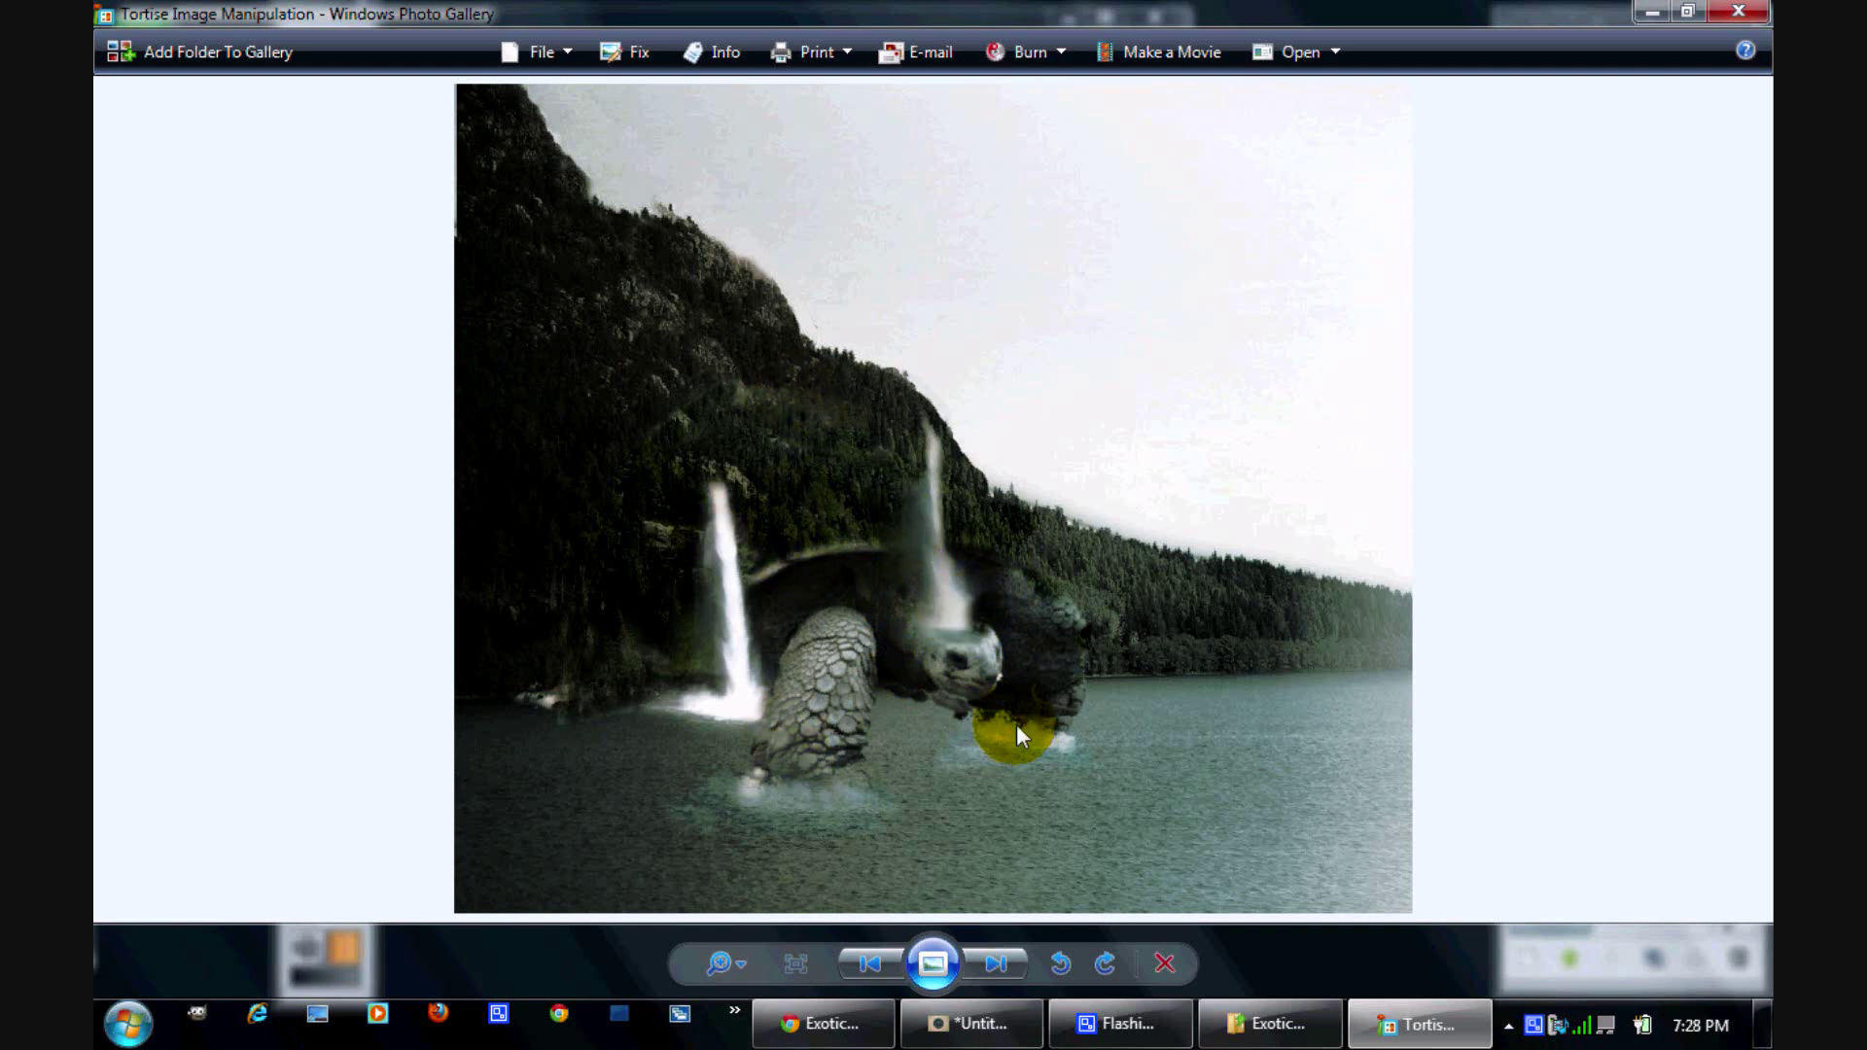
pyautogui.click(1738, 12)
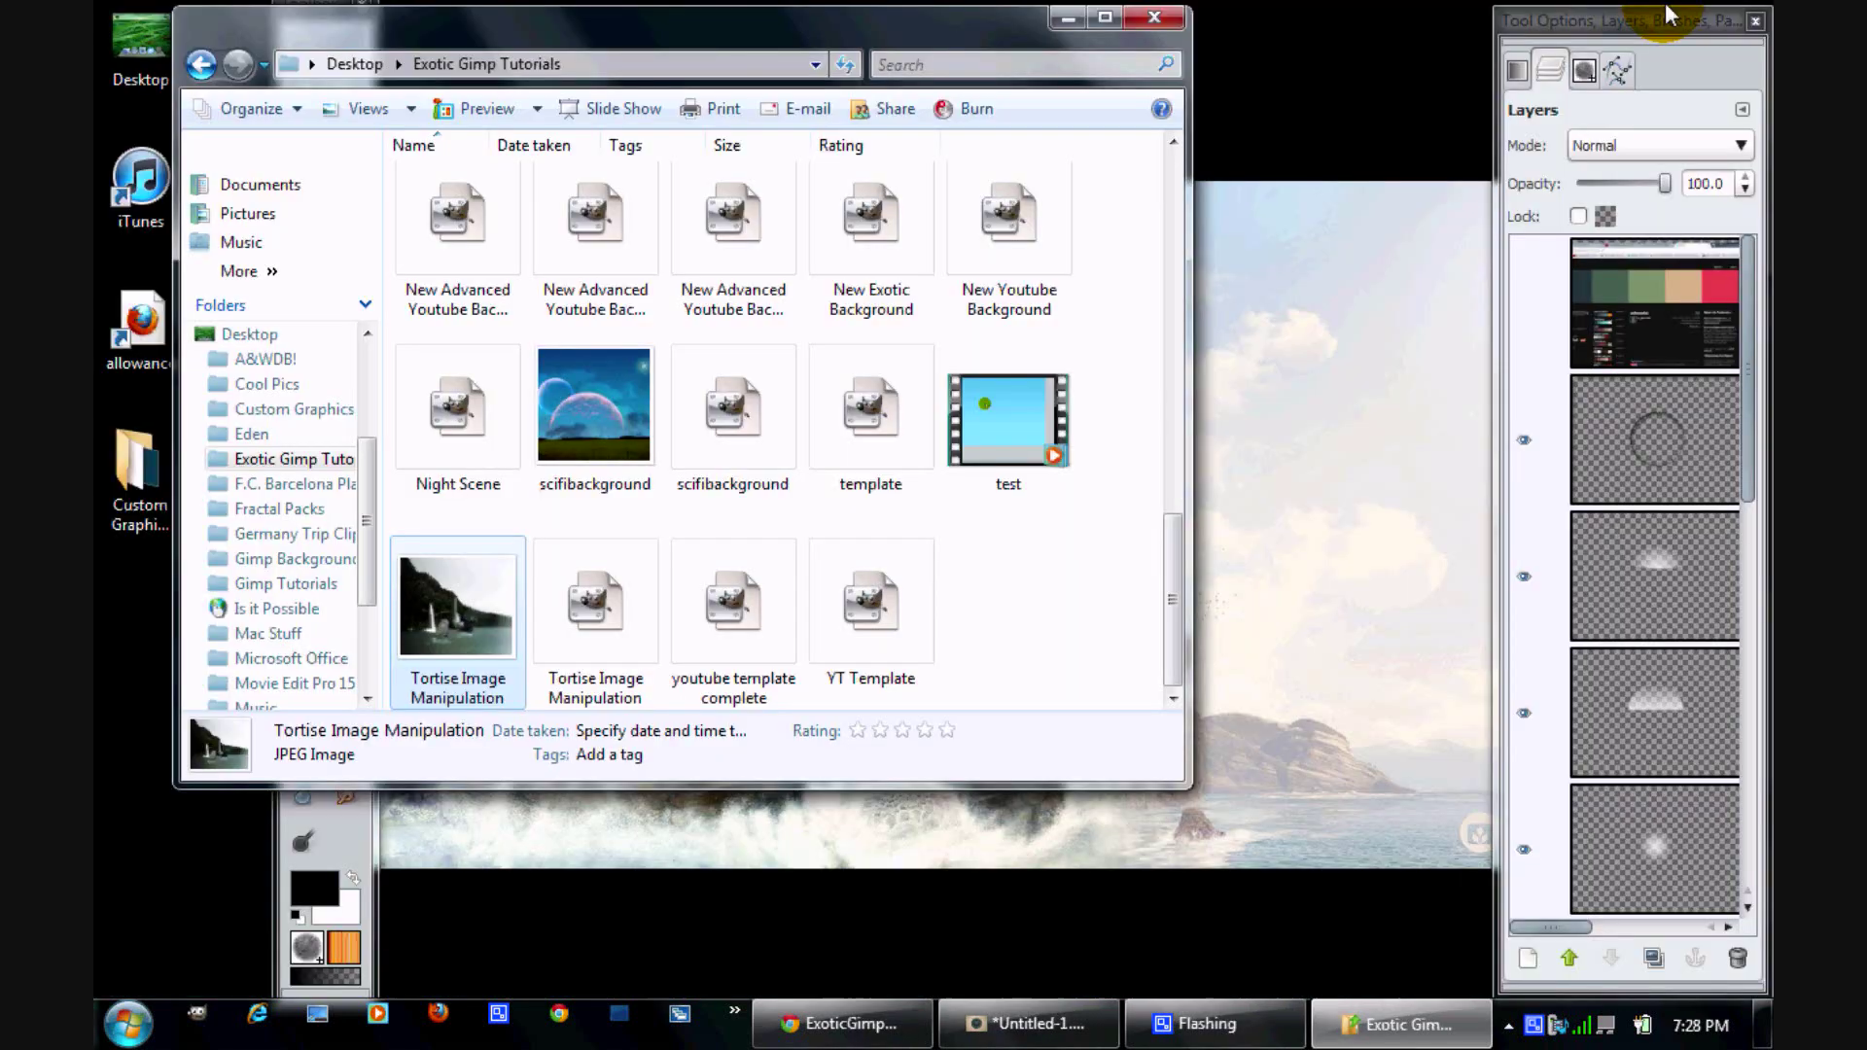
pyautogui.click(1156, 19)
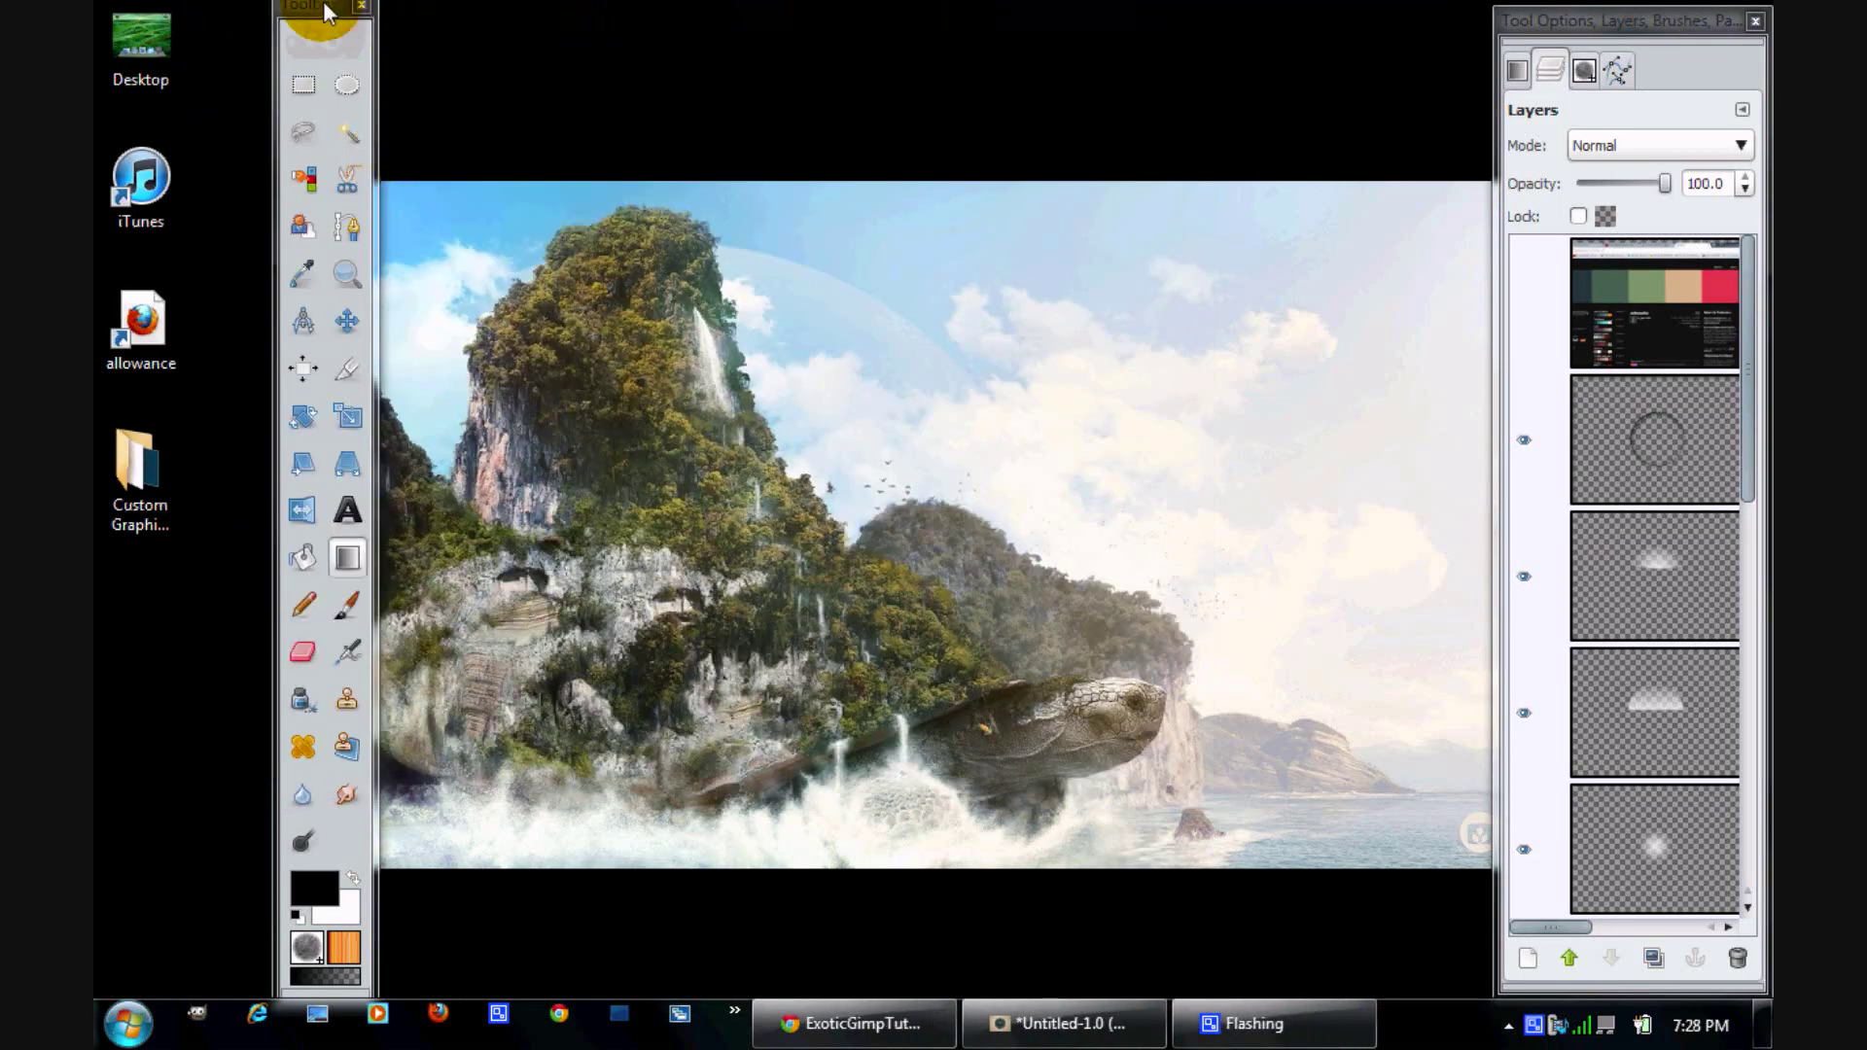
# Move the Toolbox window back over the desktop icons and bring the Untitled-1.0 button image to the front in GIMP
pyautogui.moveTo(325, 12); pyautogui.dragTo(142, 26)
pyautogui.click(807, 807)
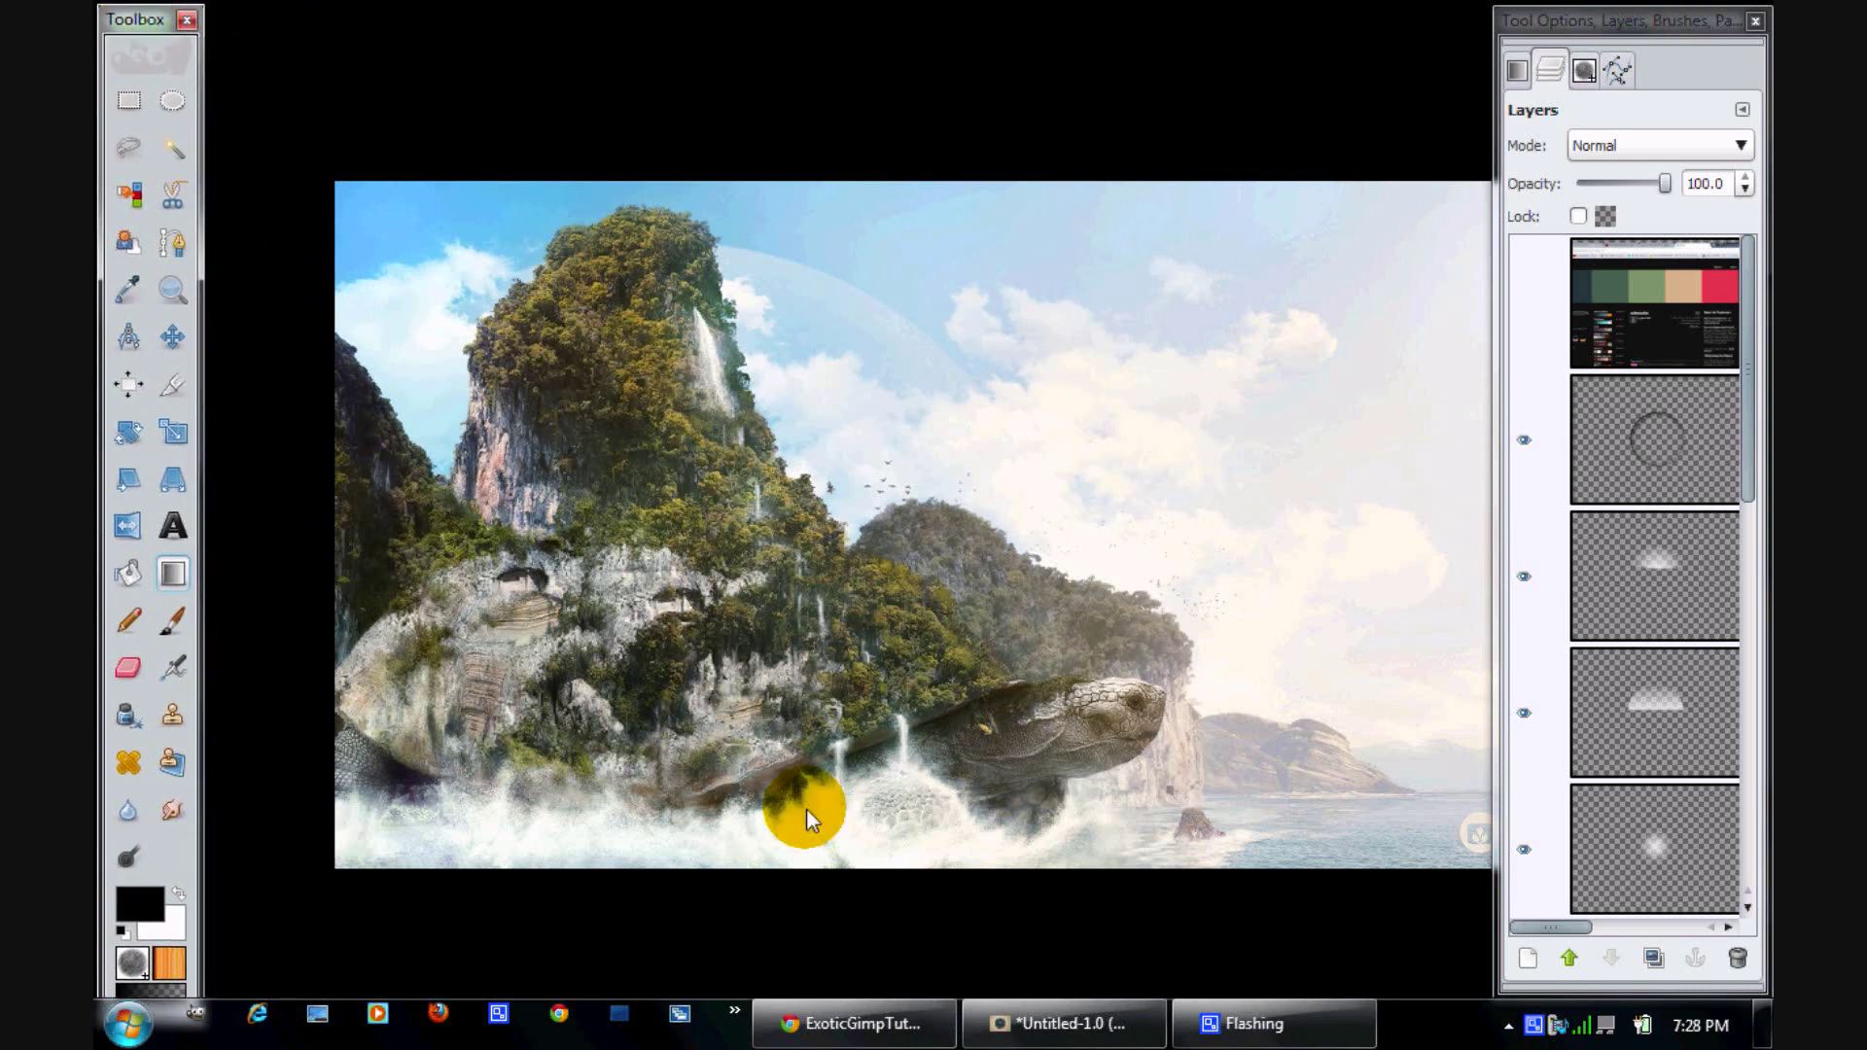
pyautogui.click(1037, 1030)
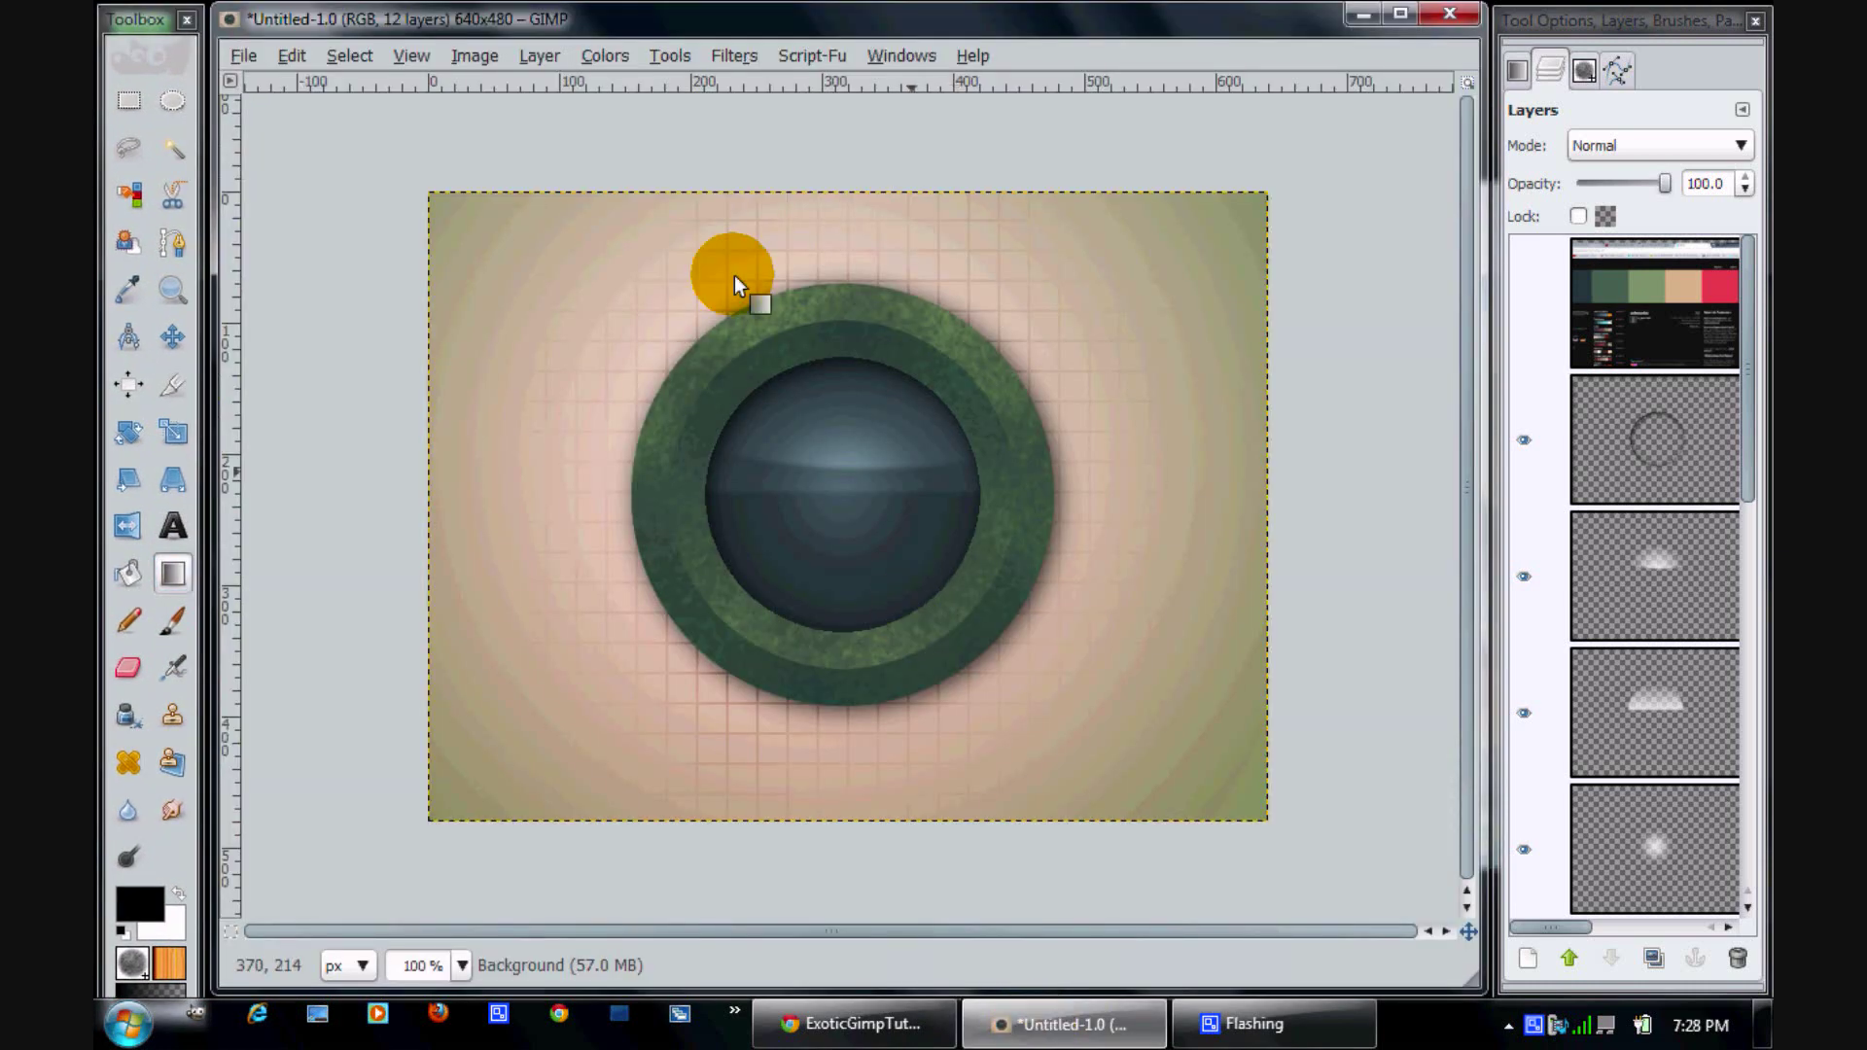
pyautogui.click(133, 21)
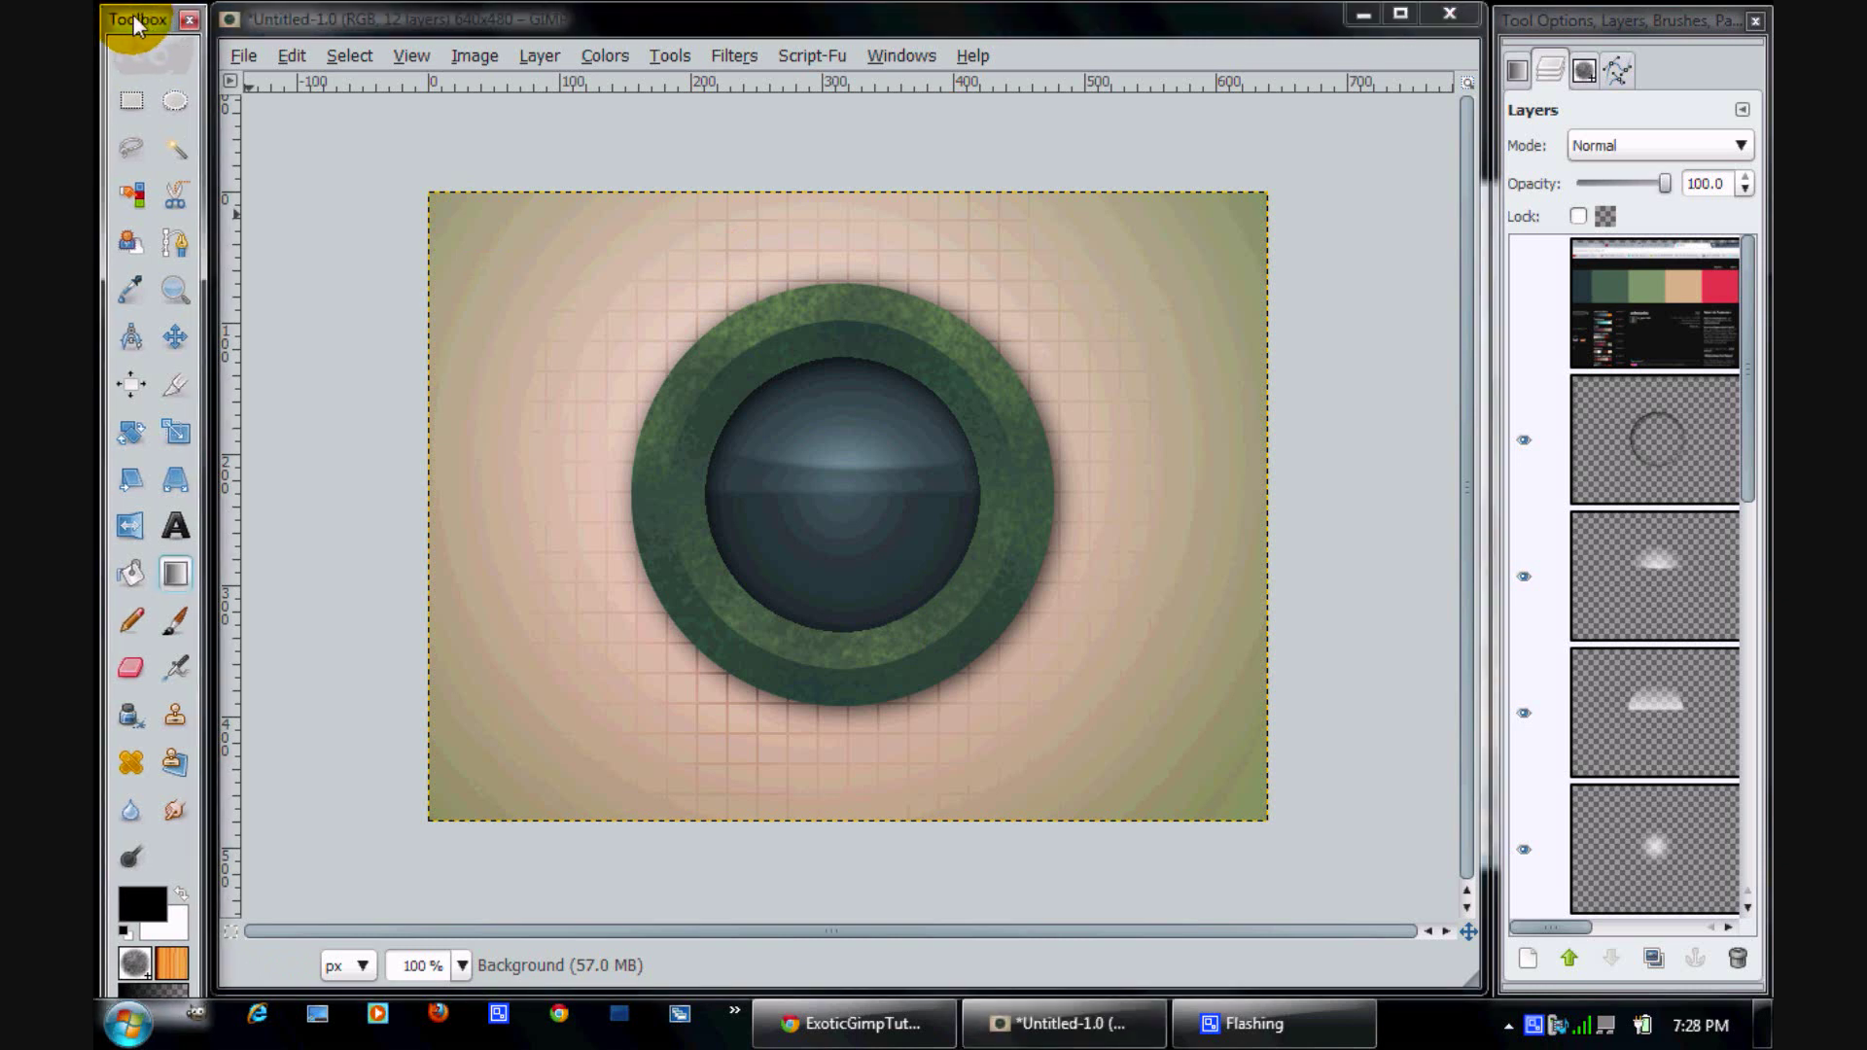
pyautogui.moveTo(136, 24); pyautogui.dragTo(139, 25)
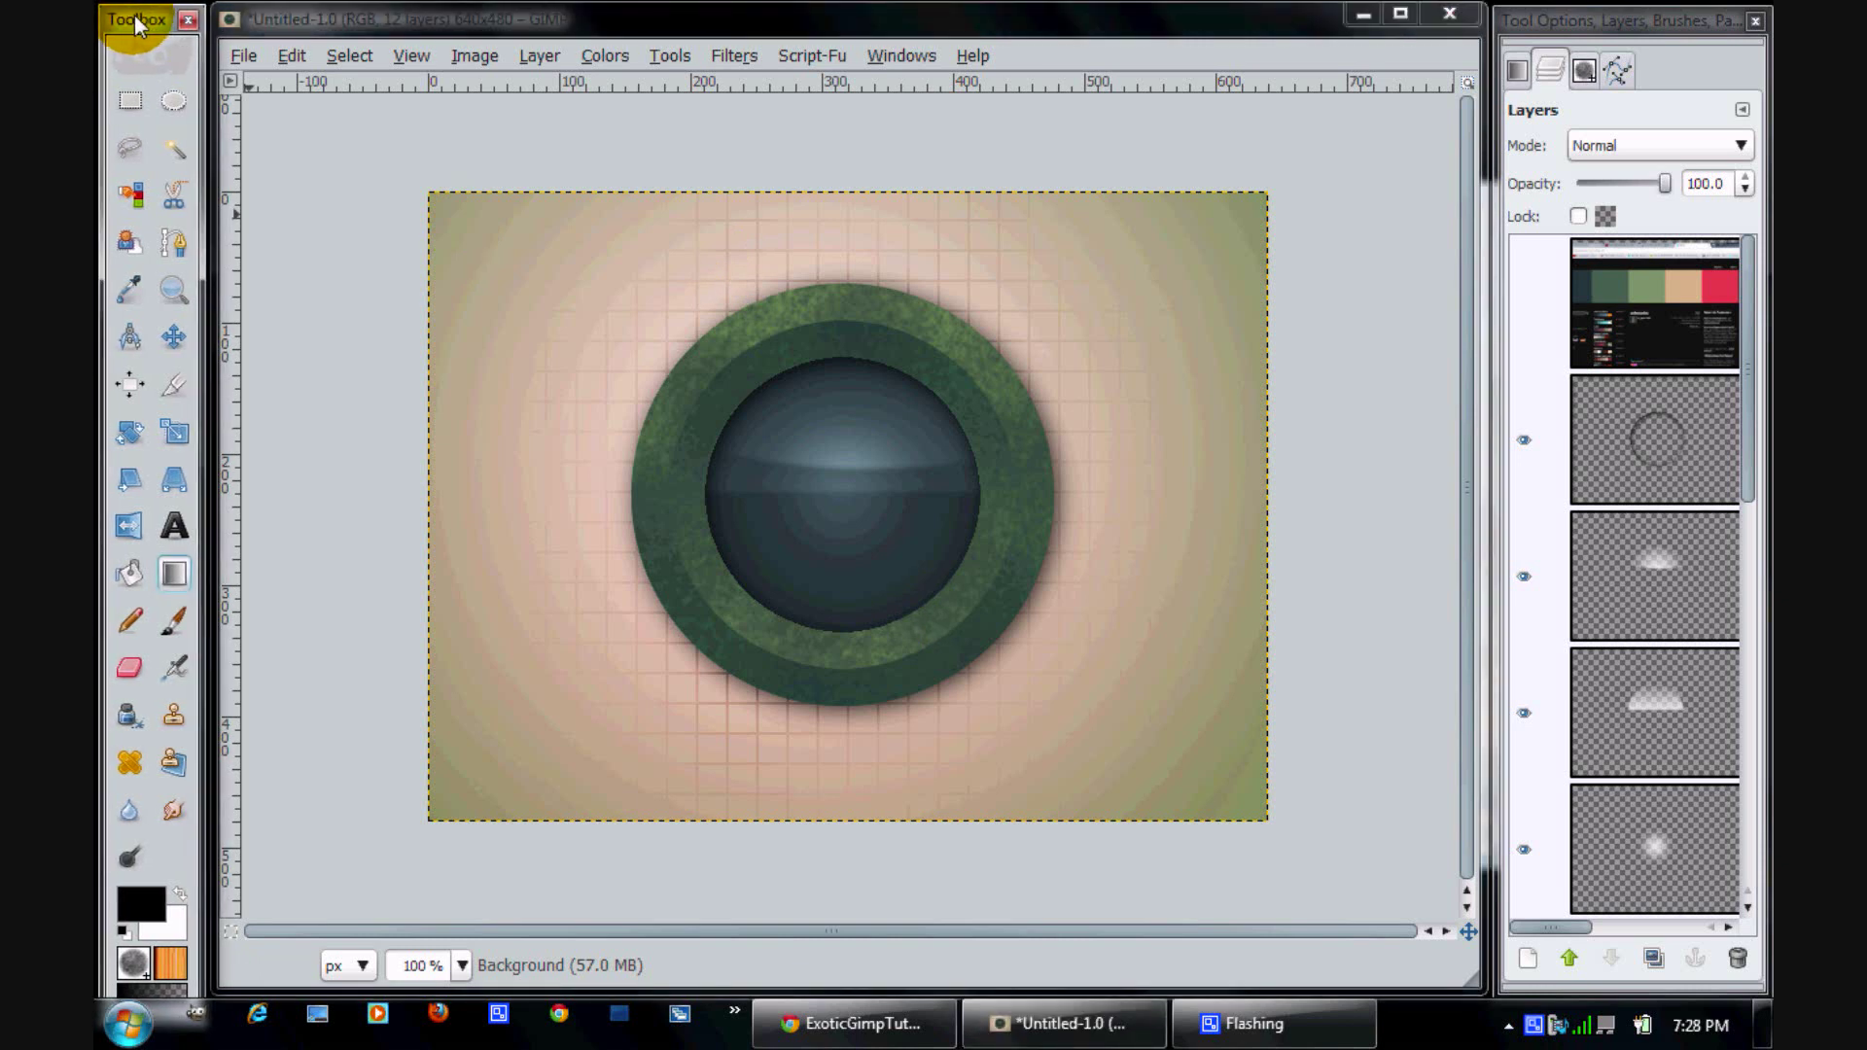
pyautogui.click(817, 17)
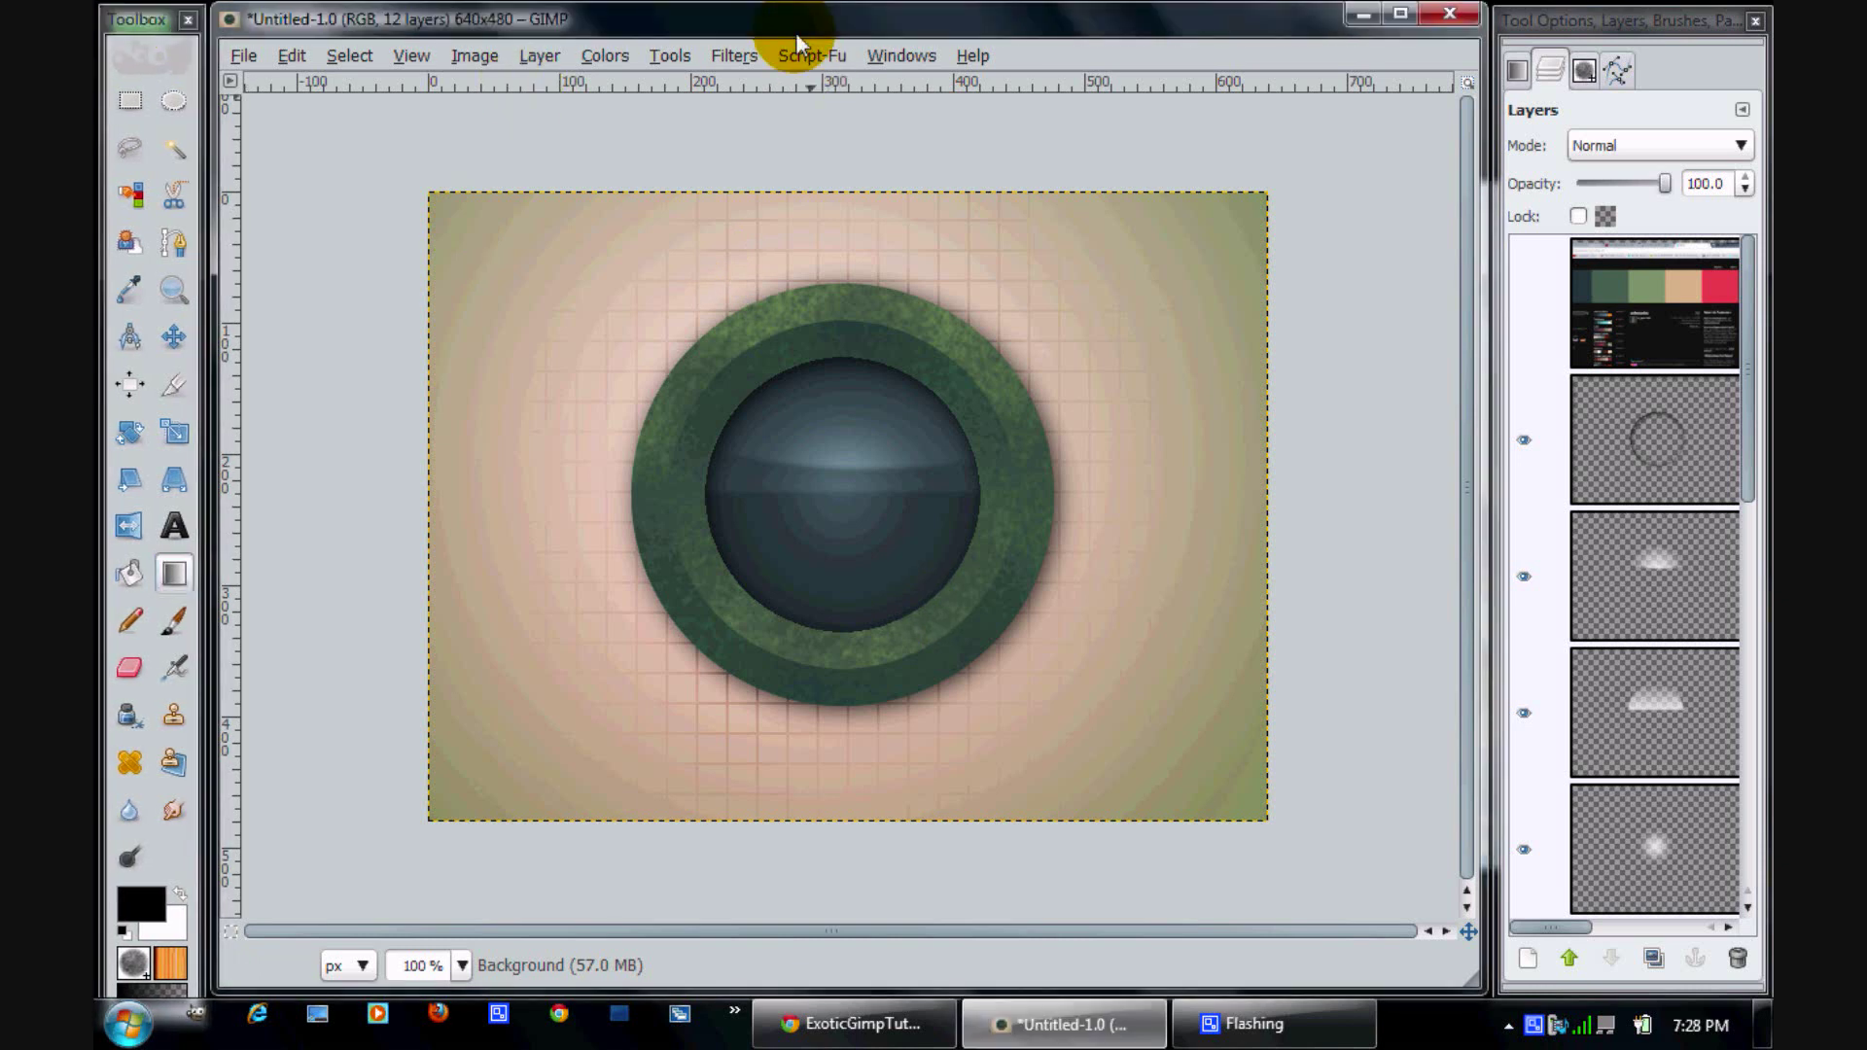
pyautogui.click(1575, 19)
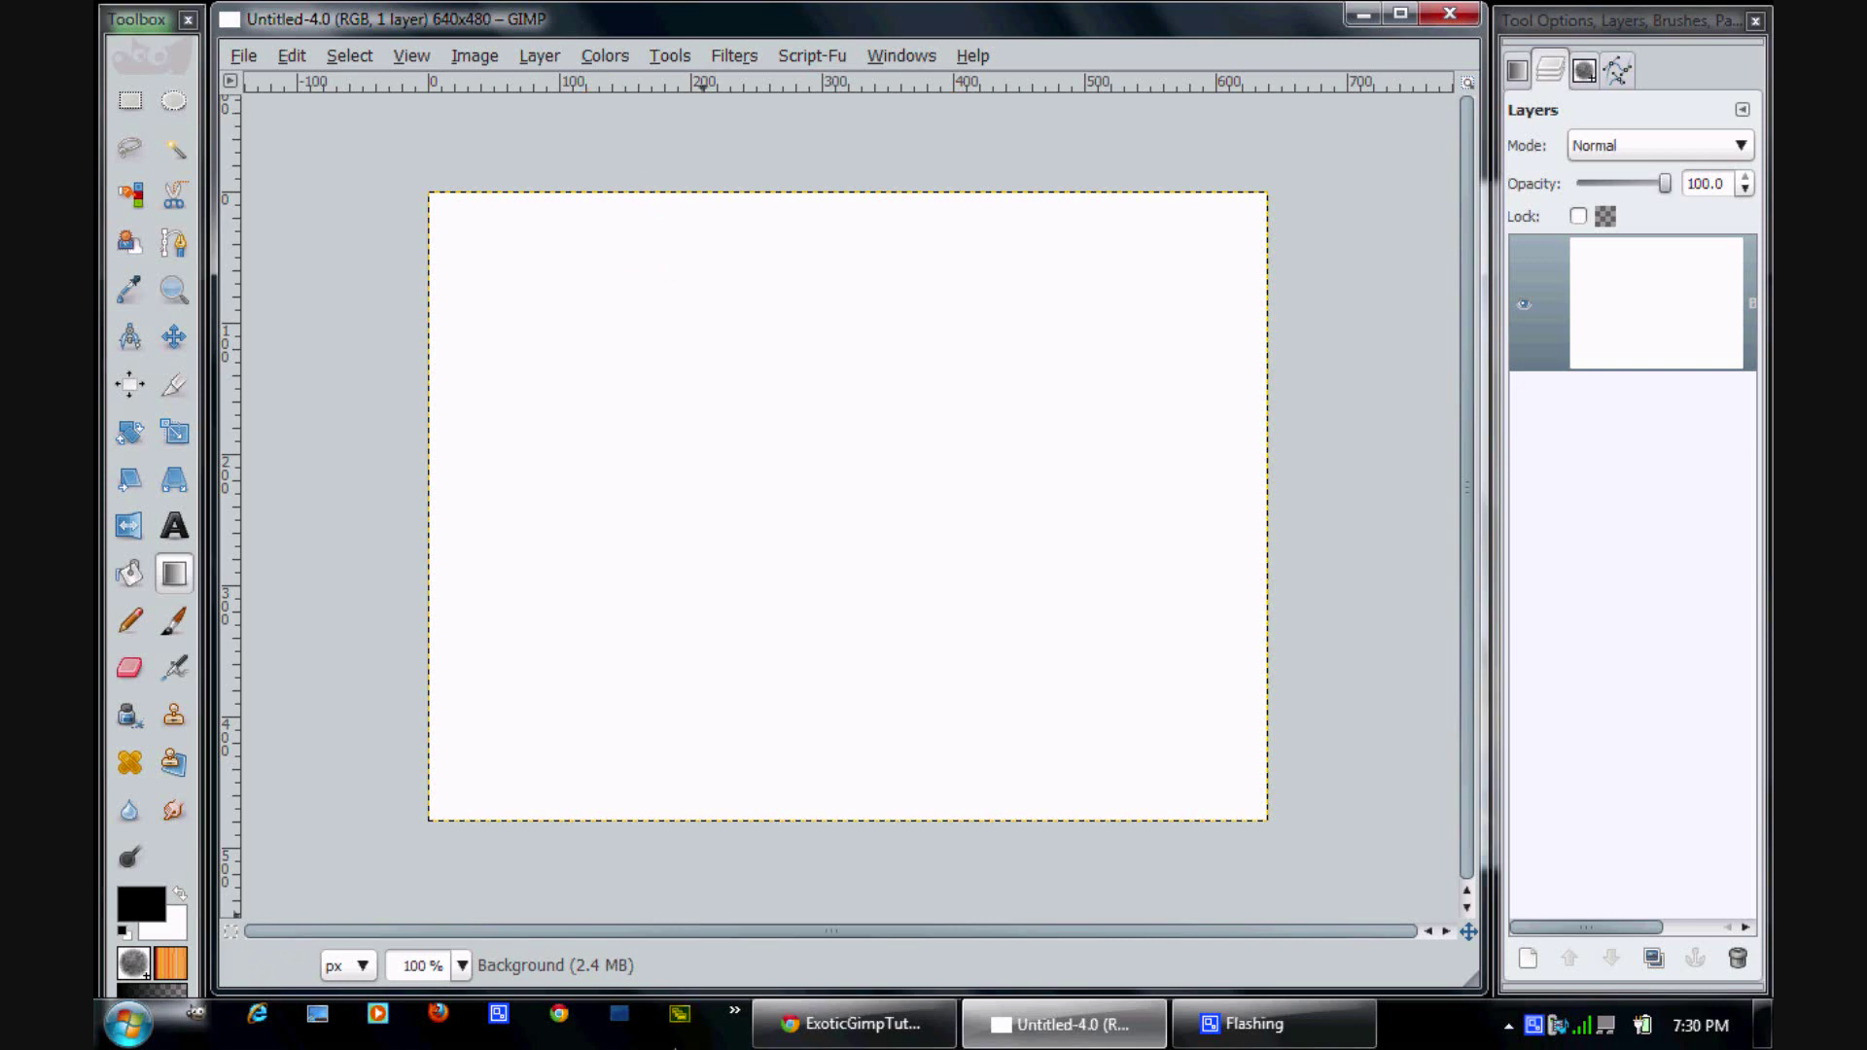
# Look through the uploaded videos on the ExoticGimpTutorials channel page in the browser, then return to the blank GIMP image
pyautogui.click(807, 1022)
pyautogui.moveTo(1768, 506); pyautogui.dragTo(1768, 403)
pyautogui.moveTo(1524, 472); pyautogui.dragTo(1496, 259)
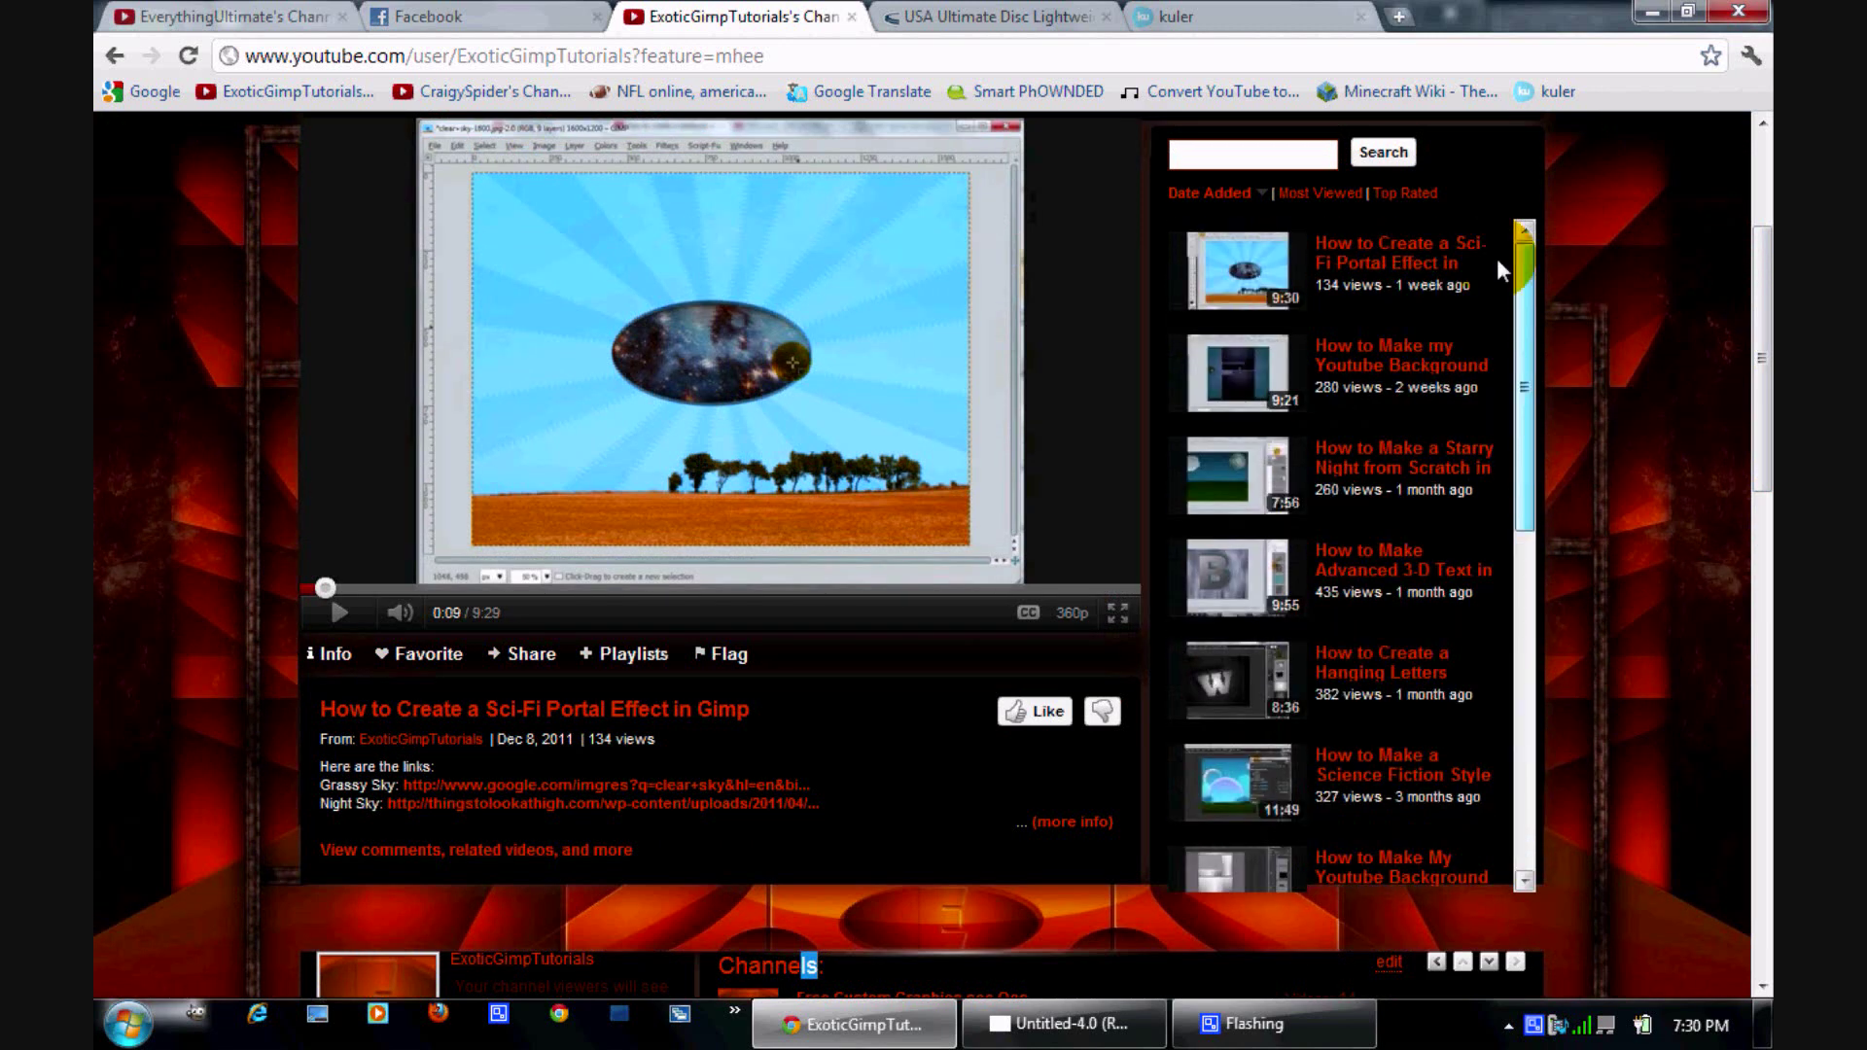
pyautogui.click(1011, 1029)
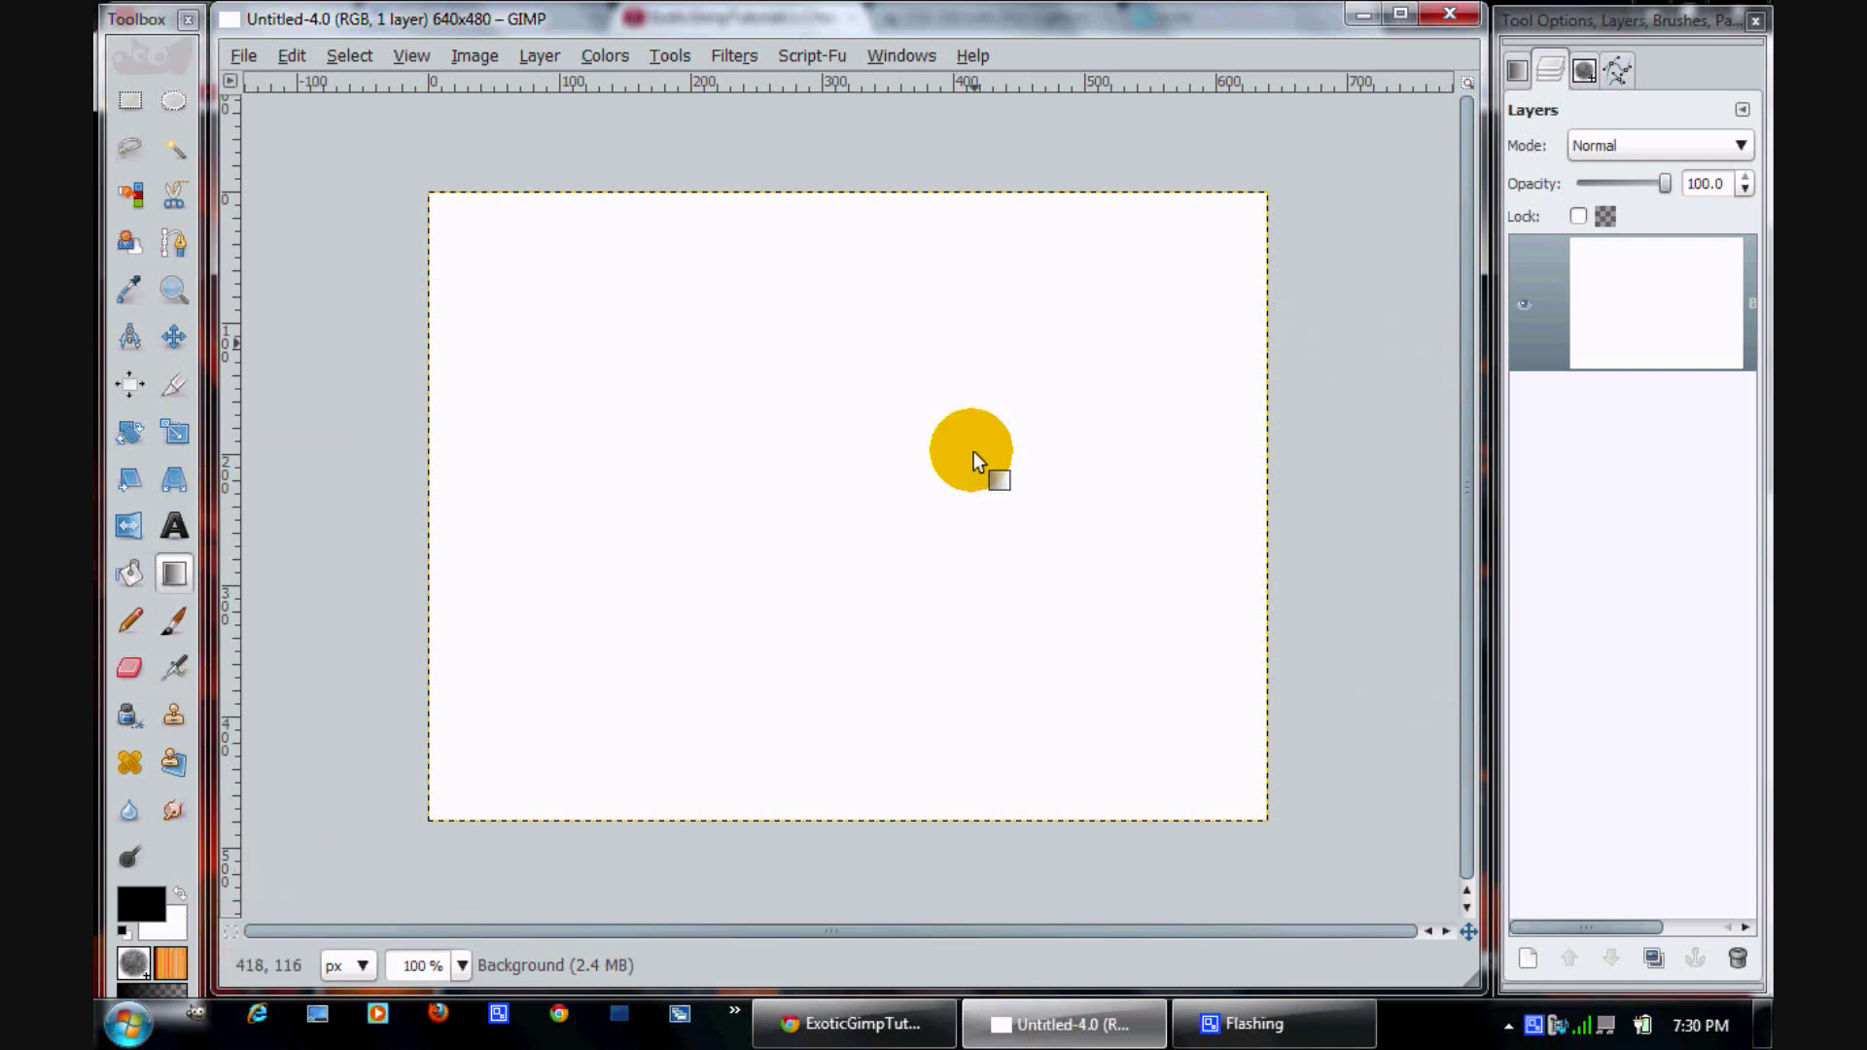
# View the robocolor theme on the kuler site in the browser, then return to the blank GIMP image
pyautogui.click(883, 1036)
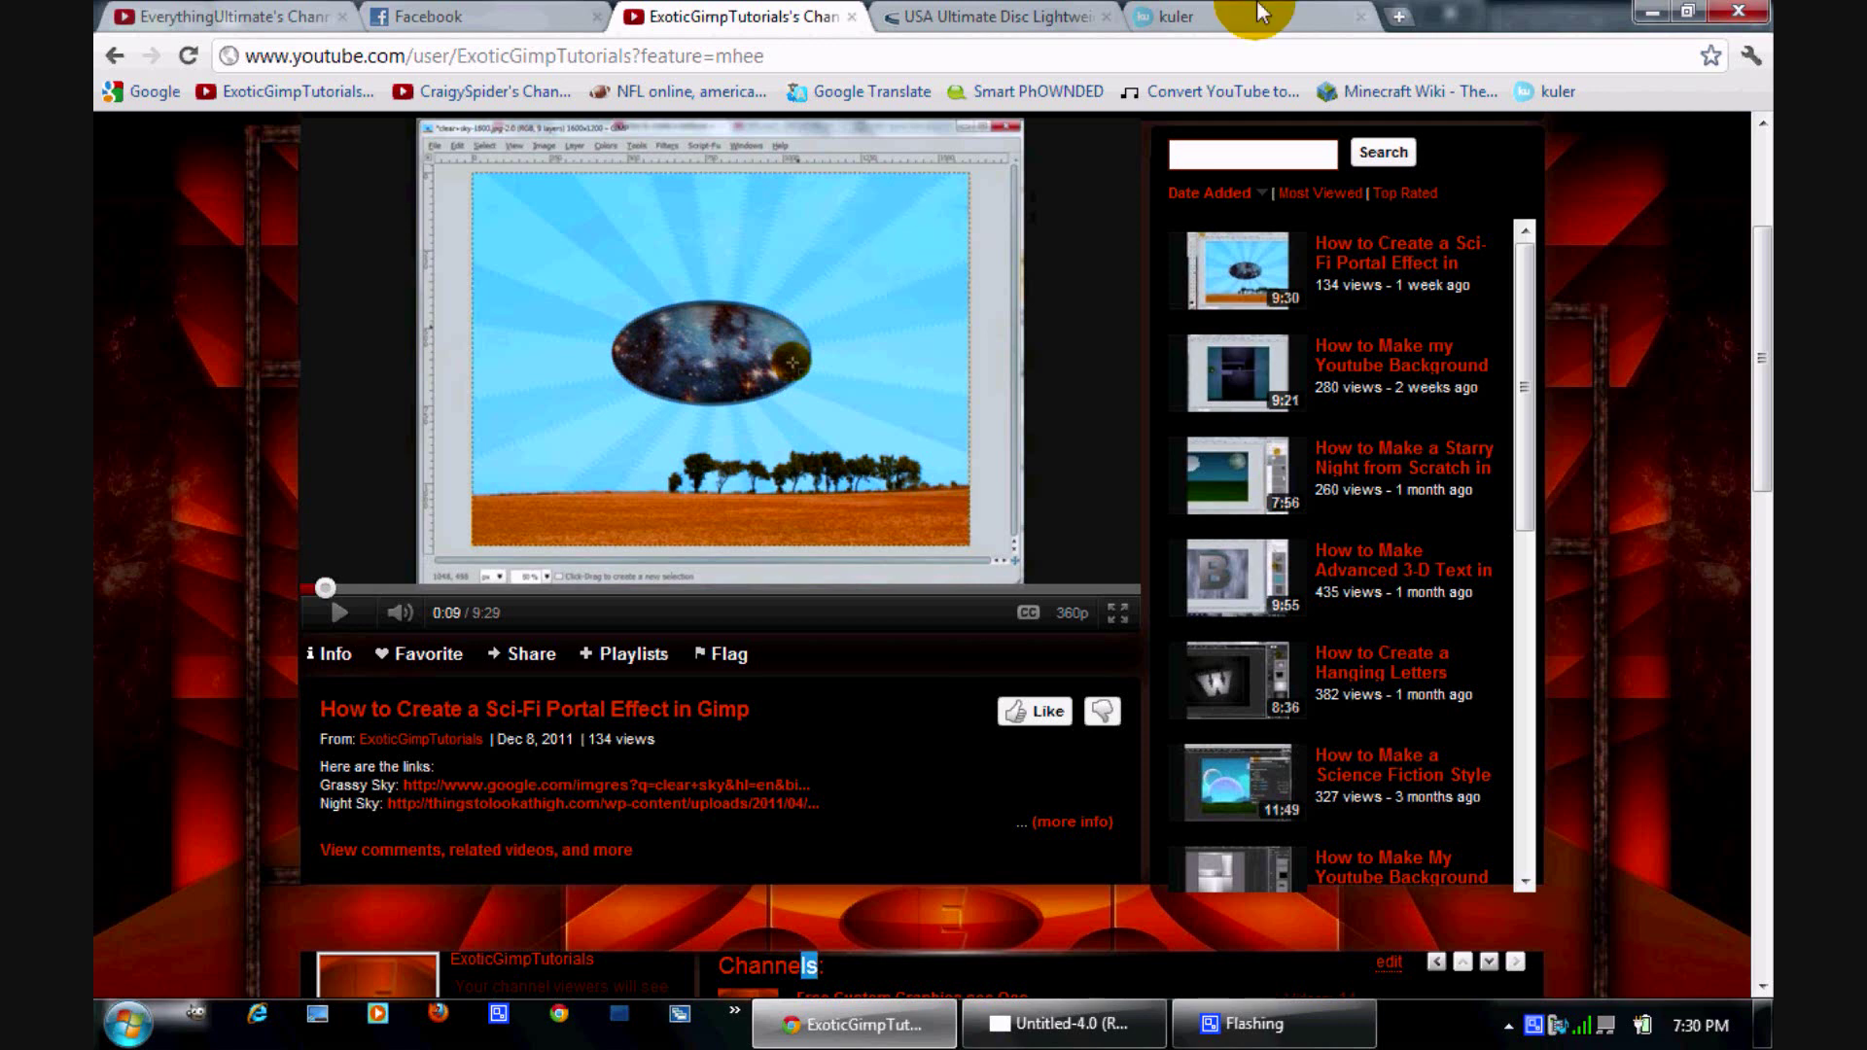
pyautogui.click(1268, 14)
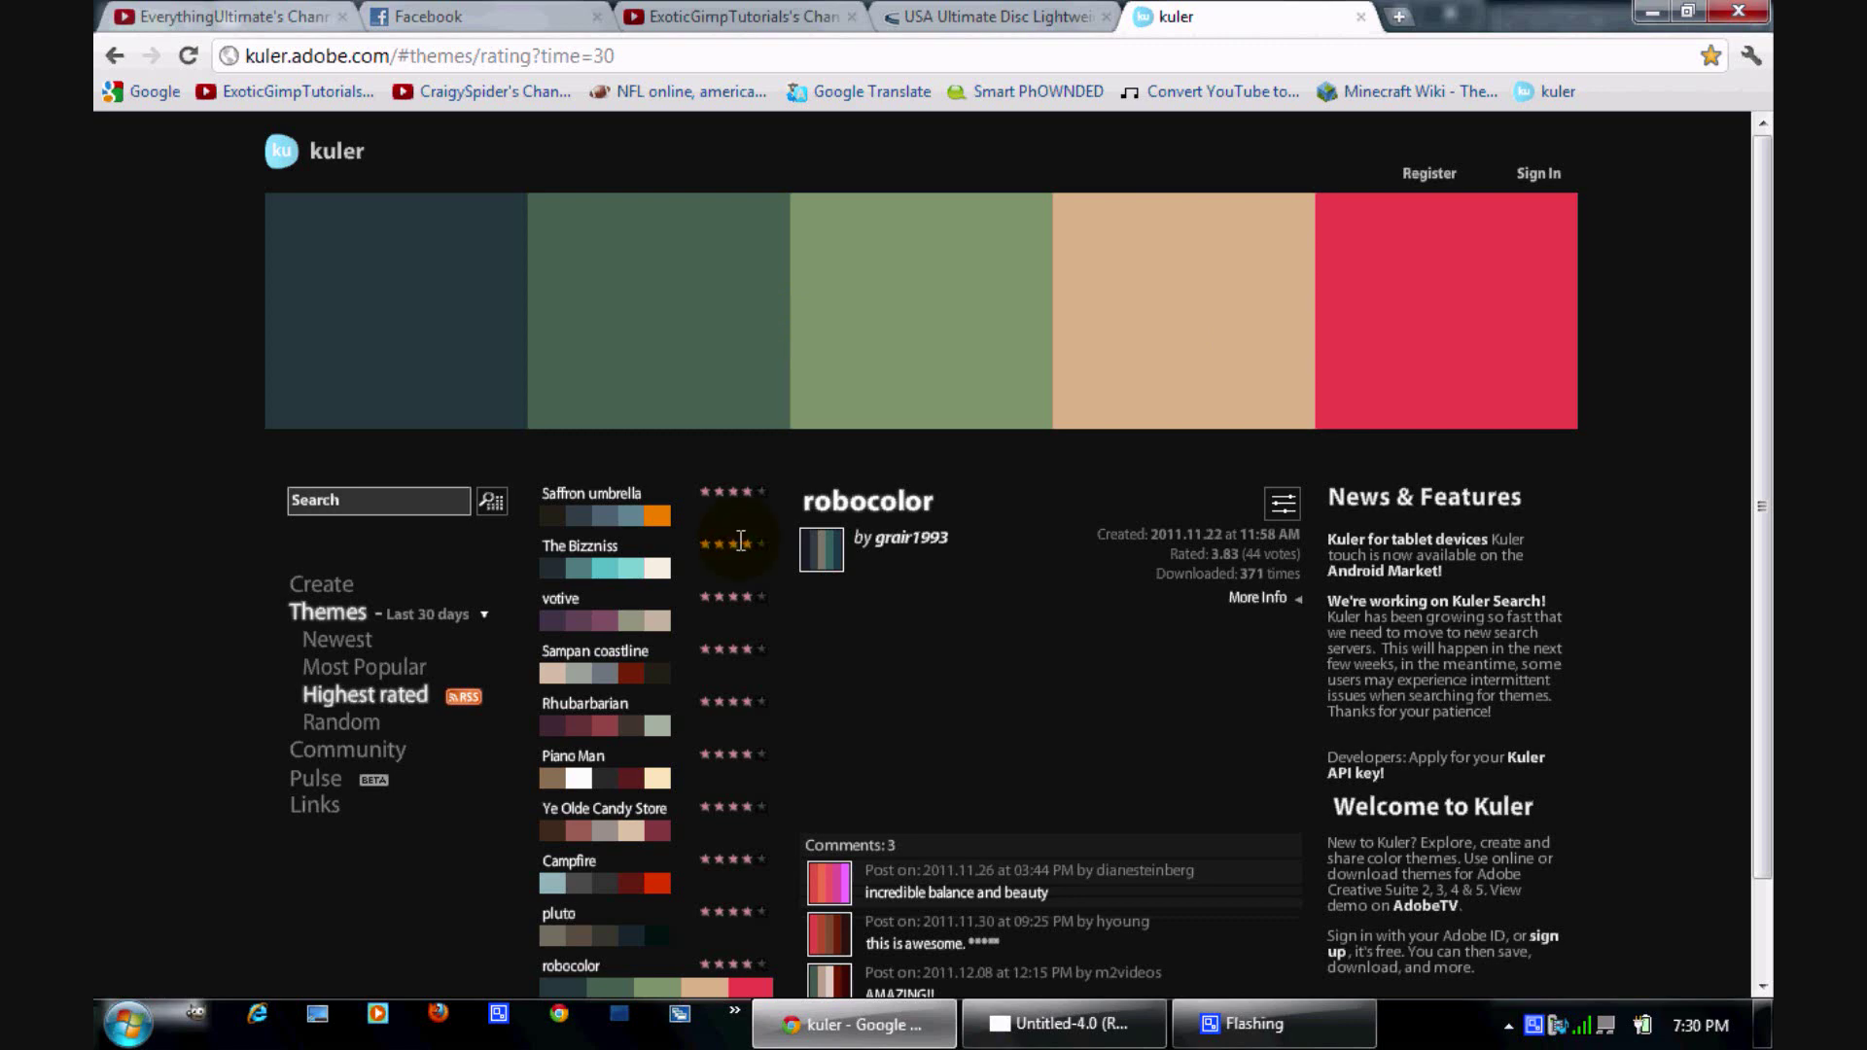
pyautogui.click(1040, 1023)
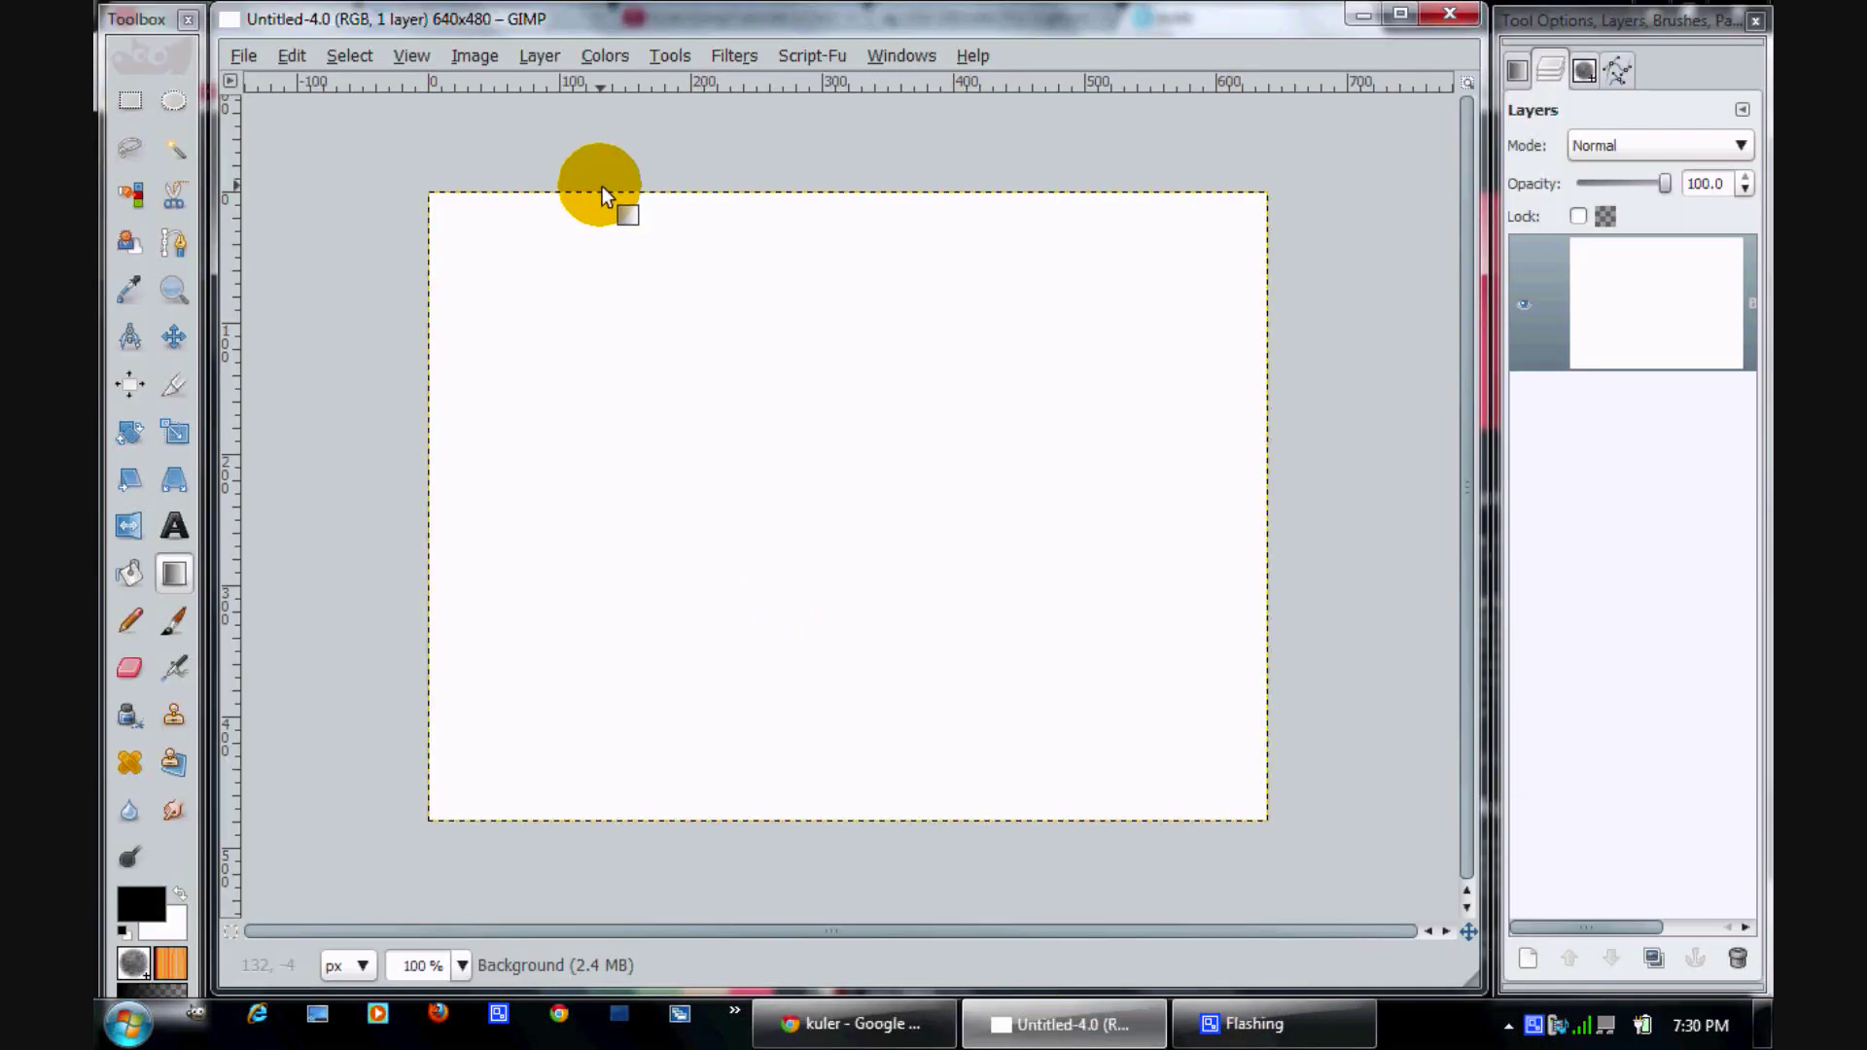
# Copy everything visible on the blank canvas to the clipboard
pyautogui.click(292, 56)
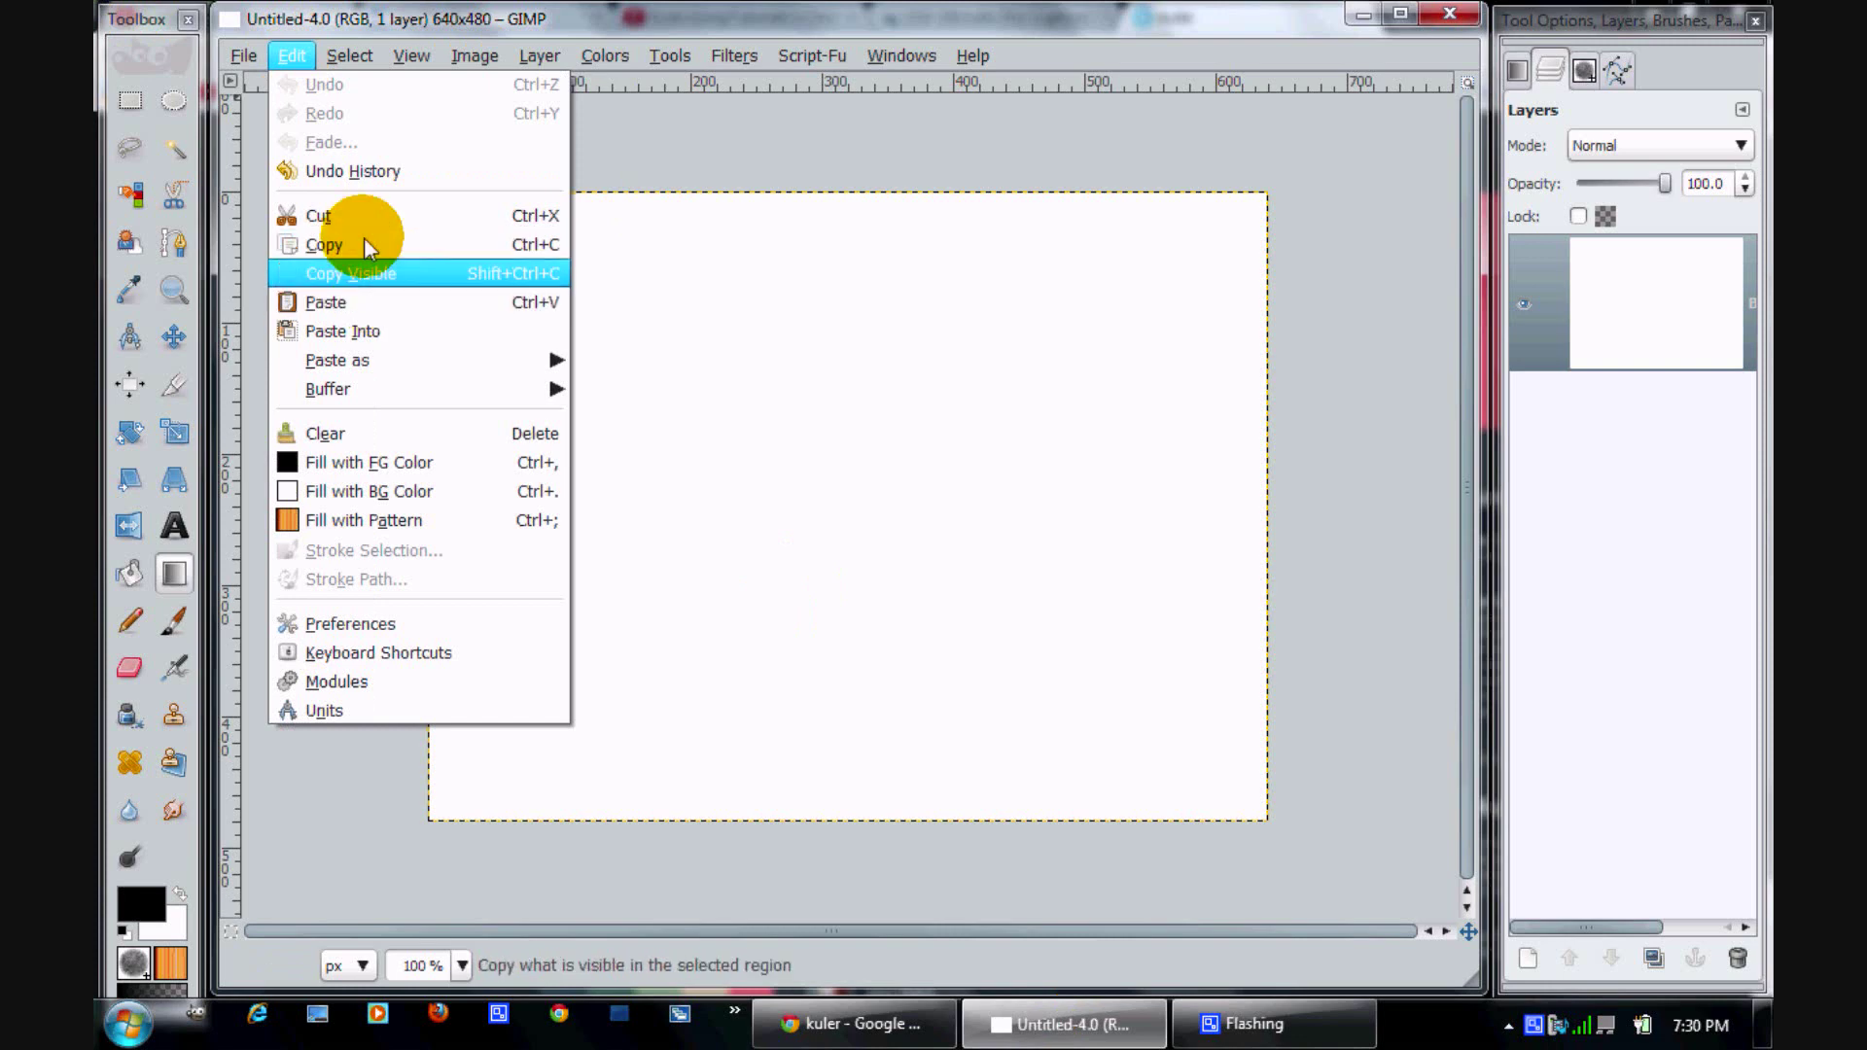
pyautogui.click(355, 275)
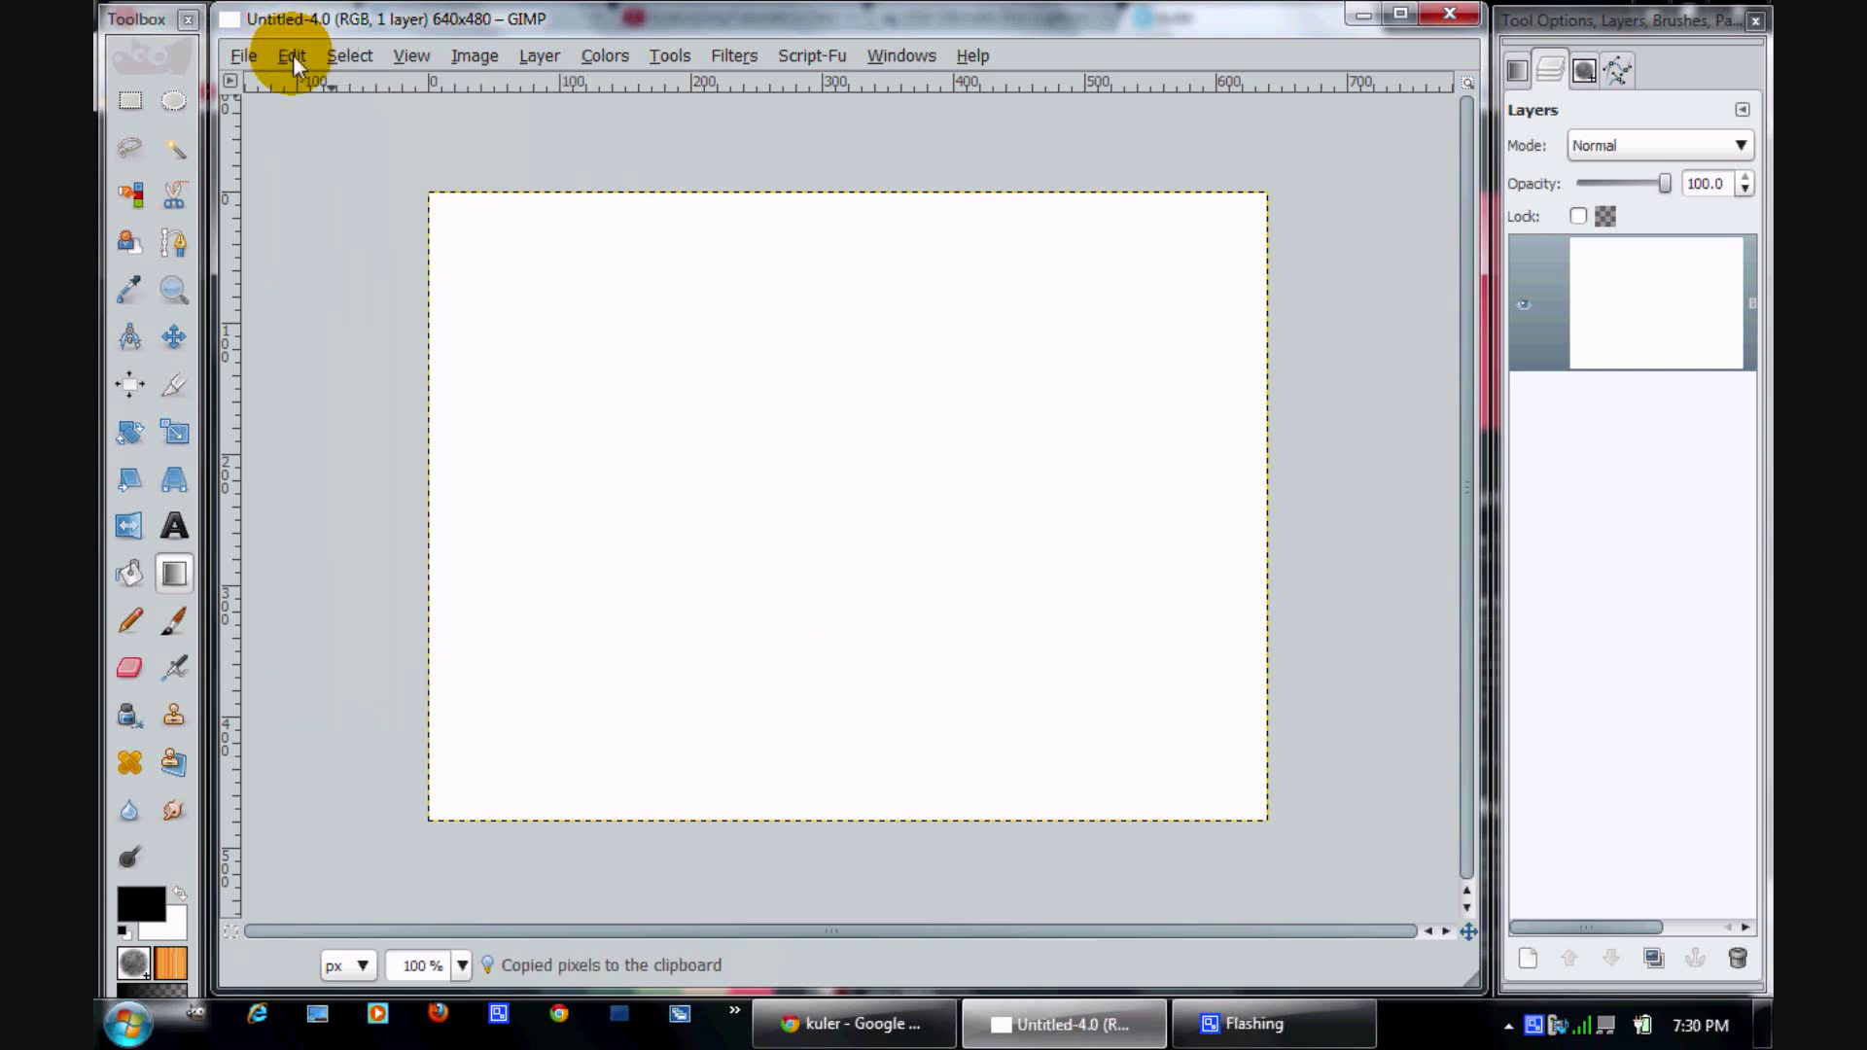
pyautogui.click(292, 55)
pyautogui.press('Escape')
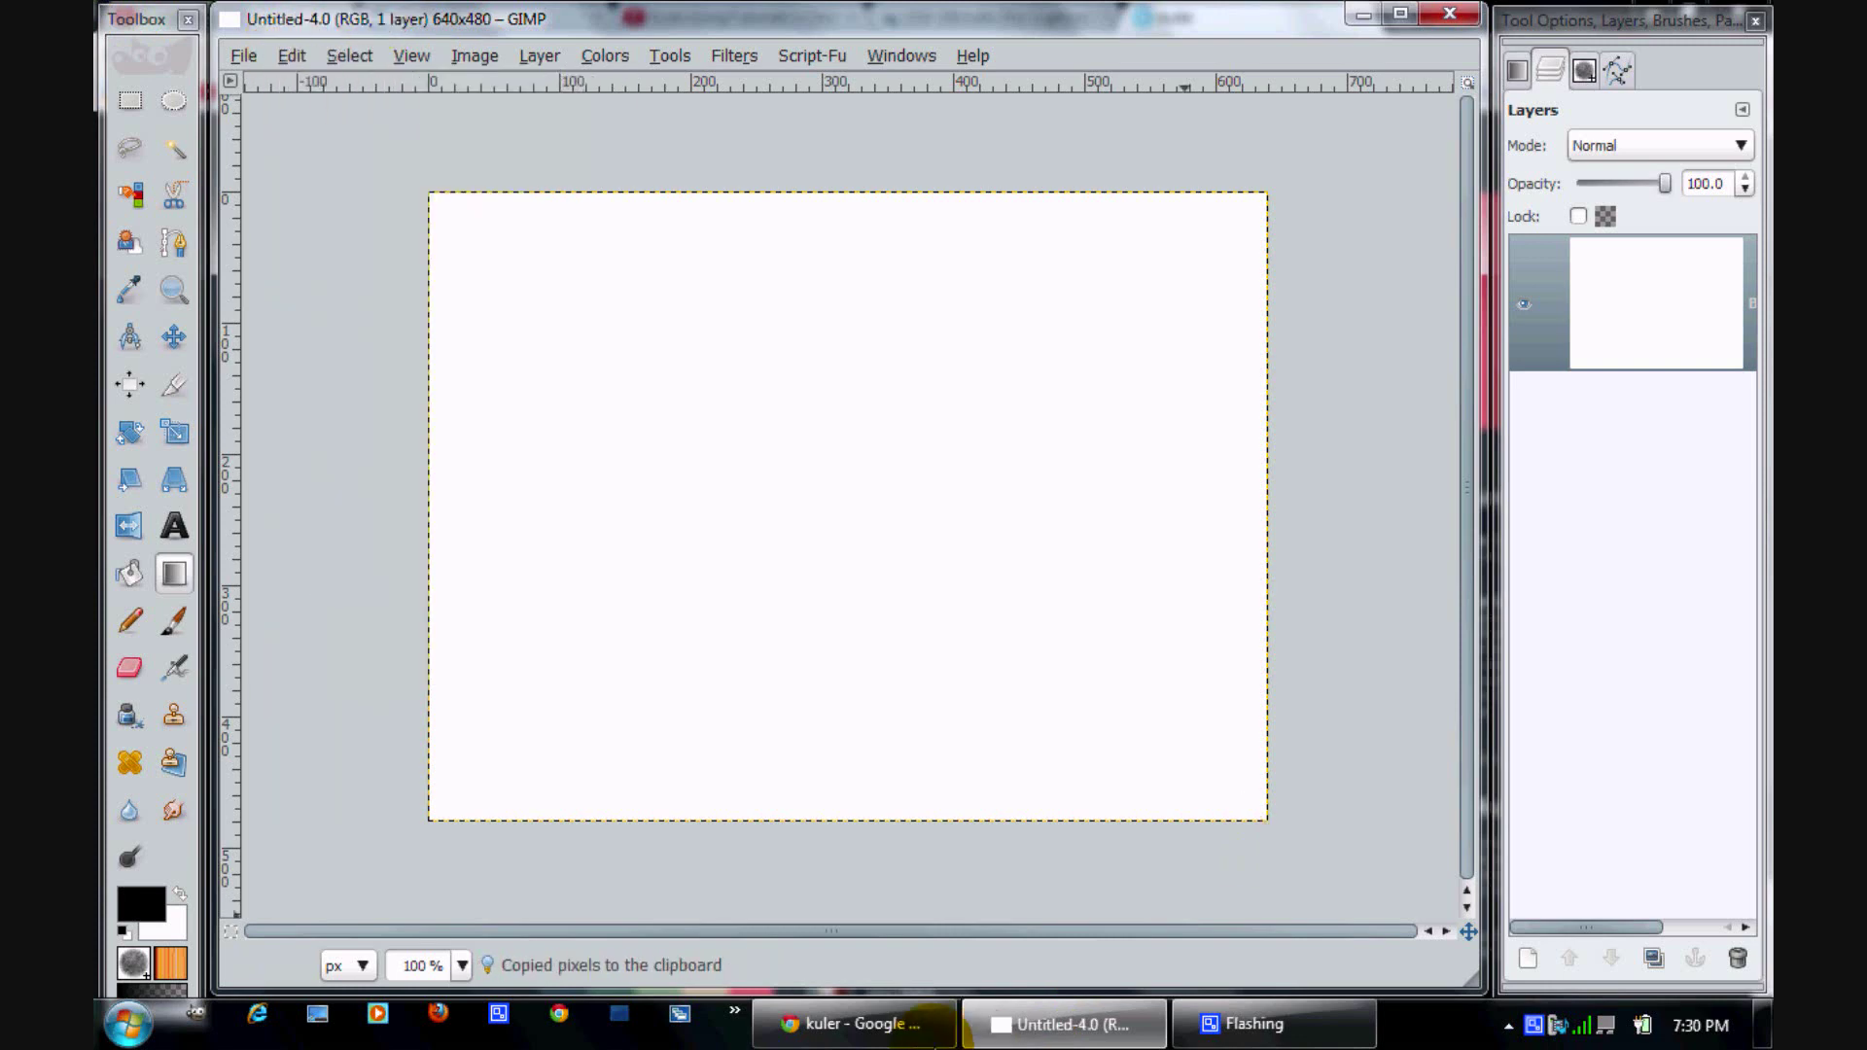
# Capture a screenshot of the kuler robocolor page and paste it into the blank Untitled-4.0 image as a new layer
pyautogui.click(913, 1022)
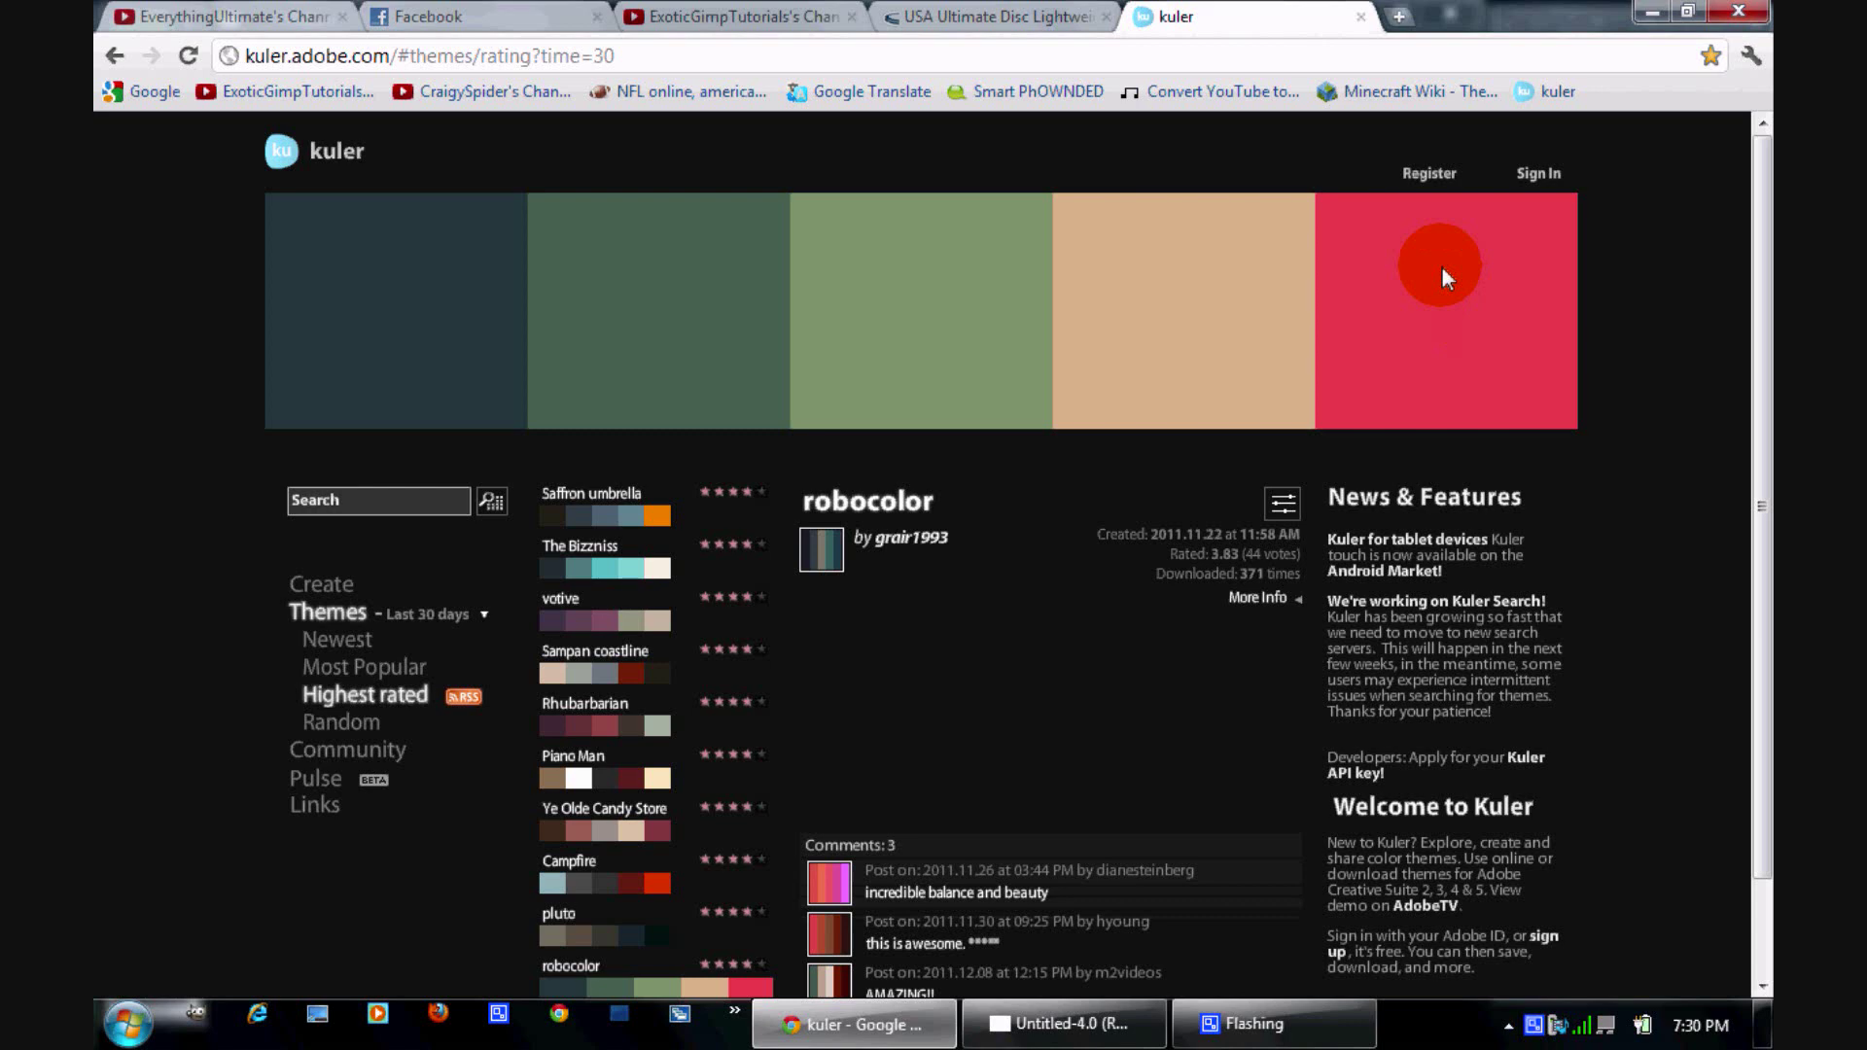
pyautogui.click(1064, 1023)
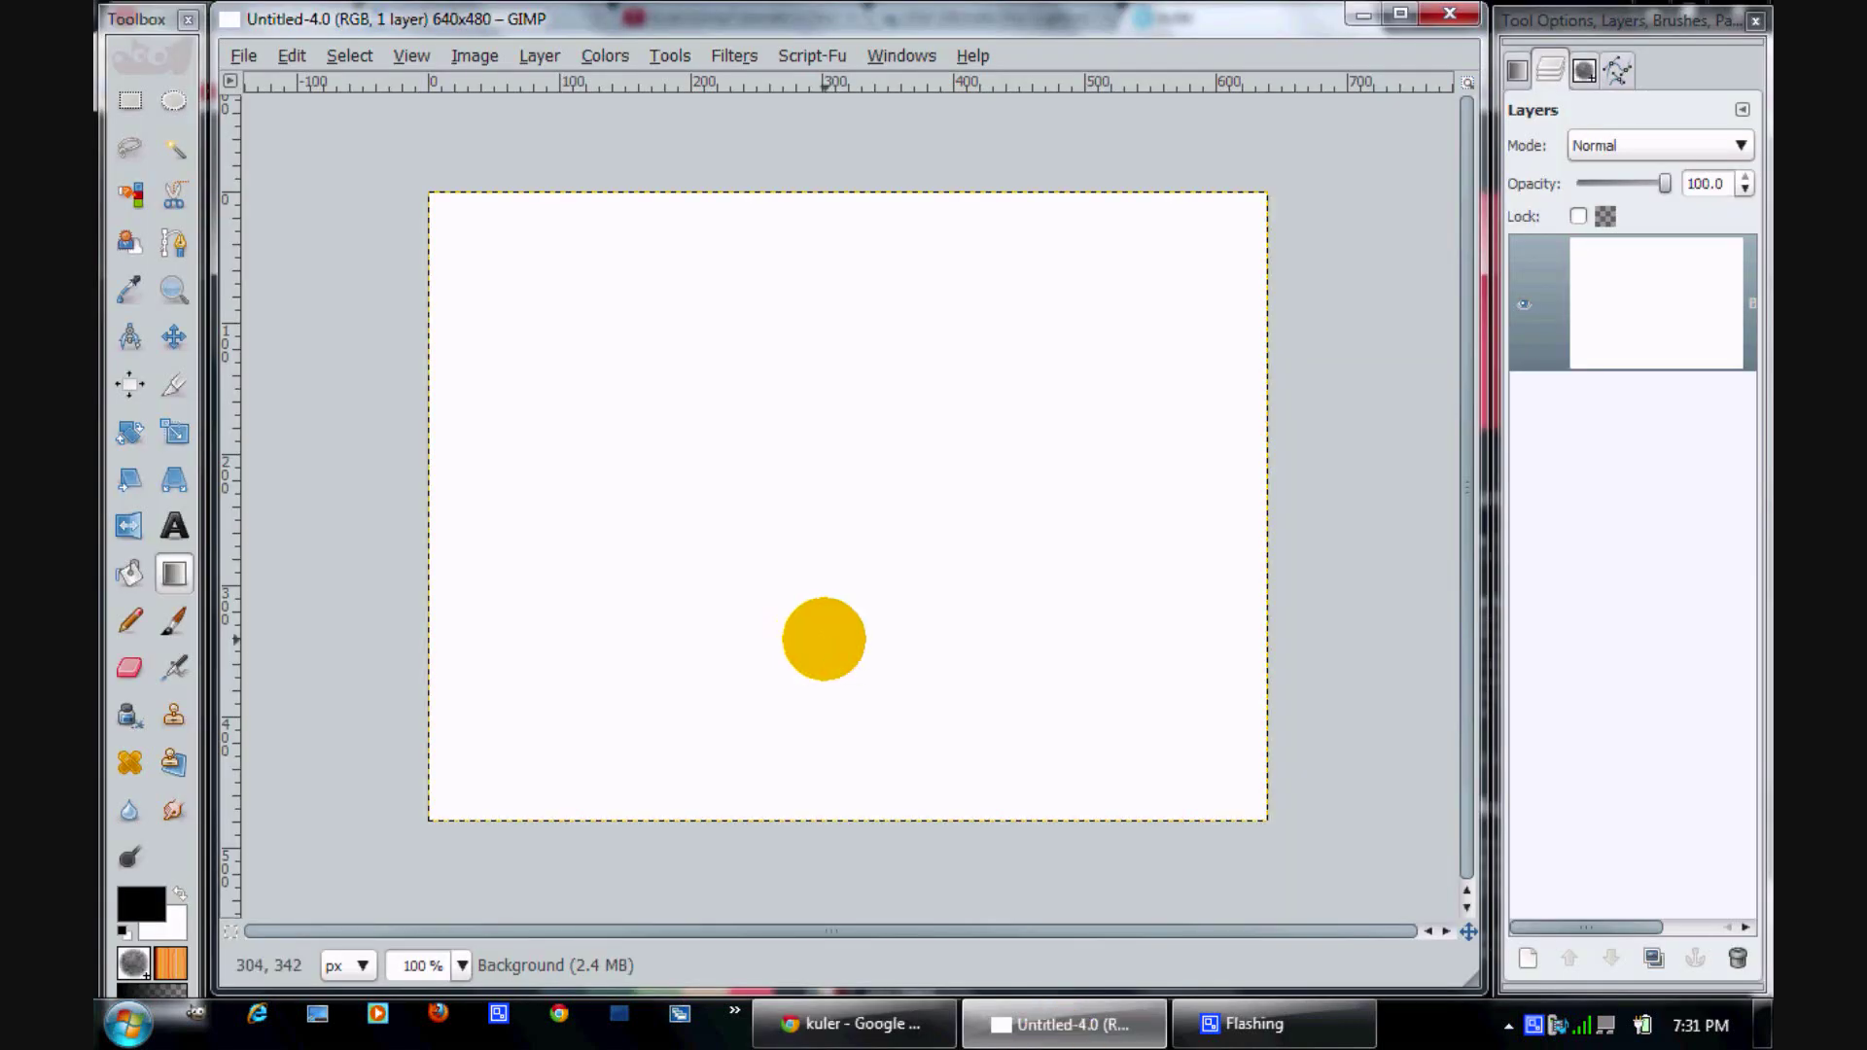
pyautogui.hotkey('ctrl', 'v')
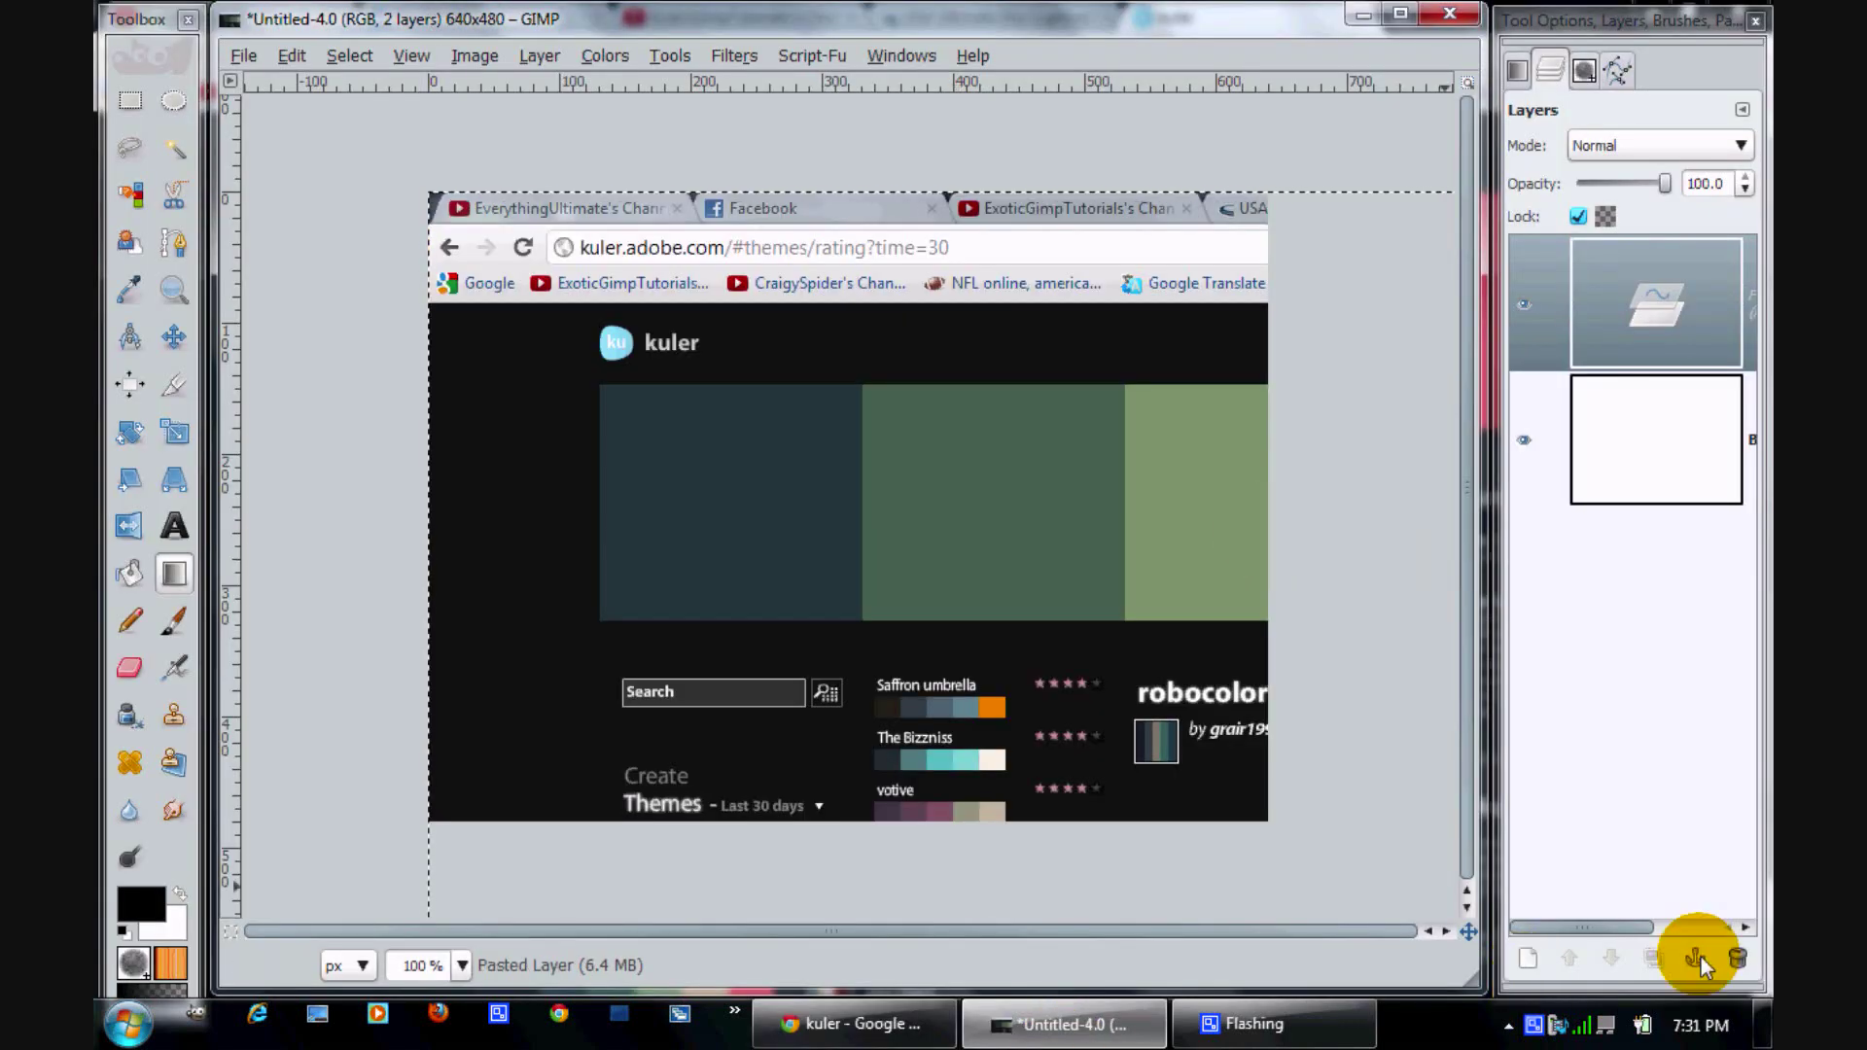
pyautogui.click(1530, 957)
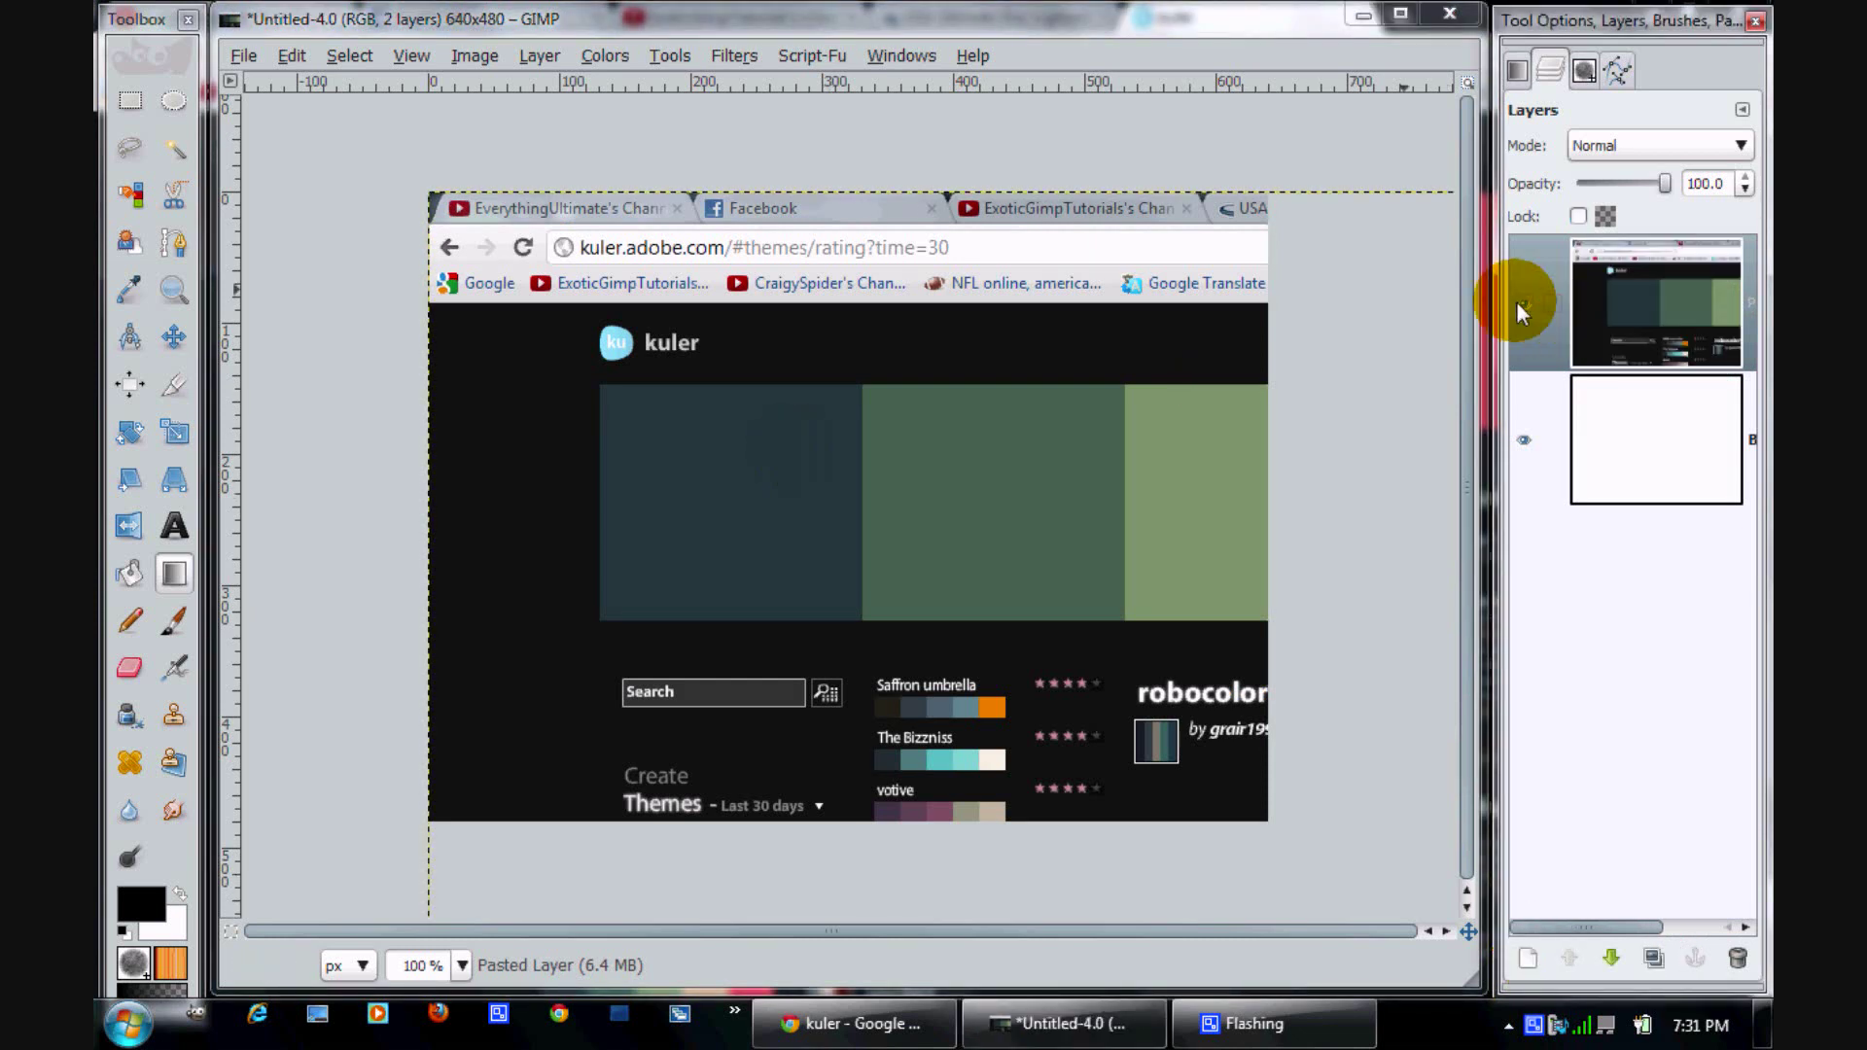
# Scale the pasted screenshot layer down and move it so all five robocolor swatches lie on the canvas
pyautogui.click(175, 431)
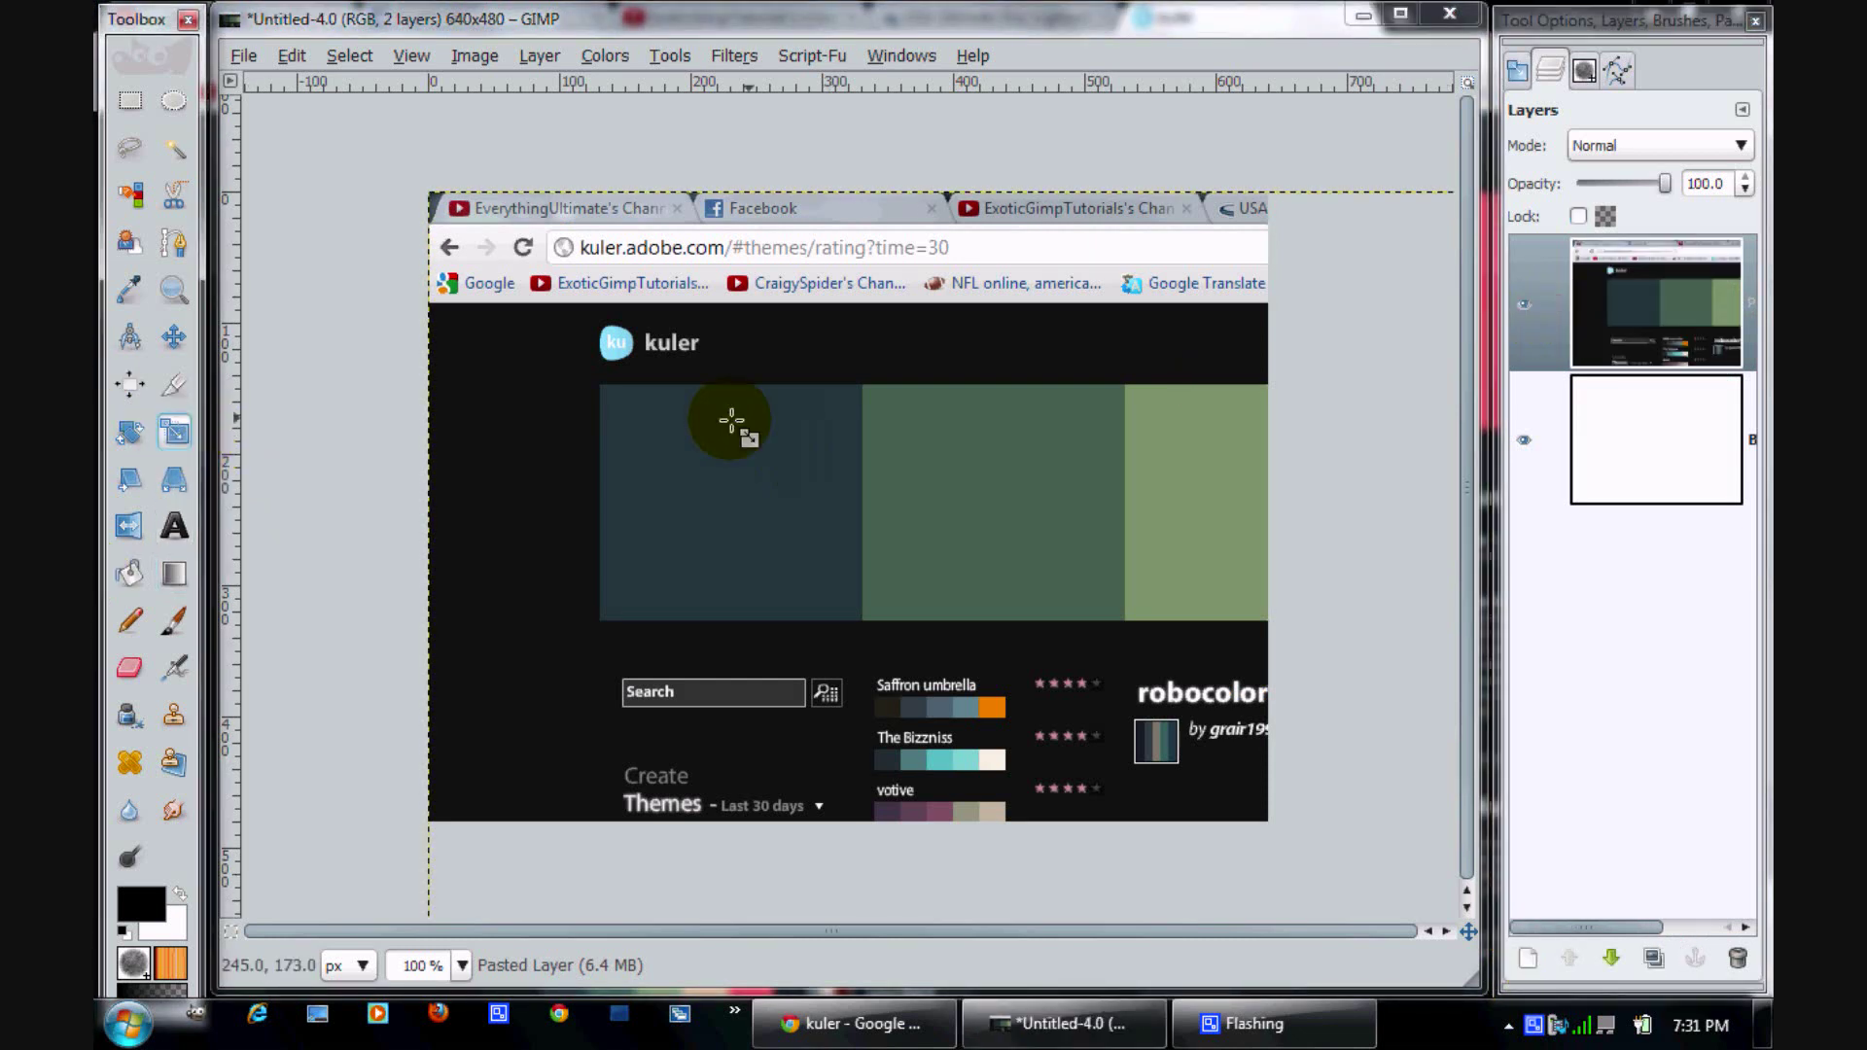
pyautogui.click(731, 420)
pyautogui.moveTo(433, 190); pyautogui.dragTo(908, 533)
pyautogui.click(465, 879)
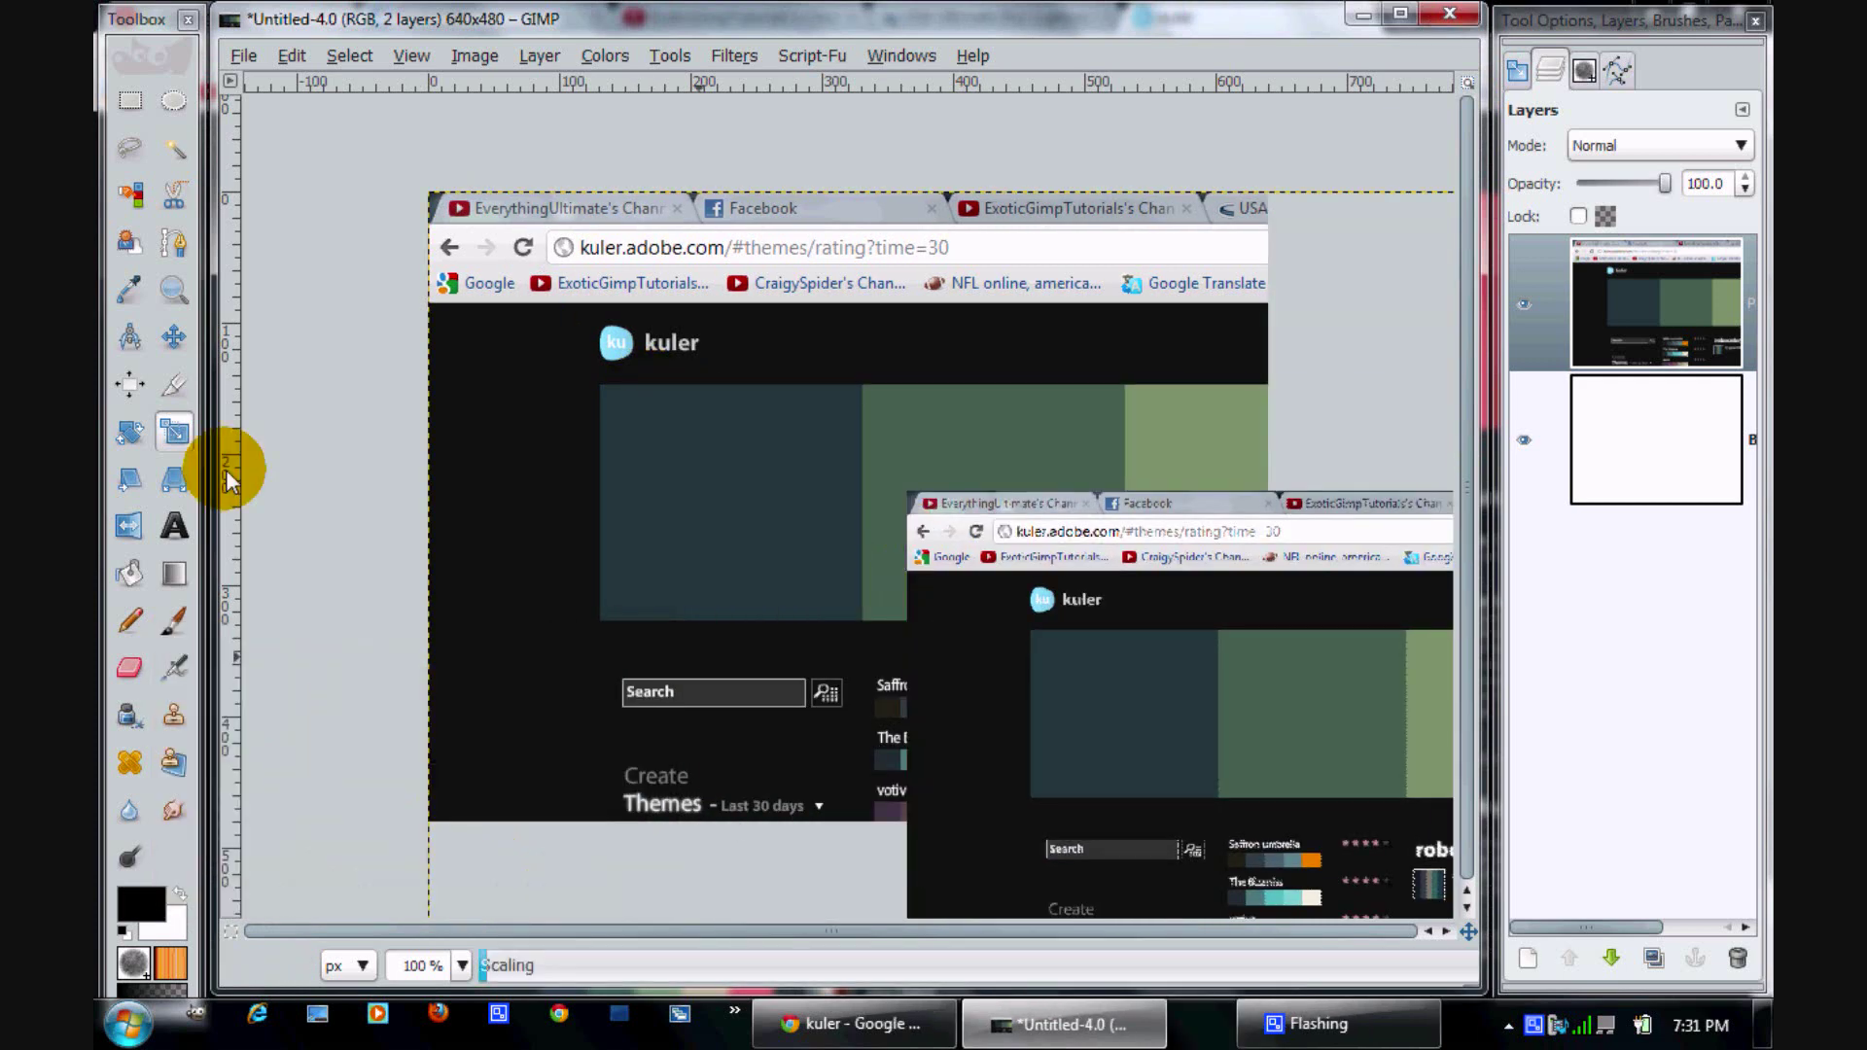
pyautogui.click(179, 334)
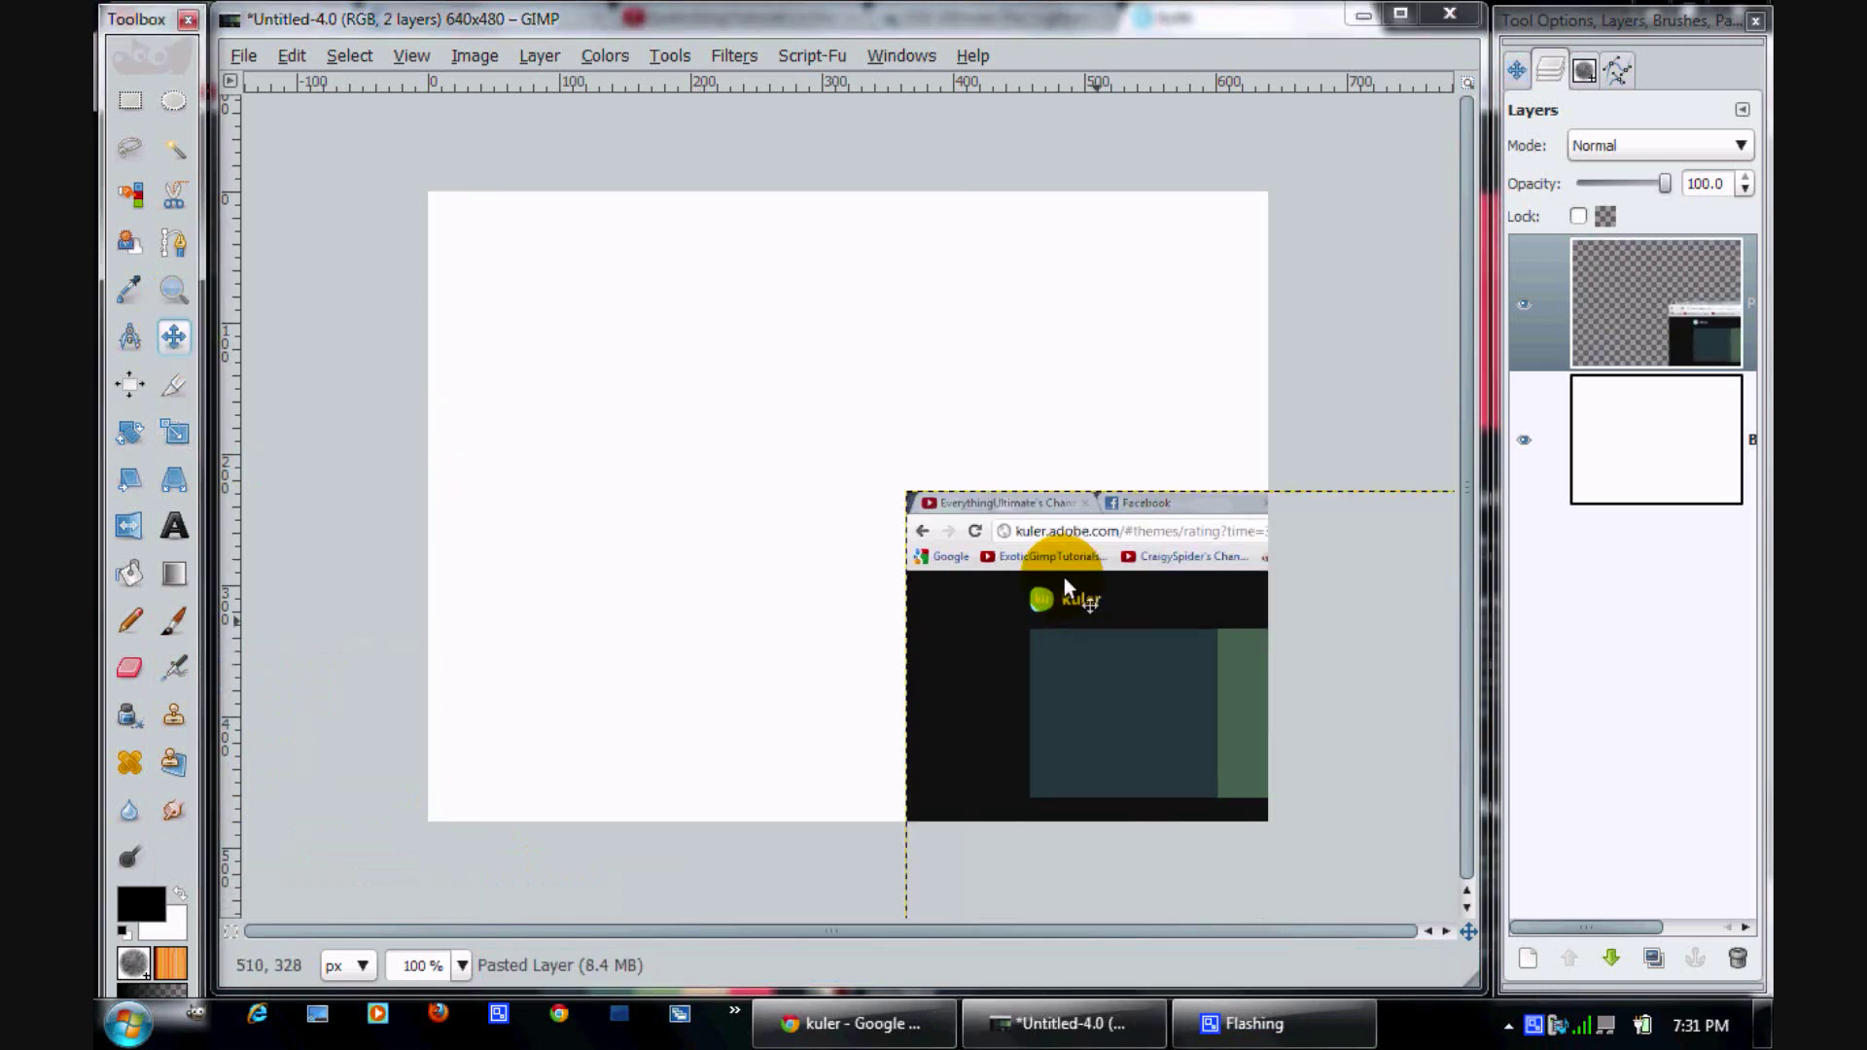
pyautogui.moveTo(1064, 576); pyautogui.dragTo(448, 259)
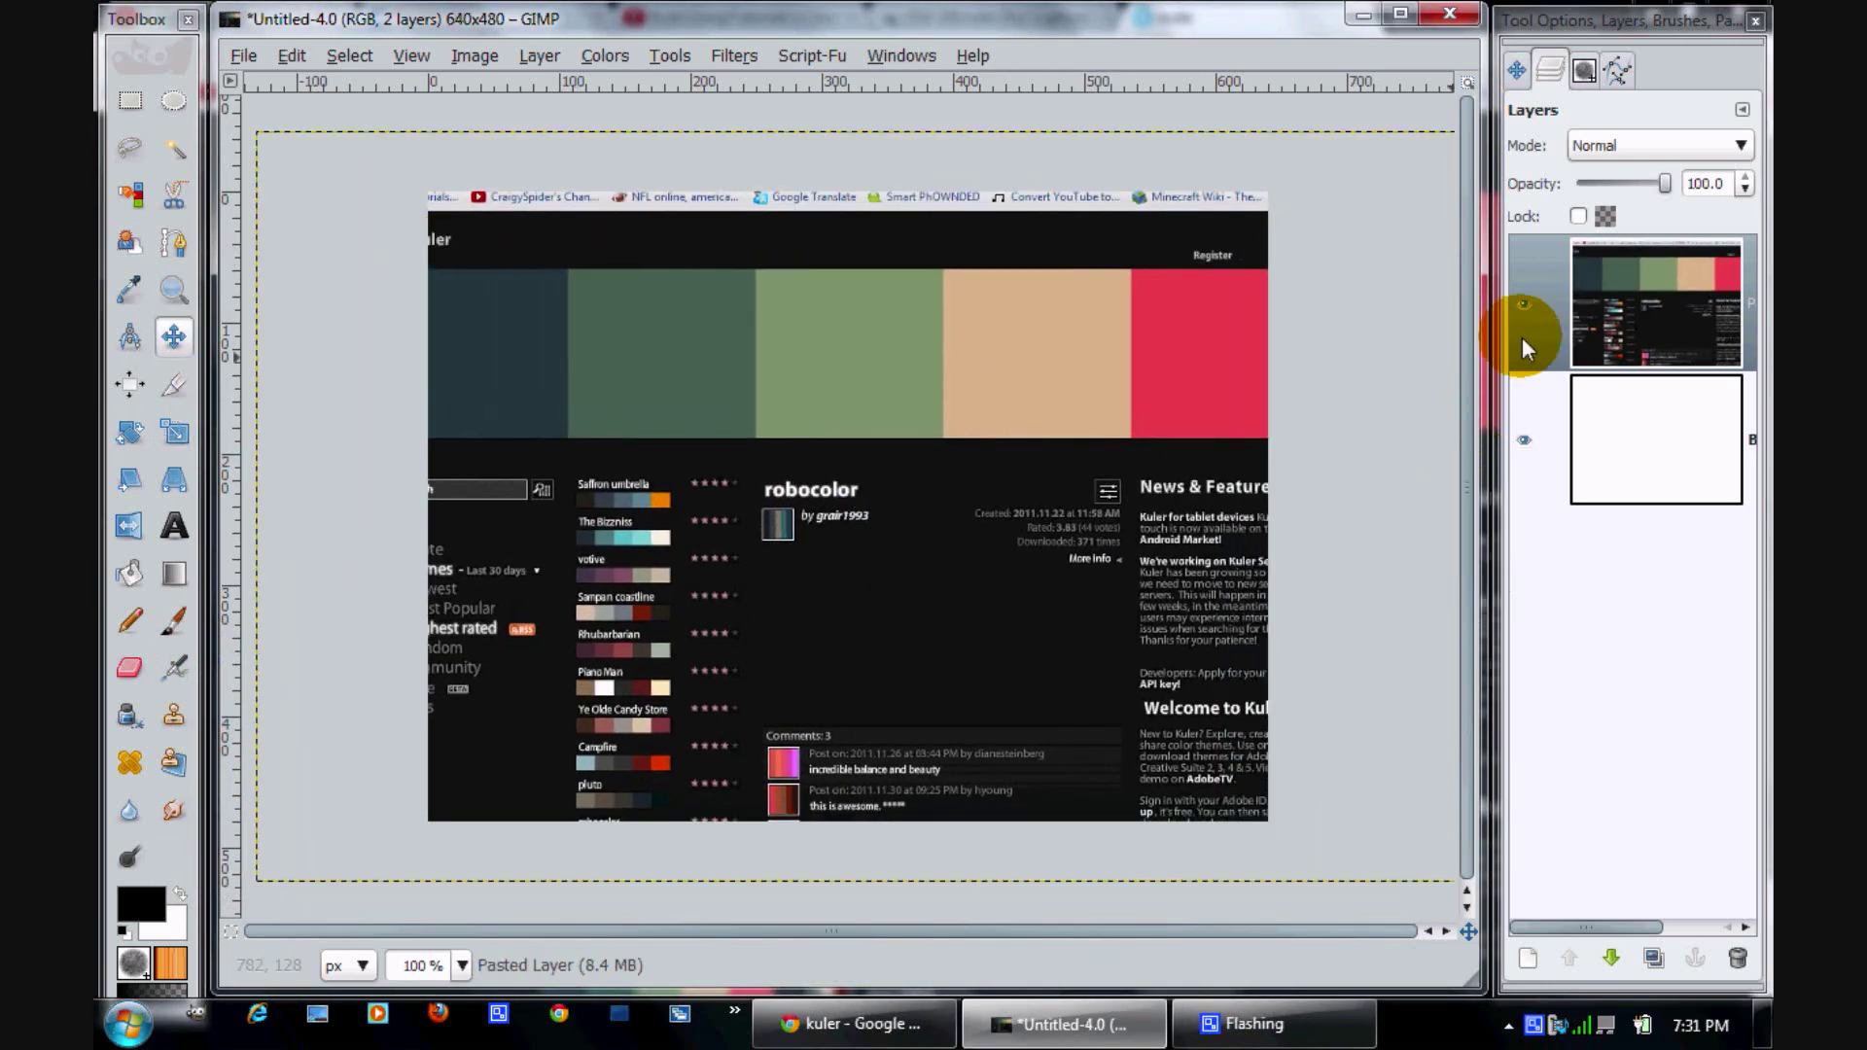
# Hide the pasted palette layer and set the Blend tool to a foreground-to-background gradient
pyautogui.click(1519, 307)
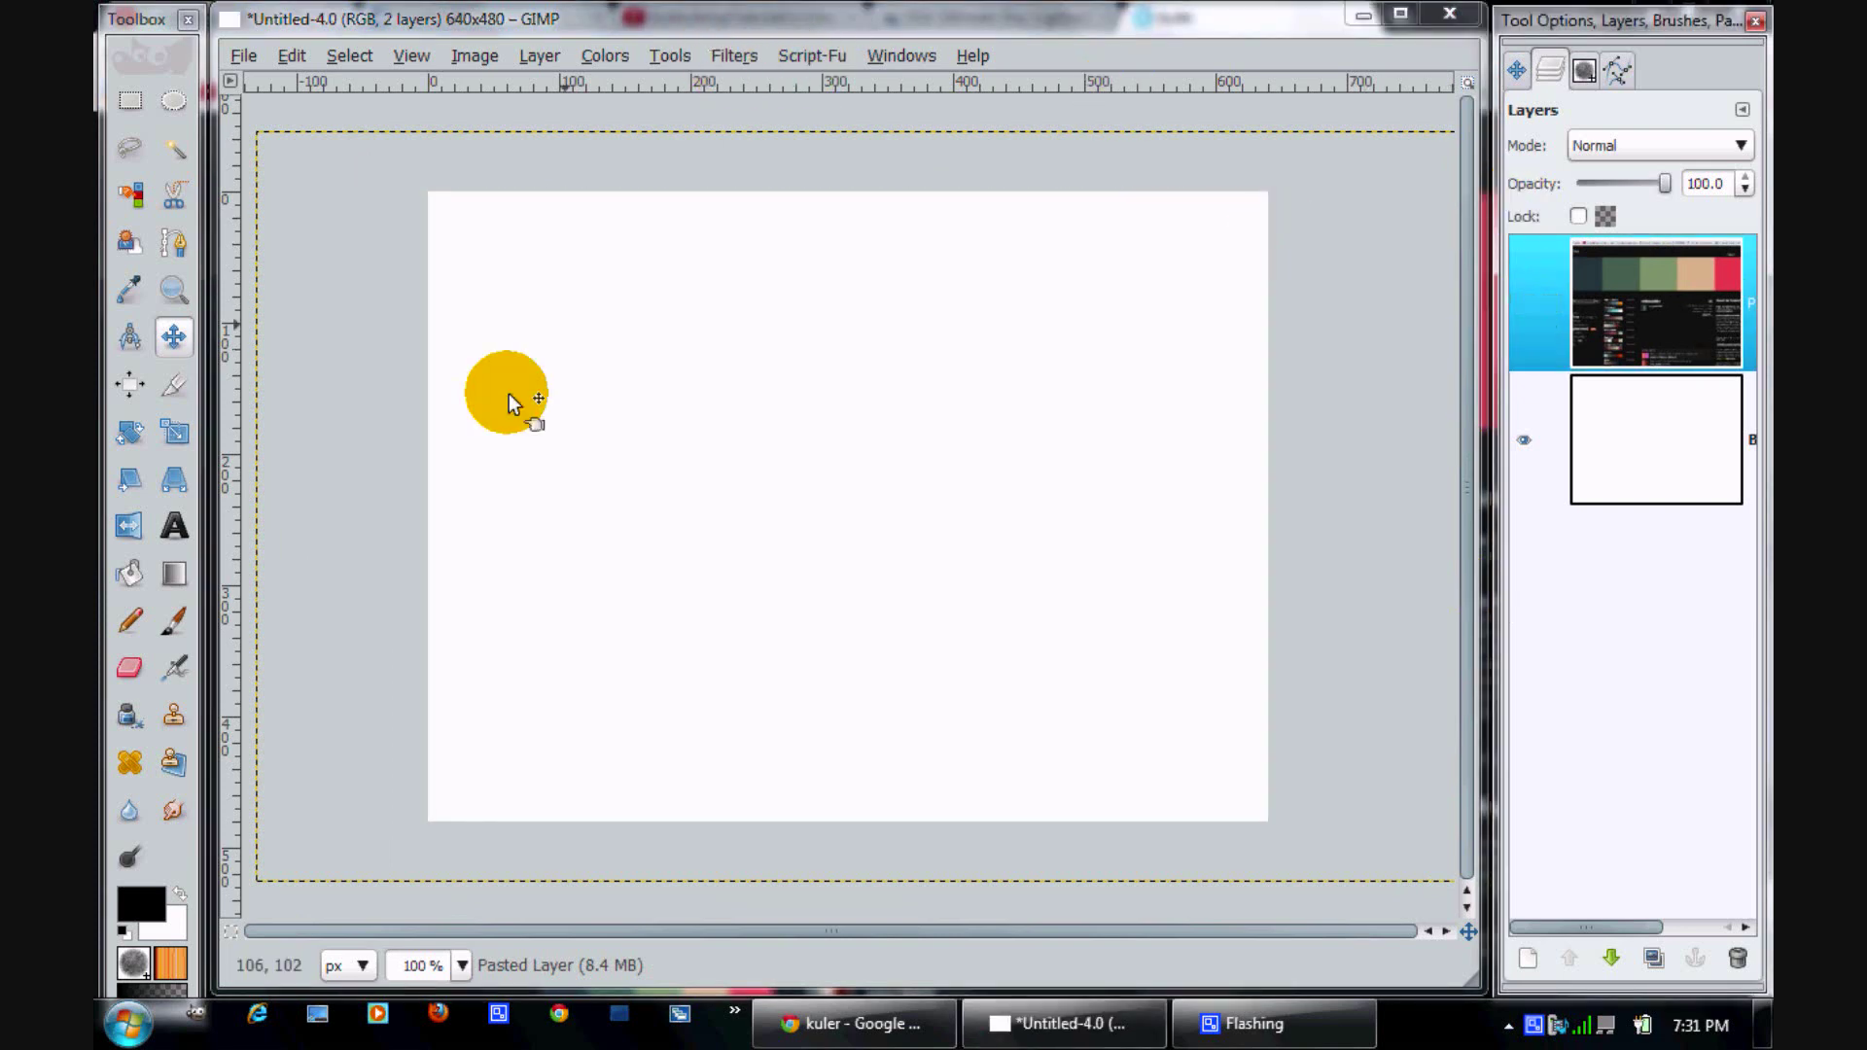
pyautogui.click(125, 284)
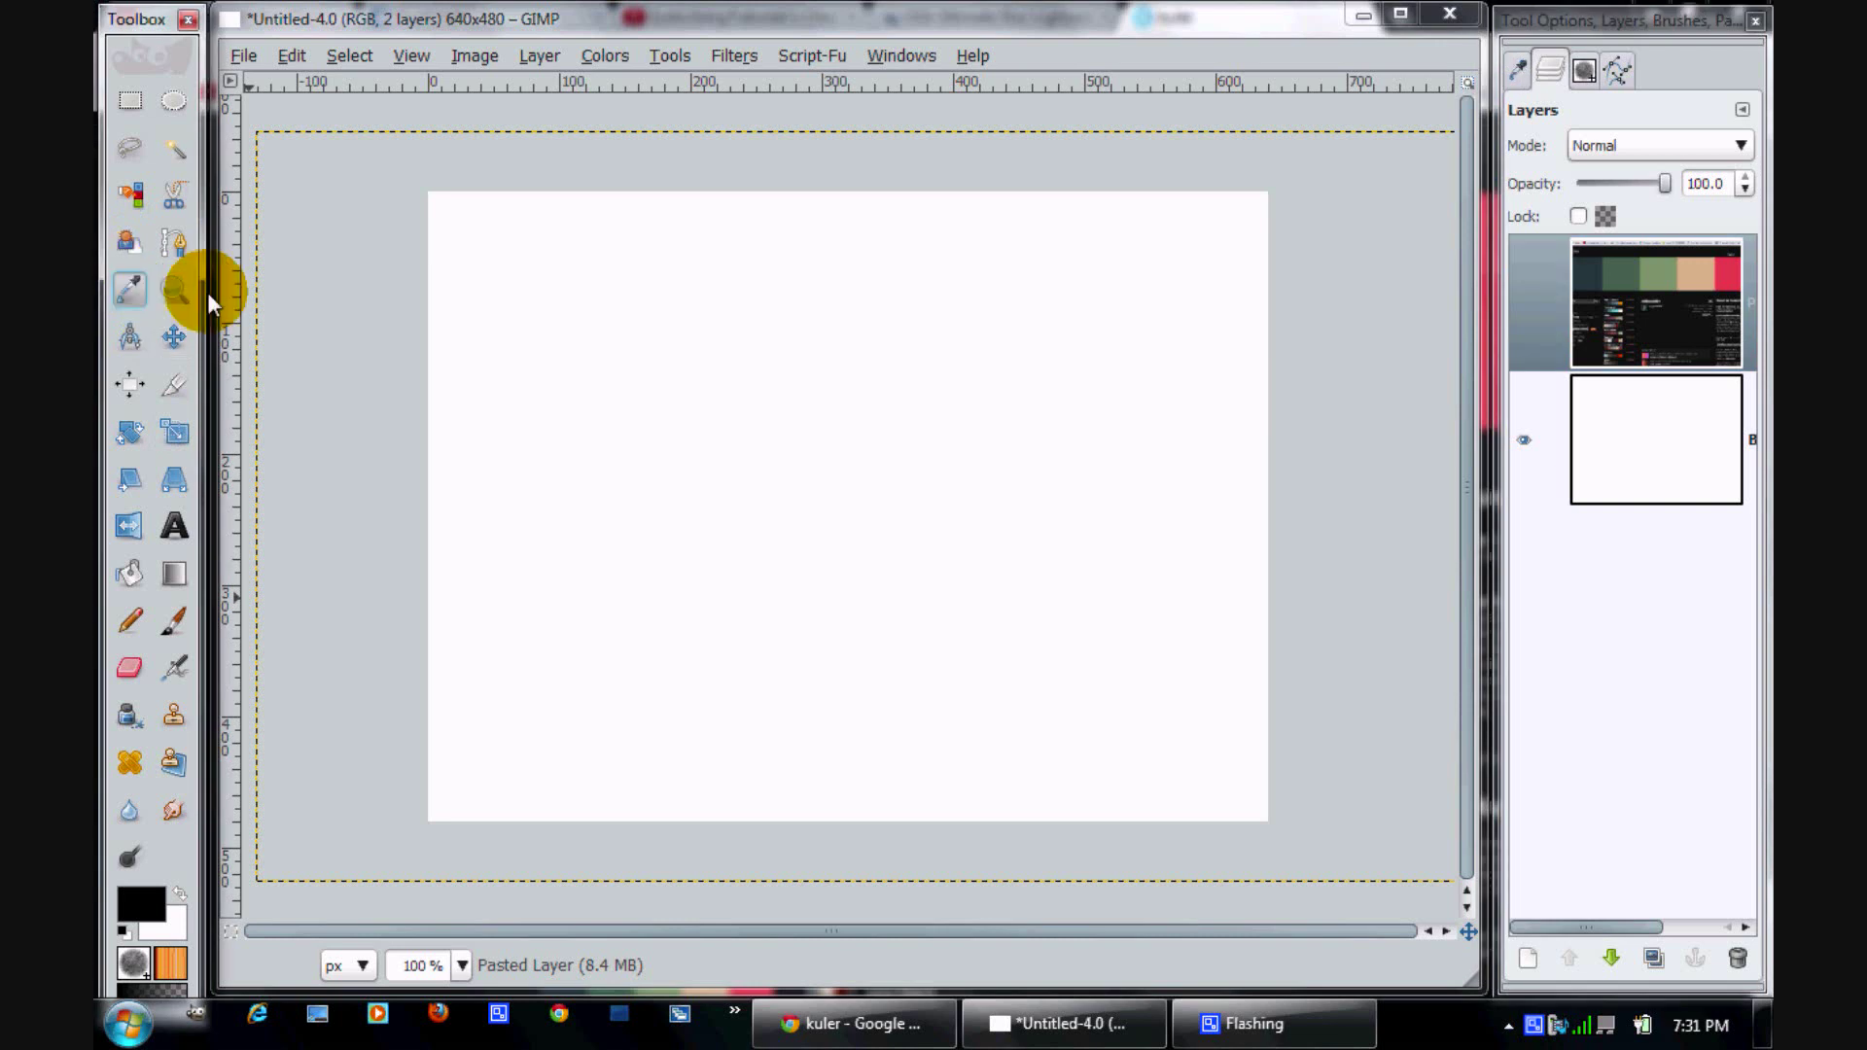
pyautogui.click(159, 574)
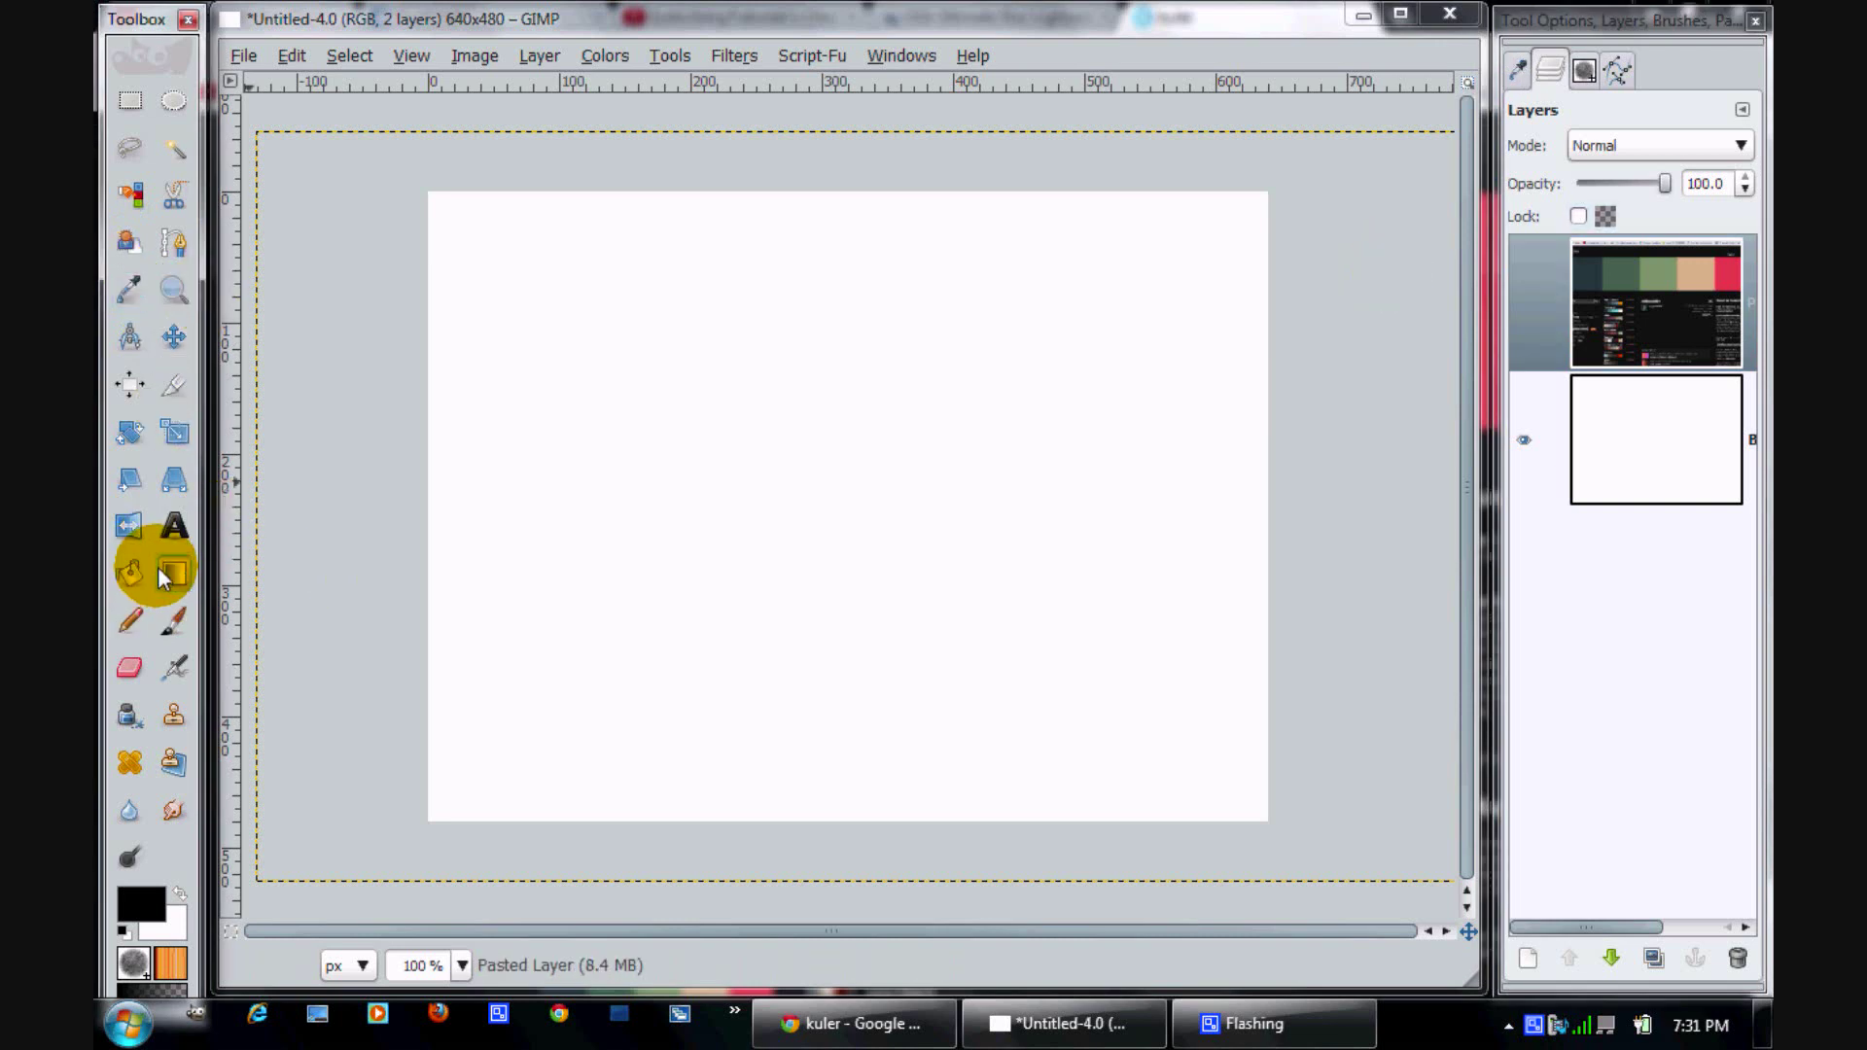
pyautogui.click(1517, 68)
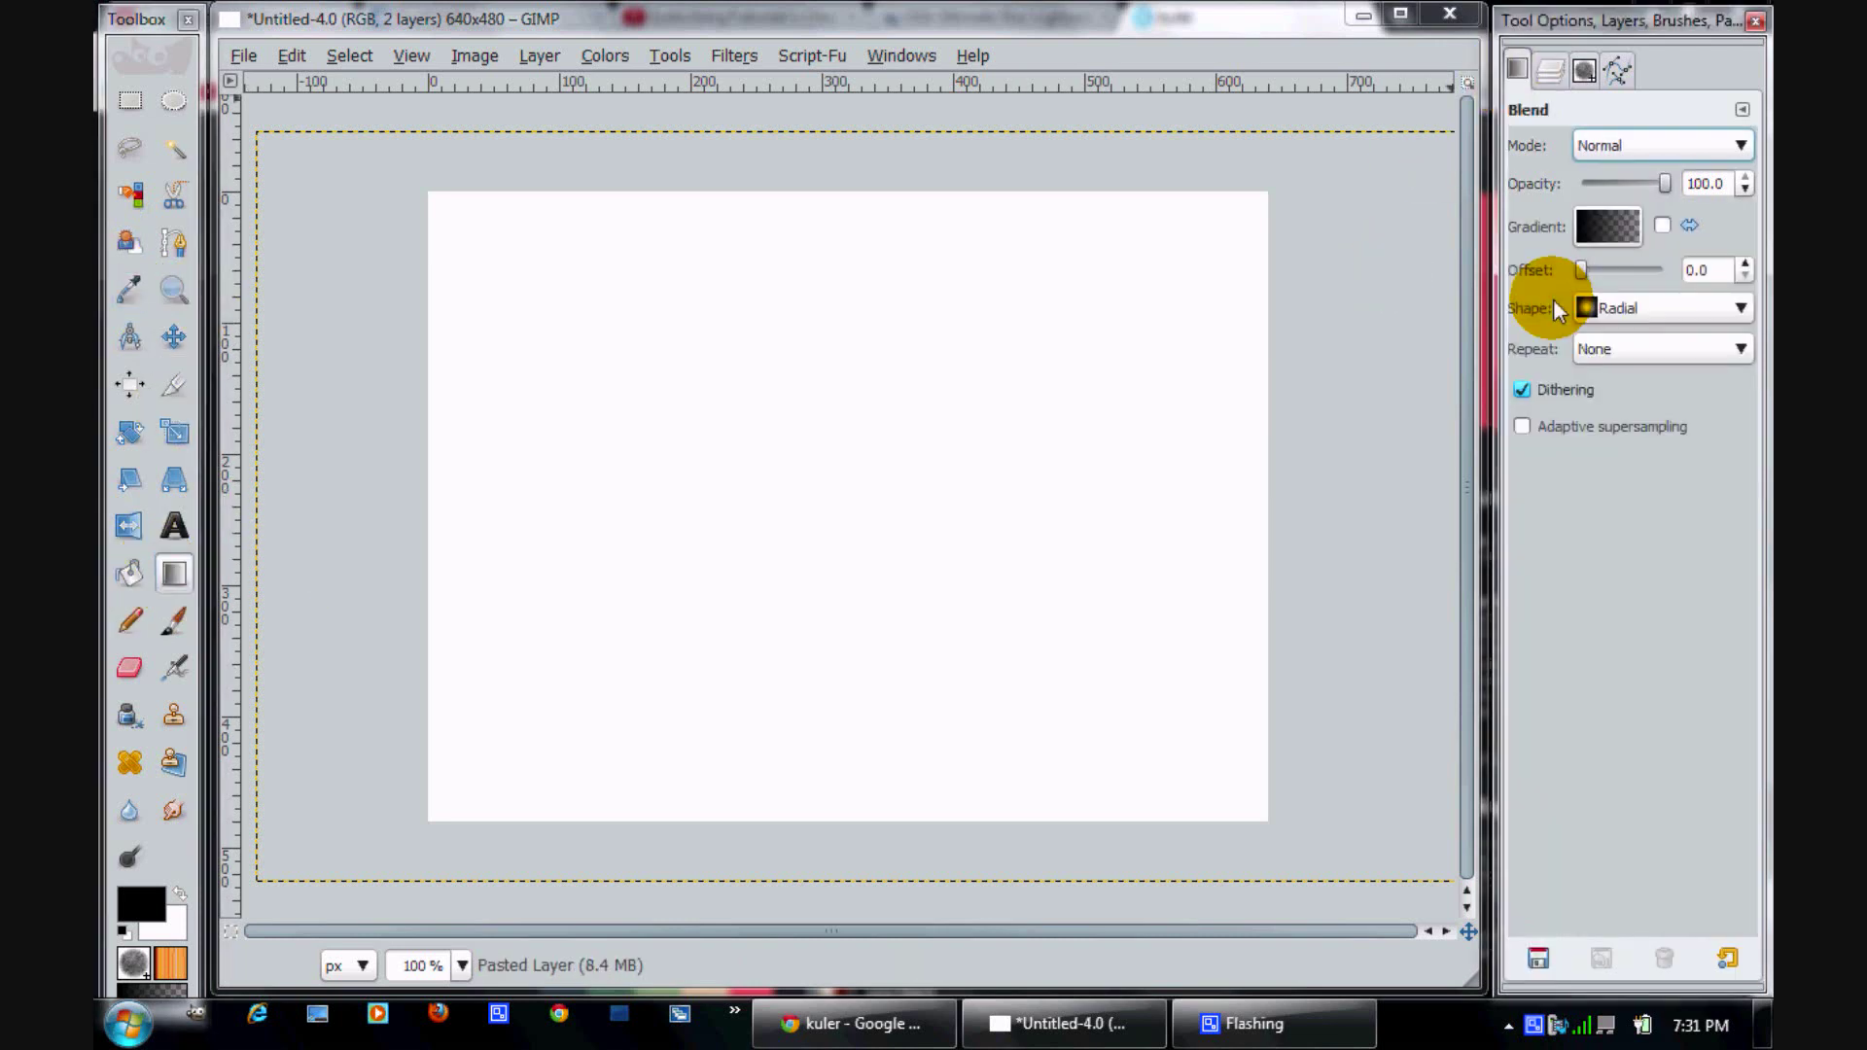
pyautogui.click(1614, 238)
pyautogui.click(1521, 356)
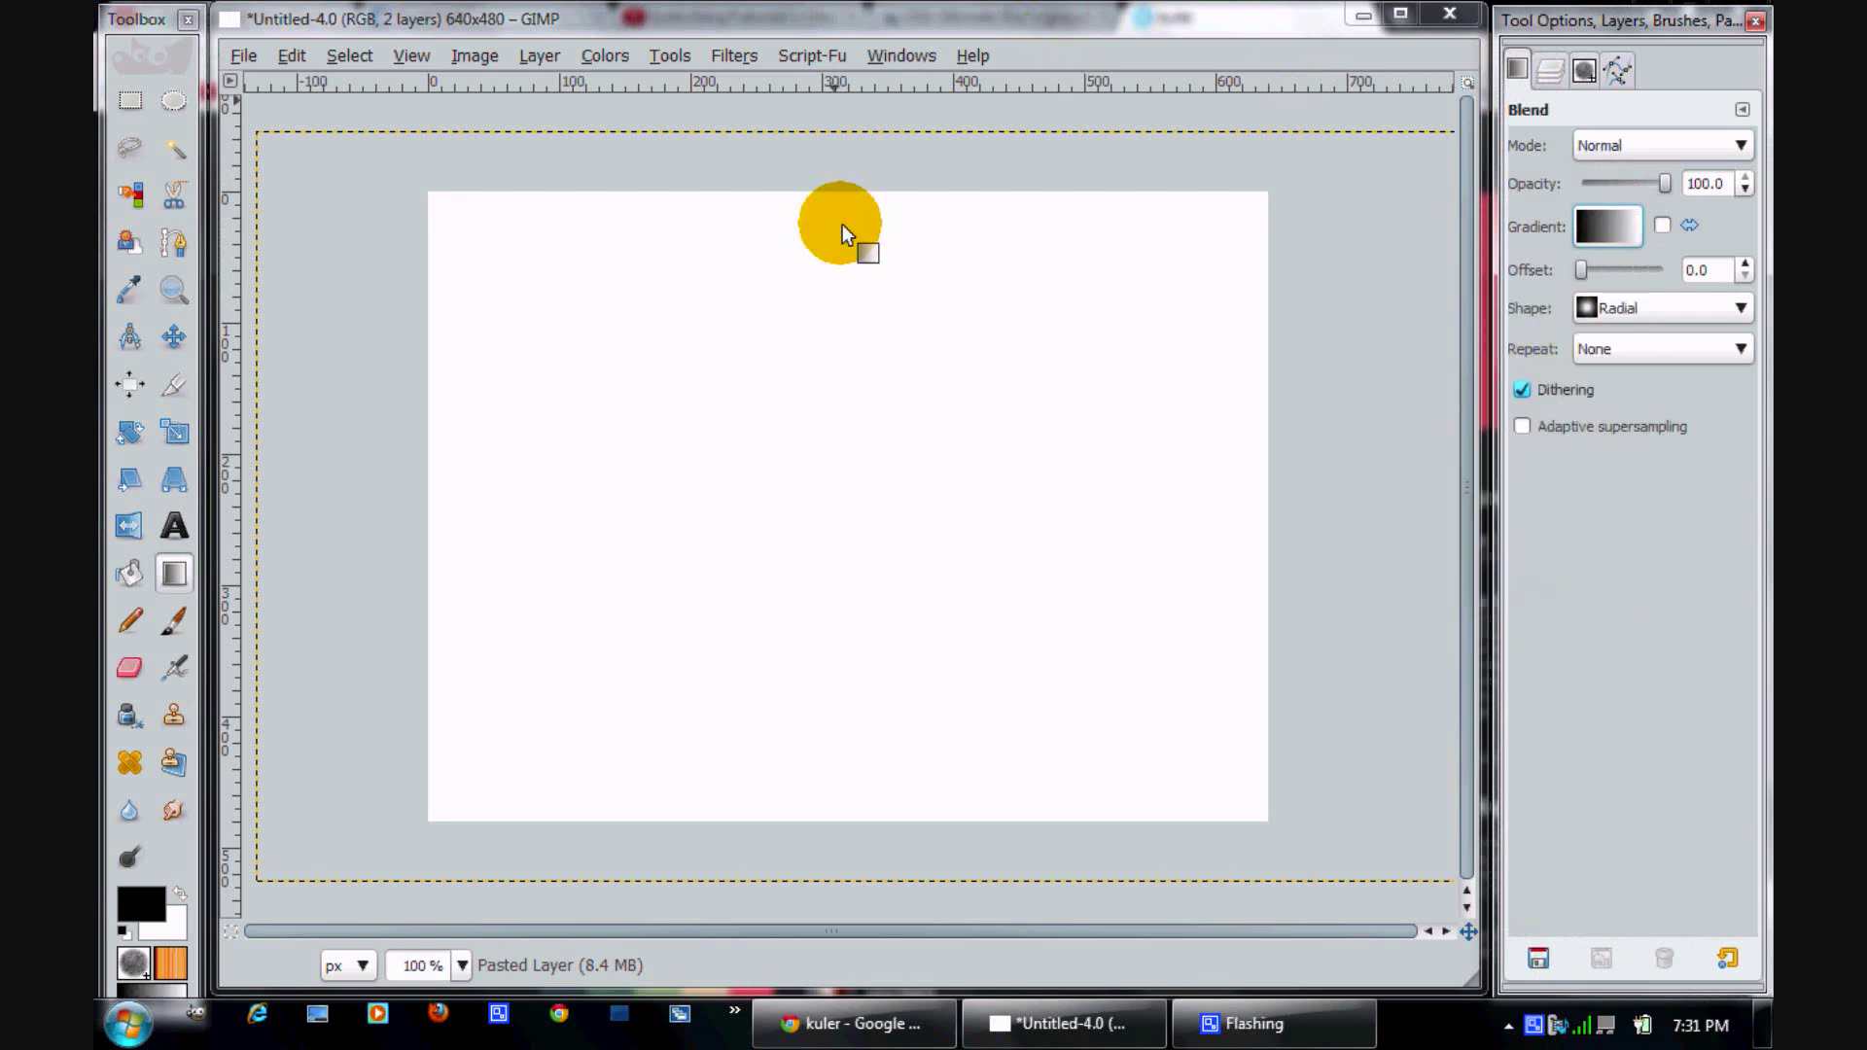
# Sample the swatches on the hidden palette layer with the Color Picker, finishing with sage green as the foreground color
pyautogui.click(1550, 70)
pyautogui.click(128, 287)
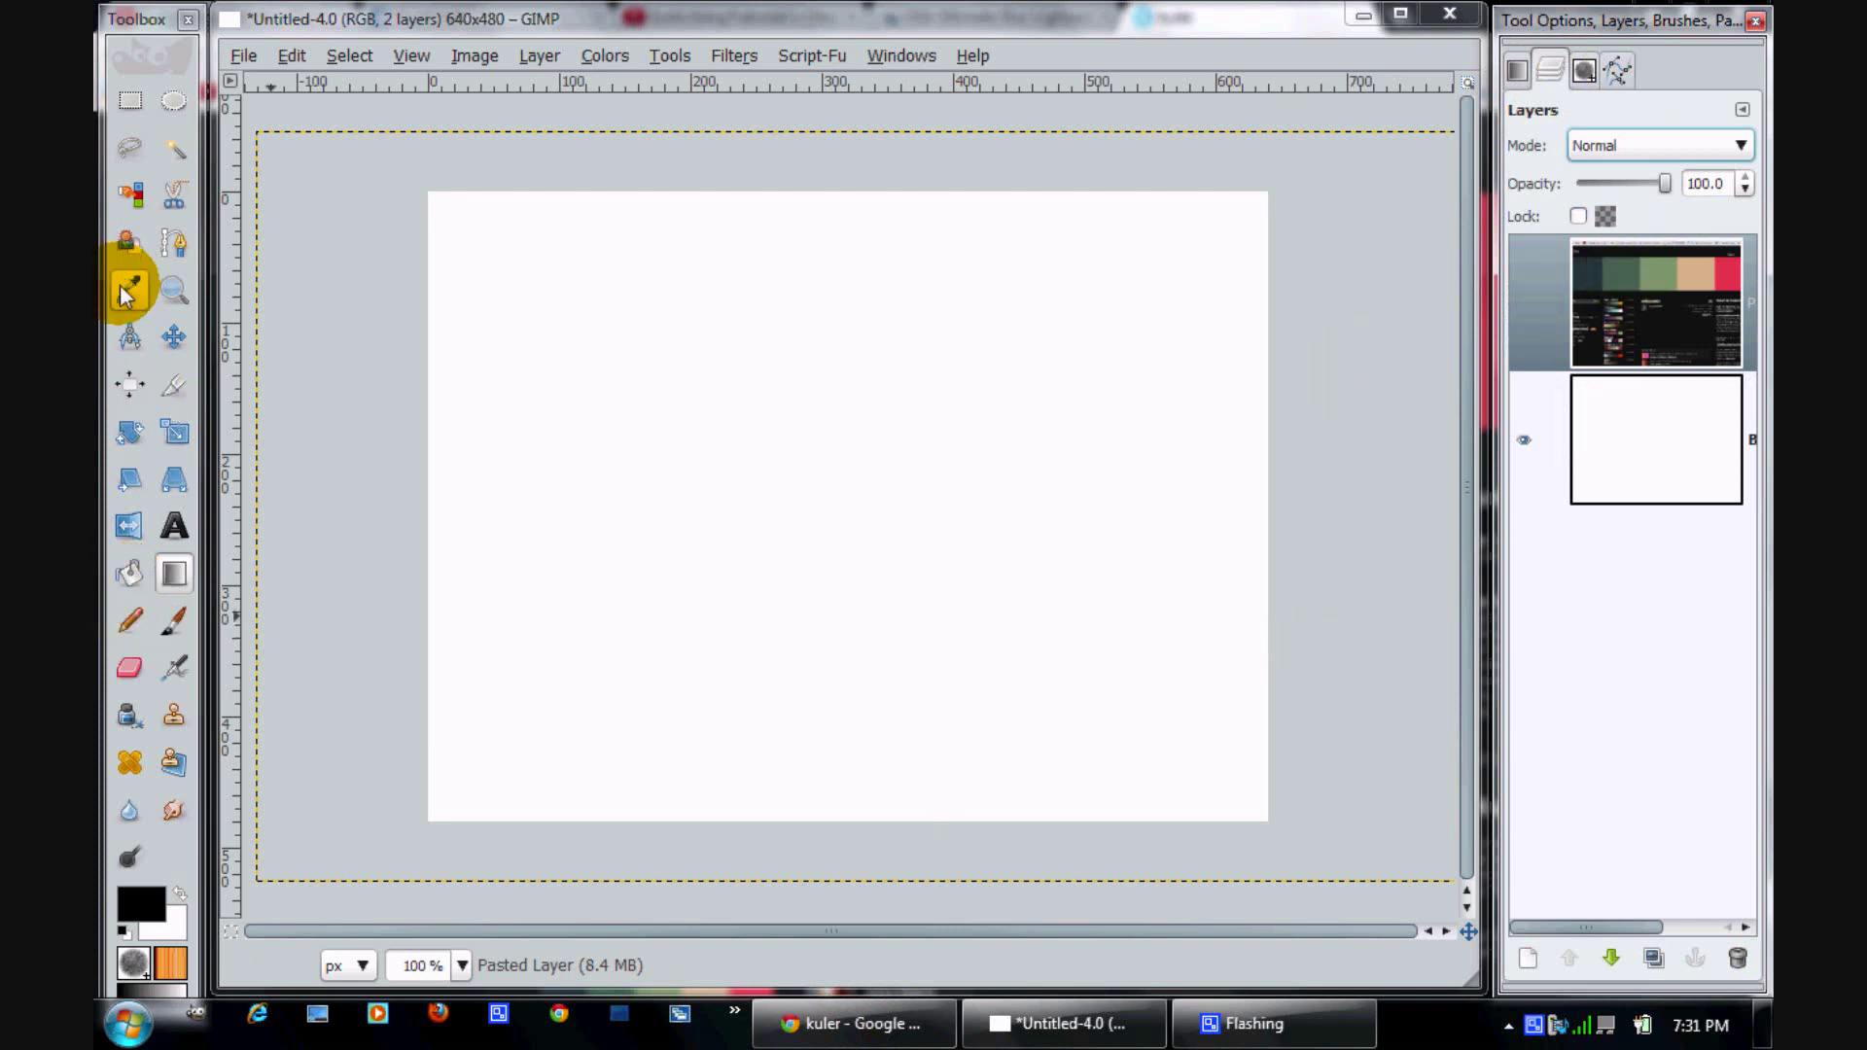
pyautogui.click(1586, 329)
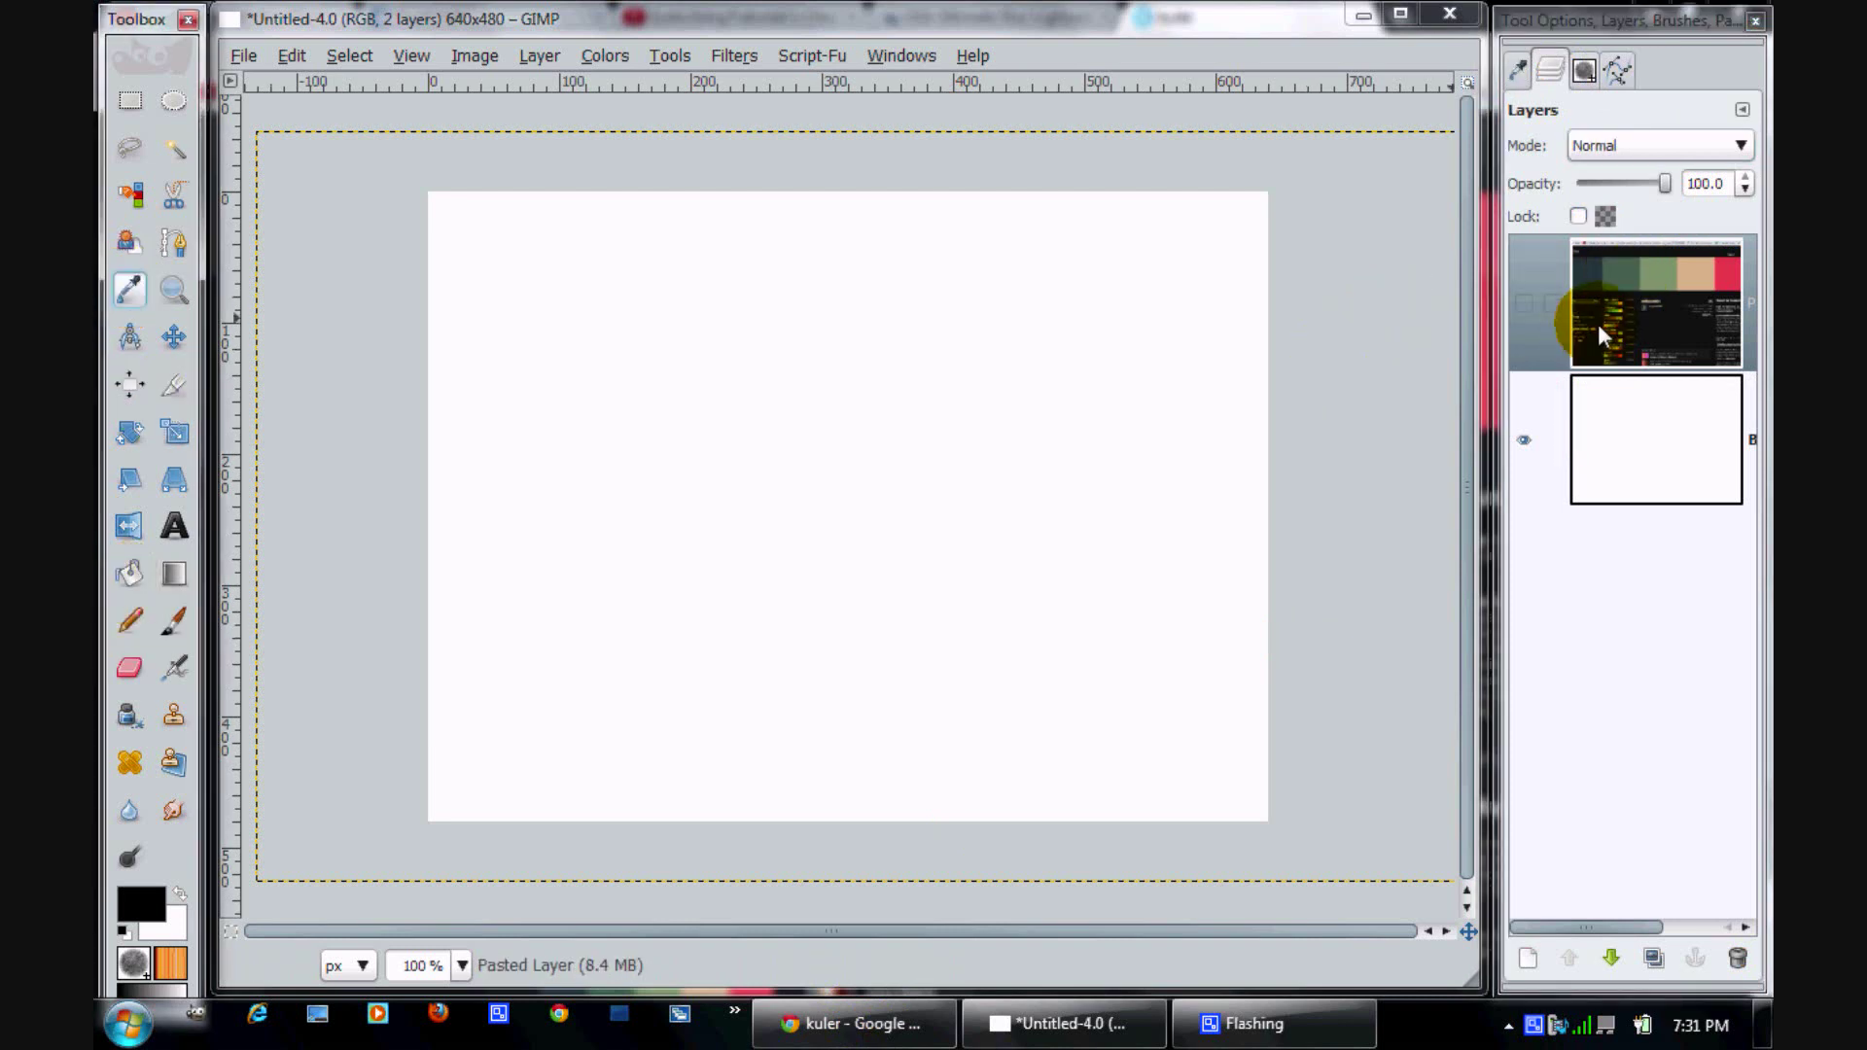
pyautogui.click(461, 342)
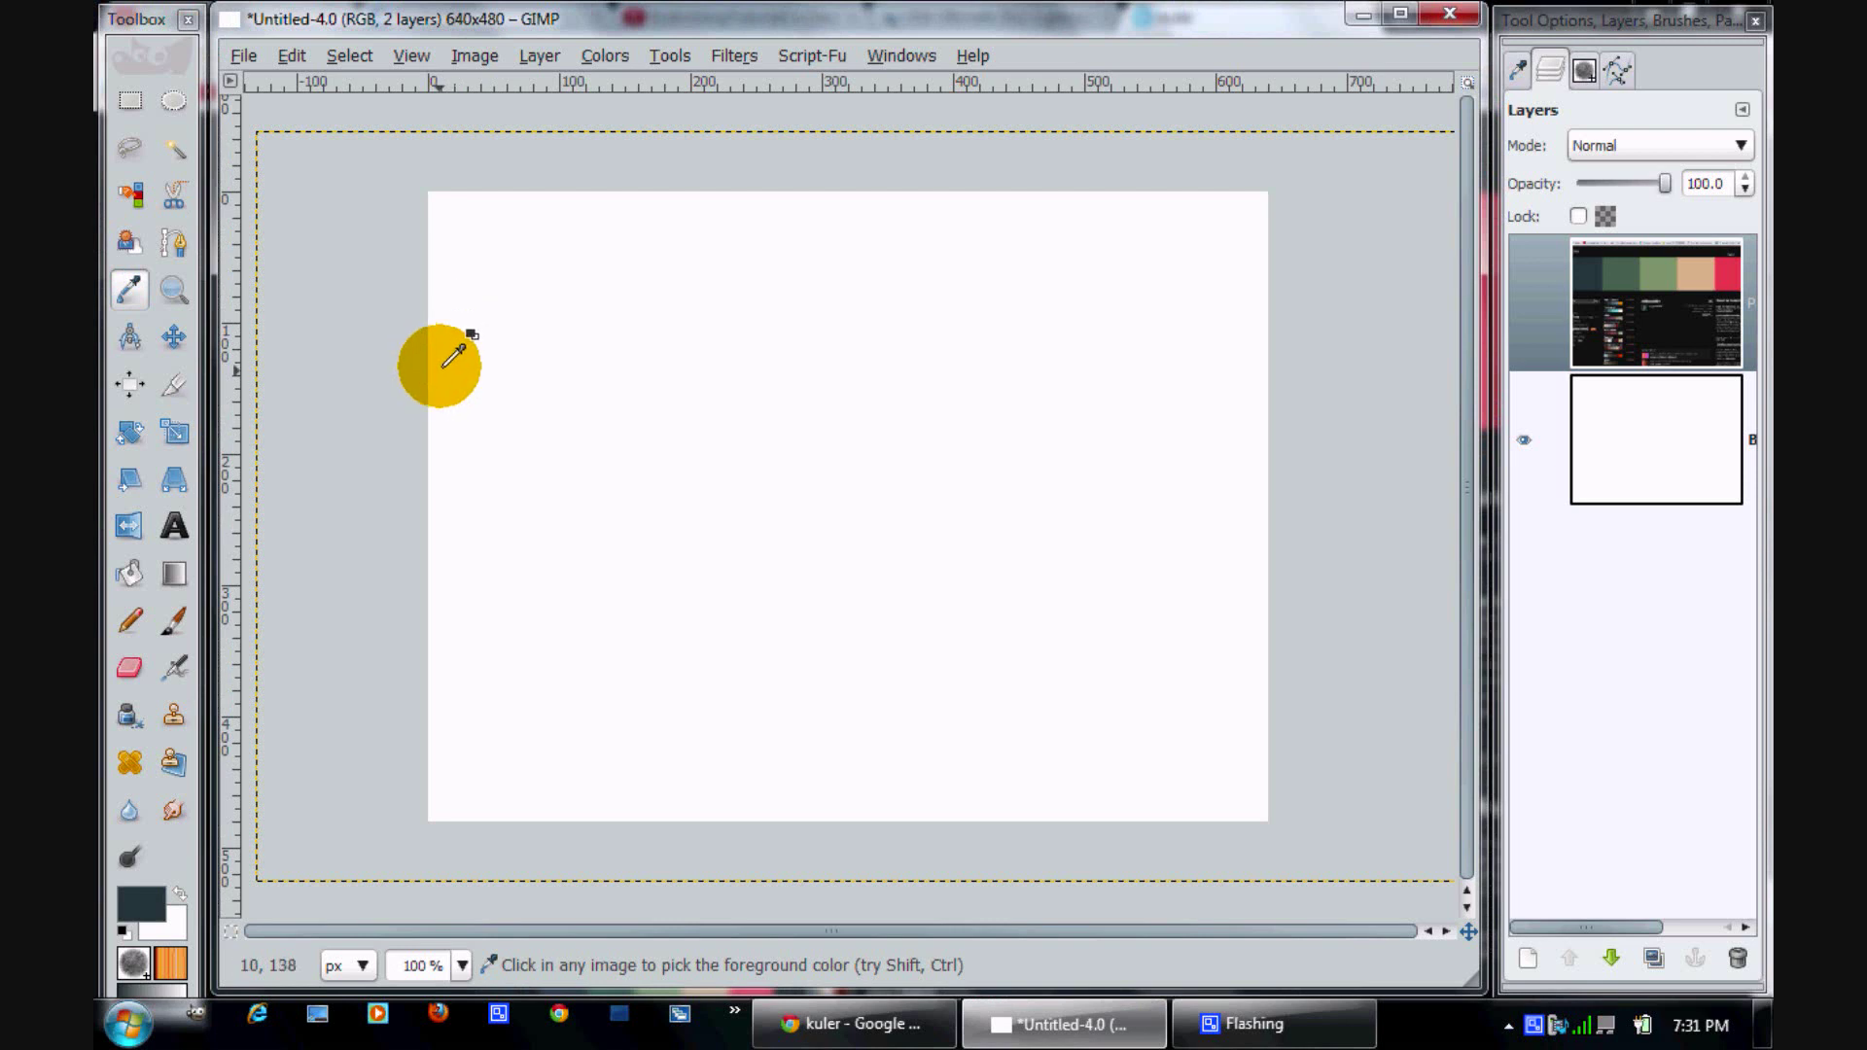
pyautogui.click(895, 352)
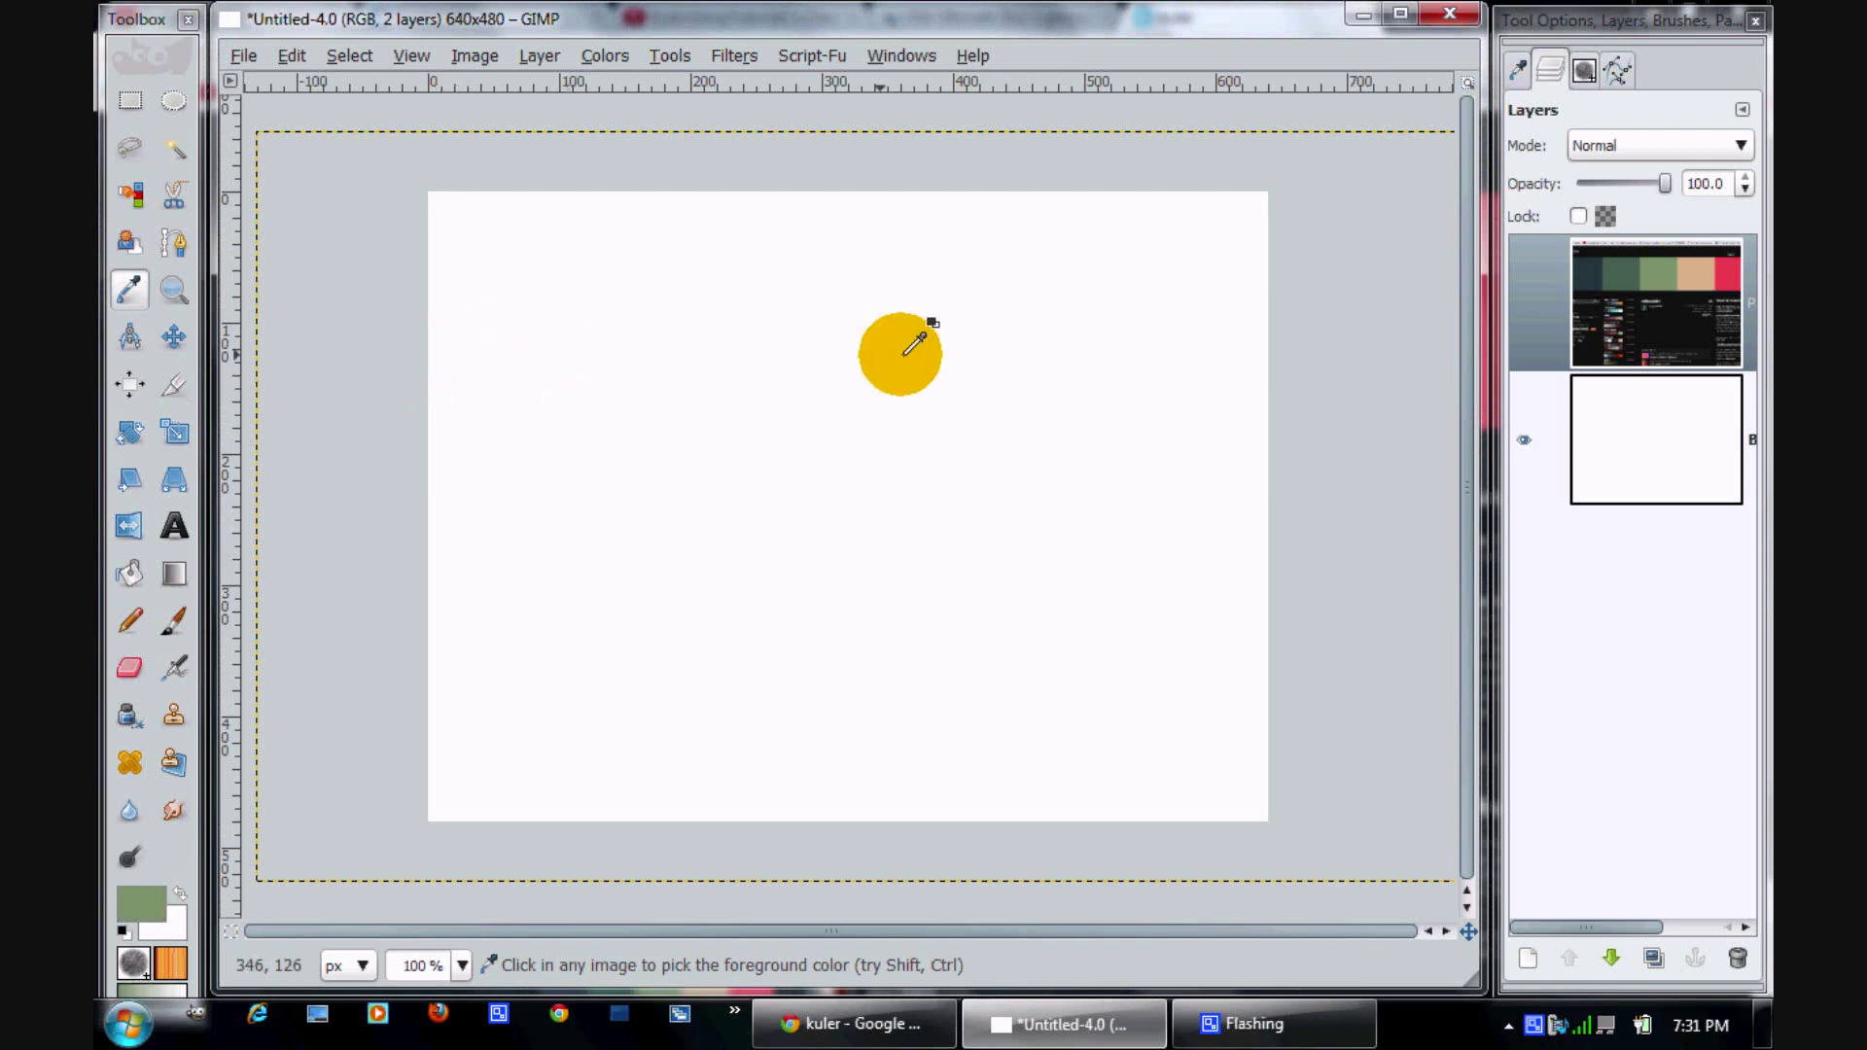
pyautogui.click(1019, 360)
pyautogui.click(1188, 345)
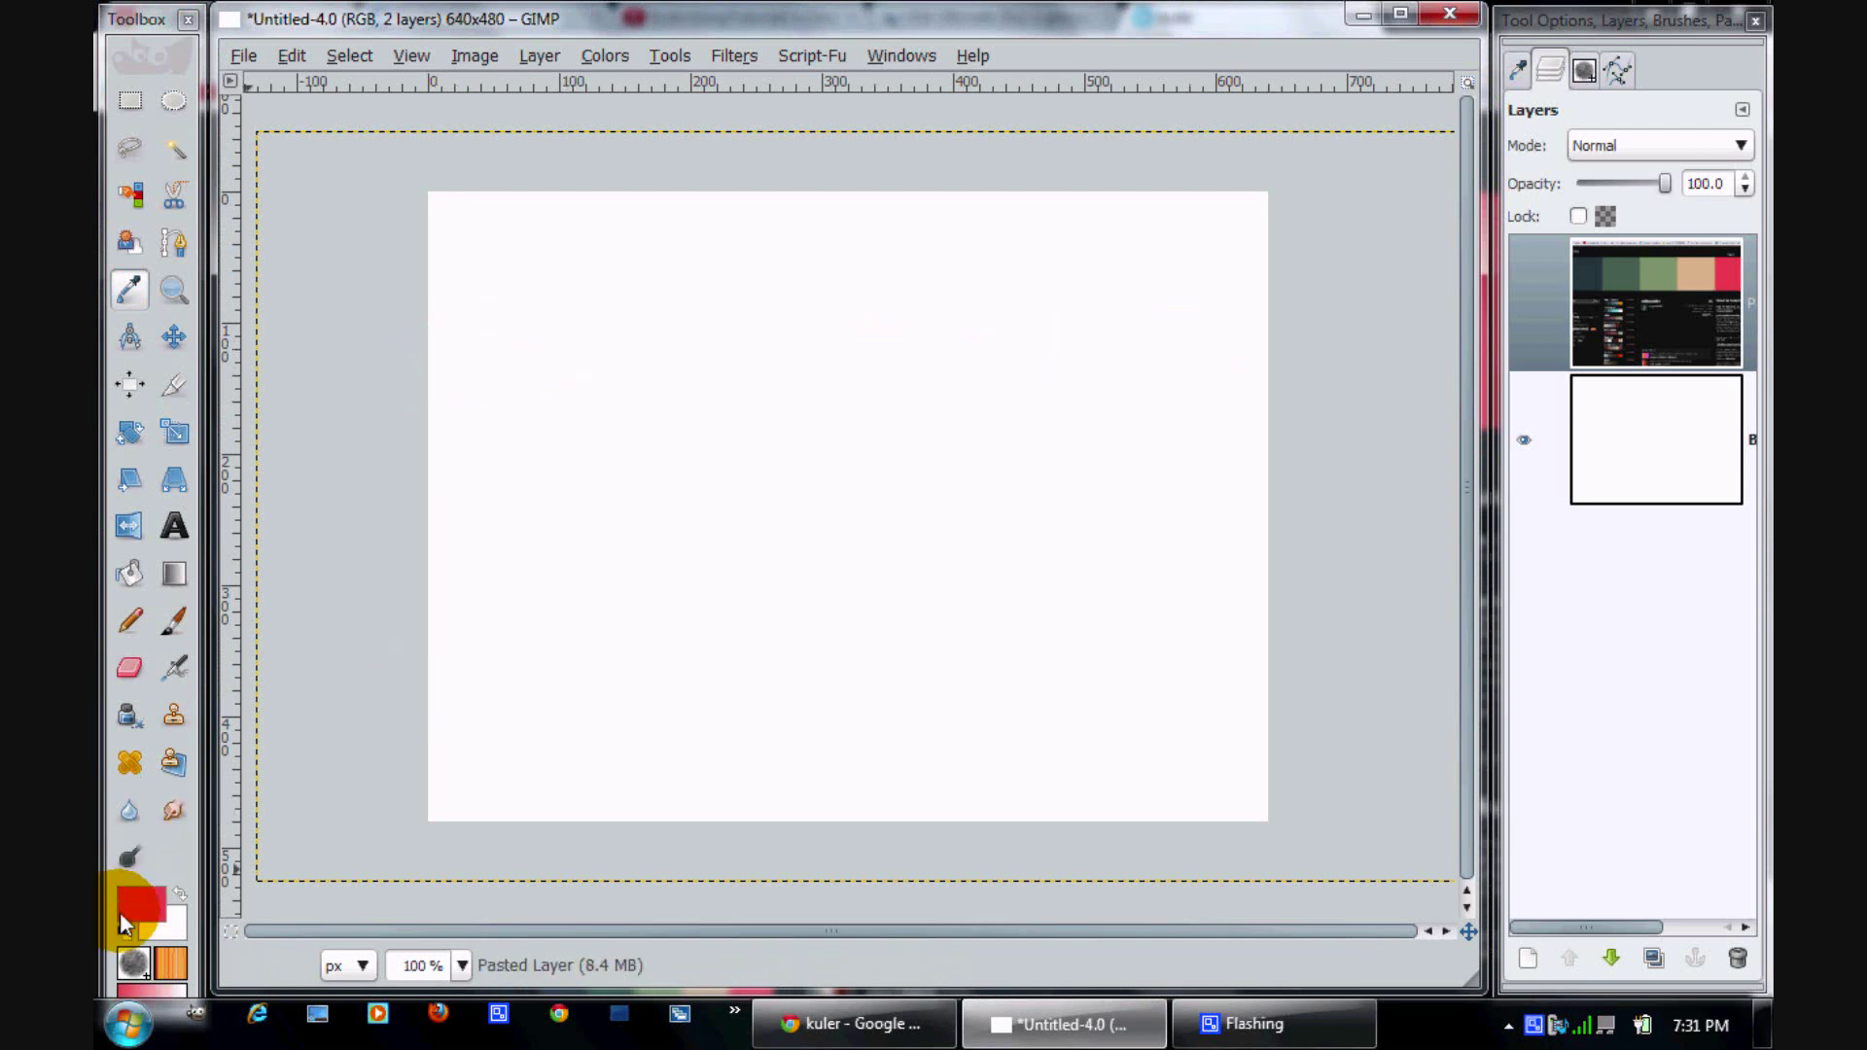
pyautogui.click(445, 290)
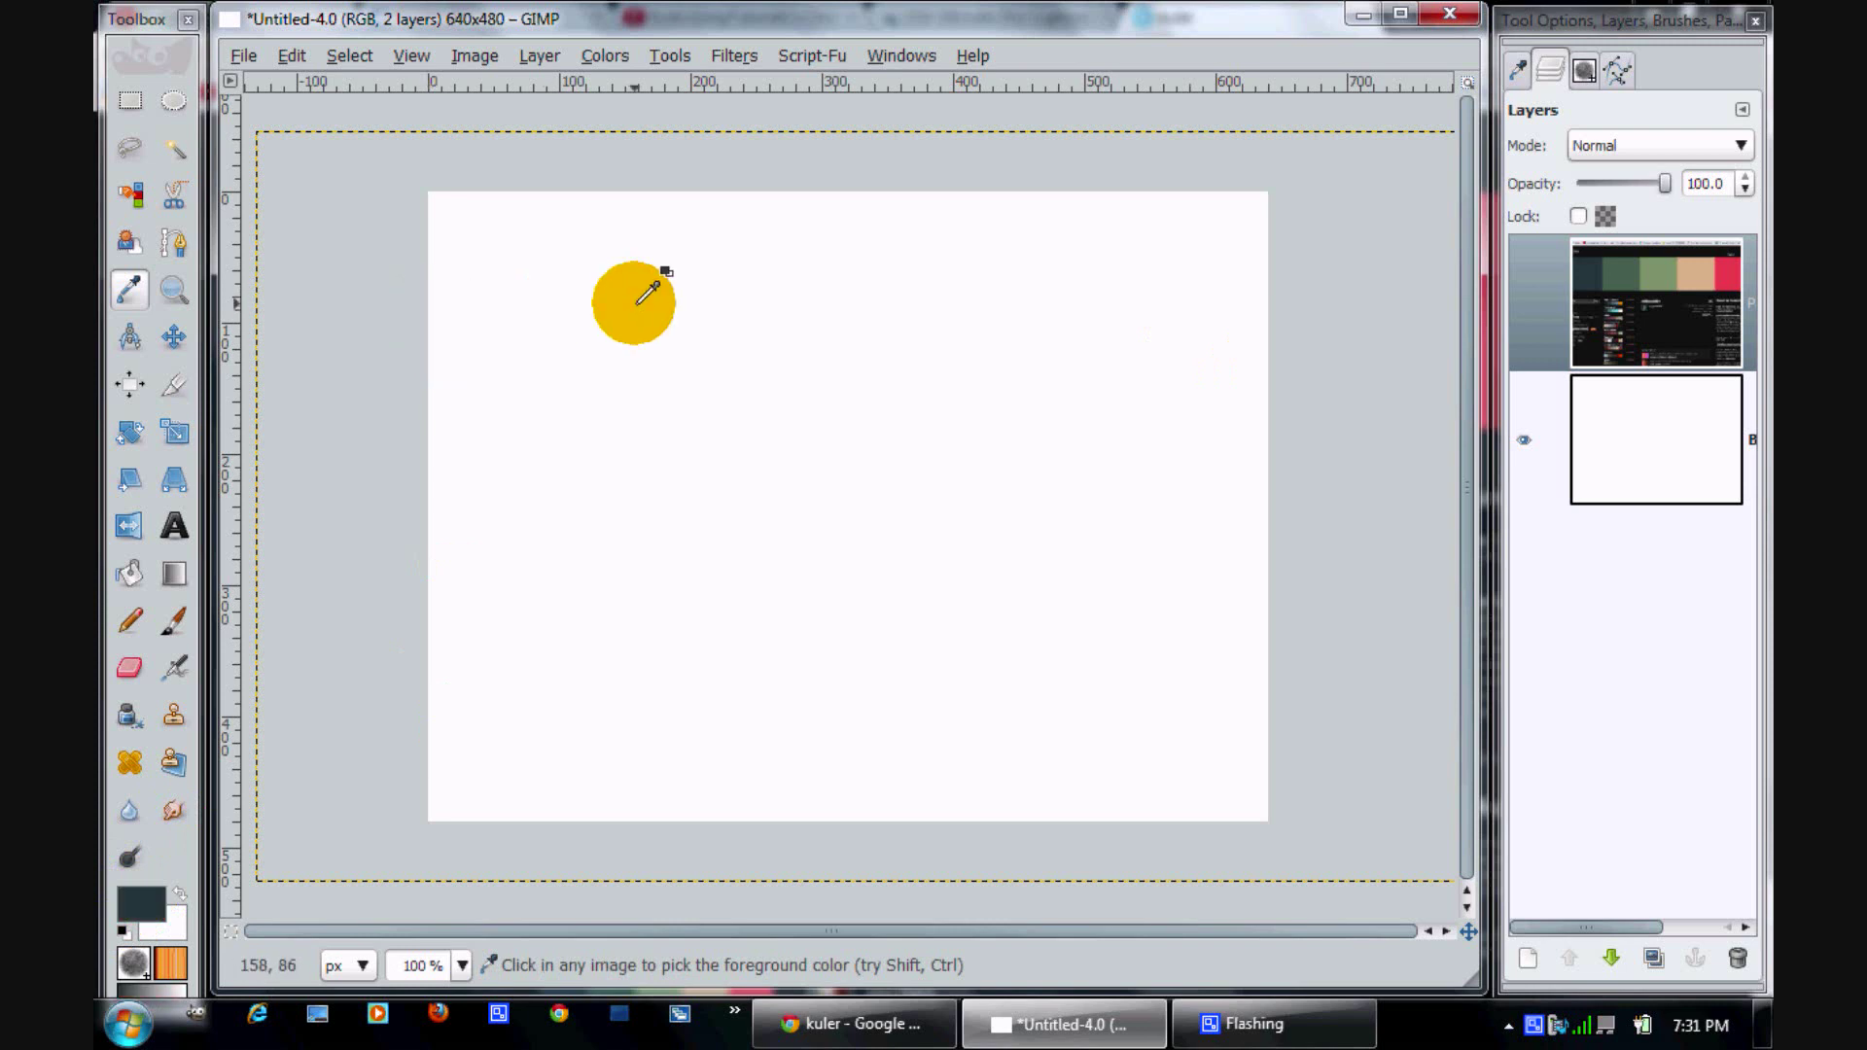
pyautogui.click(661, 307)
pyautogui.click(961, 330)
pyautogui.click(1208, 321)
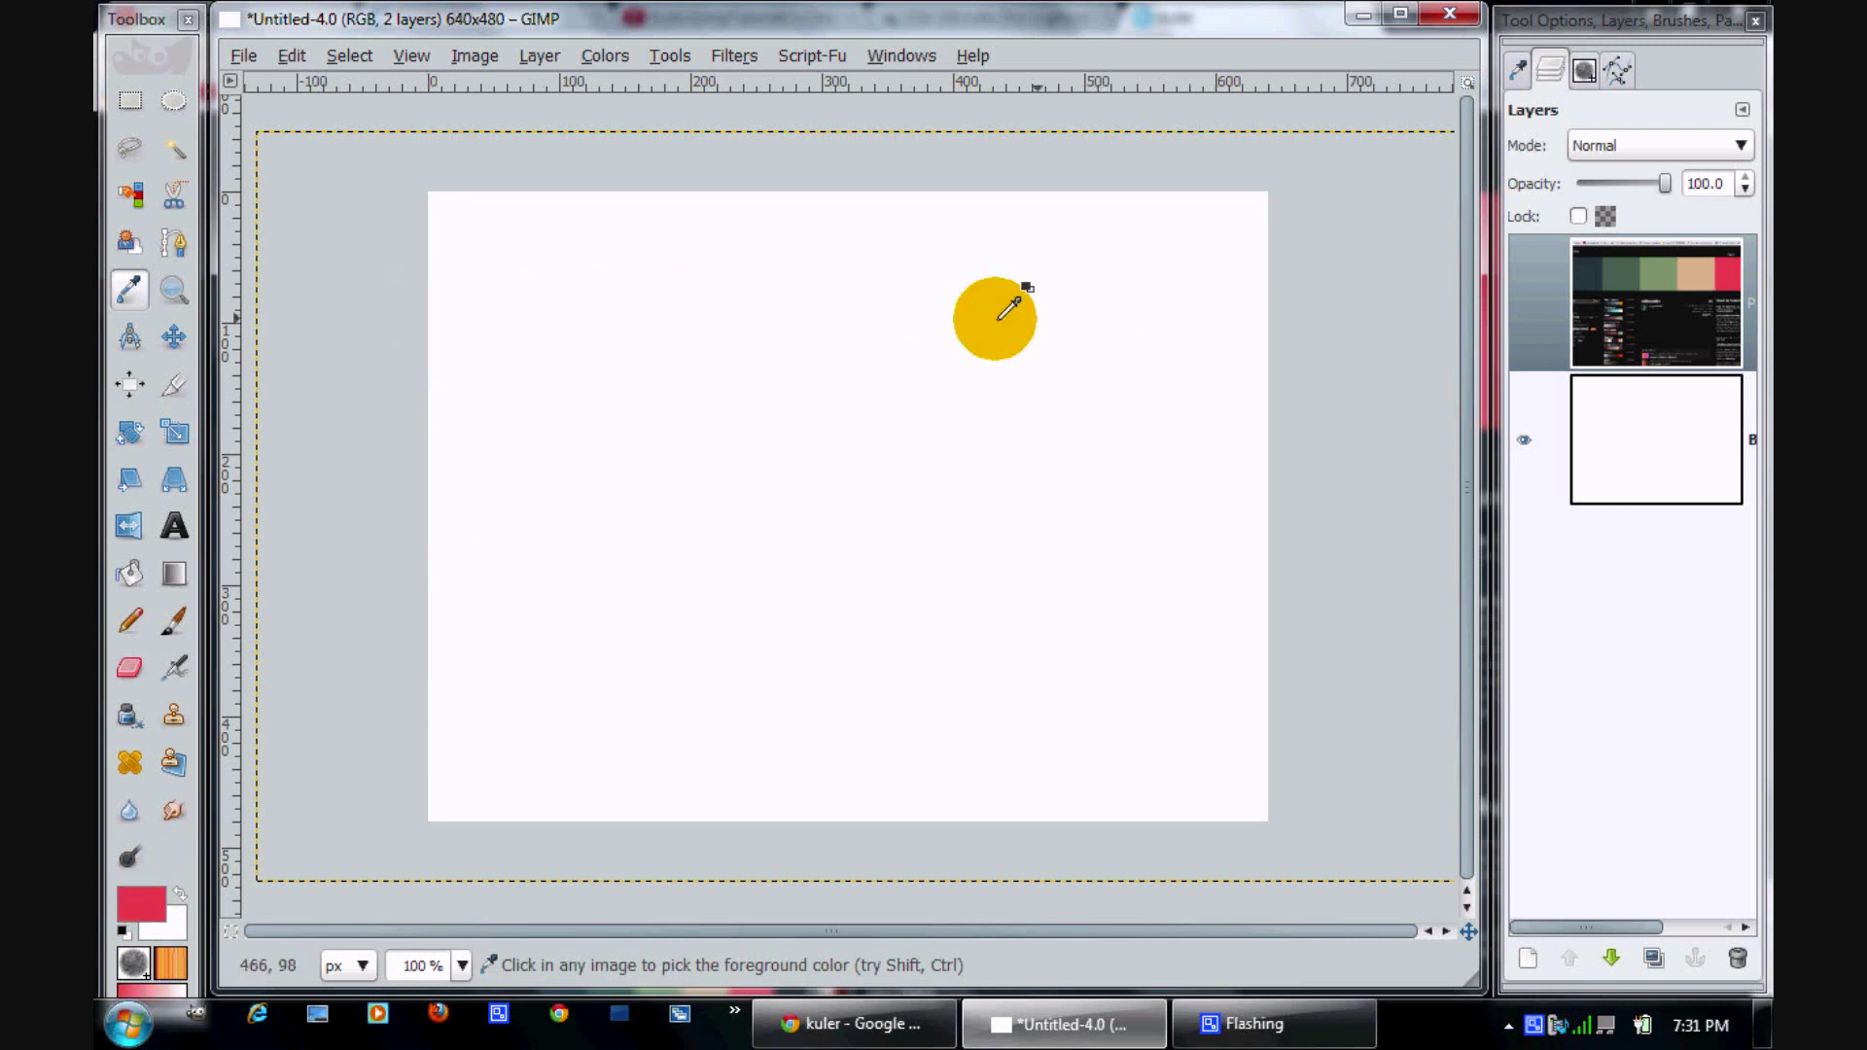
pyautogui.click(994, 317)
pyautogui.click(917, 331)
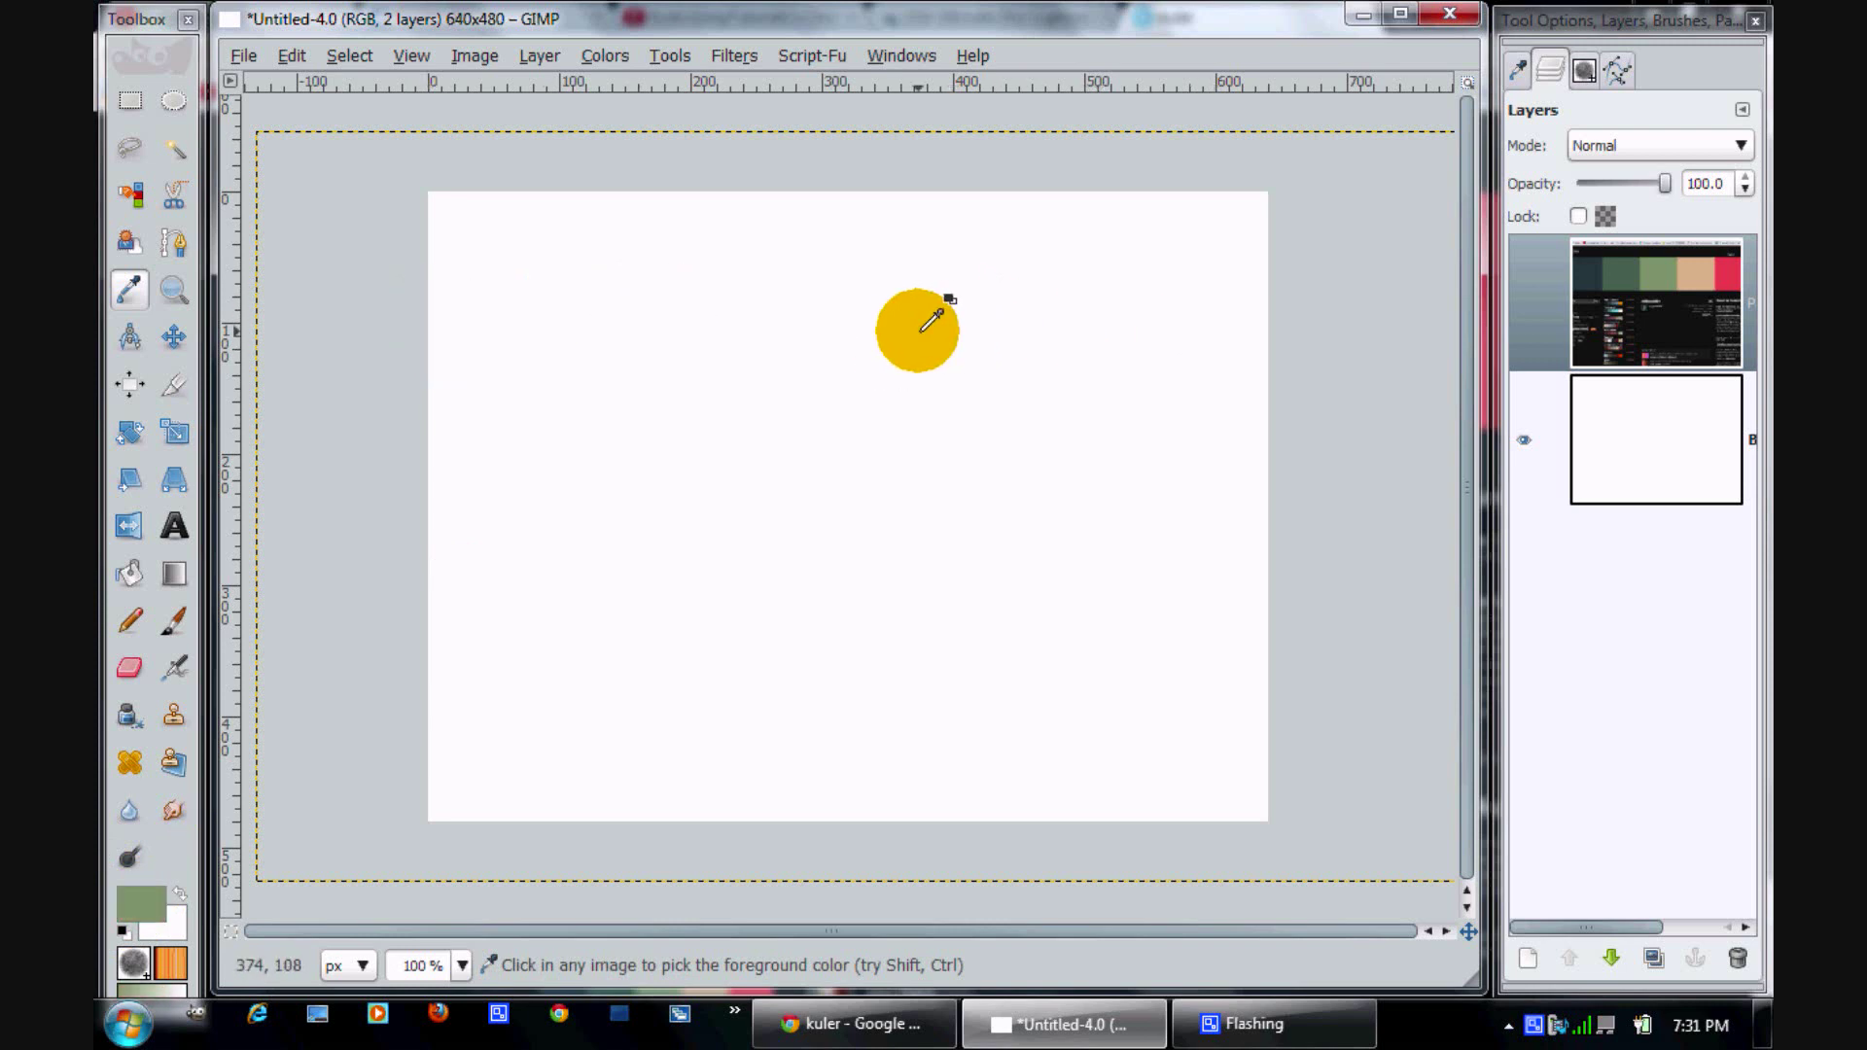
pyautogui.click(174, 575)
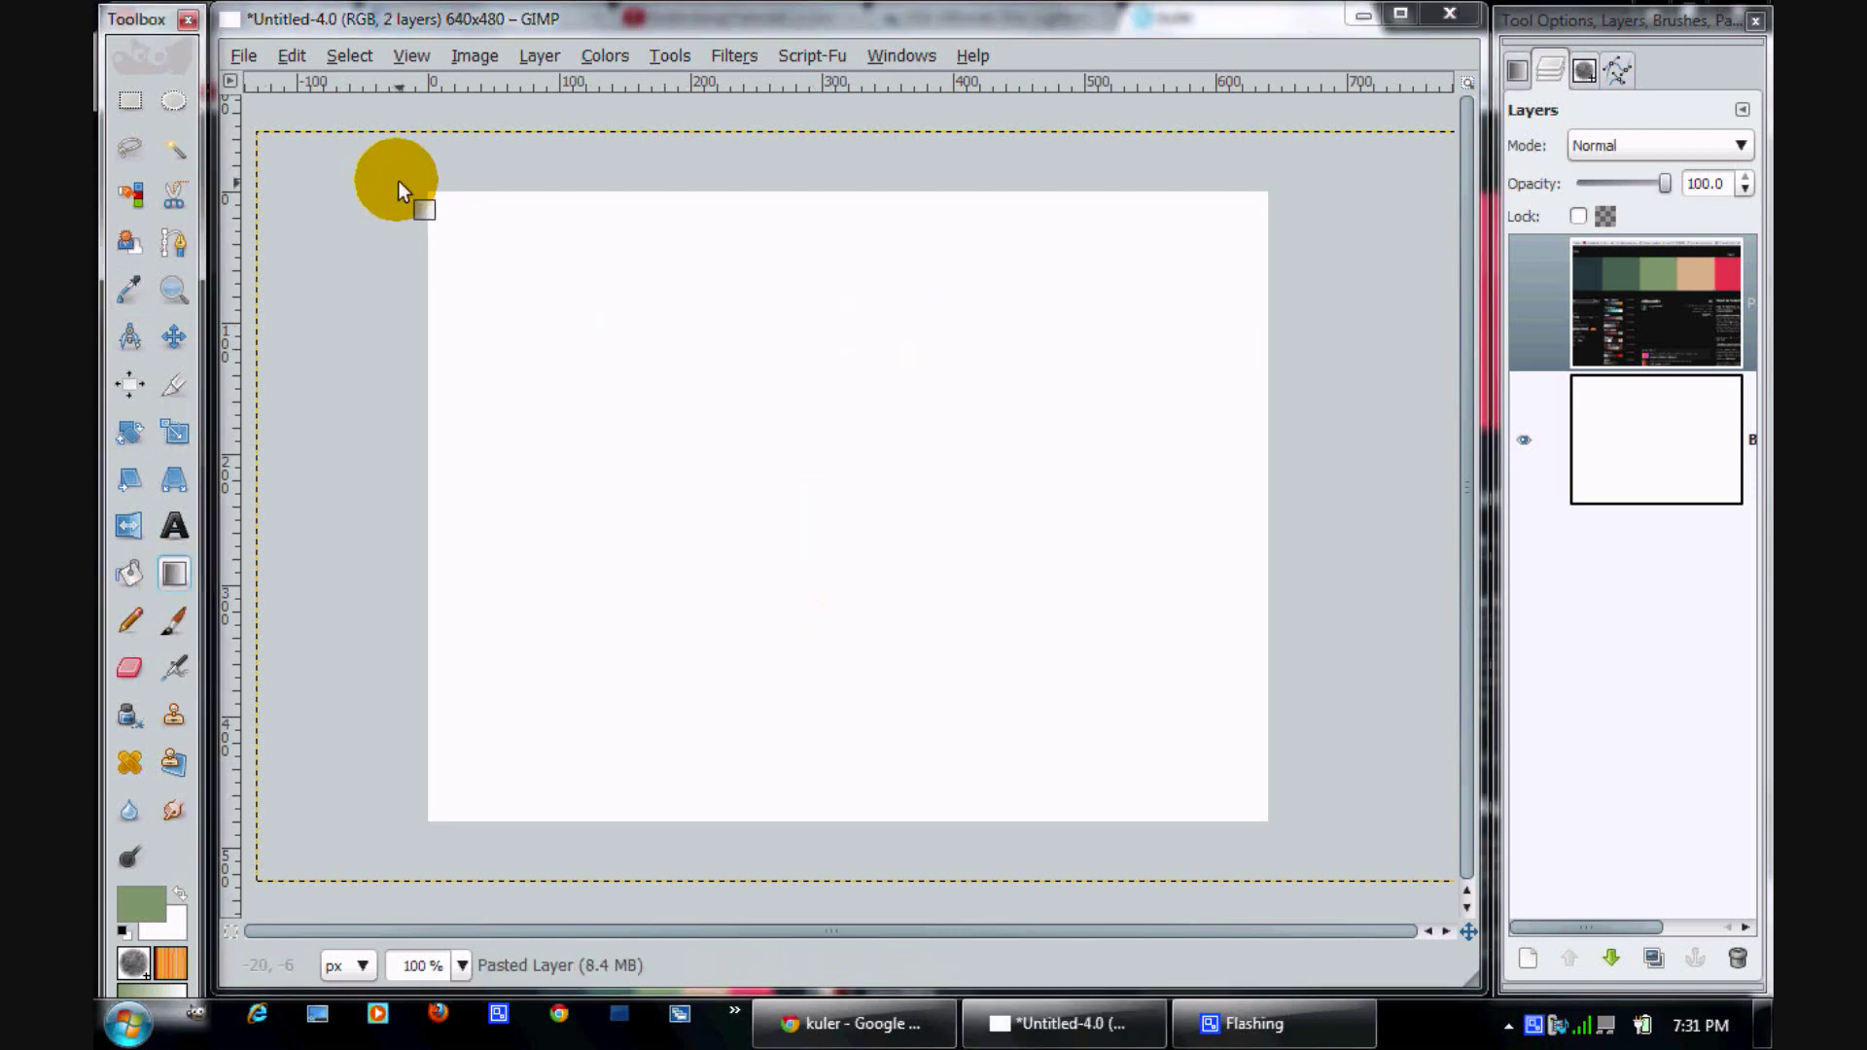
pyautogui.moveTo(399, 182); pyautogui.dragTo(851, 498)
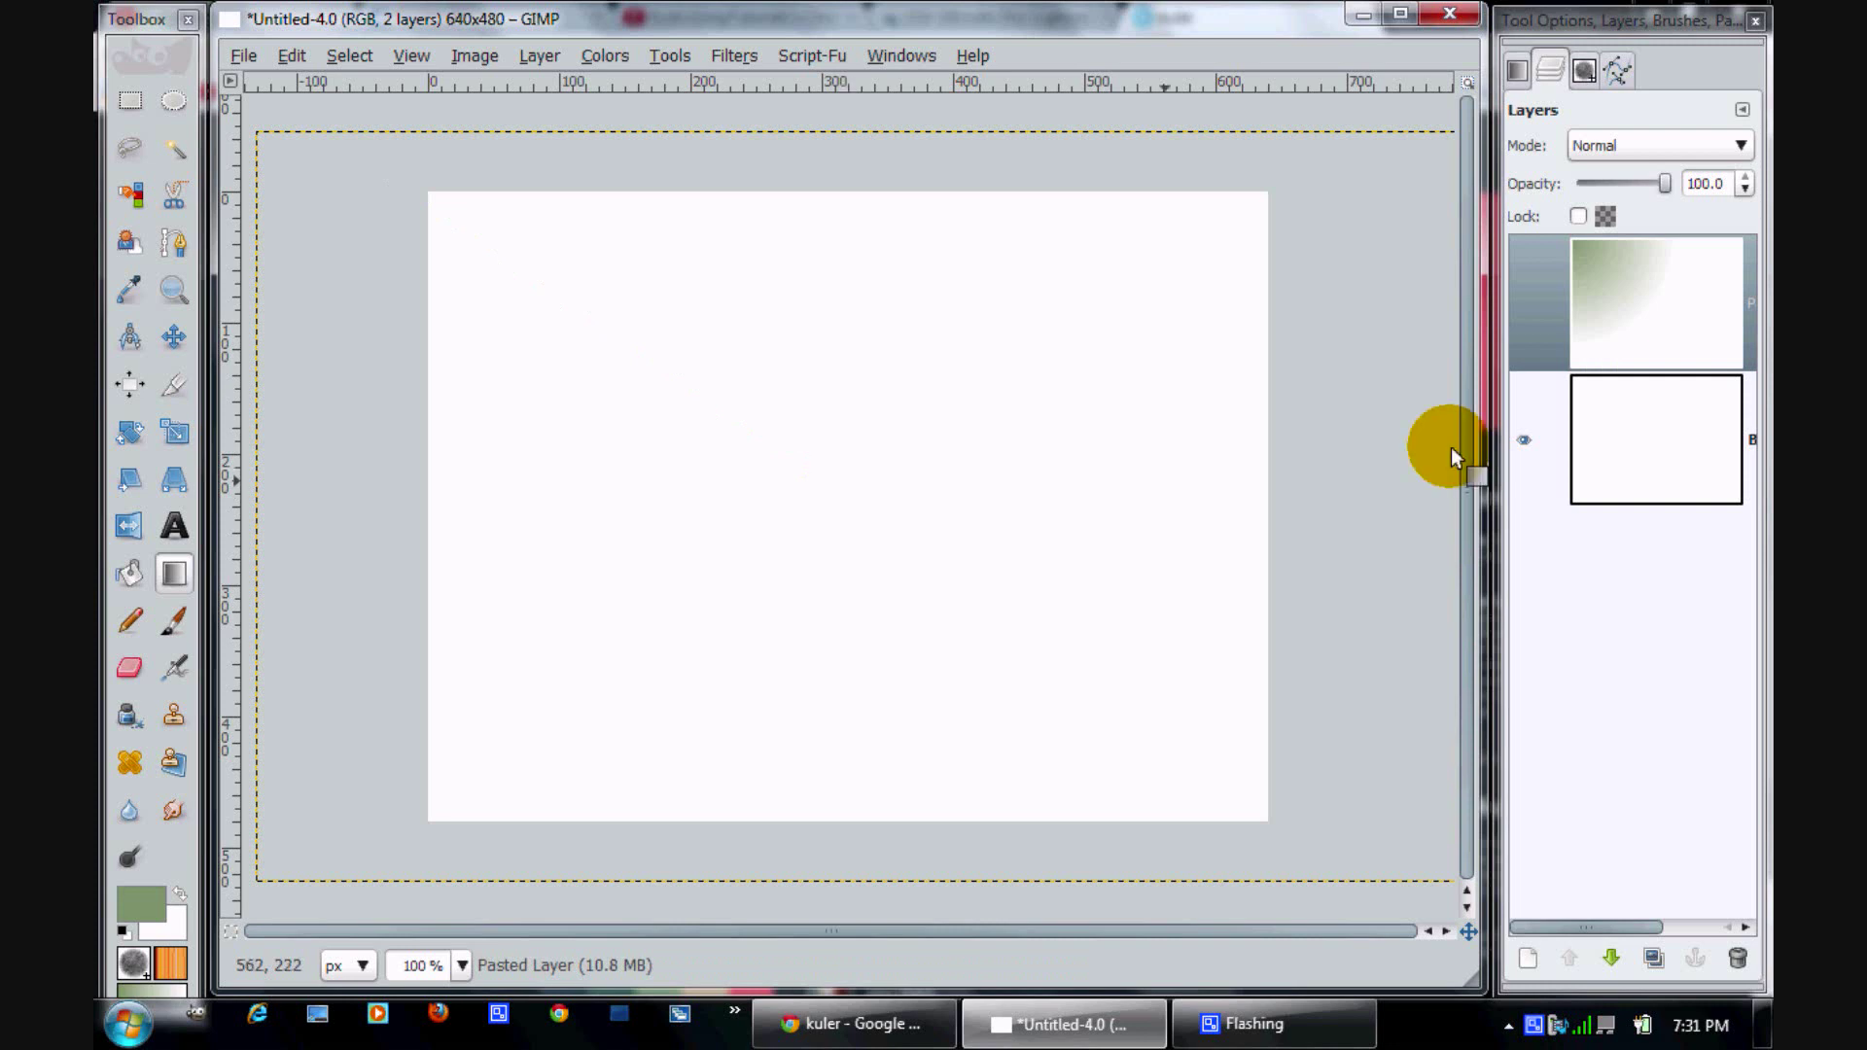
pyautogui.hotkey('ctrl', 'z')
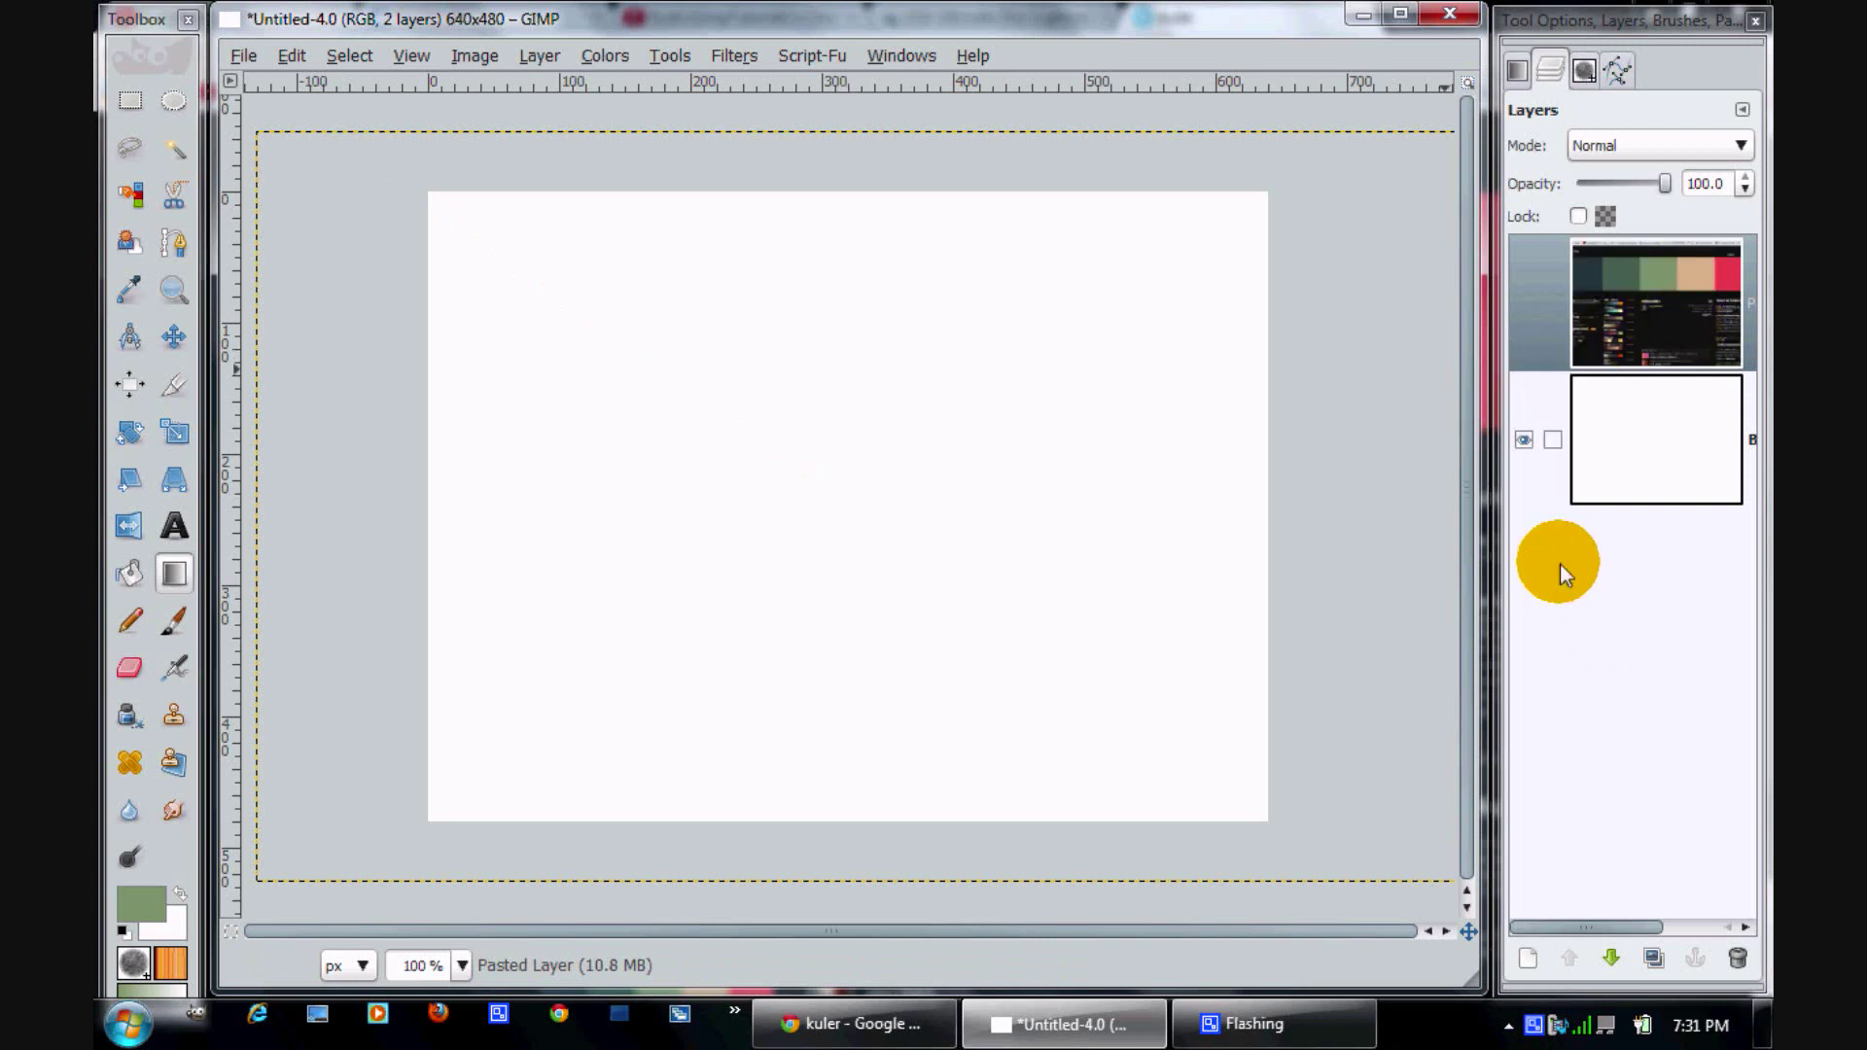
# Swap the foreground and background colors and fill the Background layer with a radial white-to-green gradient from near the center to the lower-left corner
pyautogui.click(1647, 389)
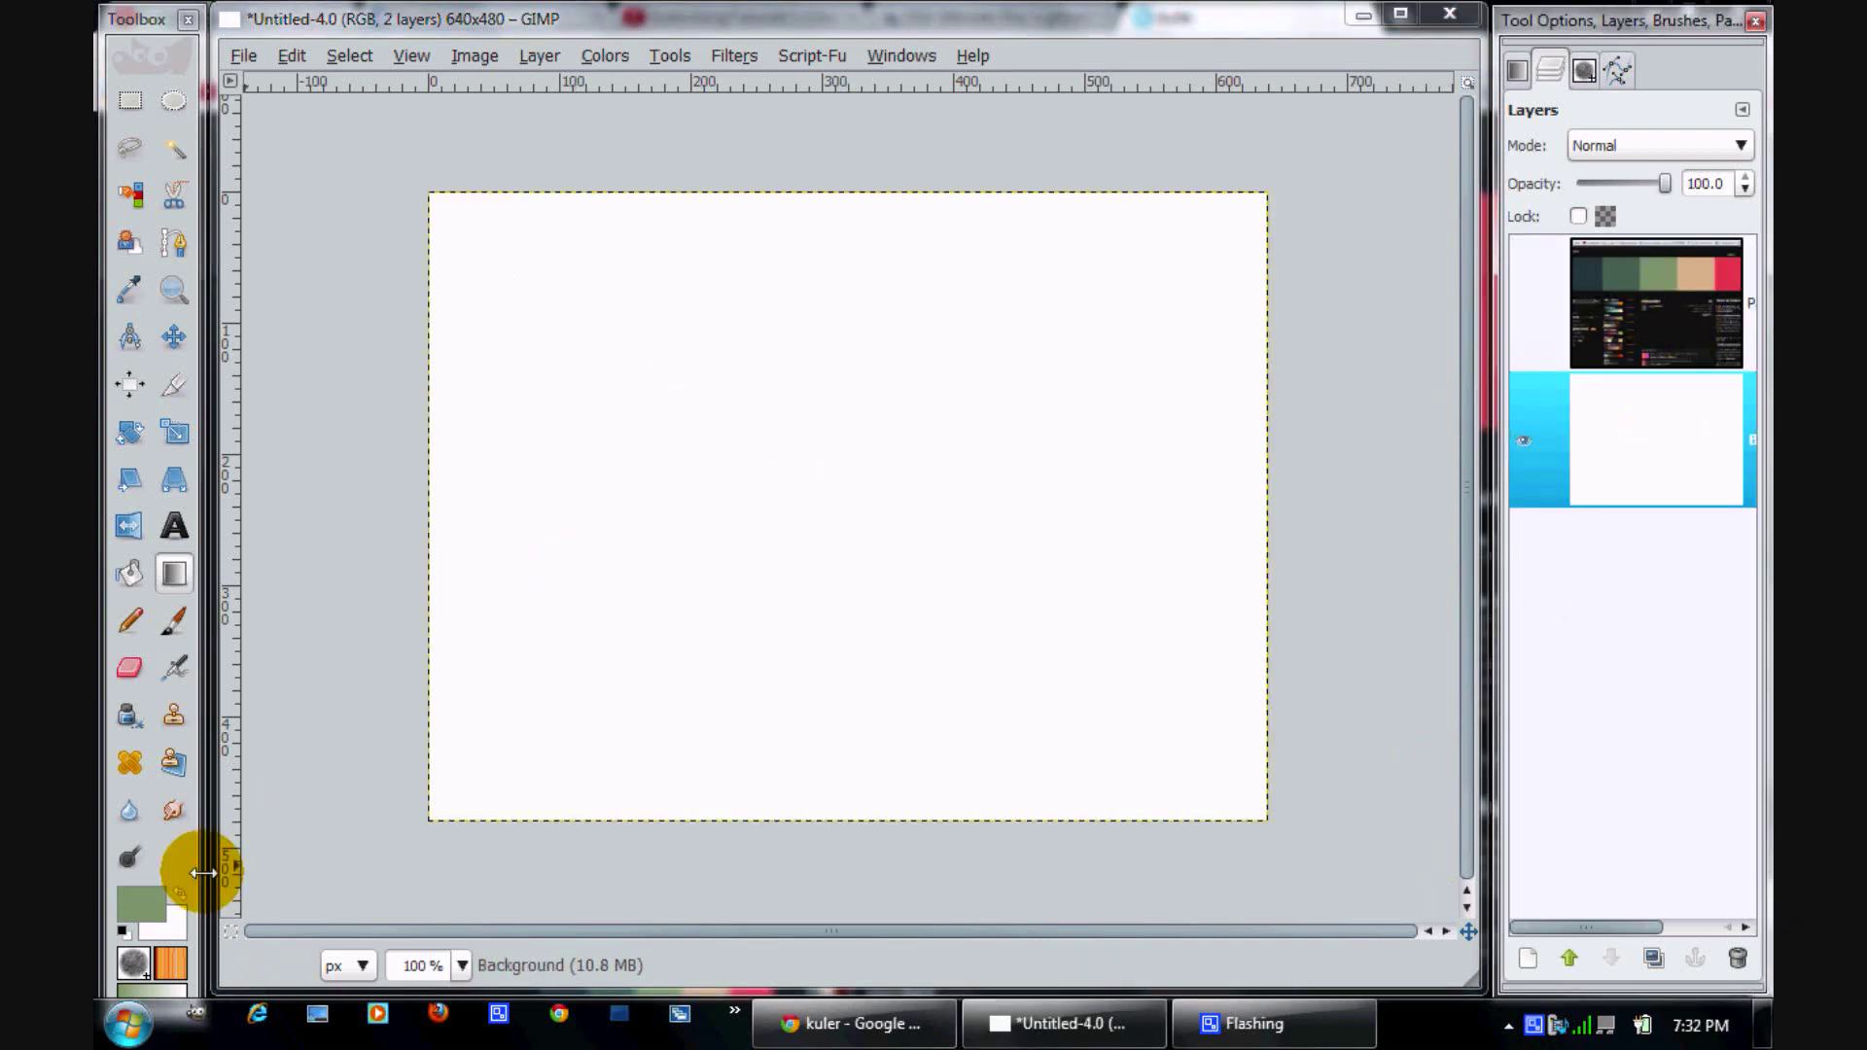
pyautogui.click(175, 894)
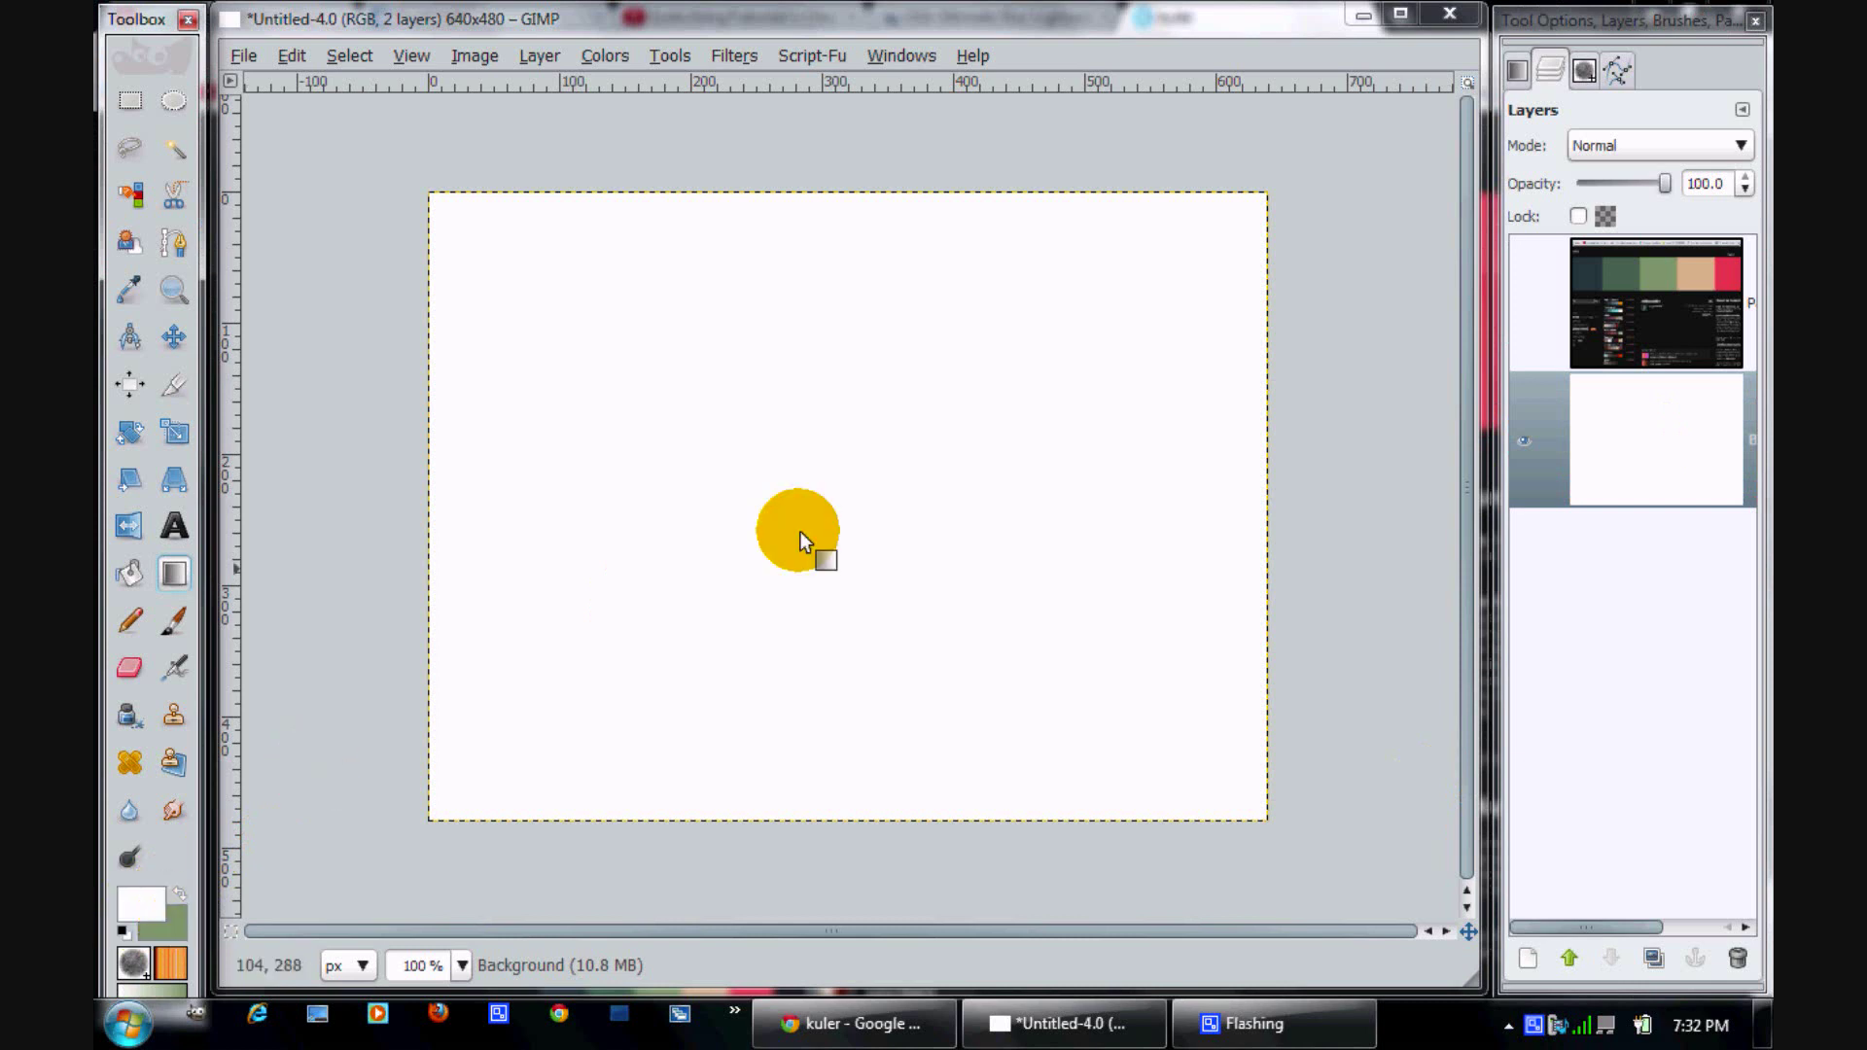
pyautogui.moveTo(869, 450); pyautogui.dragTo(430, 816)
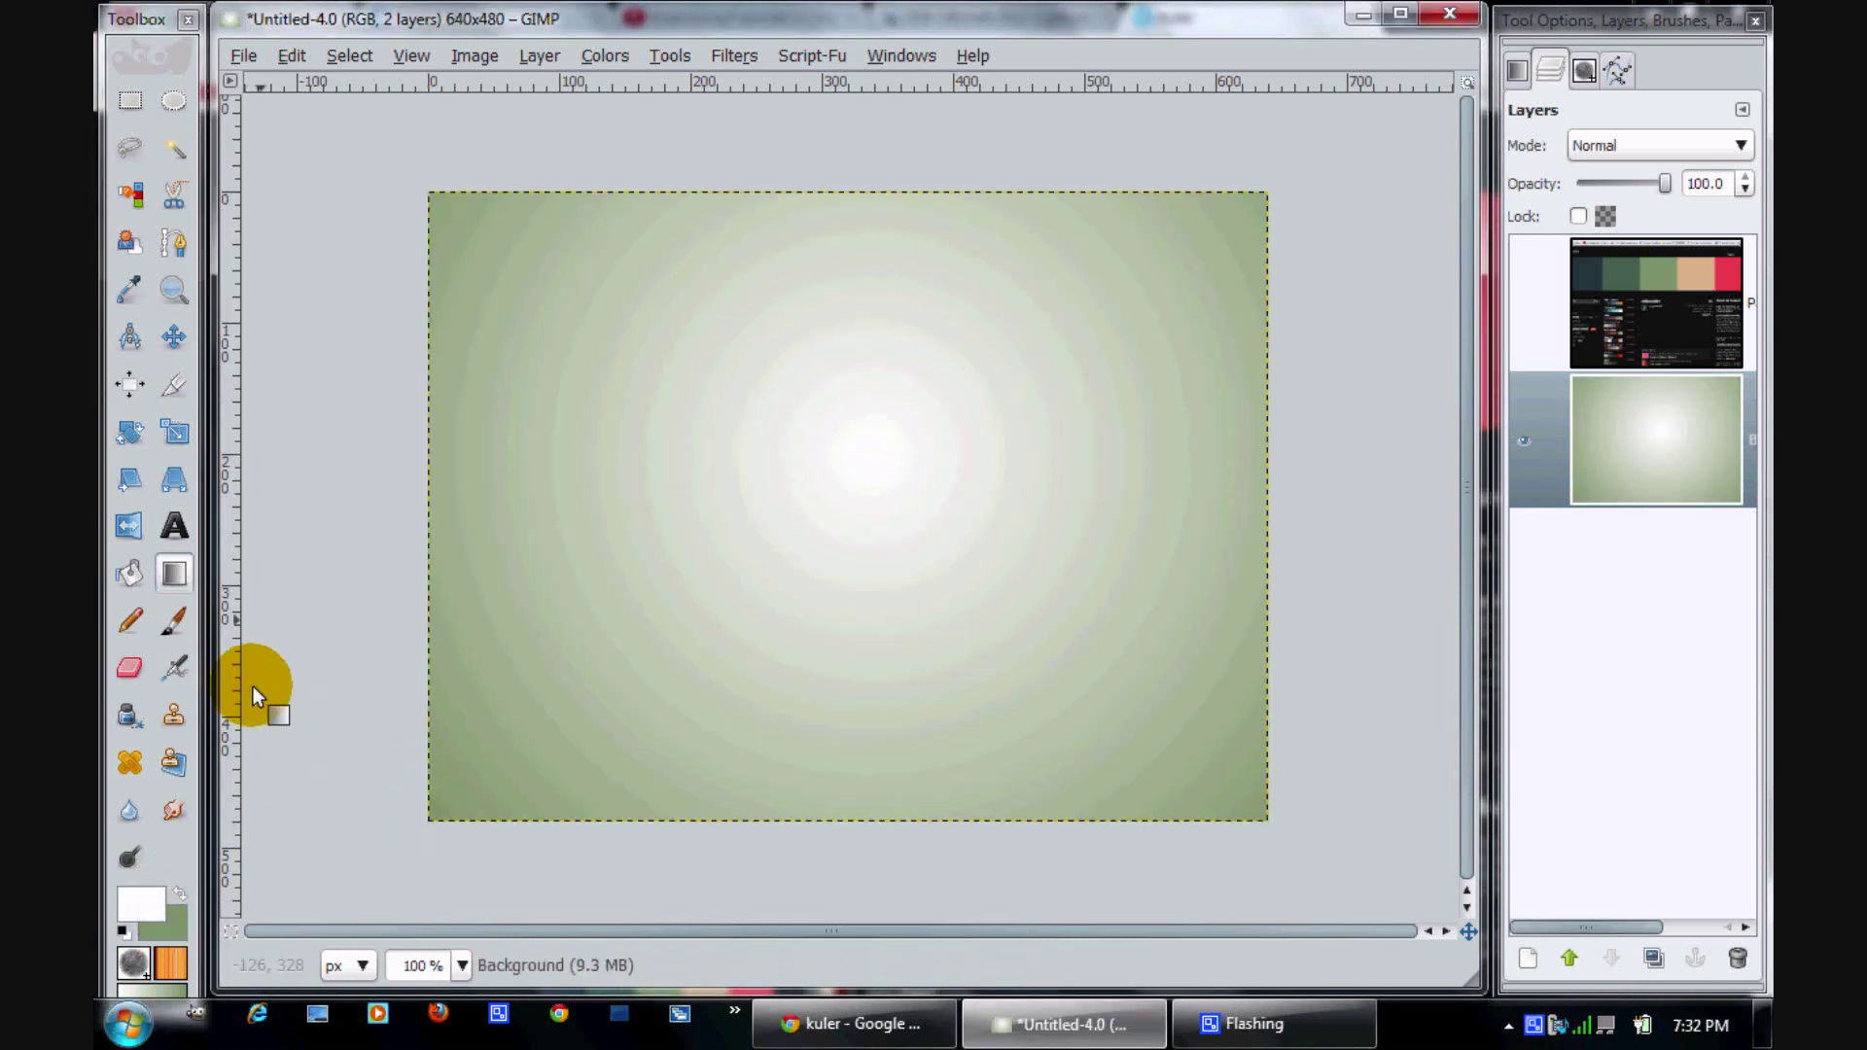
# Set the gradient to foreground-to-transparent and pick the red swatch from the hidden palette layer as the foreground color
pyautogui.click(166, 970)
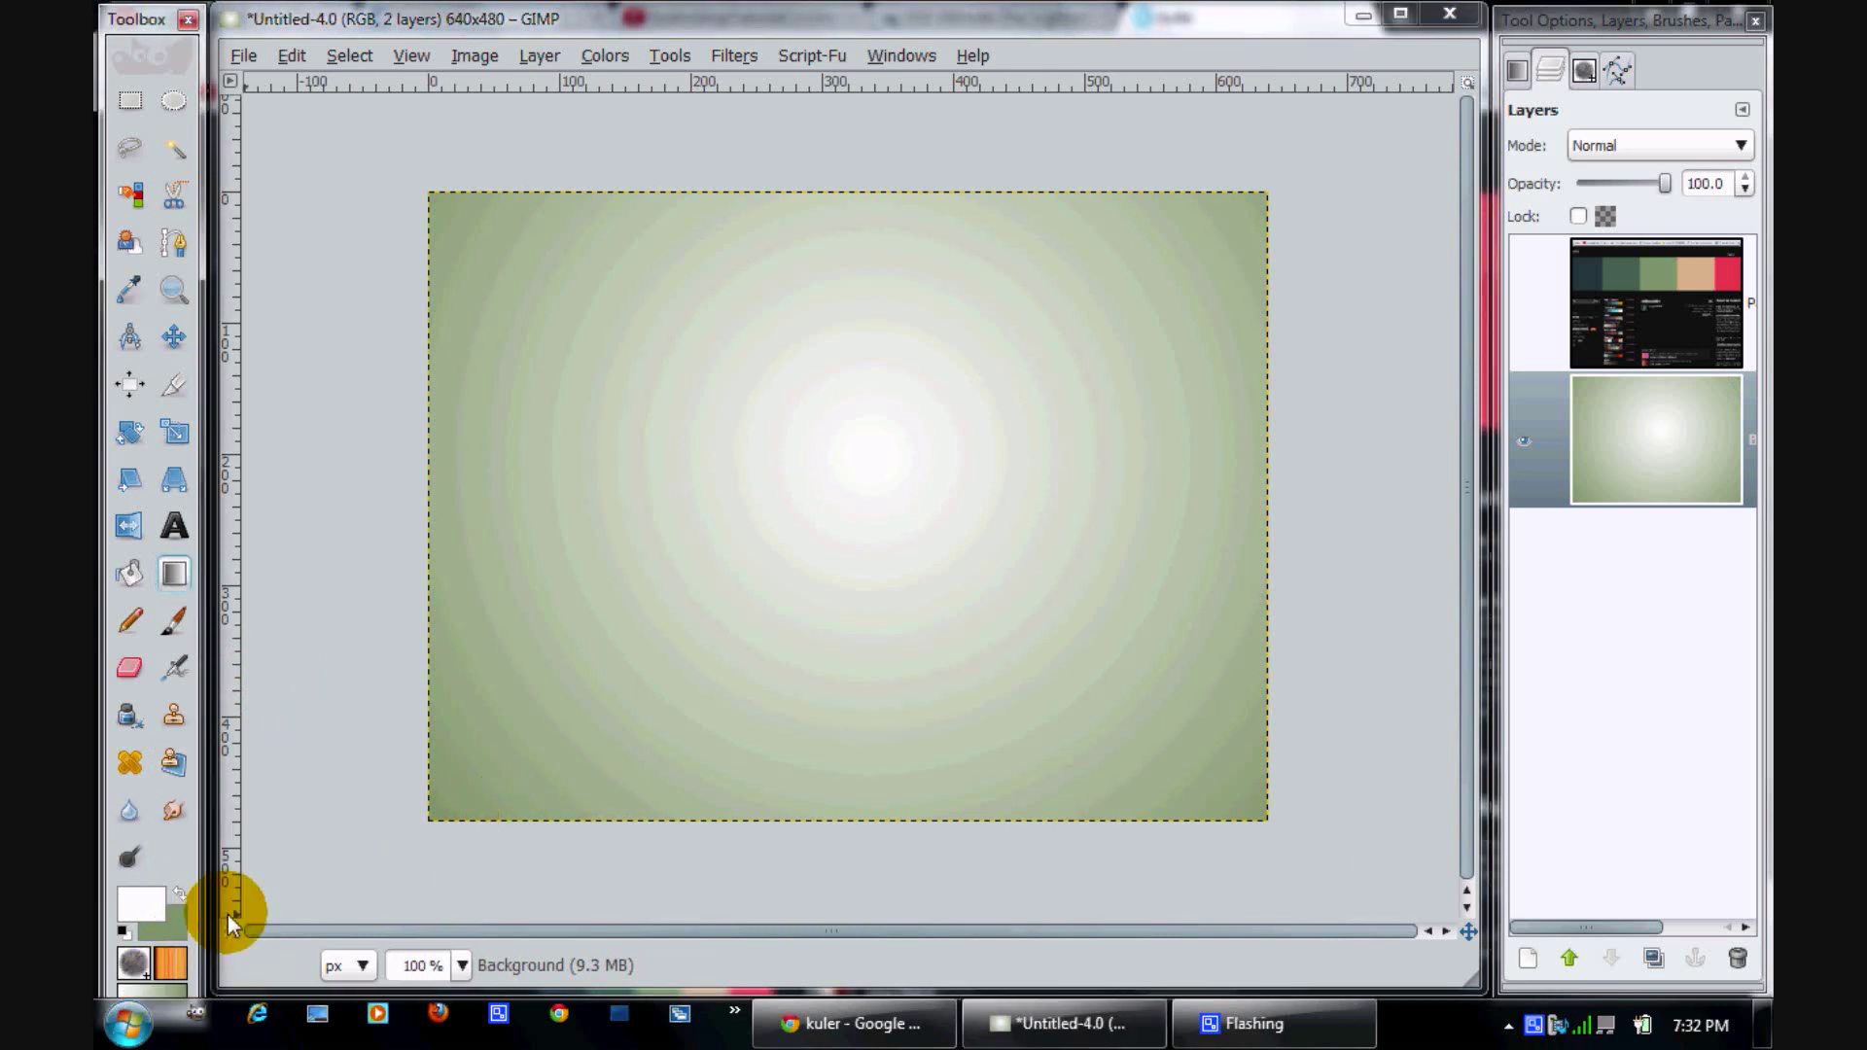
pyautogui.click(375, 387)
pyautogui.click(537, 214)
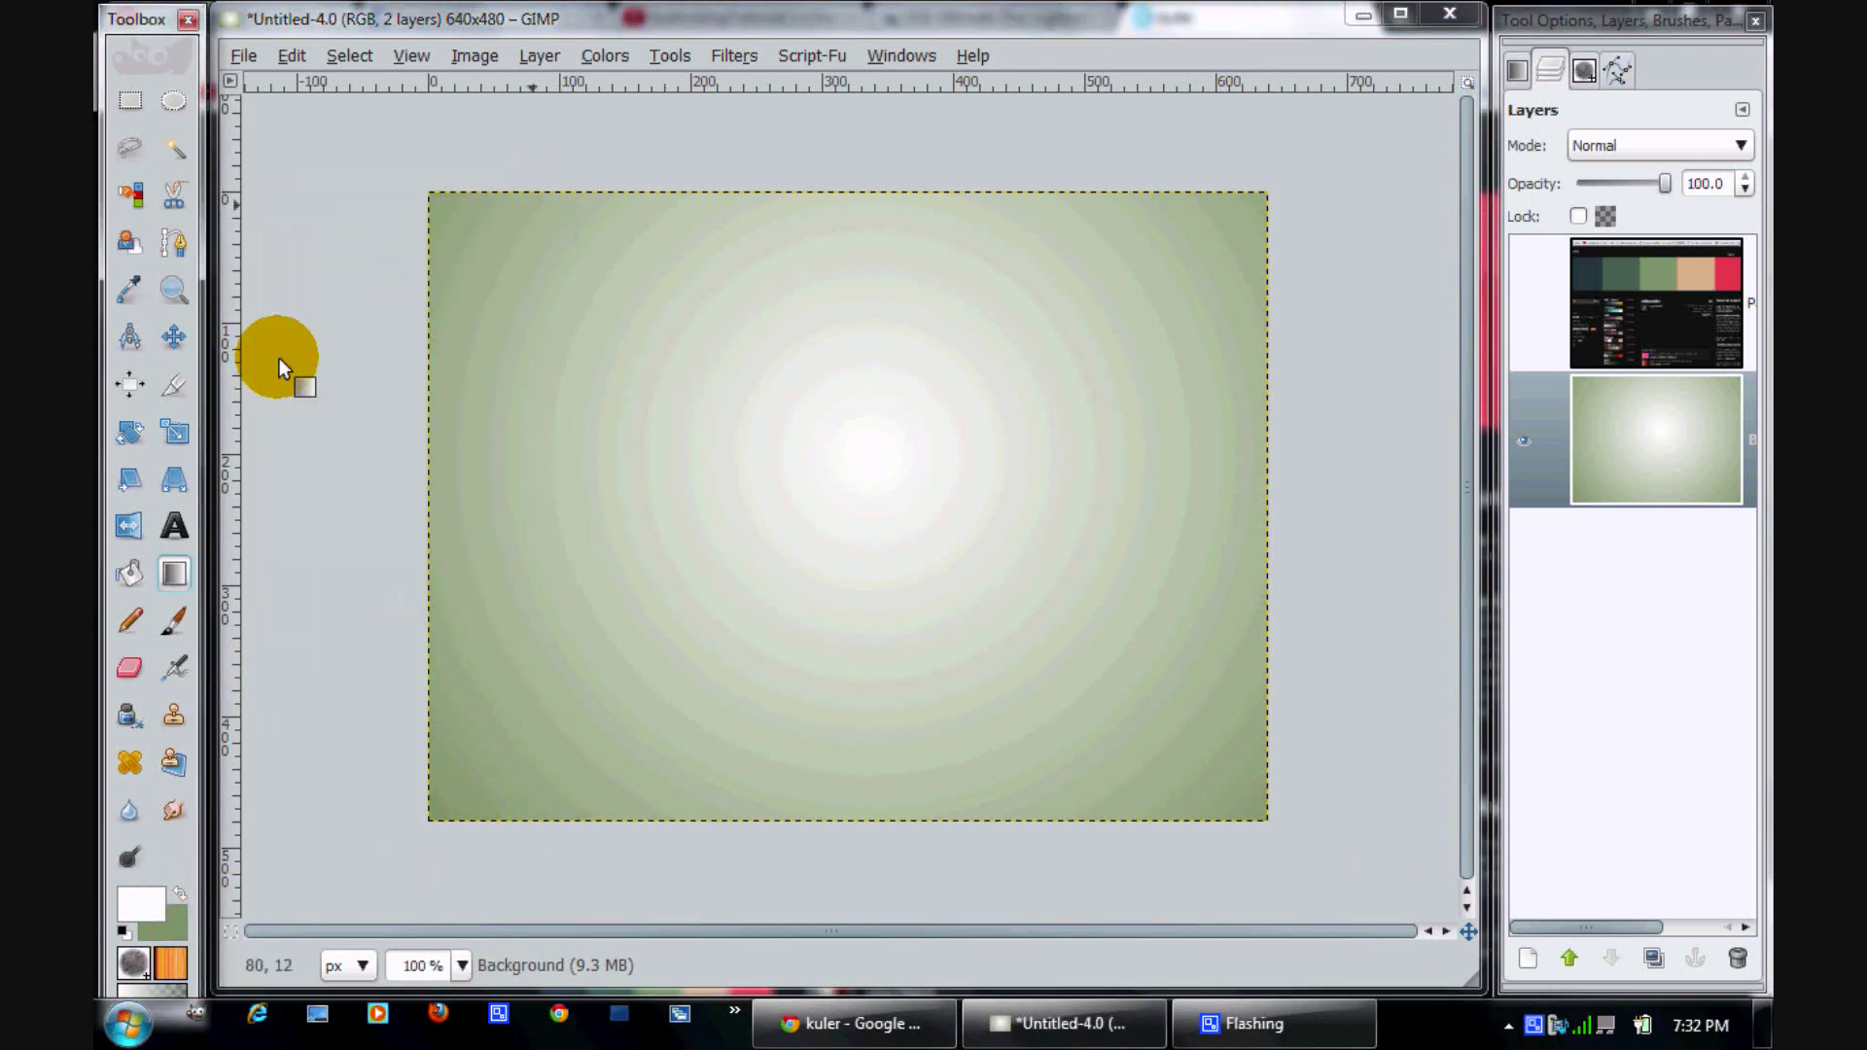
pyautogui.click(130, 290)
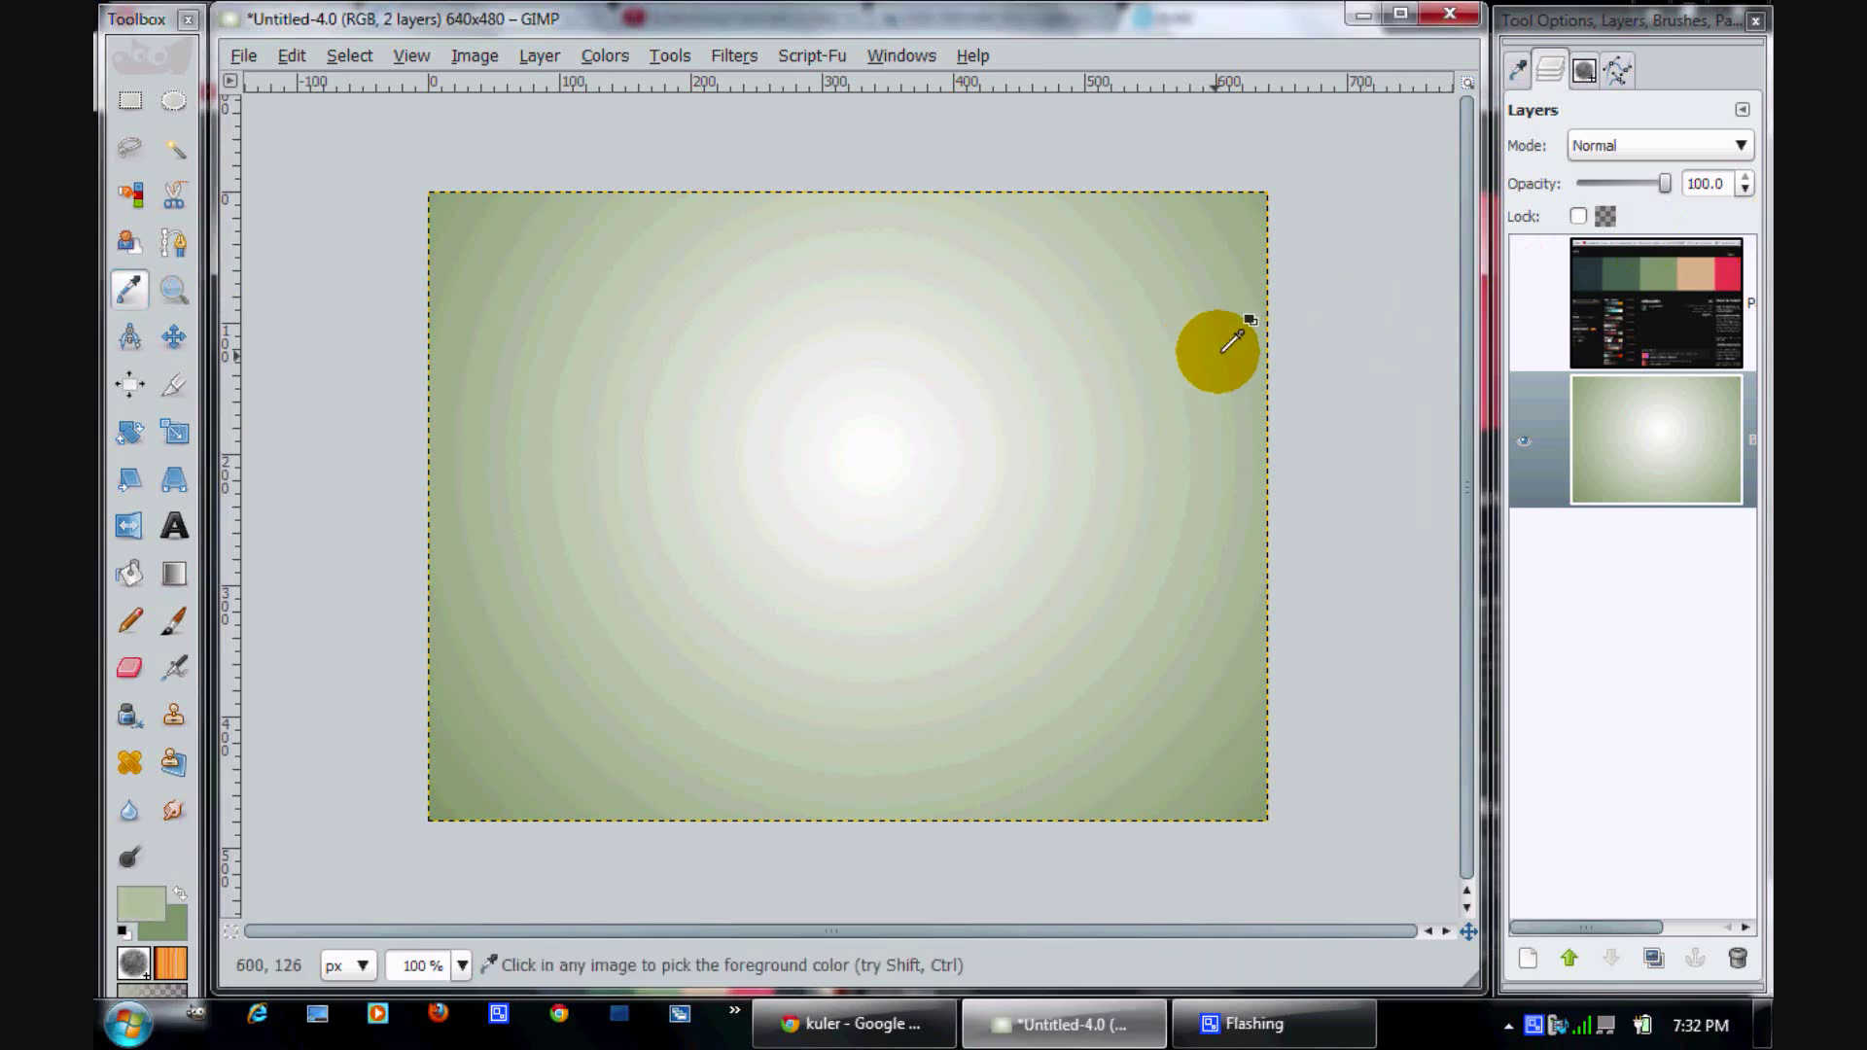
pyautogui.click(1569, 311)
pyautogui.click(1337, 360)
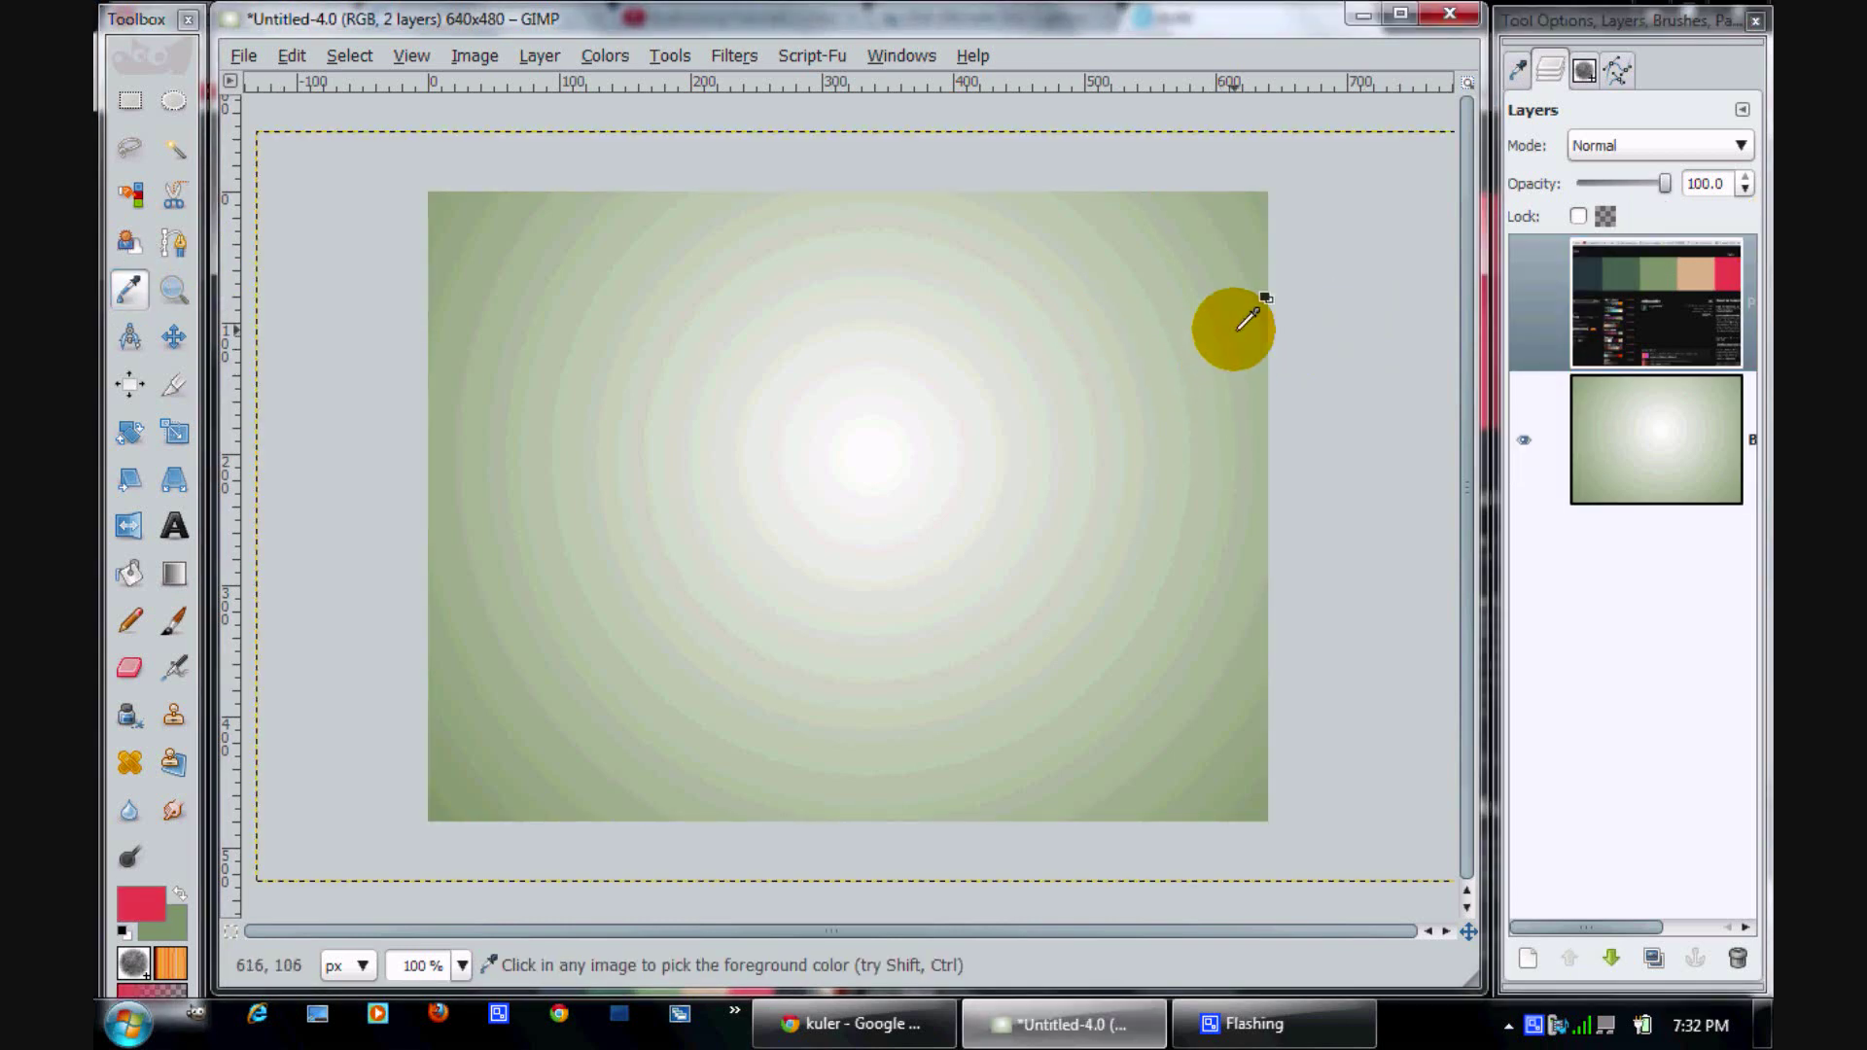
# Add a new 640x480 layer with transparency fill directly above the Background layer
pyautogui.click(176, 554)
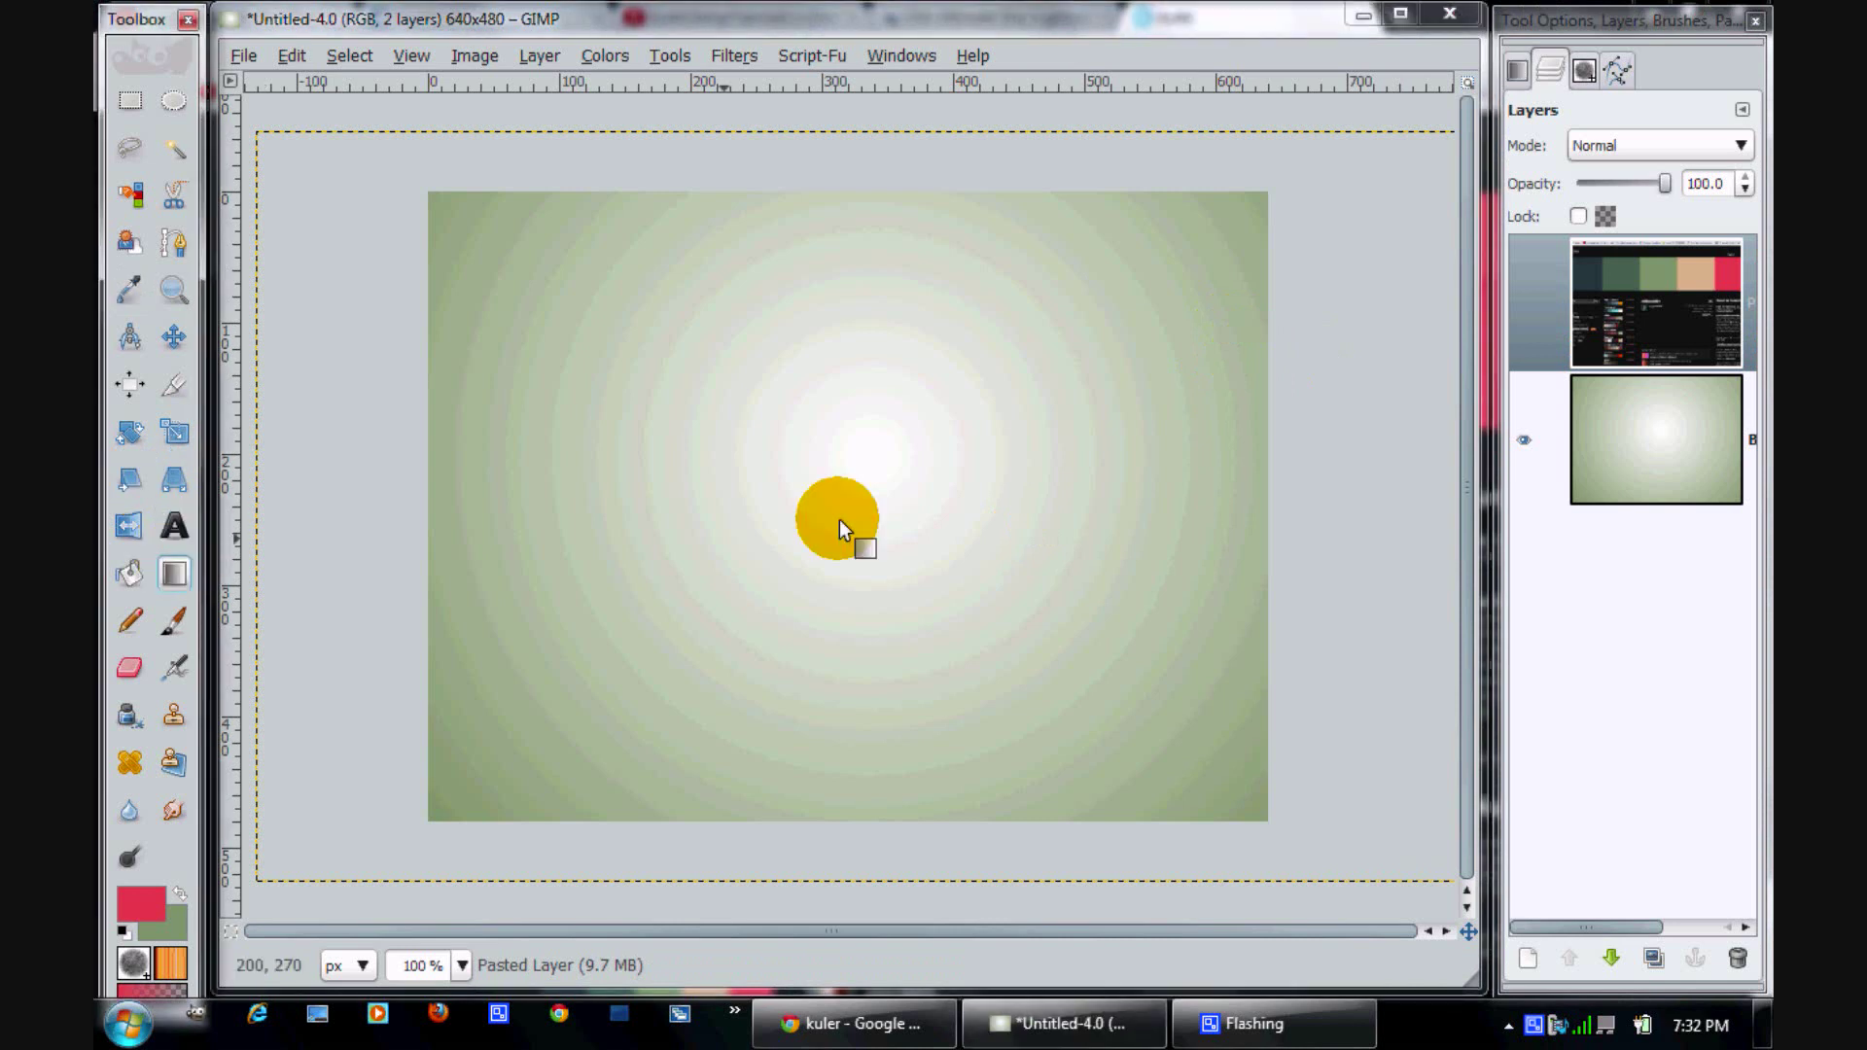
pyautogui.click(1650, 423)
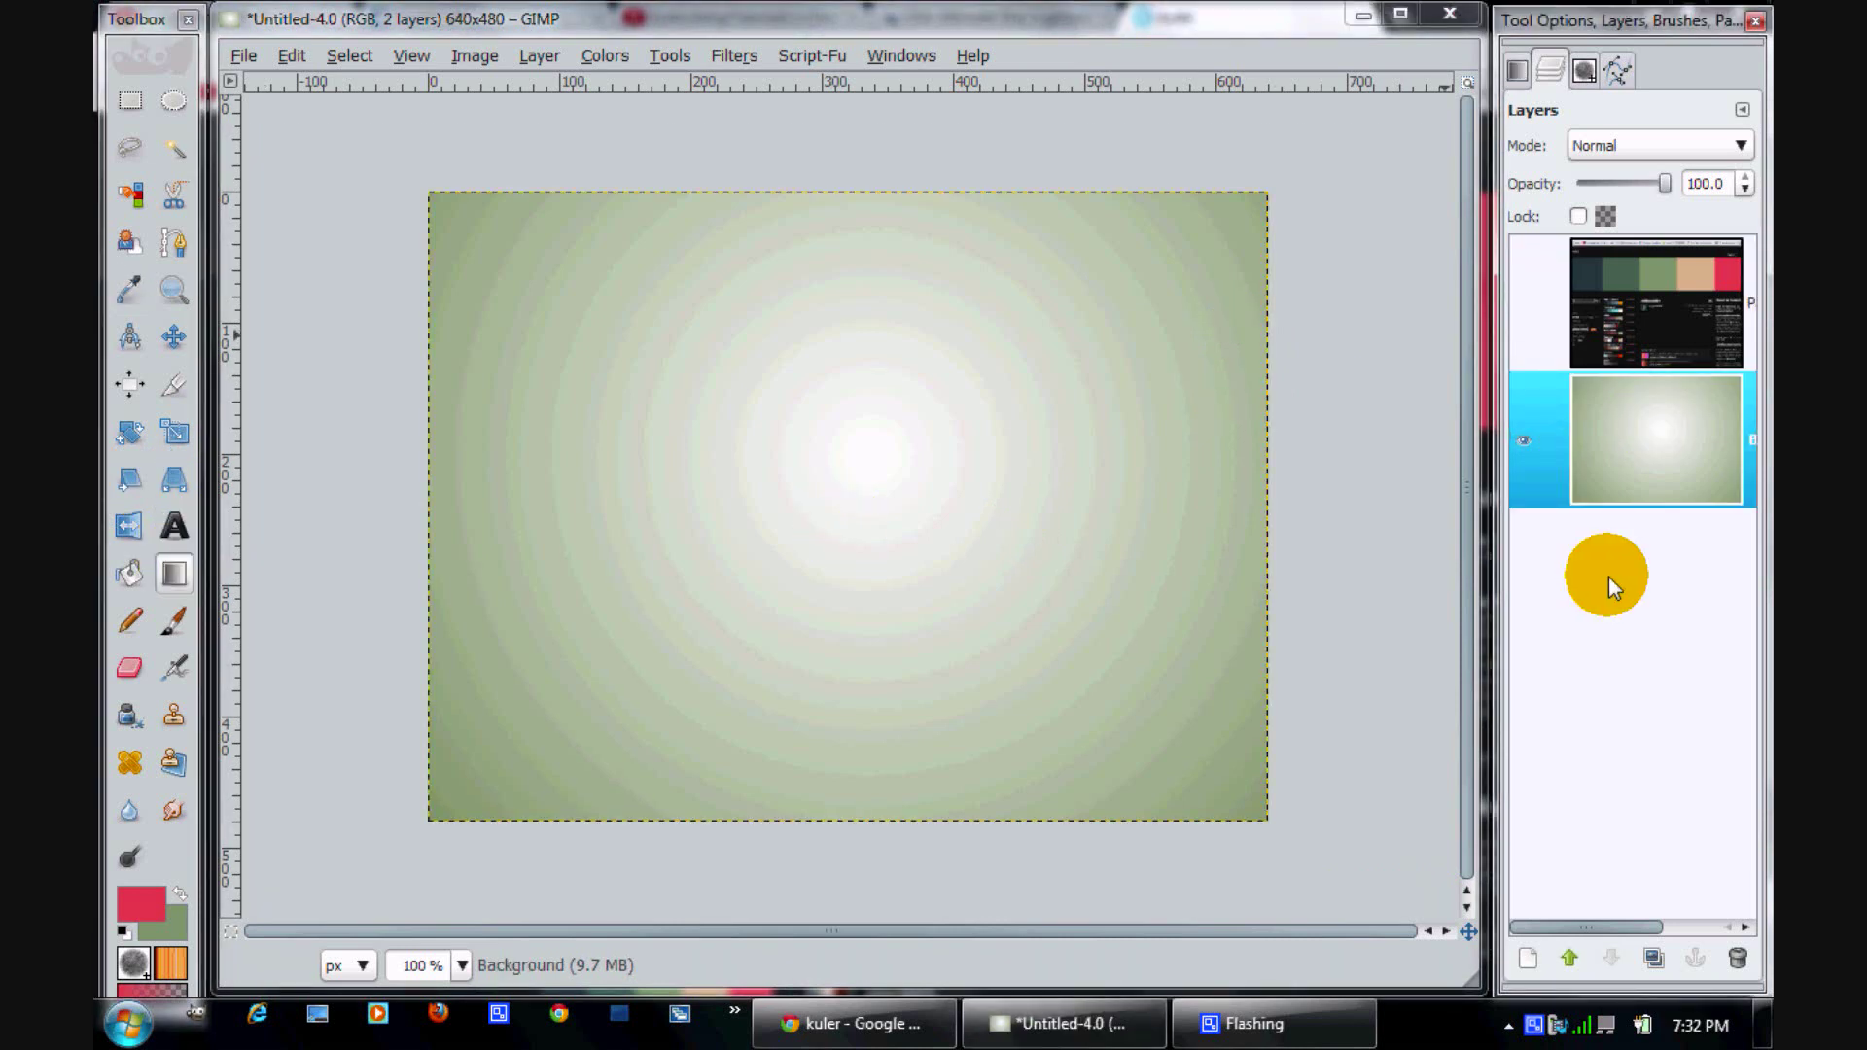
pyautogui.doubleClick(1608, 575)
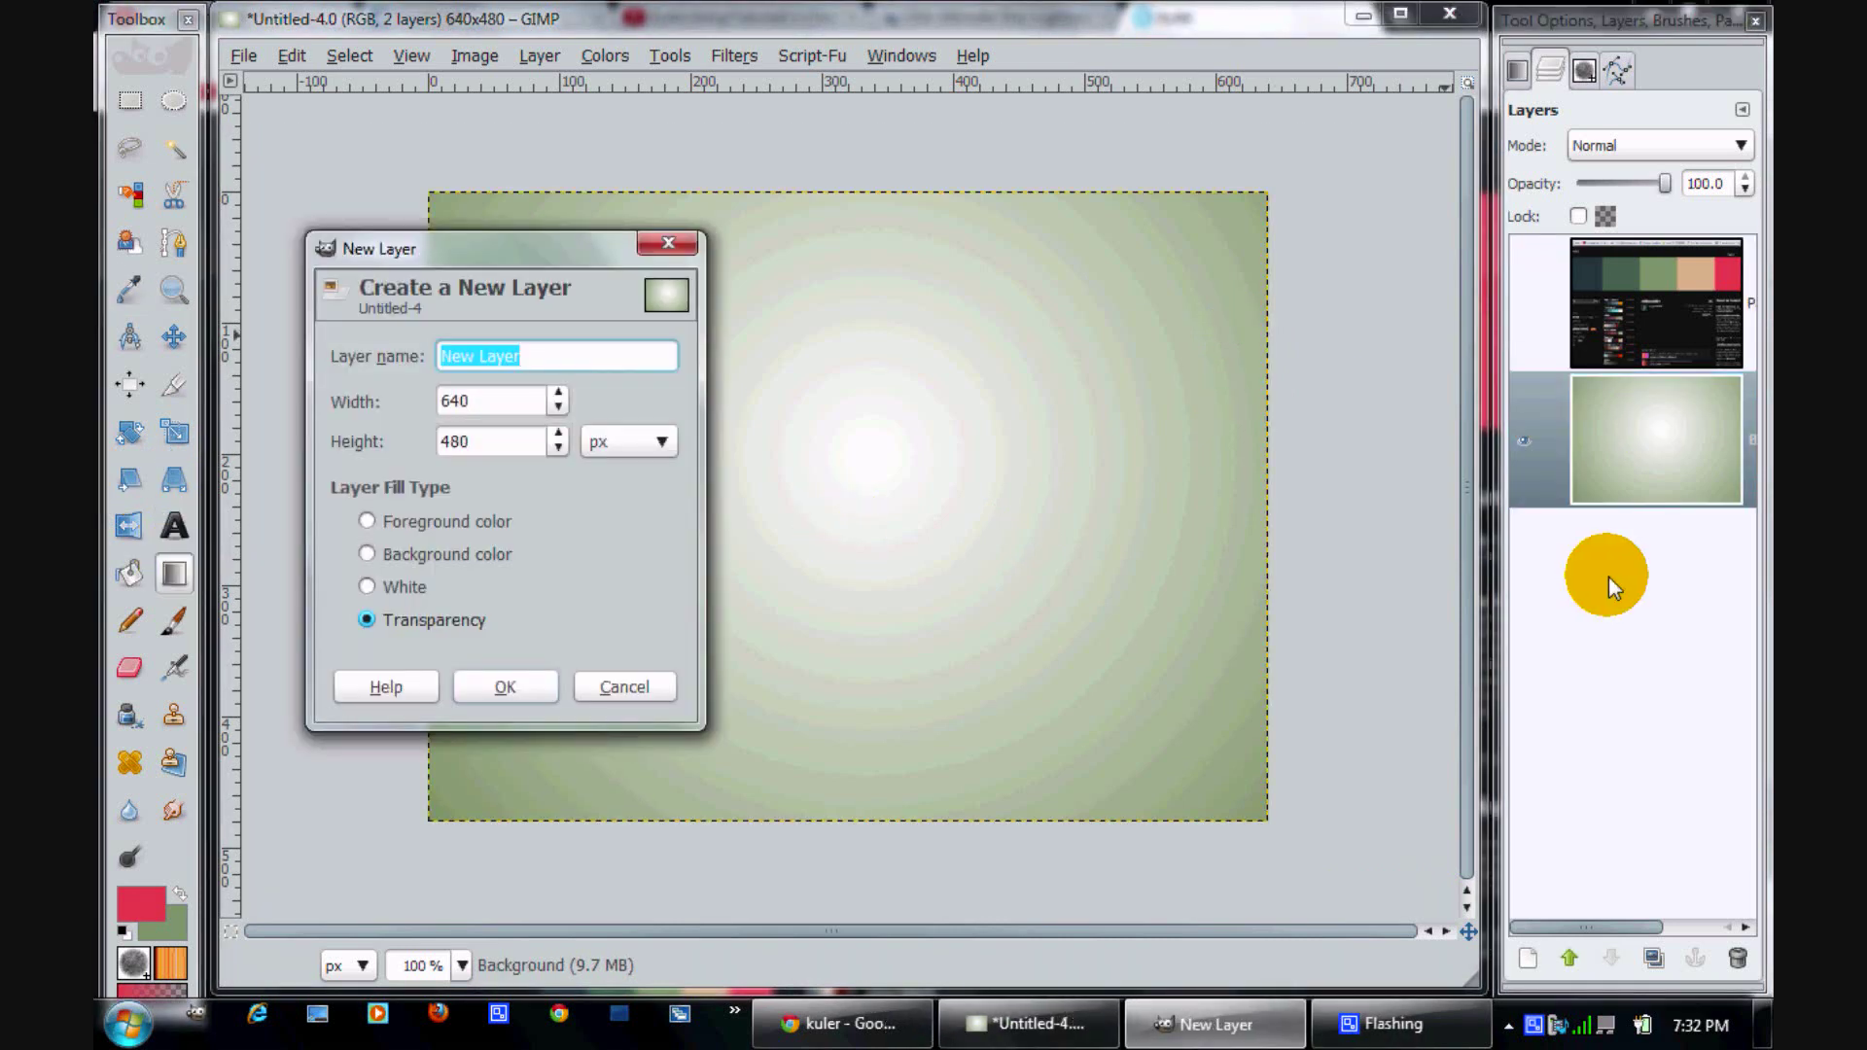
pyautogui.press('Return')
# Draw a red-to-transparent radial gradient from the new layer's upper center to its lower-left corner and set the layer mode to Overlay
pyautogui.moveTo(831, 406); pyautogui.dragTo(424, 802)
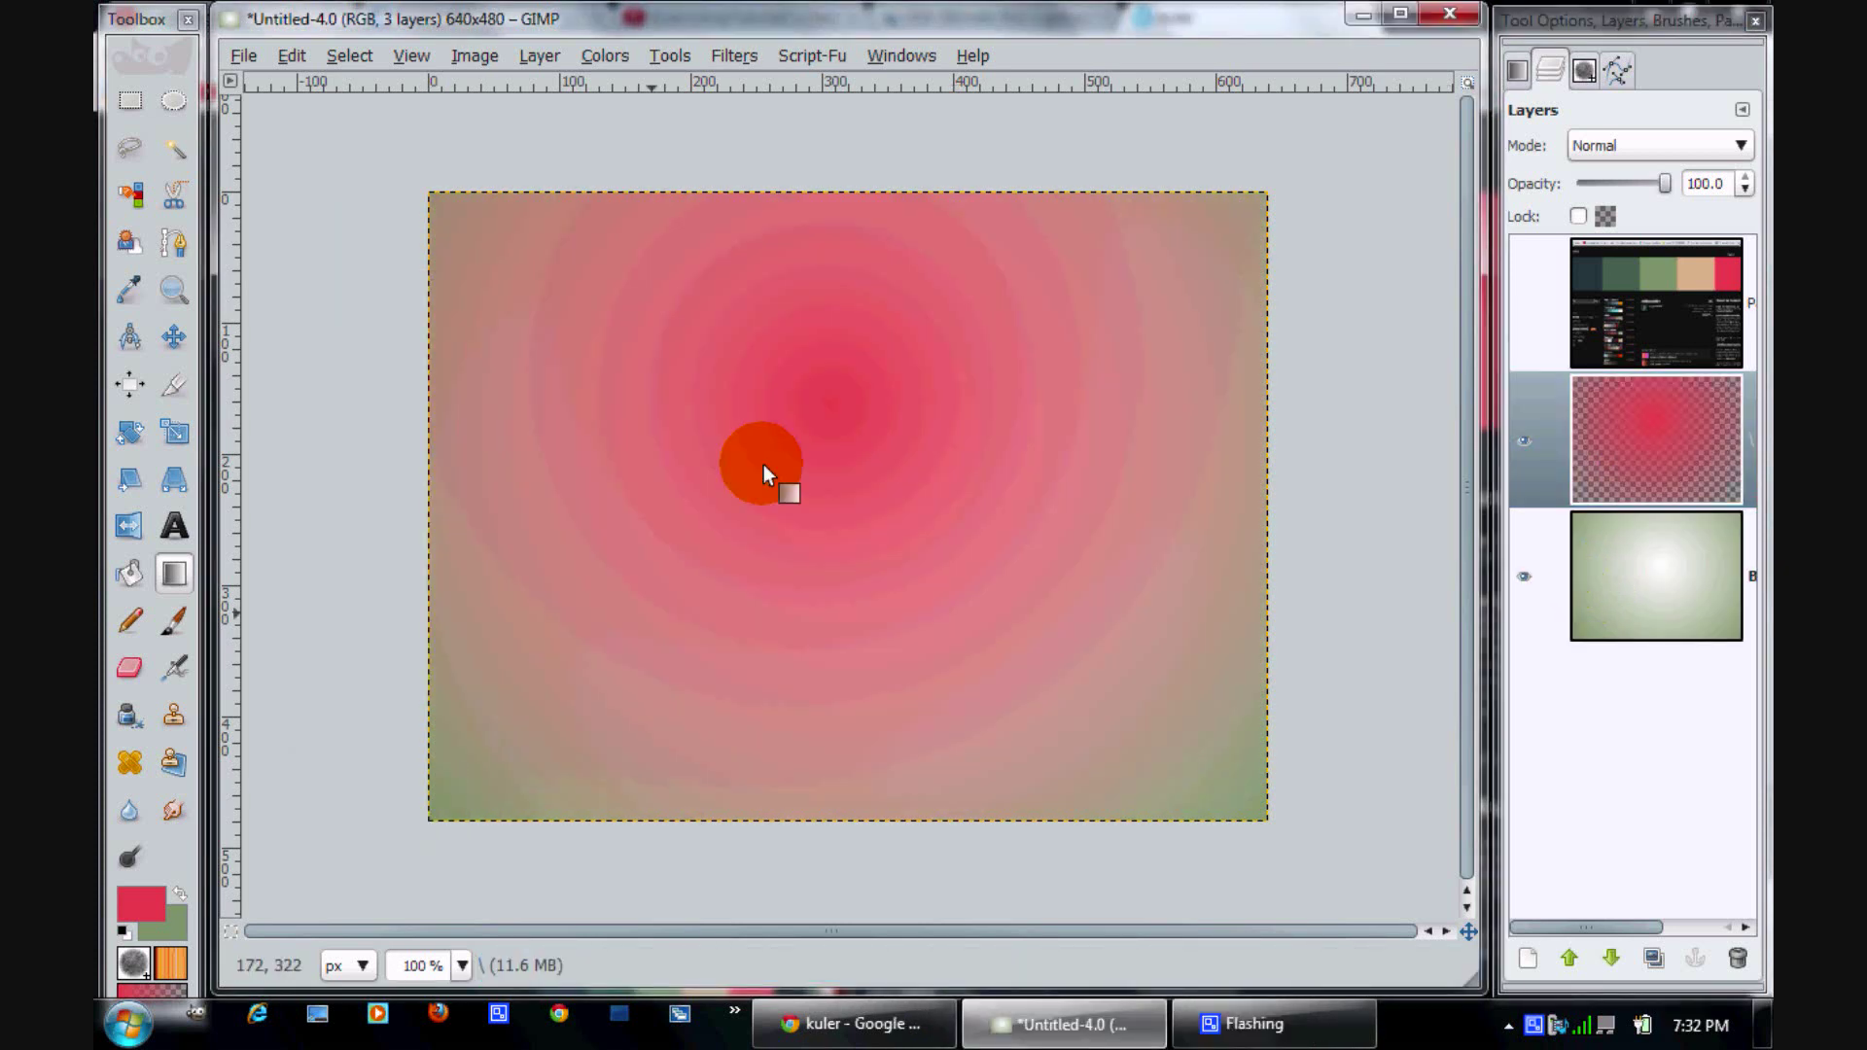
pyautogui.click(1604, 146)
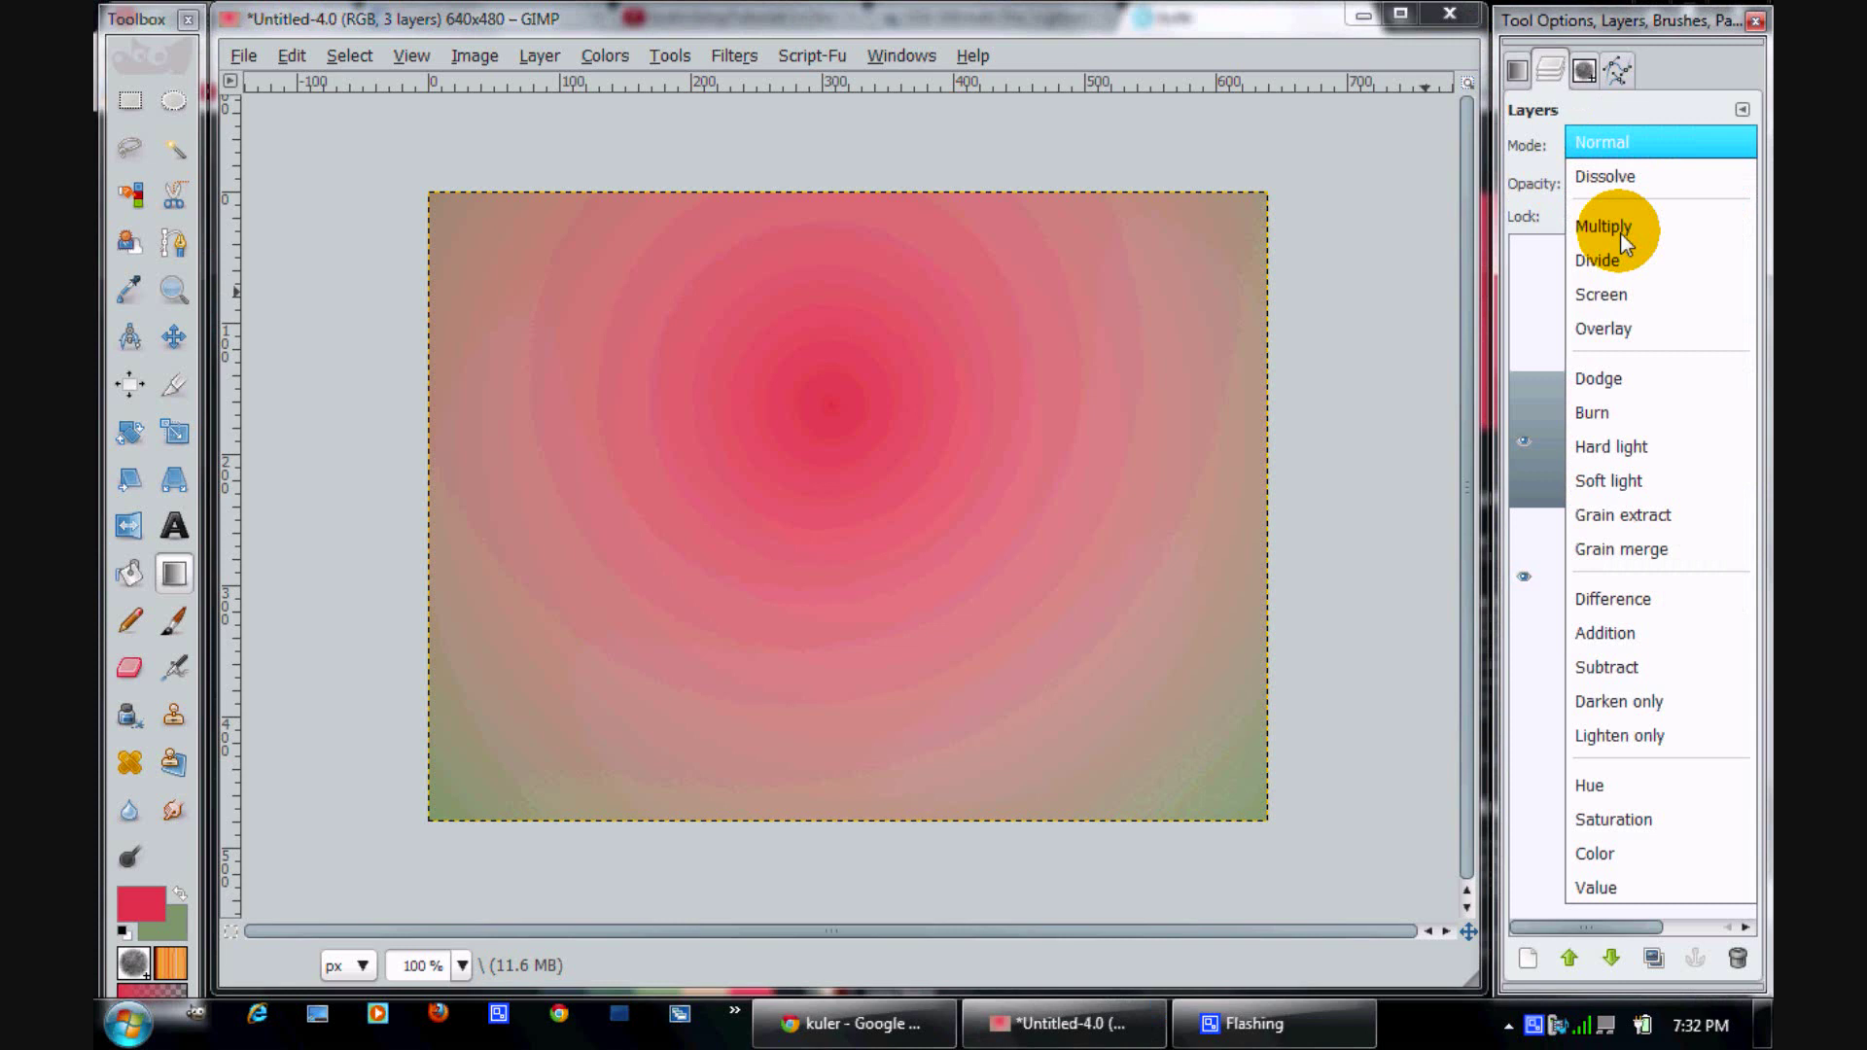
pyautogui.click(1612, 319)
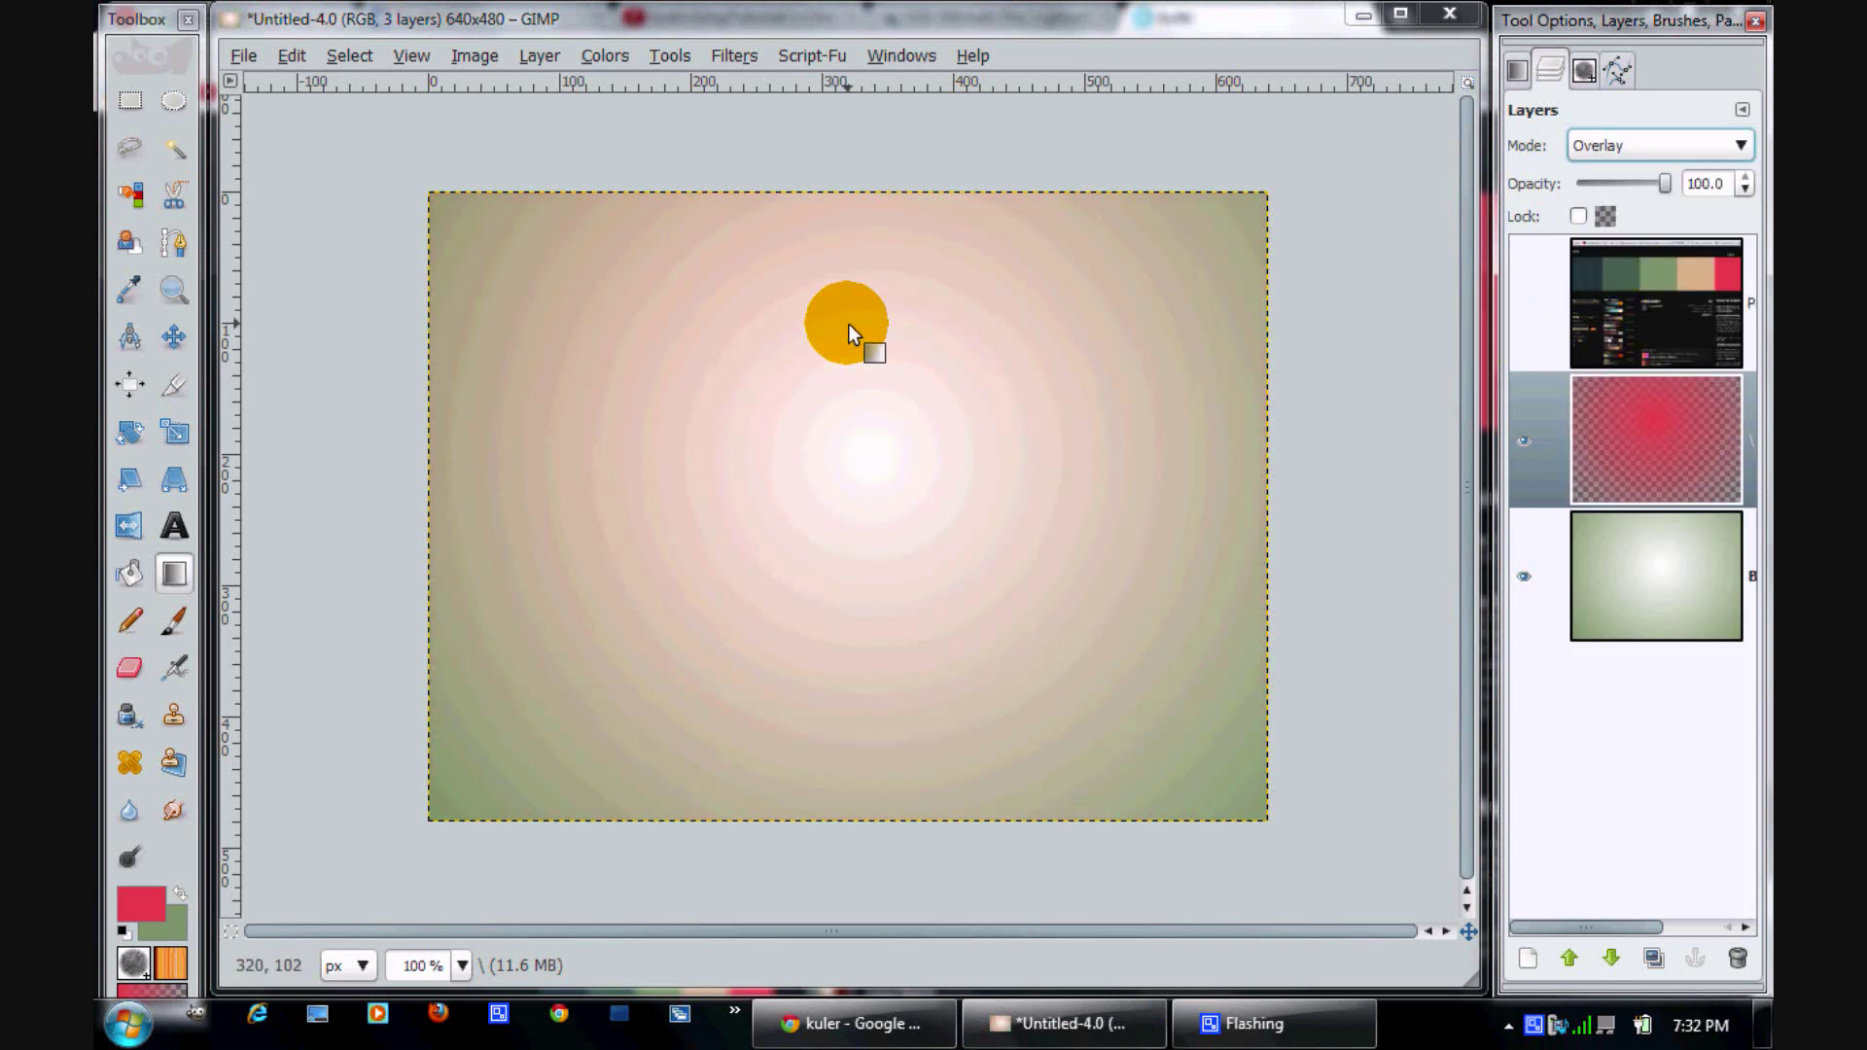
# Make a circular selection about 320 px across with Ellipse Select in replace mode and center it on the canvas
pyautogui.click(174, 100)
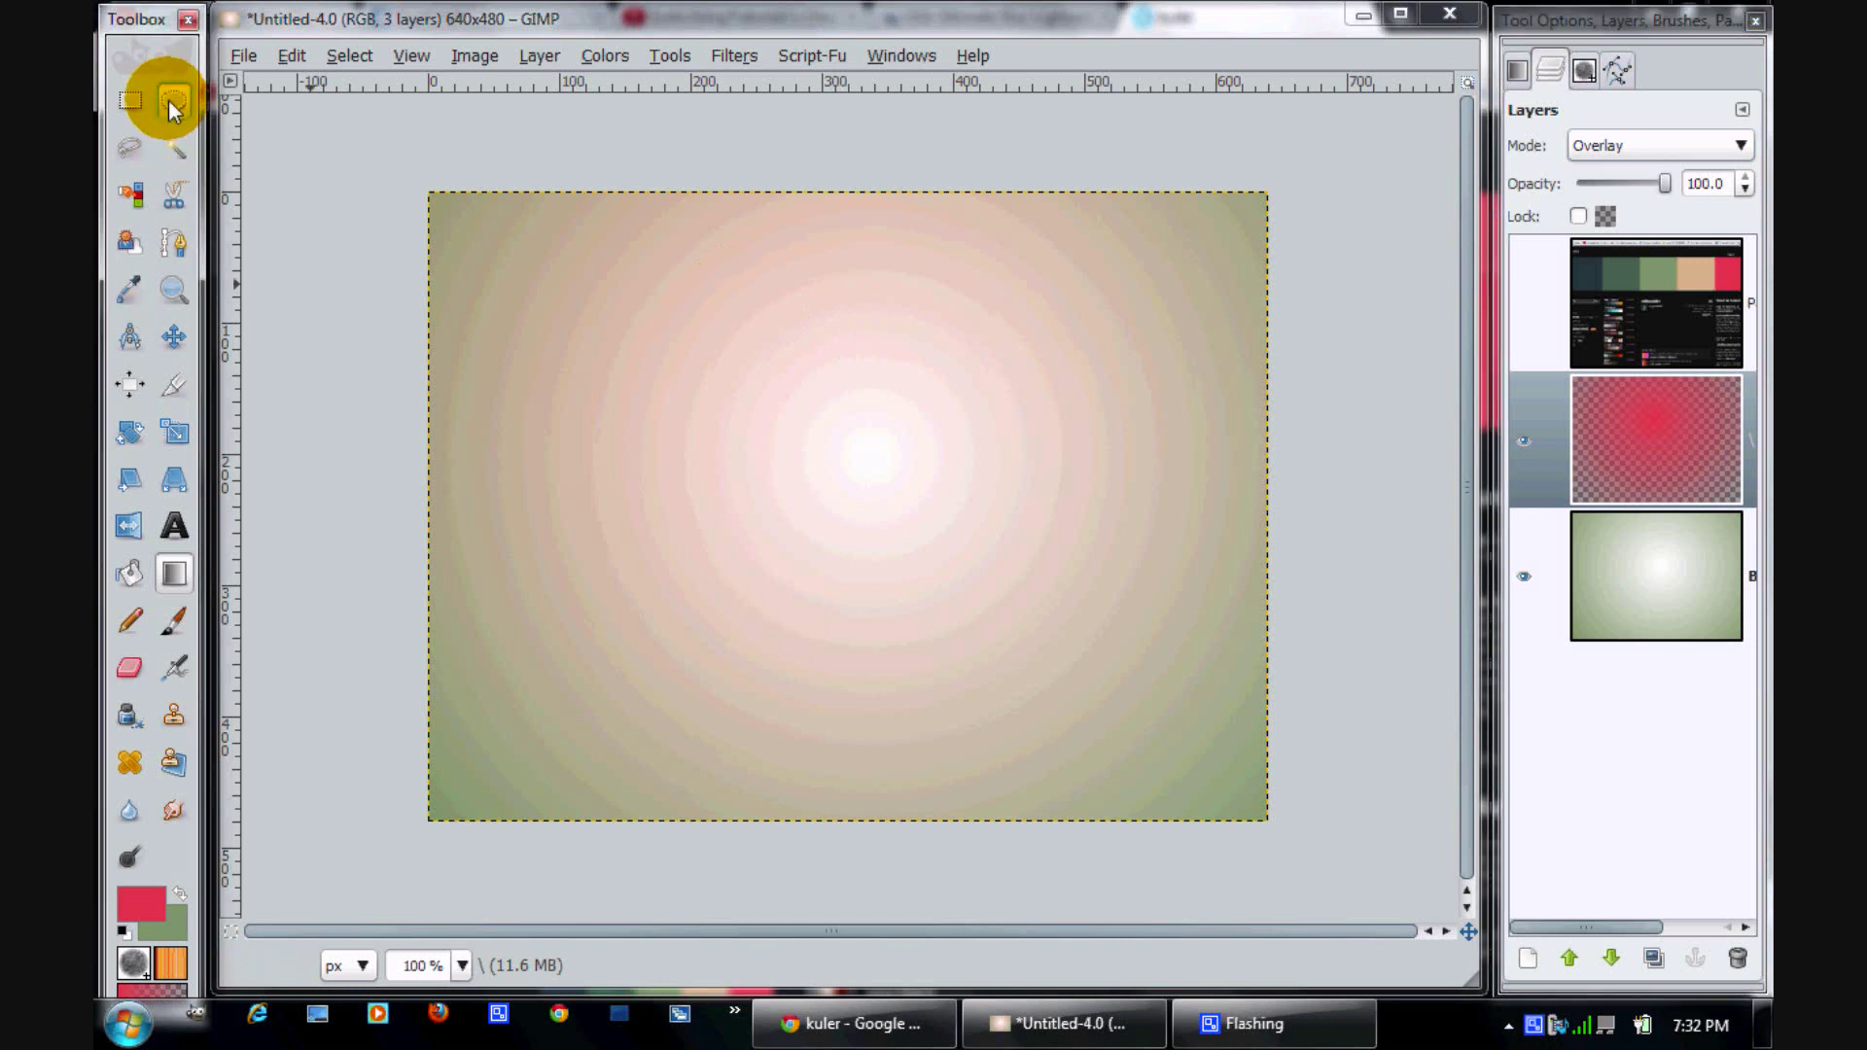
pyautogui.click(1516, 67)
pyautogui.click(1567, 146)
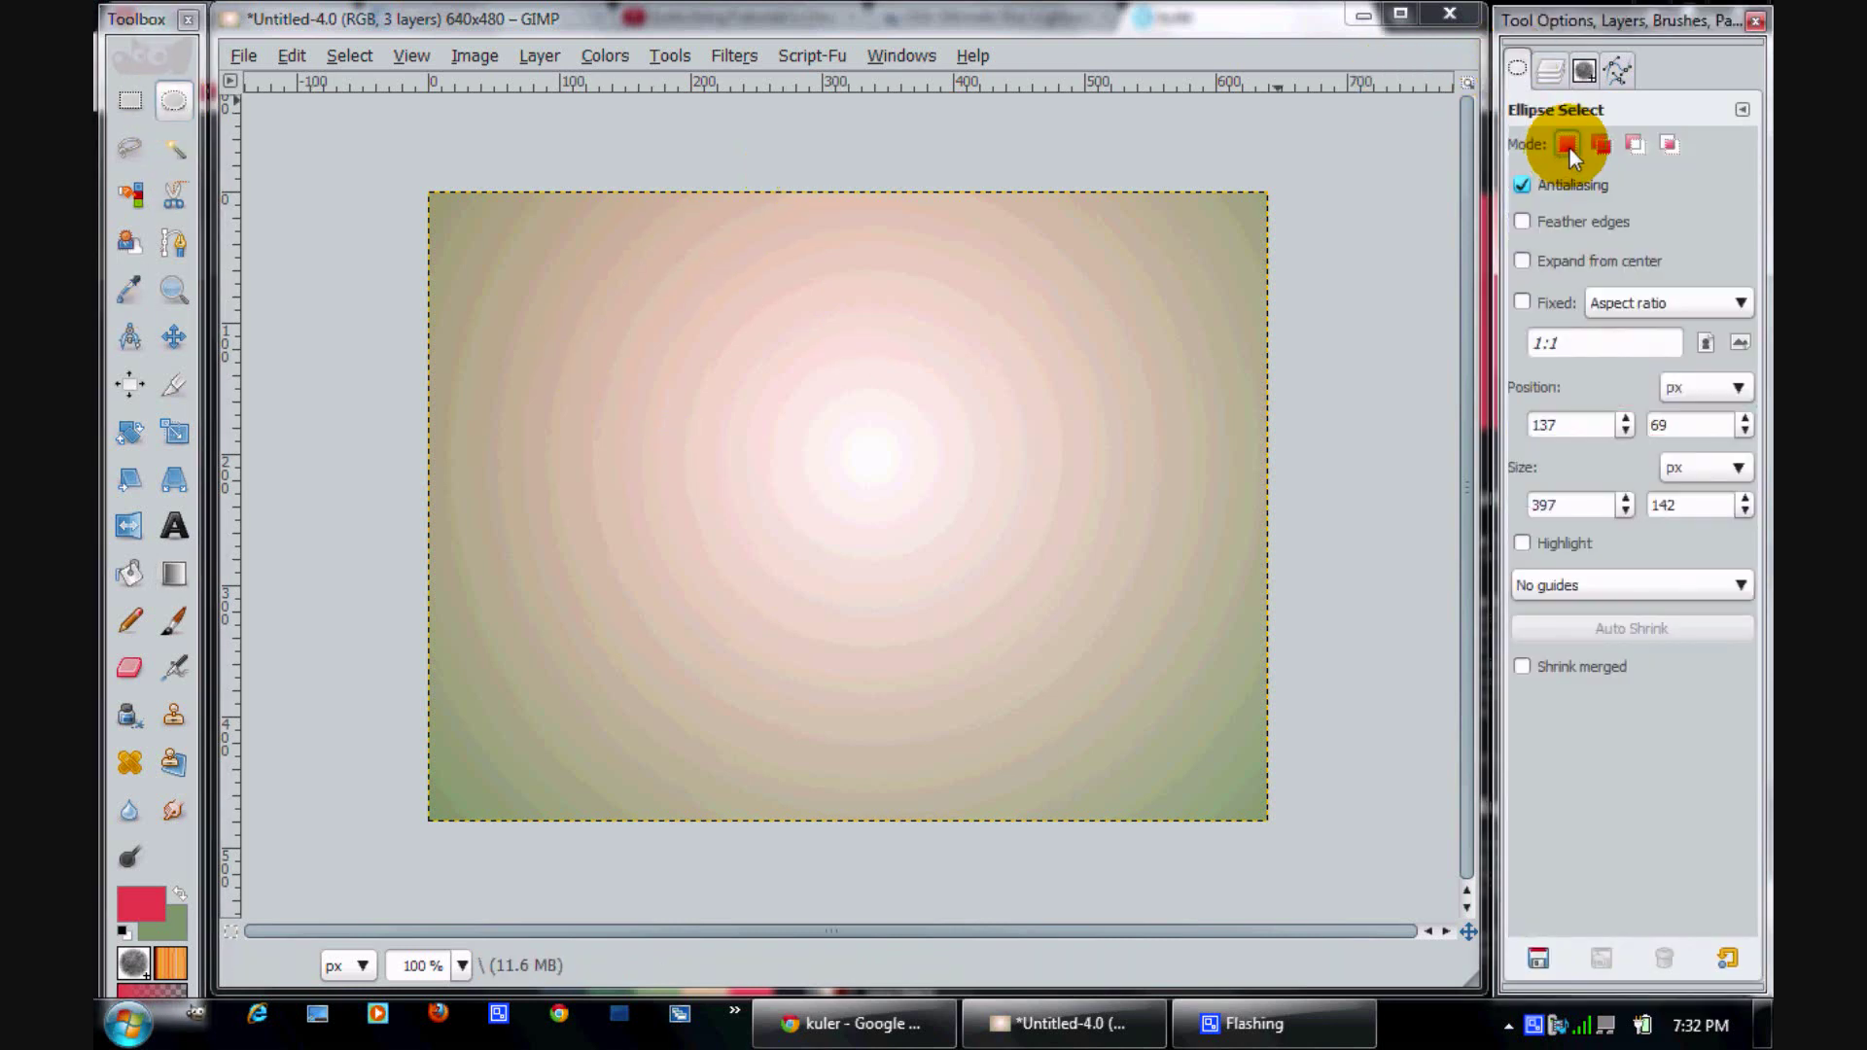
pyautogui.click(1546, 69)
pyautogui.moveTo(642, 334); pyautogui.dragTo(1067, 615)
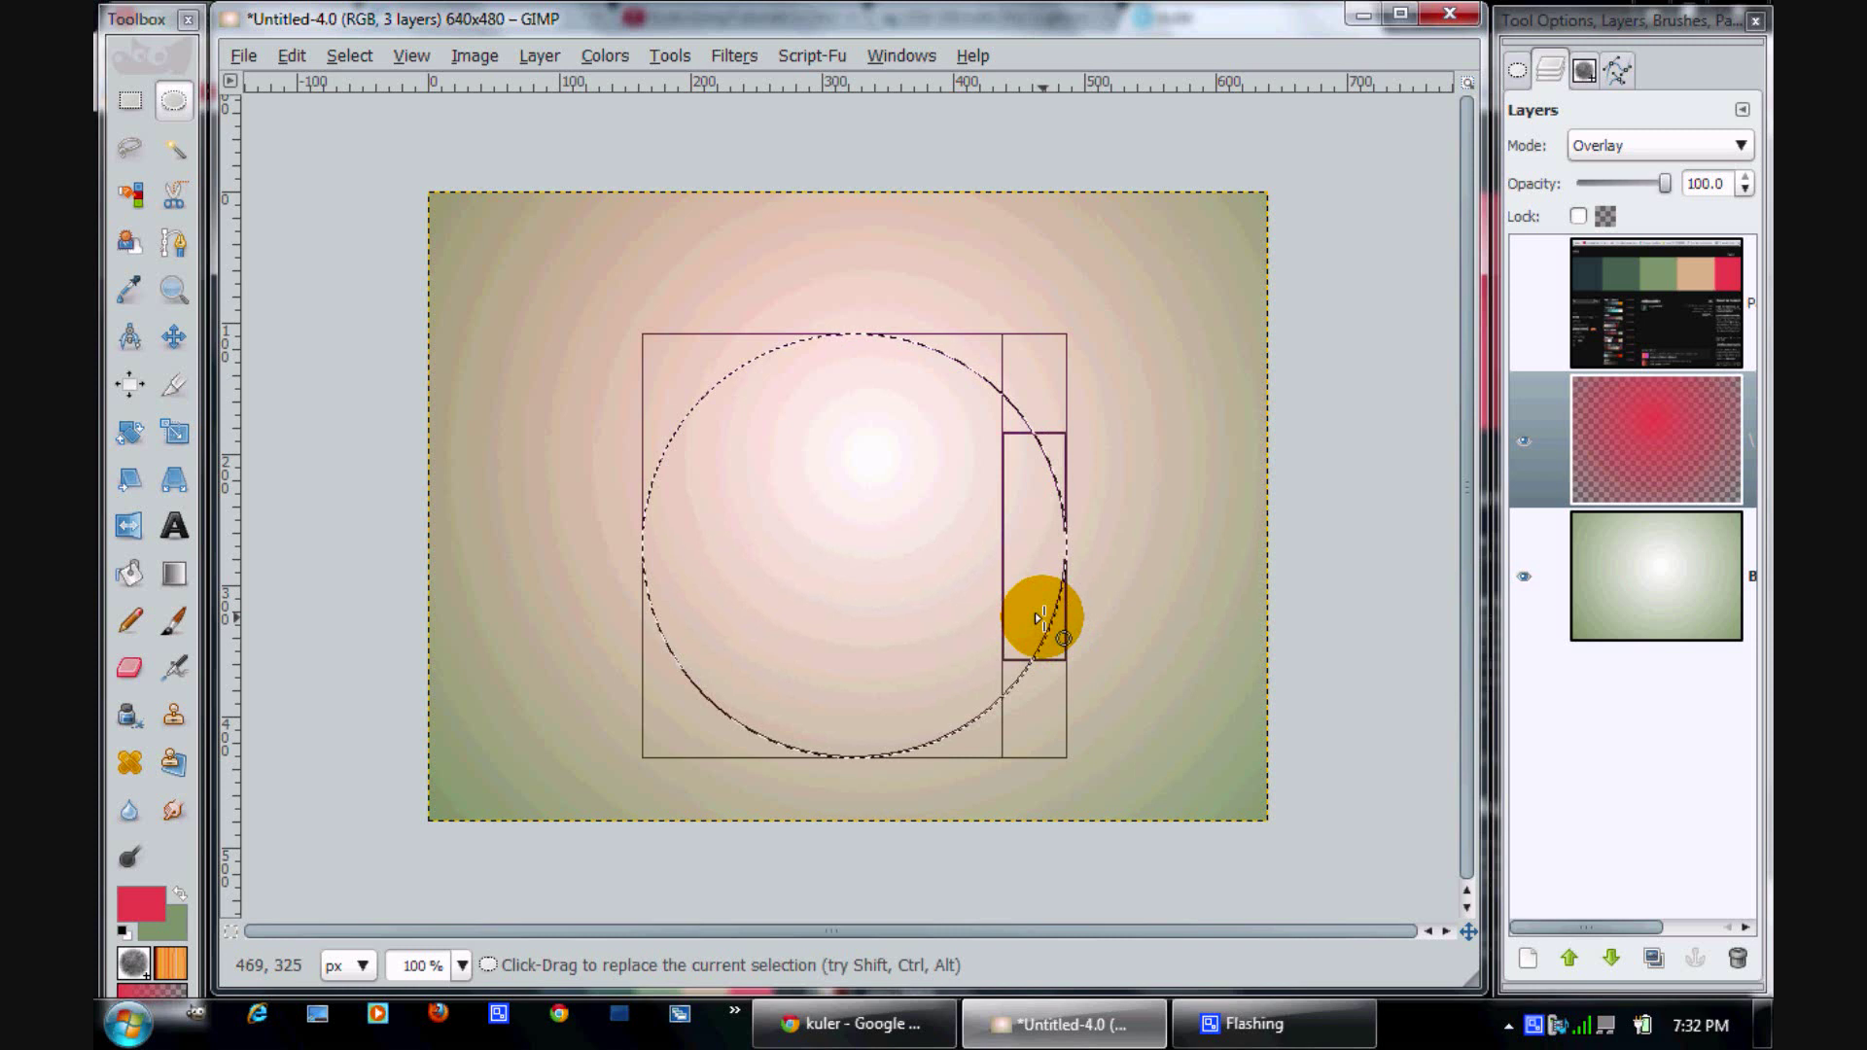
pyautogui.moveTo(875, 552)
pyautogui.mouseDown()
pyautogui.moveTo(871, 500)
pyautogui.moveTo(878, 518)
pyautogui.mouseUp()
pyautogui.click(879, 517)
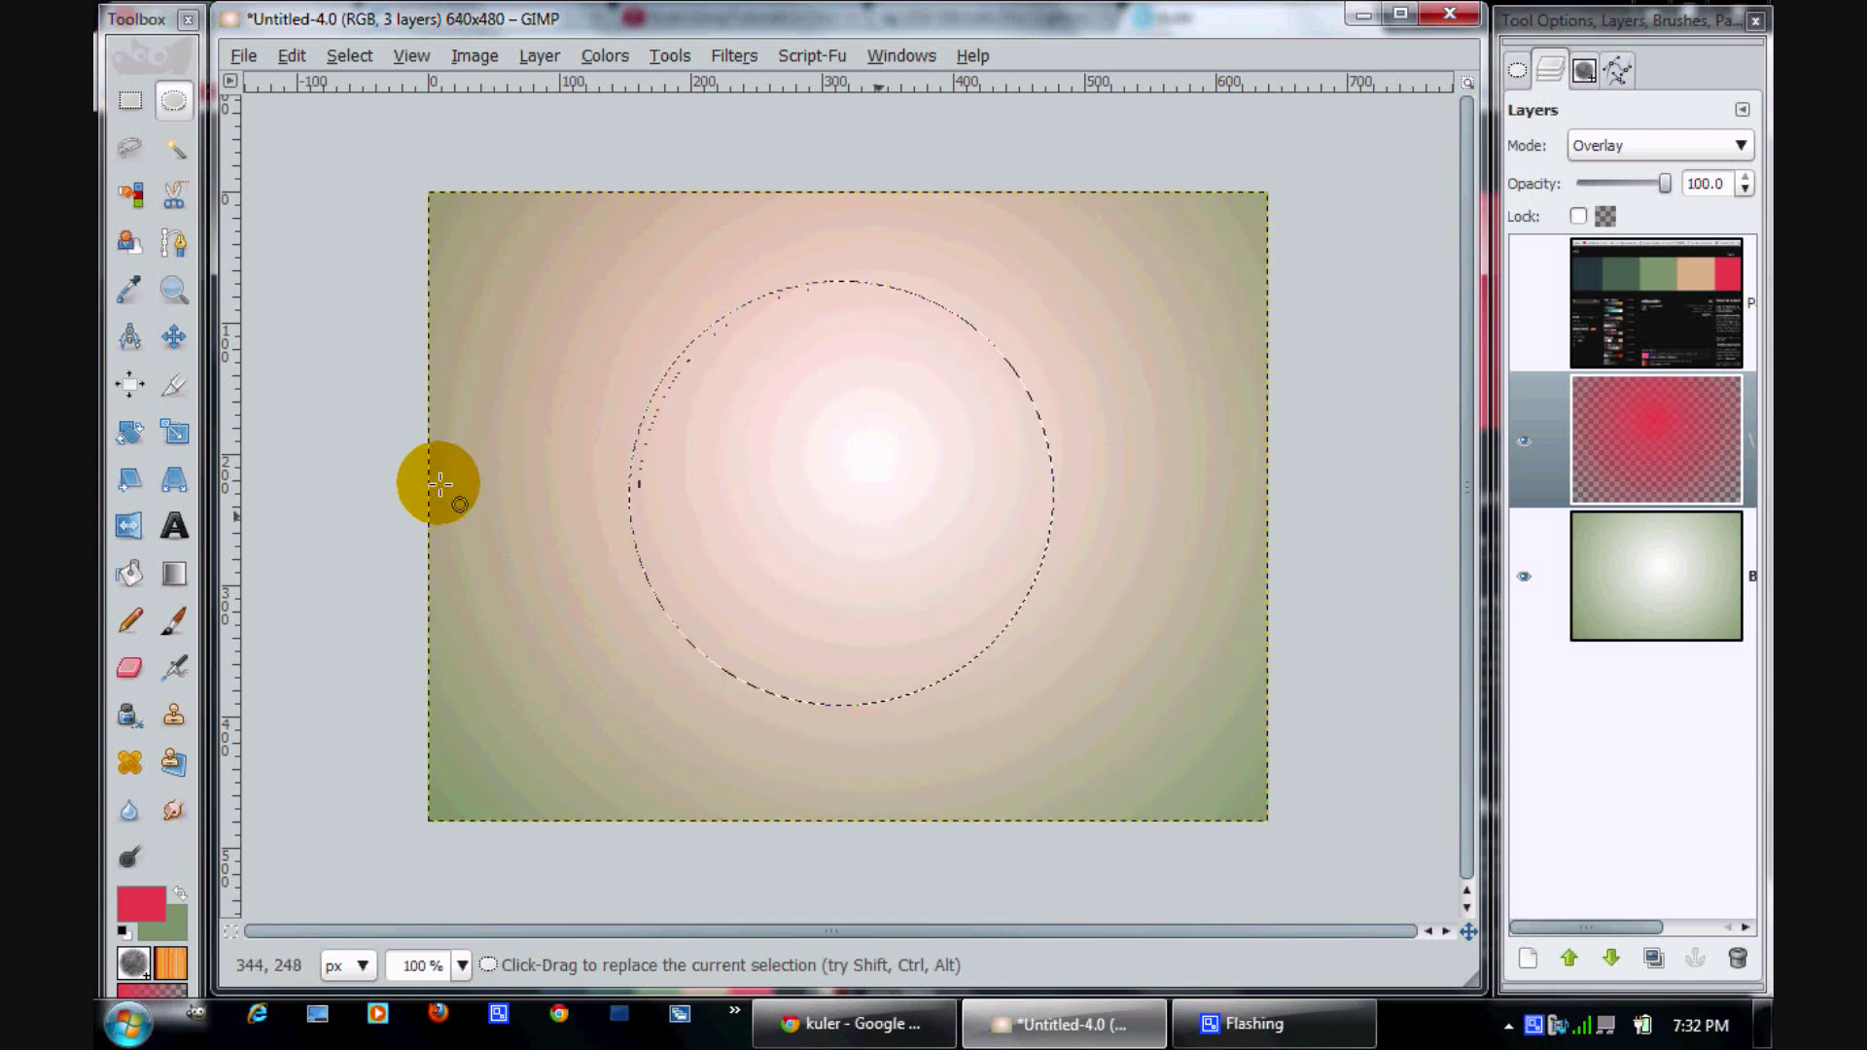
# Pick the dark slate swatch from the hidden palette layer as the foreground color
pyautogui.click(172, 570)
pyautogui.click(134, 287)
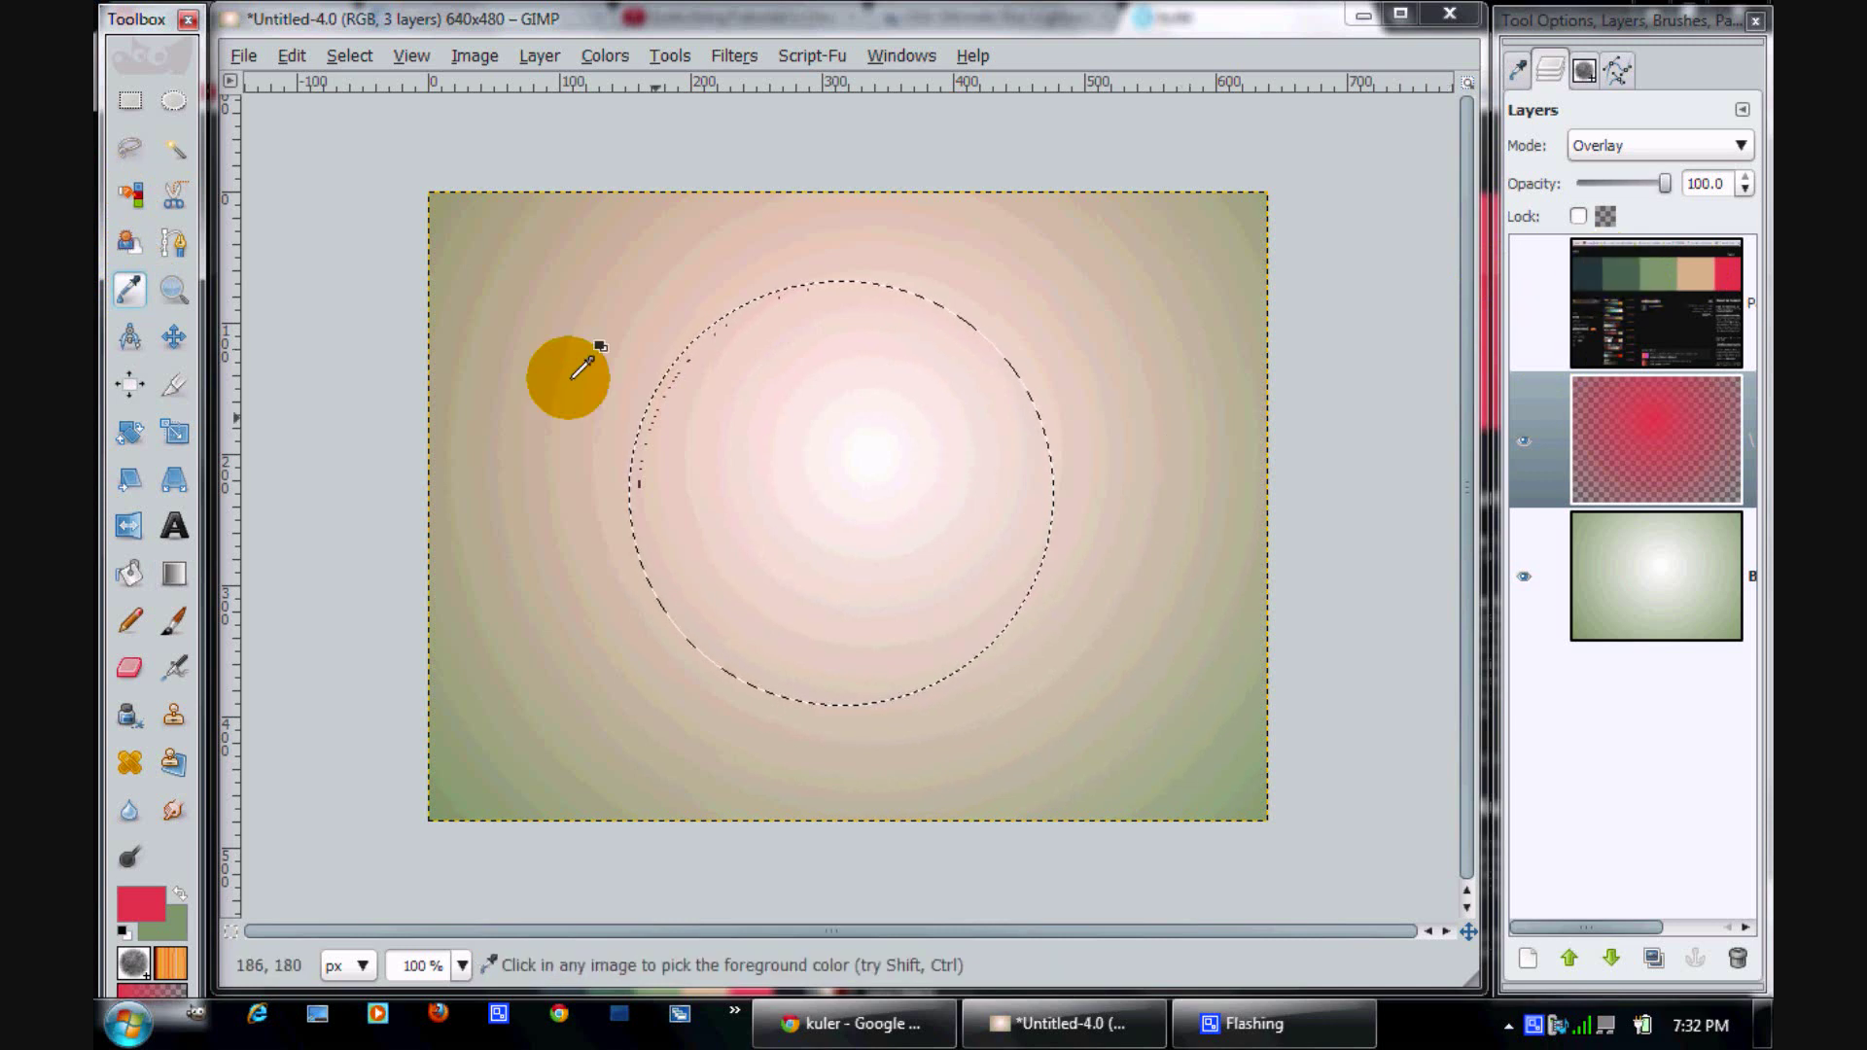
pyautogui.click(1700, 338)
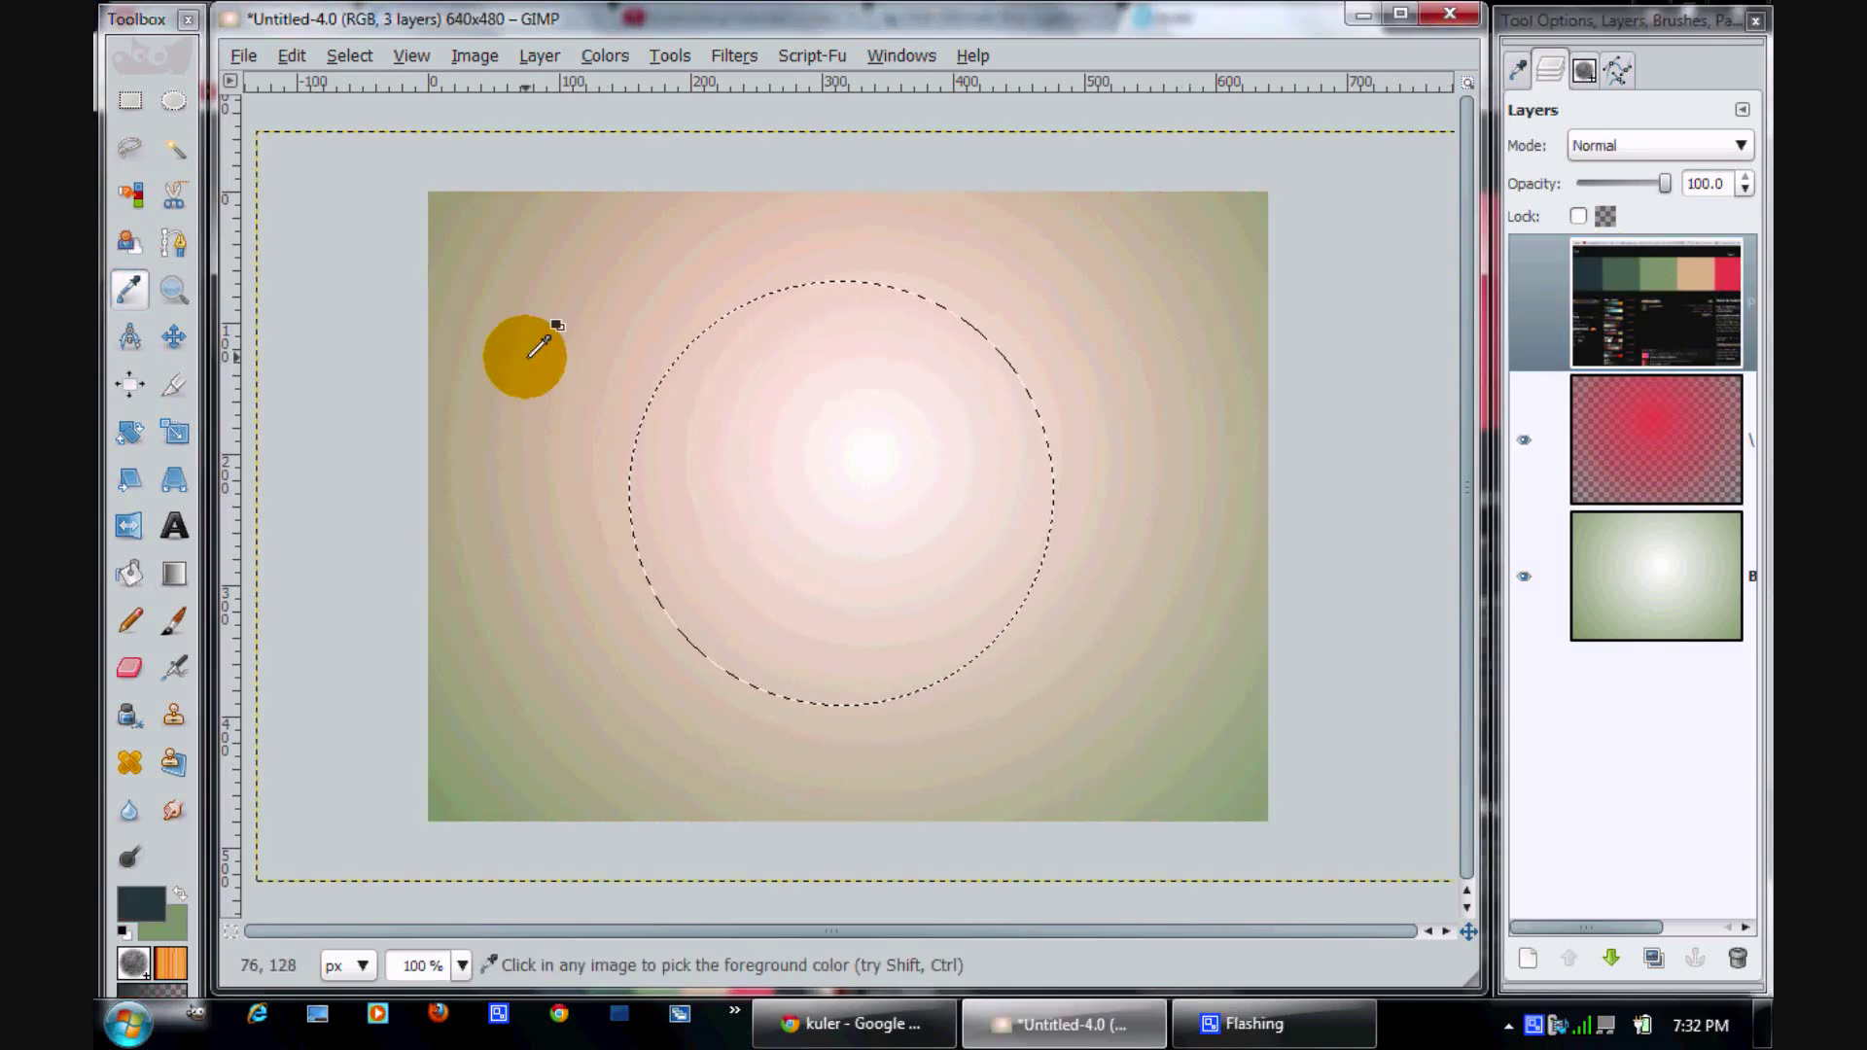
# Pick the palette's dark green swatch as foreground color and set the Blend tool to a linear foreground-to-background gradient
pyautogui.click(581, 355)
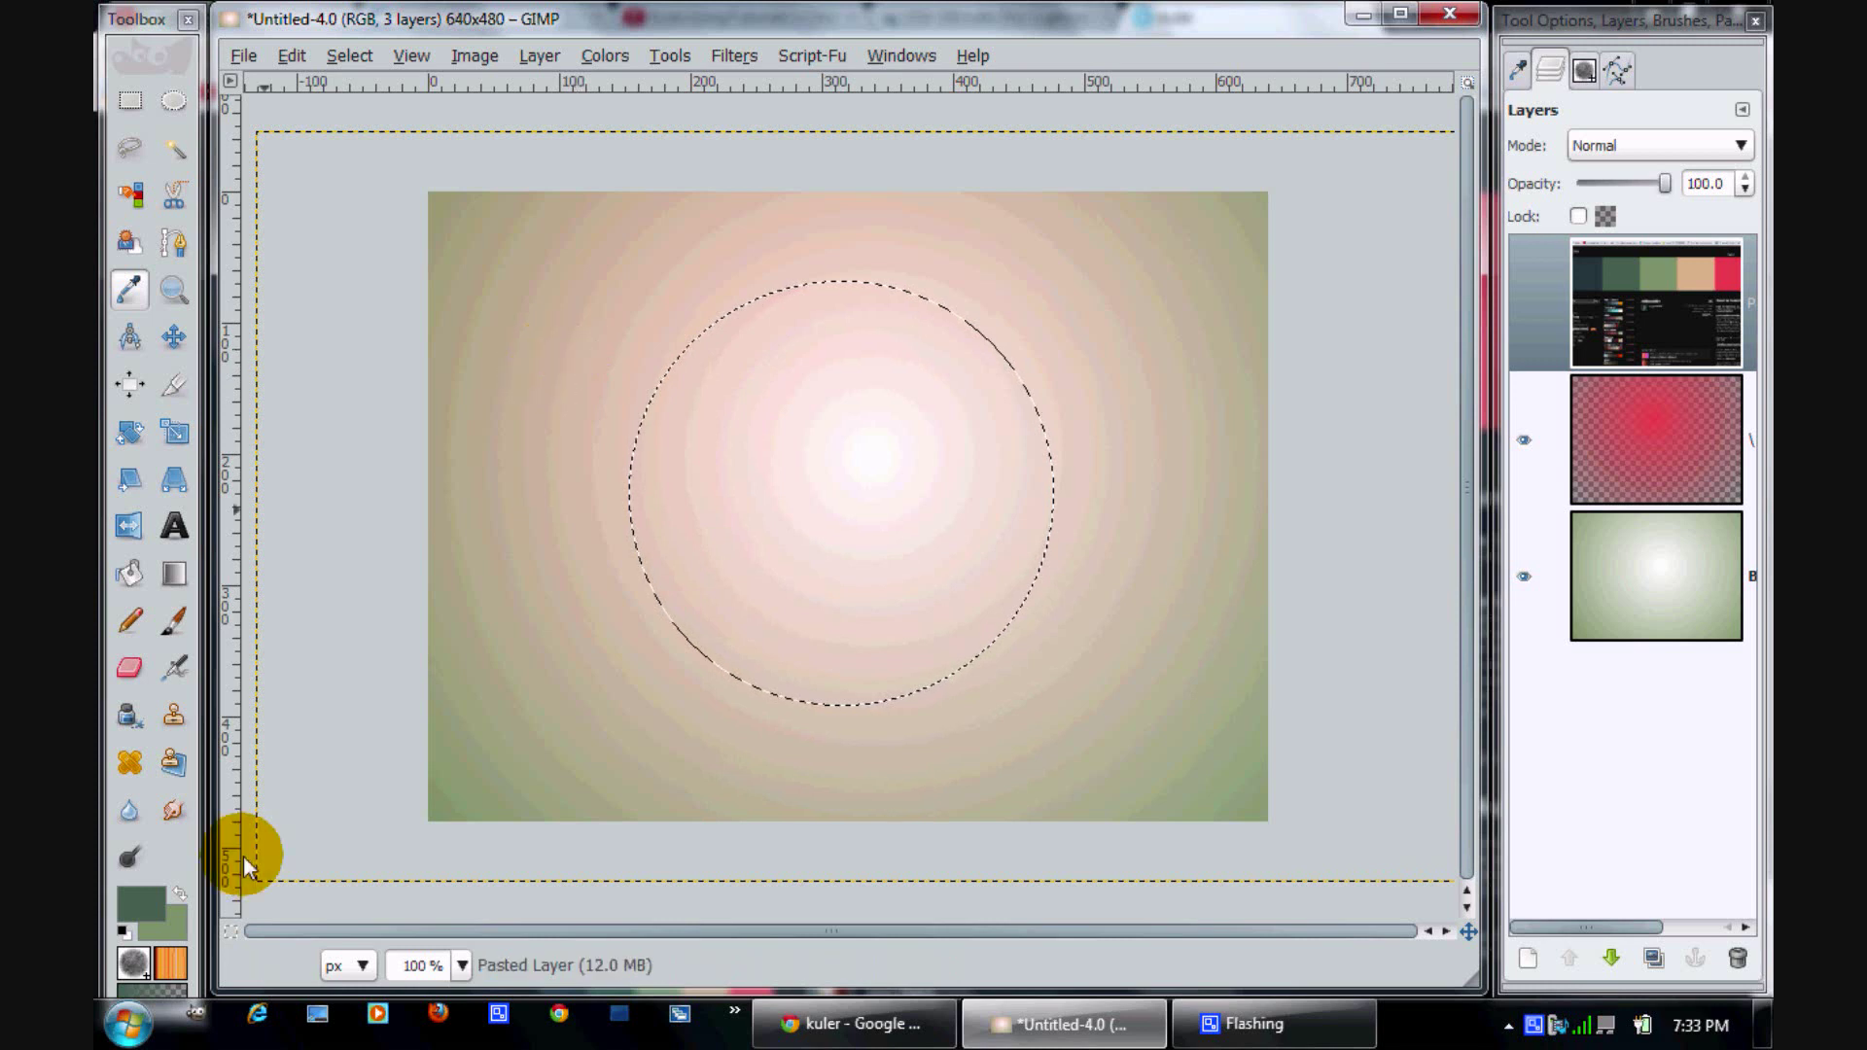
pyautogui.click(173, 572)
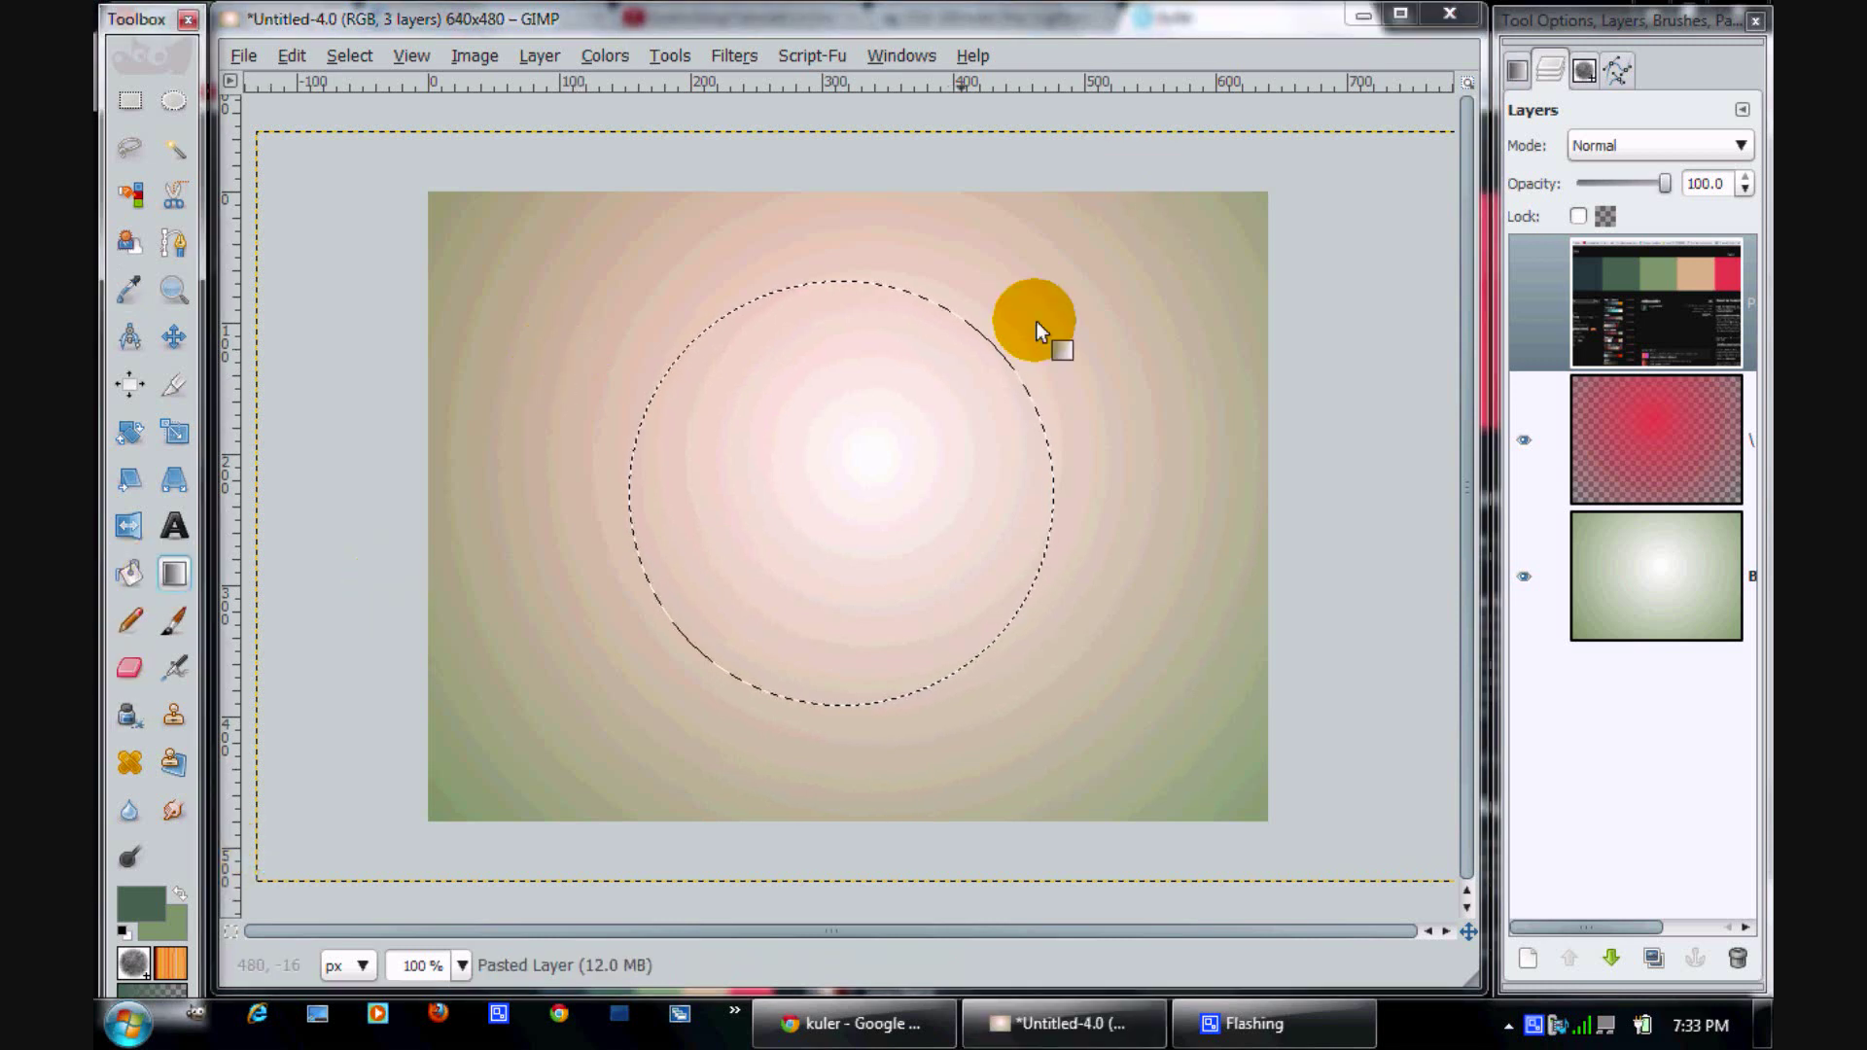
pyautogui.click(1517, 70)
pyautogui.click(1606, 224)
pyautogui.click(1536, 355)
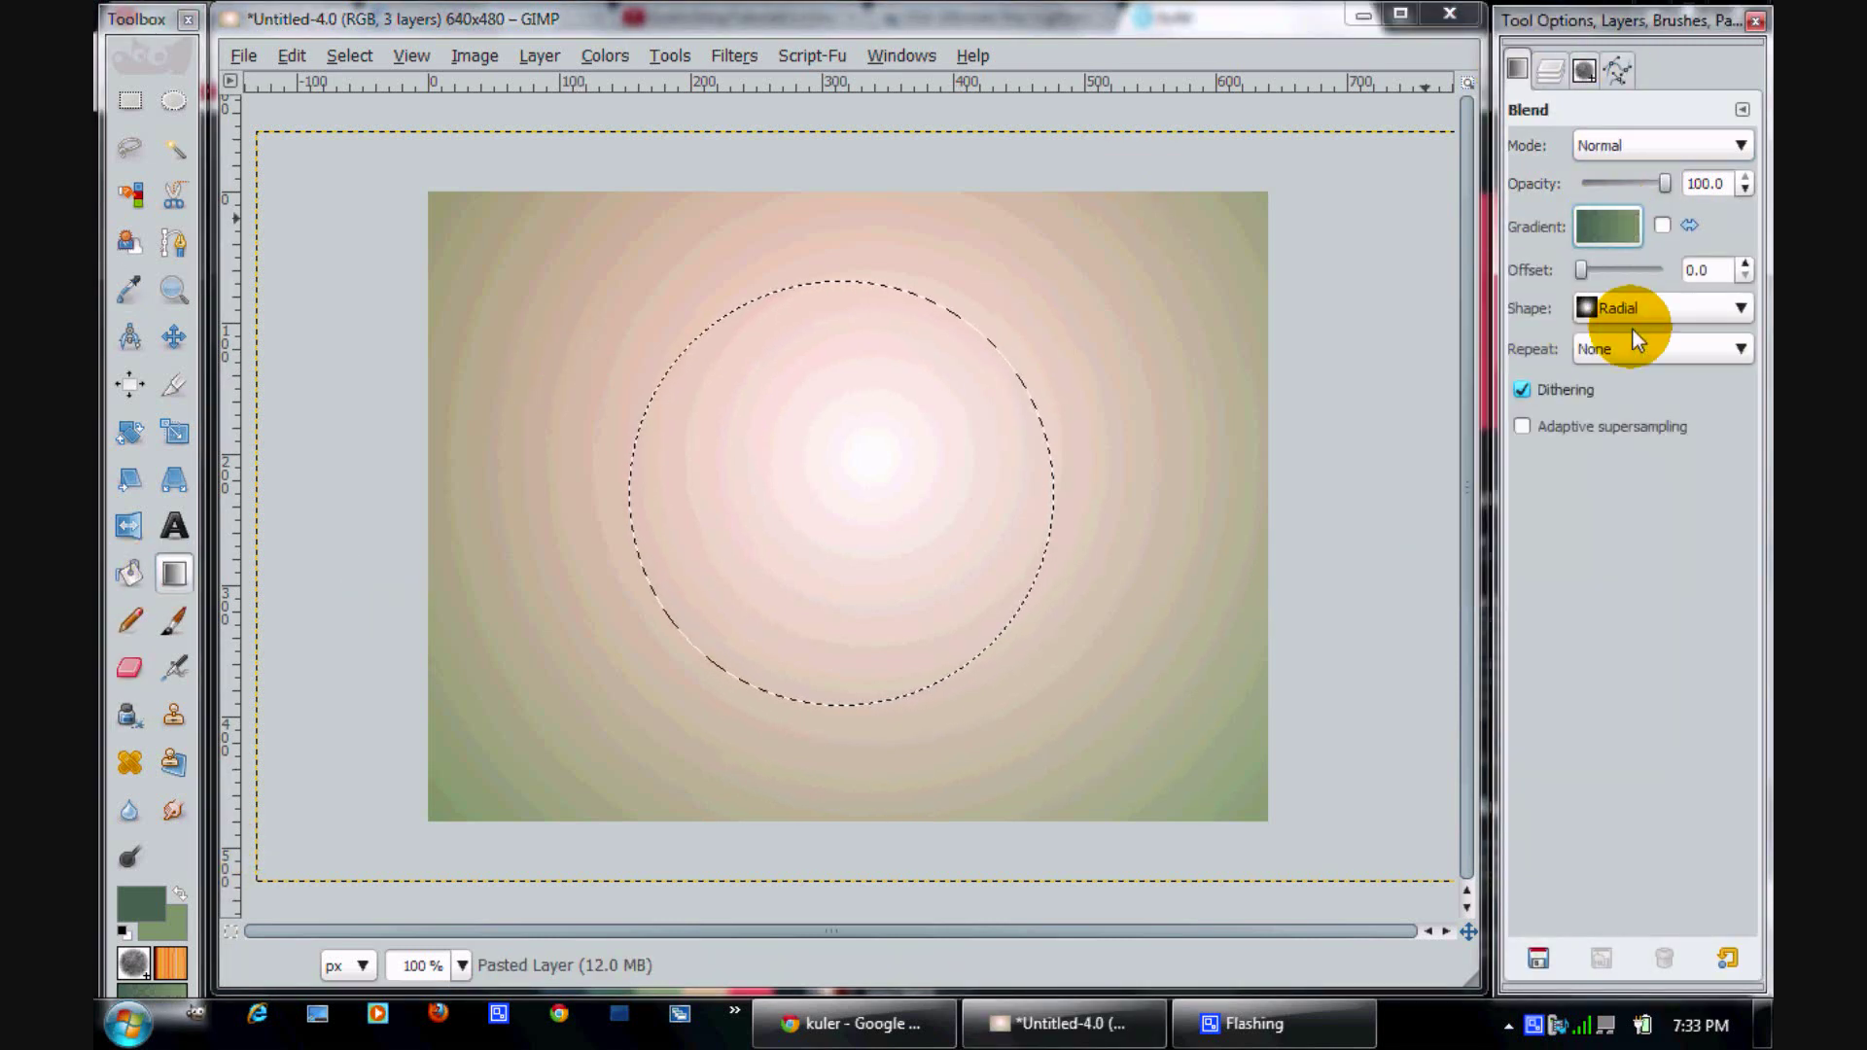
pyautogui.click(1631, 313)
pyautogui.click(1614, 243)
# Add a new transparent layer above the red gradient layer and fill the circular selection with the gradient from its upper edge to its lower edge
pyautogui.click(1553, 70)
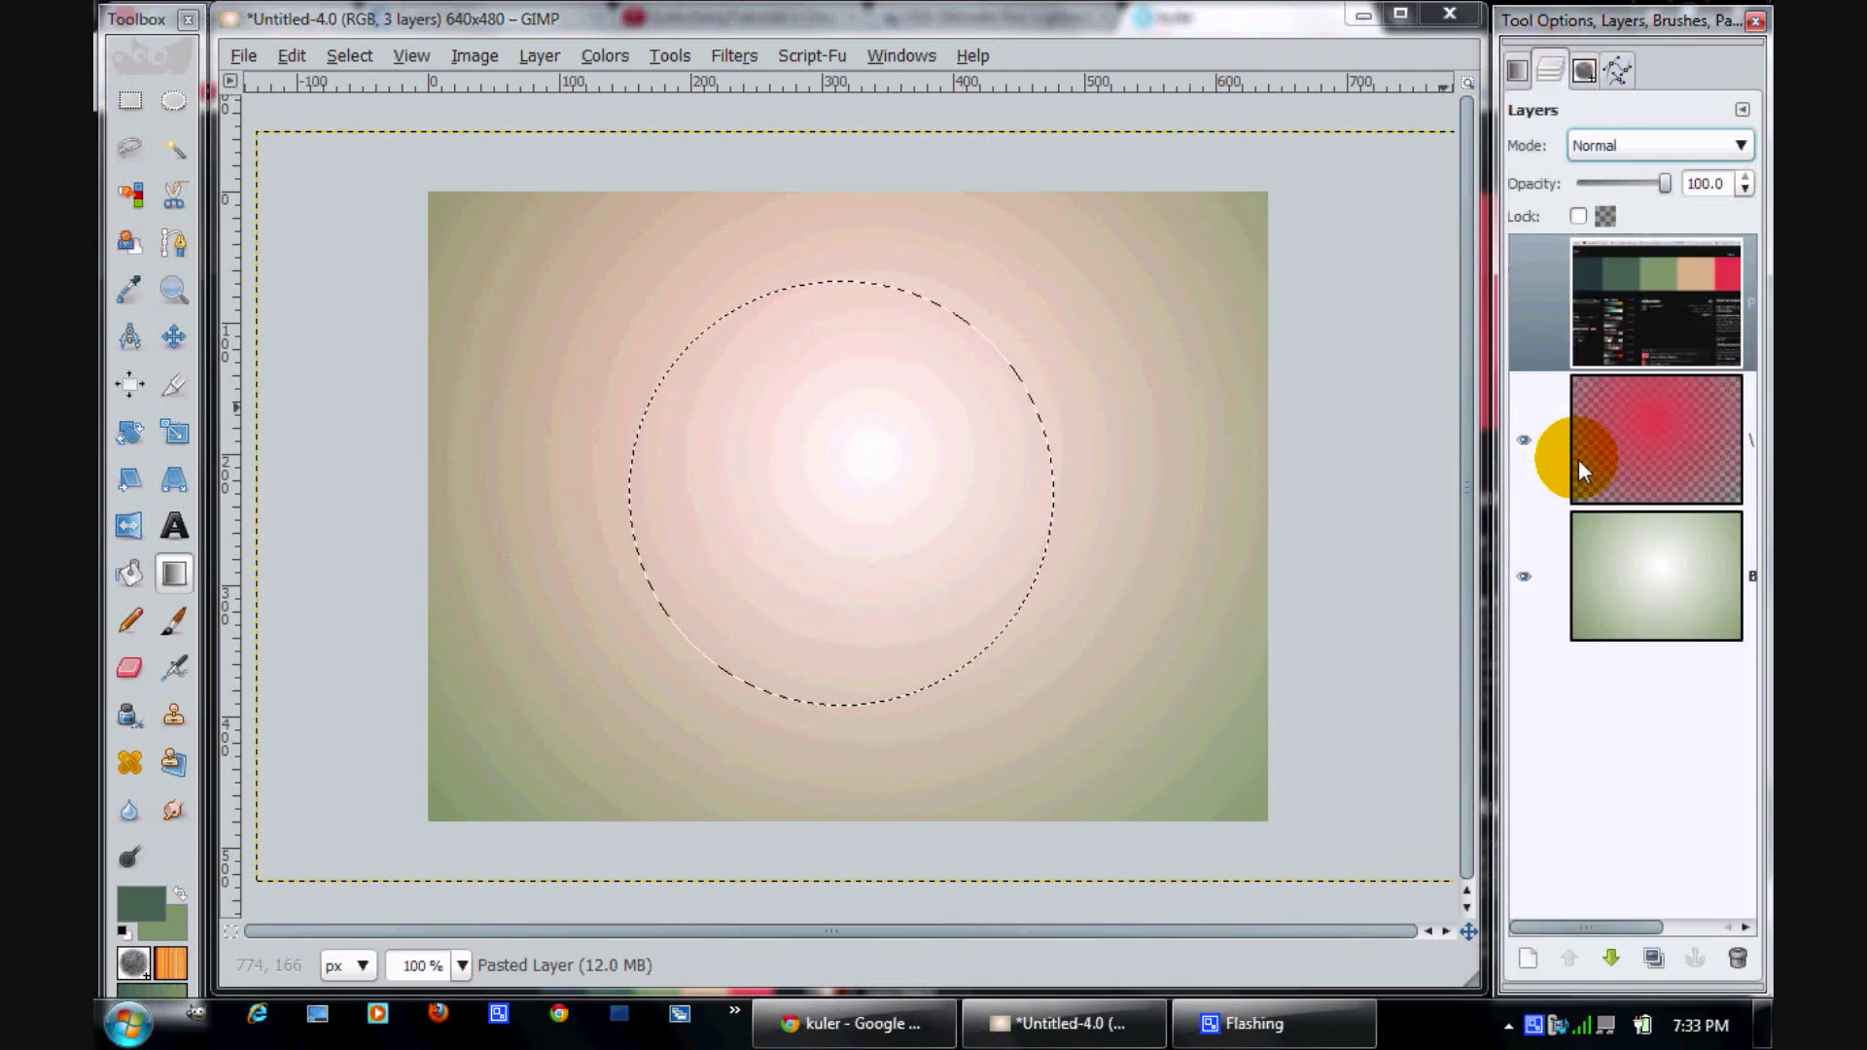
pyautogui.click(1717, 424)
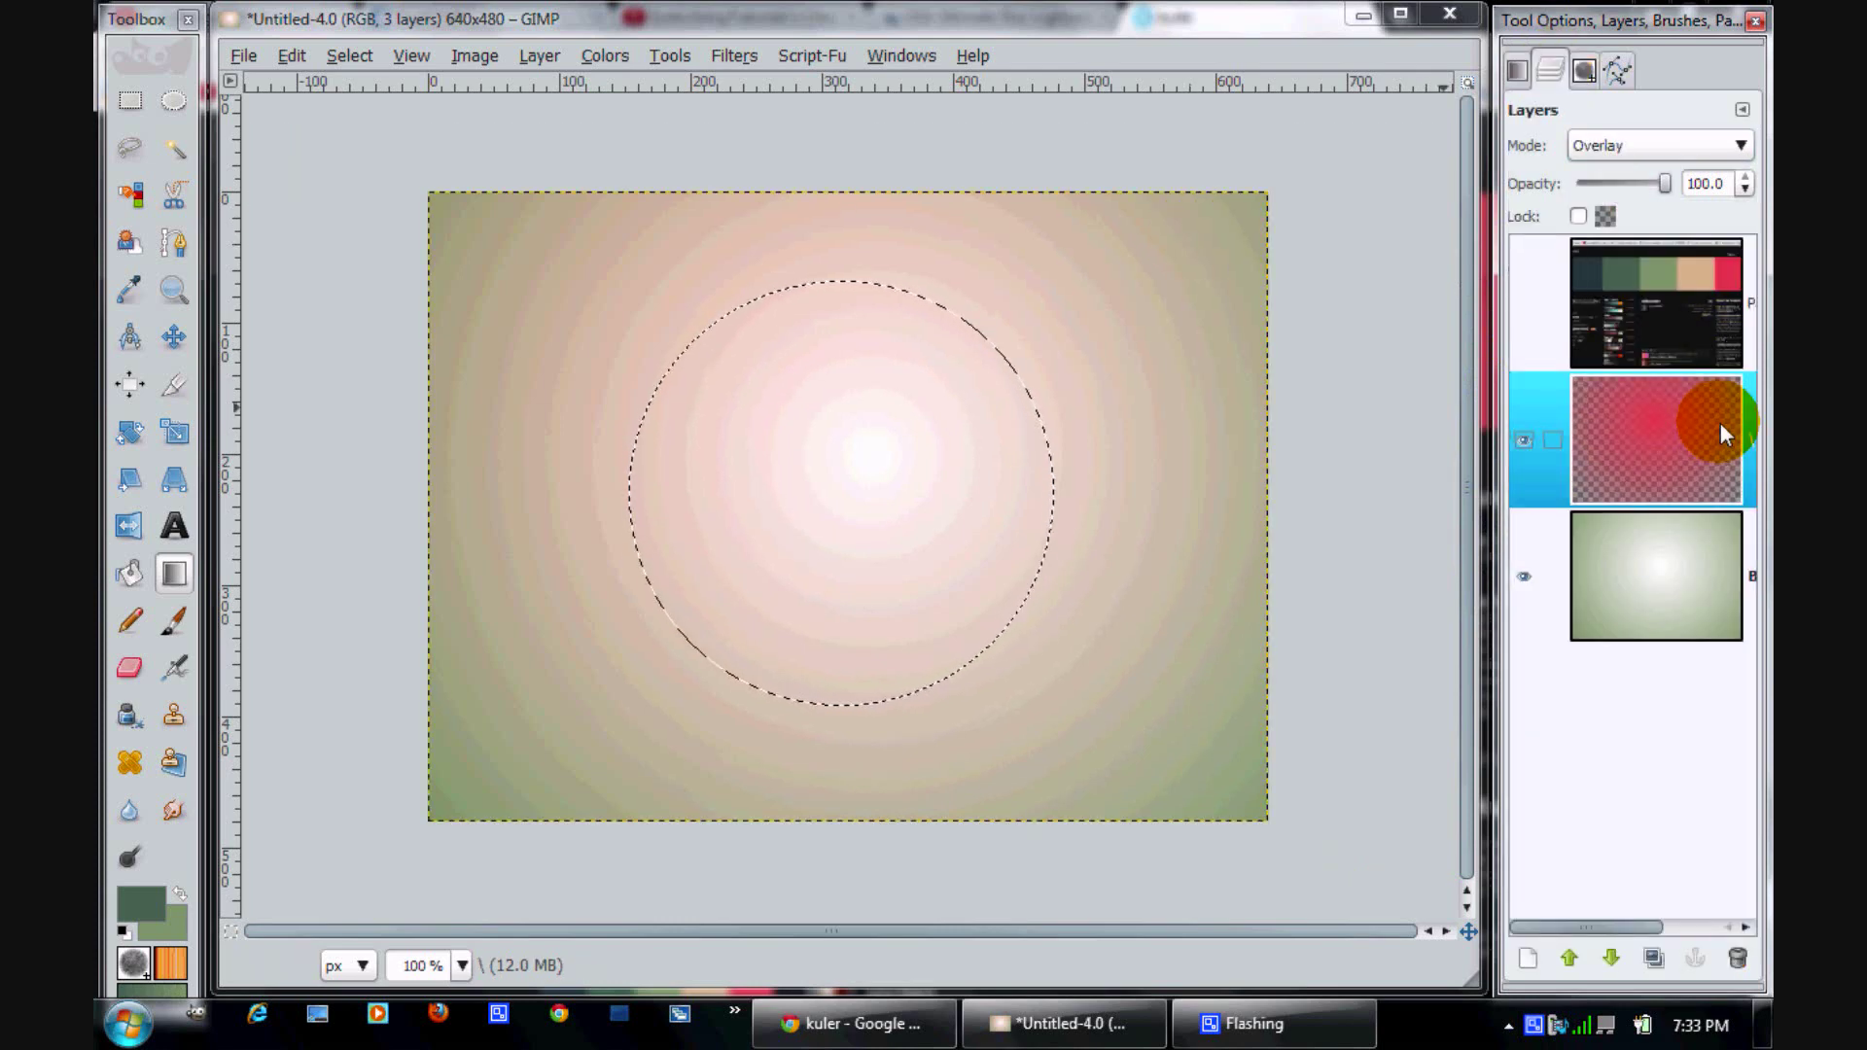
pyautogui.hotkey('shift', 'ctrl', 'n')
pyautogui.press('Return')
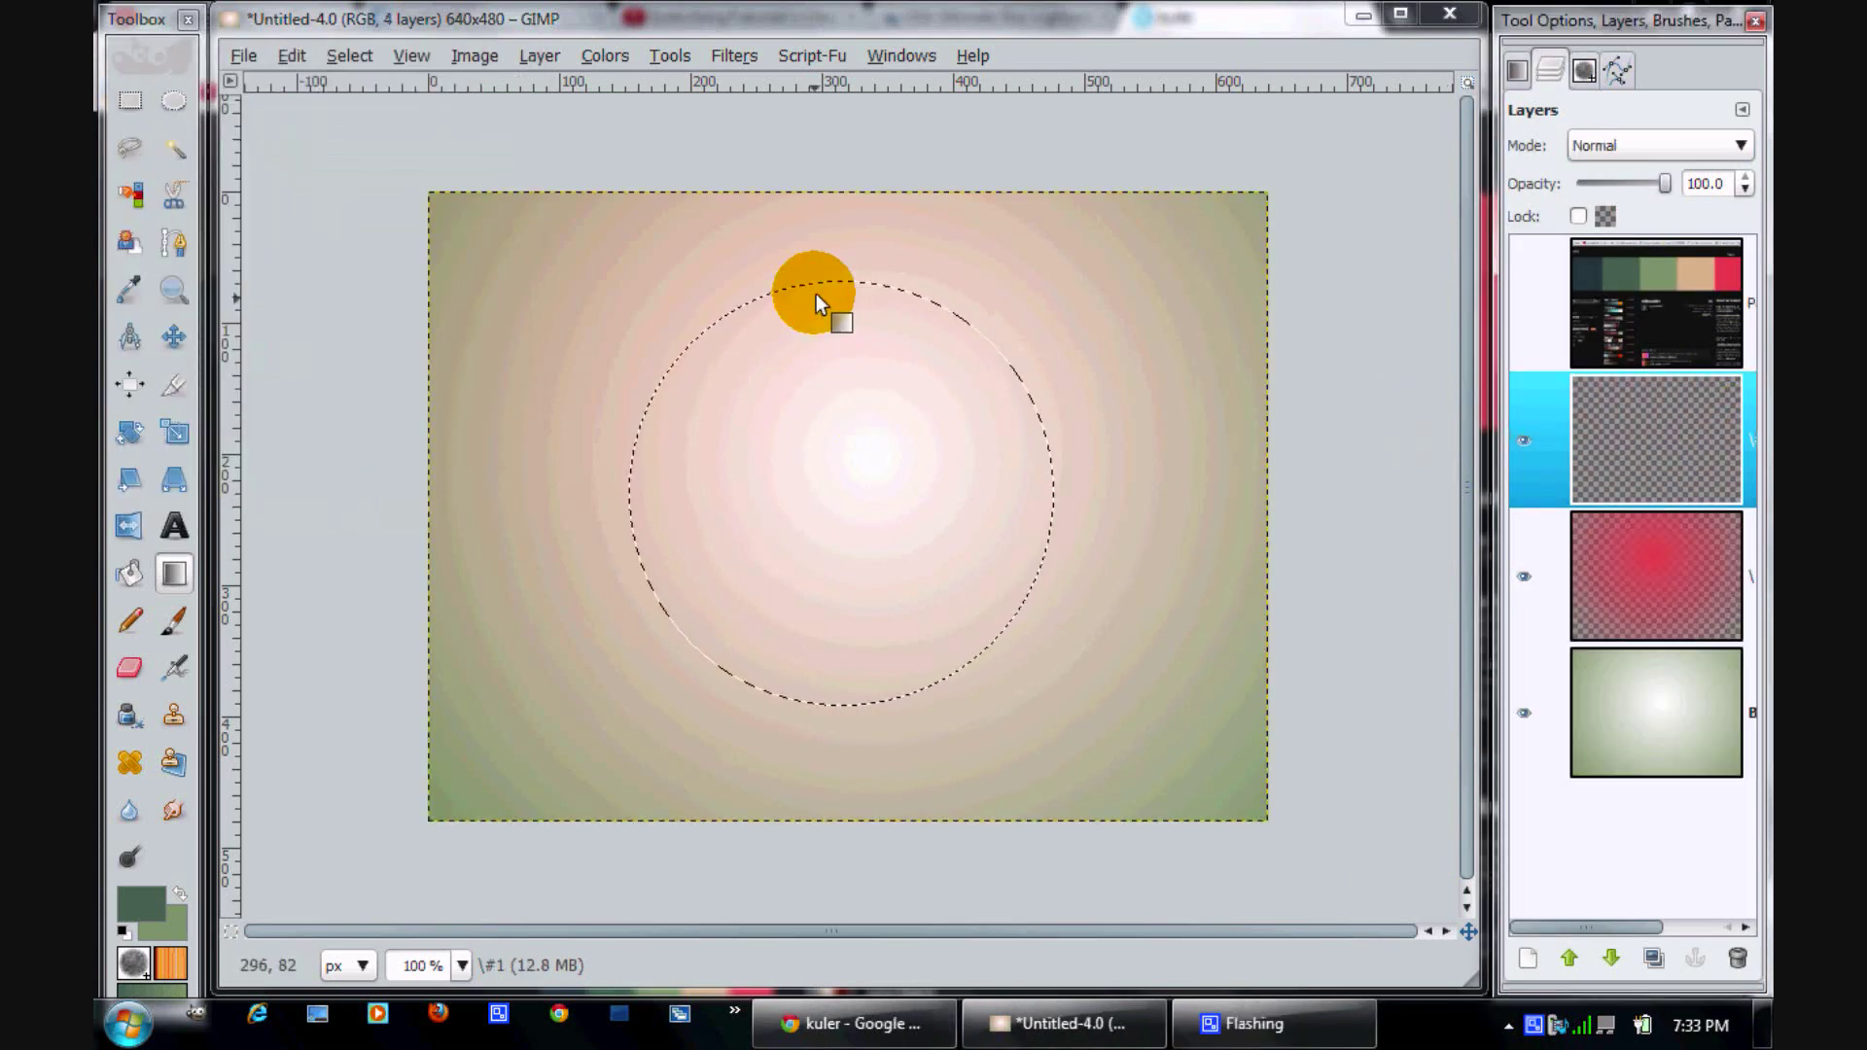
pyautogui.moveTo(814, 294); pyautogui.dragTo(830, 692)
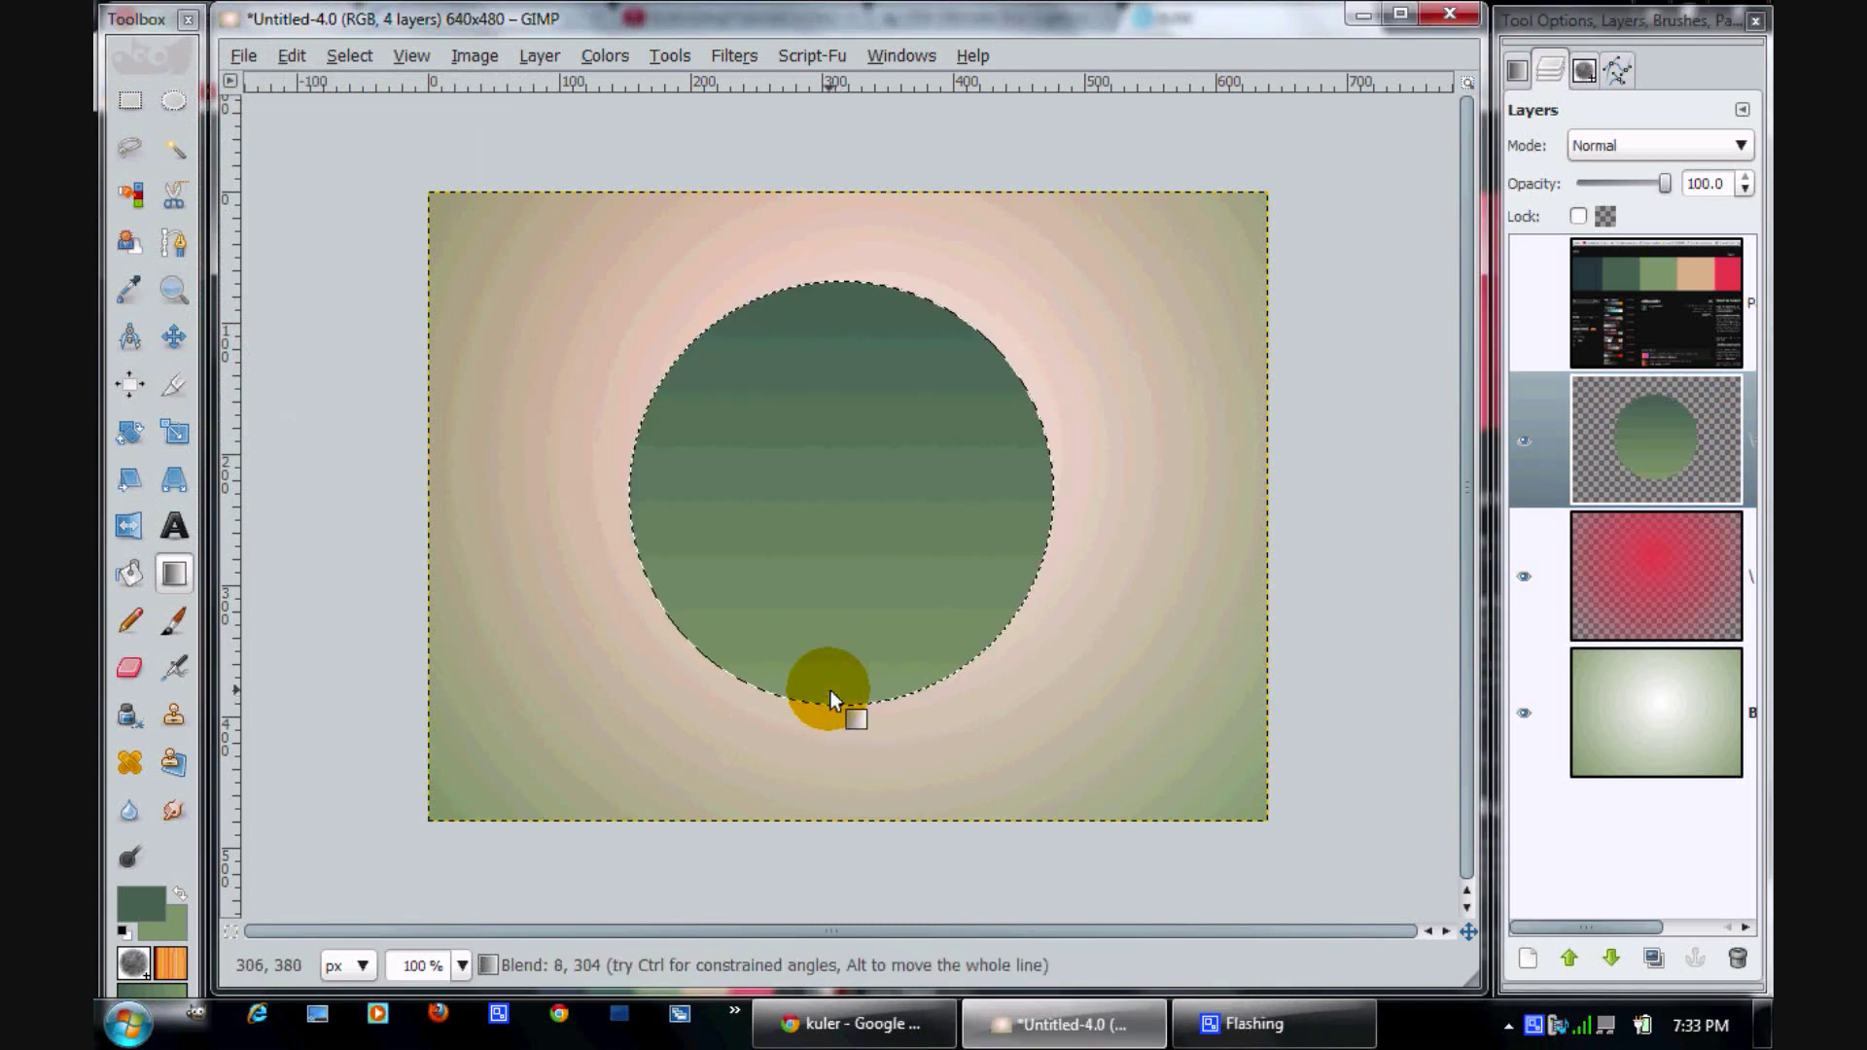
# Shrink the circular selection by 28 pixels and fill it with the same gradient running from its lower edge to its upper edge
pyautogui.click(352, 55)
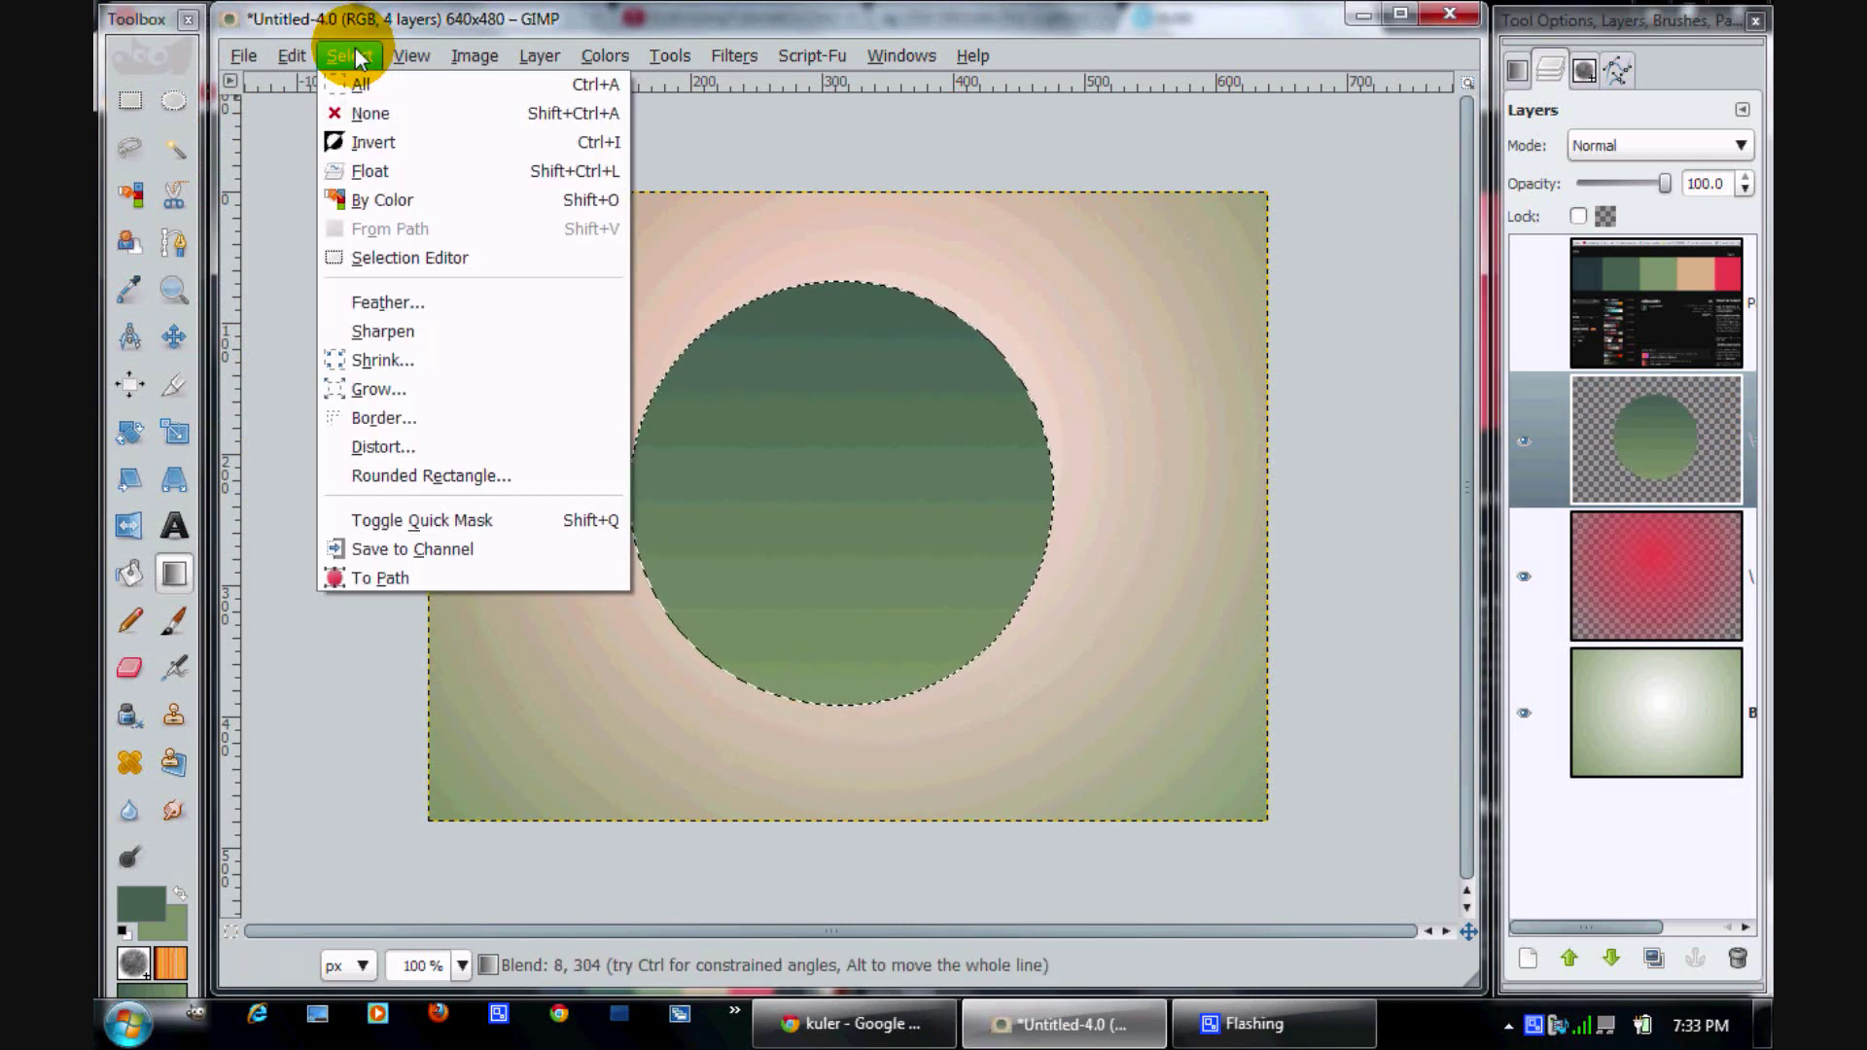
pyautogui.click(395, 360)
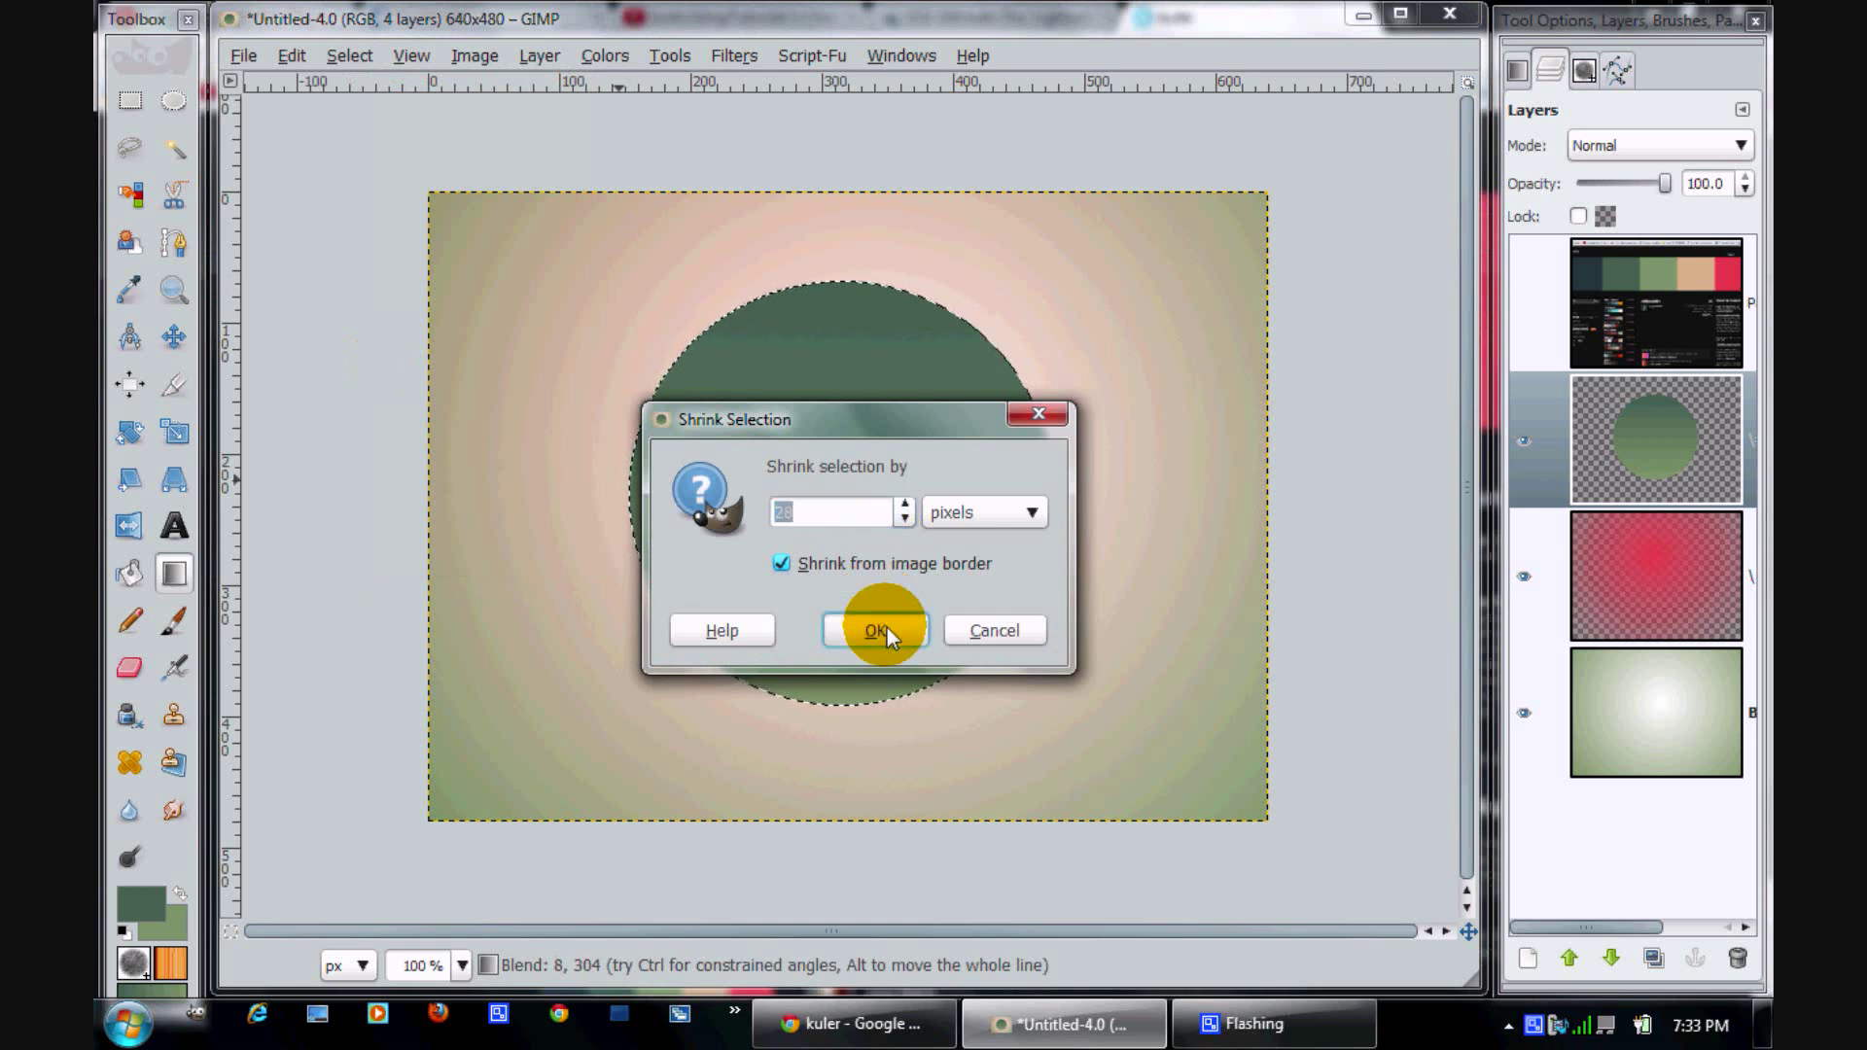
pyautogui.click(886, 630)
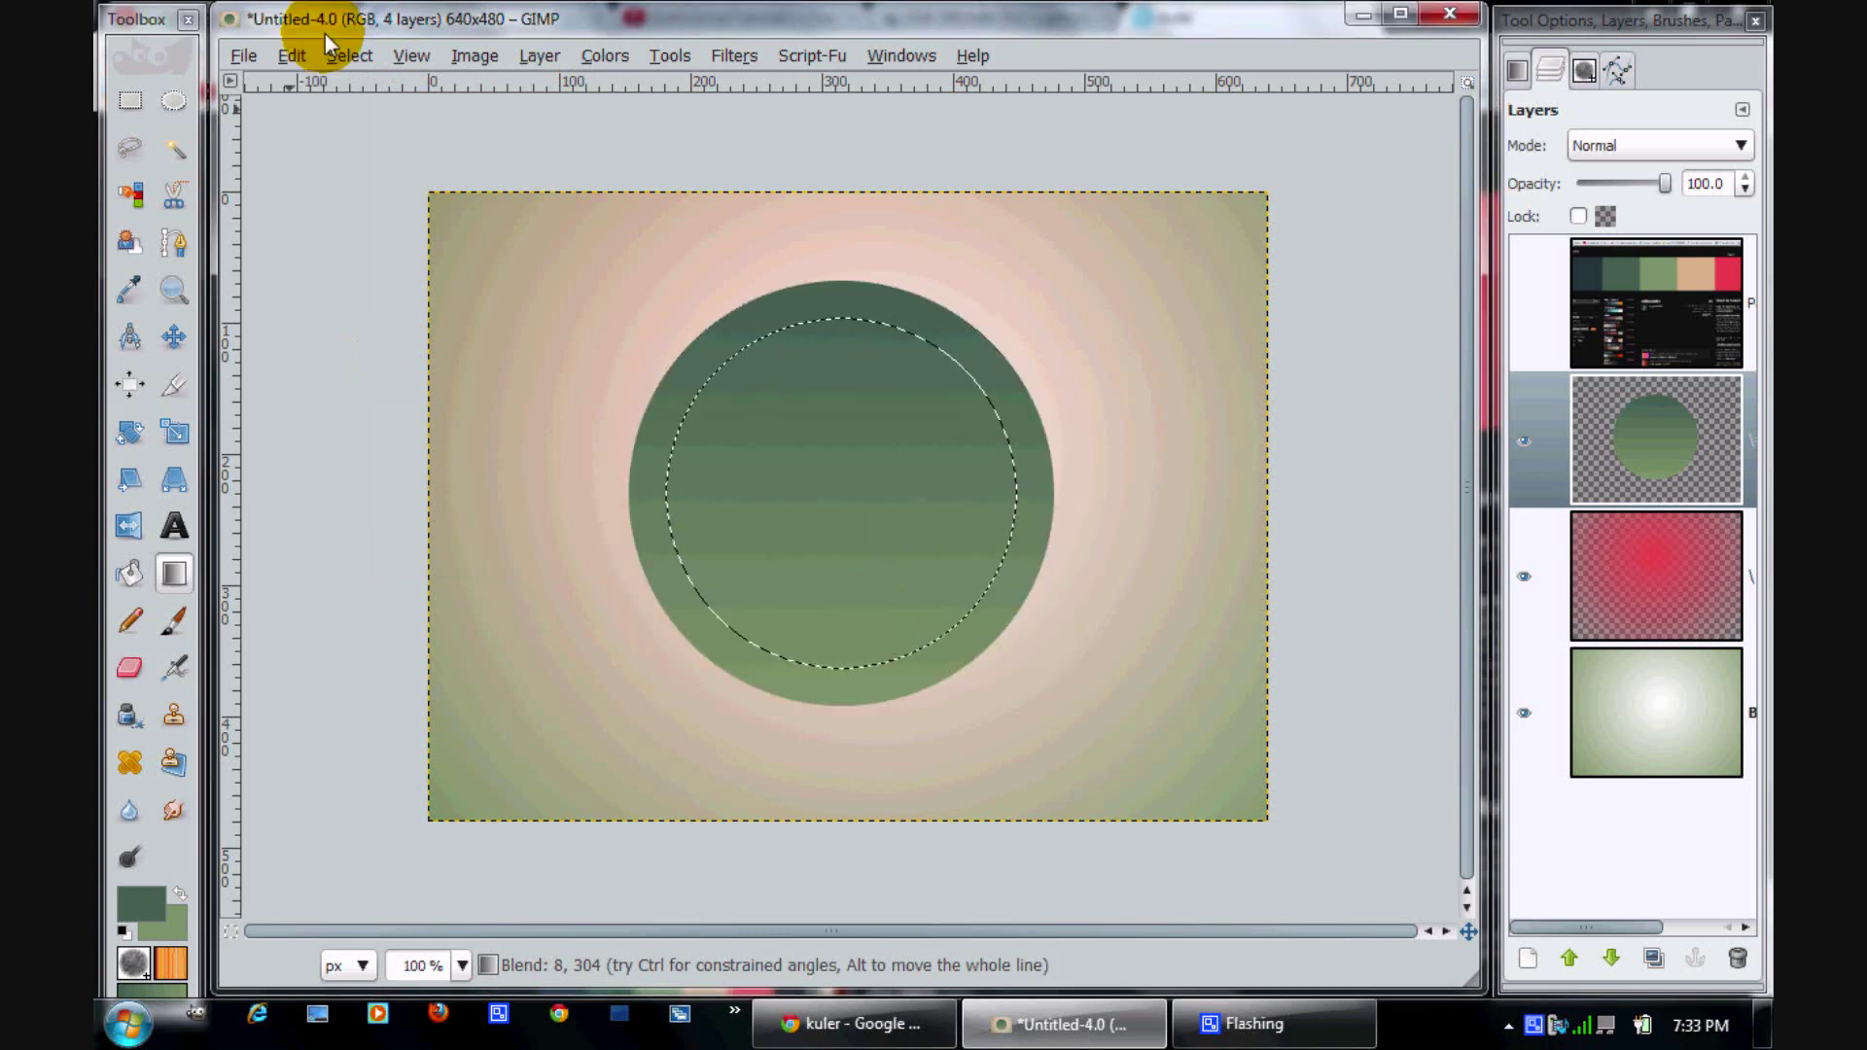
pyautogui.click(374, 56)
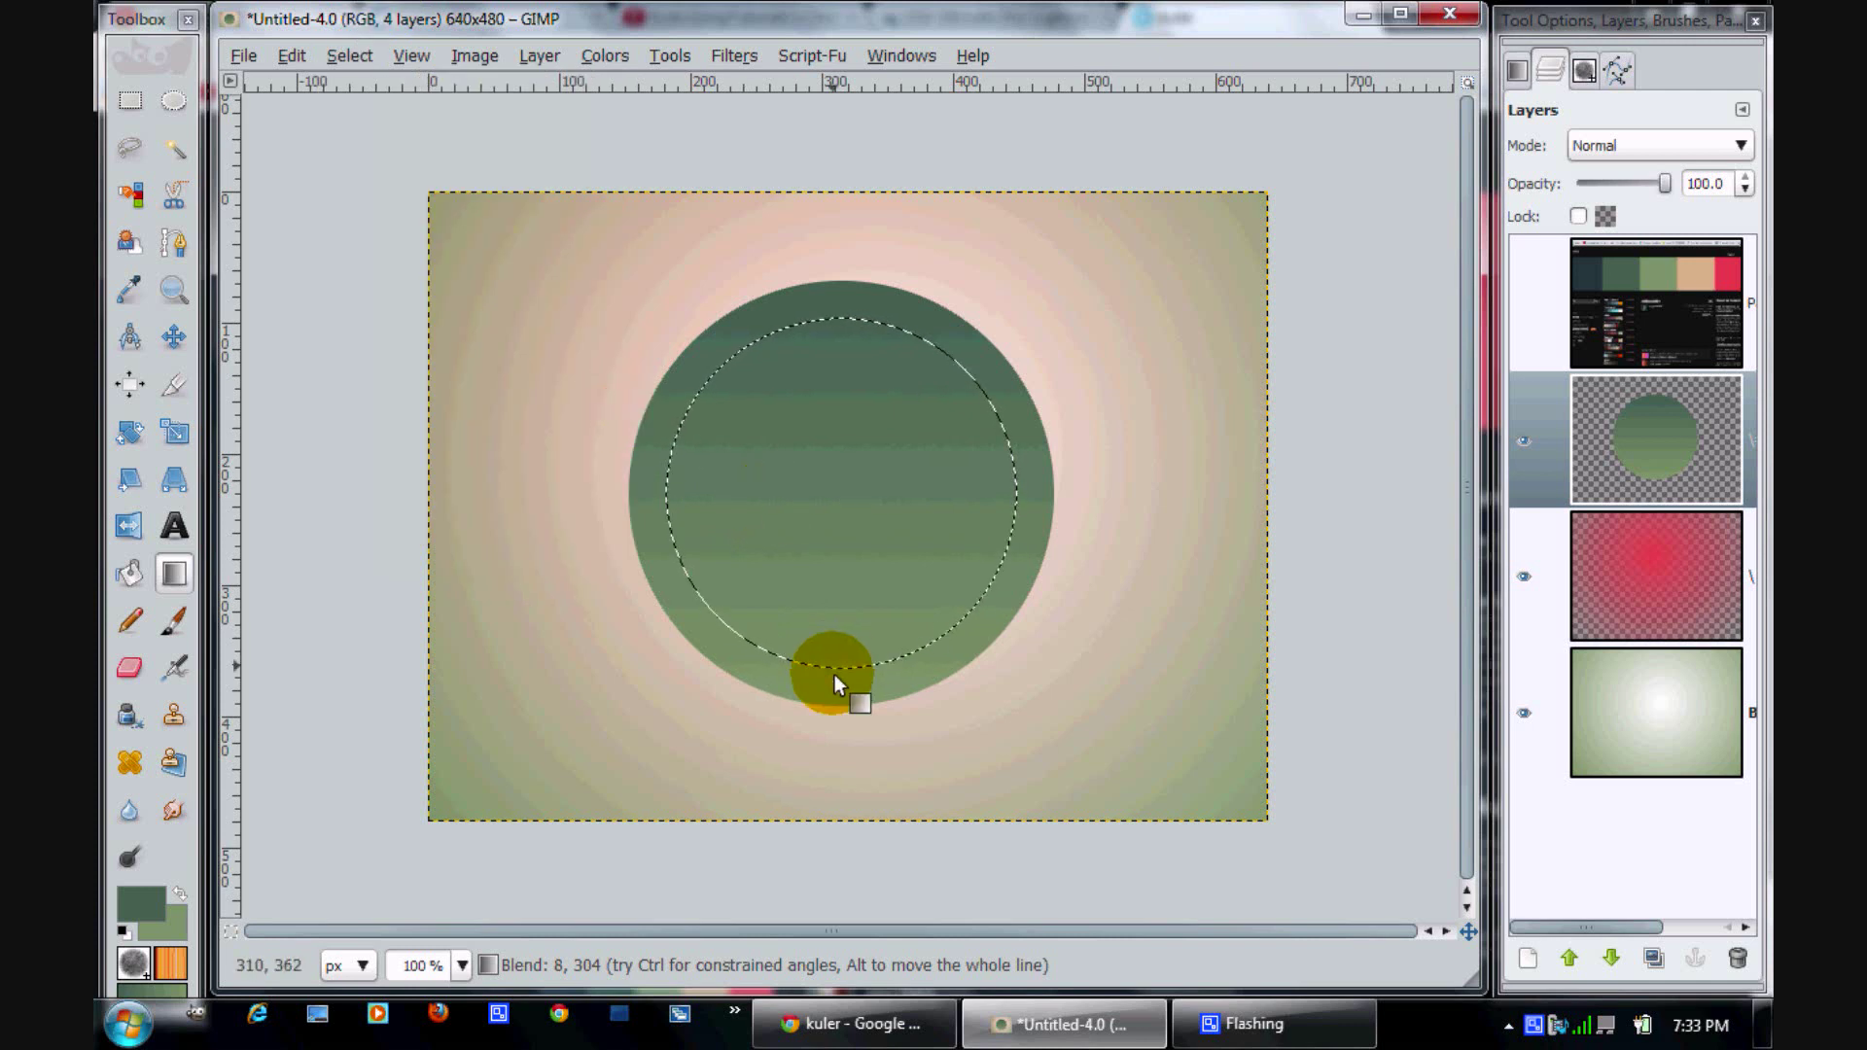
pyautogui.moveTo(834, 674); pyautogui.dragTo(826, 330)
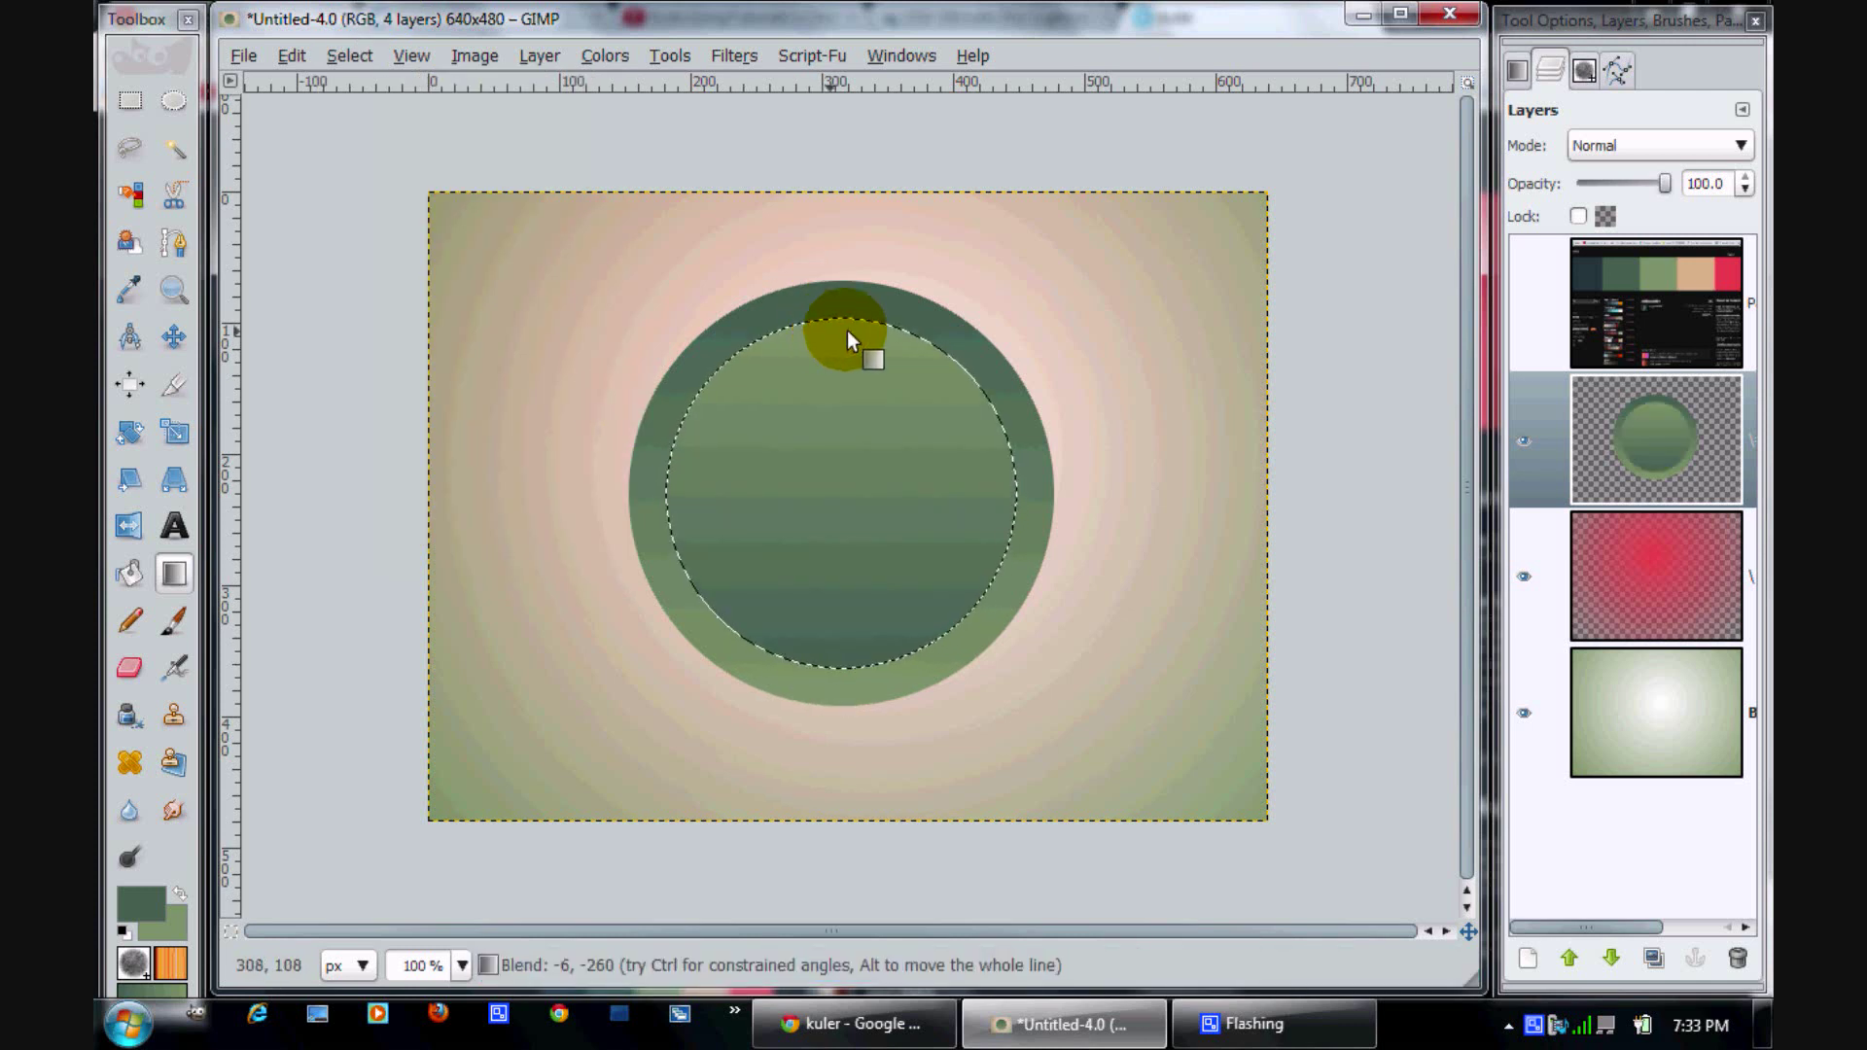
# Shrink the selection by another 28 pixels and delete the circle's center to leave a ring
pyautogui.click(349, 55)
pyautogui.click(422, 360)
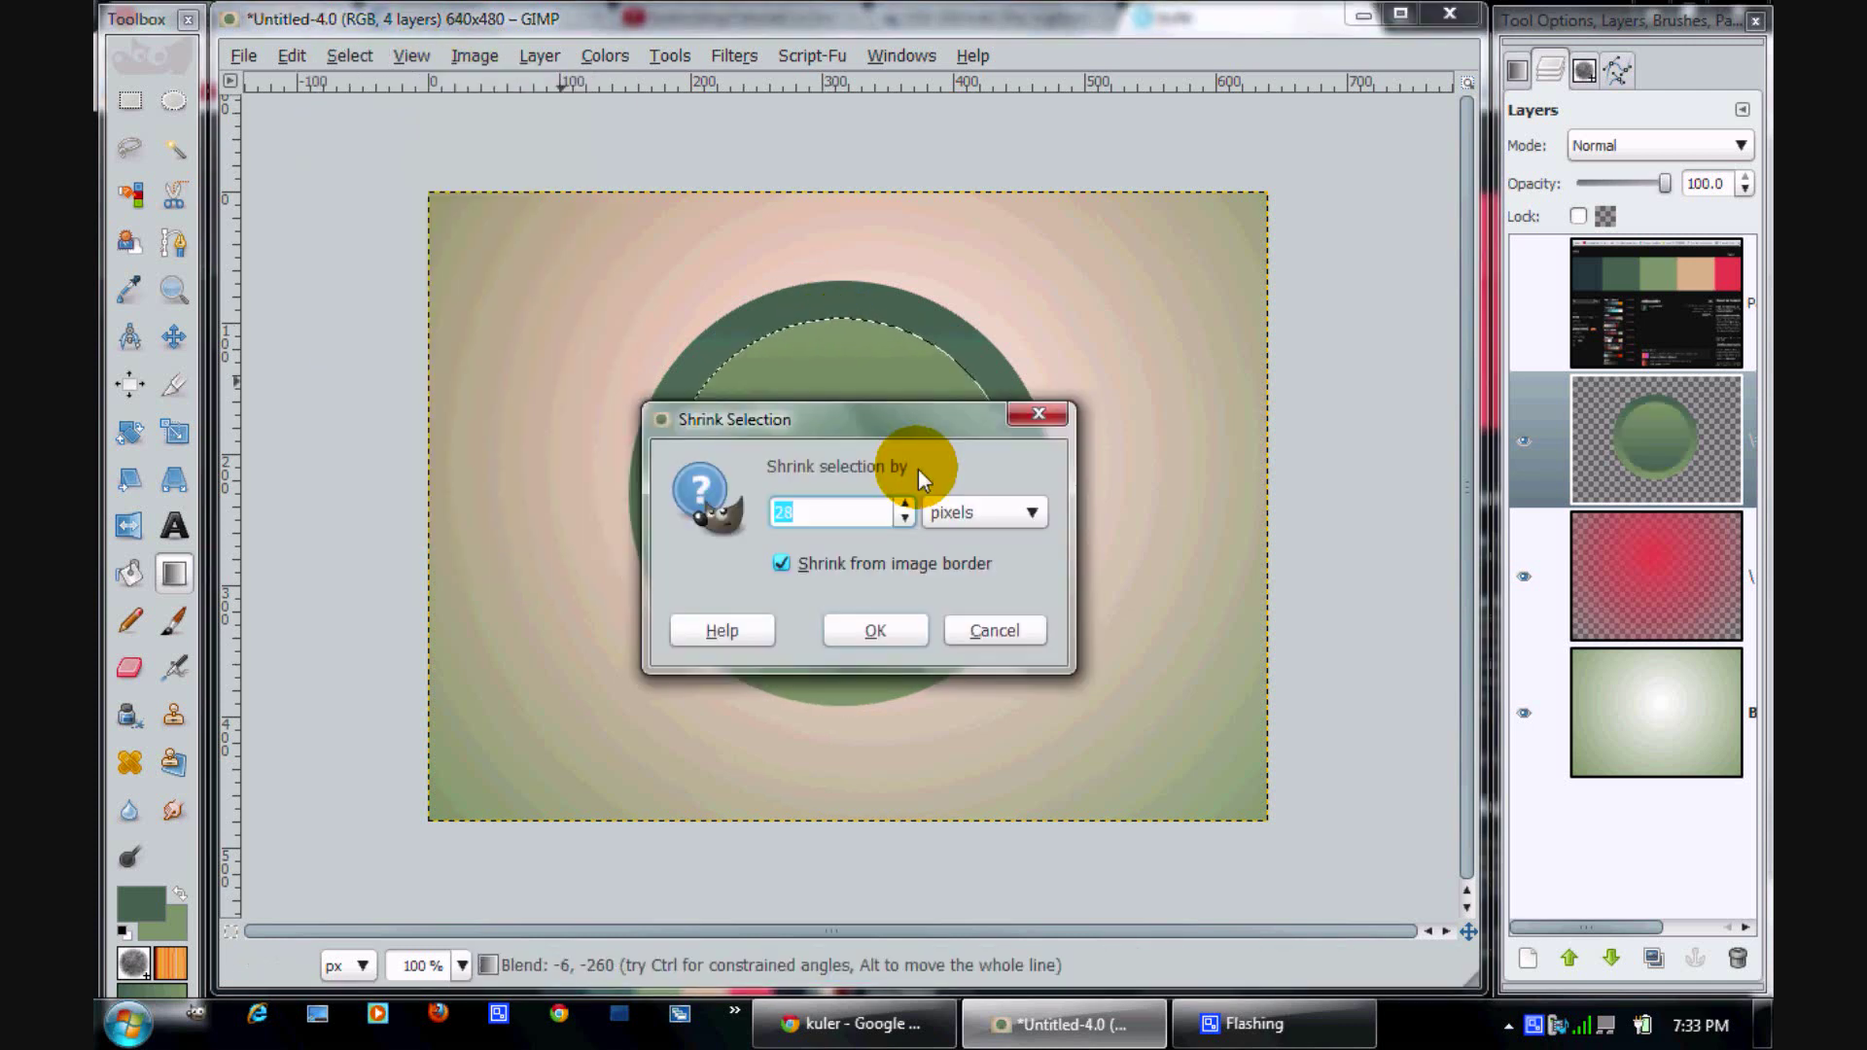
pyautogui.click(876, 629)
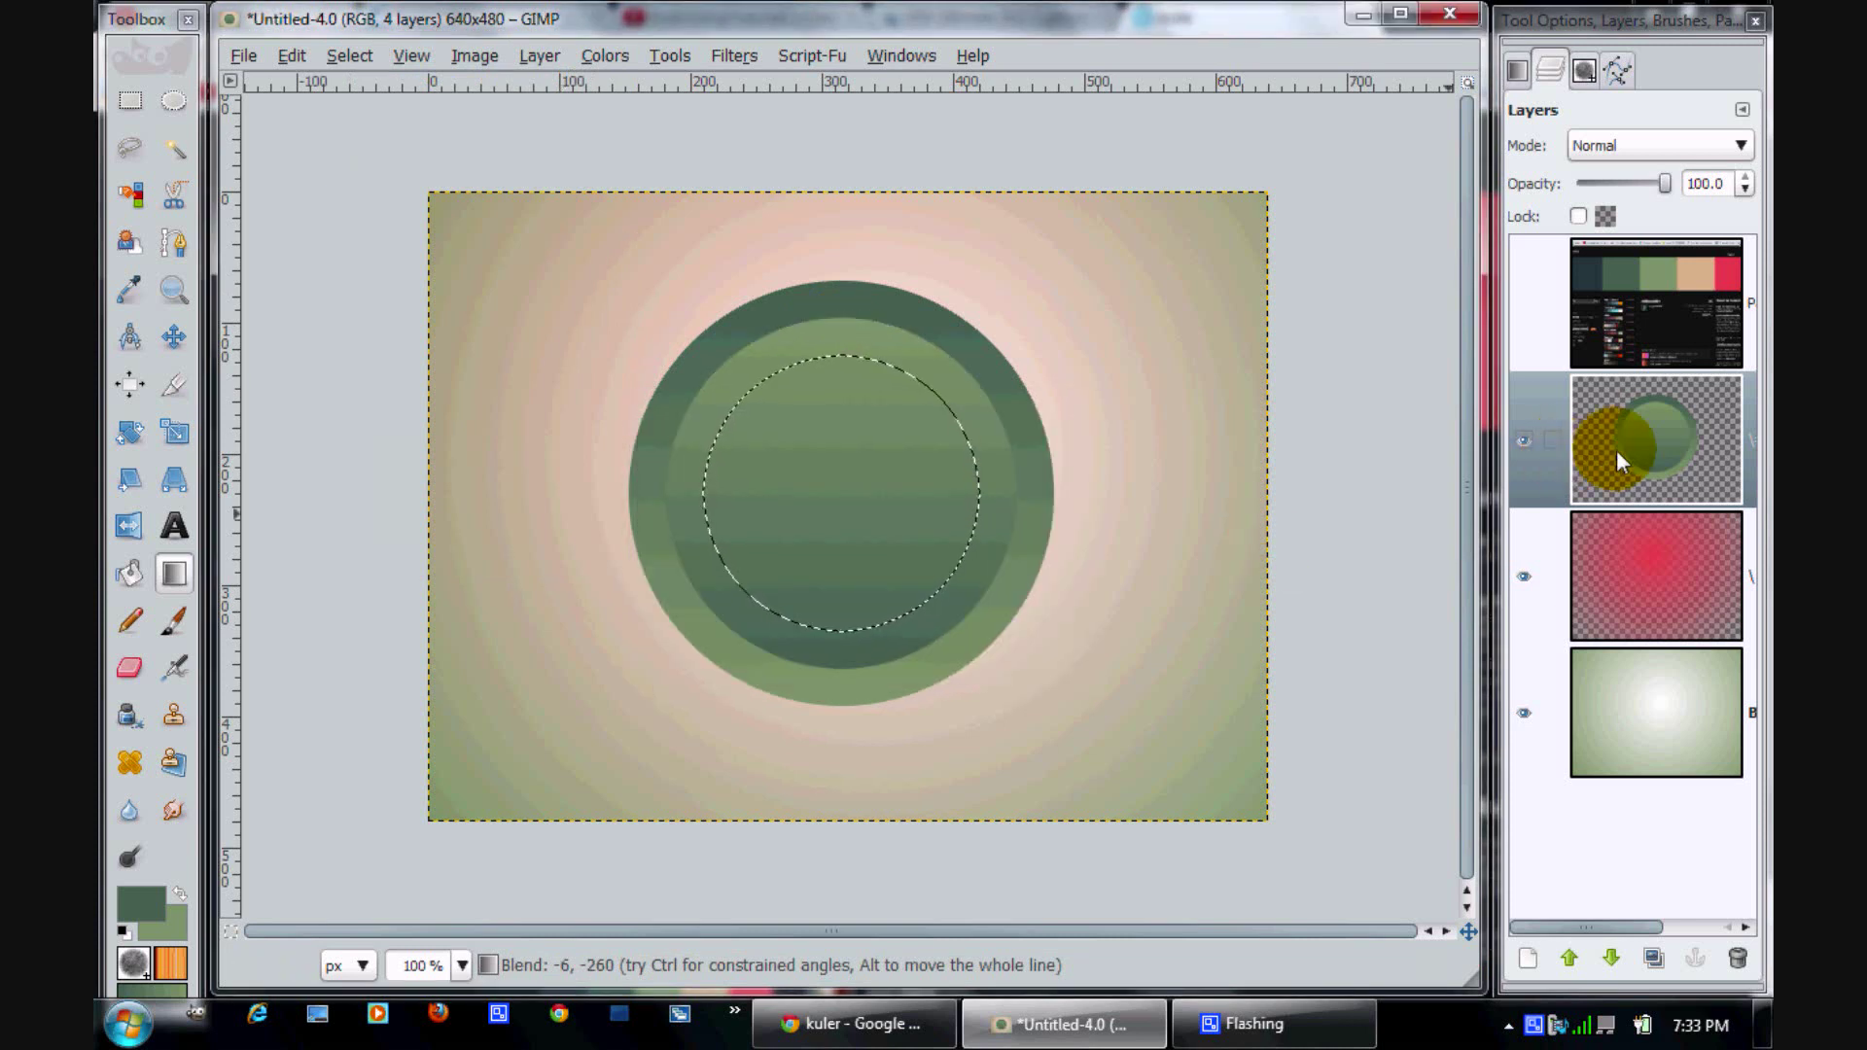
pyautogui.press('Delete')
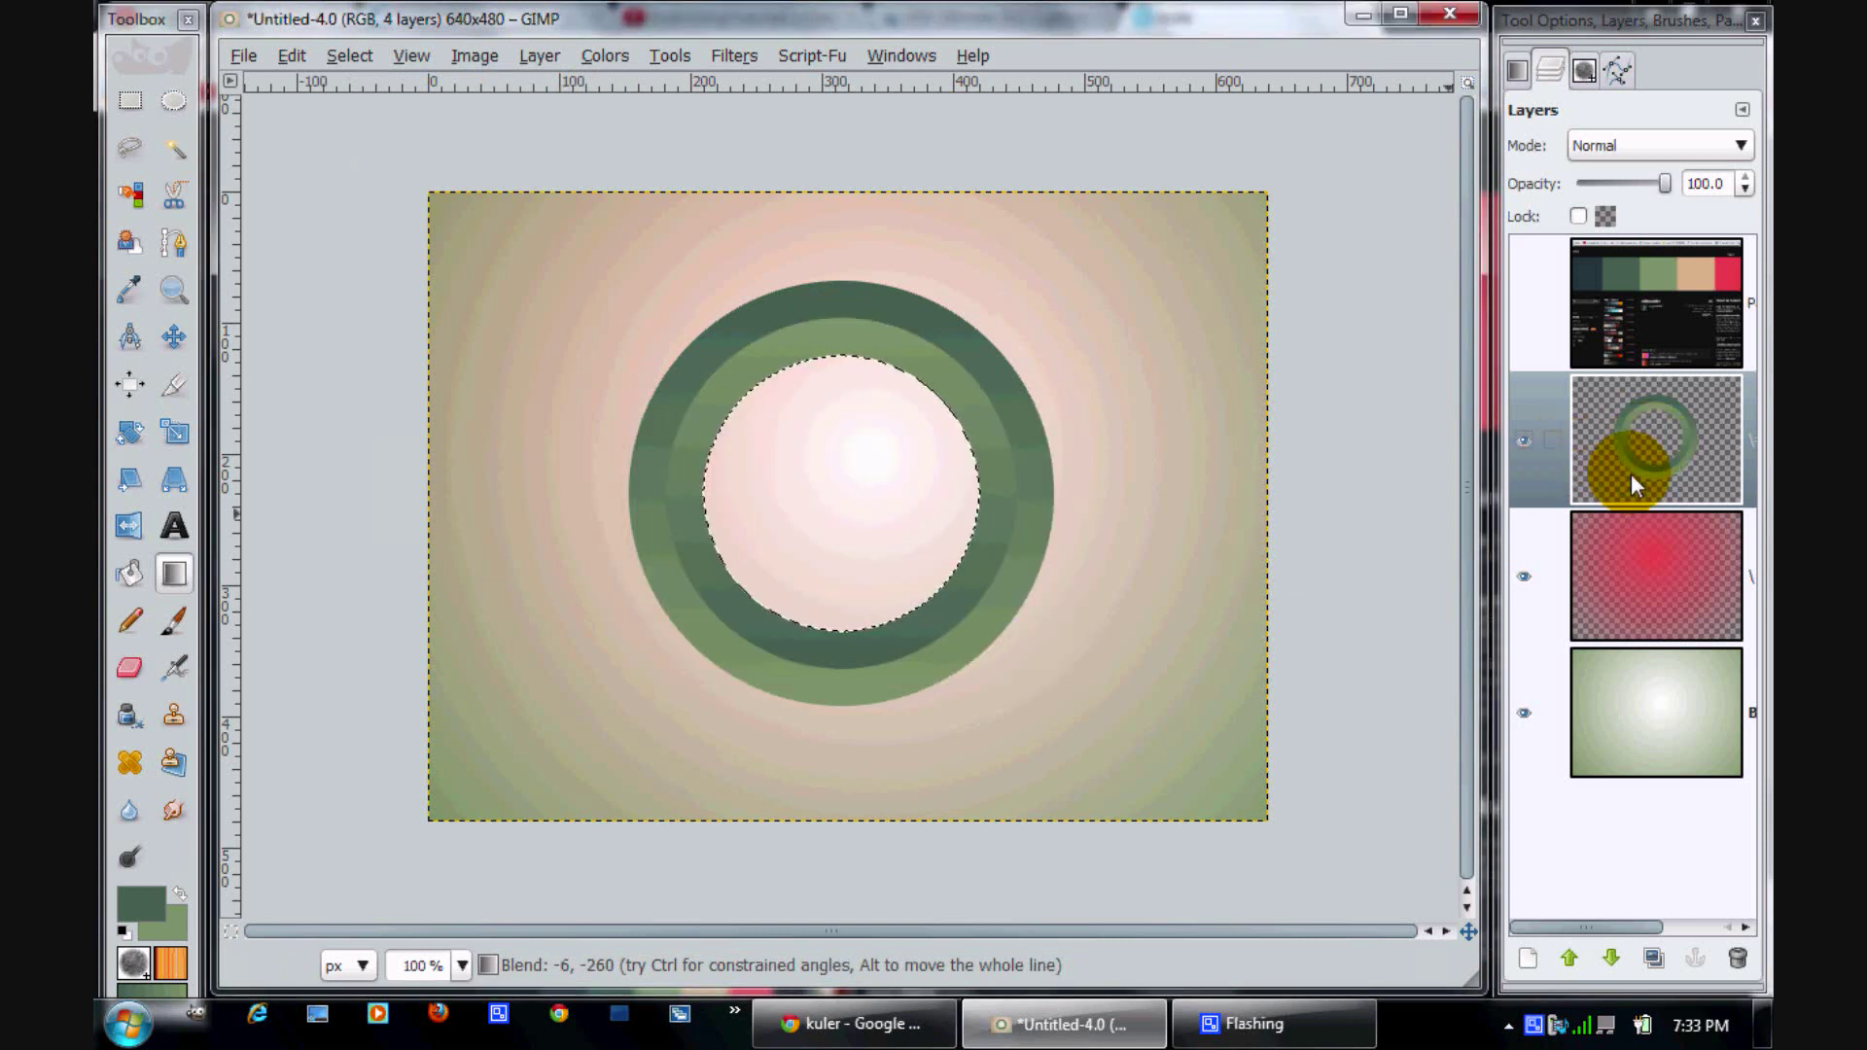
# Add a new 640x480 transparent layer above the ring and pick the dark slate swatch from the palette layer as foreground color
pyautogui.click(1528, 958)
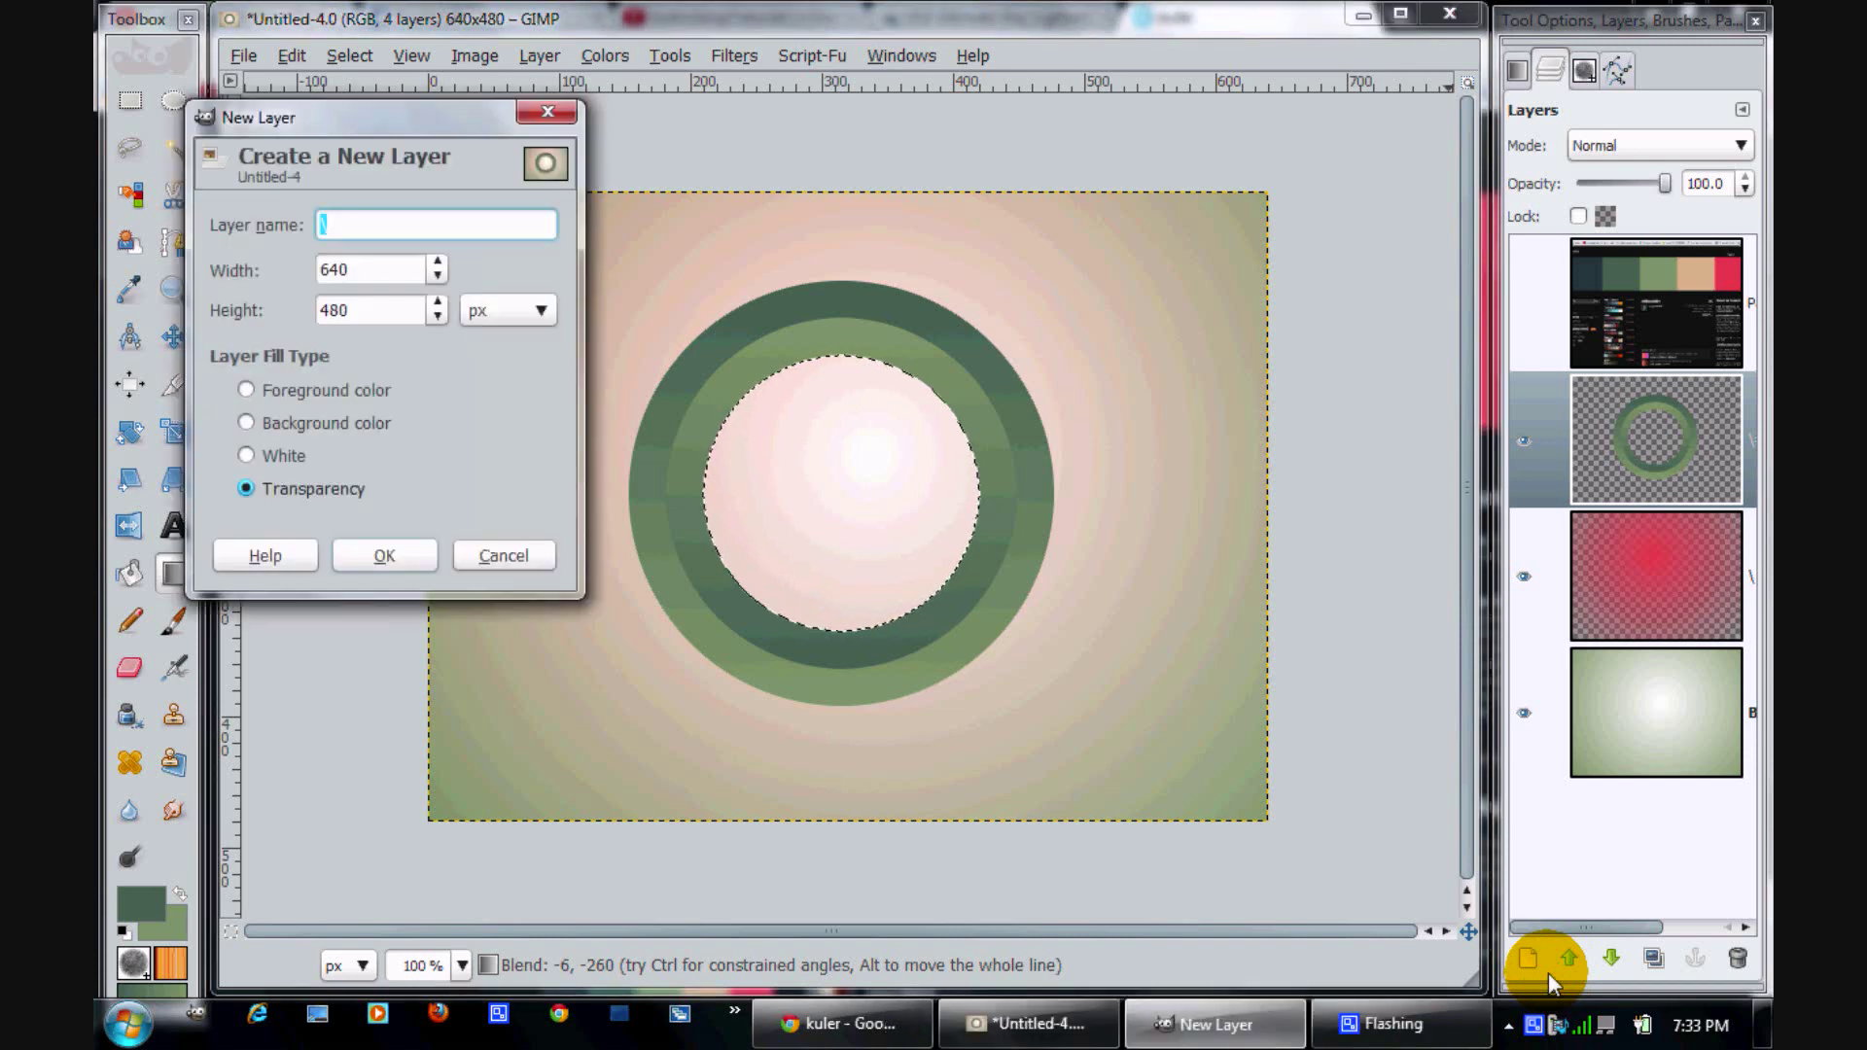
pyautogui.press('Return')
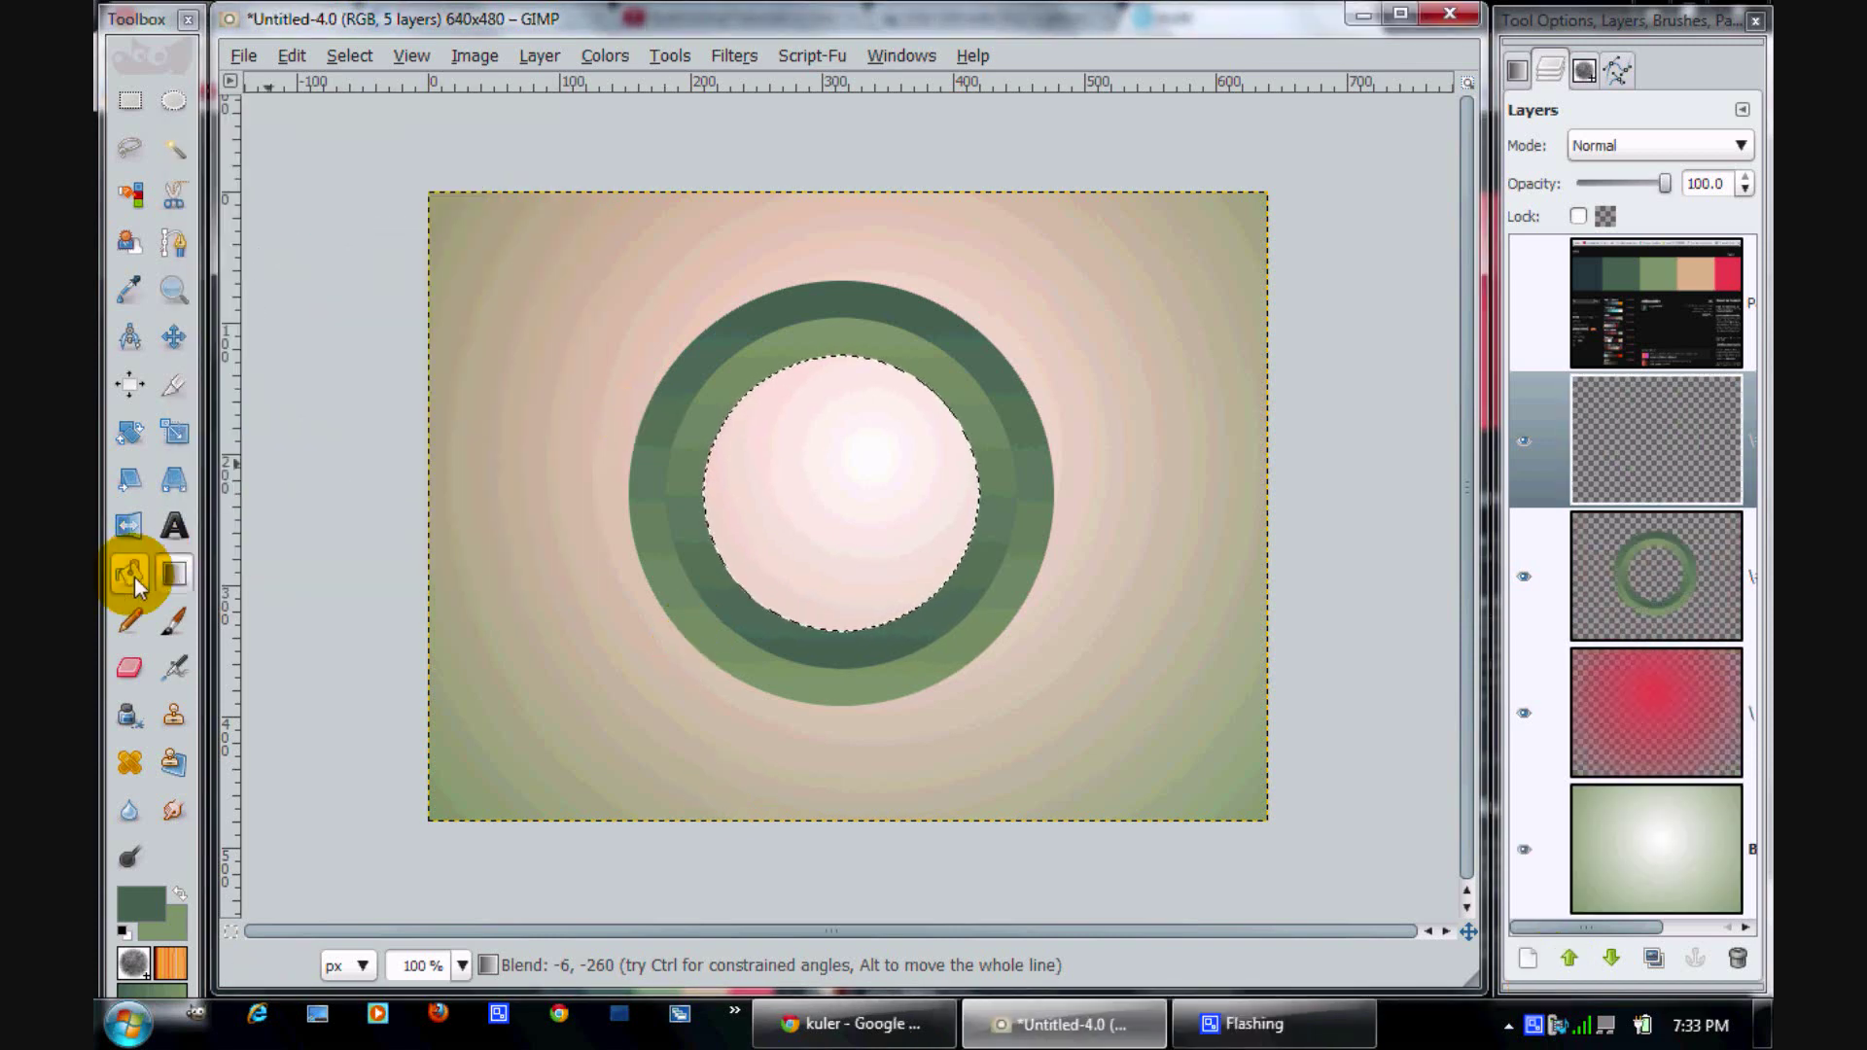
pyautogui.click(130, 289)
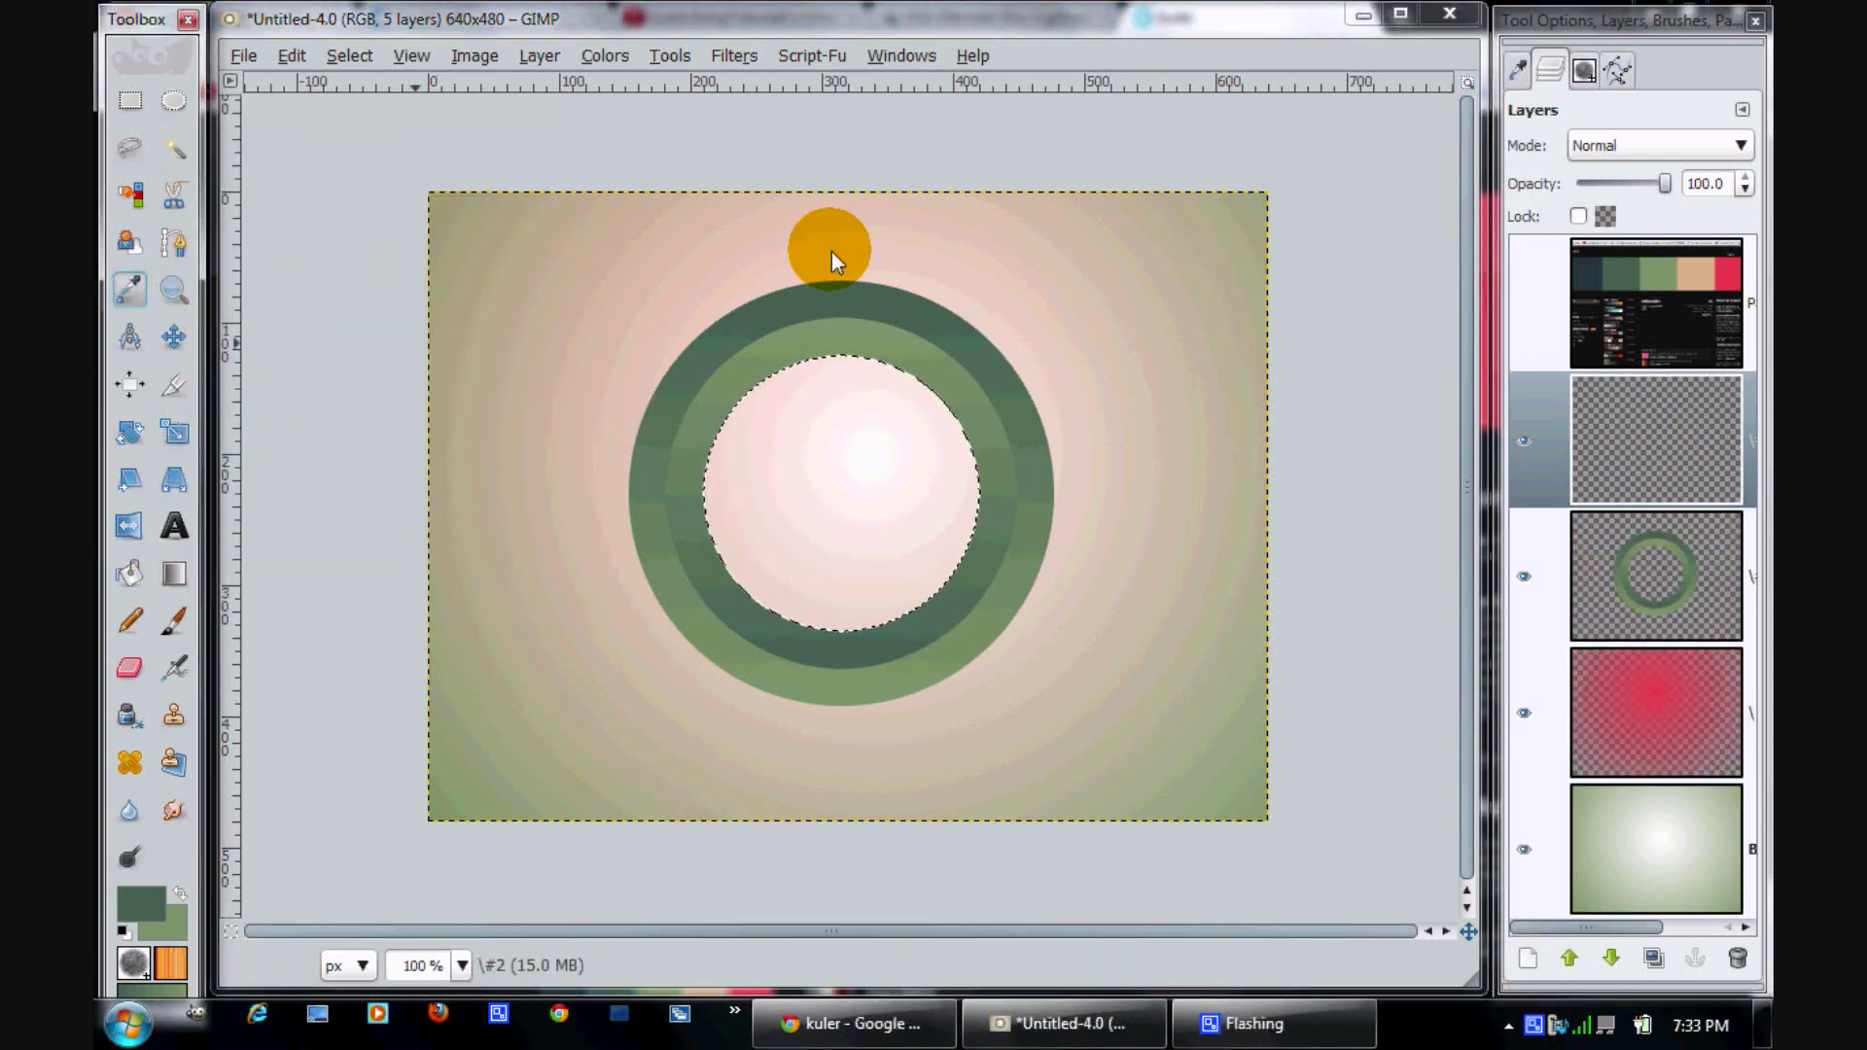
pyautogui.click(1660, 318)
pyautogui.click(418, 375)
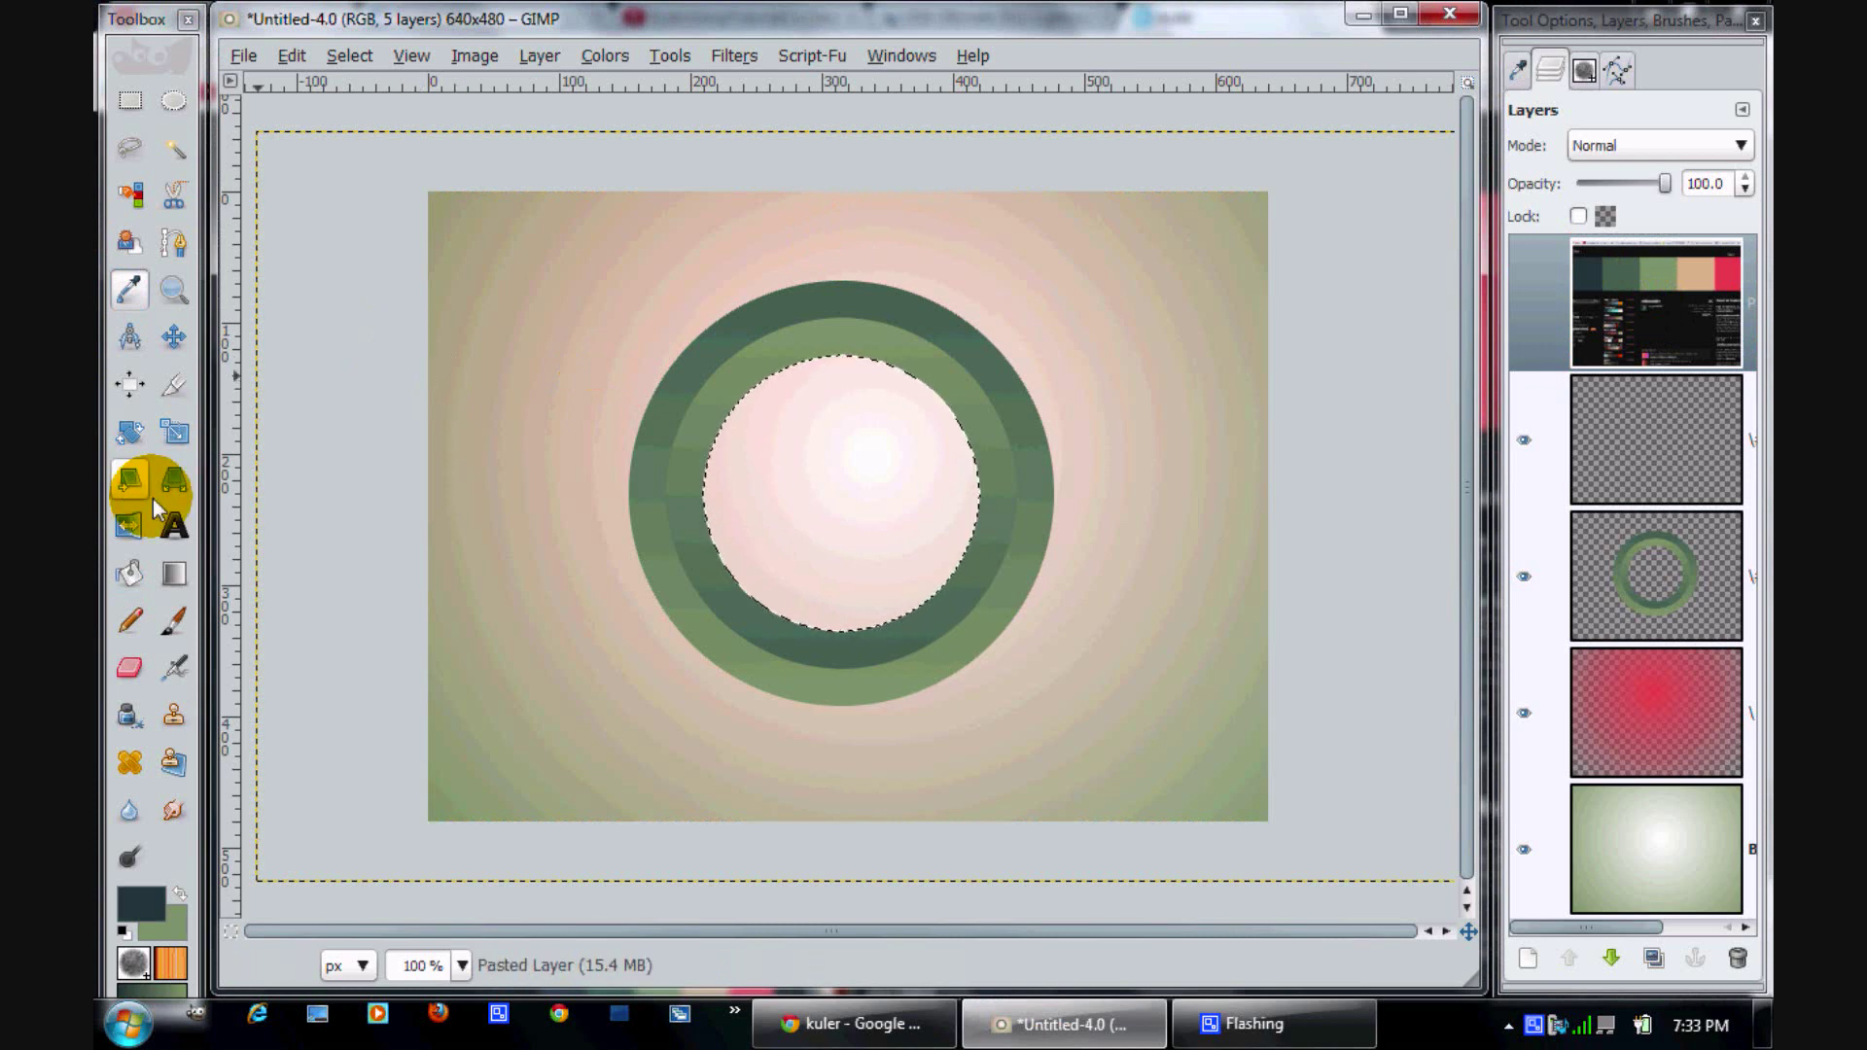
# Bucket-fill the inner circle selection with dark slate on the new empty layer and clear the selection
pyautogui.click(126, 575)
pyautogui.click(1620, 438)
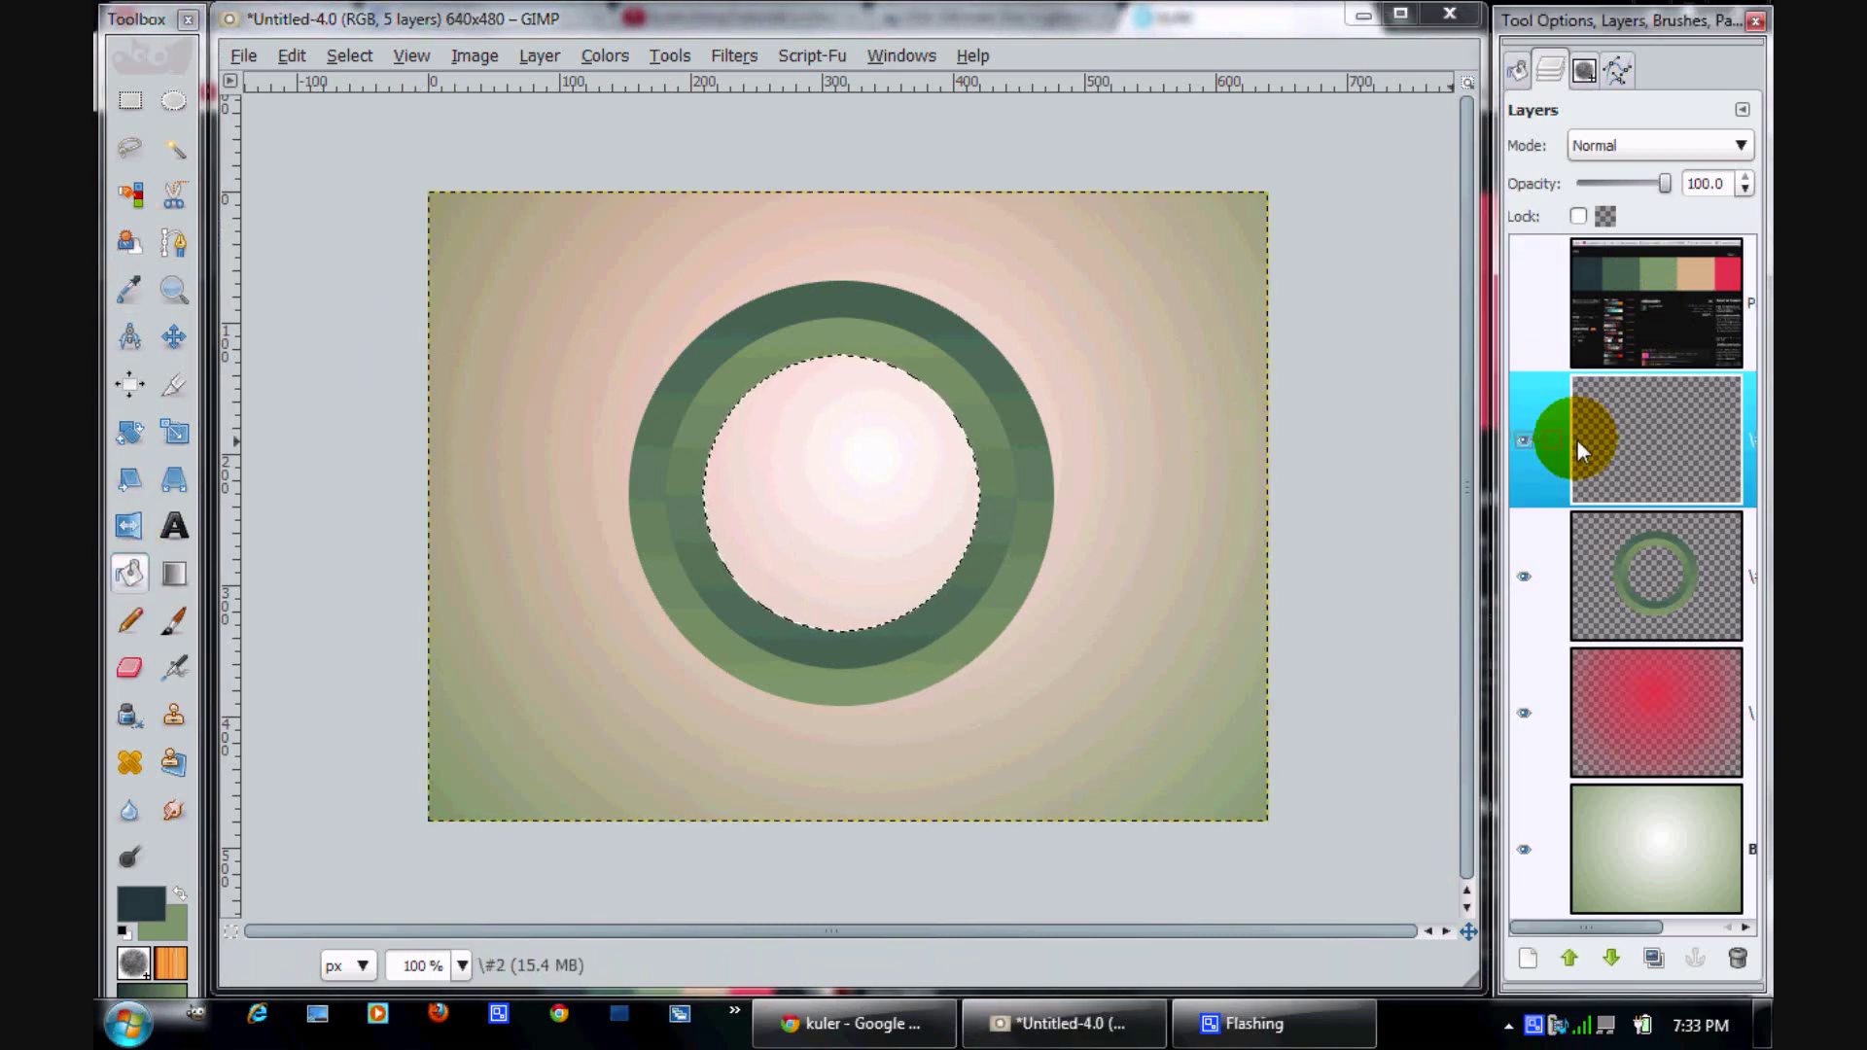
pyautogui.click(840, 471)
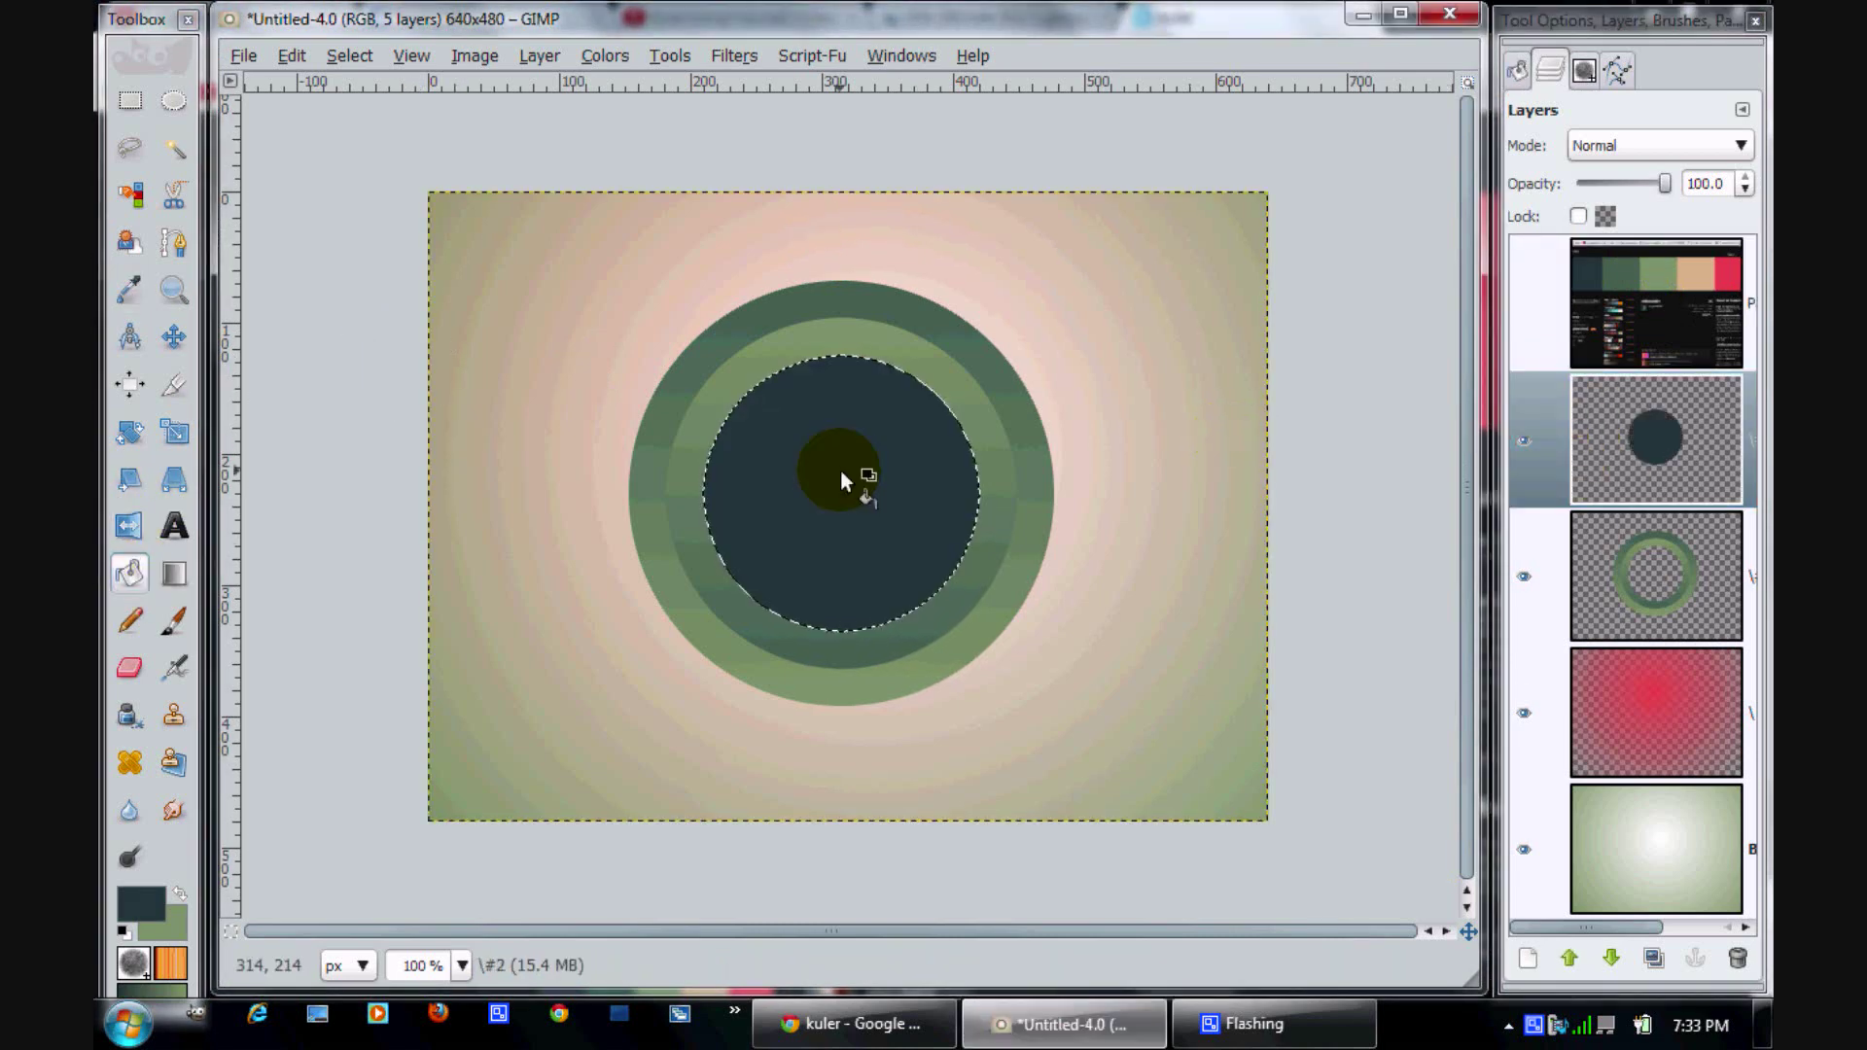
pyautogui.click(349, 56)
pyautogui.click(401, 113)
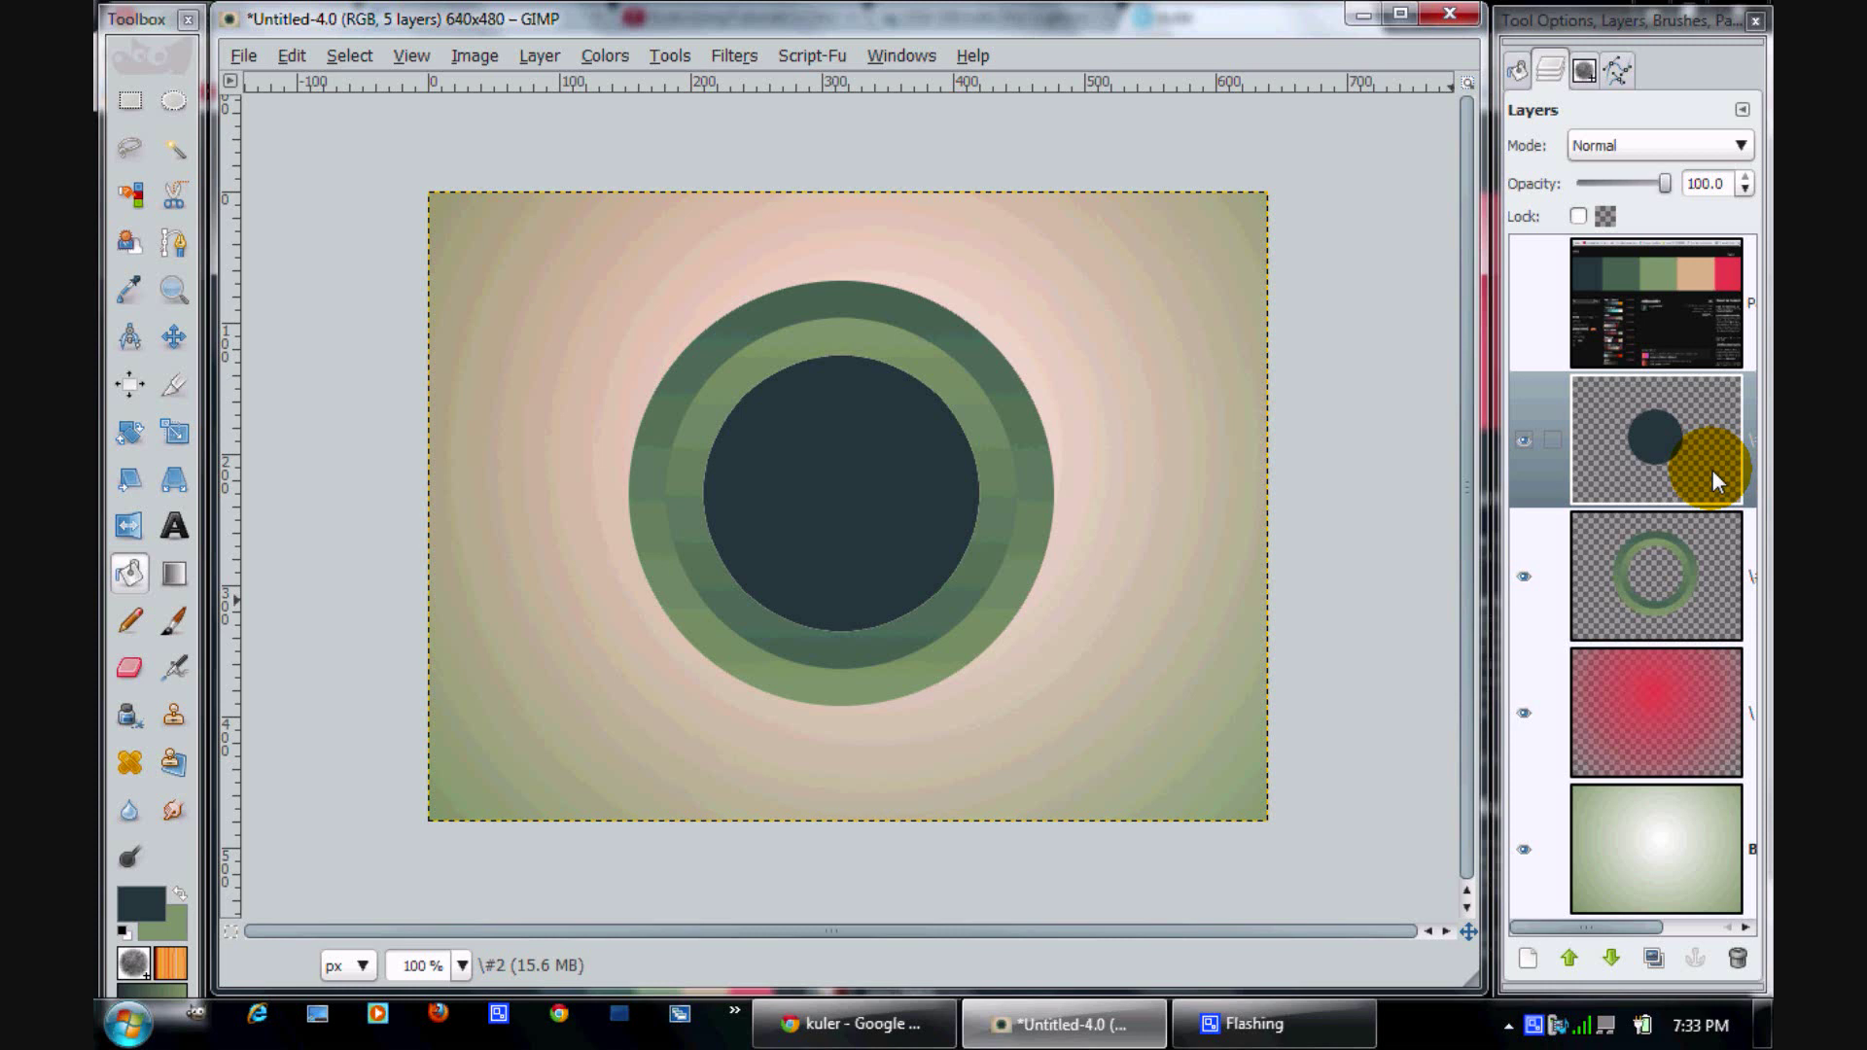
# Make the green ring layer active, choose the Paintbrush and display the available brushes
pyautogui.click(1730, 536)
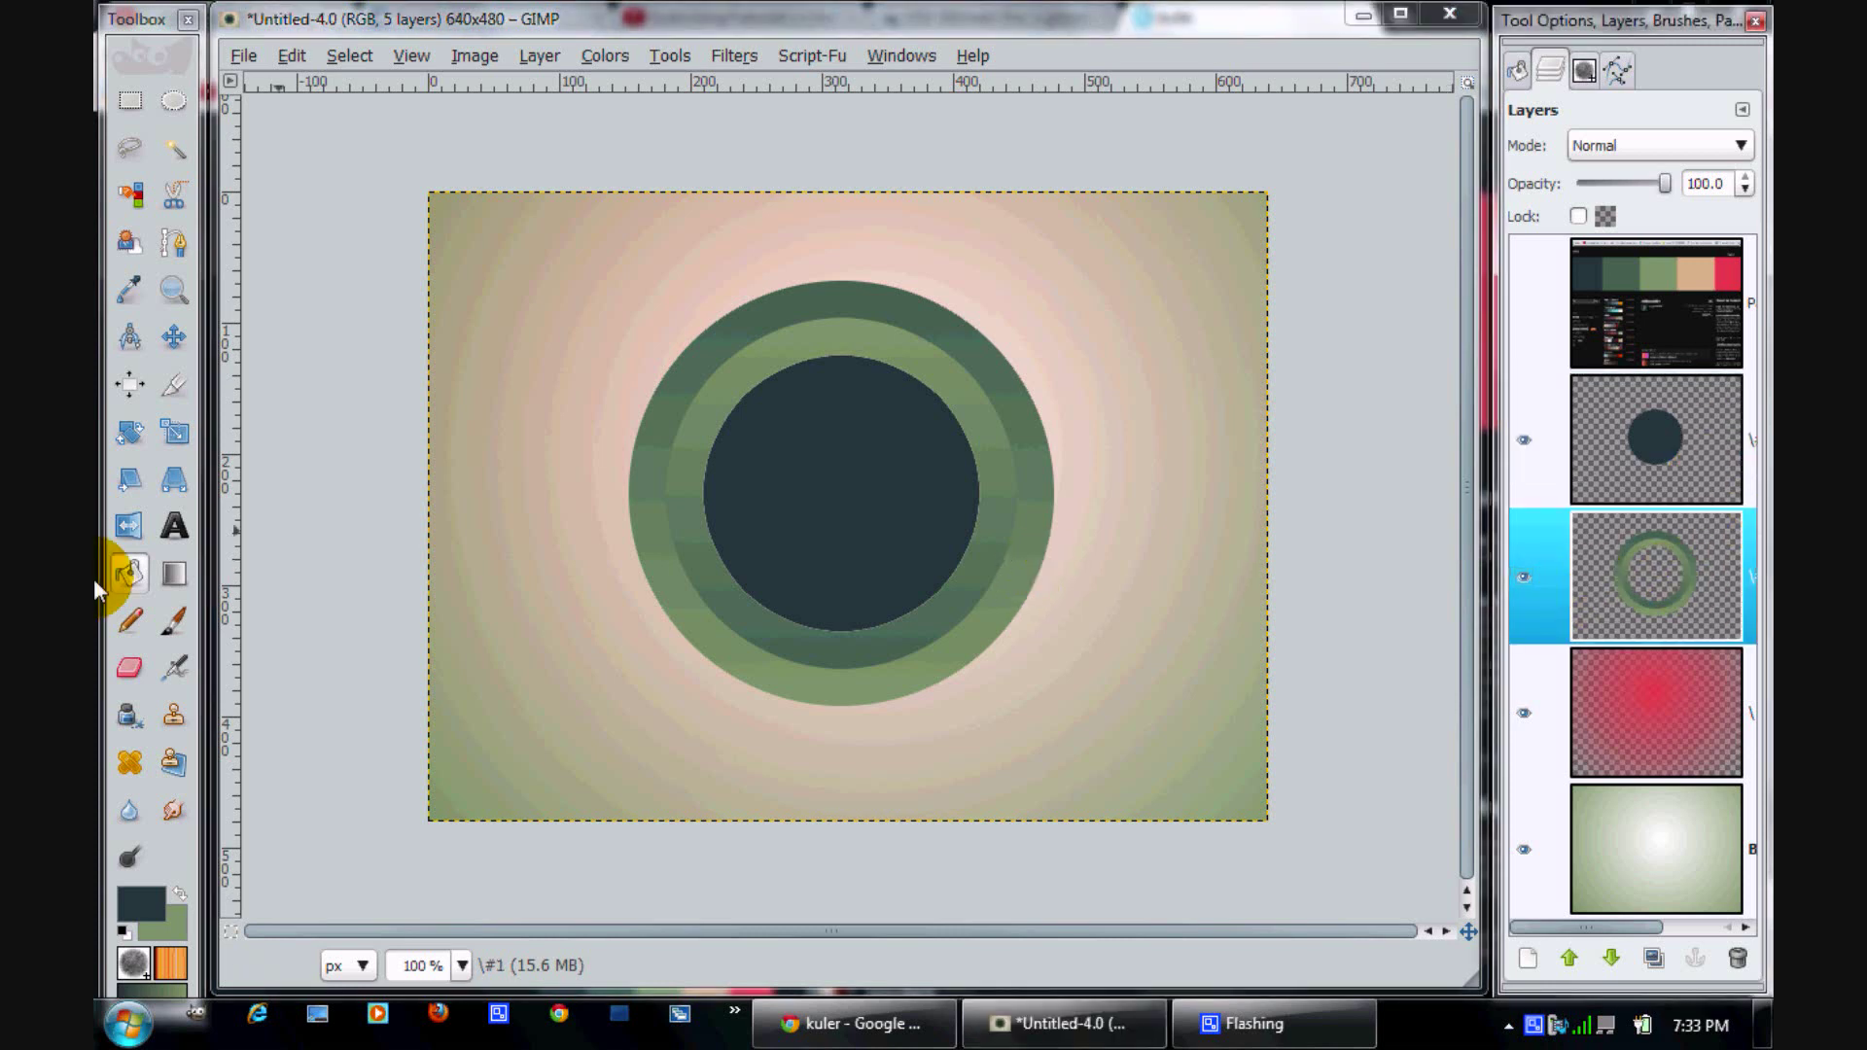
pyautogui.click(173, 621)
pyautogui.click(1528, 70)
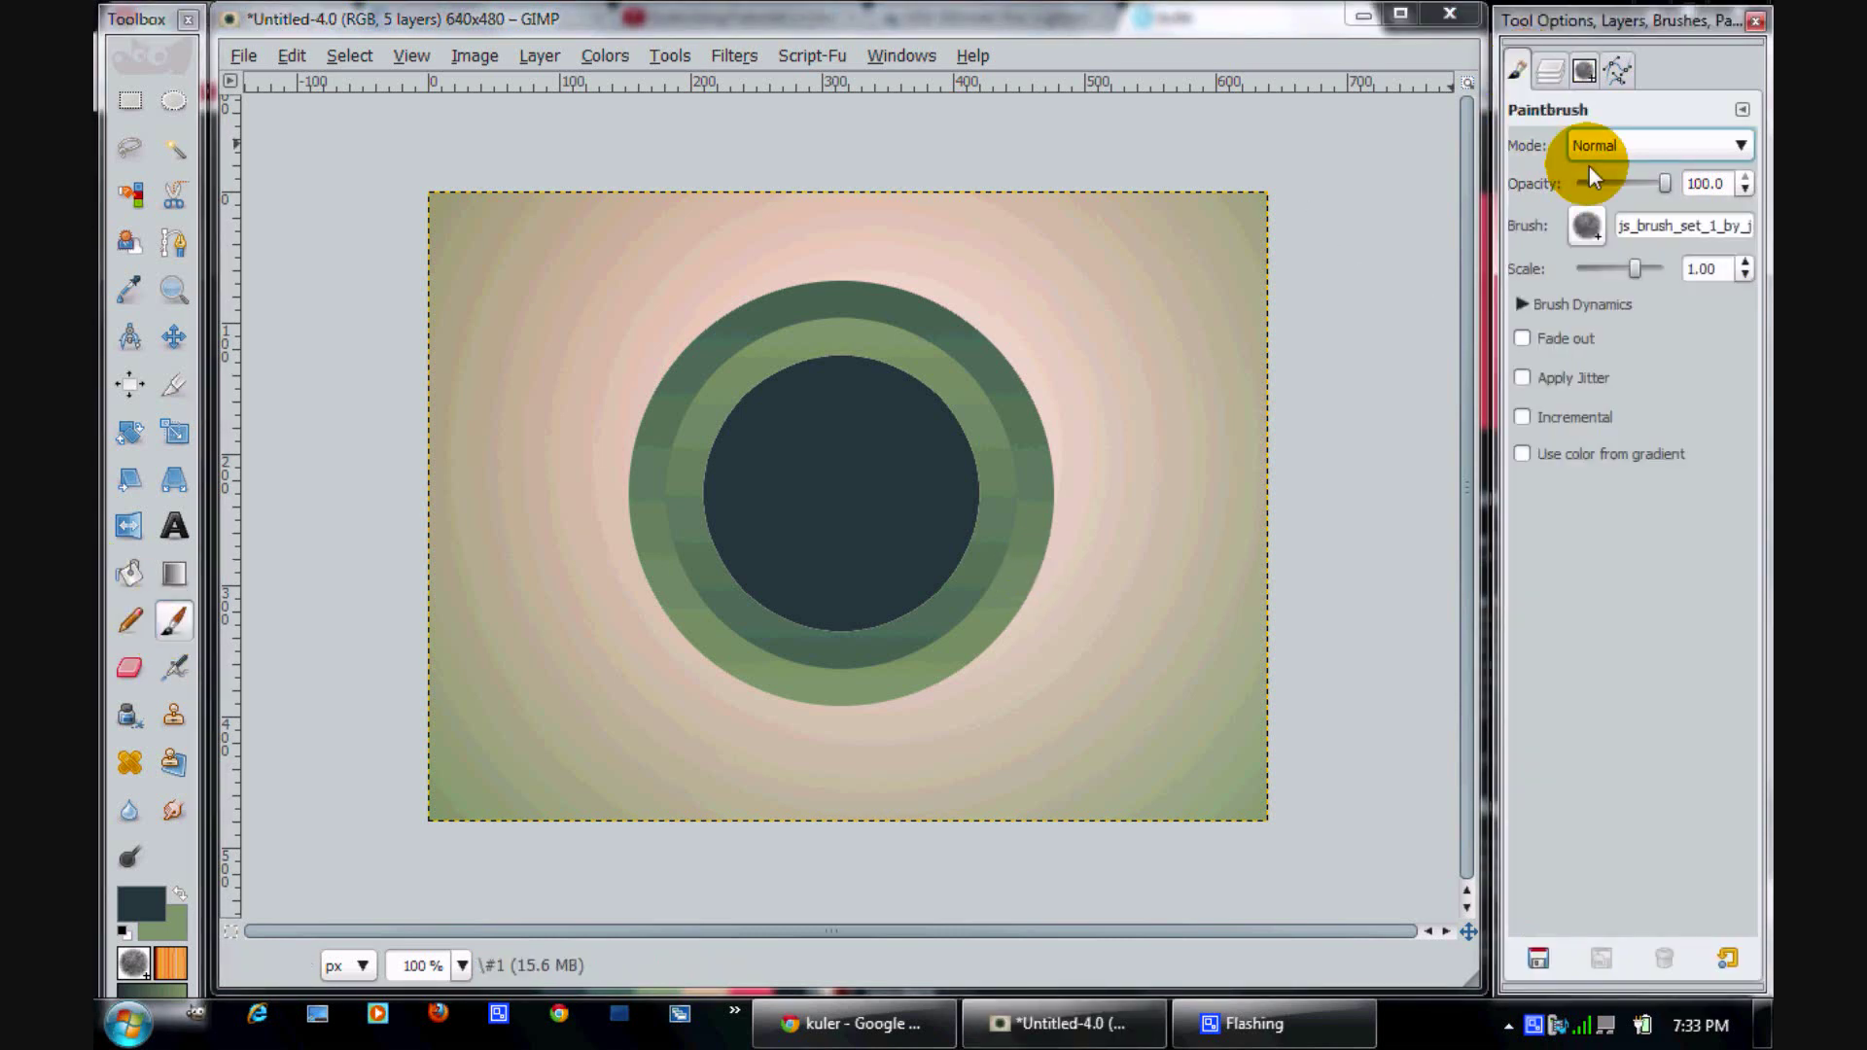
pyautogui.click(1579, 84)
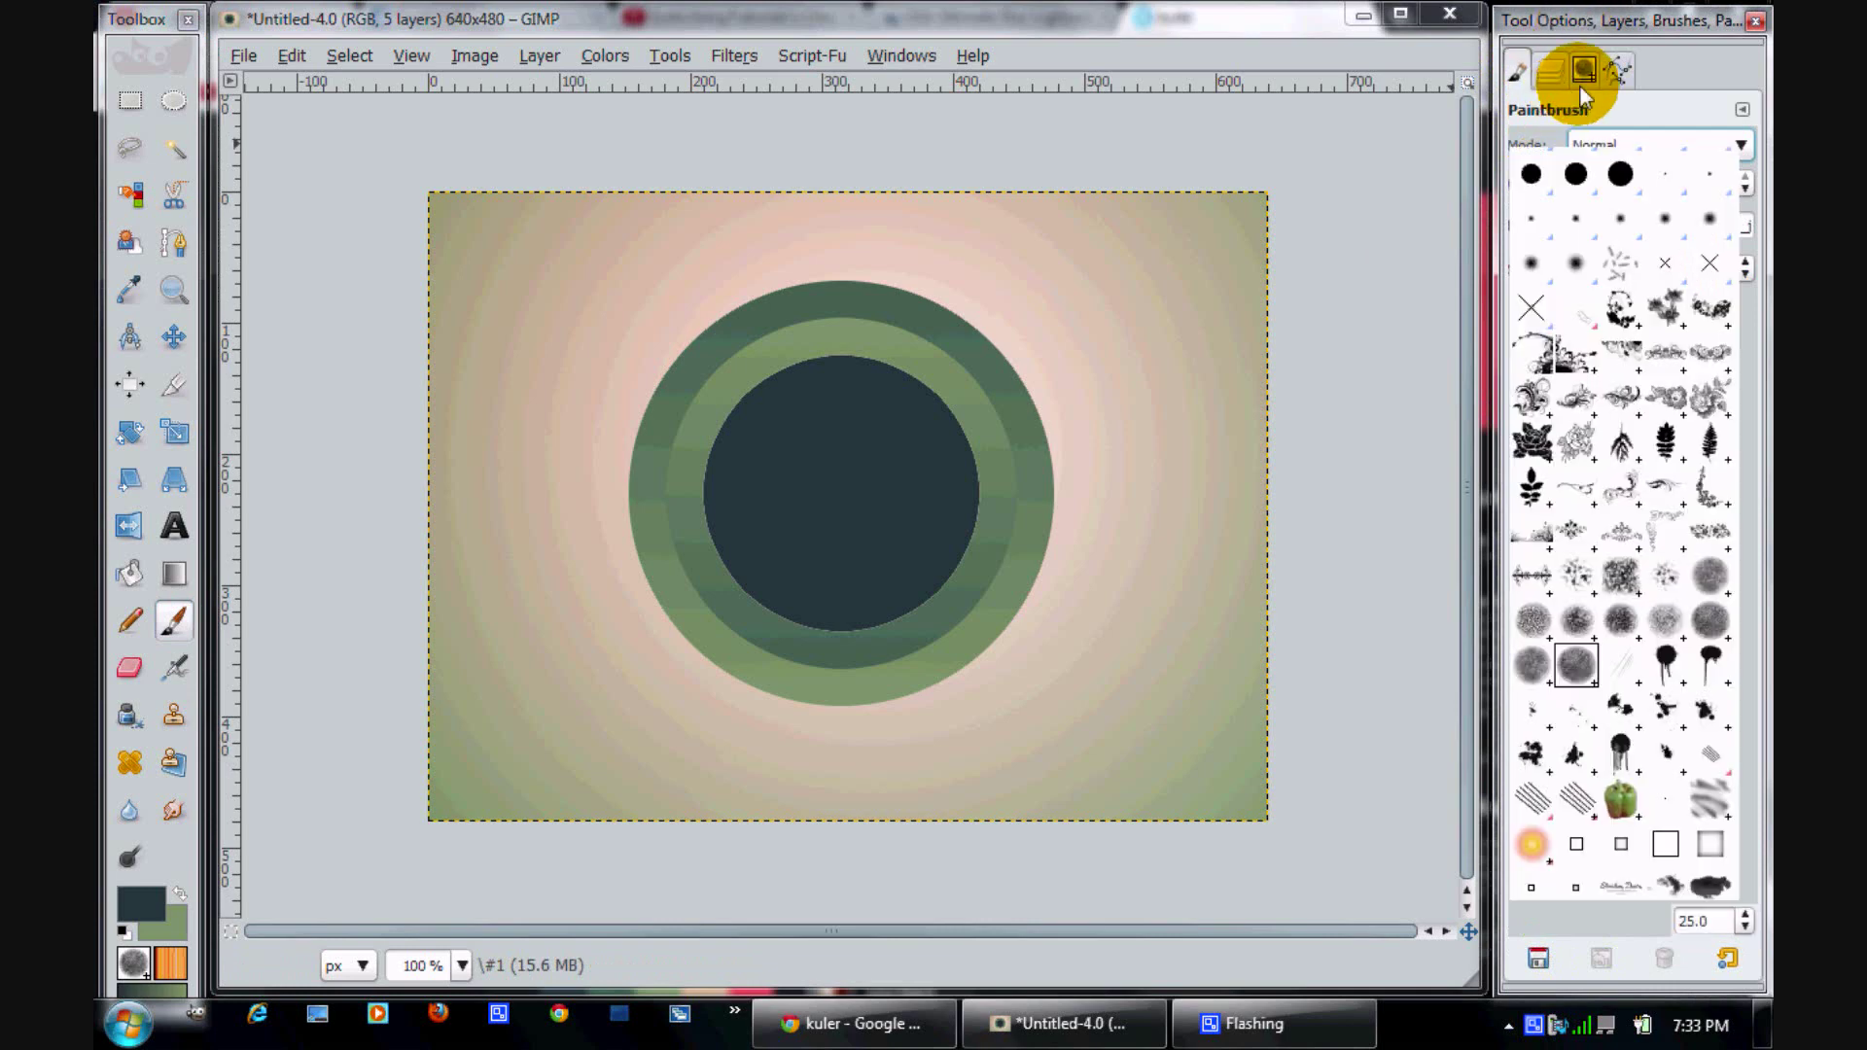
# Switch to Chrome, view the Interface Tutorials YouTube channel in a new tab, close it and return to GIMP
pyautogui.click(860, 1036)
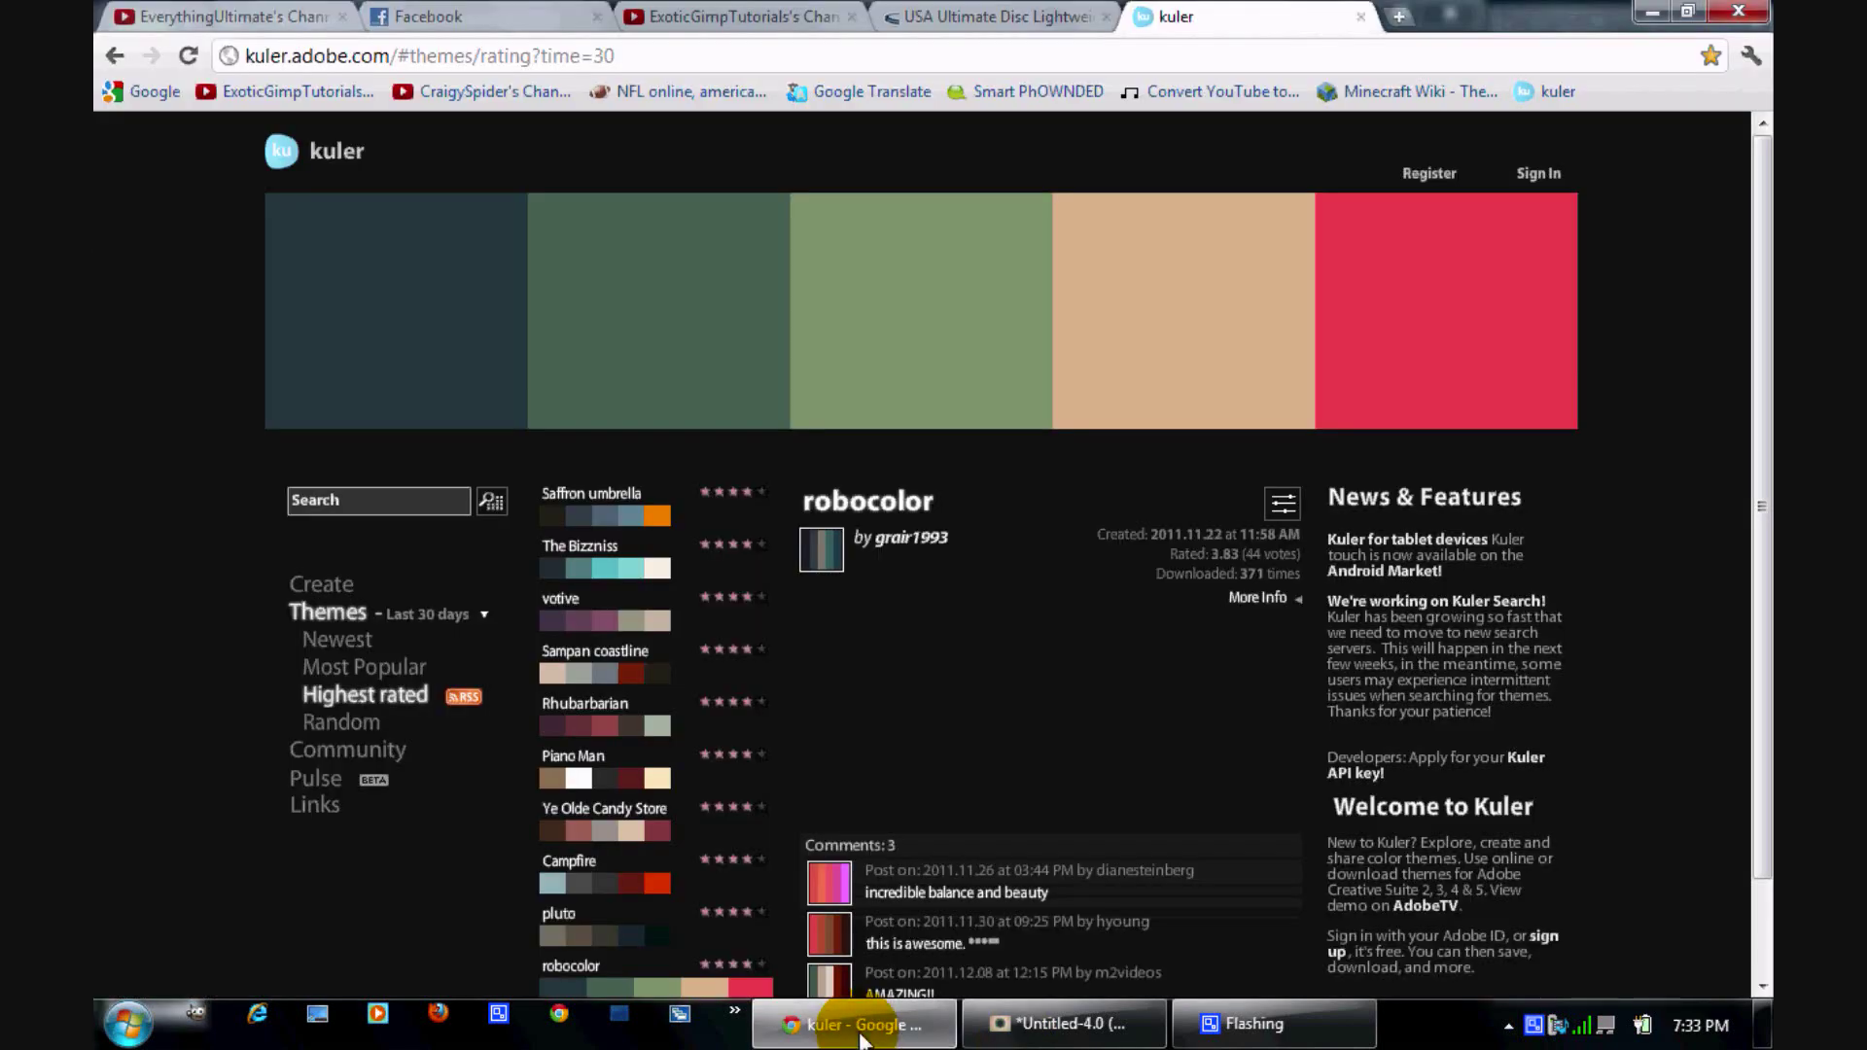
pyautogui.click(1409, 17)
pyautogui.click(445, 97)
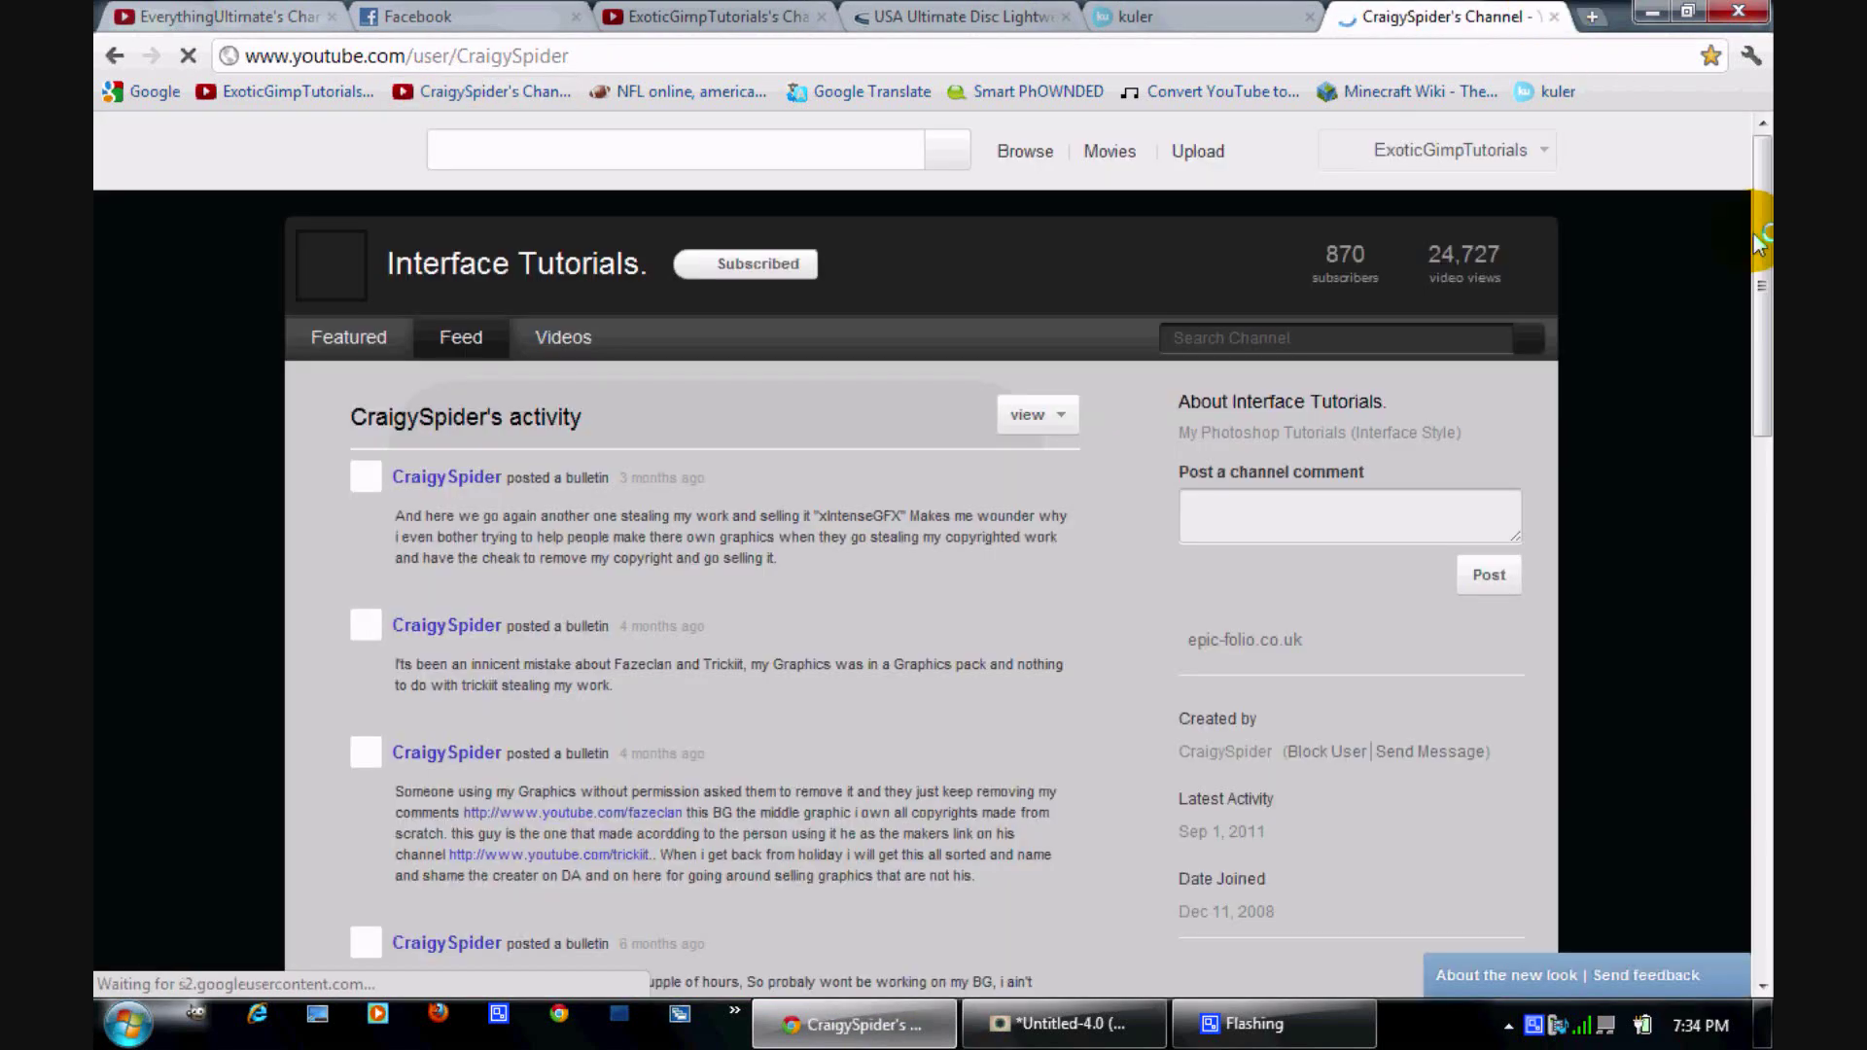
pyautogui.moveTo(1764, 235); pyautogui.dragTo(1763, 290)
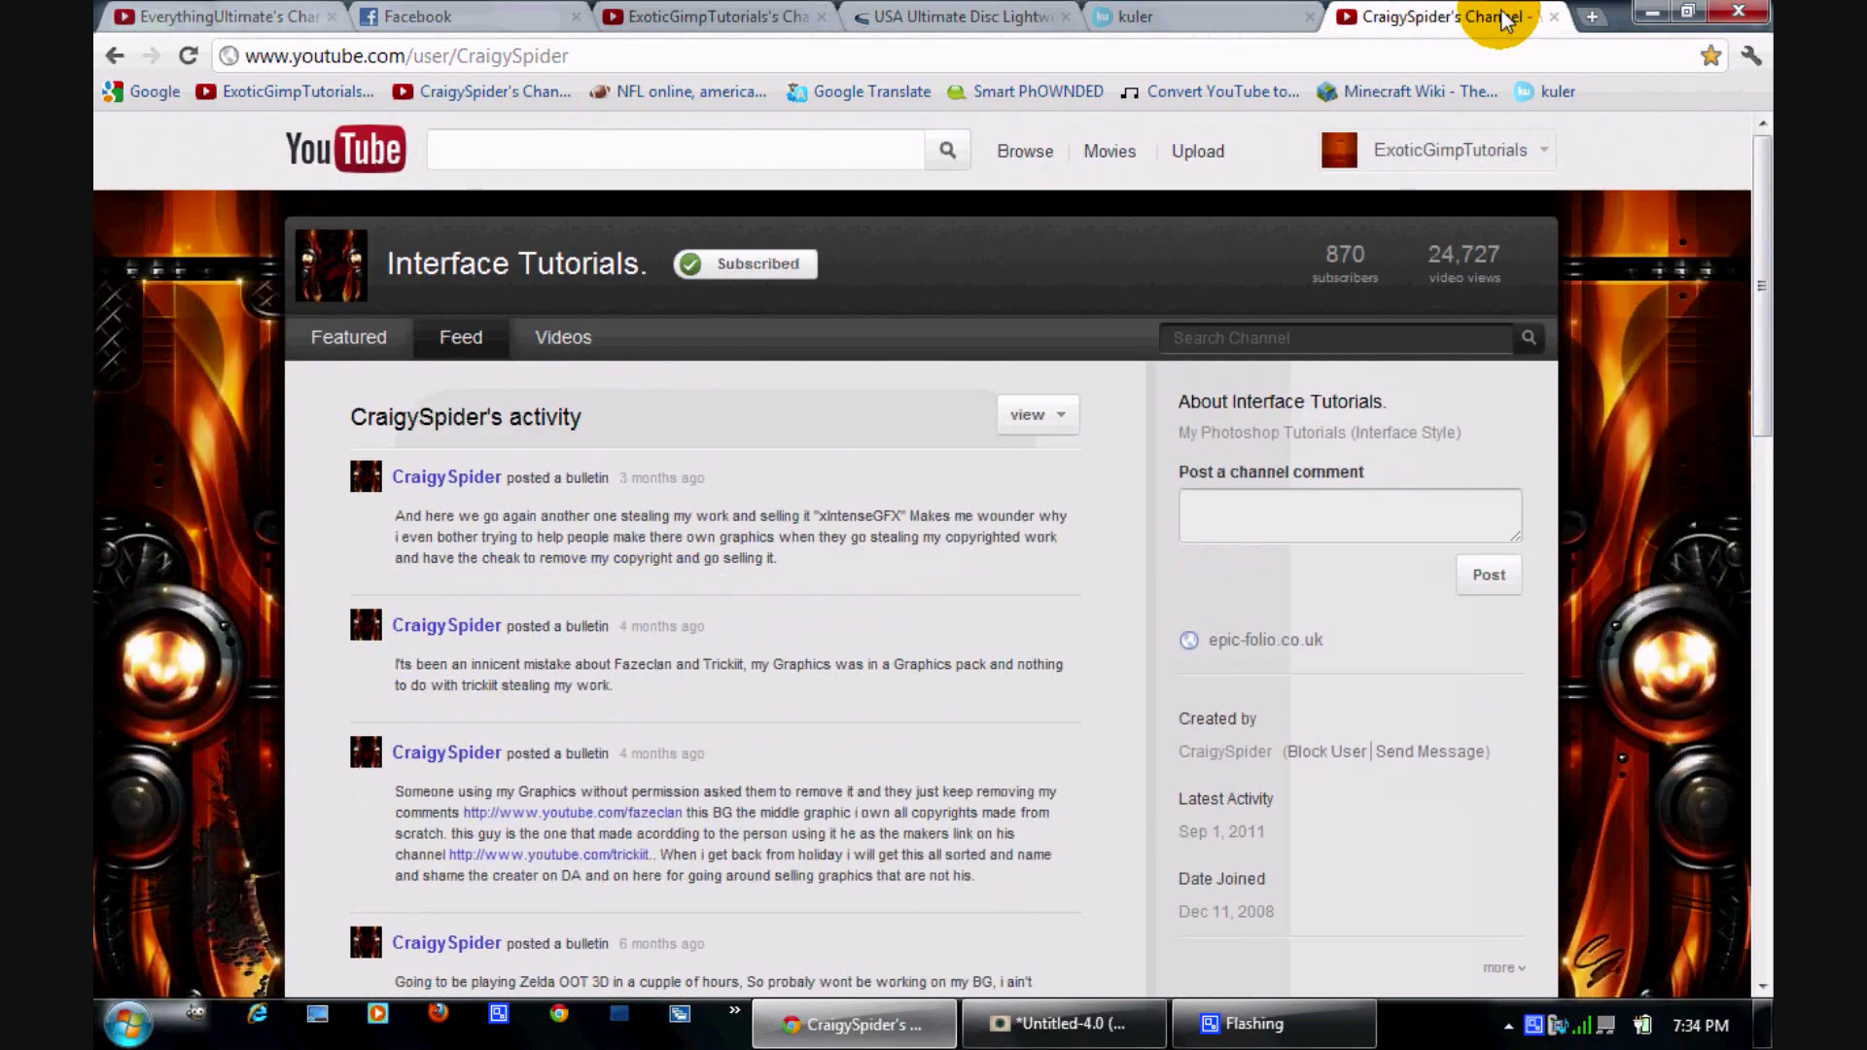
pyautogui.click(1554, 18)
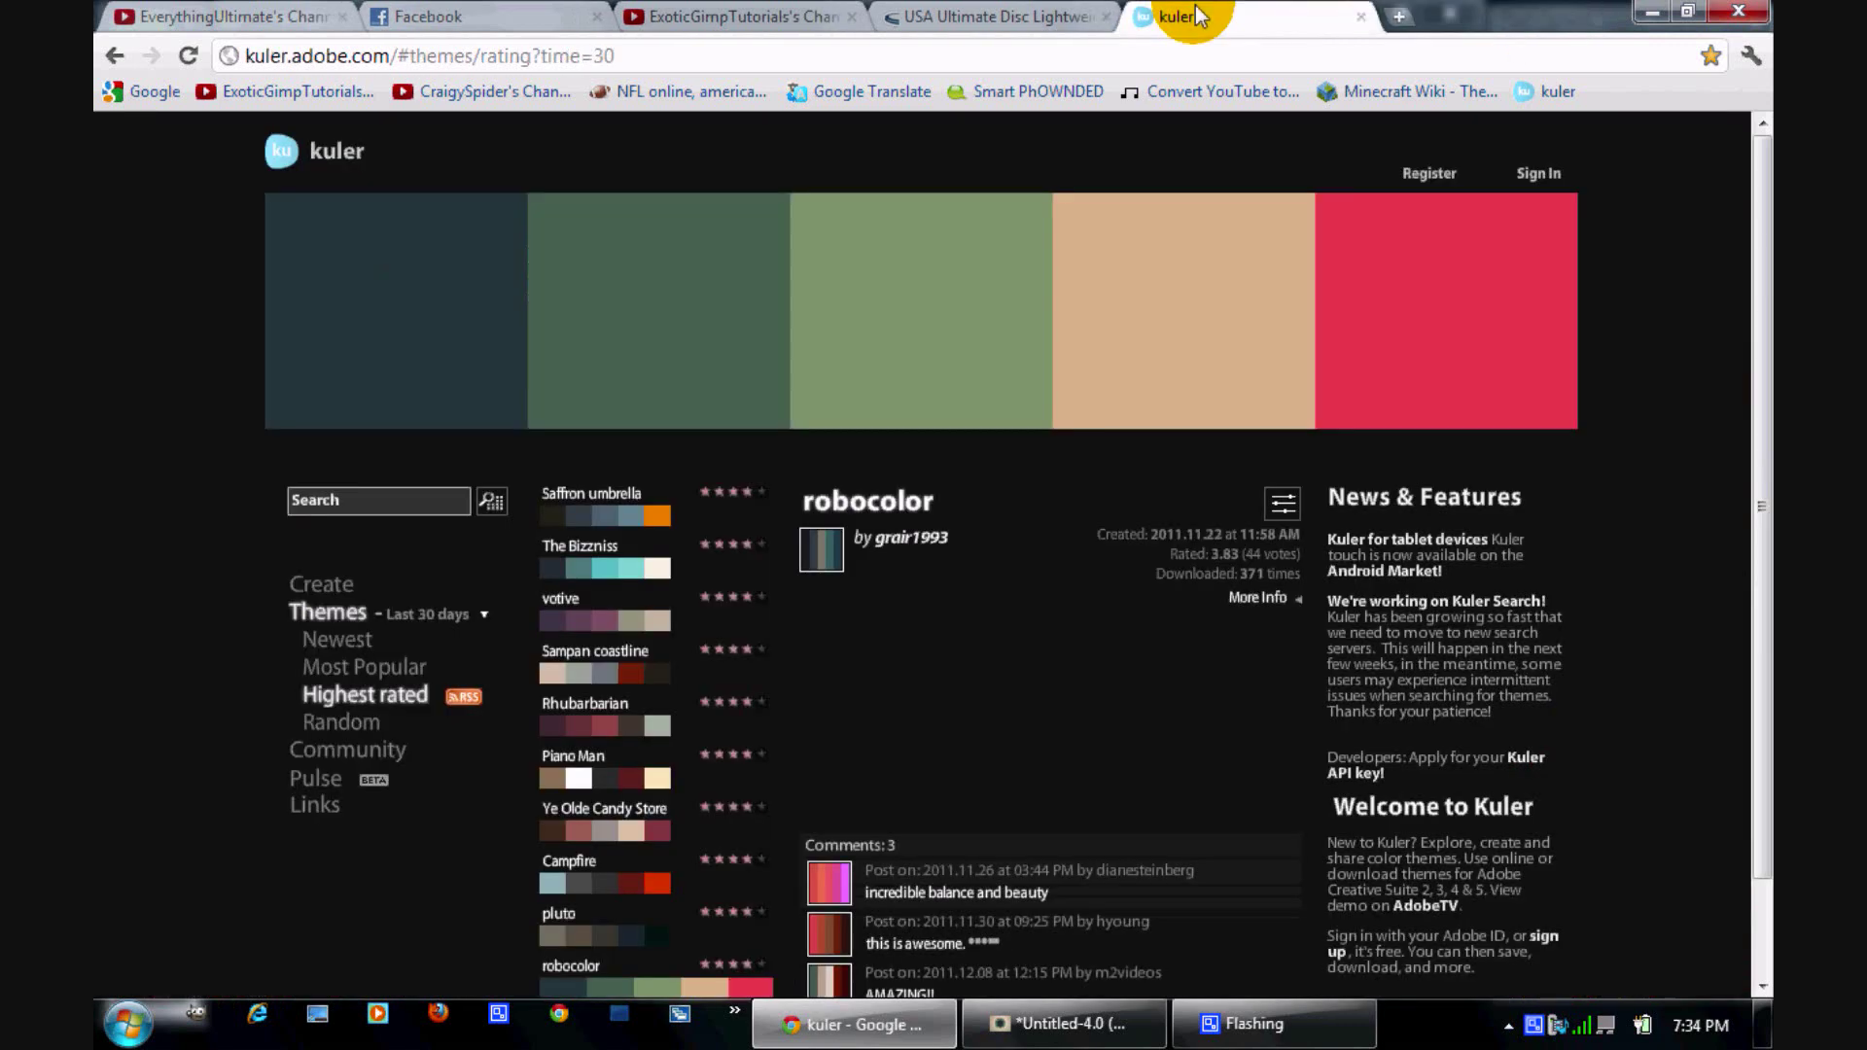
pyautogui.click(1031, 1037)
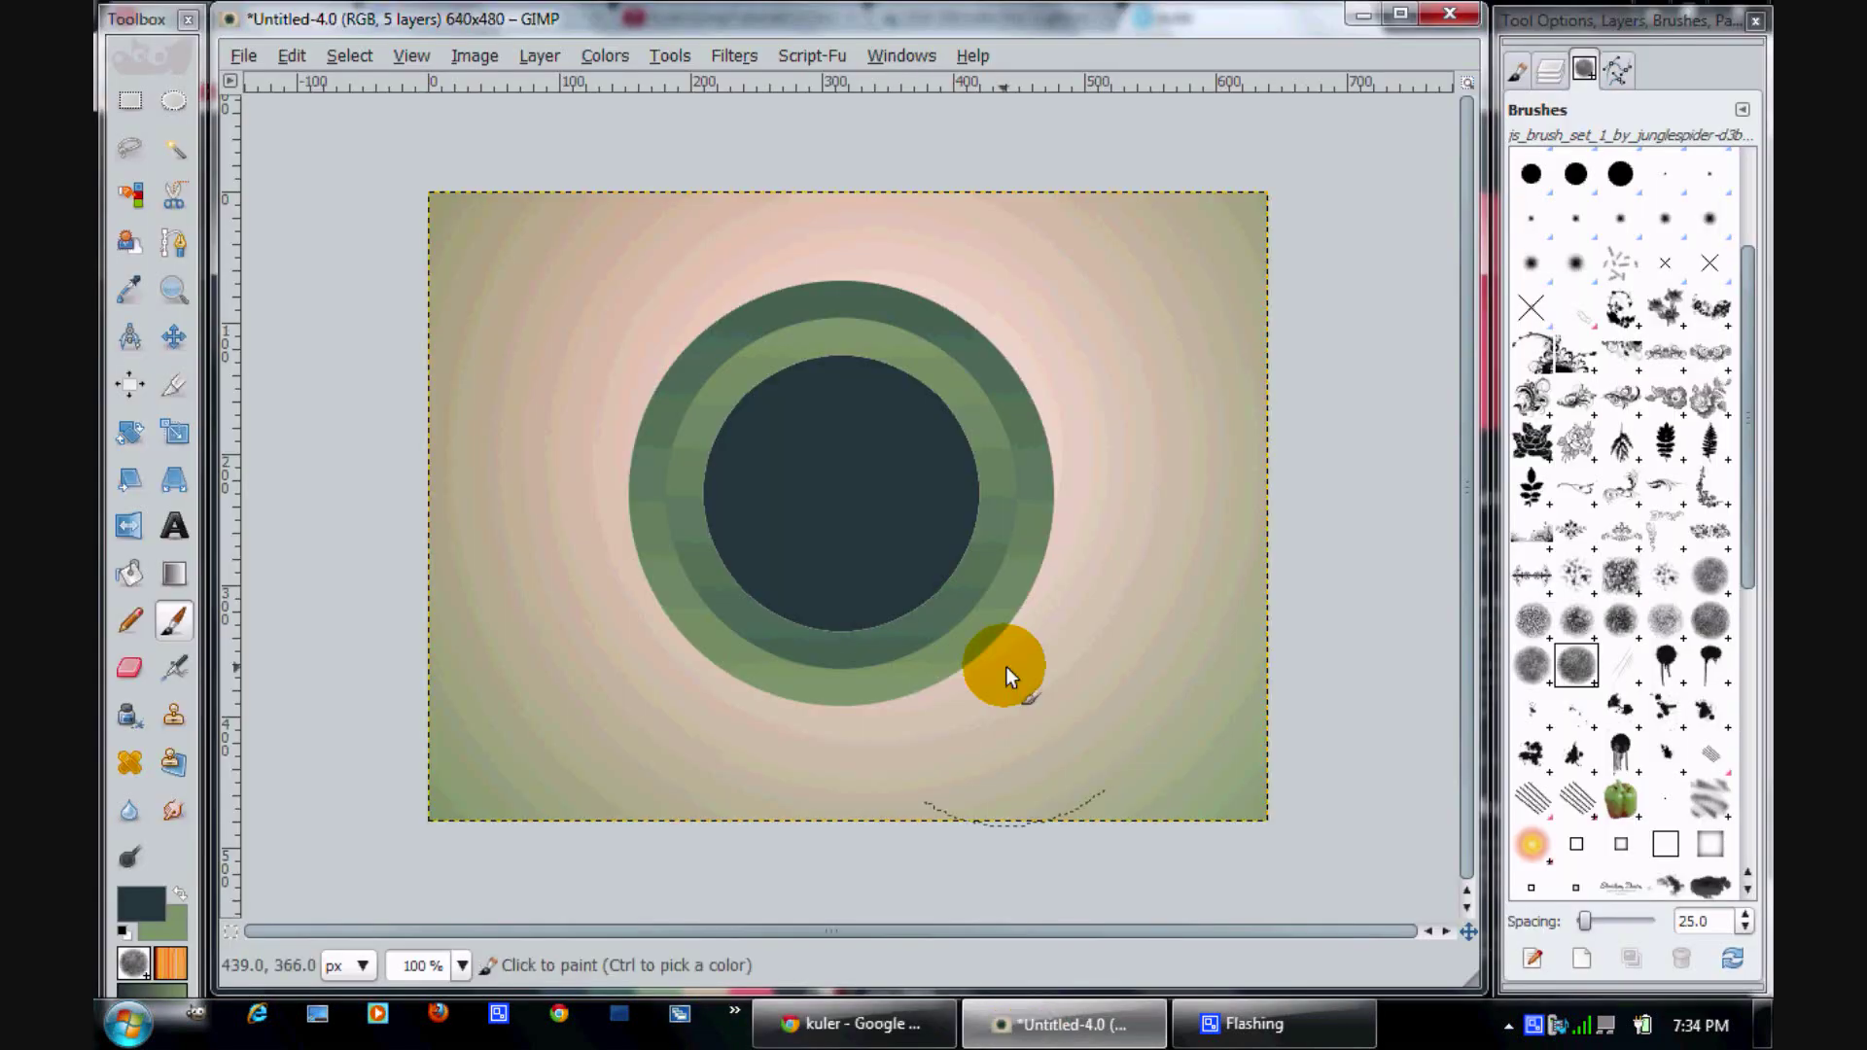
# Turn the green ring layer's alpha into a selection and add a new transparent layer directly above it
pyautogui.click(1550, 70)
pyautogui.rightClick(1659, 580)
pyautogui.click(1555, 645)
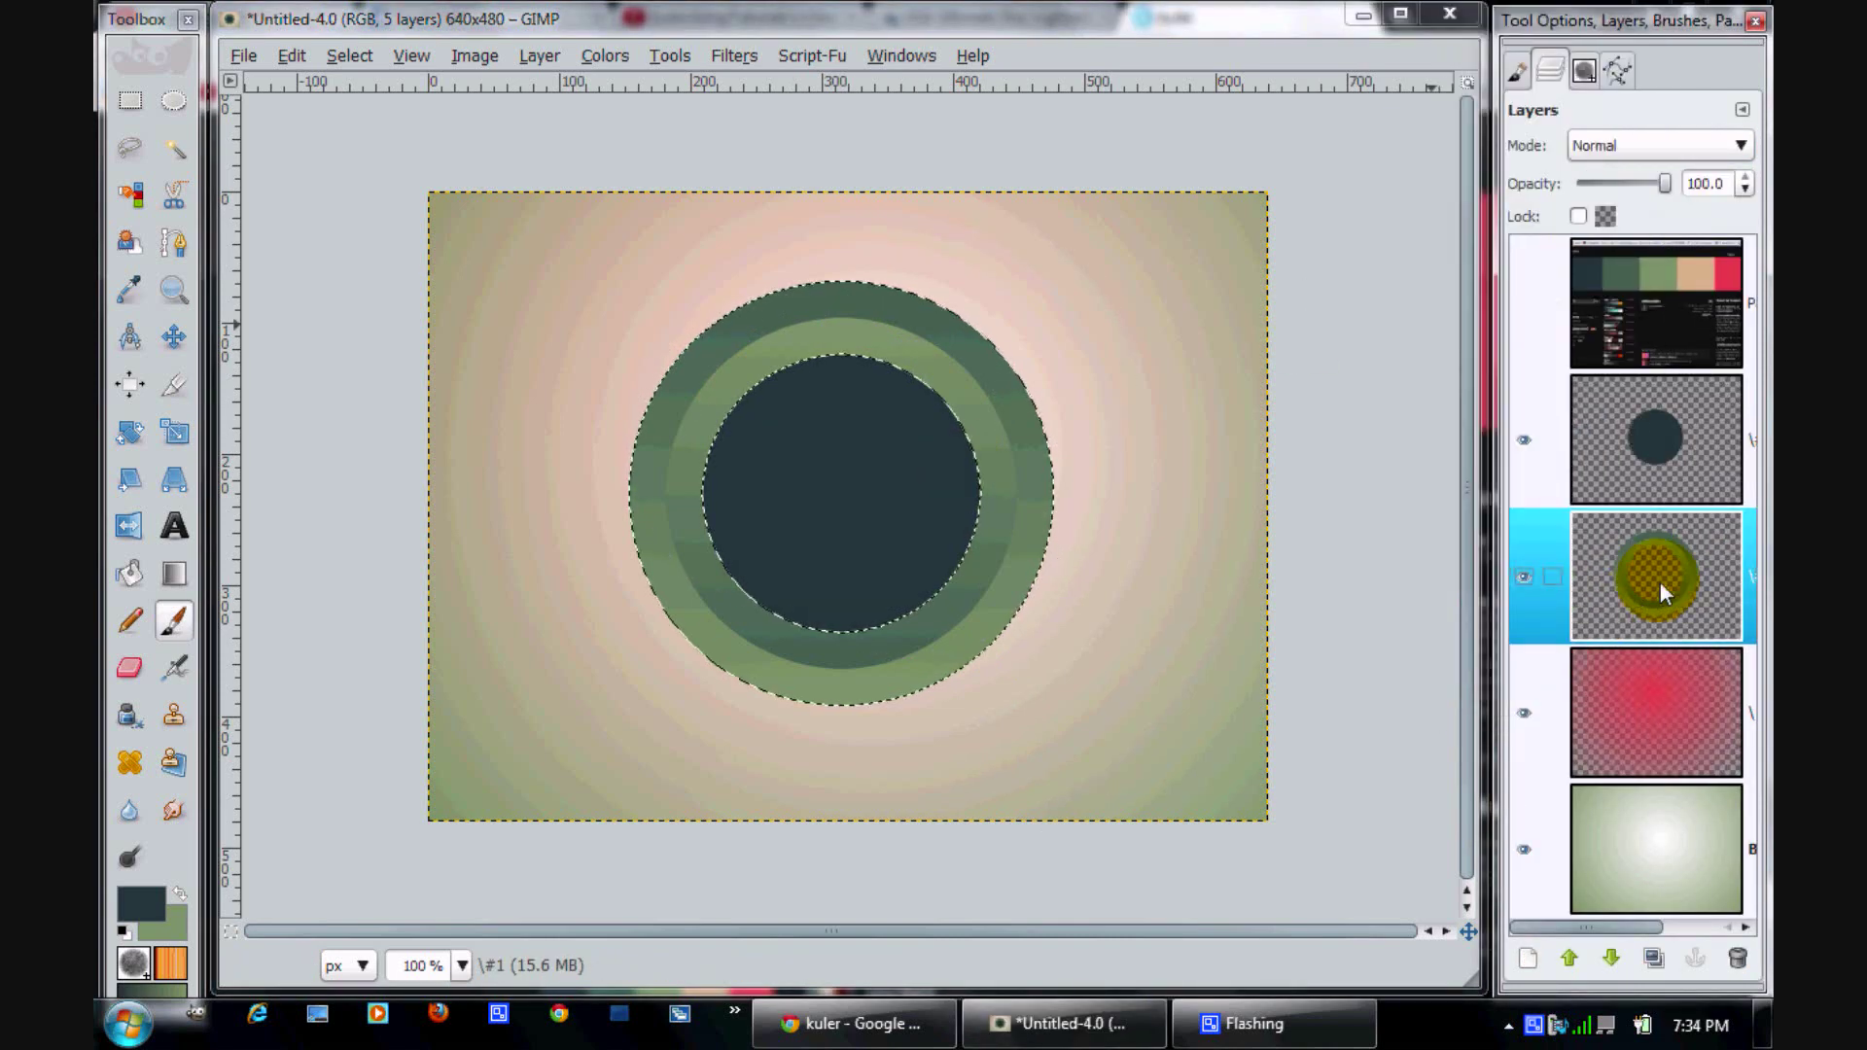
pyautogui.click(1534, 954)
pyautogui.press('Return')
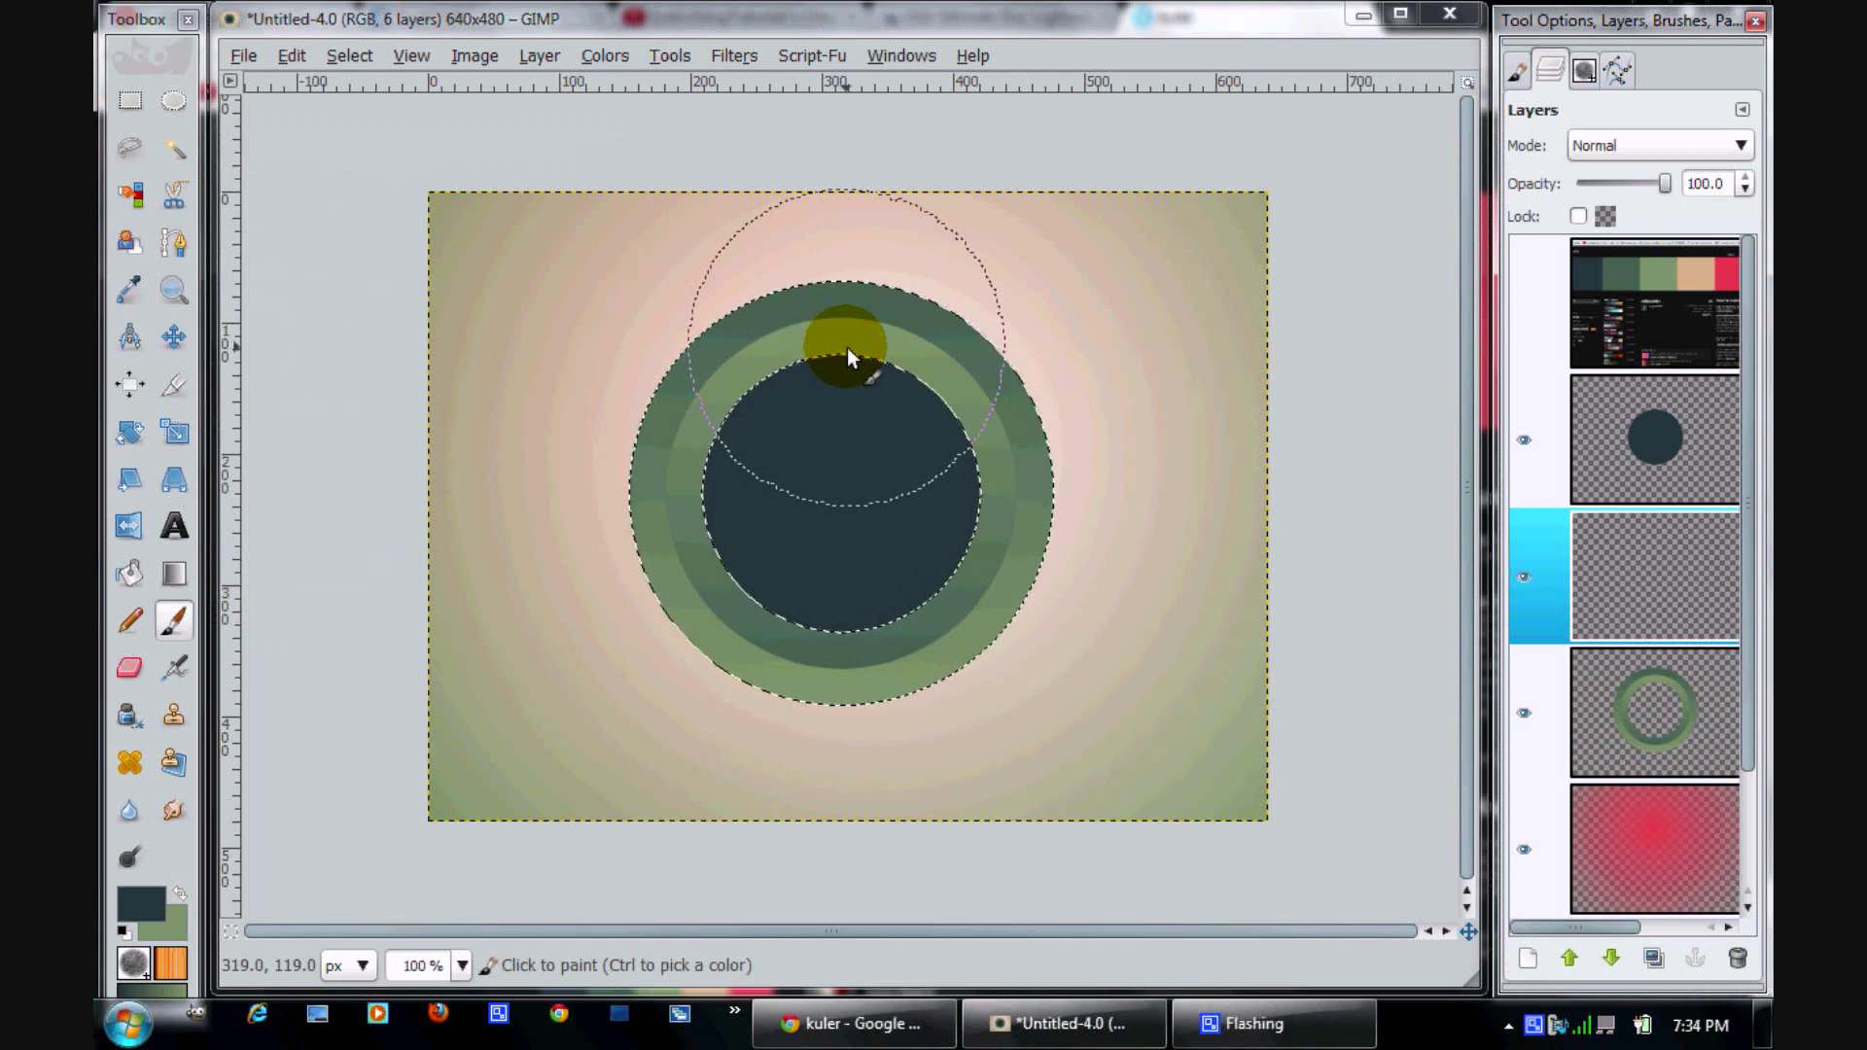
# Paint the whole ring selection with the large textured brush in dark slate and set the layer mode to Overlay
pyautogui.moveTo(847, 348)
pyautogui.mouseDown()
pyautogui.moveTo(696, 375)
pyautogui.moveTo(669, 504)
pyautogui.moveTo(768, 630)
pyautogui.moveTo(928, 608)
pyautogui.moveTo(982, 552)
pyautogui.moveTo(1021, 395)
pyautogui.mouseUp()
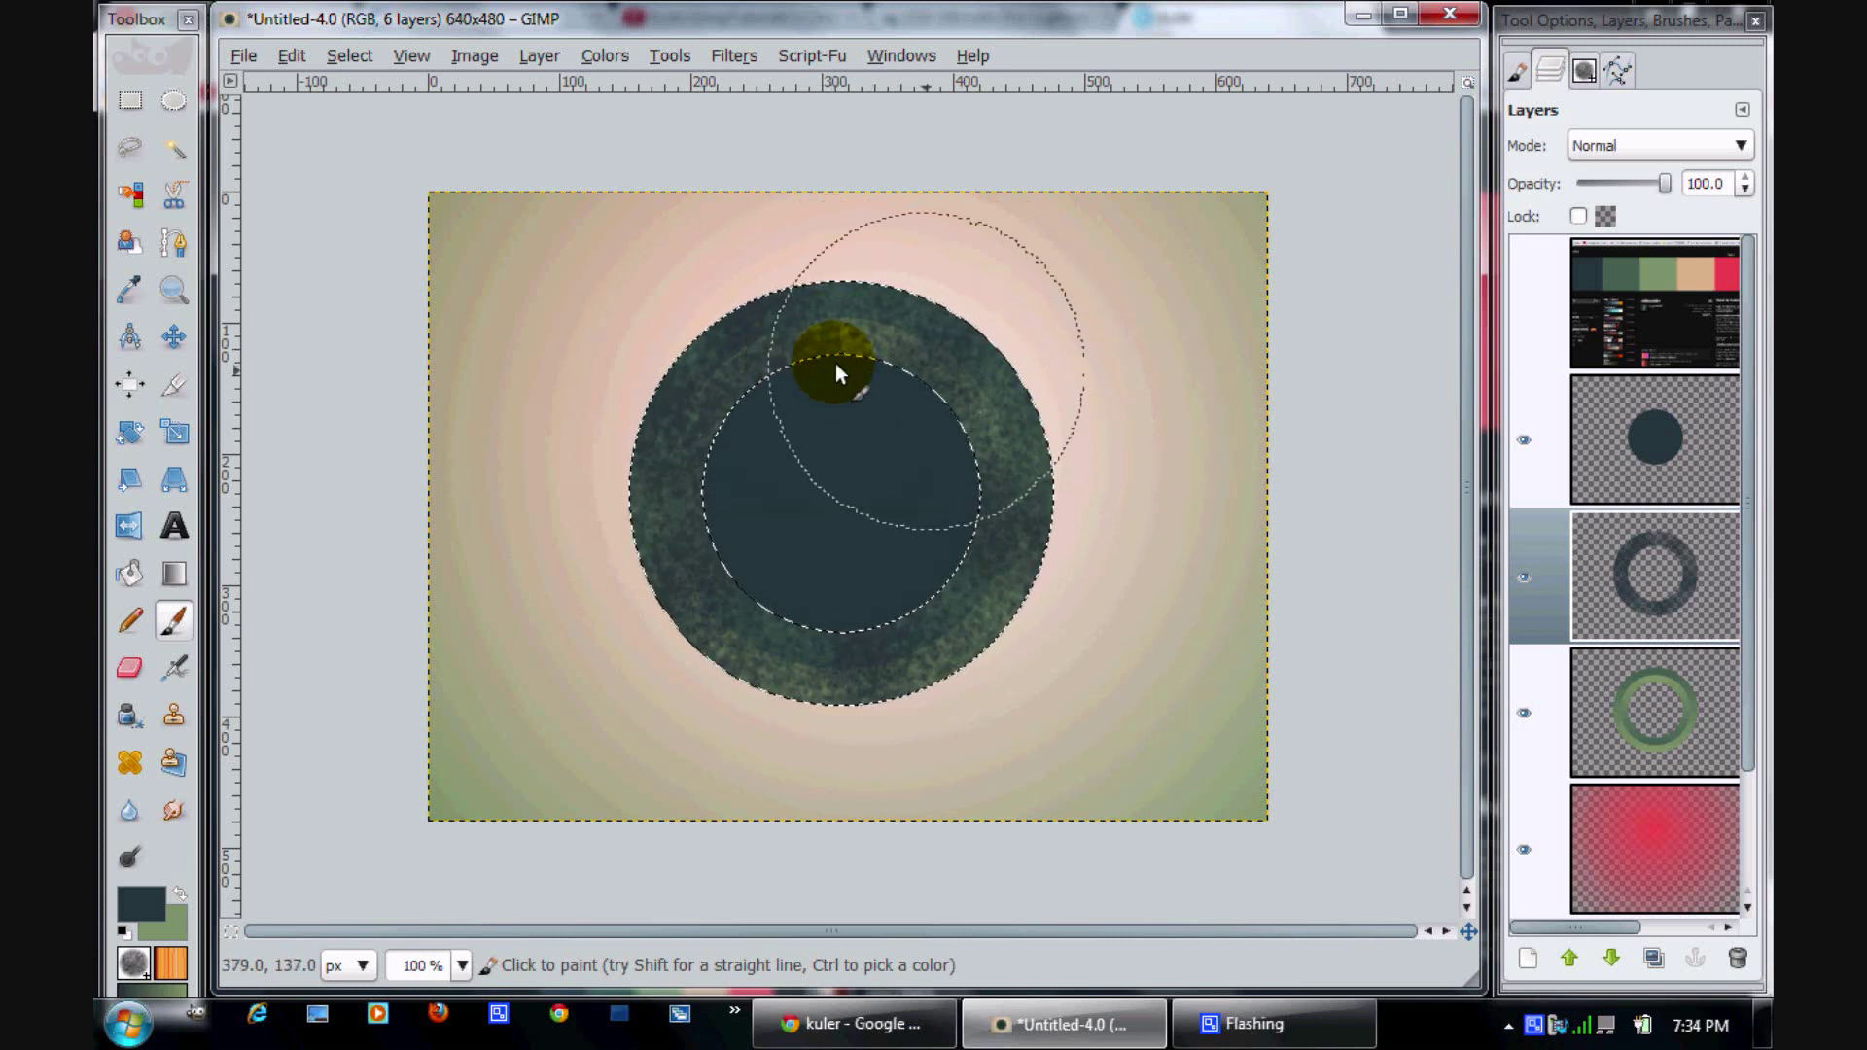
pyautogui.click(1606, 145)
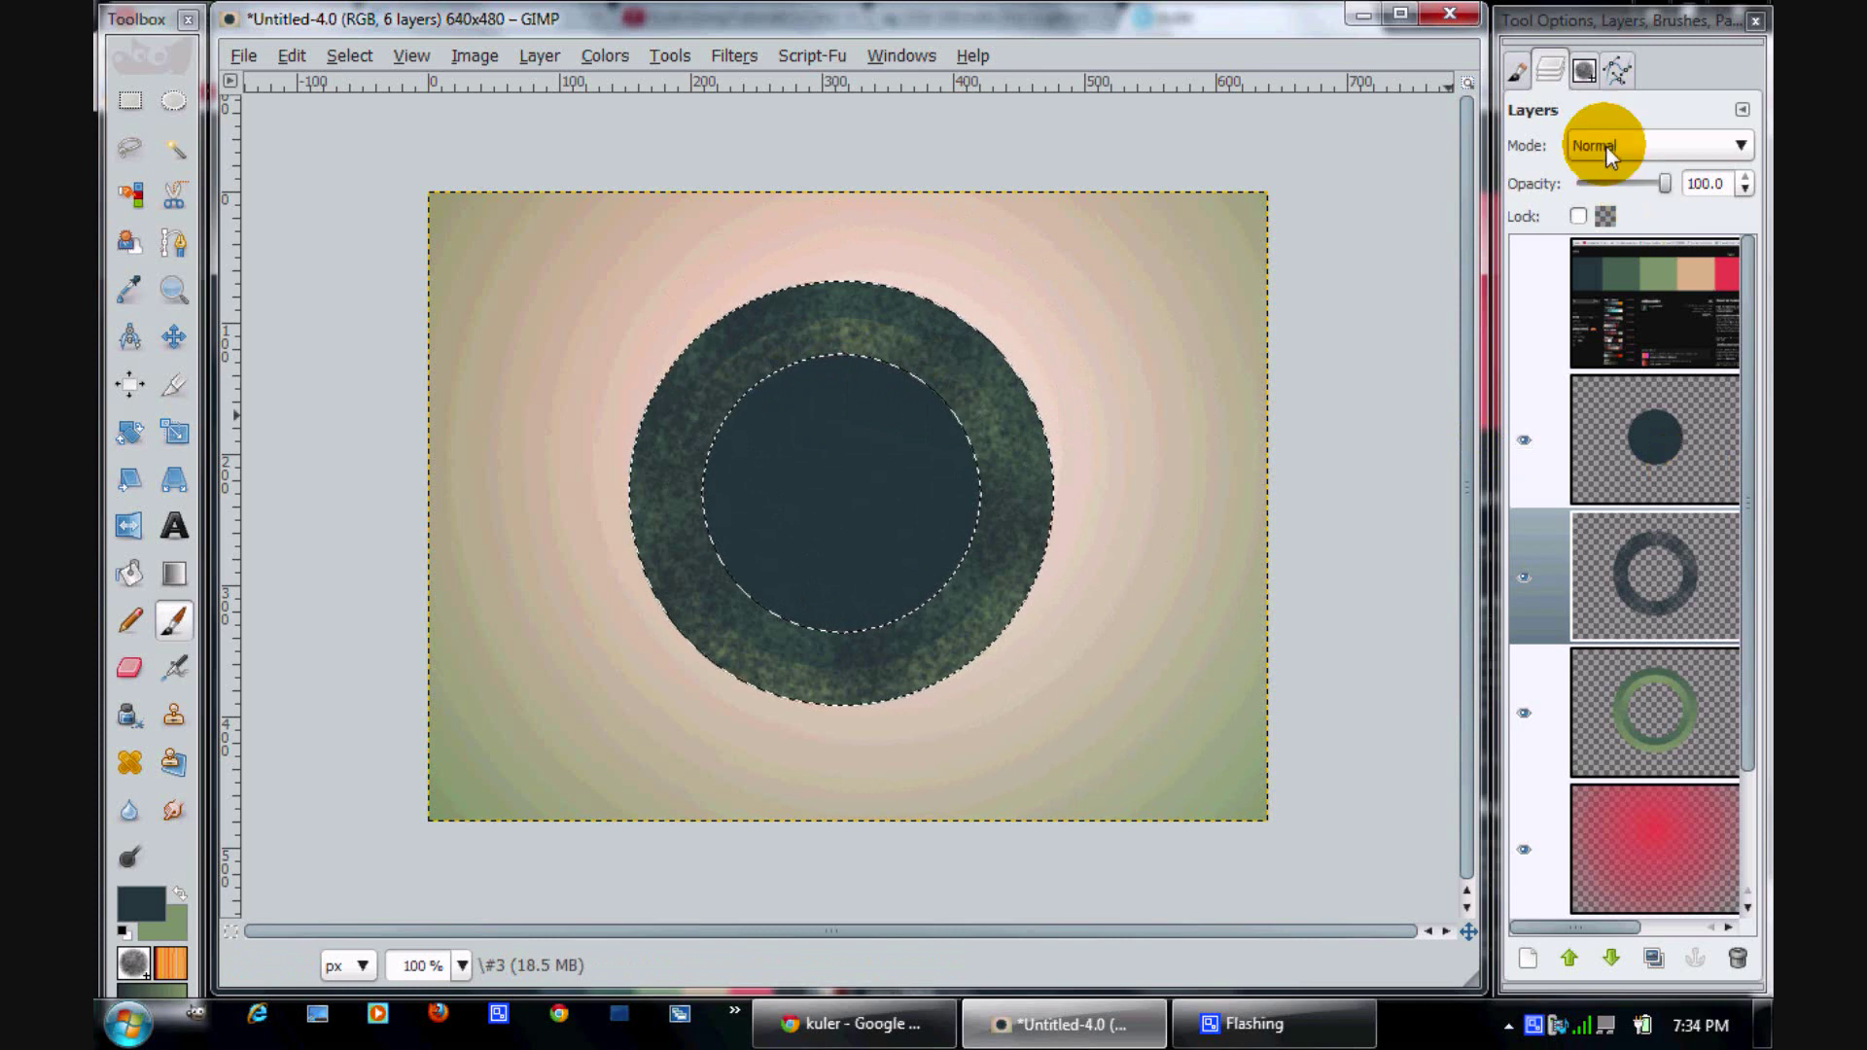
pyautogui.click(1623, 326)
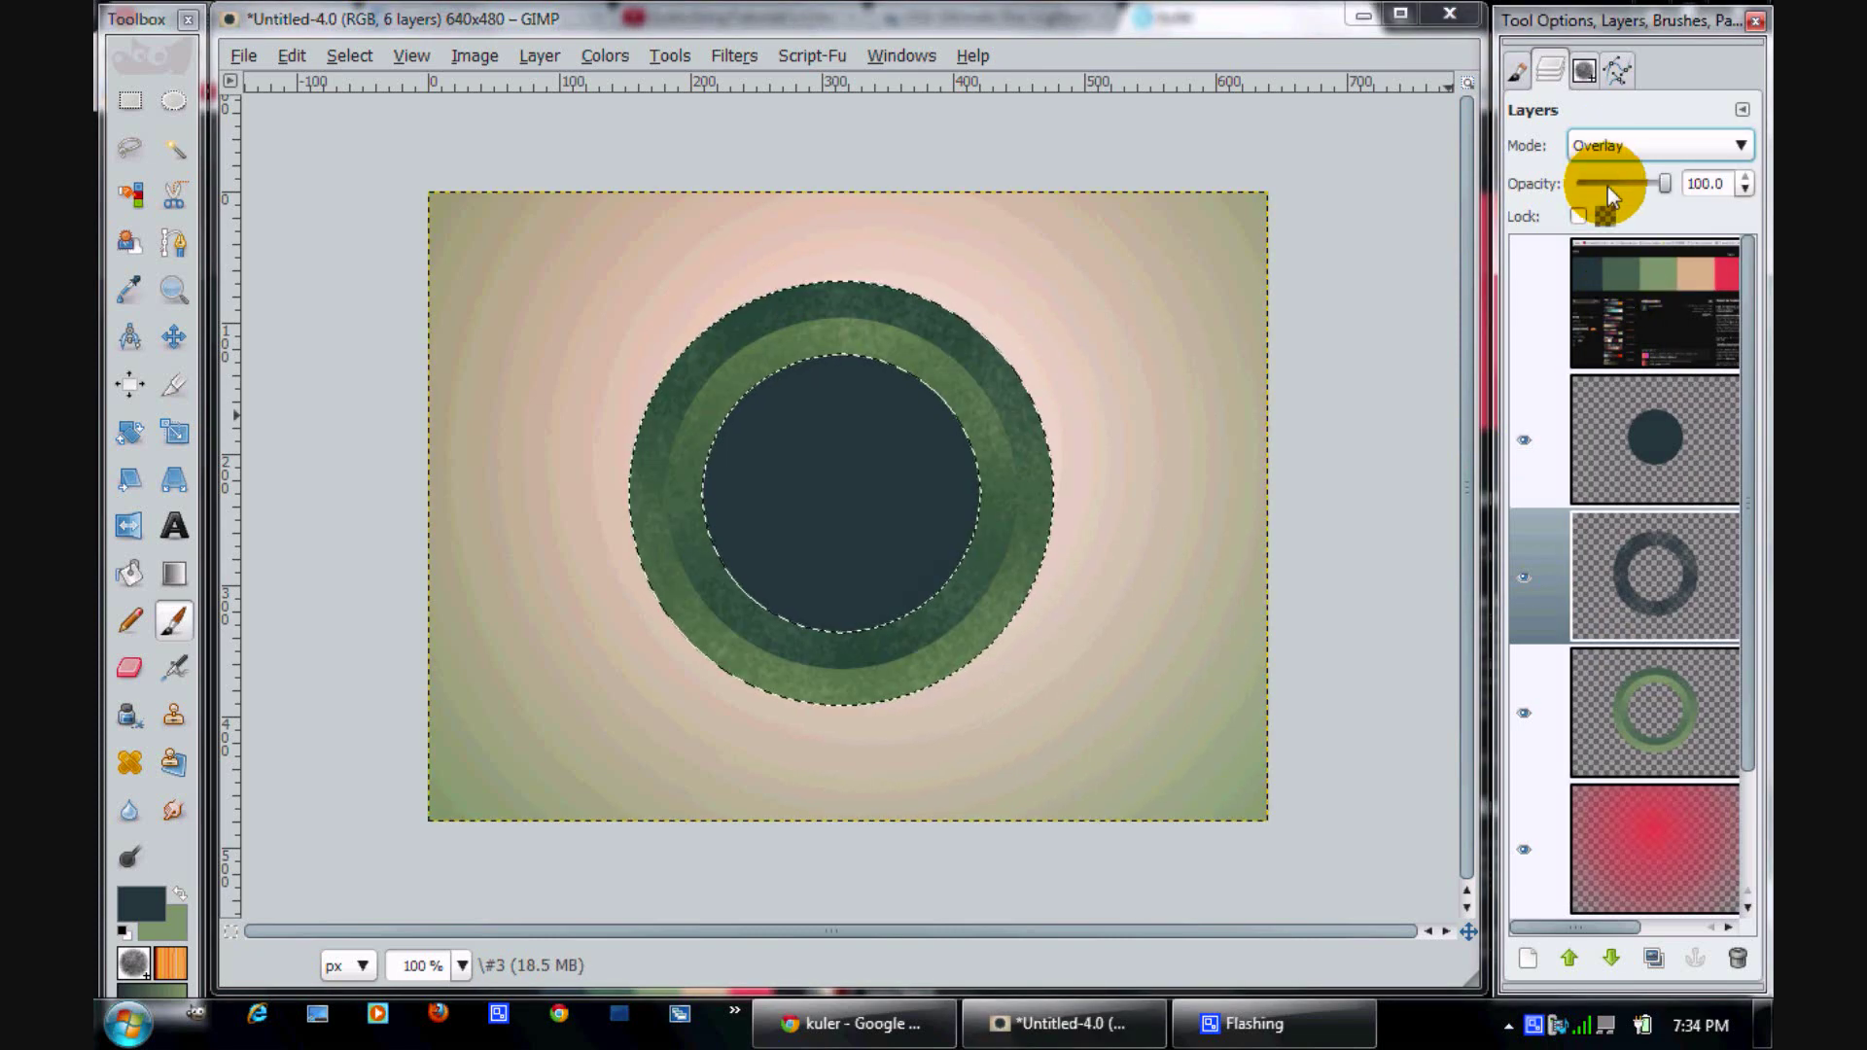
# Switch the dark textured ring layer's mode to Normal and lower its opacity to about 54
pyautogui.click(1599, 146)
pyautogui.click(1597, 24)
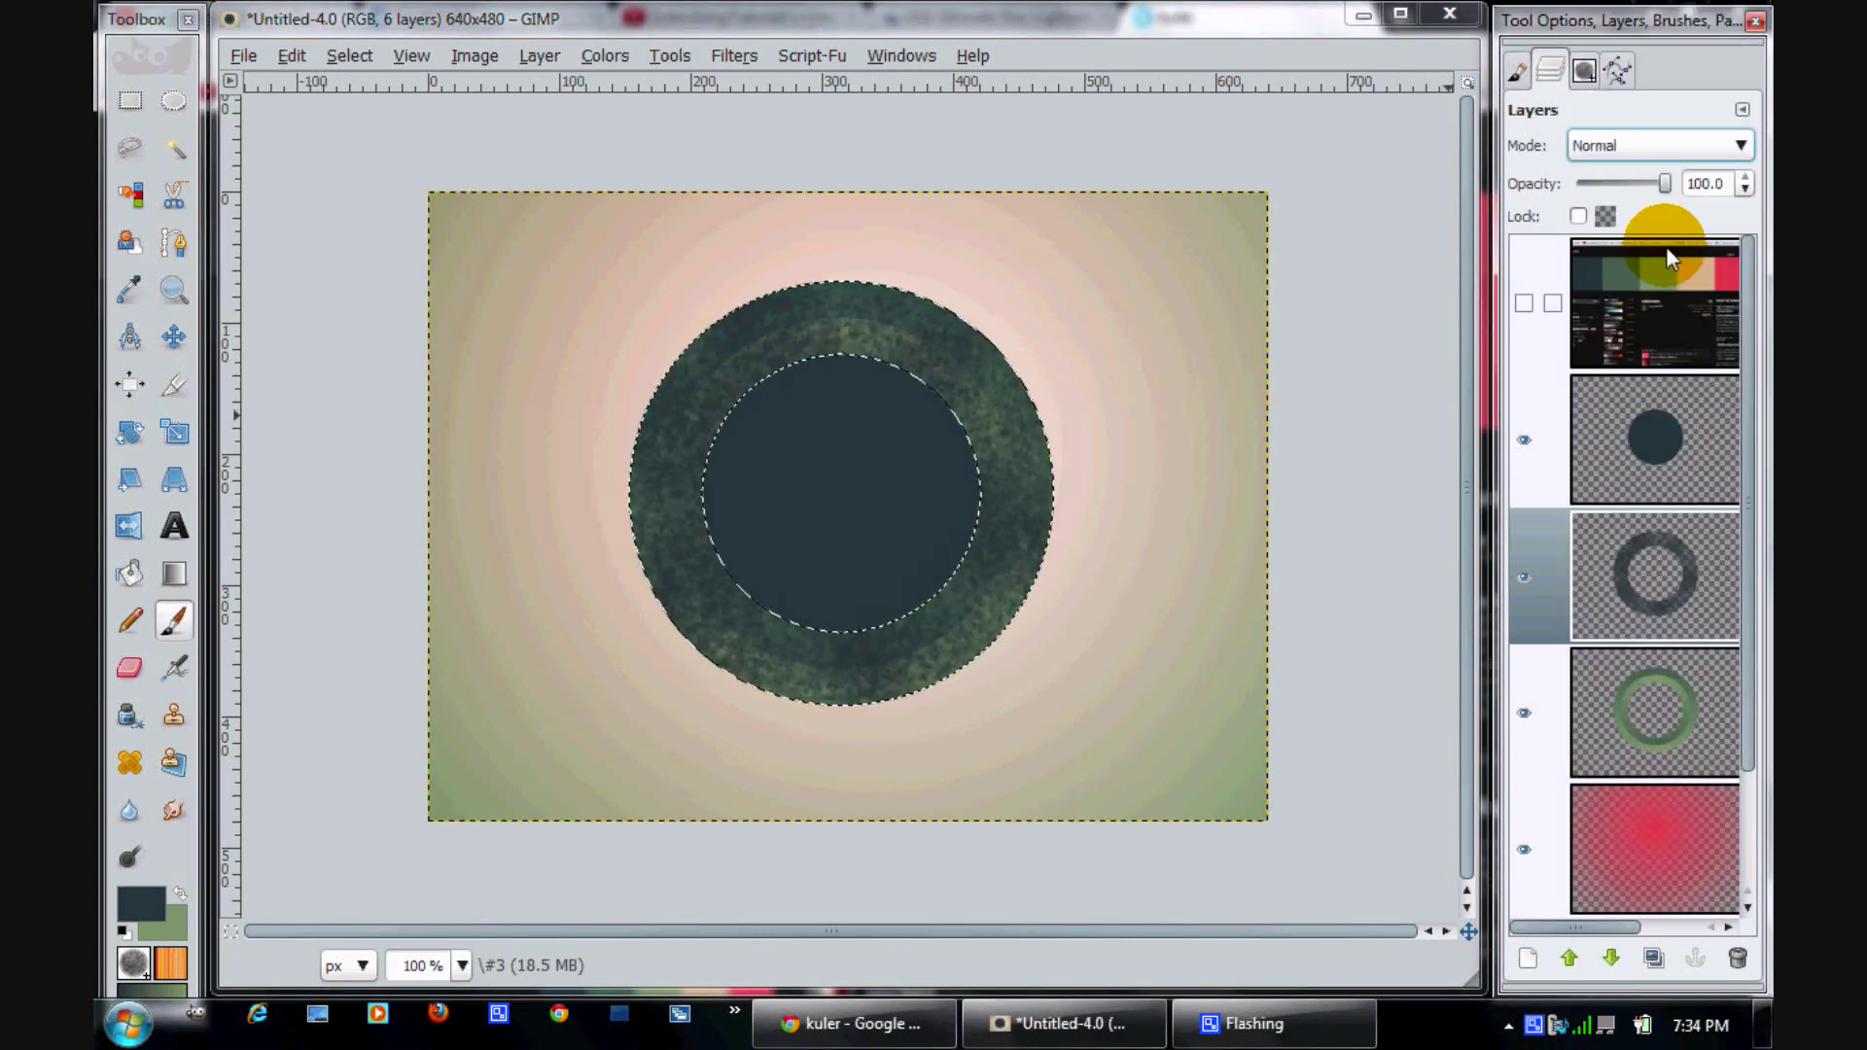
pyautogui.moveTo(1657, 179); pyautogui.dragTo(1621, 188)
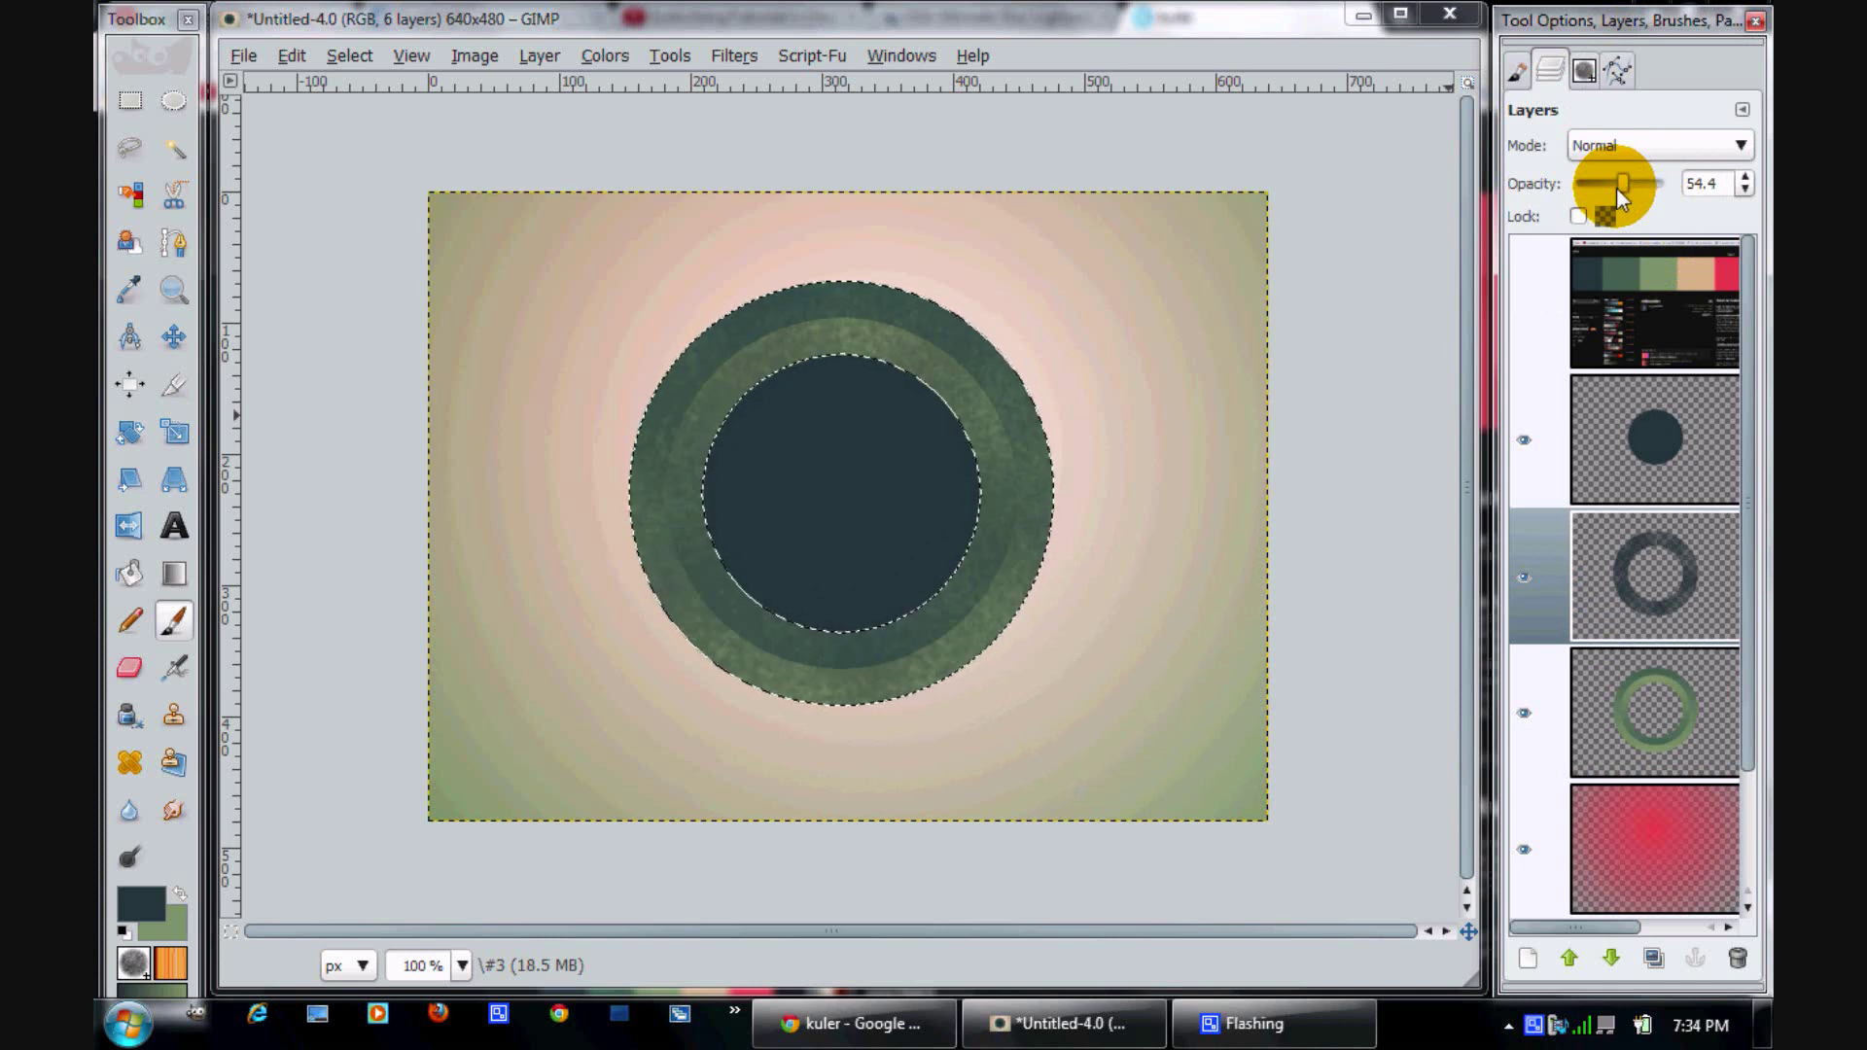
# Duplicate the green ring layer and adjust the copy with brightness -52 and contrast 25
pyautogui.click(1659, 721)
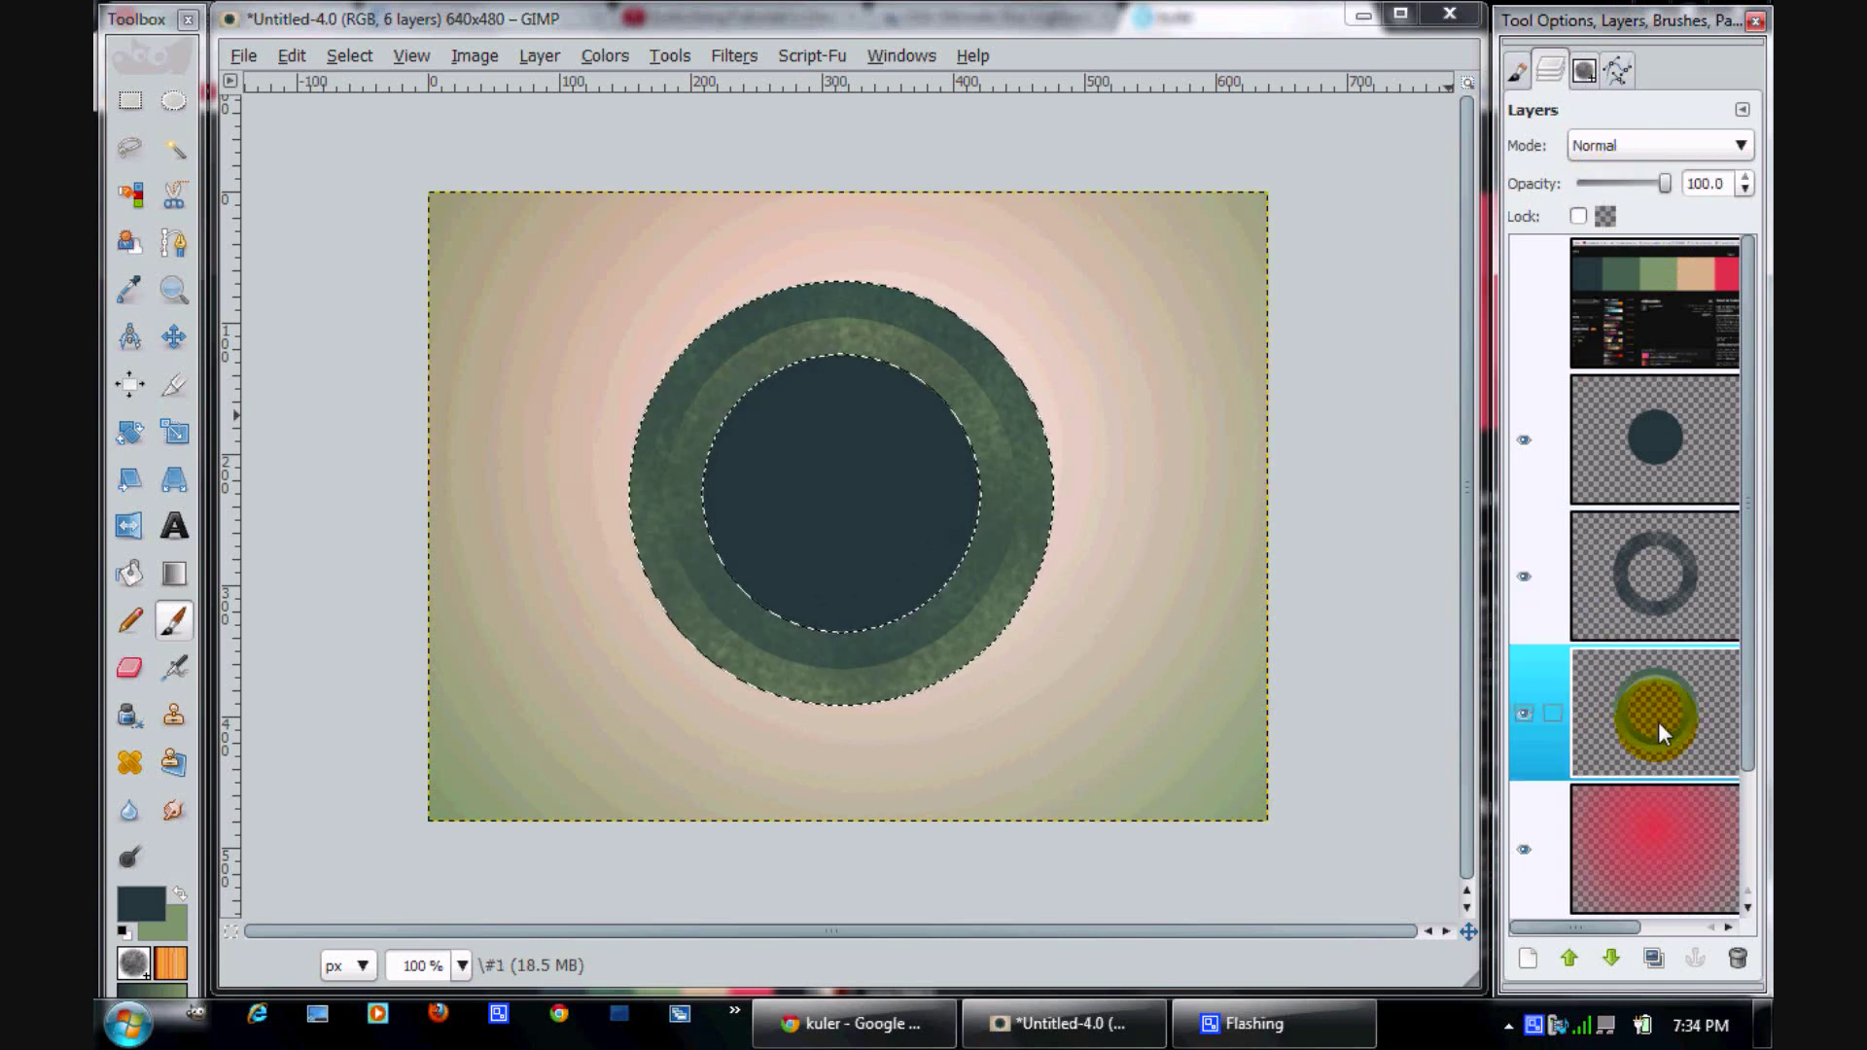
pyautogui.click(1655, 953)
pyautogui.click(603, 57)
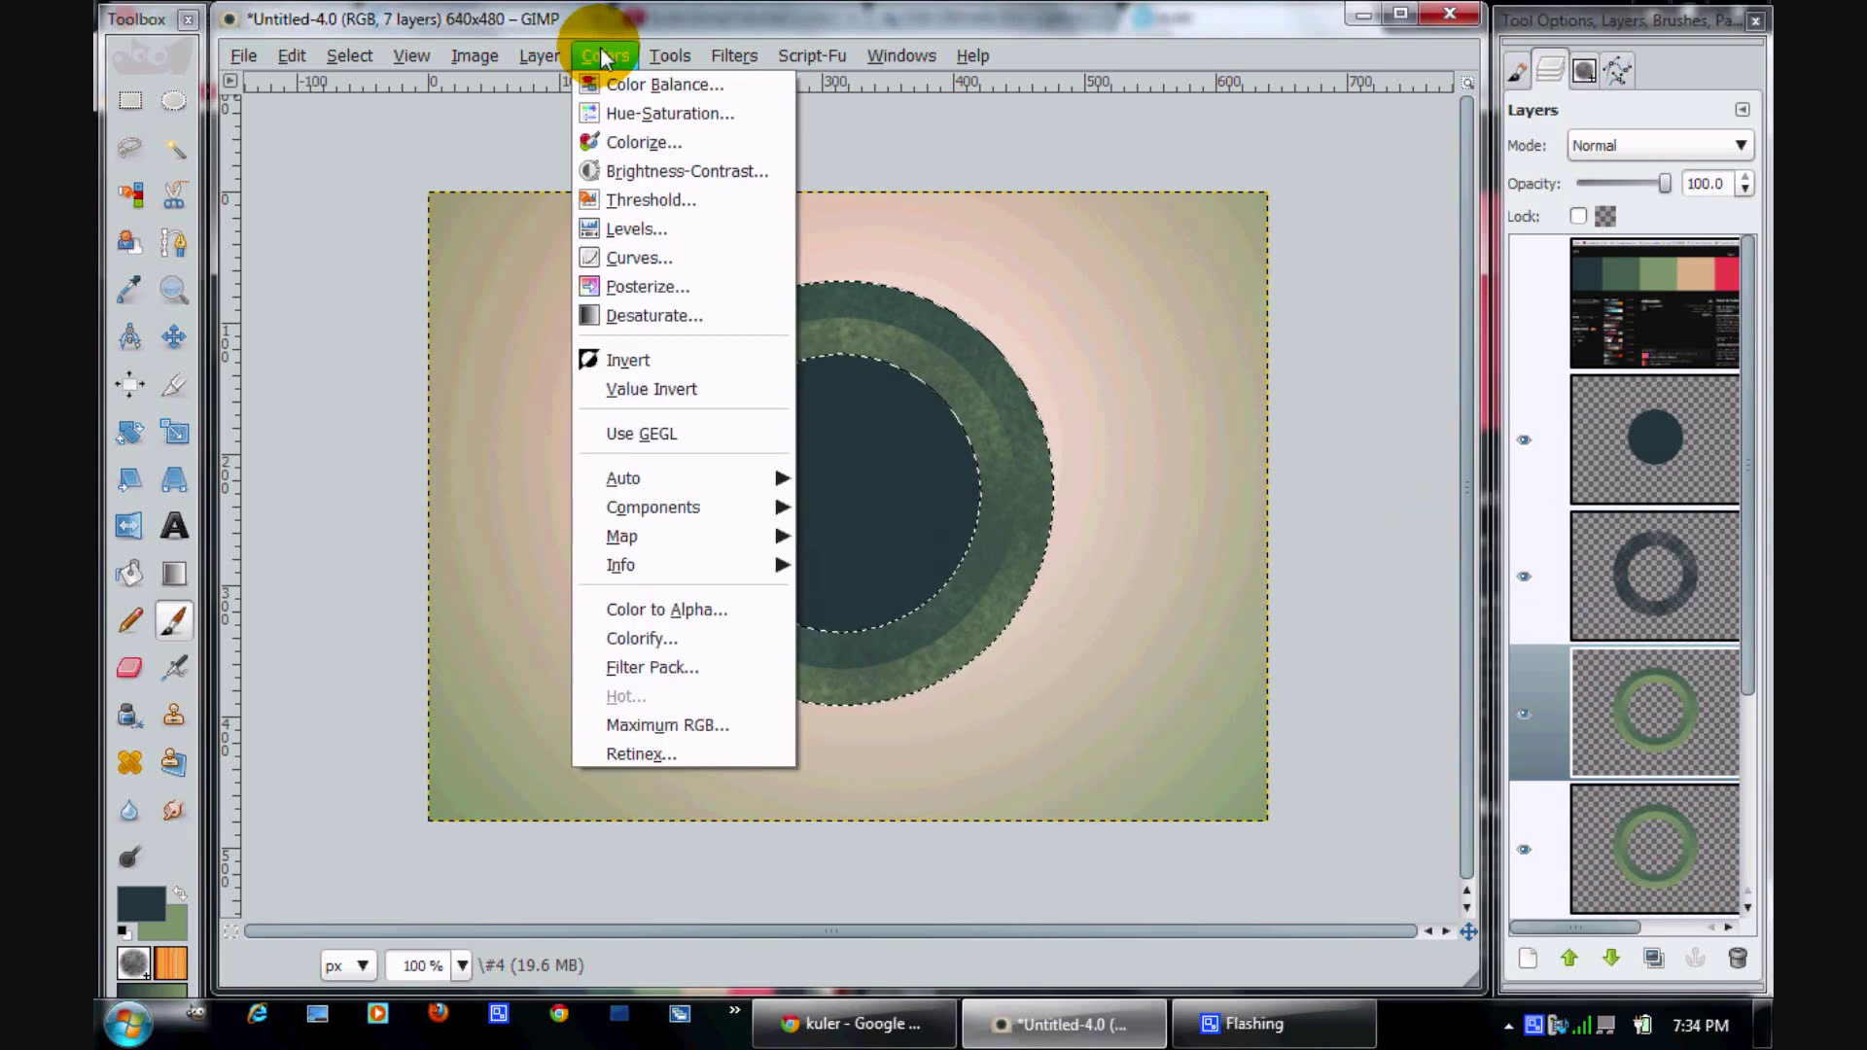
pyautogui.click(667, 171)
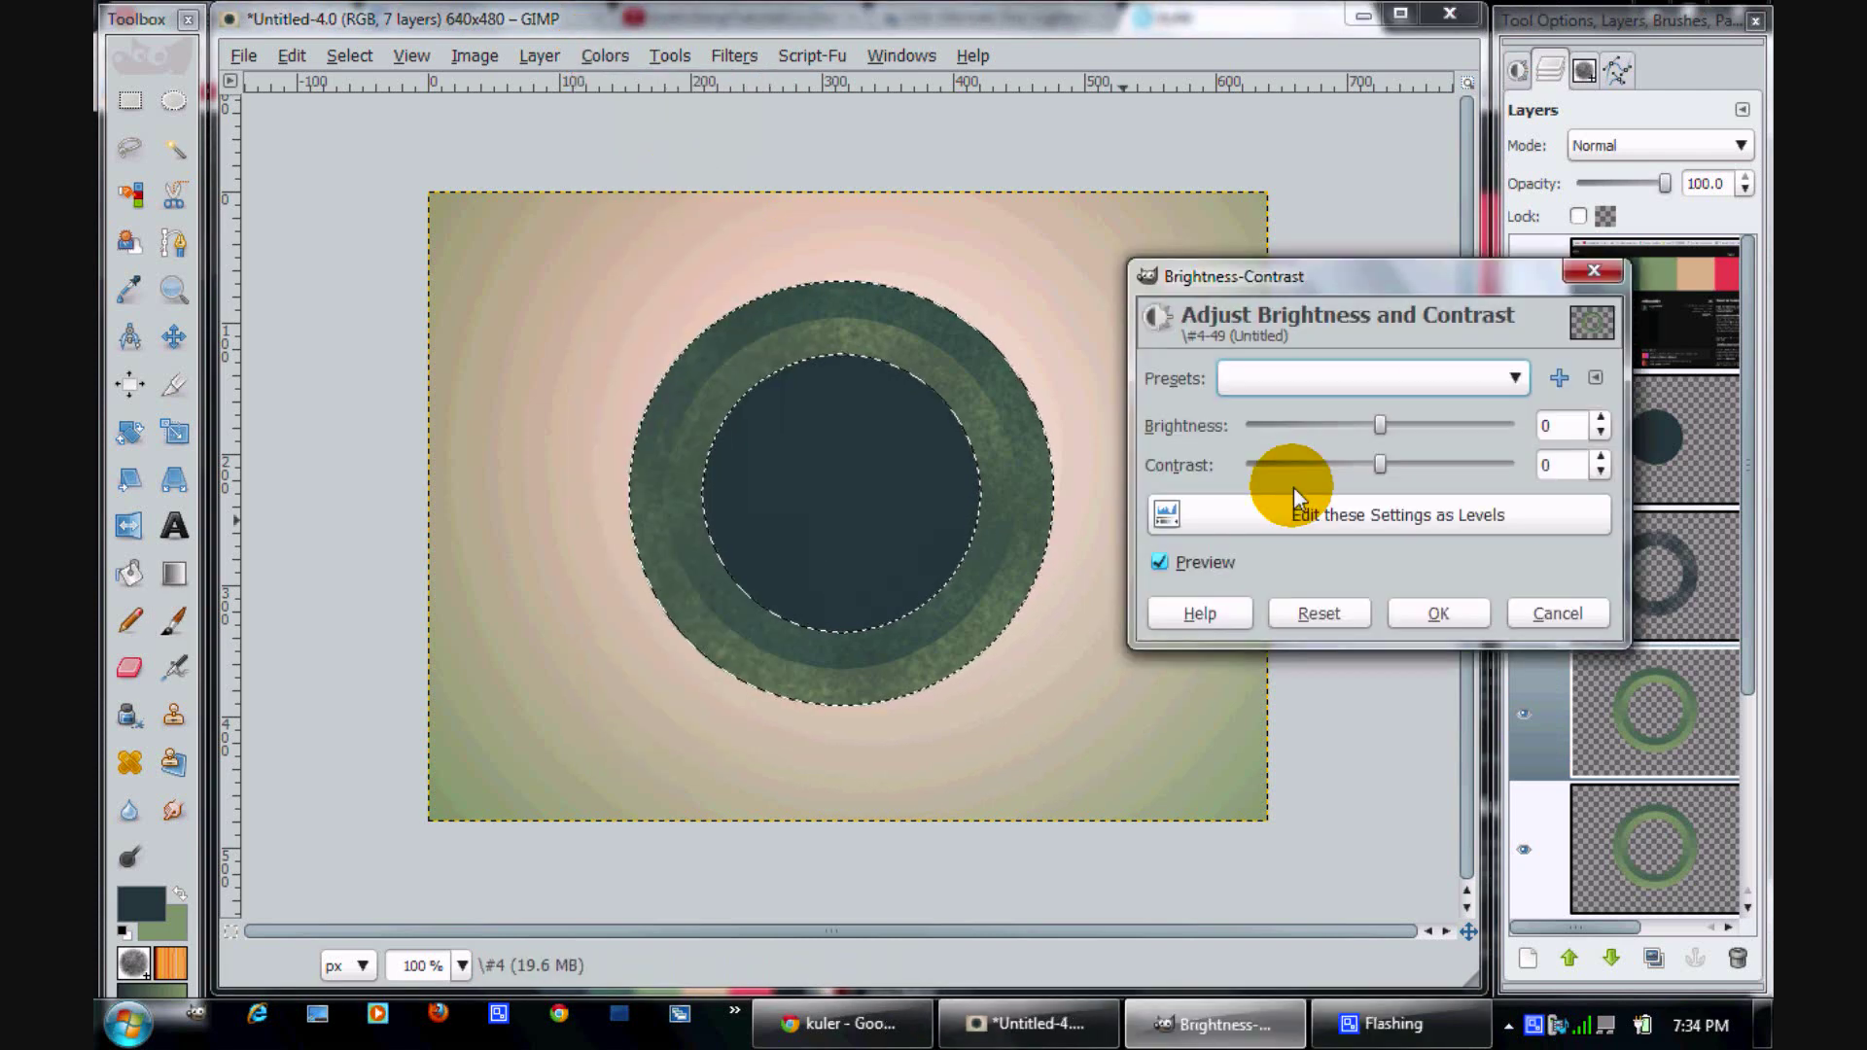
pyautogui.moveTo(1376, 425); pyautogui.dragTo(1323, 427)
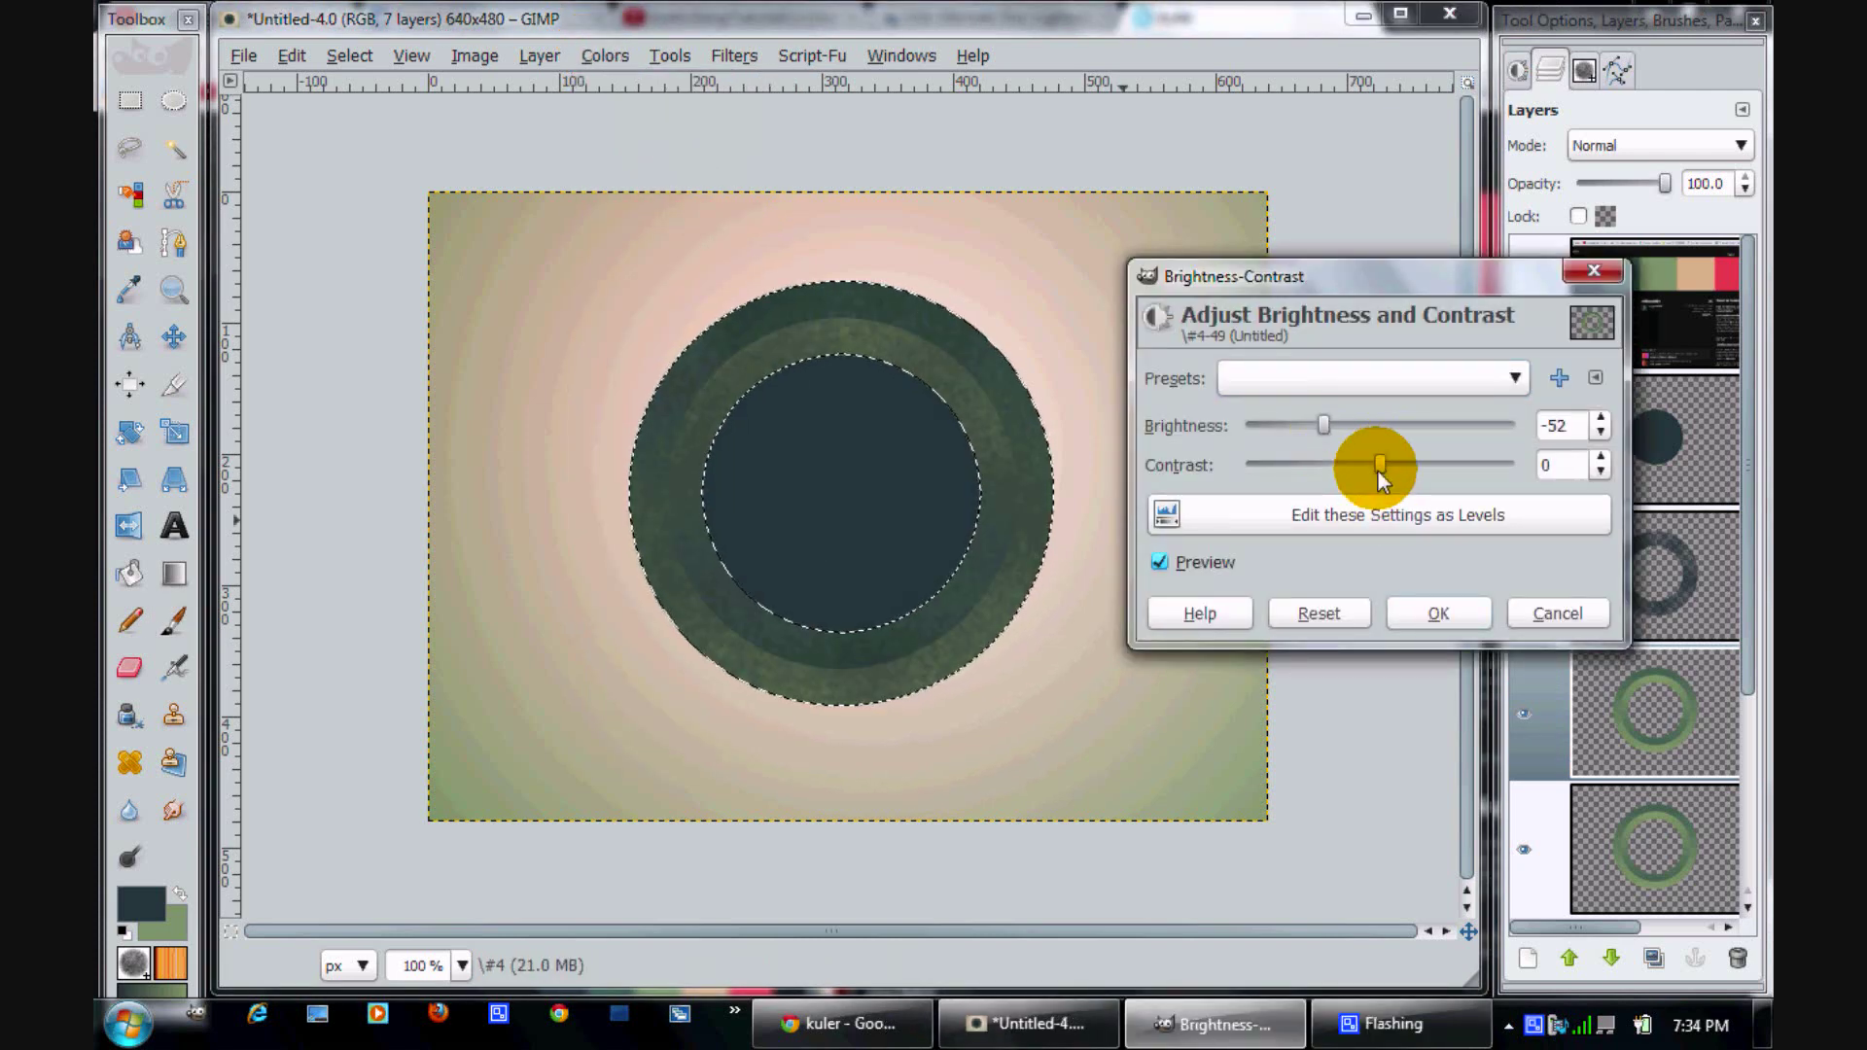
pyautogui.moveTo(1381, 468); pyautogui.dragTo(1408, 471)
pyautogui.click(1438, 613)
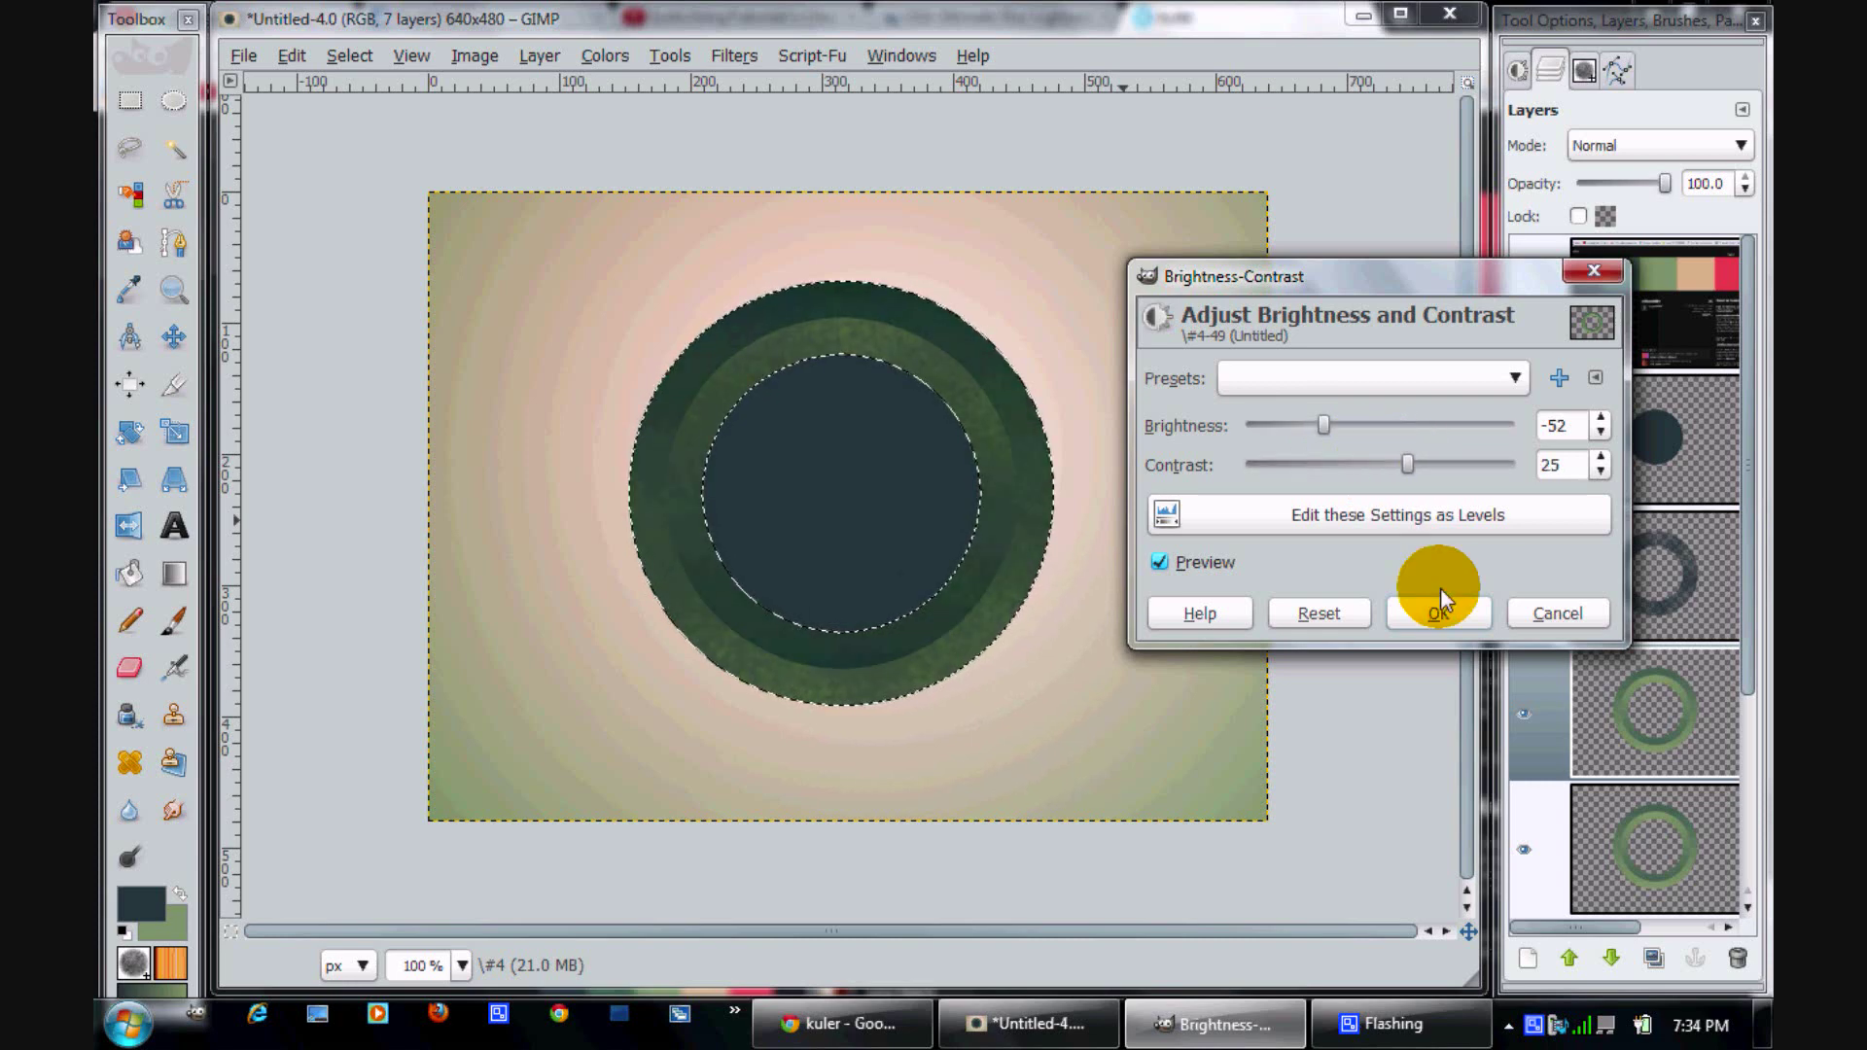
# Set the darkened ring copy to Overlay at about 63 opacity, and the textured ring layer's opacity to about 69
pyautogui.click(1646, 136)
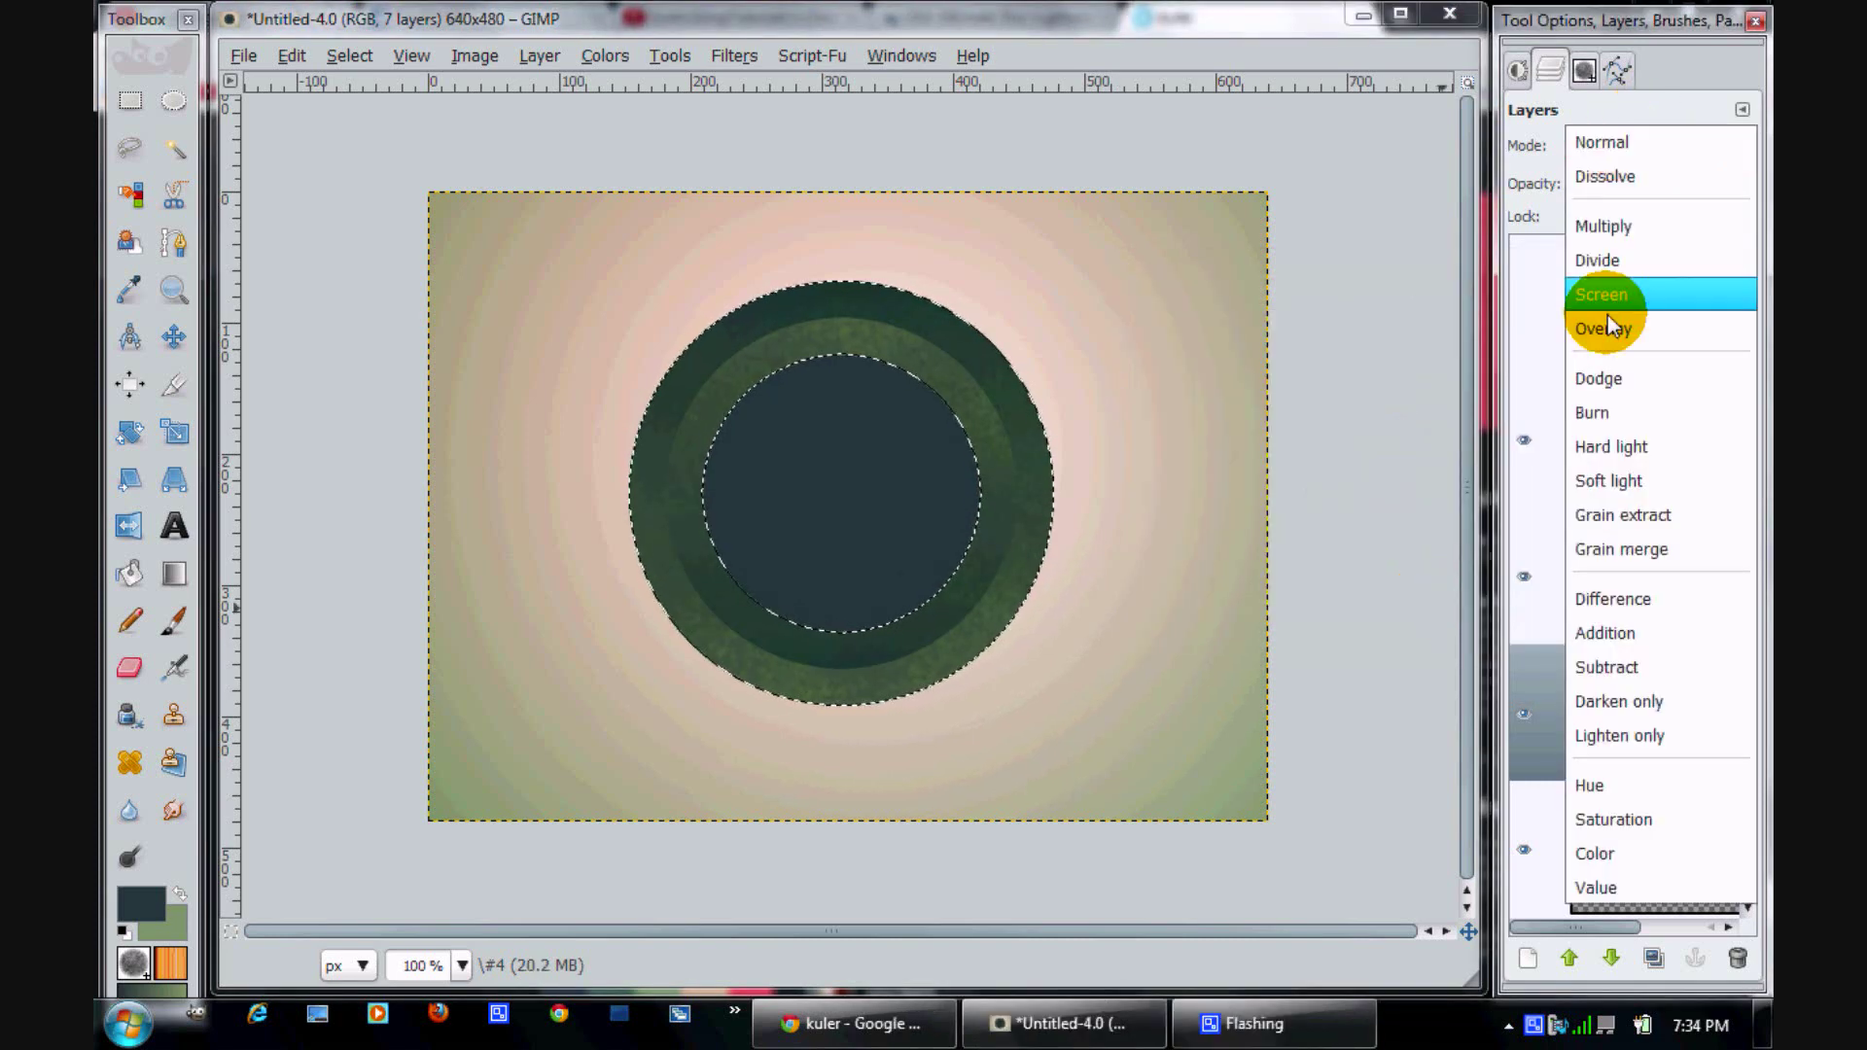
pyautogui.click(1609, 321)
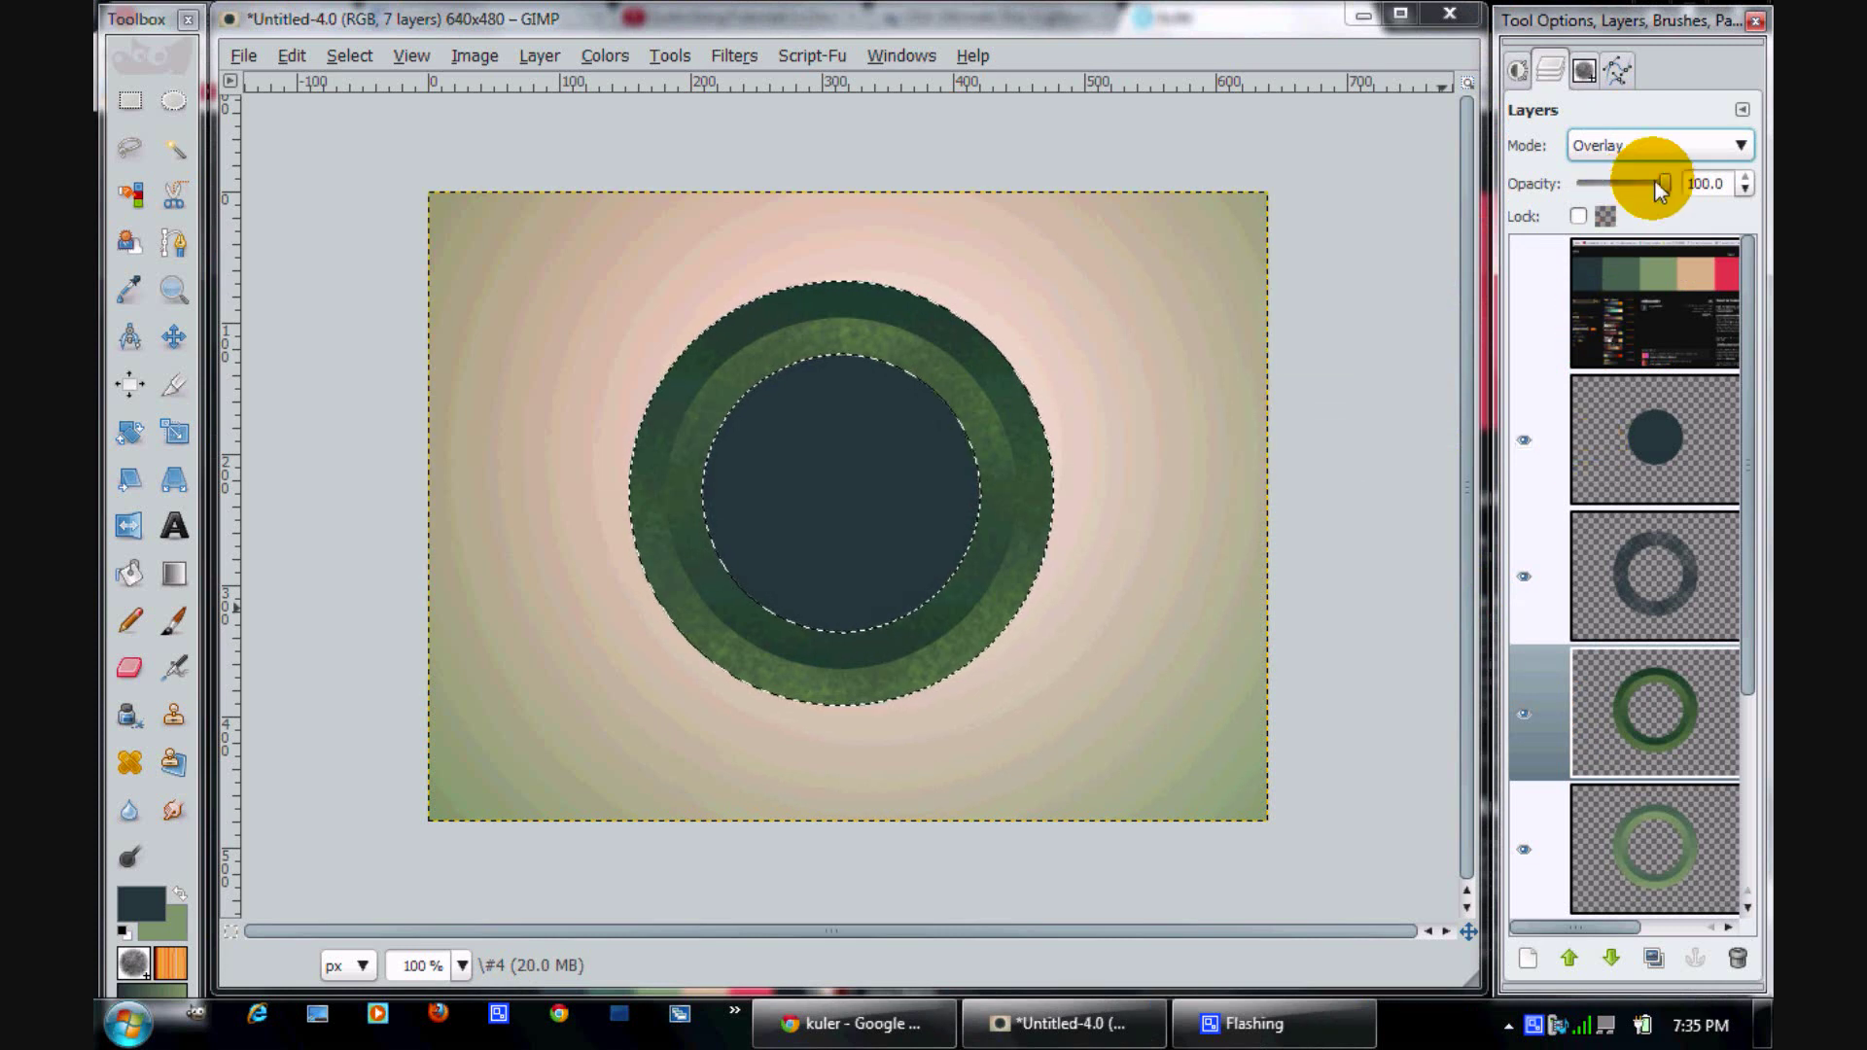
pyautogui.moveTo(1629, 195); pyautogui.dragTo(1630, 196)
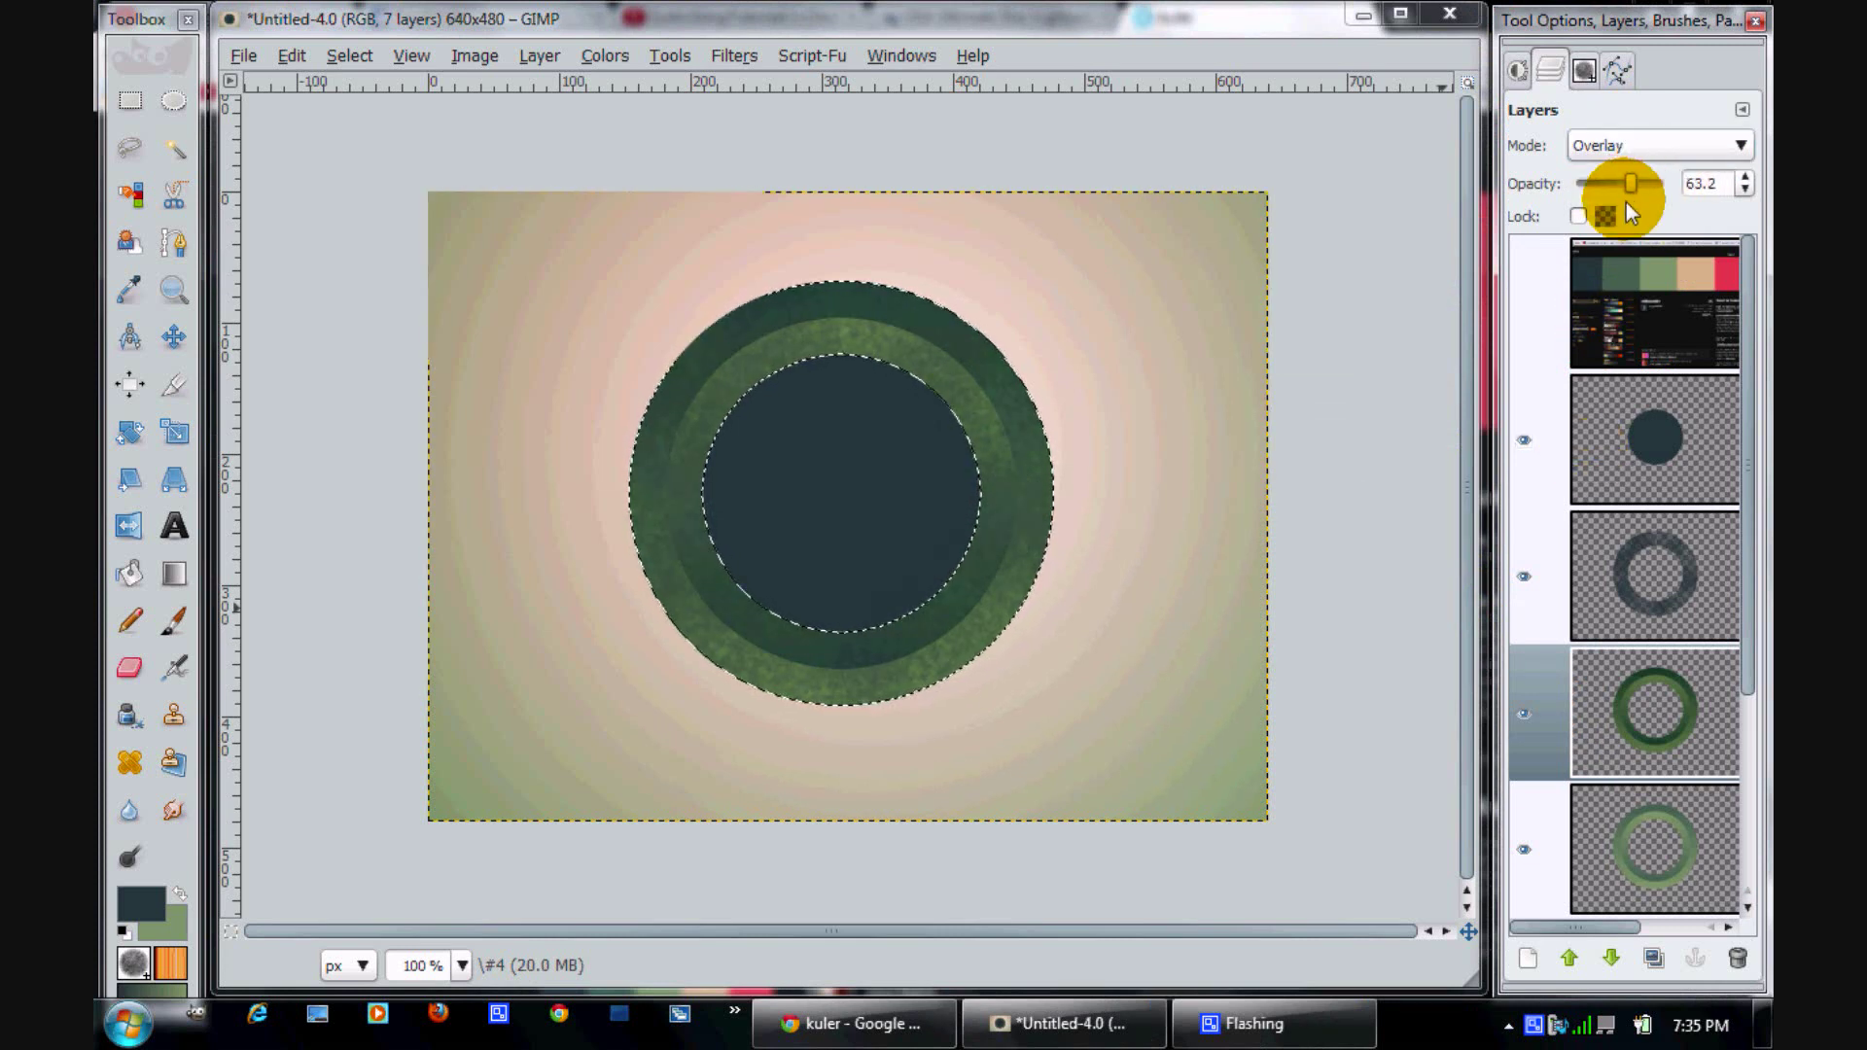
pyautogui.click(1697, 529)
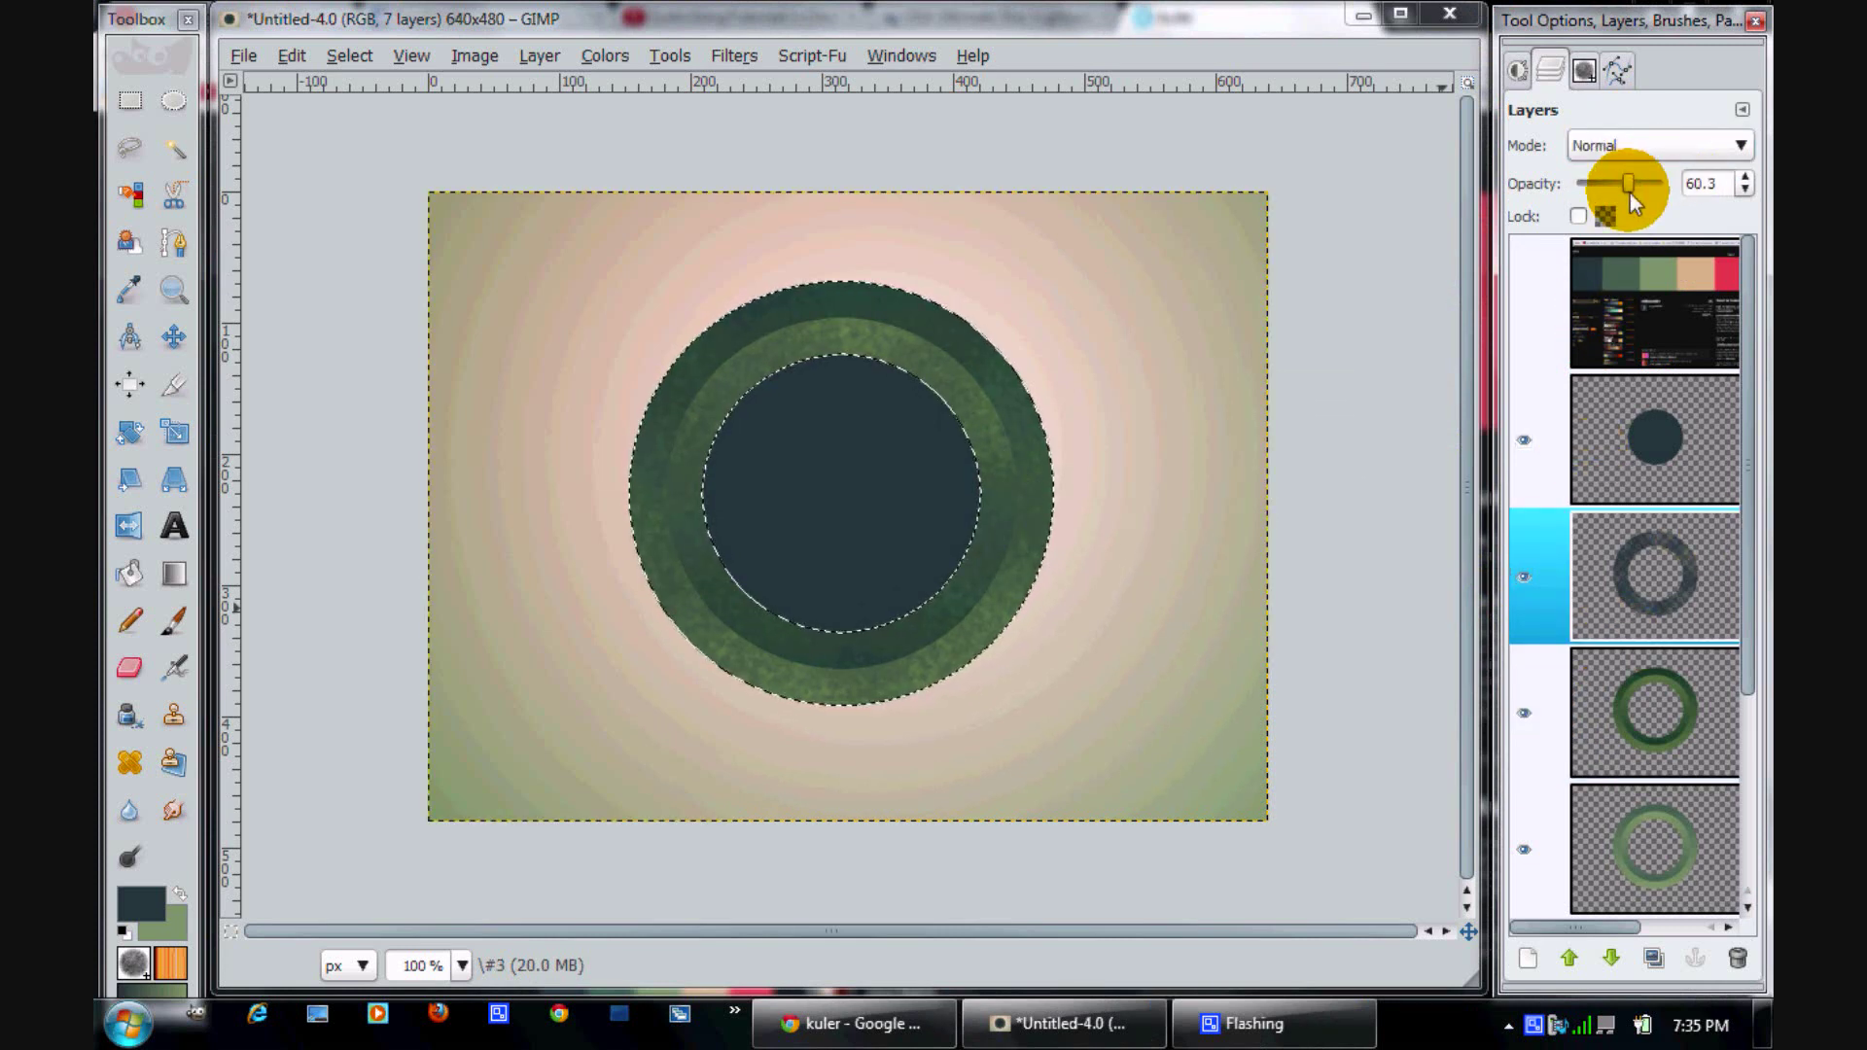
pyautogui.moveTo(1630, 193); pyautogui.dragTo(1643, 196)
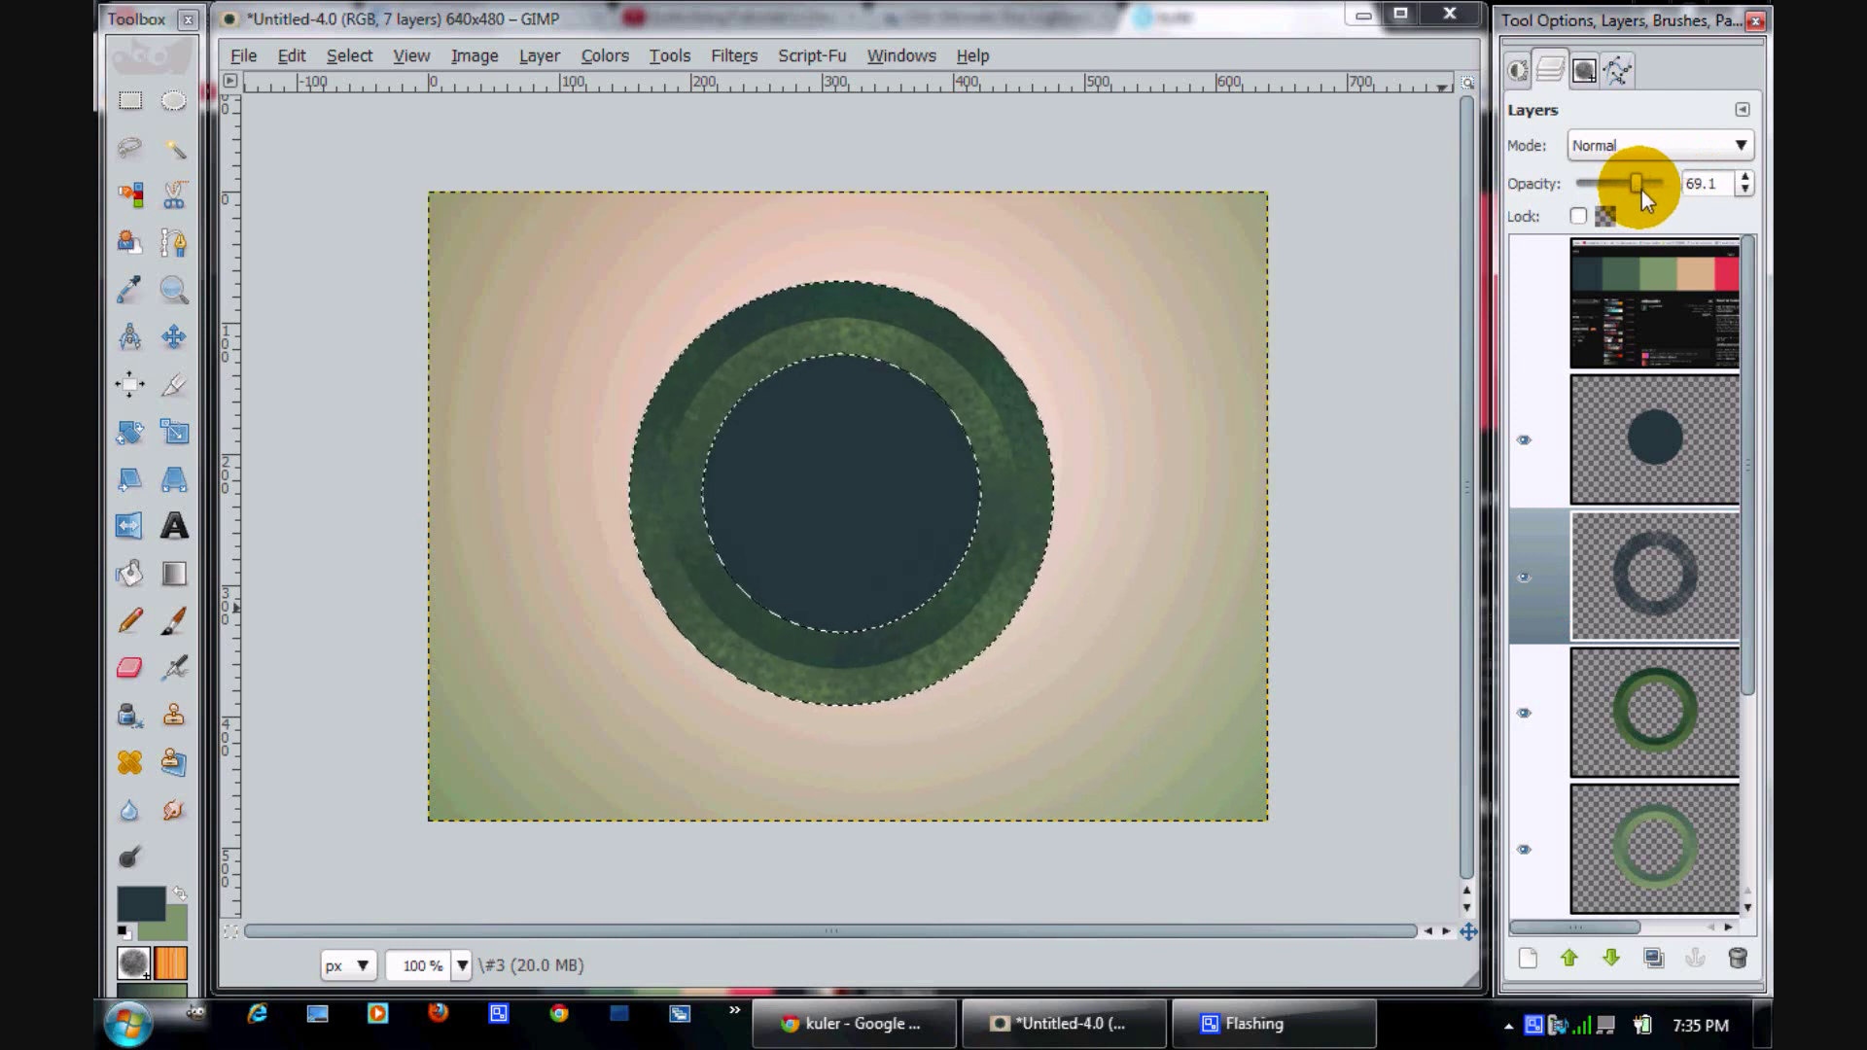
# Add a new 640x480 transparent layer directly above the dark center circle layer
pyautogui.click(1676, 420)
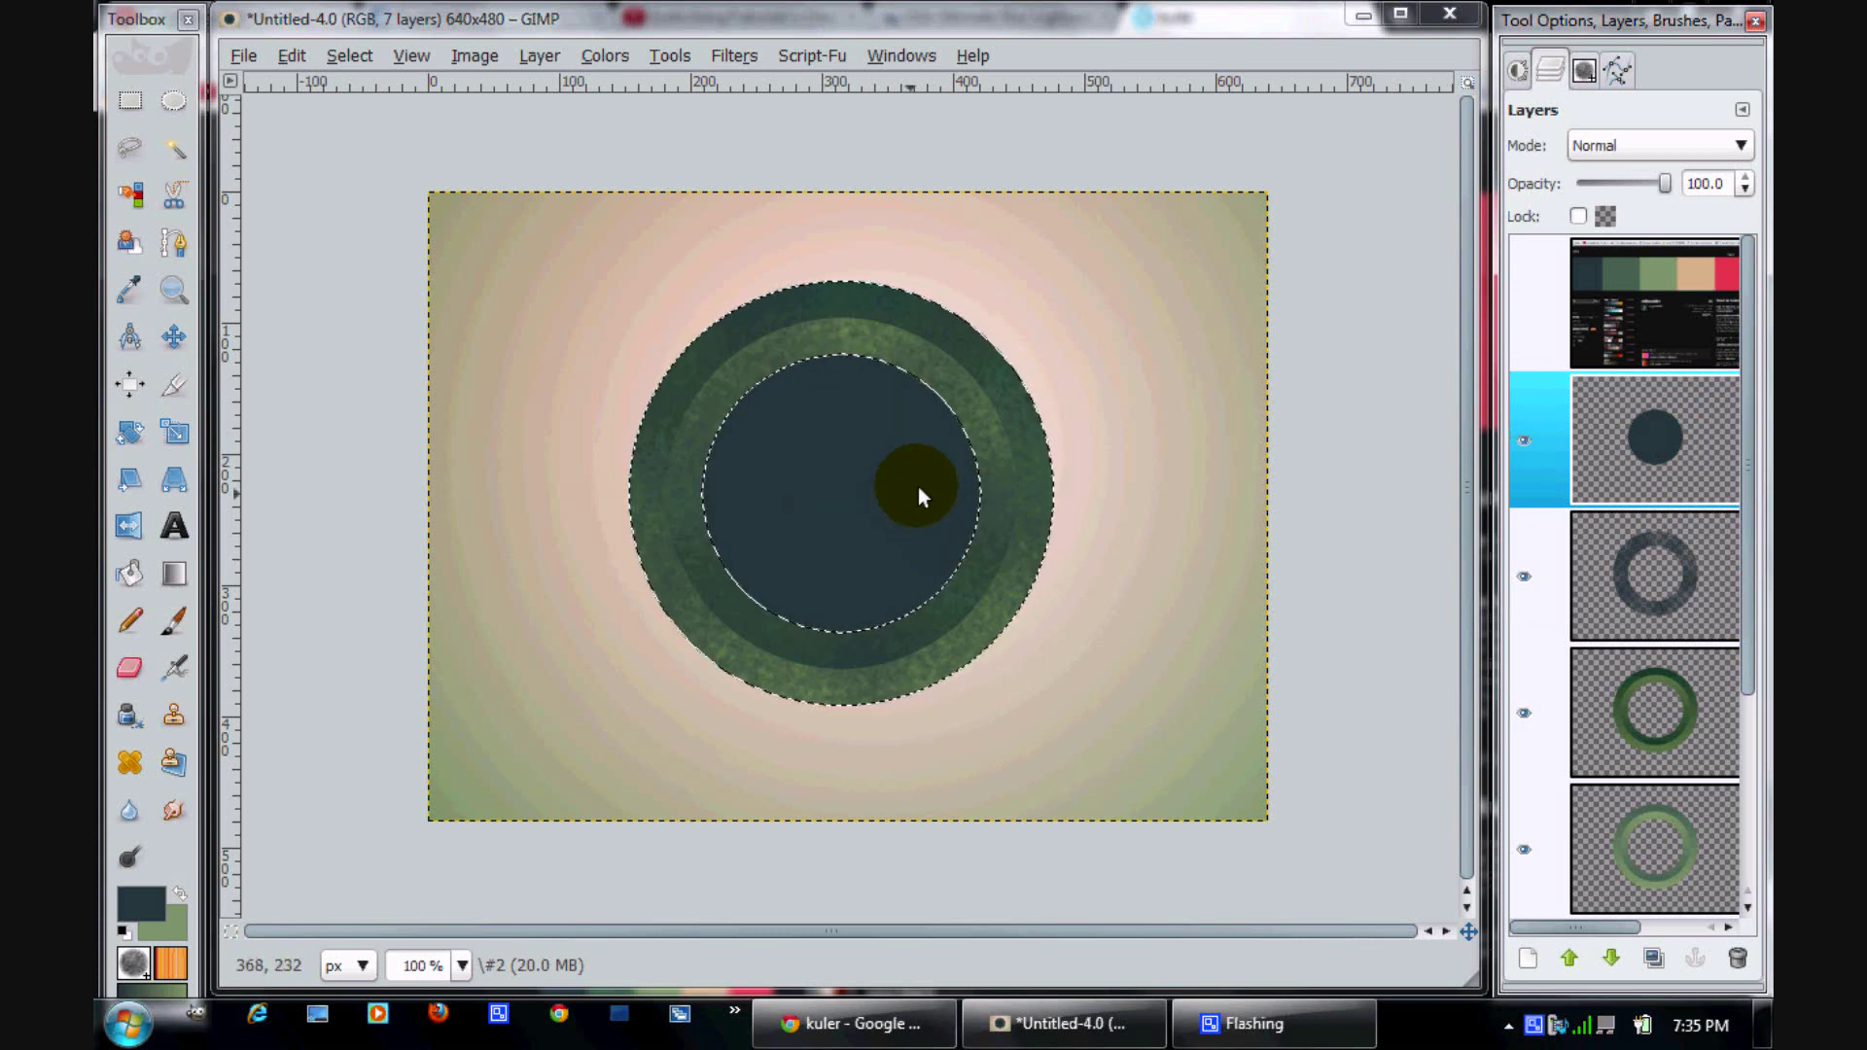
pyautogui.click(1527, 958)
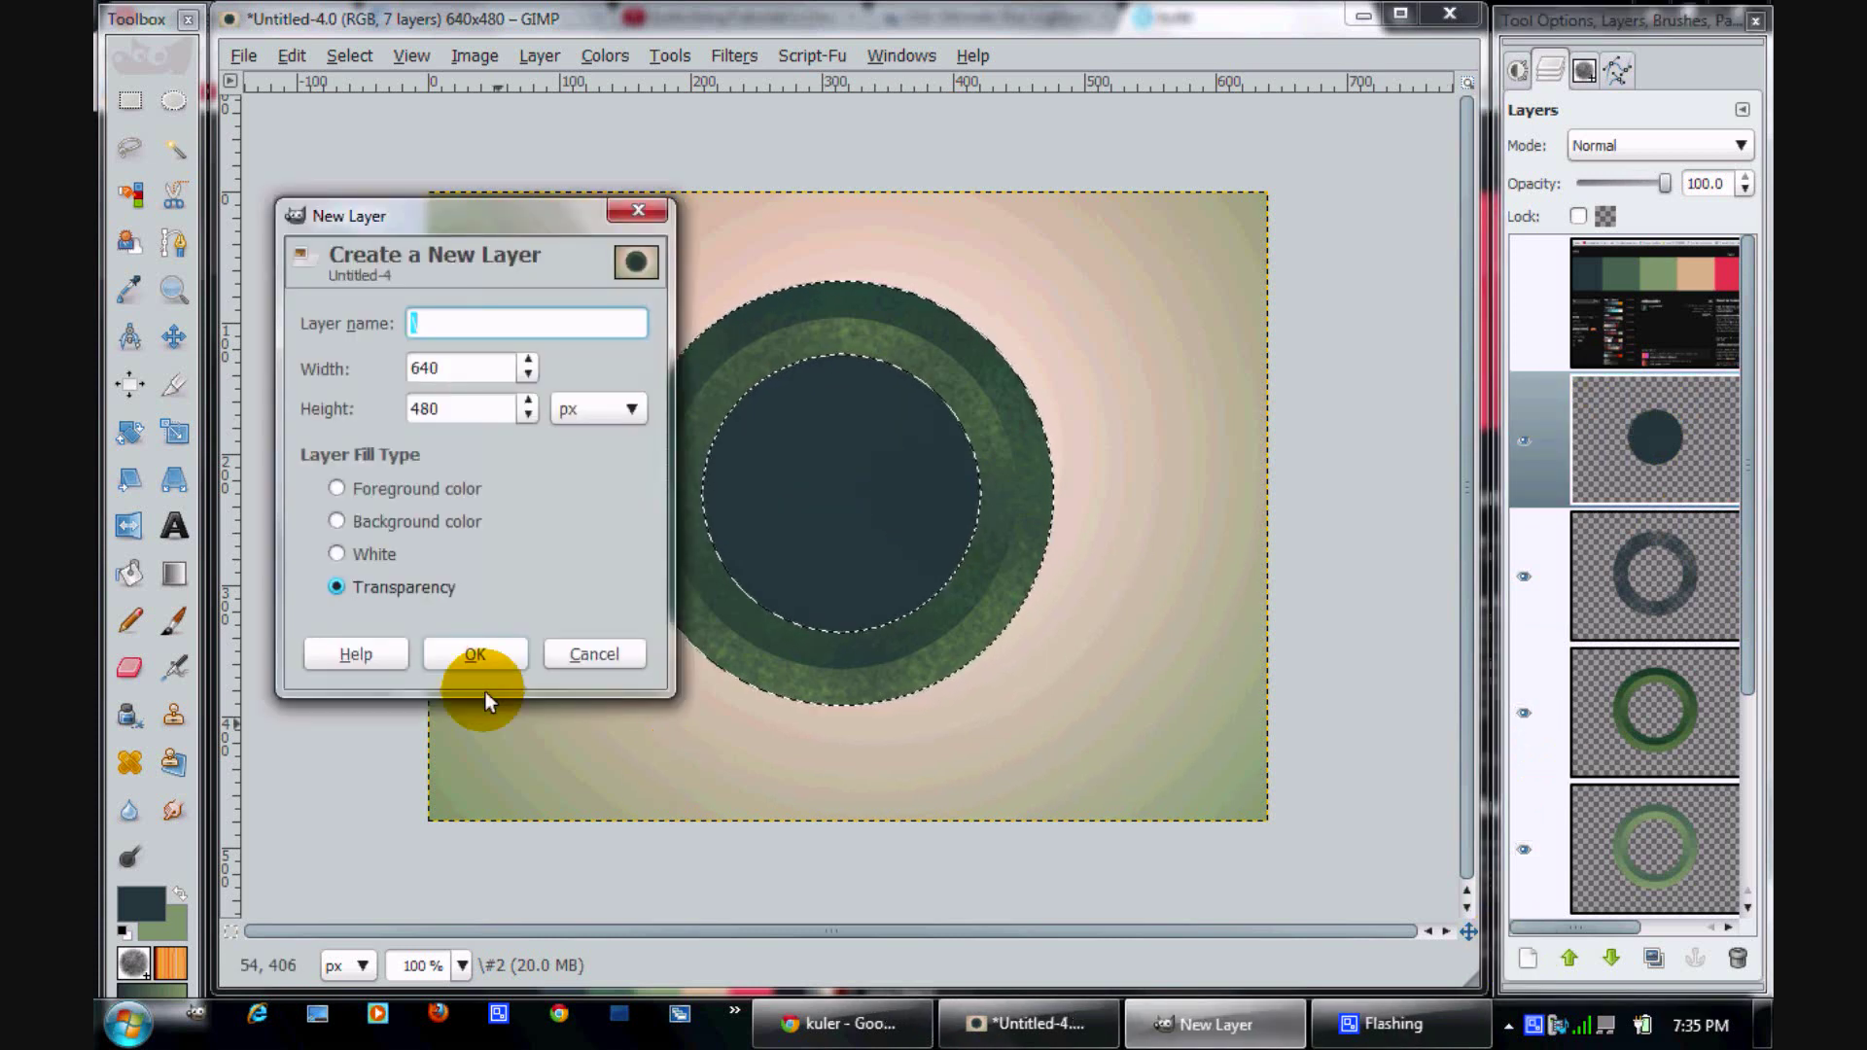
pyautogui.click(483, 663)
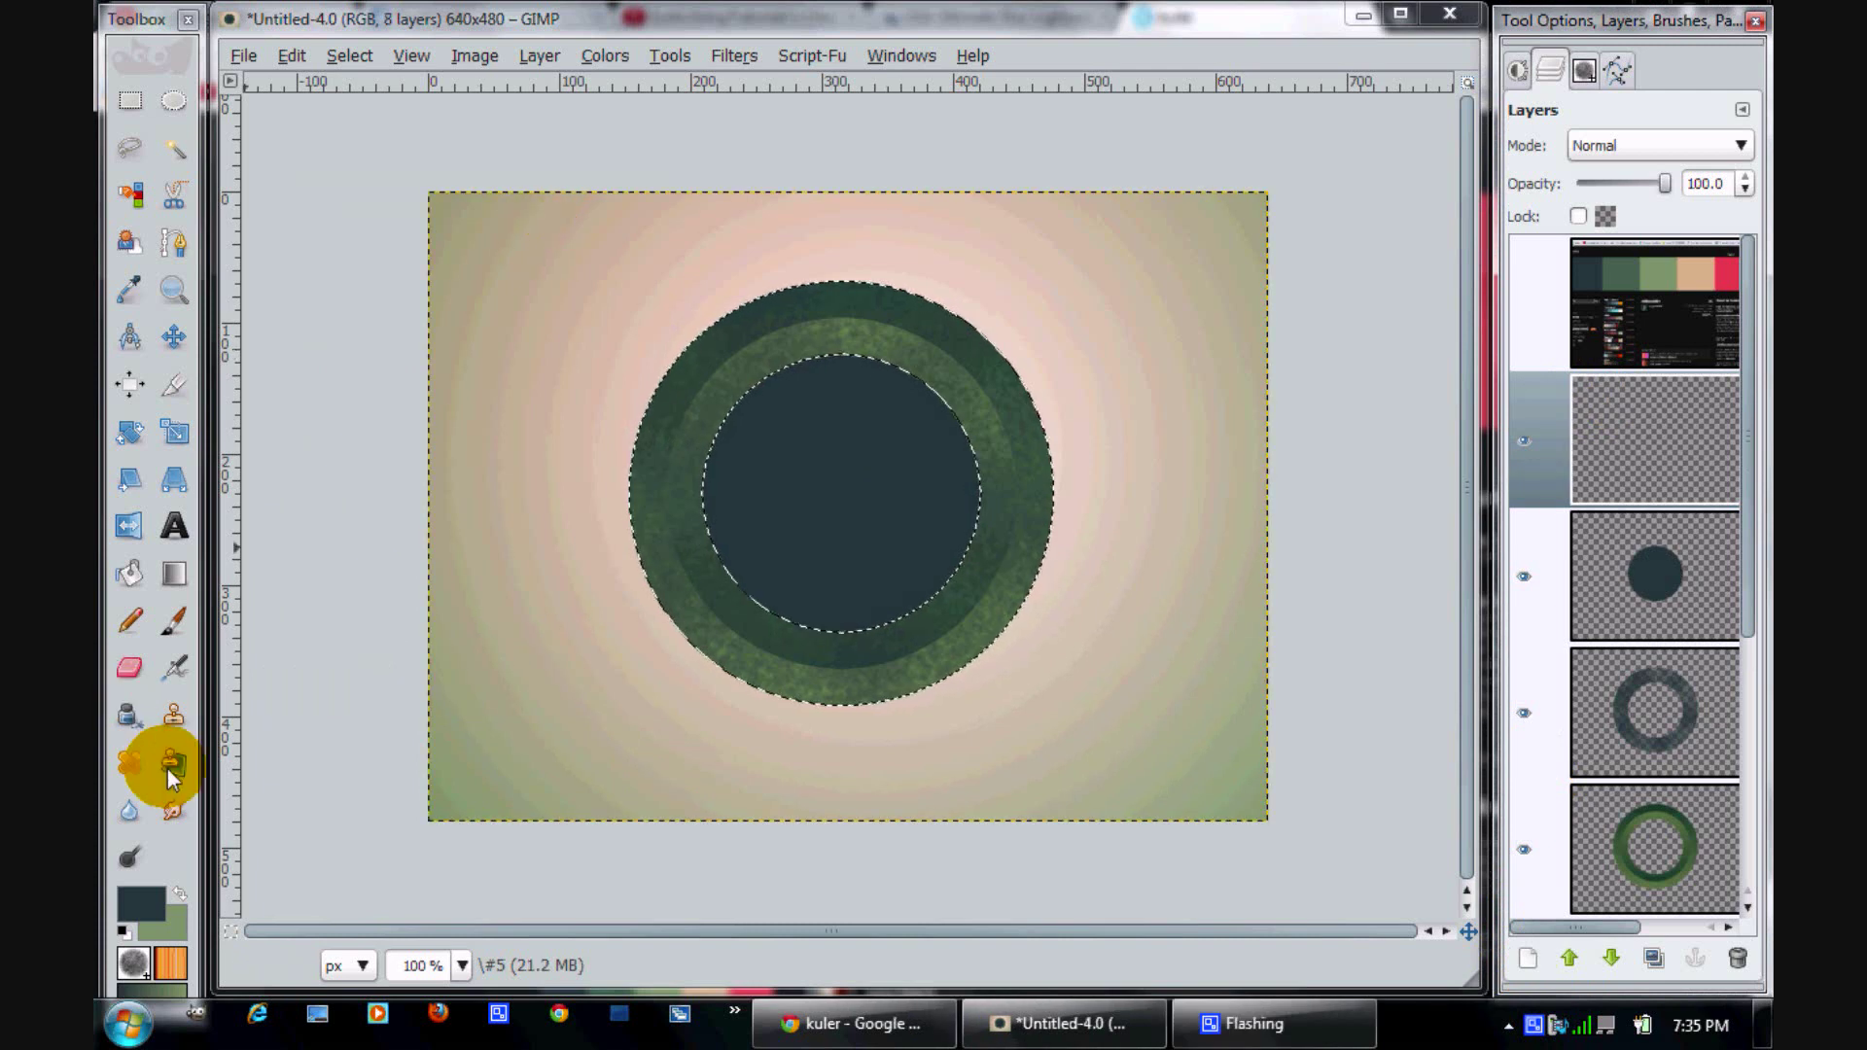
# Clear the selection and fill the entire new layer with white using Bucket Fill
pyautogui.click(129, 573)
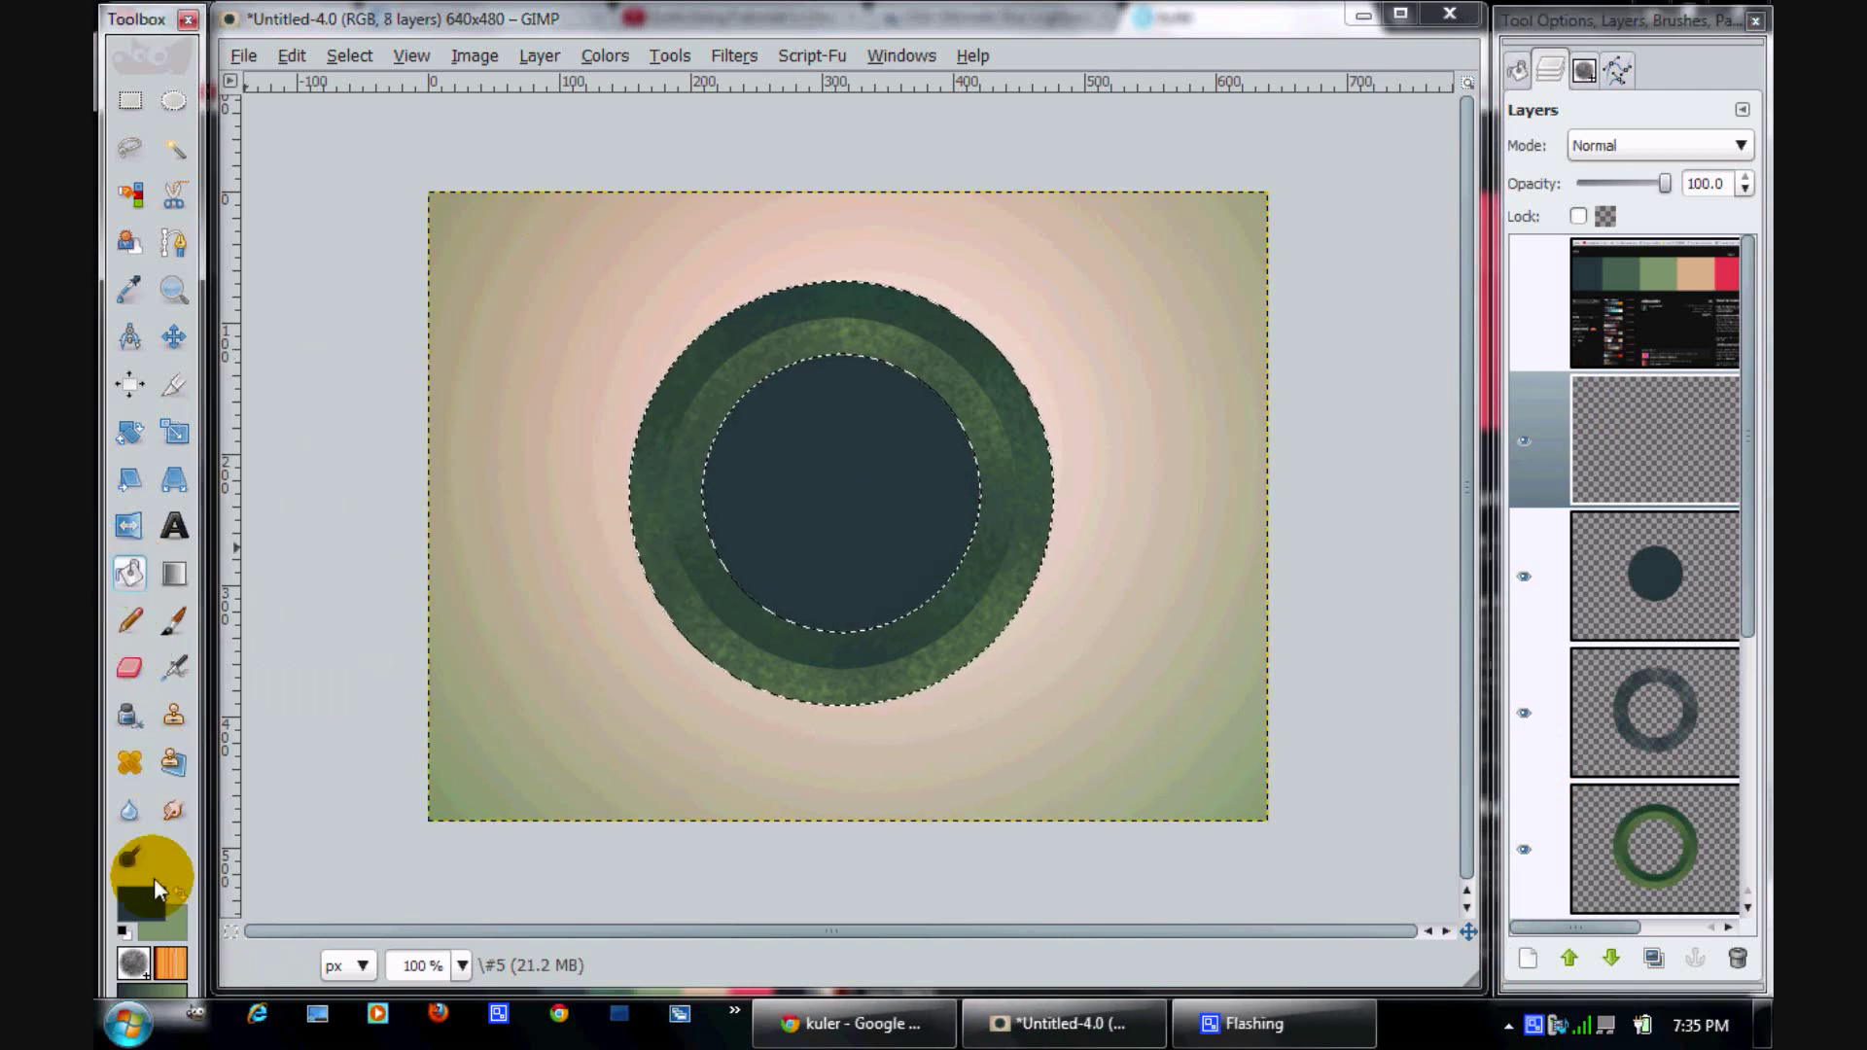
pyautogui.click(124, 932)
pyautogui.click(180, 892)
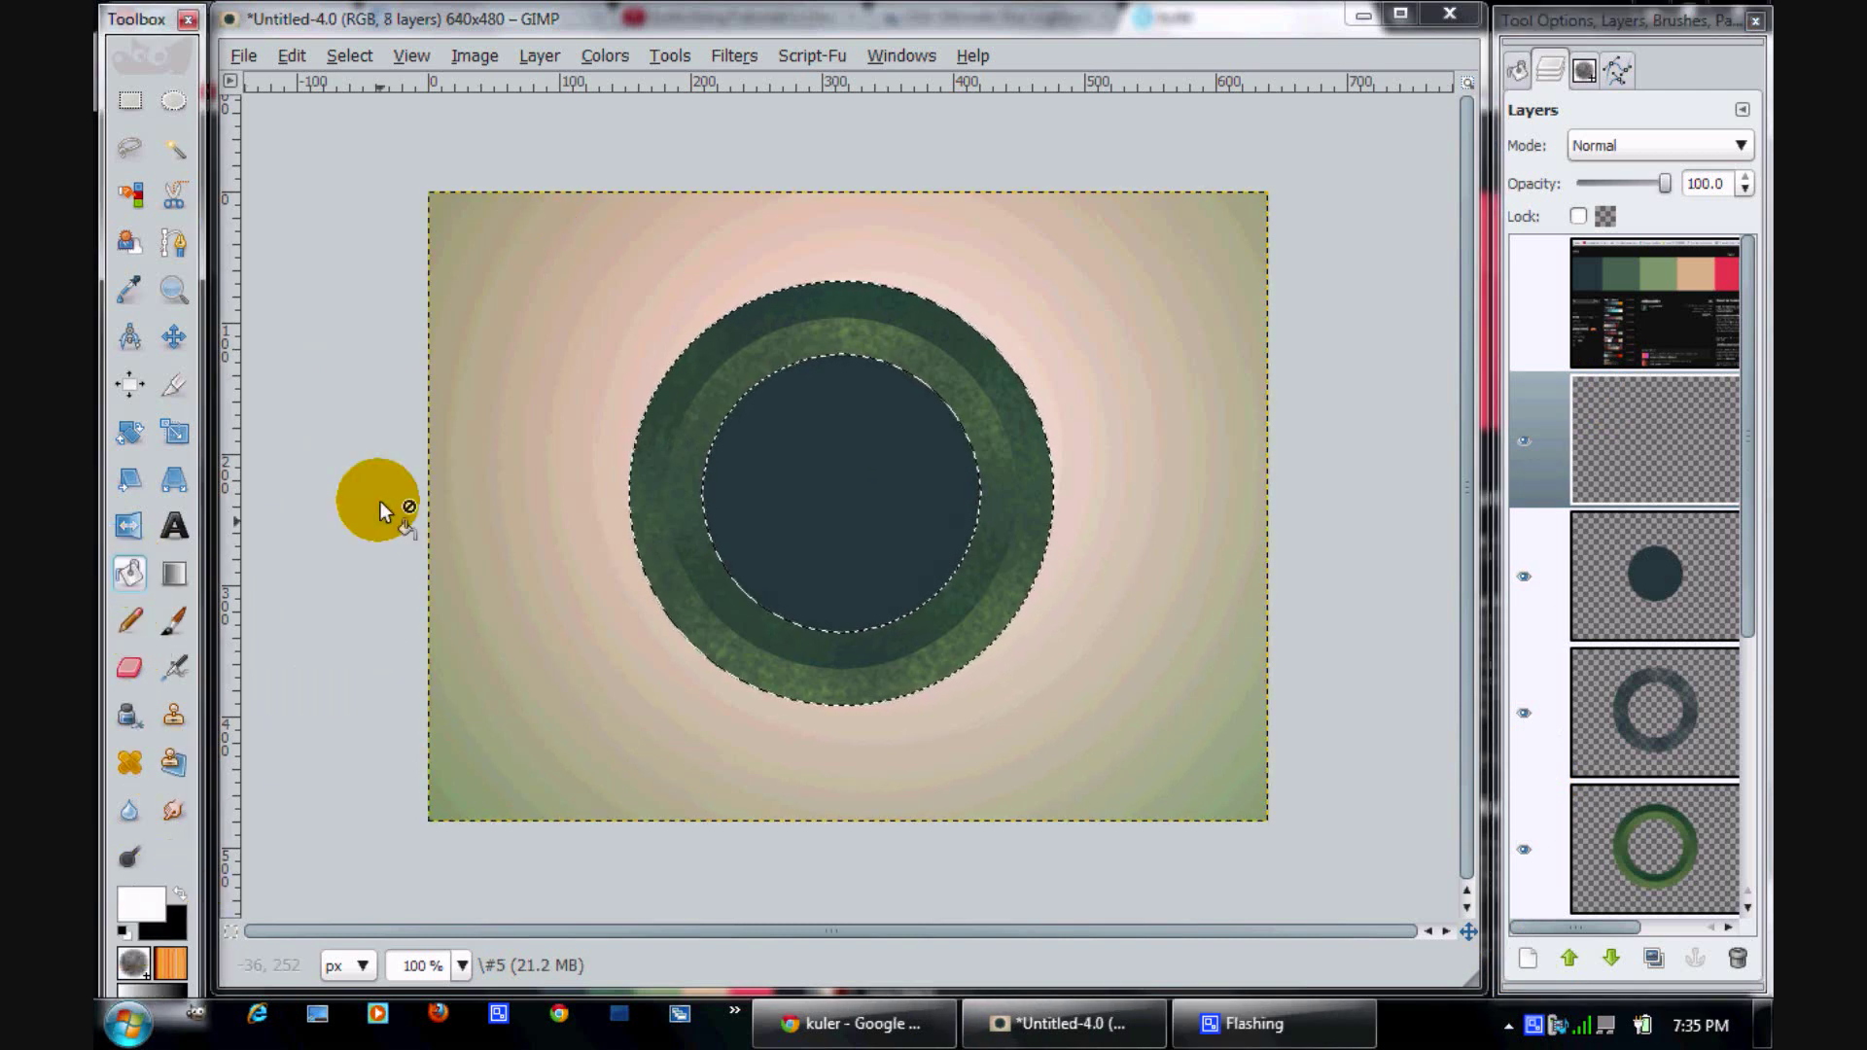
pyautogui.click(512, 492)
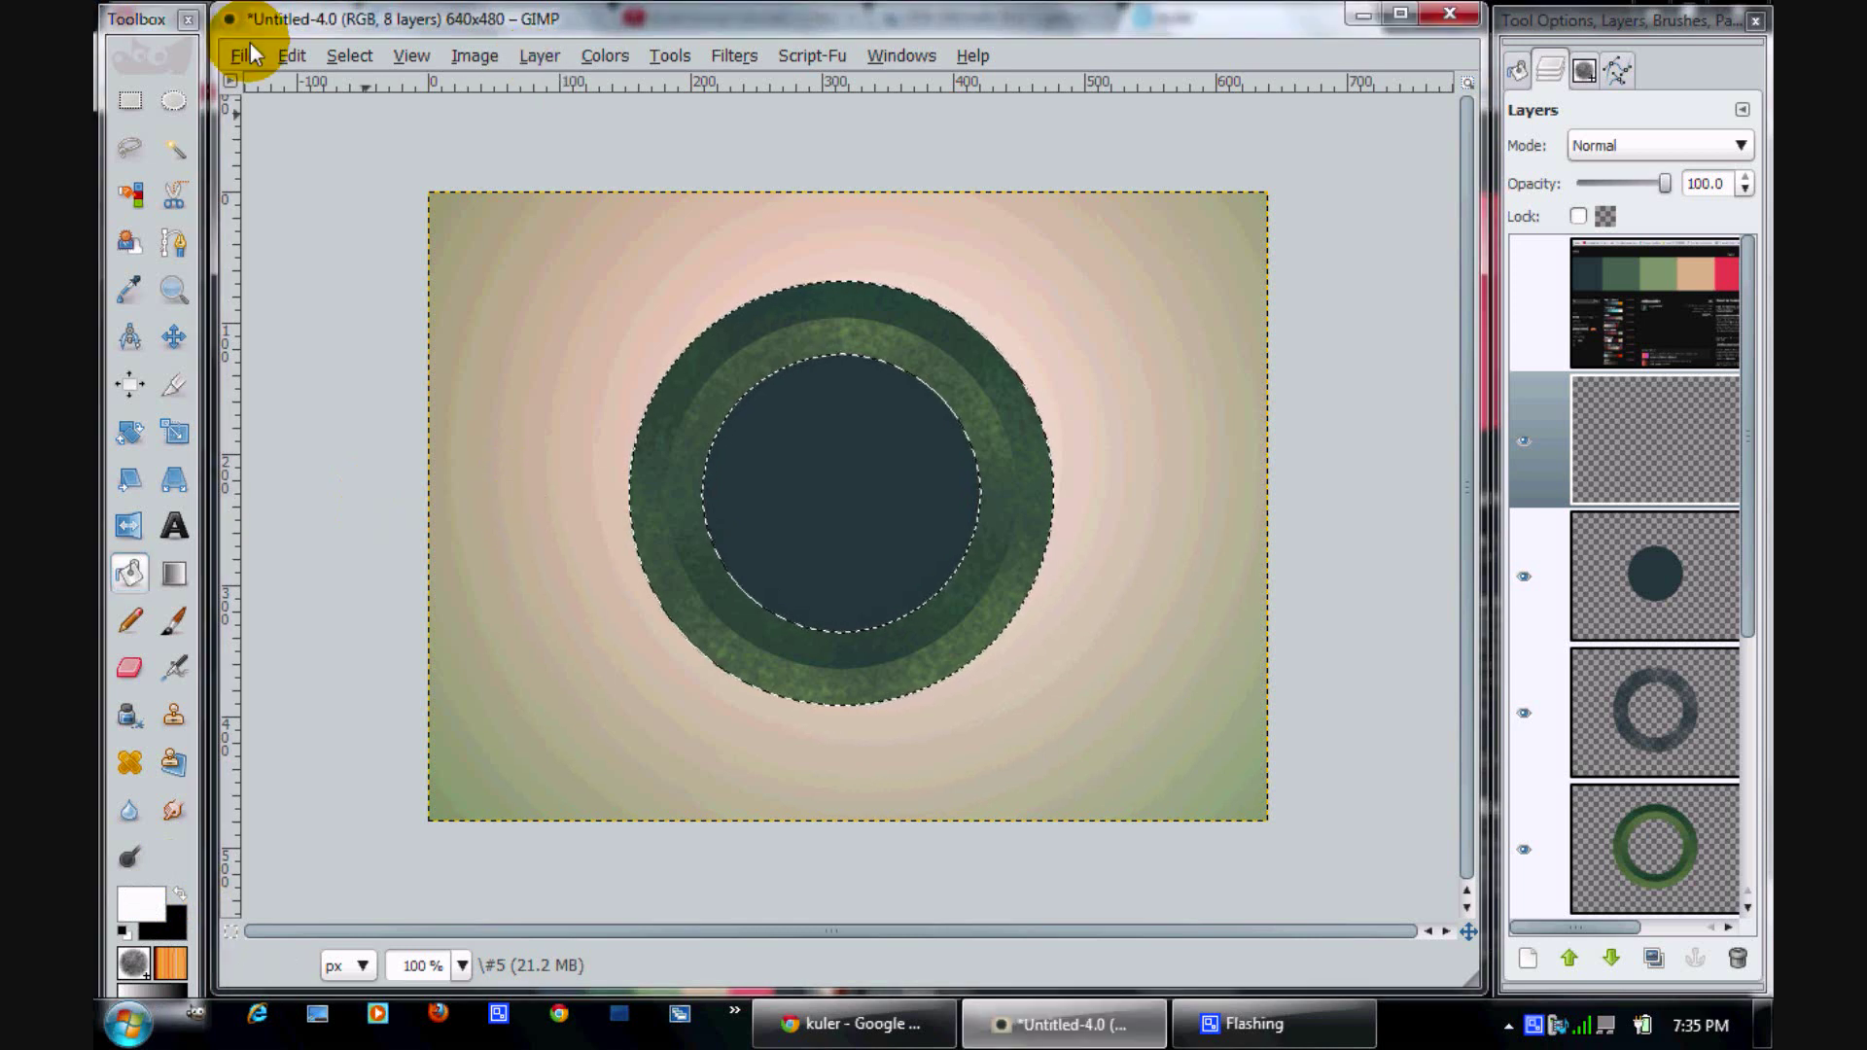
pyautogui.click(349, 56)
pyautogui.click(375, 113)
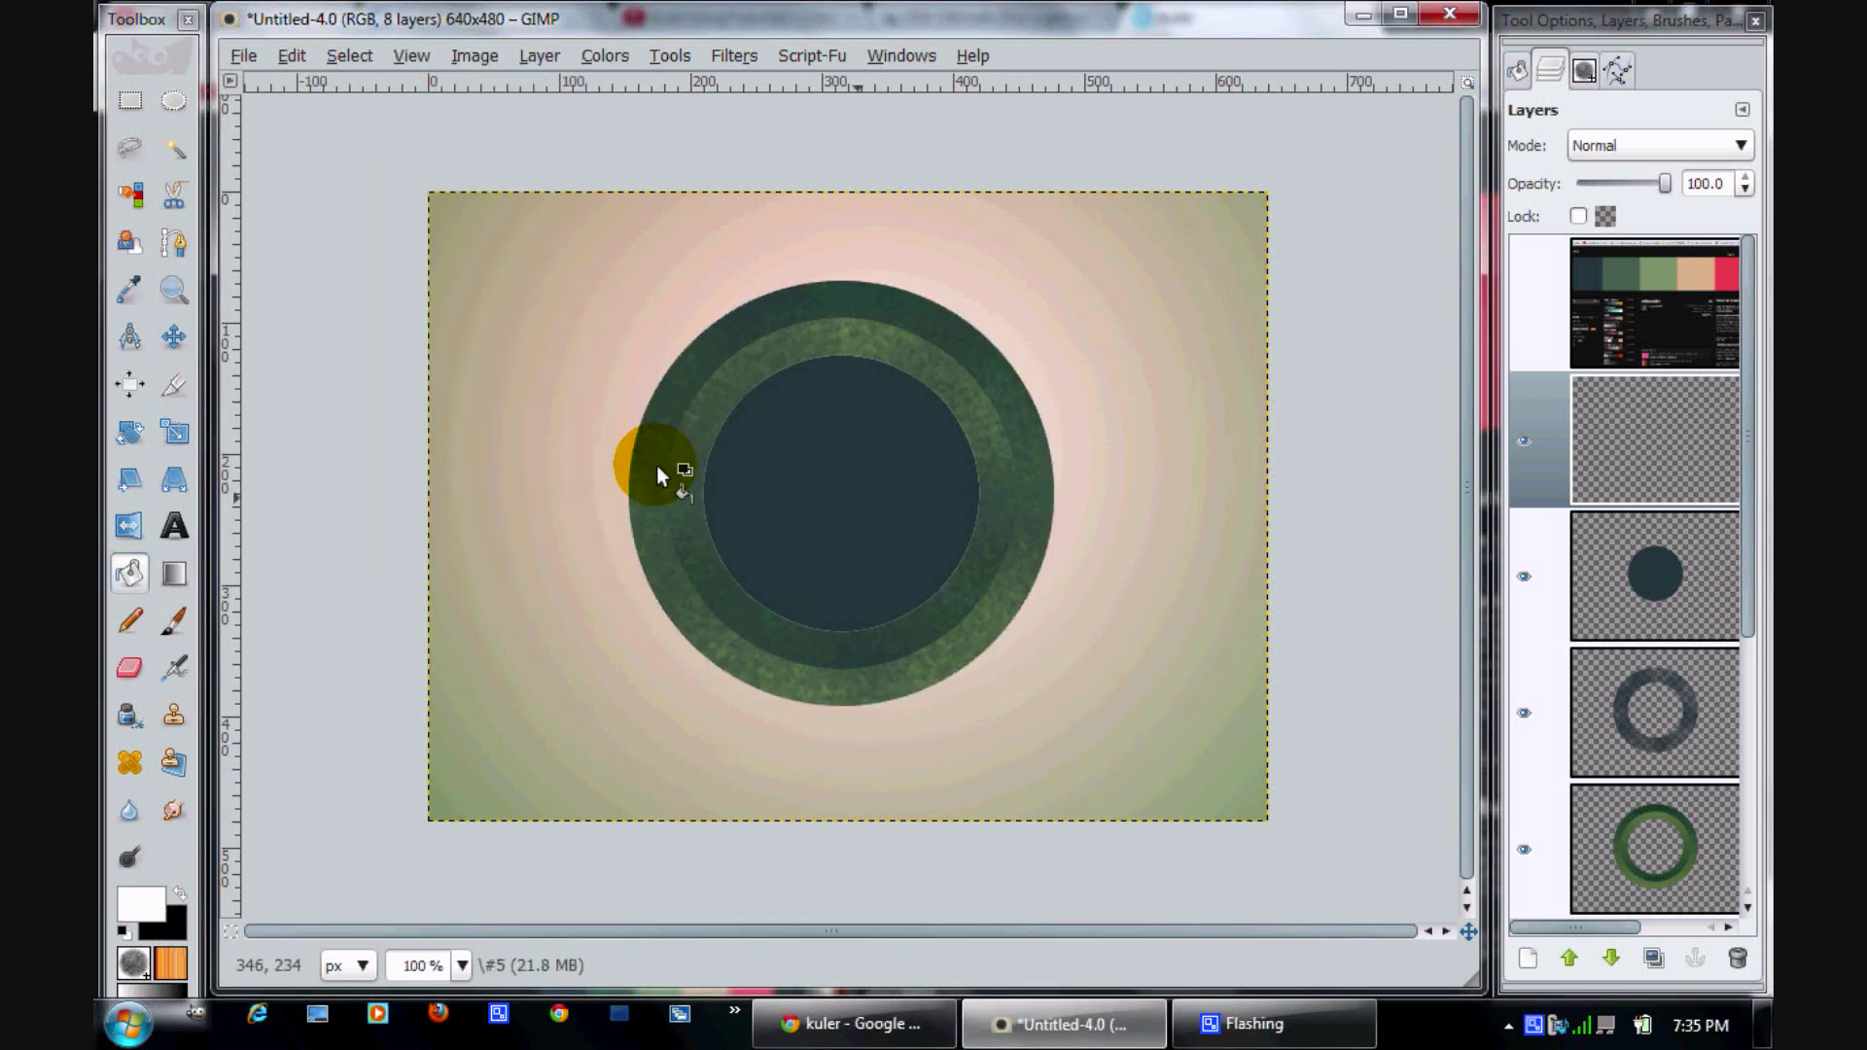
pyautogui.click(591, 395)
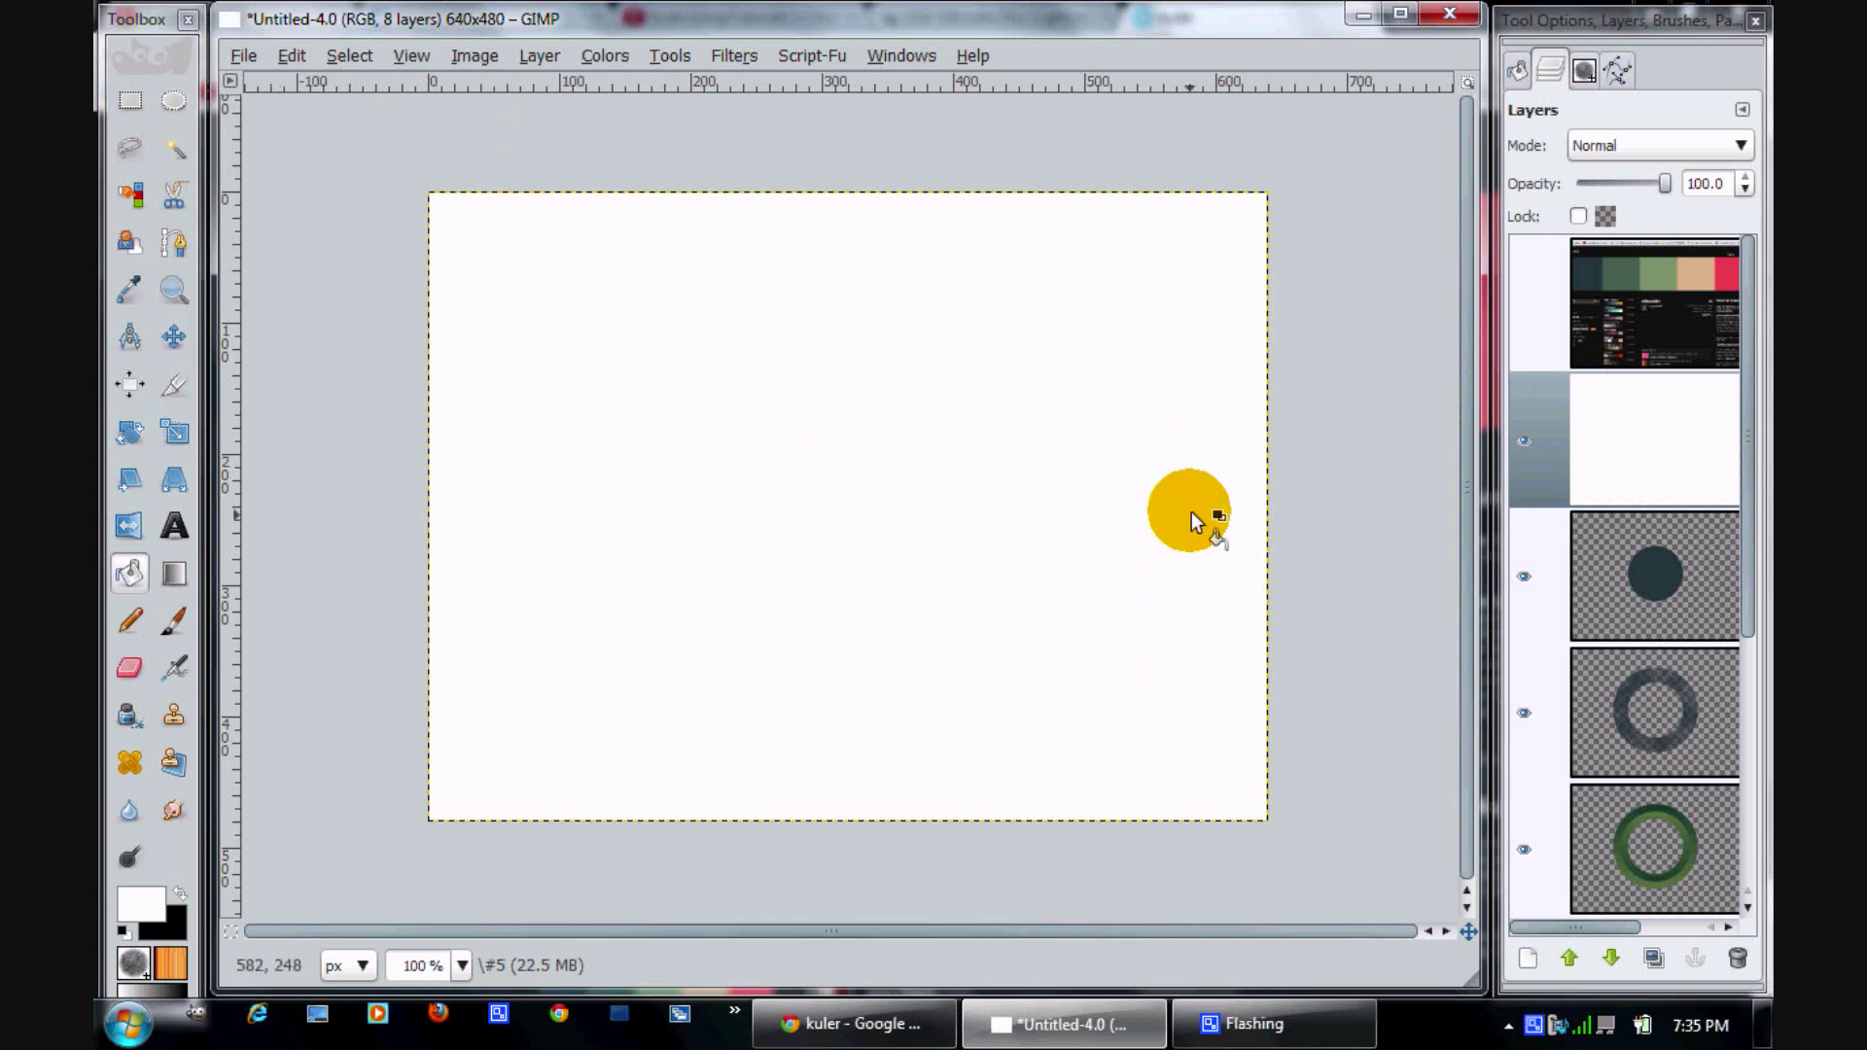
# Cut a hole in the white layer using the dark circle layer's alpha as the selection, and clear the selection
pyautogui.rightClick(1712, 573)
pyautogui.click(1567, 650)
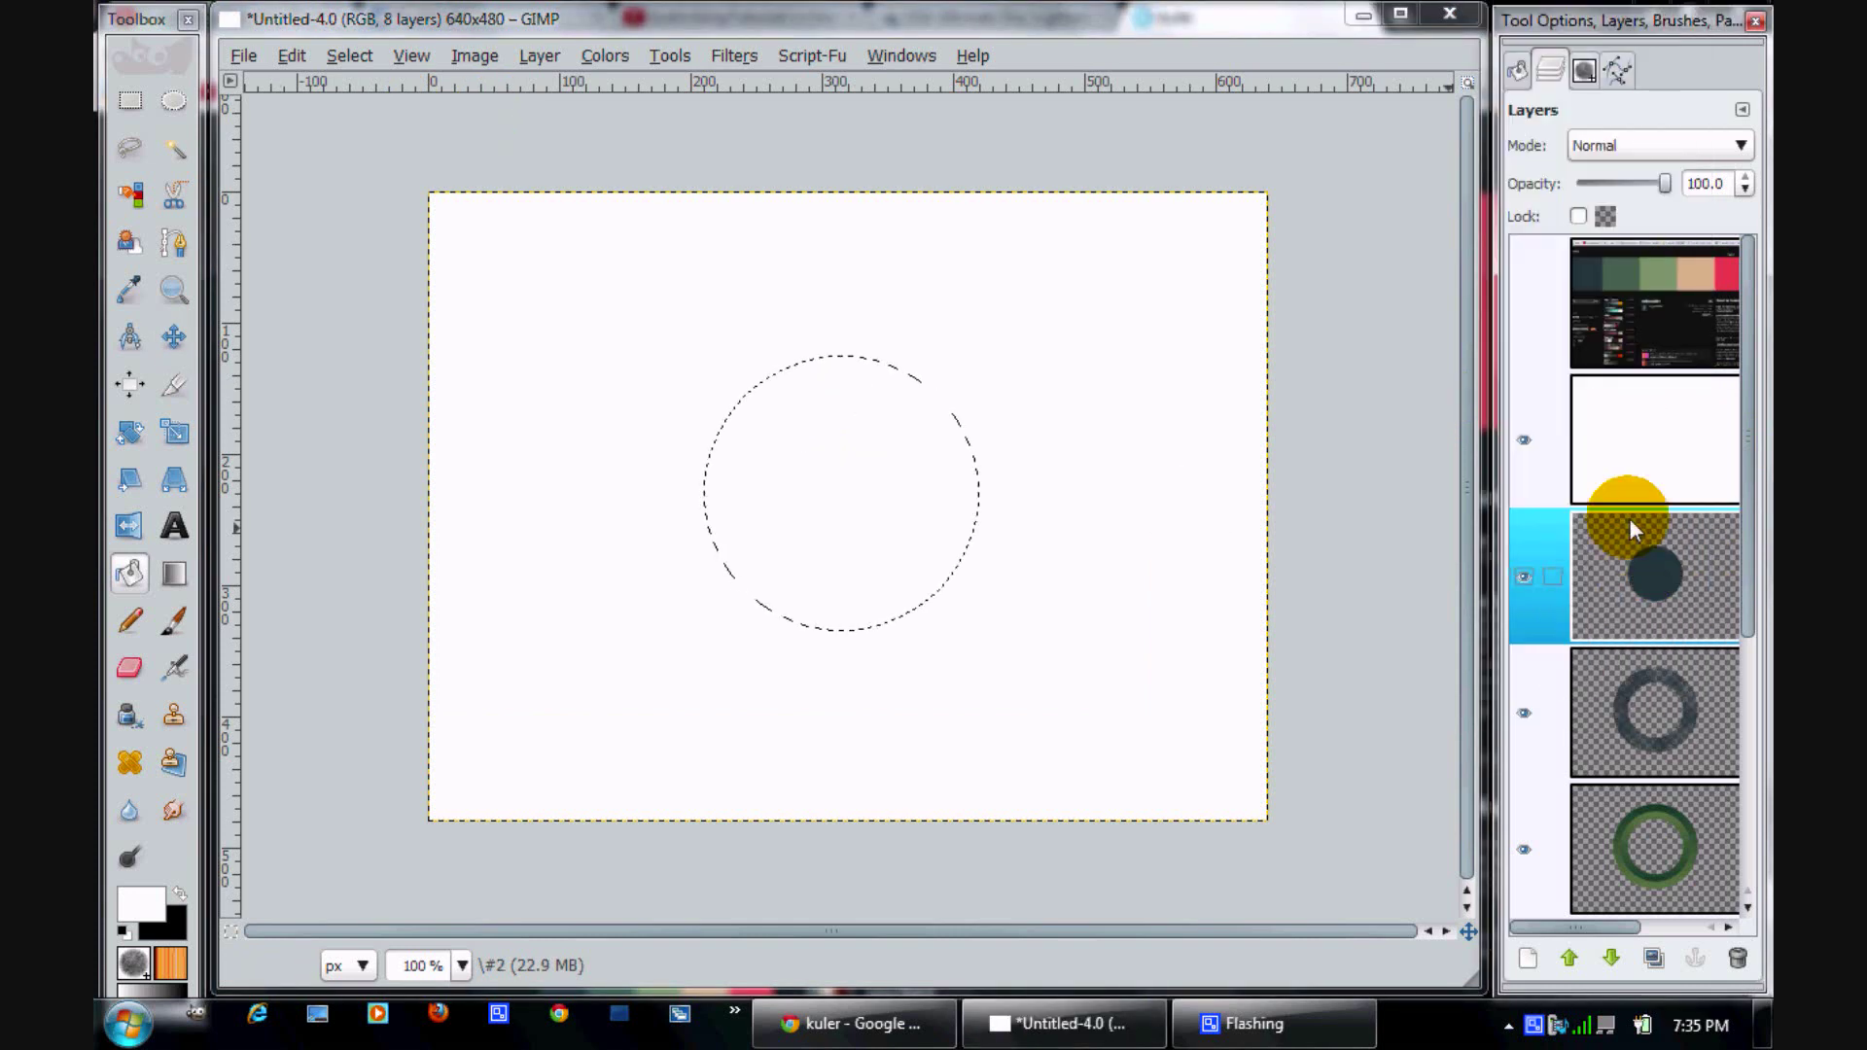
pyautogui.click(1630, 463)
pyautogui.press('Delete')
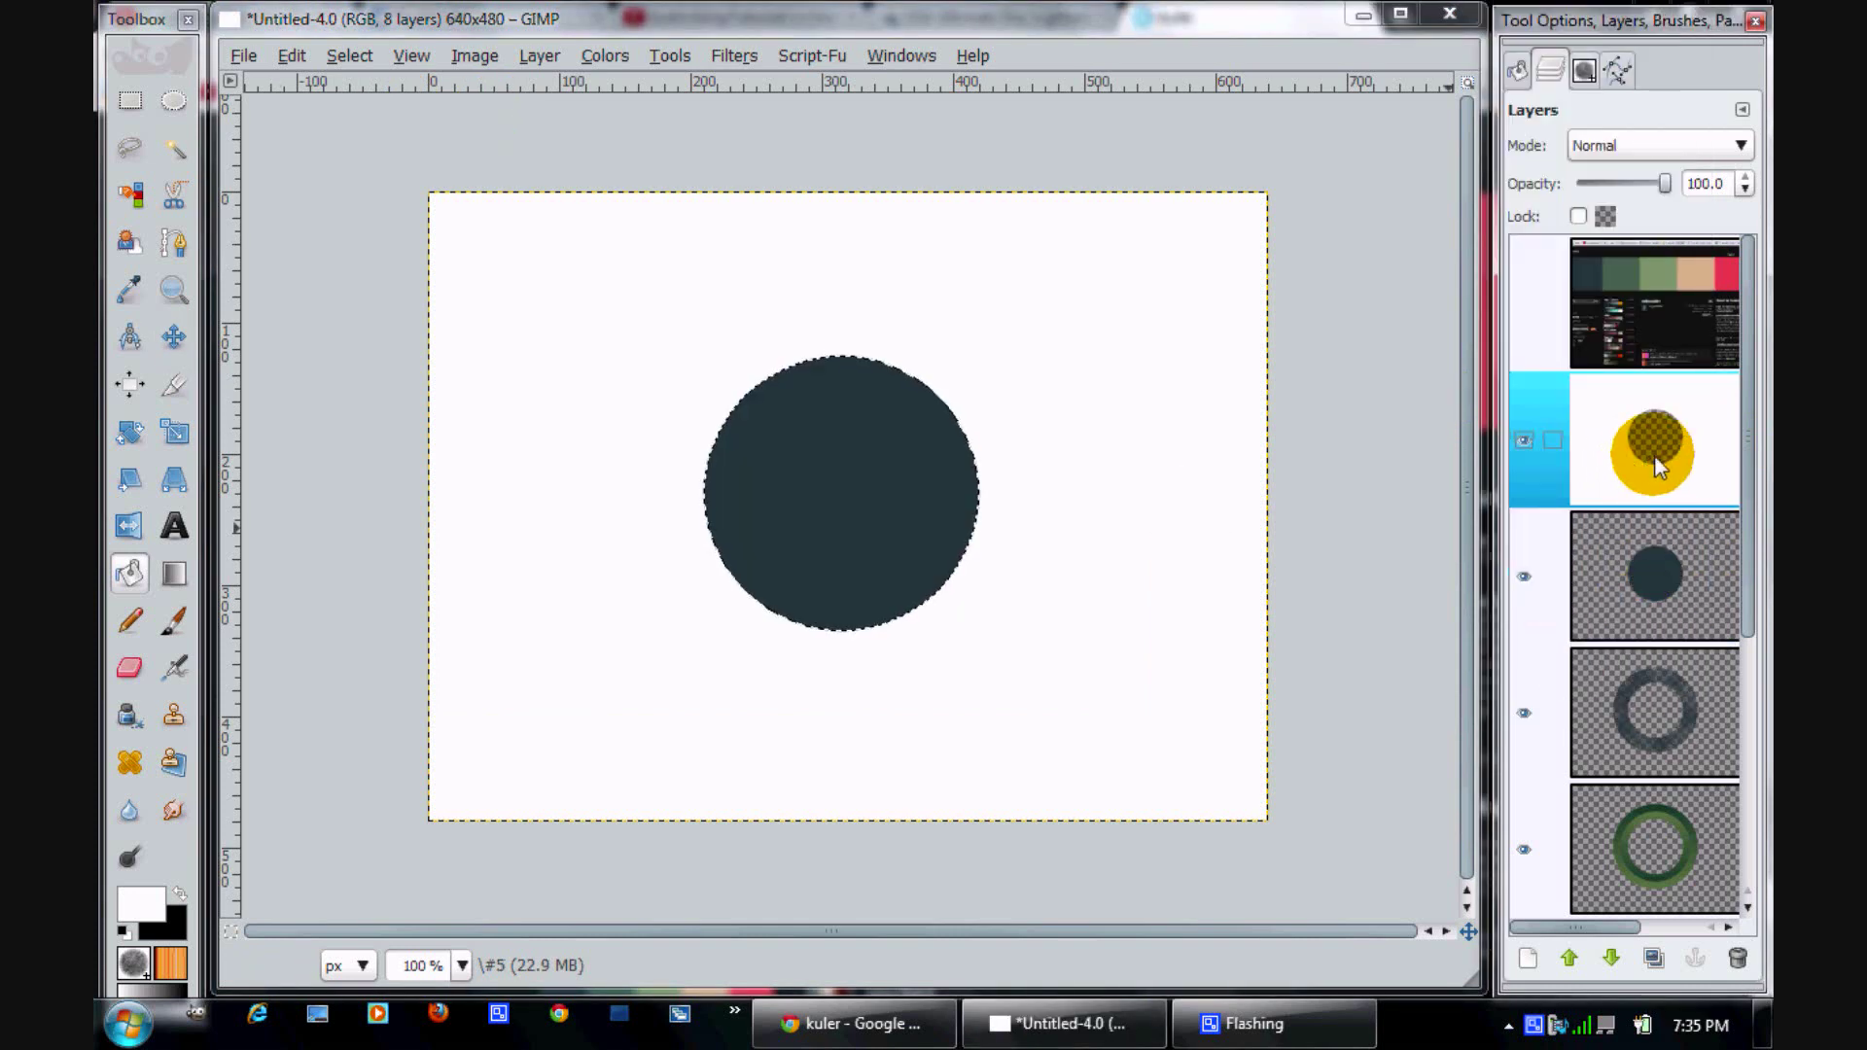
pyautogui.moveTo(1665, 441); pyautogui.dragTo(474, 207)
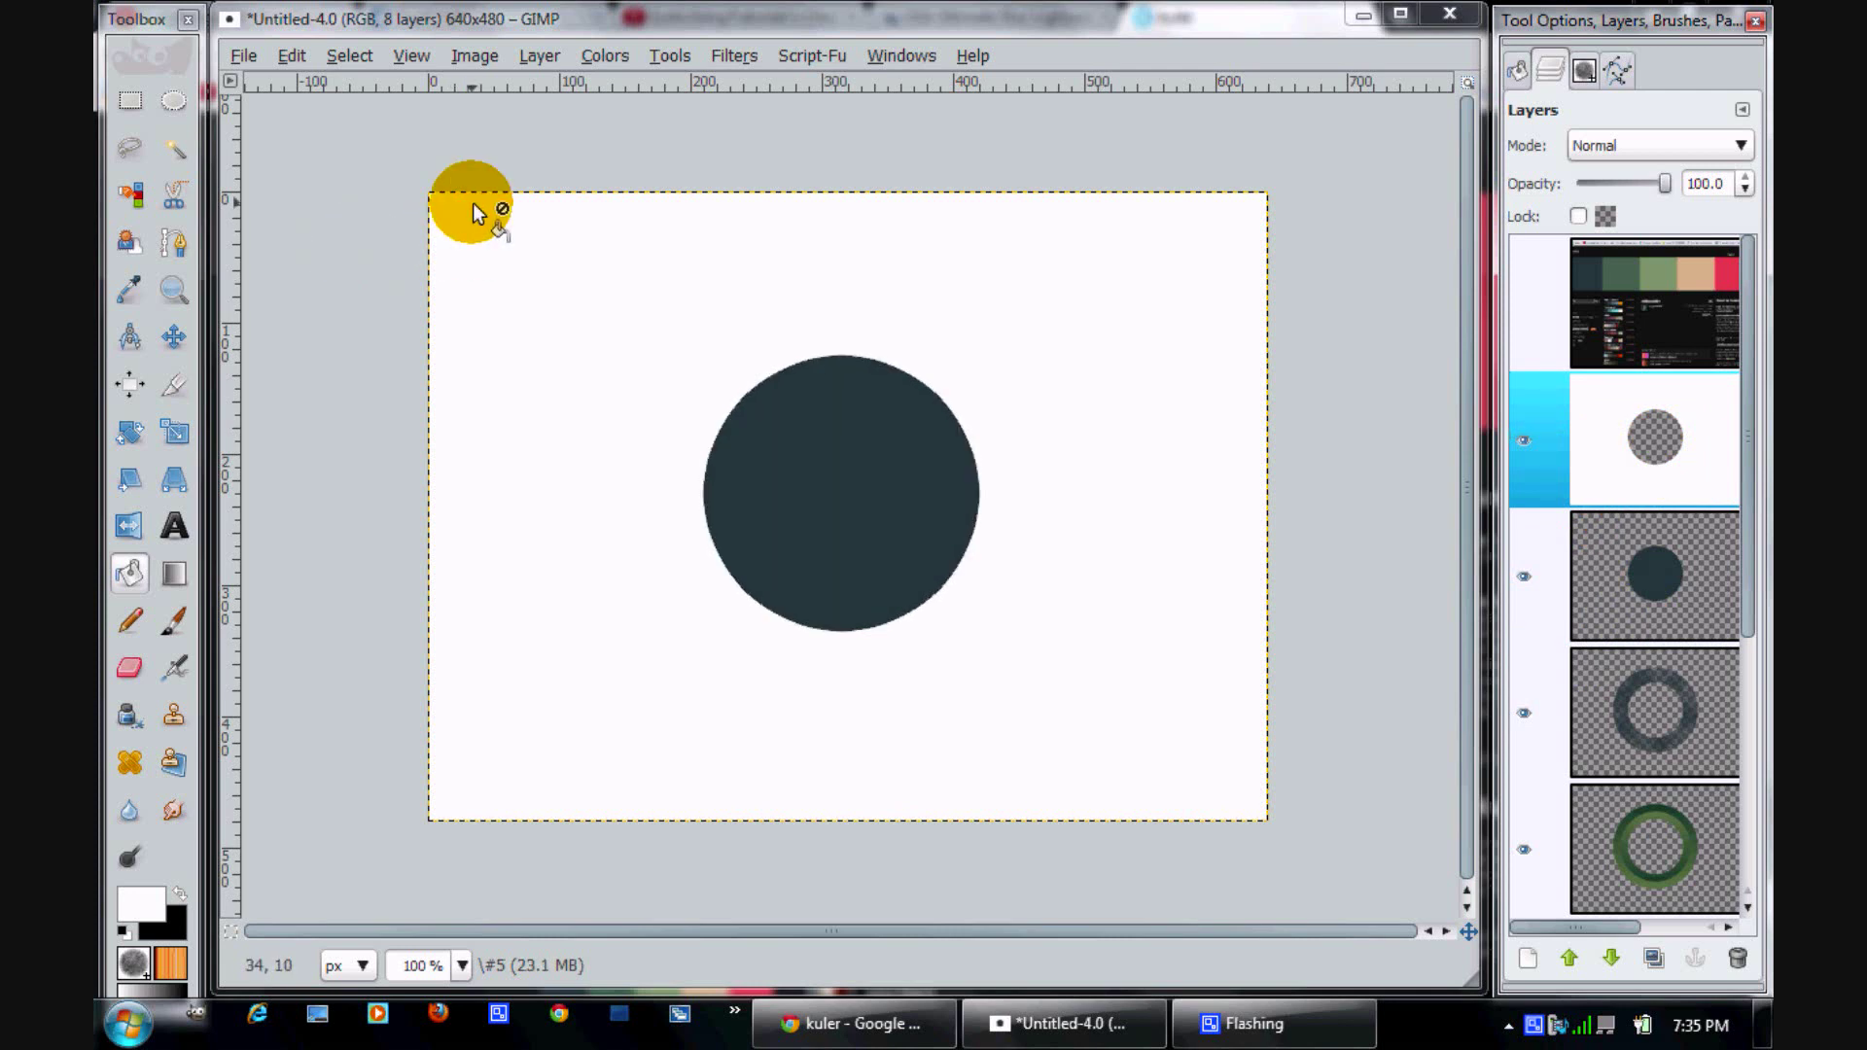
# Apply a black Drop Shadow to the white layer with offset Y 3, blur radius 30, opacity 80 and resizing off
pyautogui.moveTo(476, 212); pyautogui.dragTo(733, 57)
pyautogui.click(733, 56)
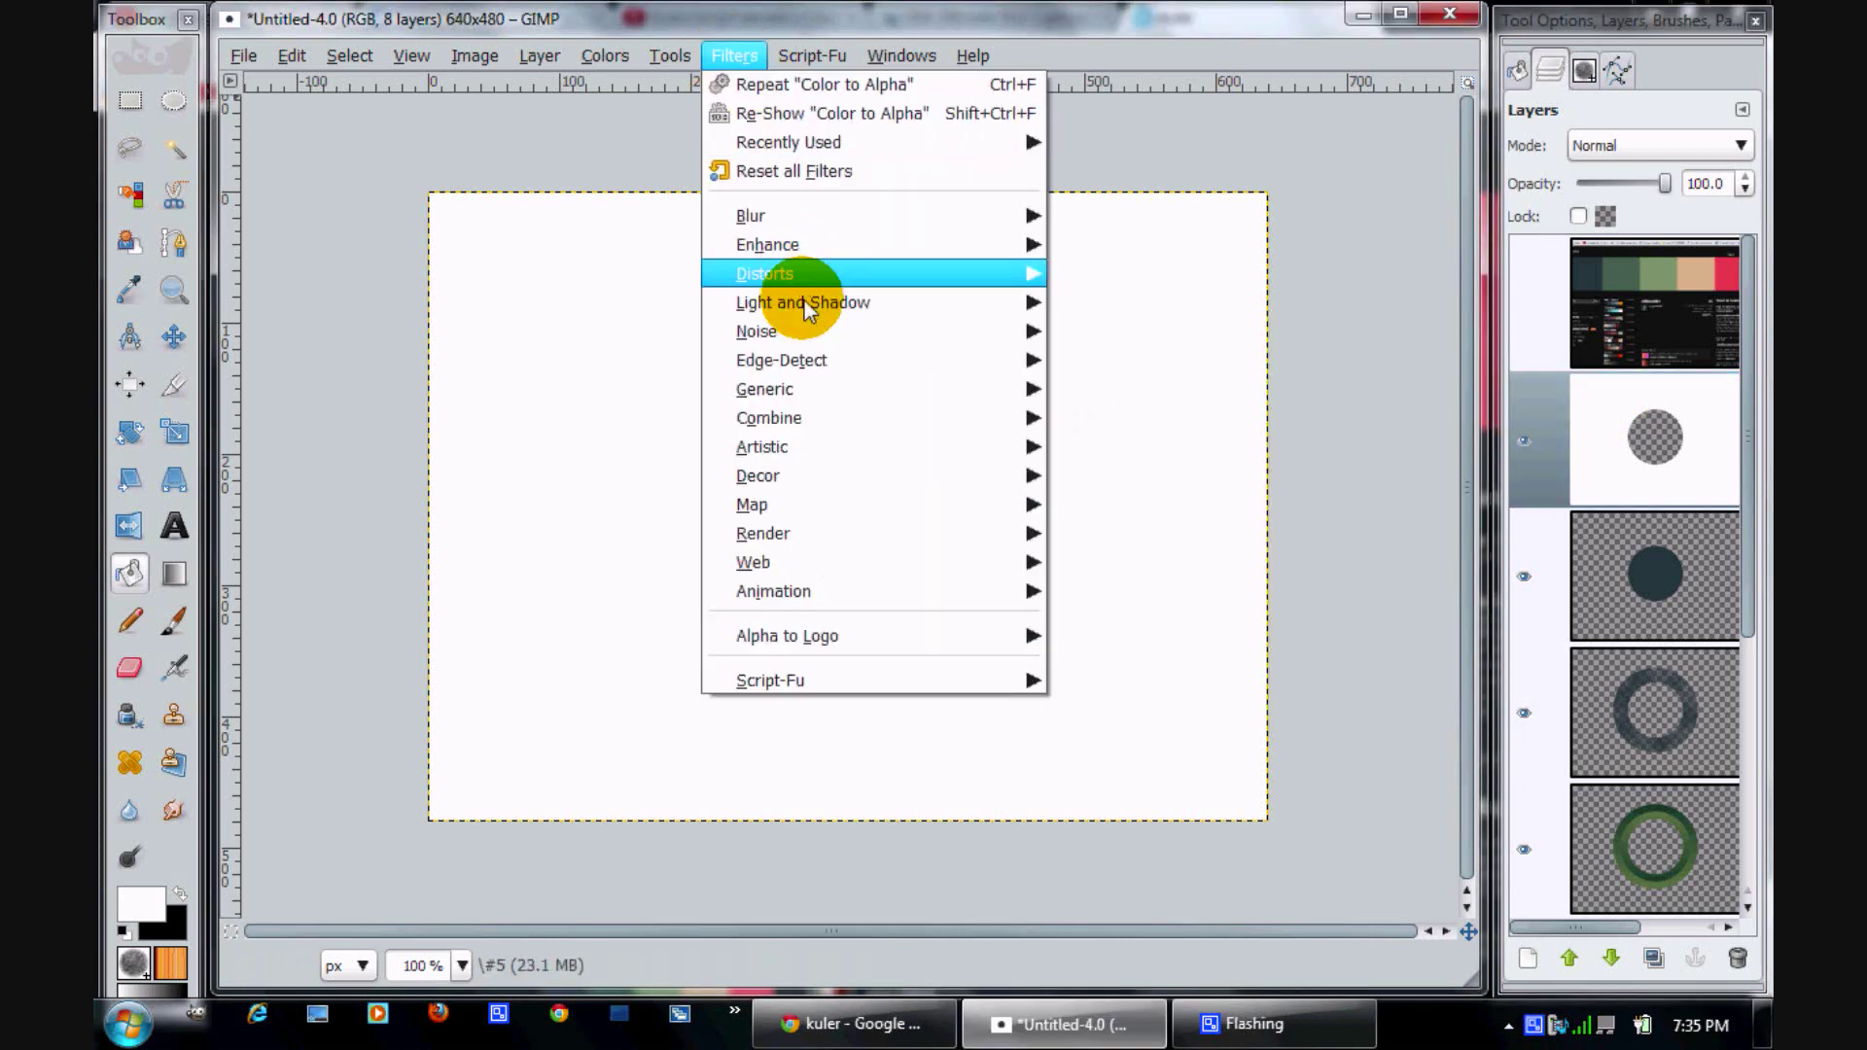
pyautogui.moveTo(856, 302)
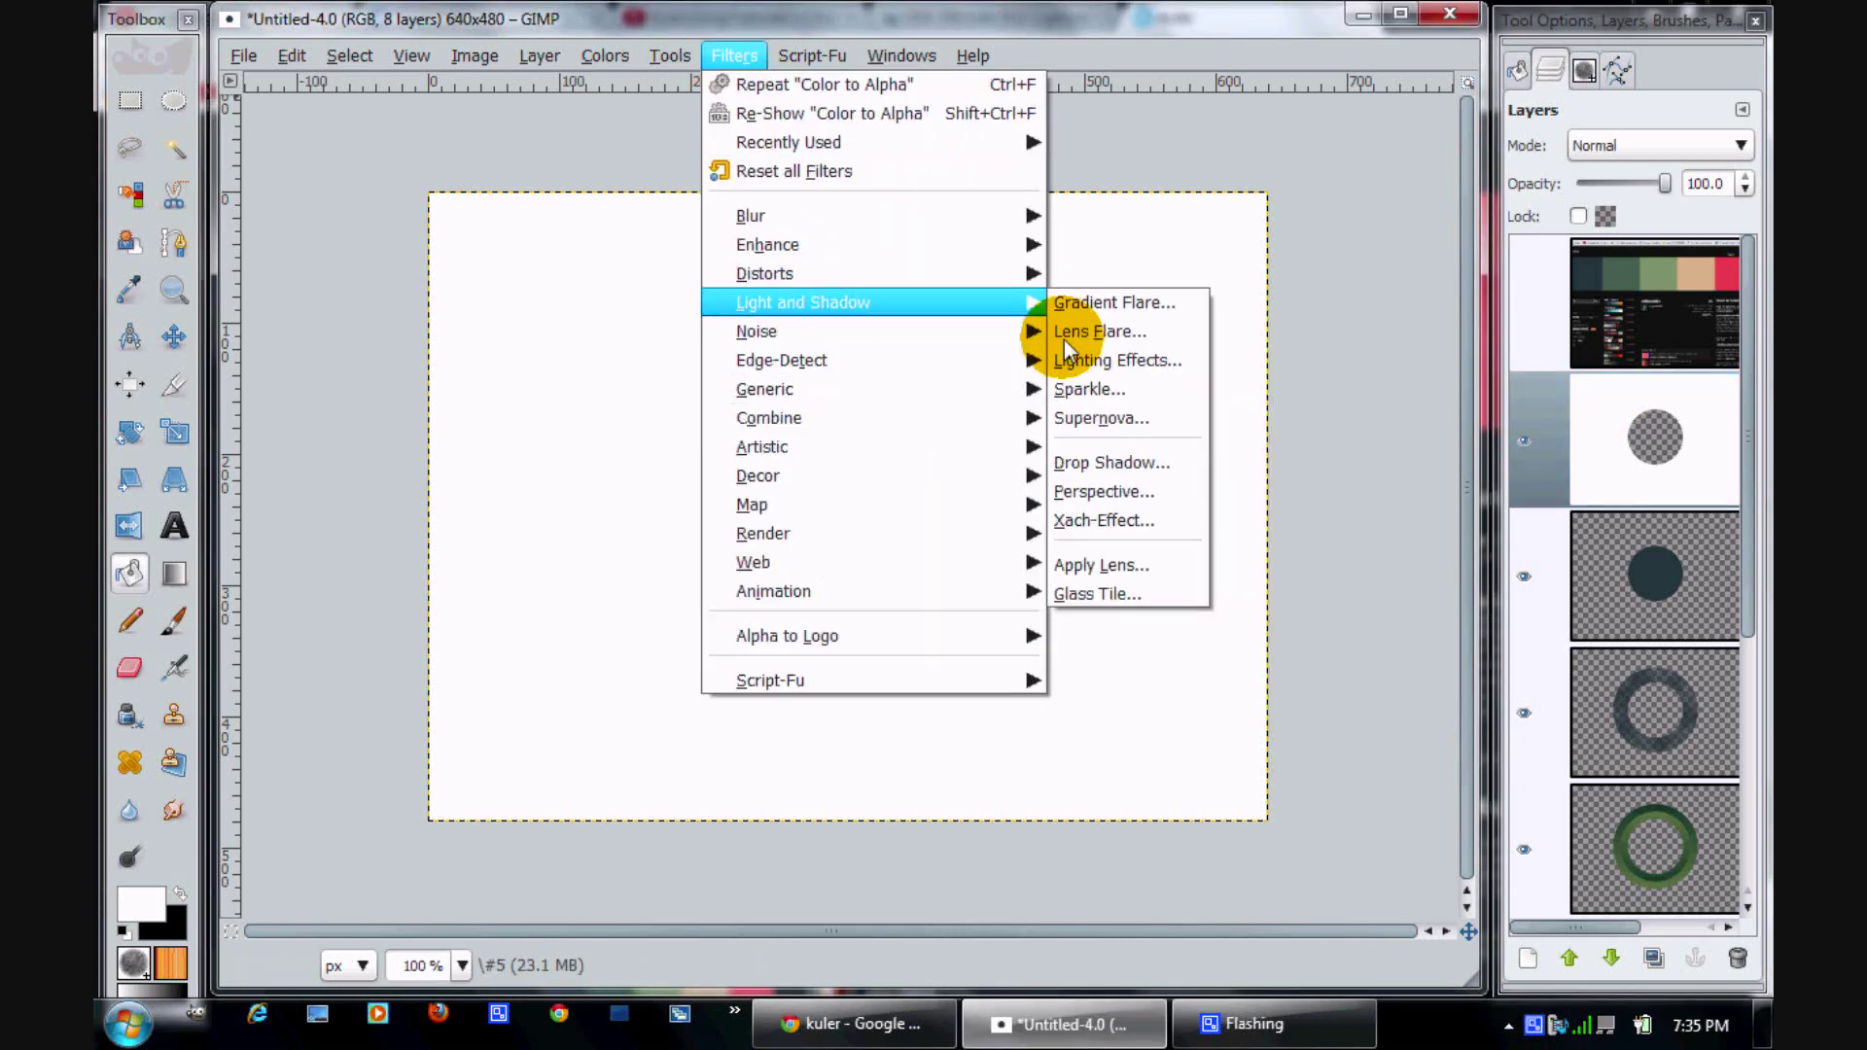
pyautogui.click(1095, 468)
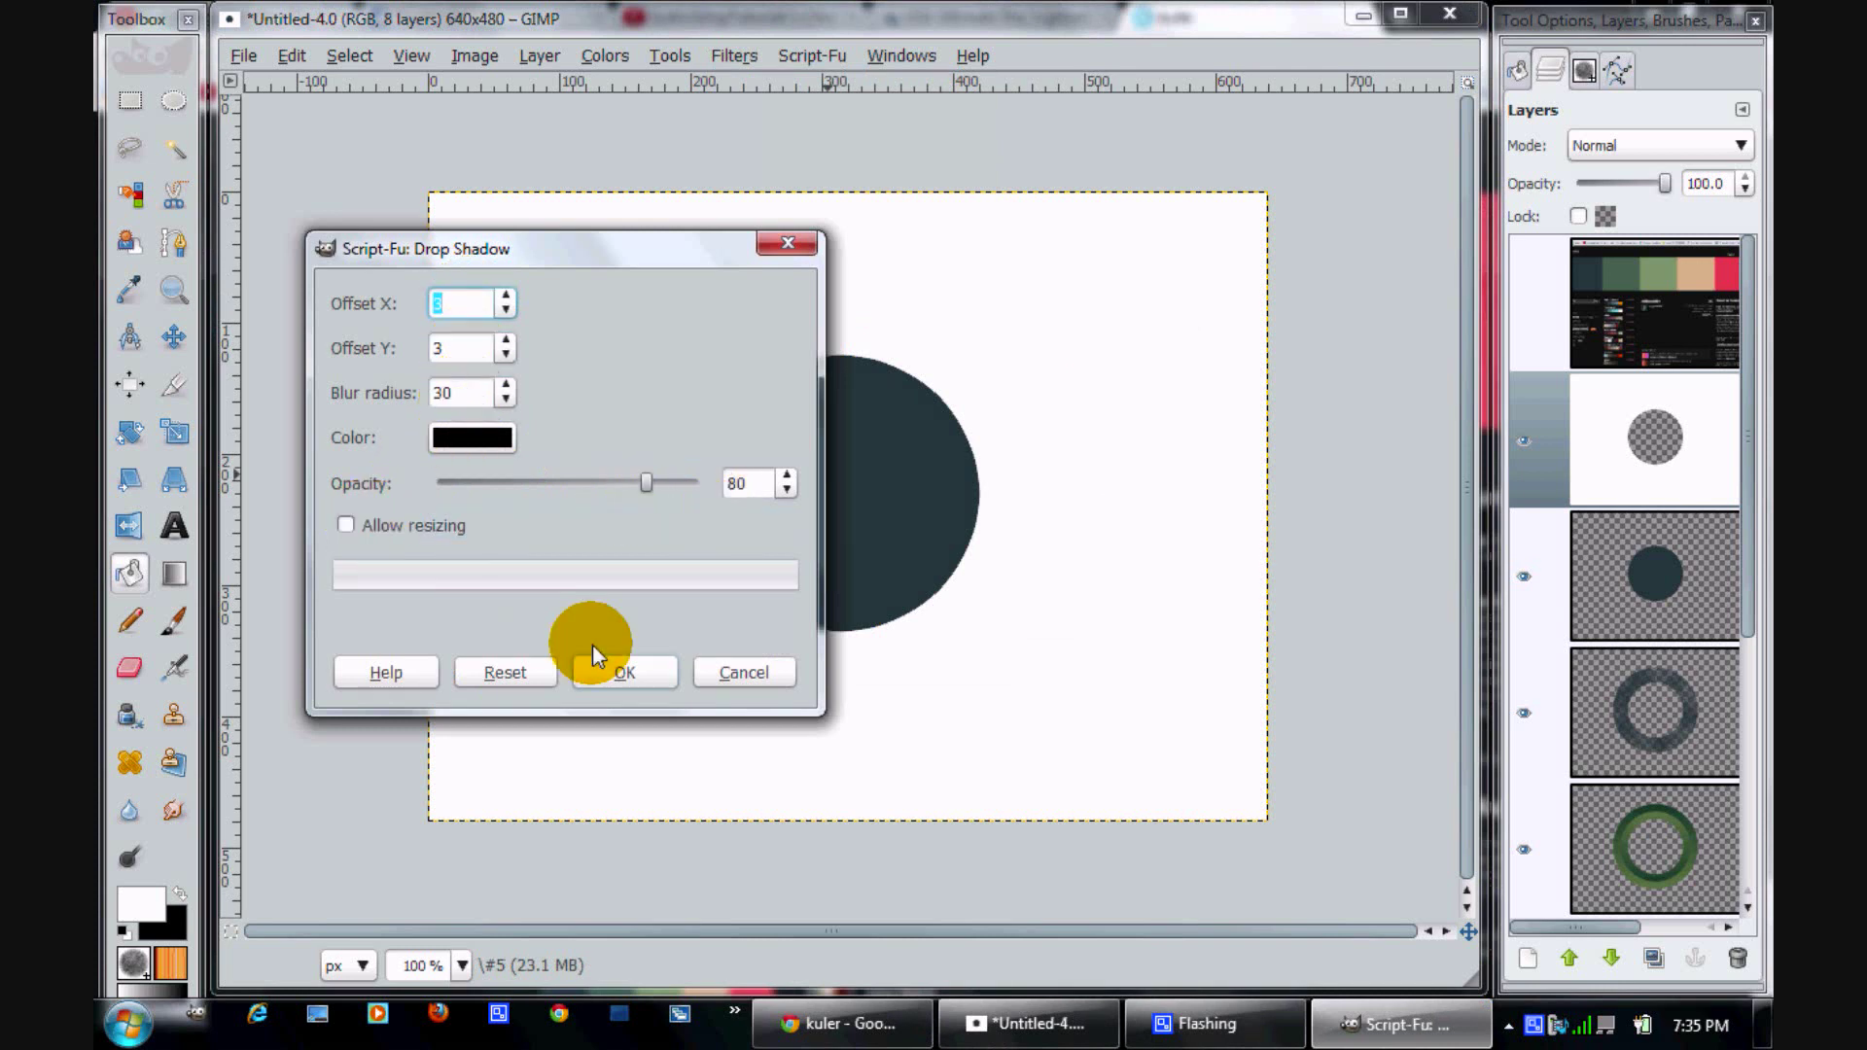
pyautogui.click(613, 671)
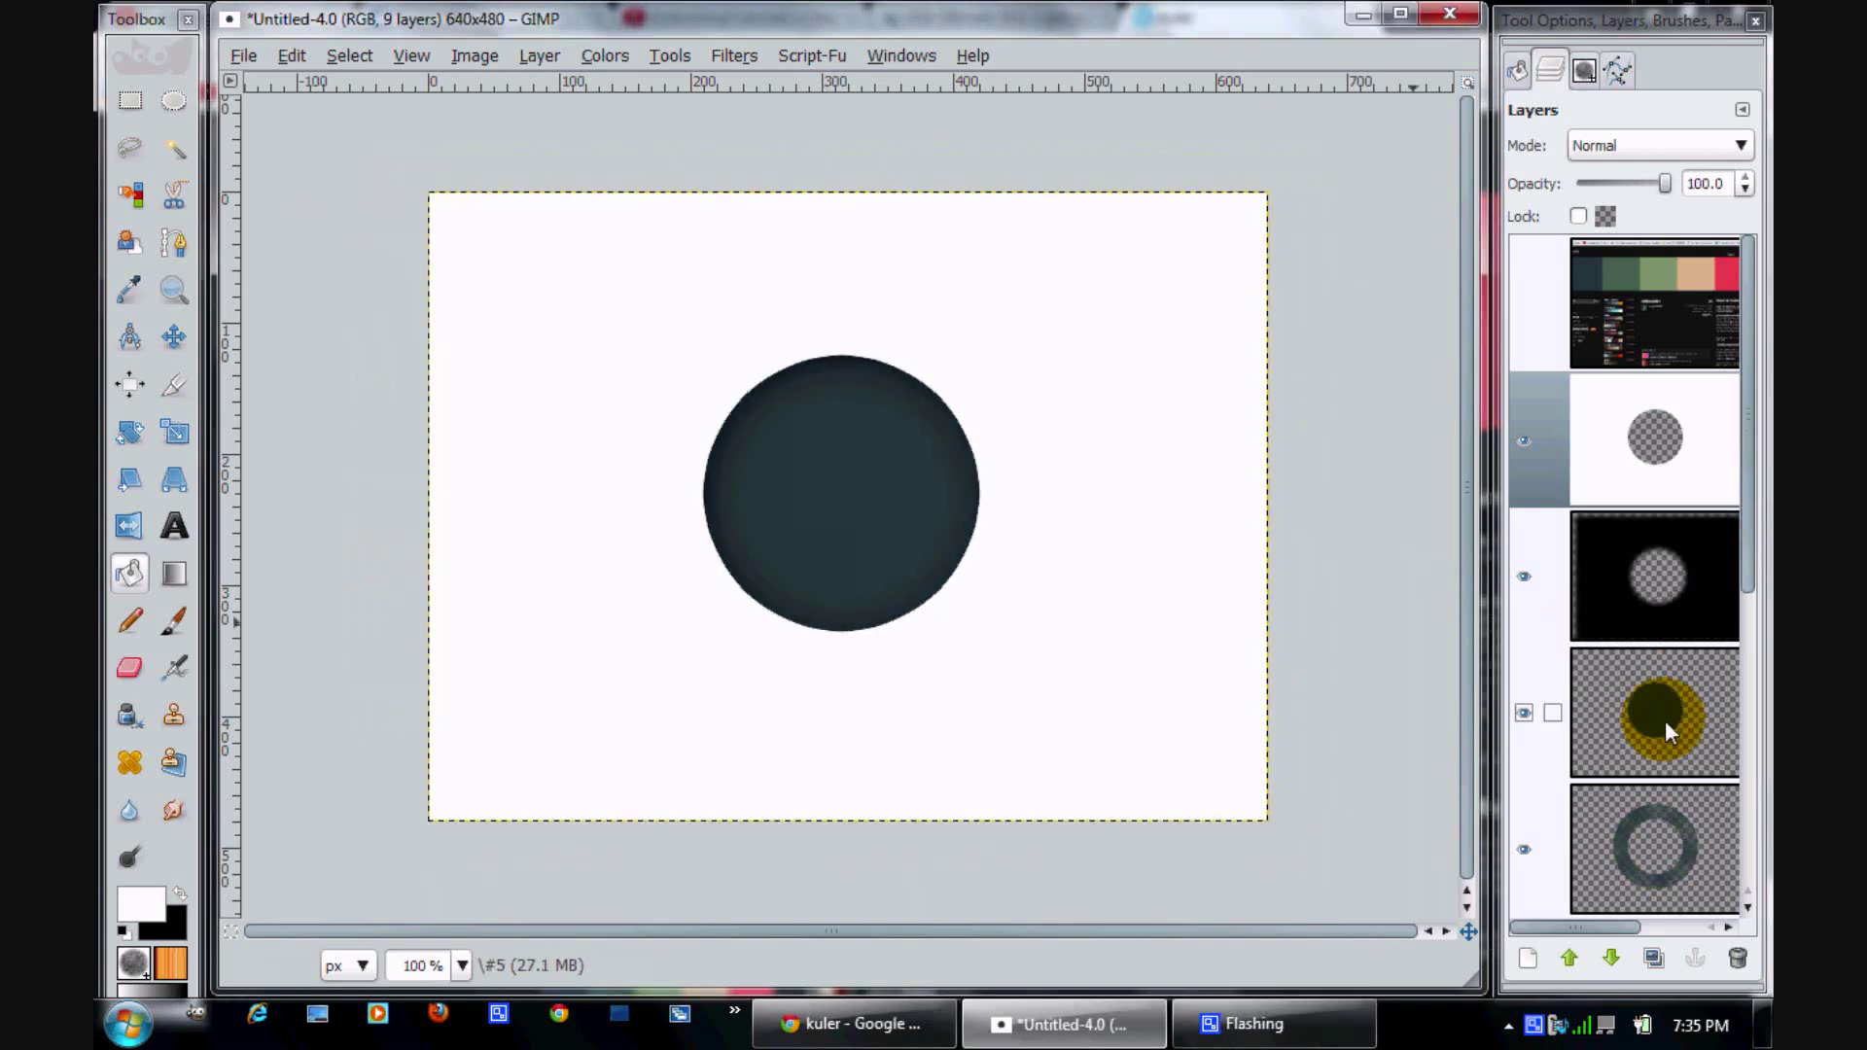
# Erase the shadow outside the dark circle using that circle's alpha selection, and delete the white layer
pyautogui.rightClick(1664, 721)
pyautogui.click(1492, 648)
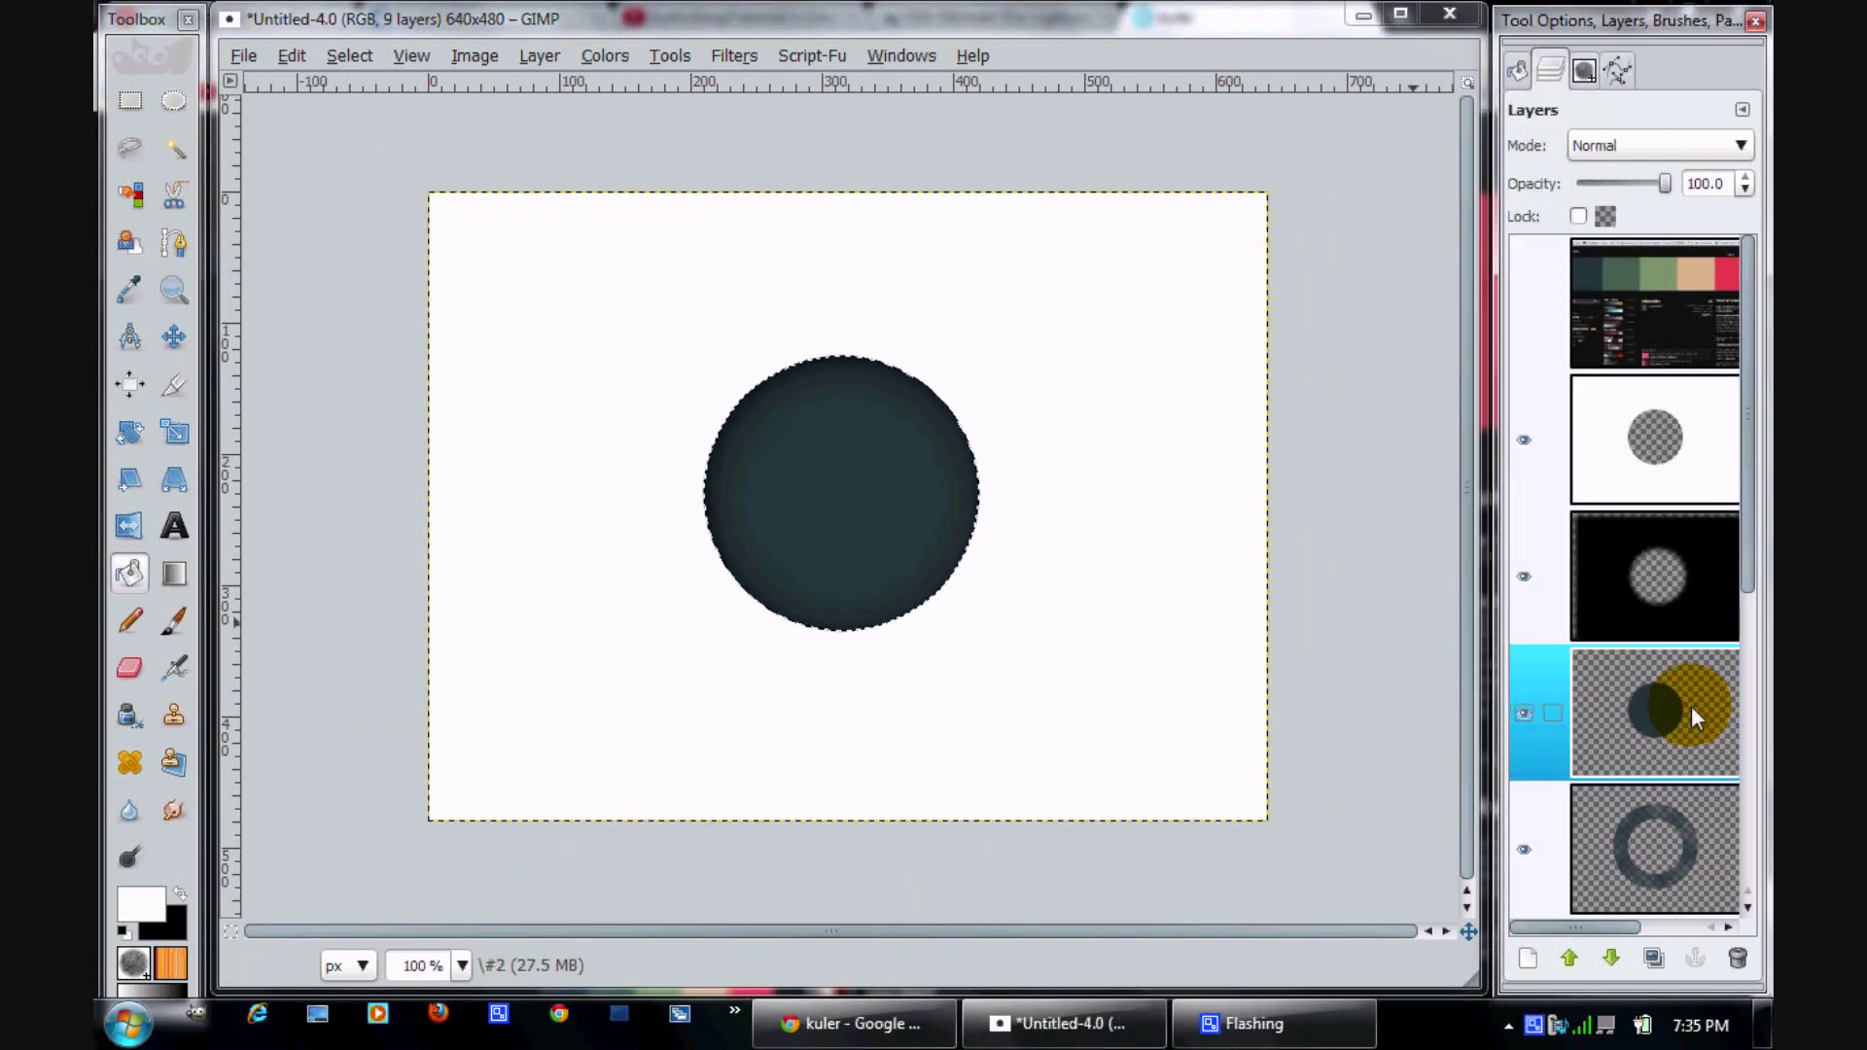
pyautogui.click(1653, 609)
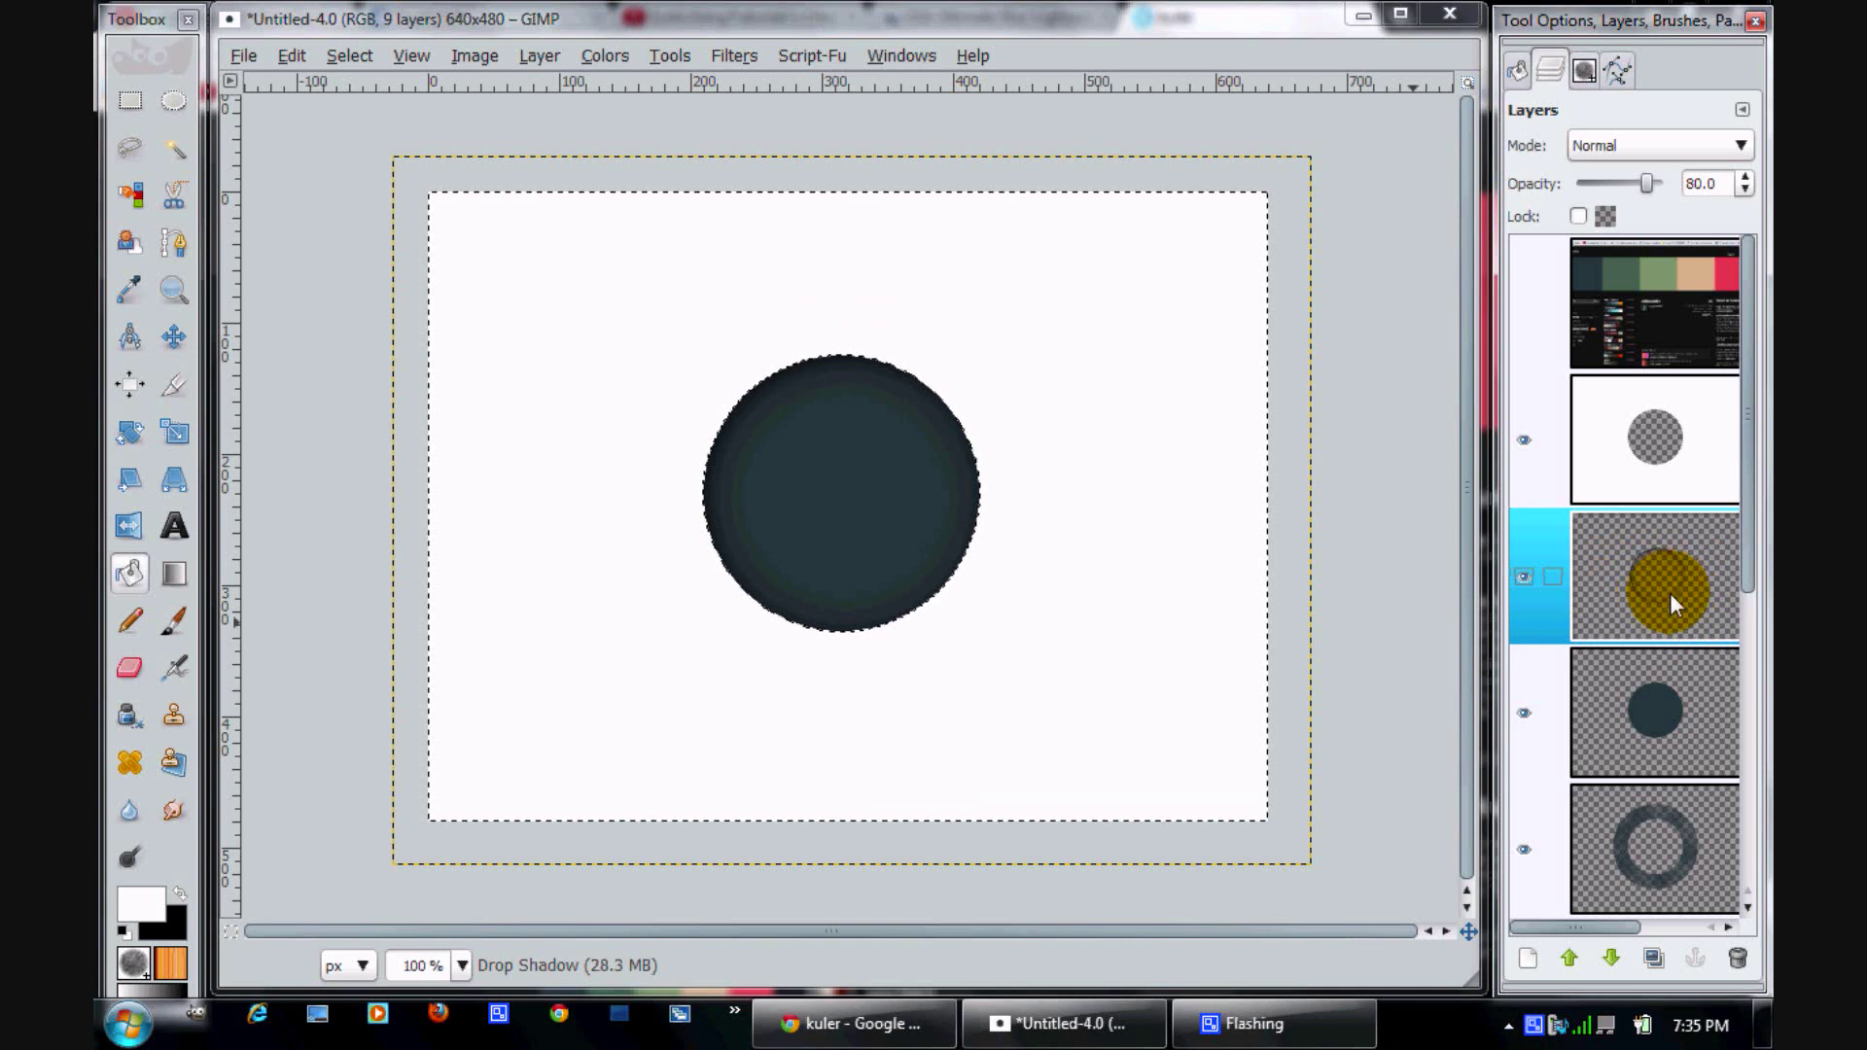
pyautogui.moveTo(1670, 594); pyautogui.dragTo(1585, 640)
pyautogui.click(1709, 471)
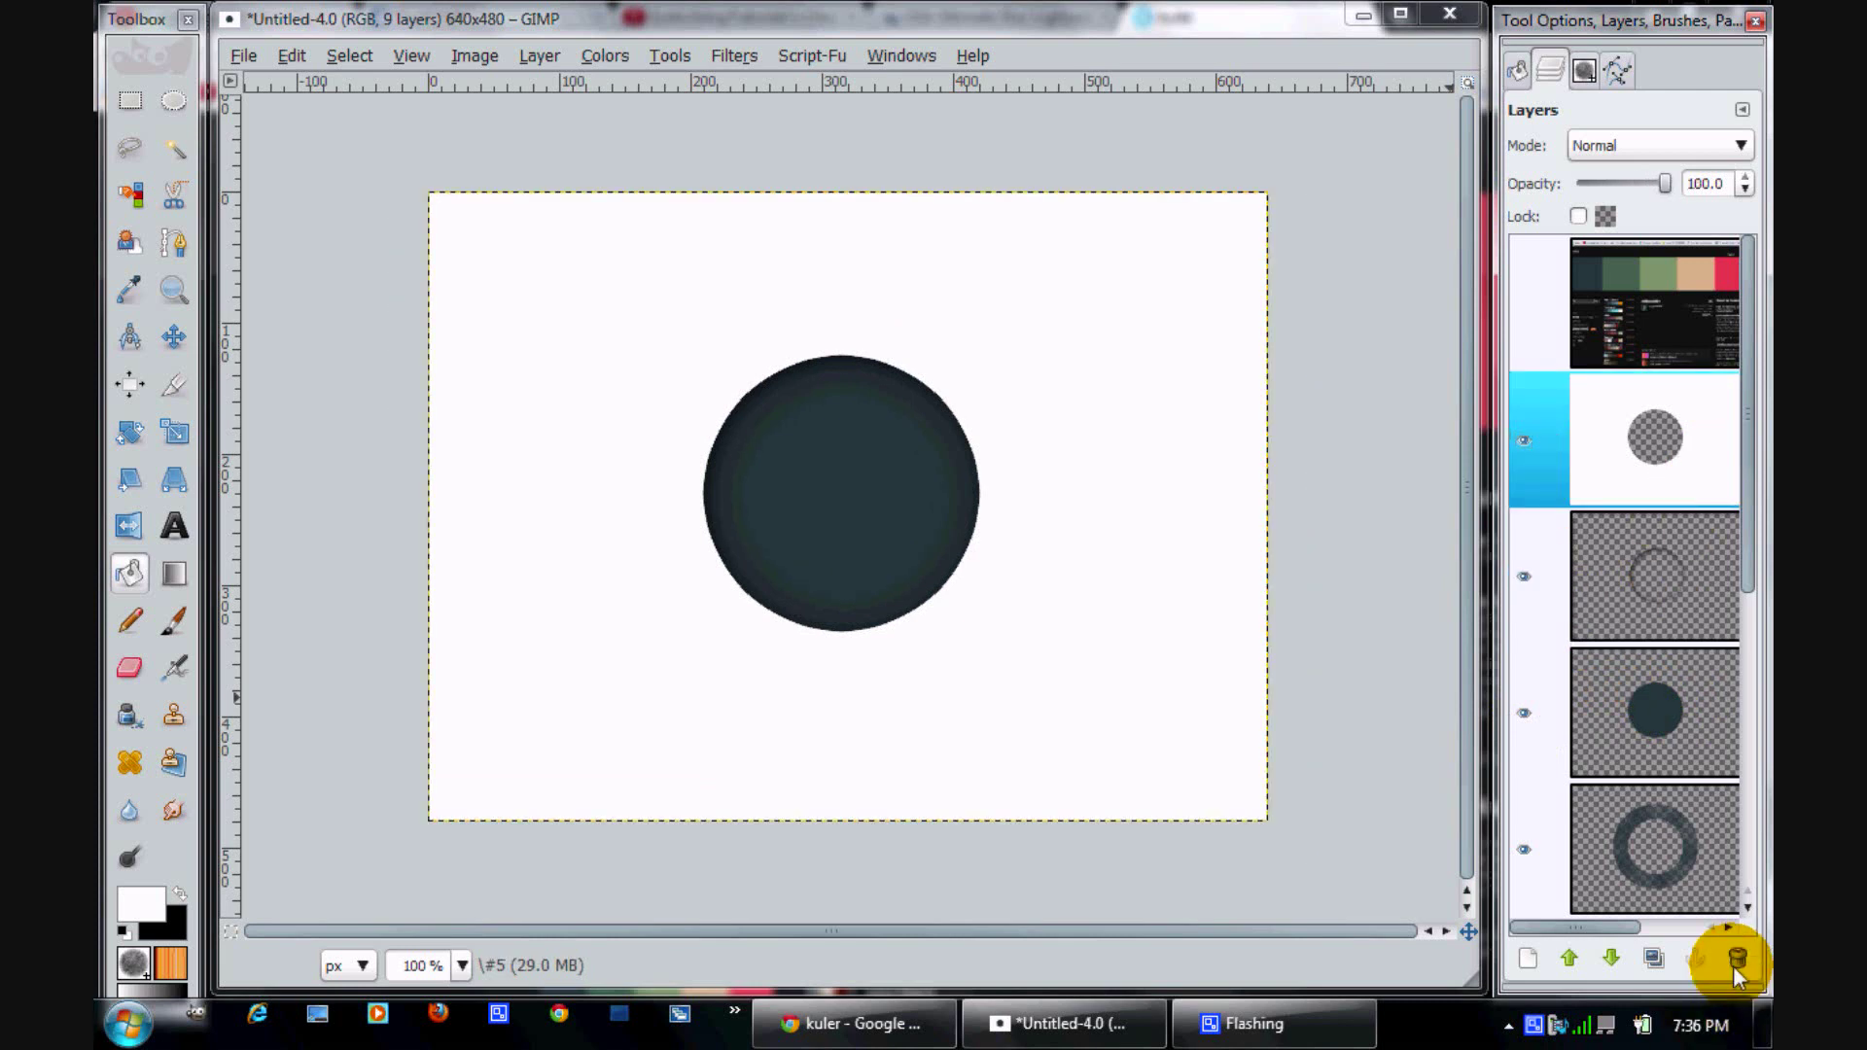
pyautogui.click(1736, 961)
# Make the original green ring layer active and repeat the same Drop Shadow on it
pyautogui.click(1688, 469)
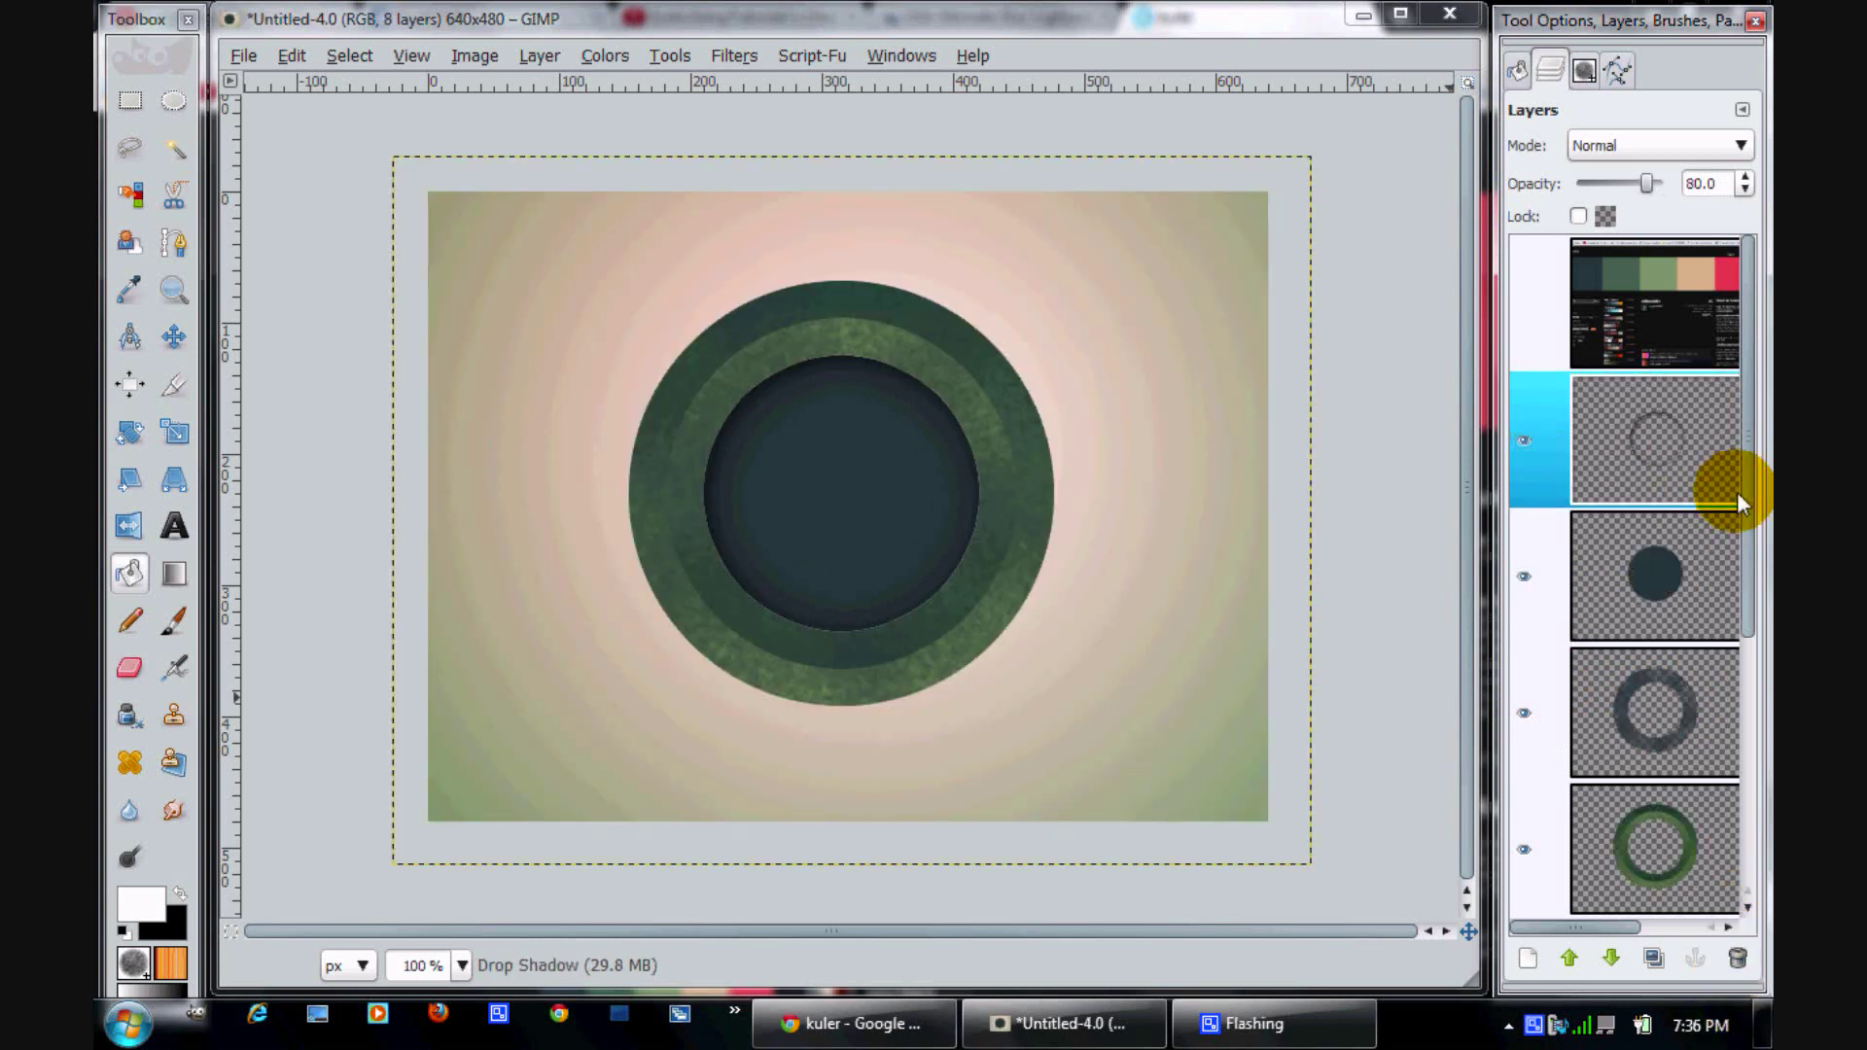
pyautogui.scroll(-4, 1737, 492)
pyautogui.click(1653, 700)
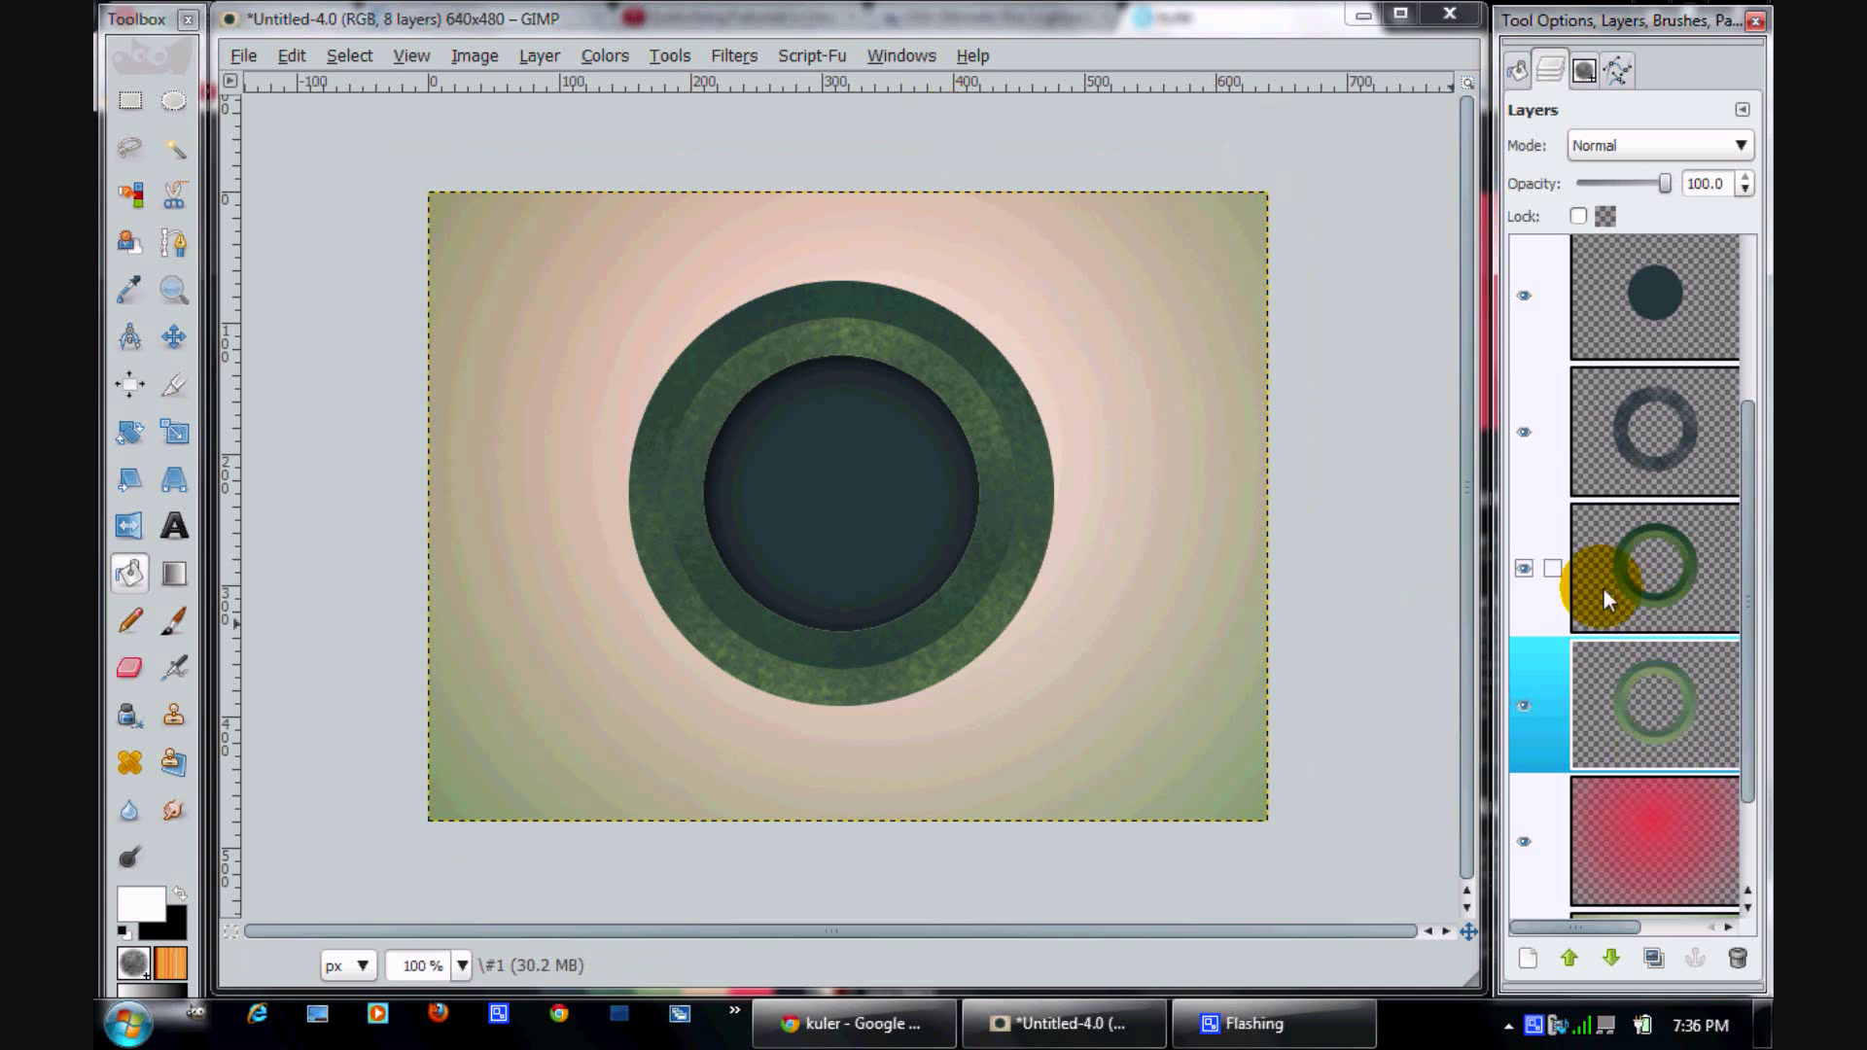
pyautogui.moveTo(1653, 710); pyautogui.dragTo(1555, 530)
pyautogui.click(731, 56)
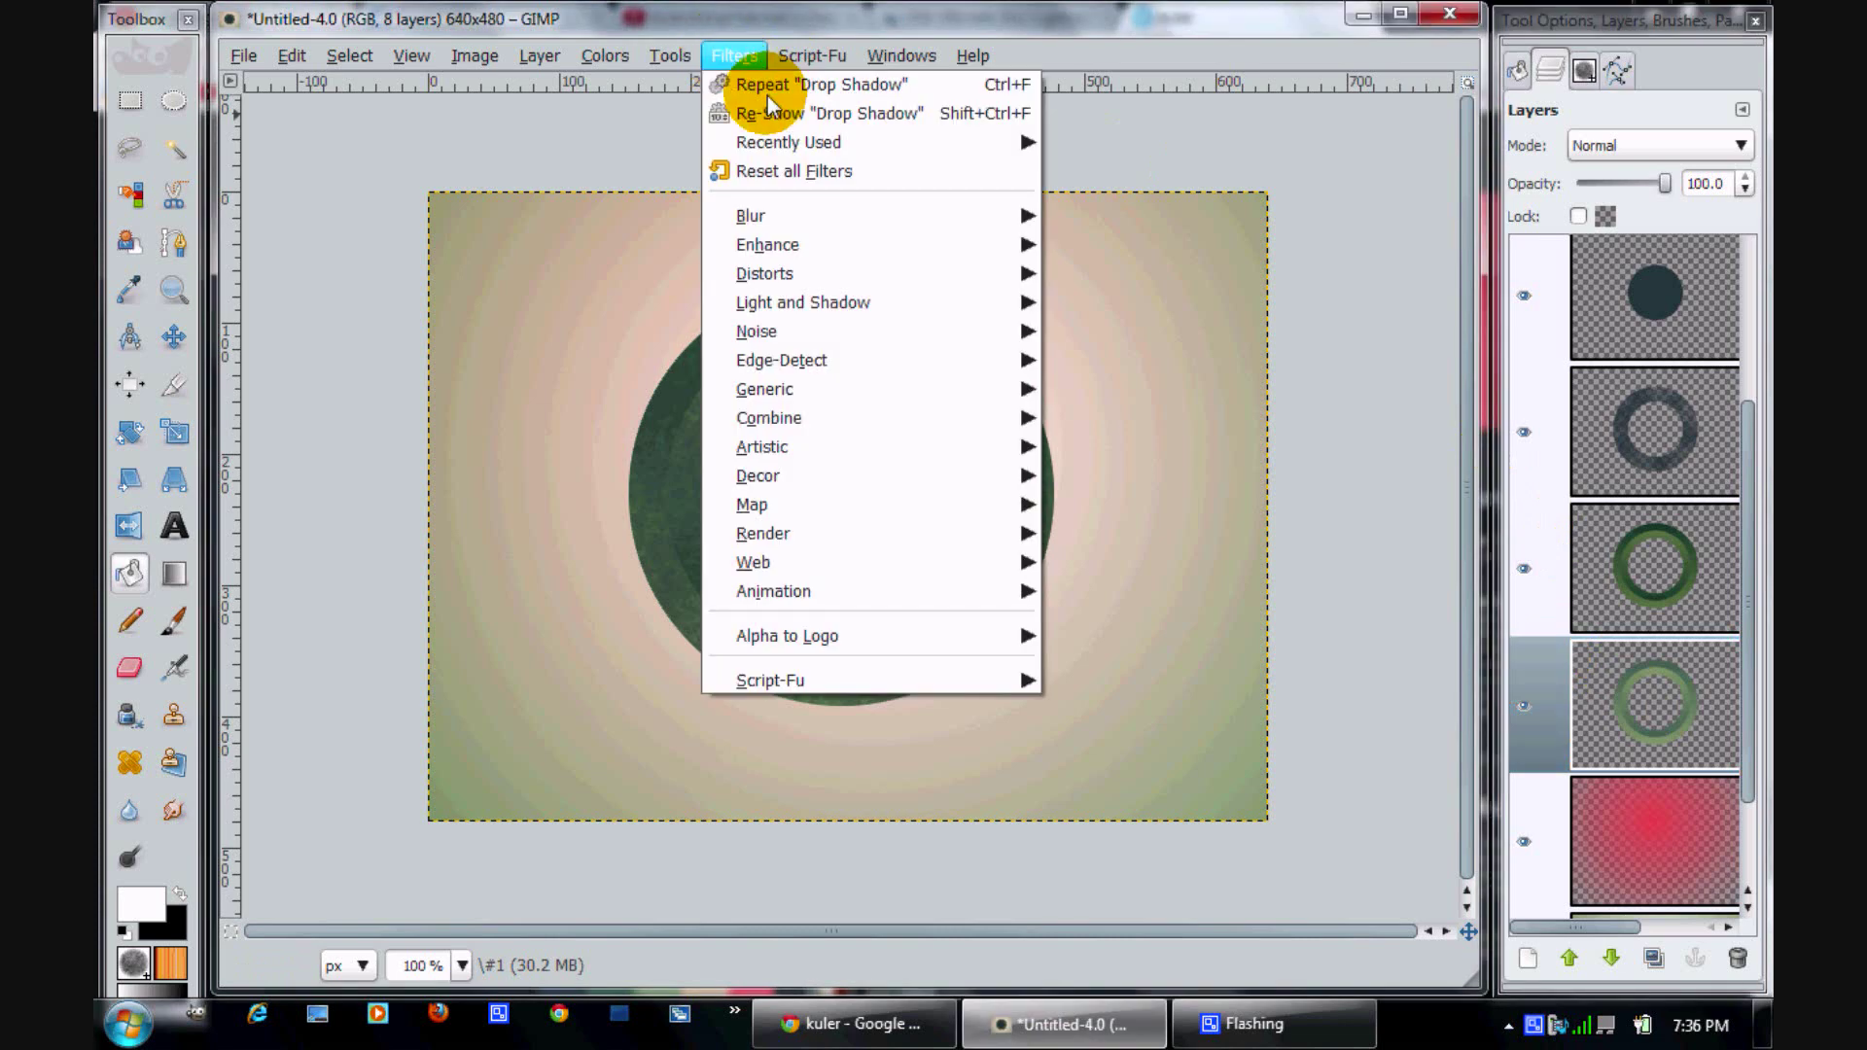
pyautogui.click(775, 88)
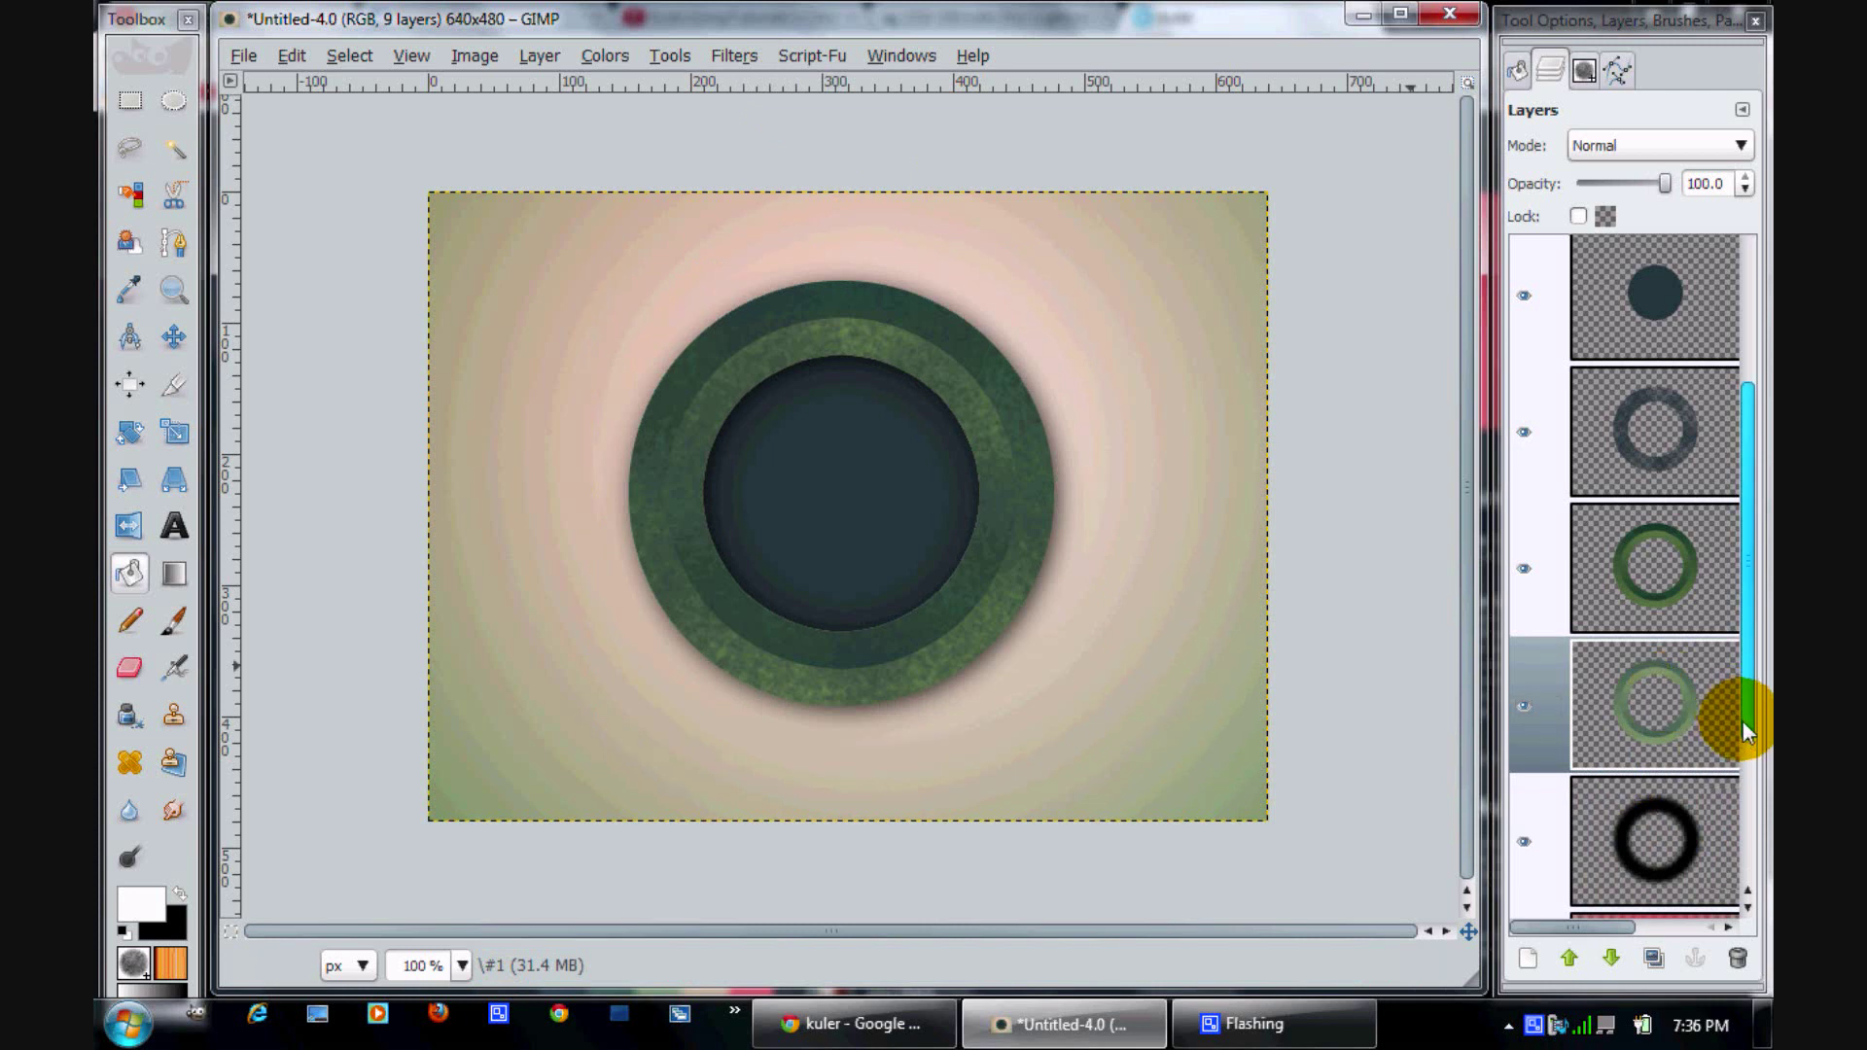
pyautogui.moveTo(1754, 708); pyautogui.dragTo(1761, 406)
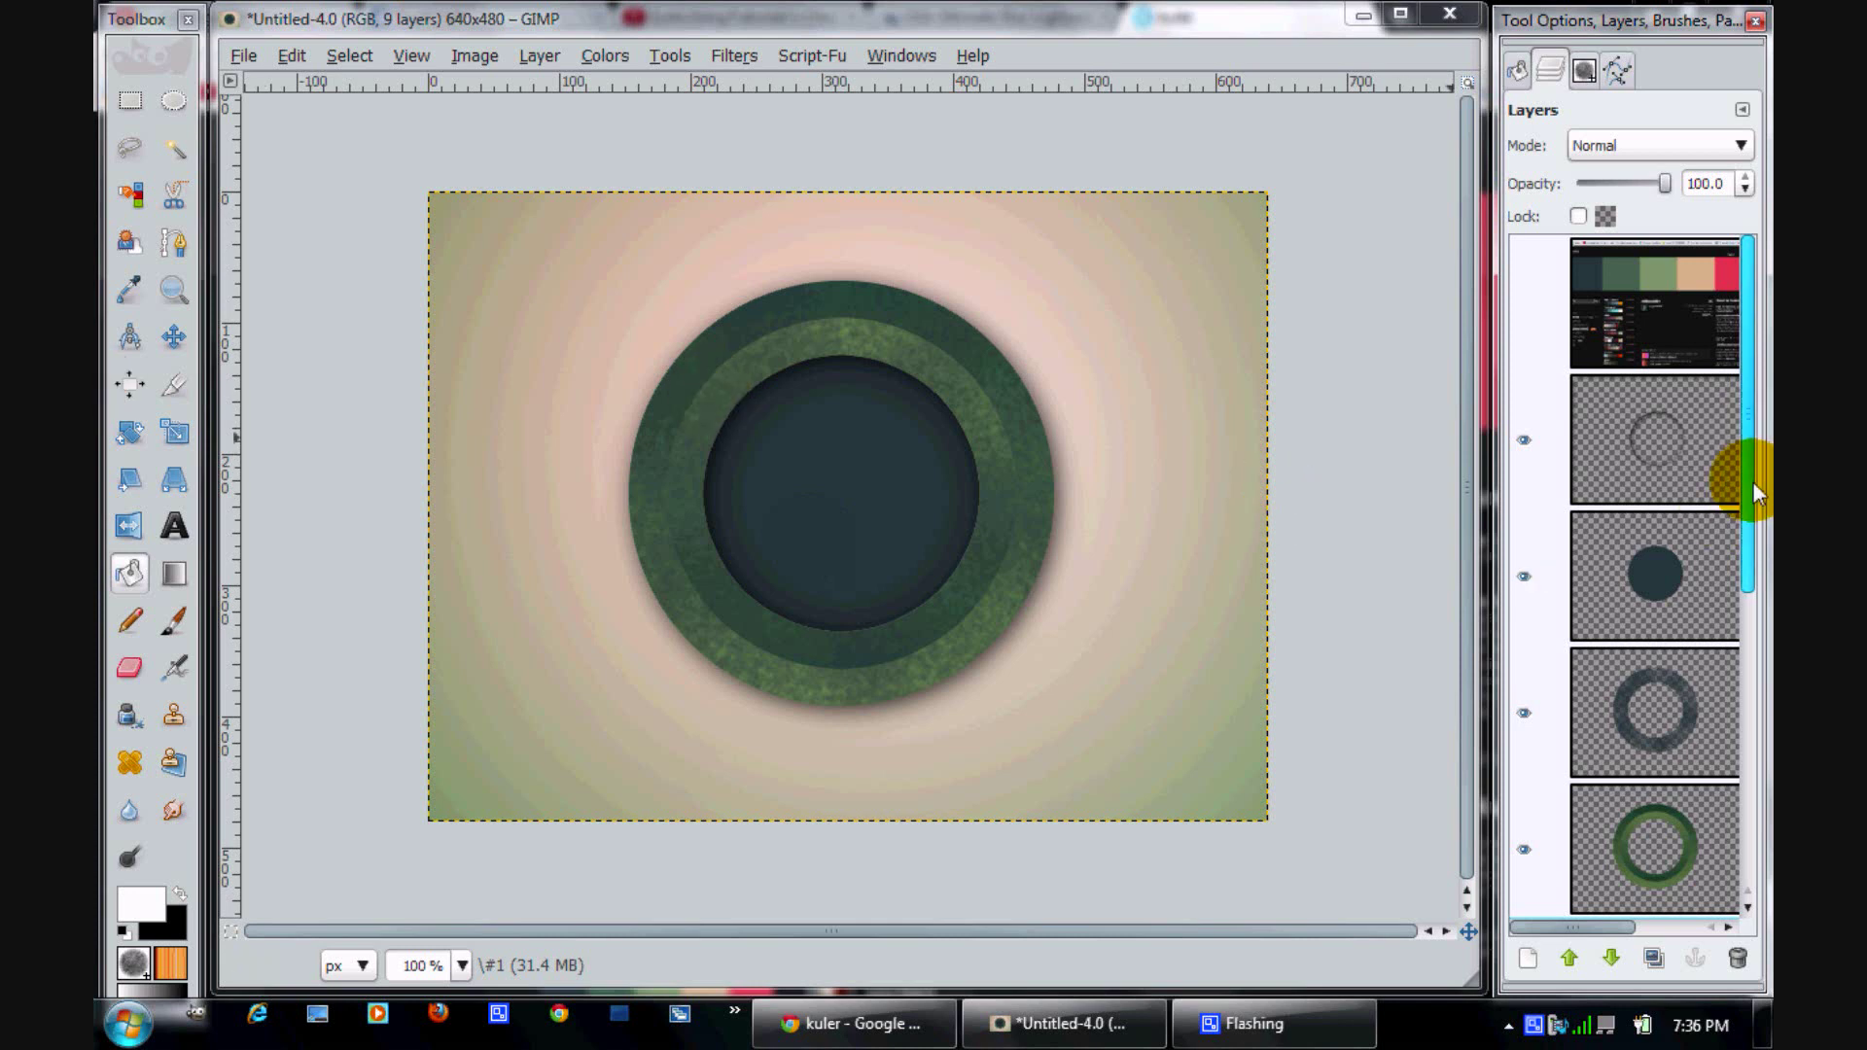
# Select the dark circle layer's alpha and create a transparent 640x480 layer above it
pyautogui.click(1653, 575)
pyautogui.rightClick(1647, 569)
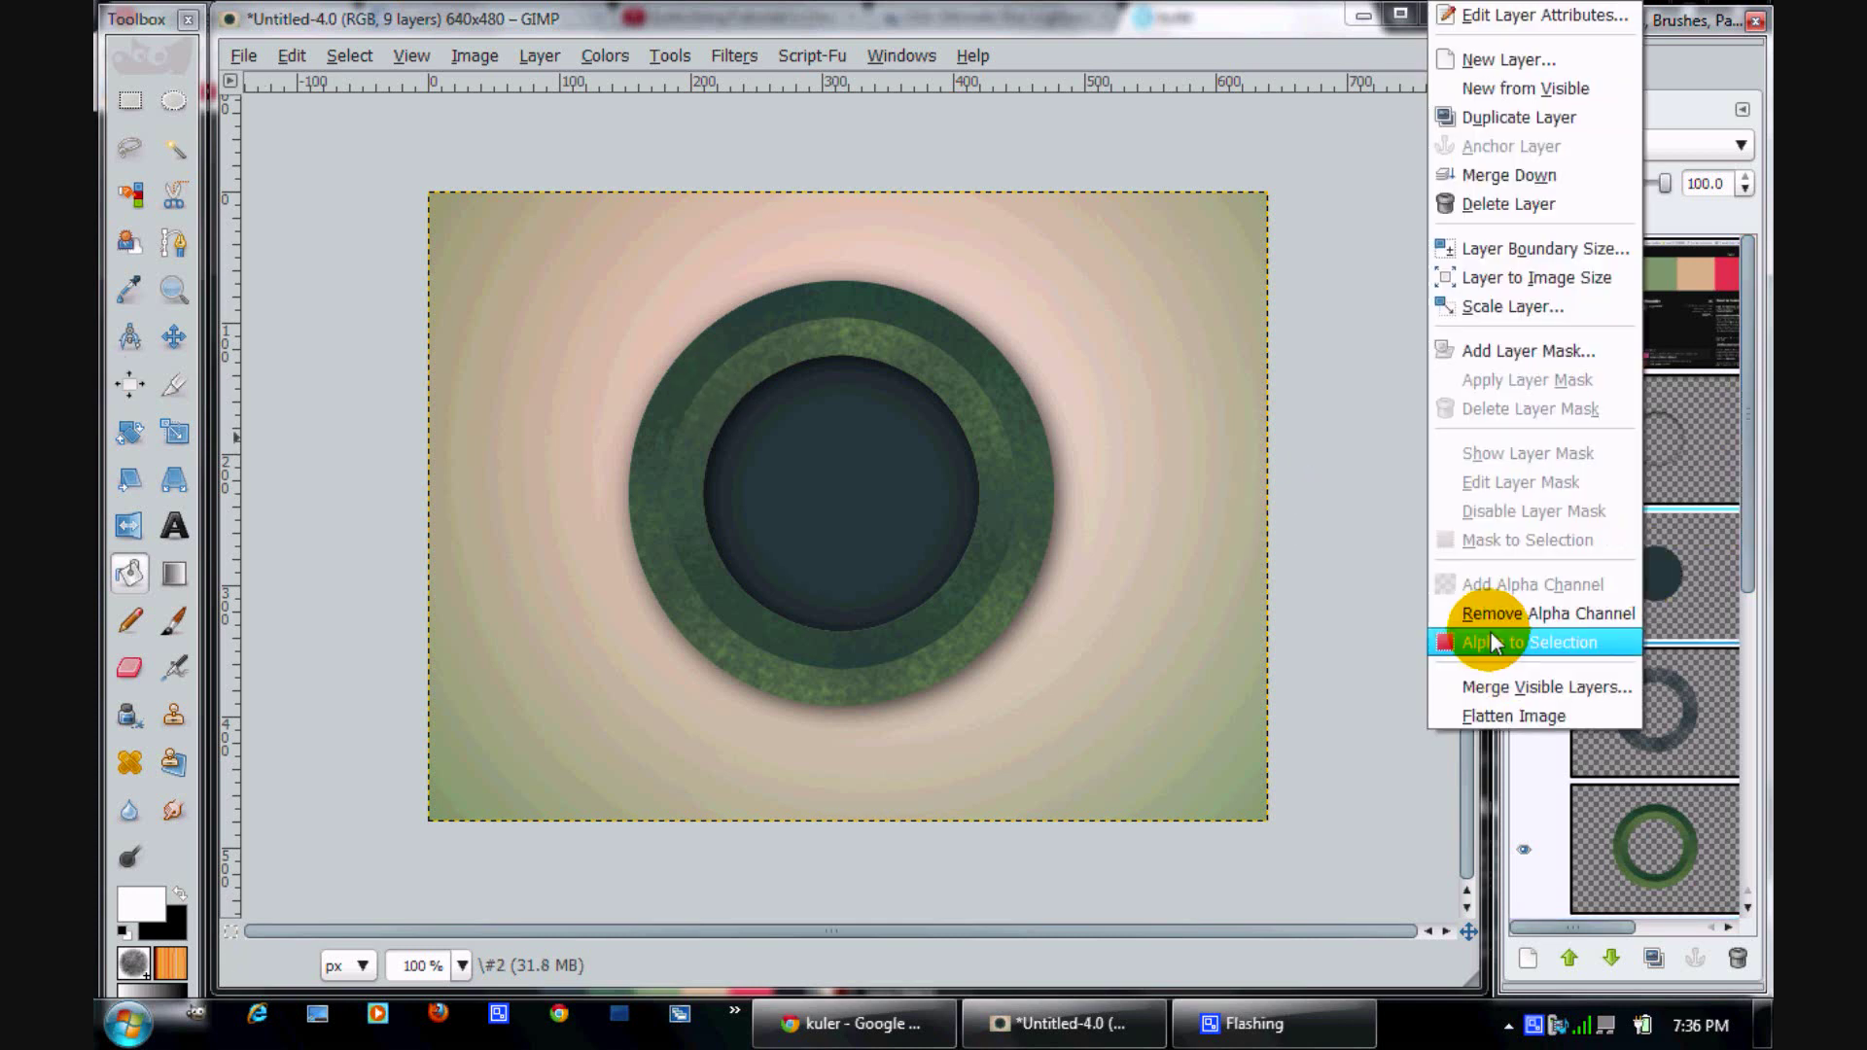
pyautogui.click(1553, 616)
pyautogui.hotkey('ctrl', 'shift', 'n')
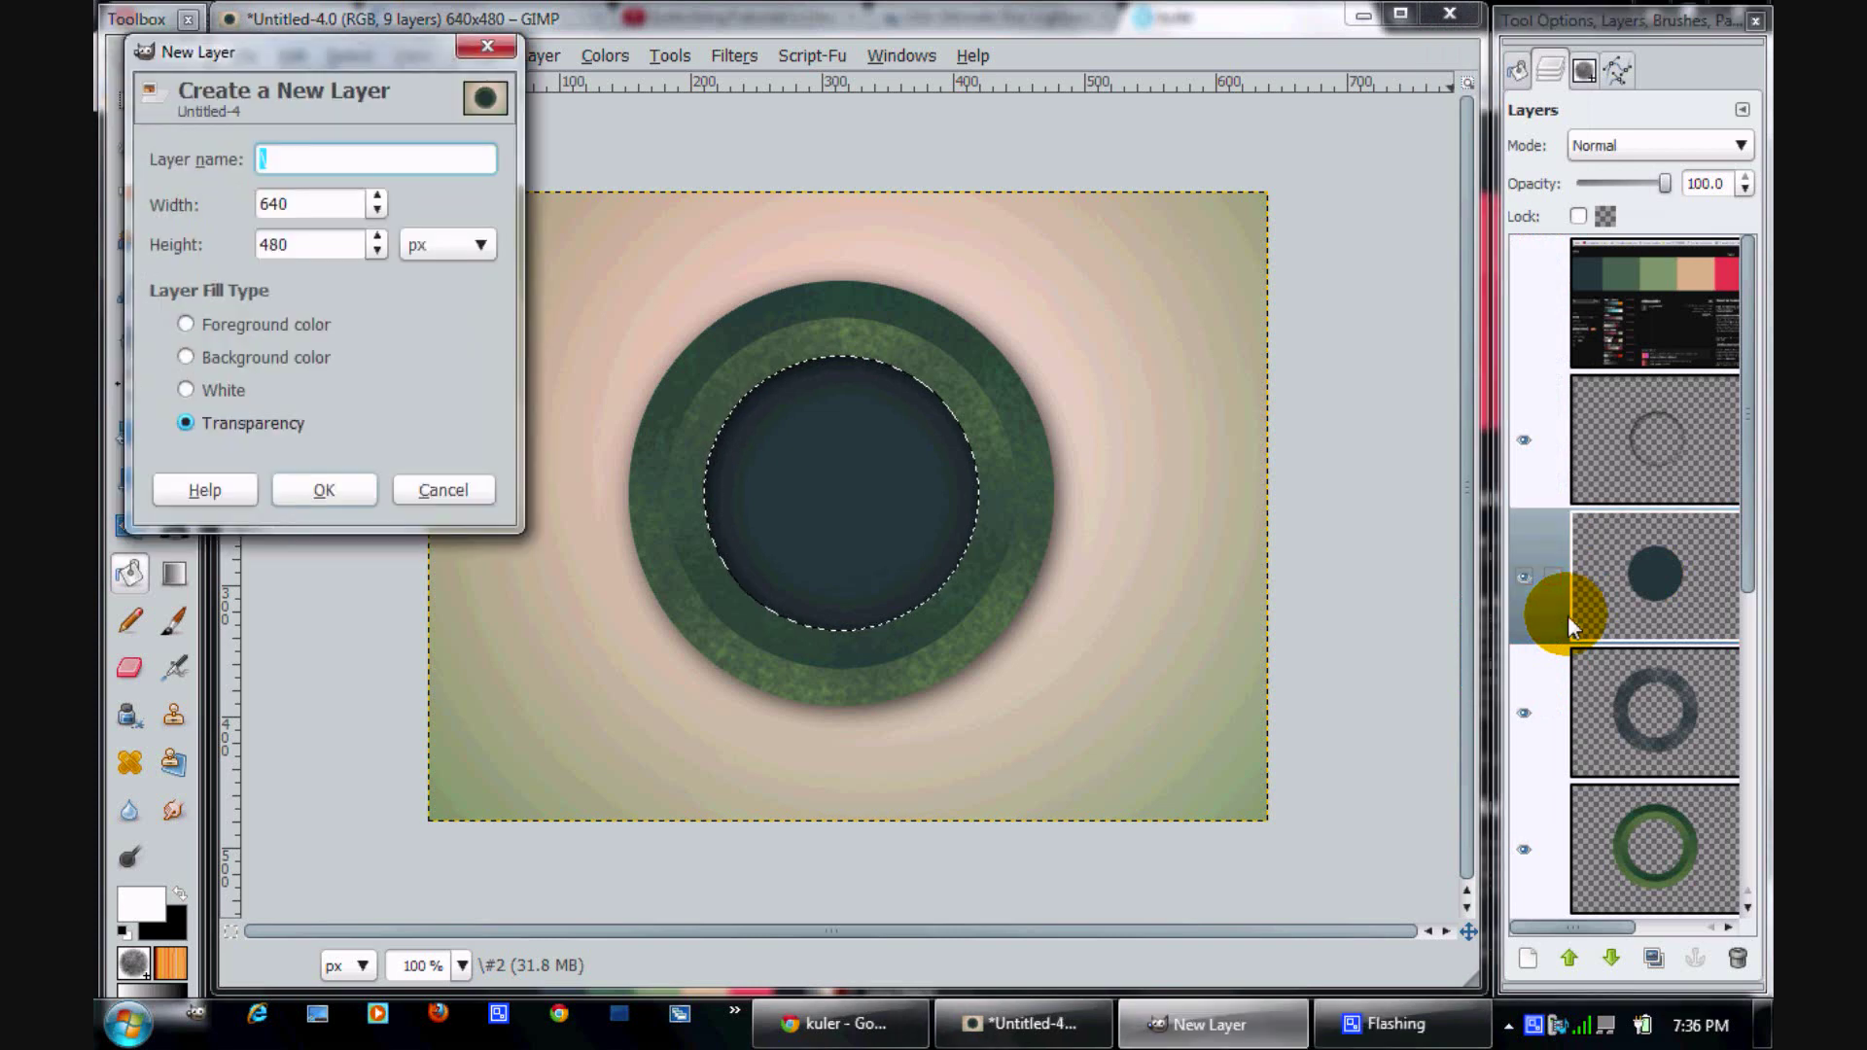
pyautogui.press('Return')
# Raise the empty layer above the inner shadow layer and intersect the circular selection with a rectangle covering its upper half
pyautogui.click(127, 573)
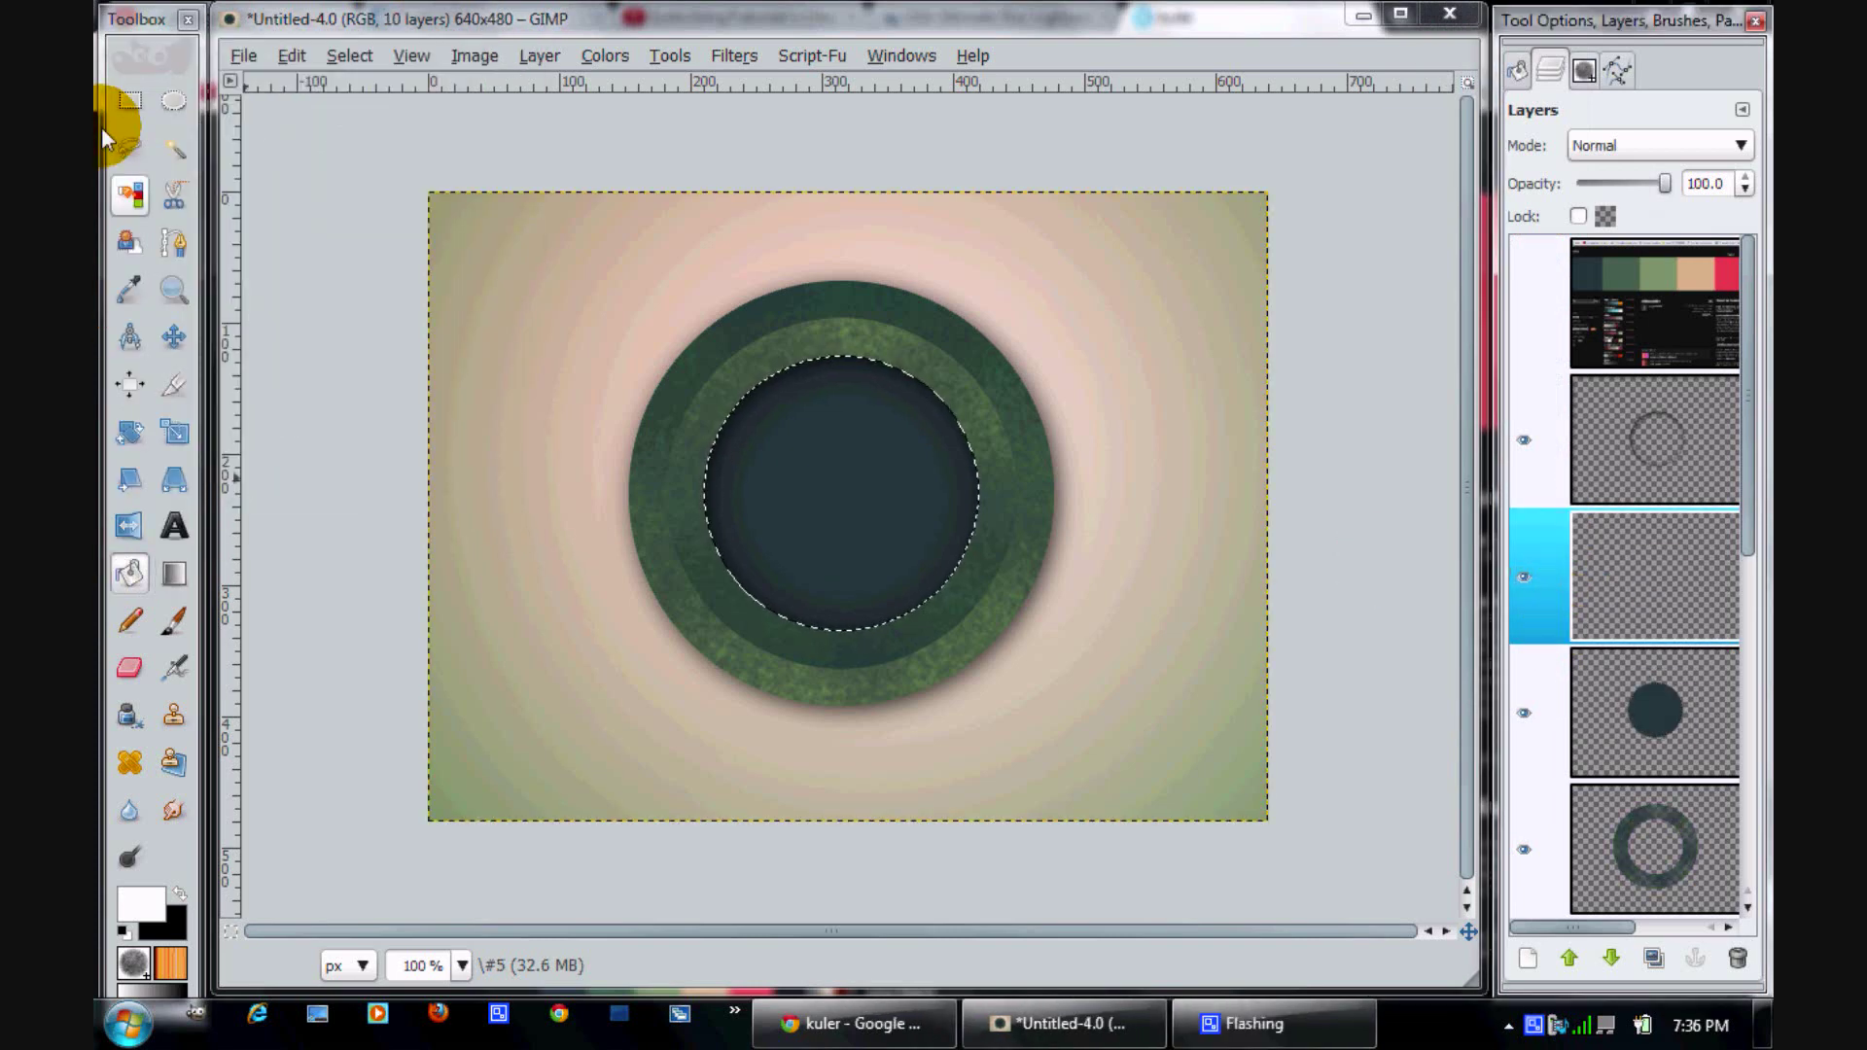
pyautogui.click(119, 108)
pyautogui.click(1516, 68)
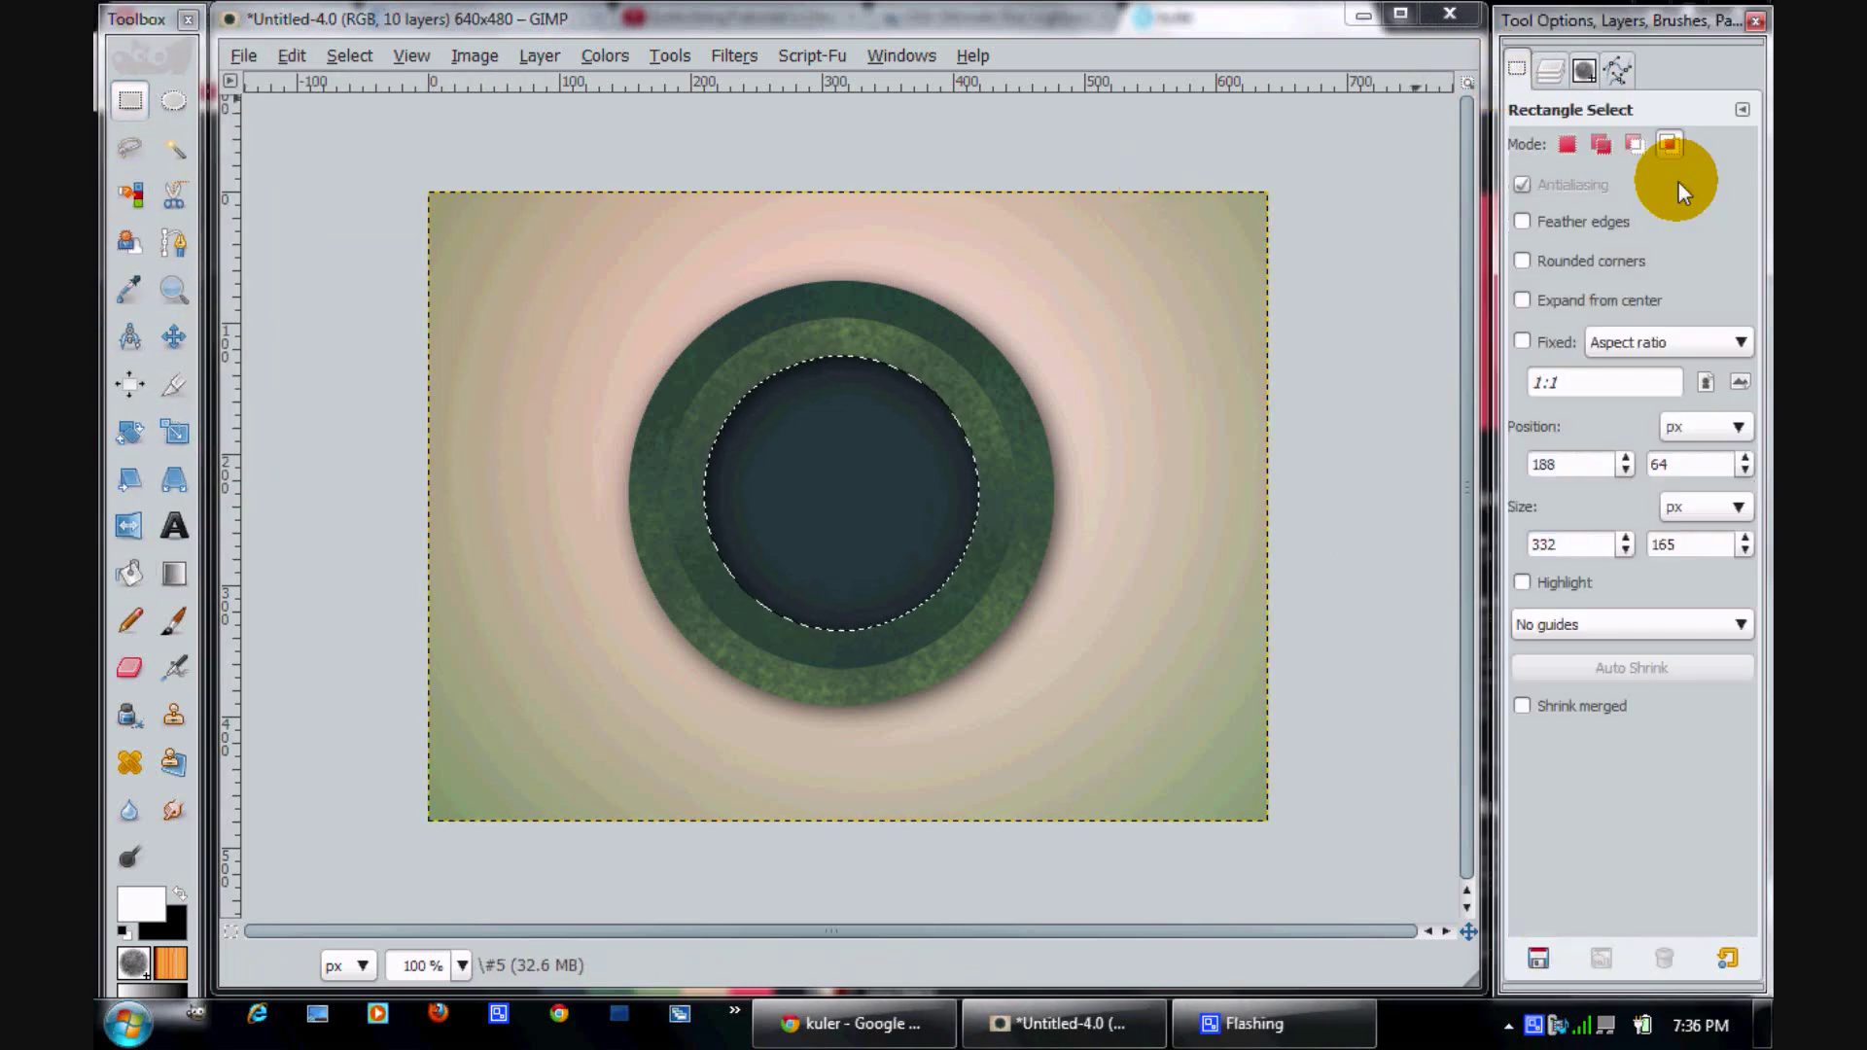
pyautogui.click(1549, 70)
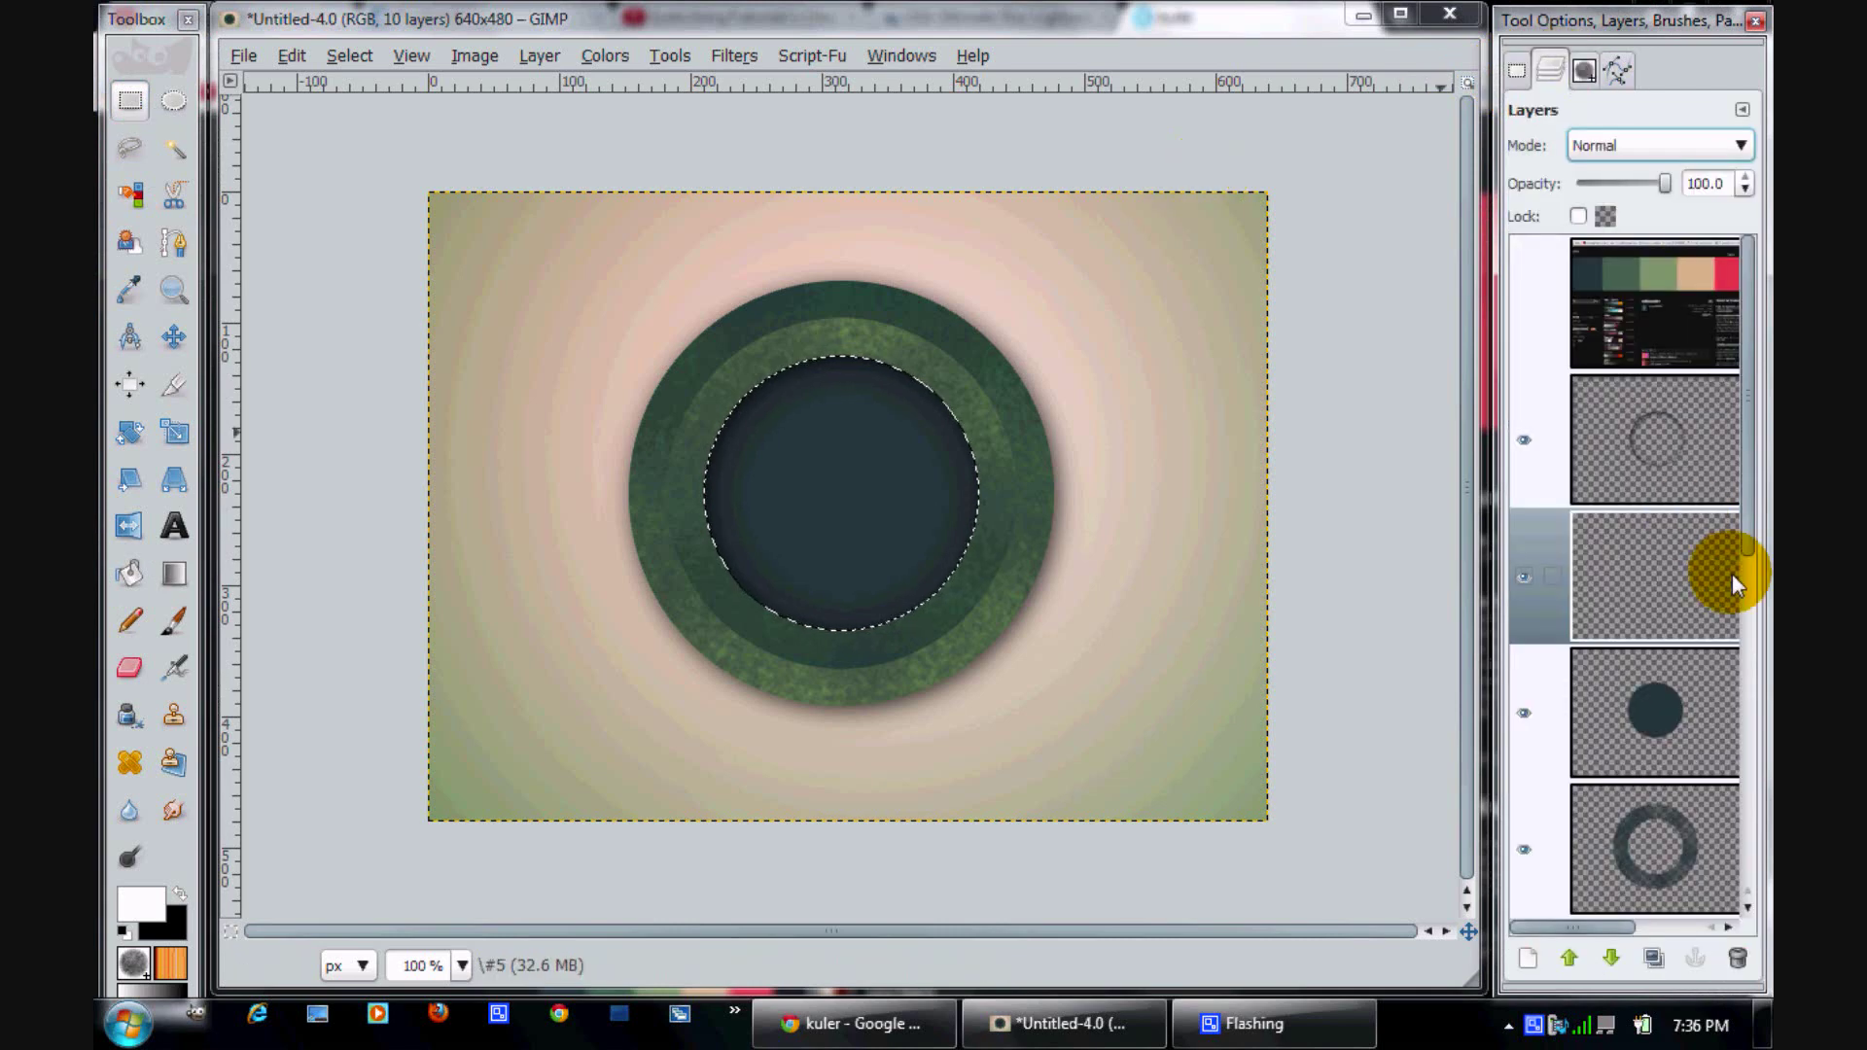
pyautogui.click(1685, 437)
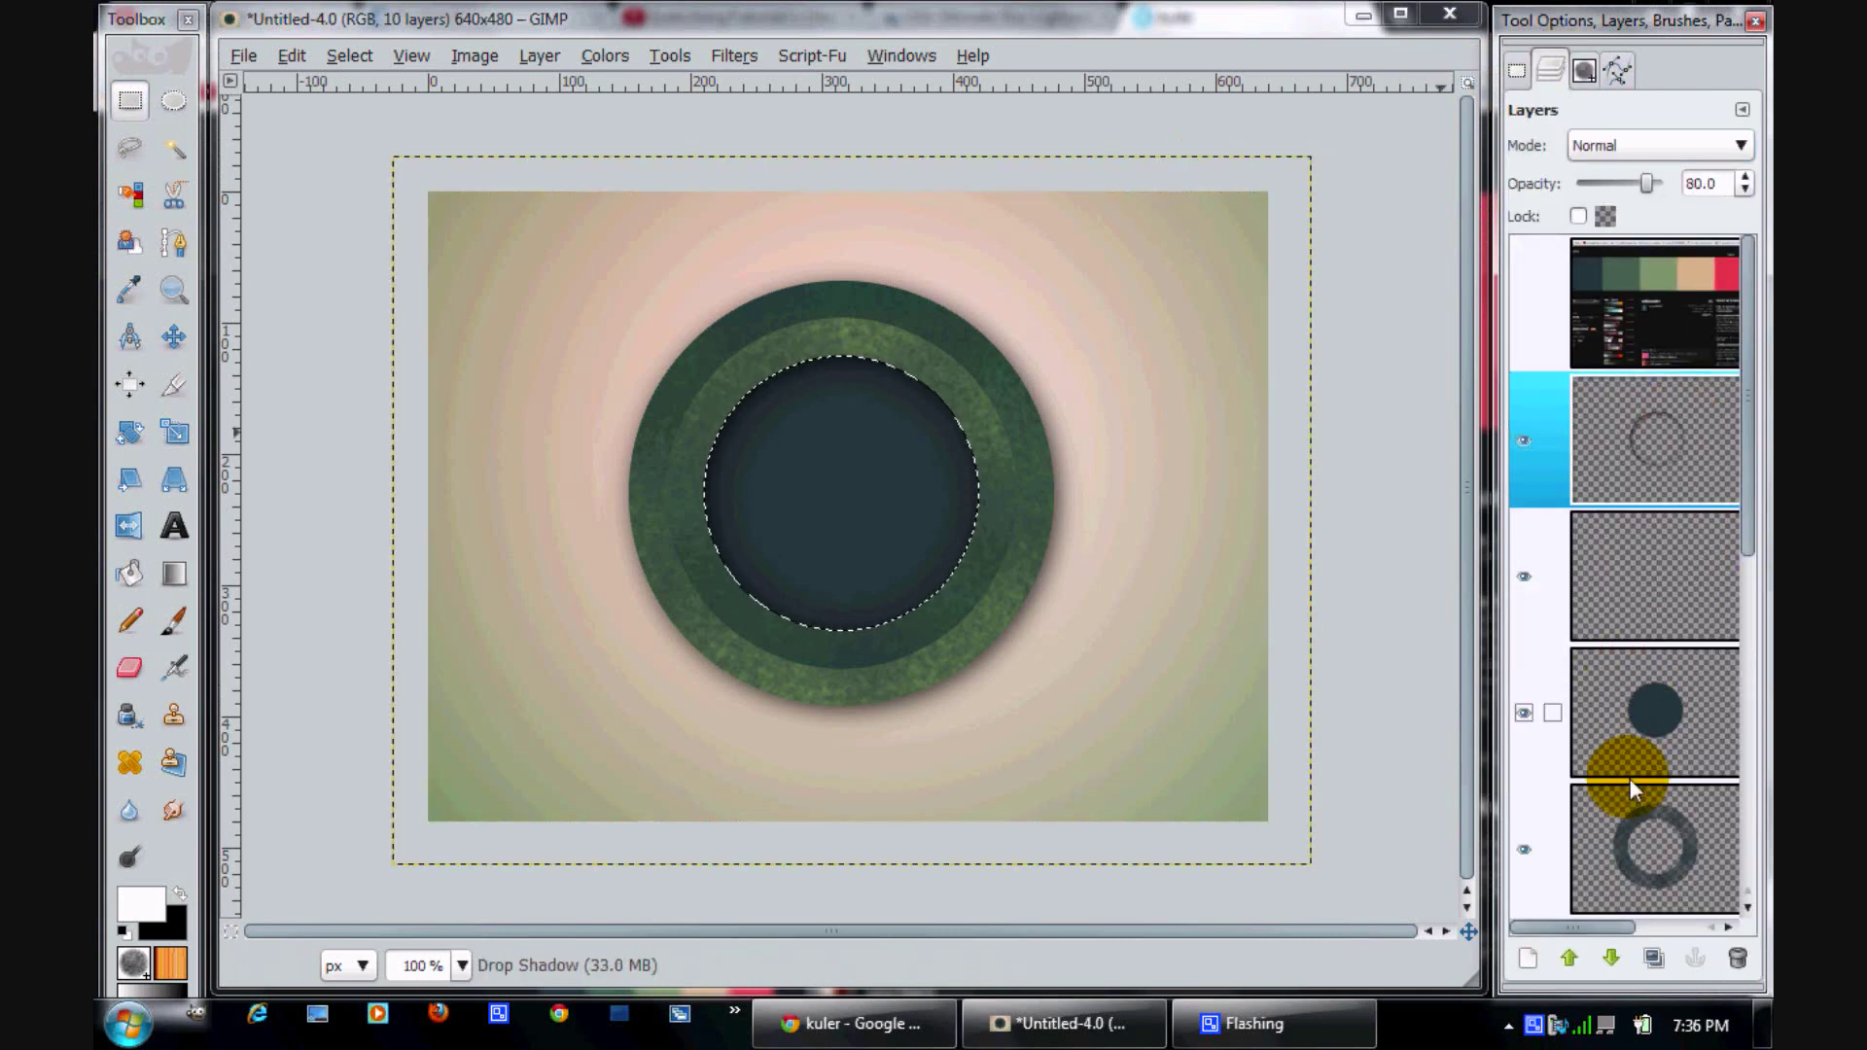
pyautogui.click(1653, 579)
pyautogui.click(1569, 959)
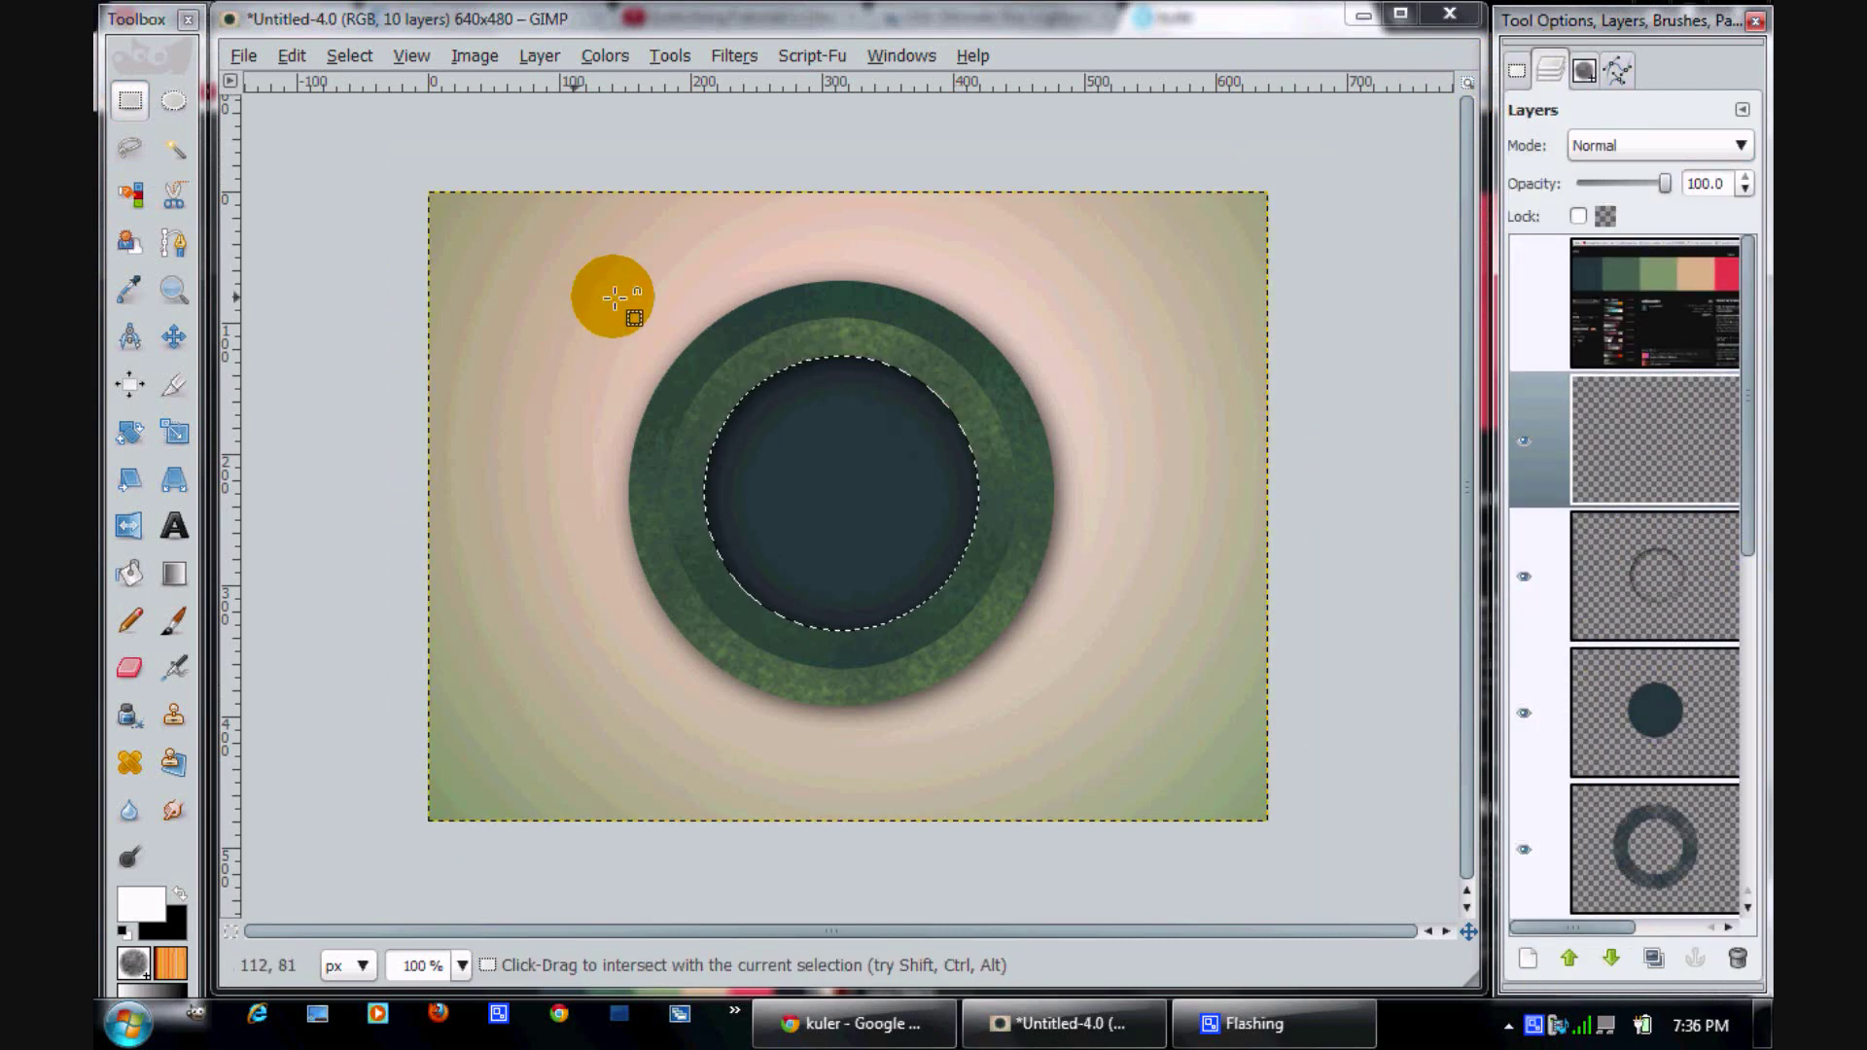
pyautogui.moveTo(578, 295); pyautogui.dragTo(1087, 472)
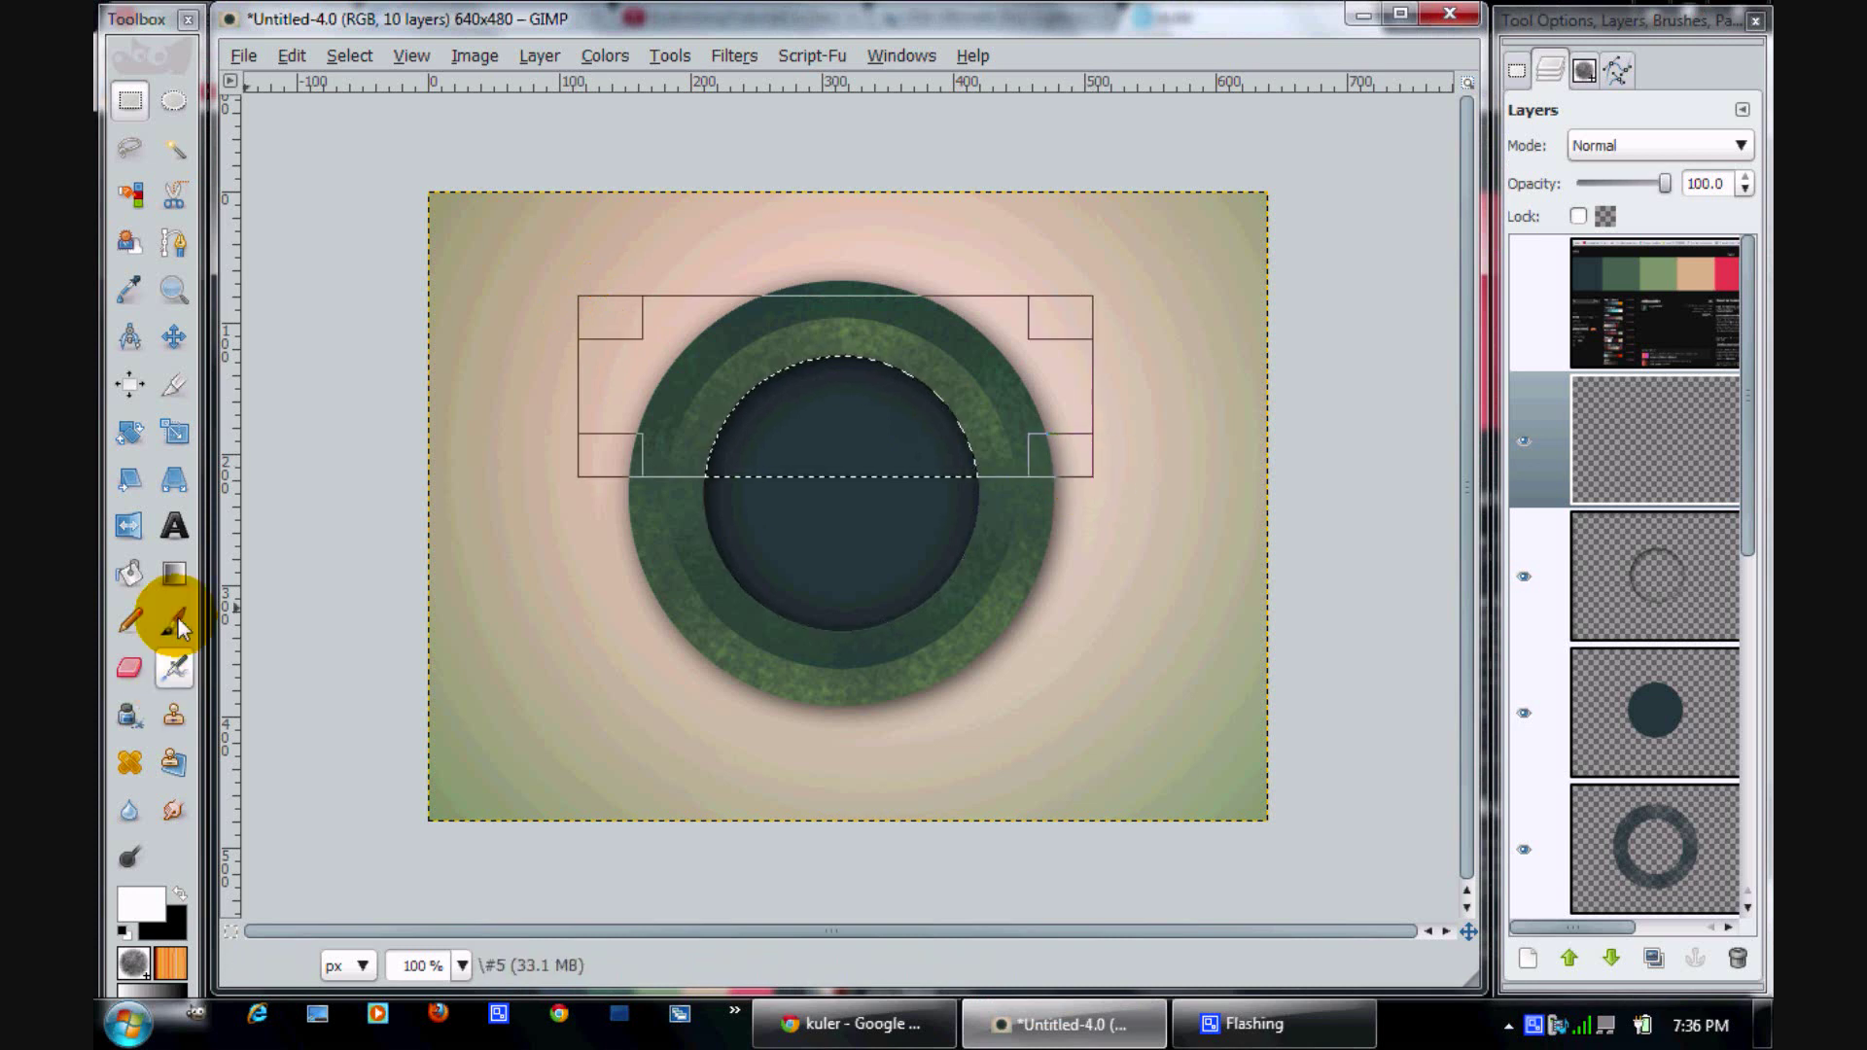
# Fill the half-circle selection with a linear white-to-transparent gradient running from its flat edge up to the circle's top
pyautogui.click(174, 572)
pyautogui.click(1520, 70)
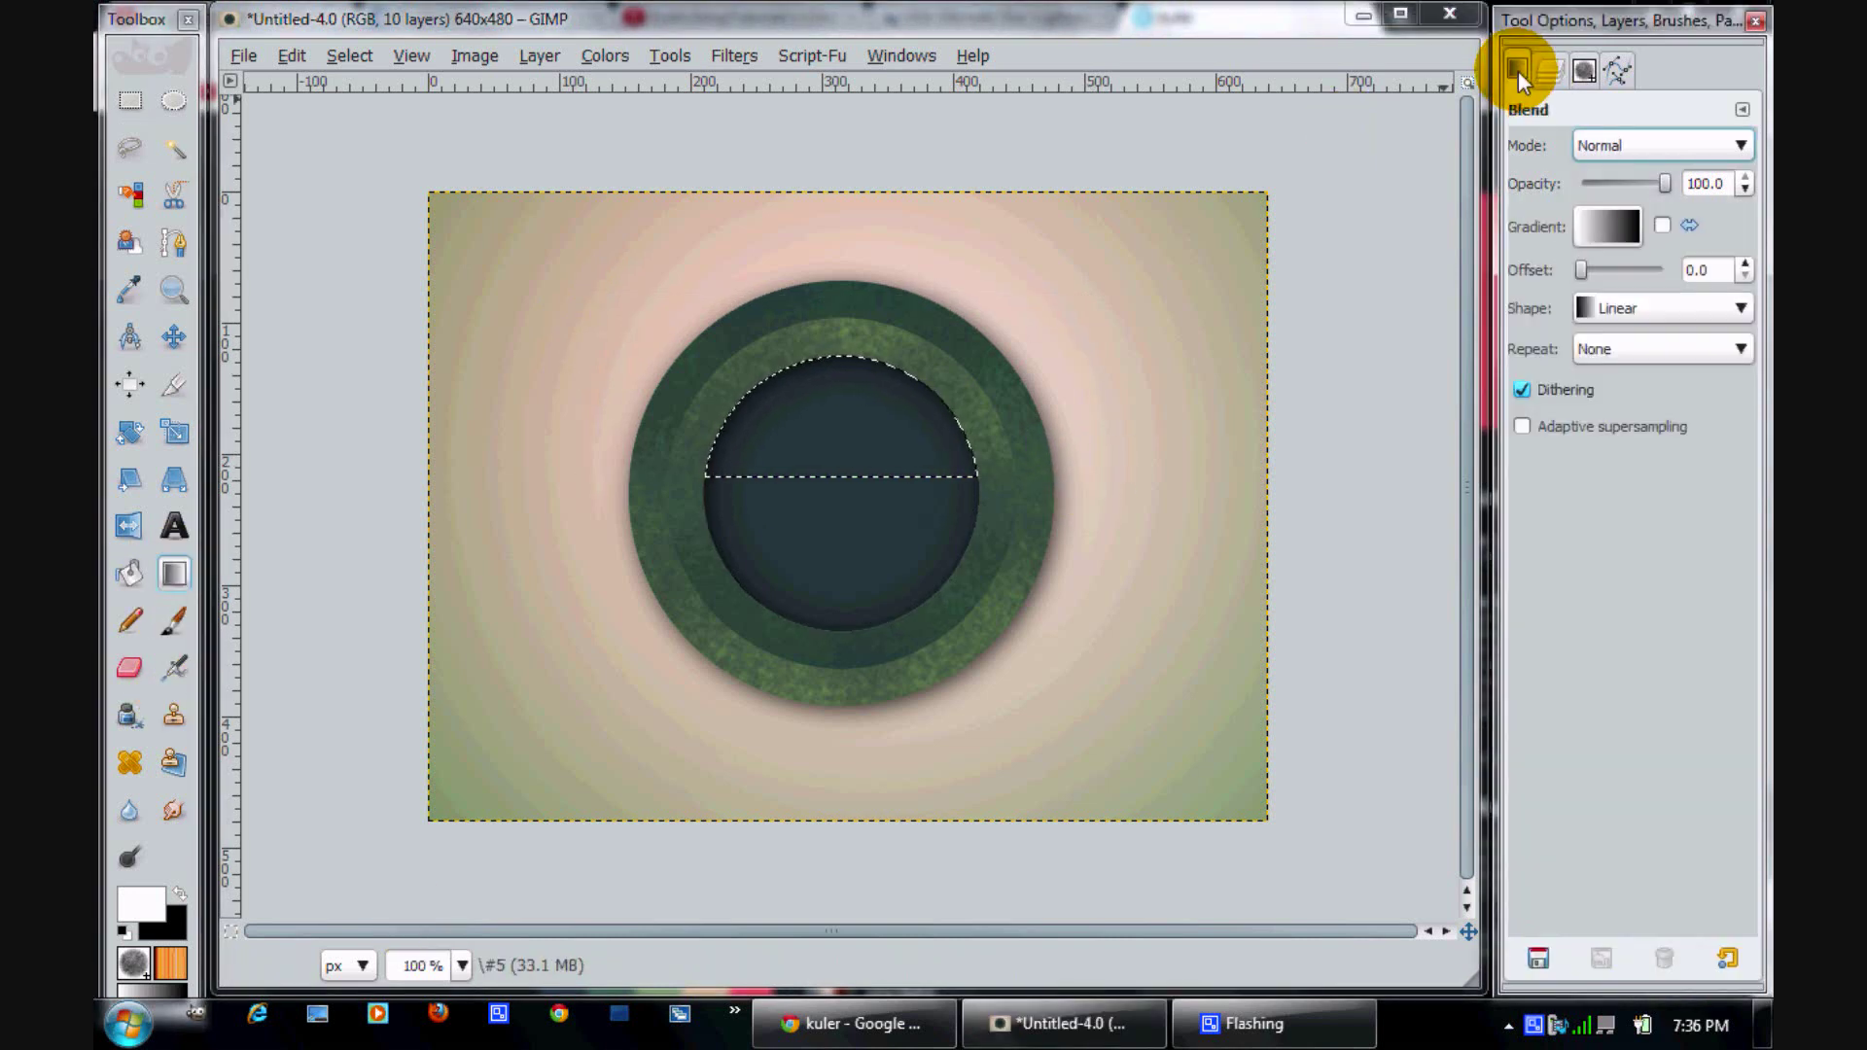
pyautogui.click(1613, 309)
pyautogui.click(1610, 307)
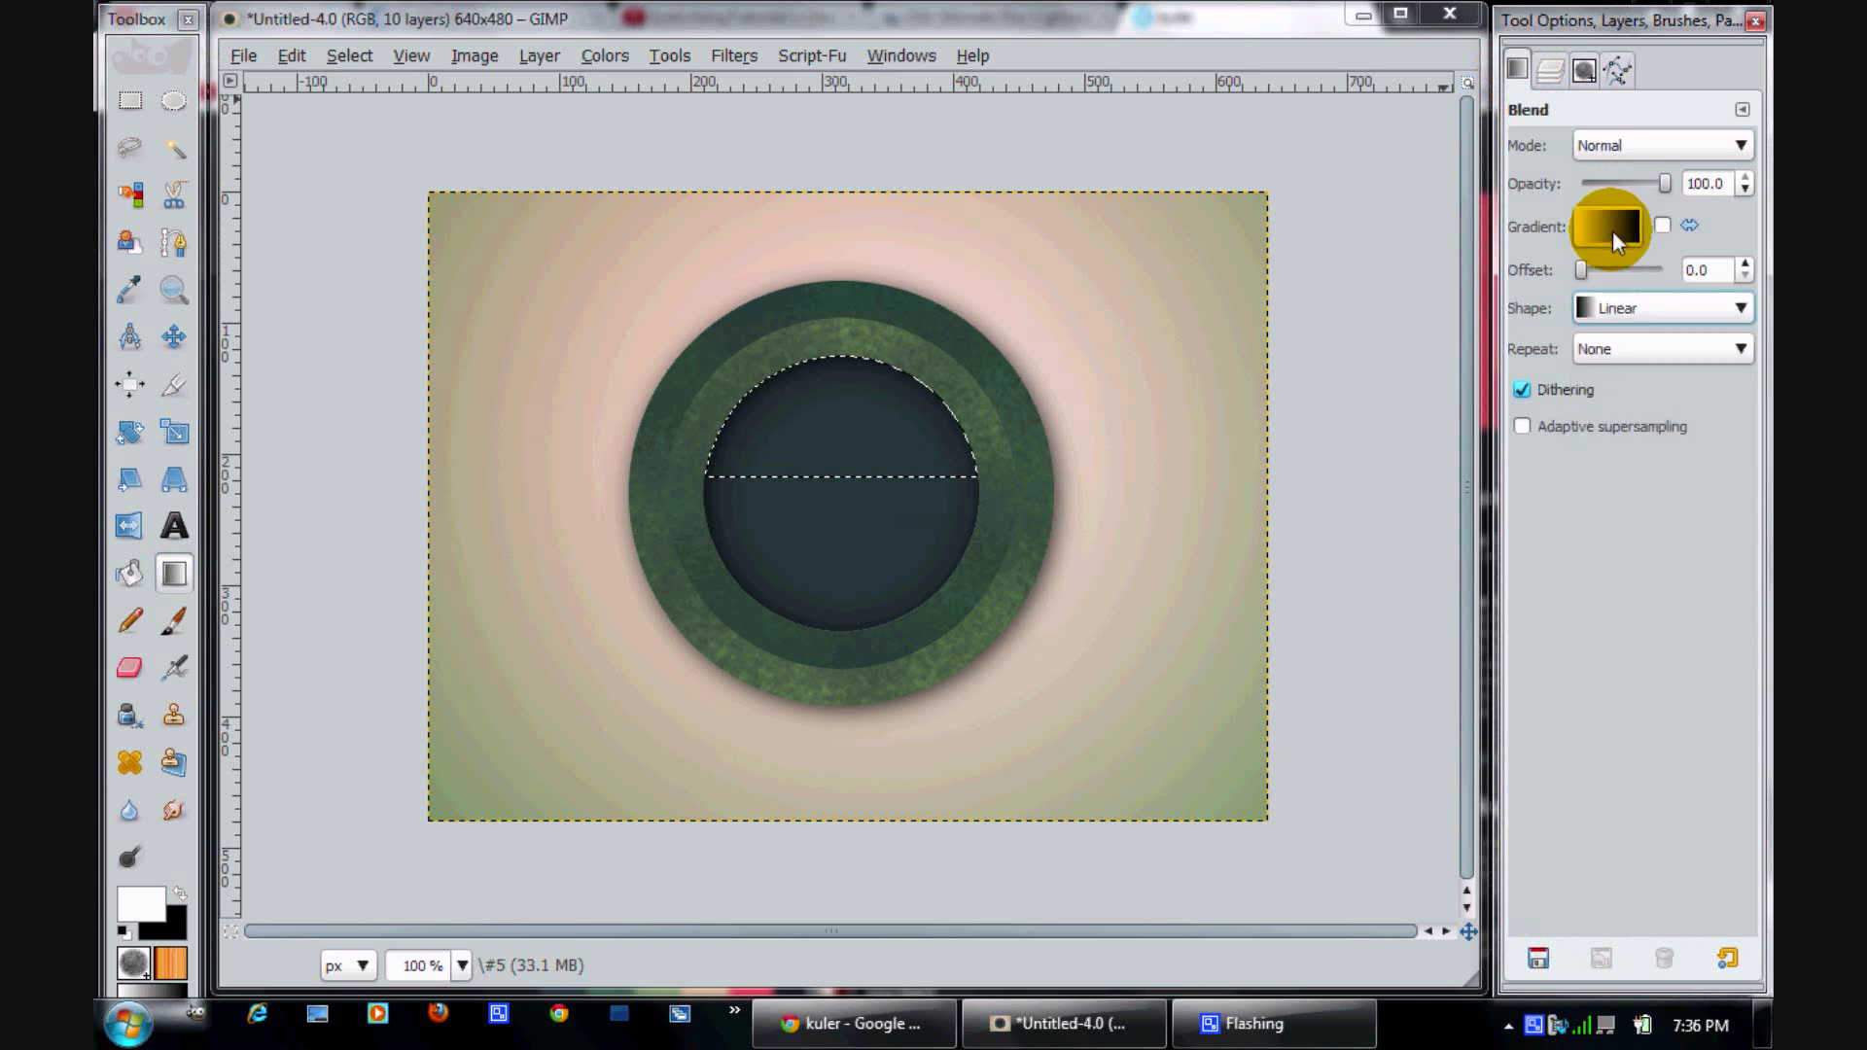
pyautogui.click(1608, 229)
pyautogui.click(1531, 392)
pyautogui.click(1546, 72)
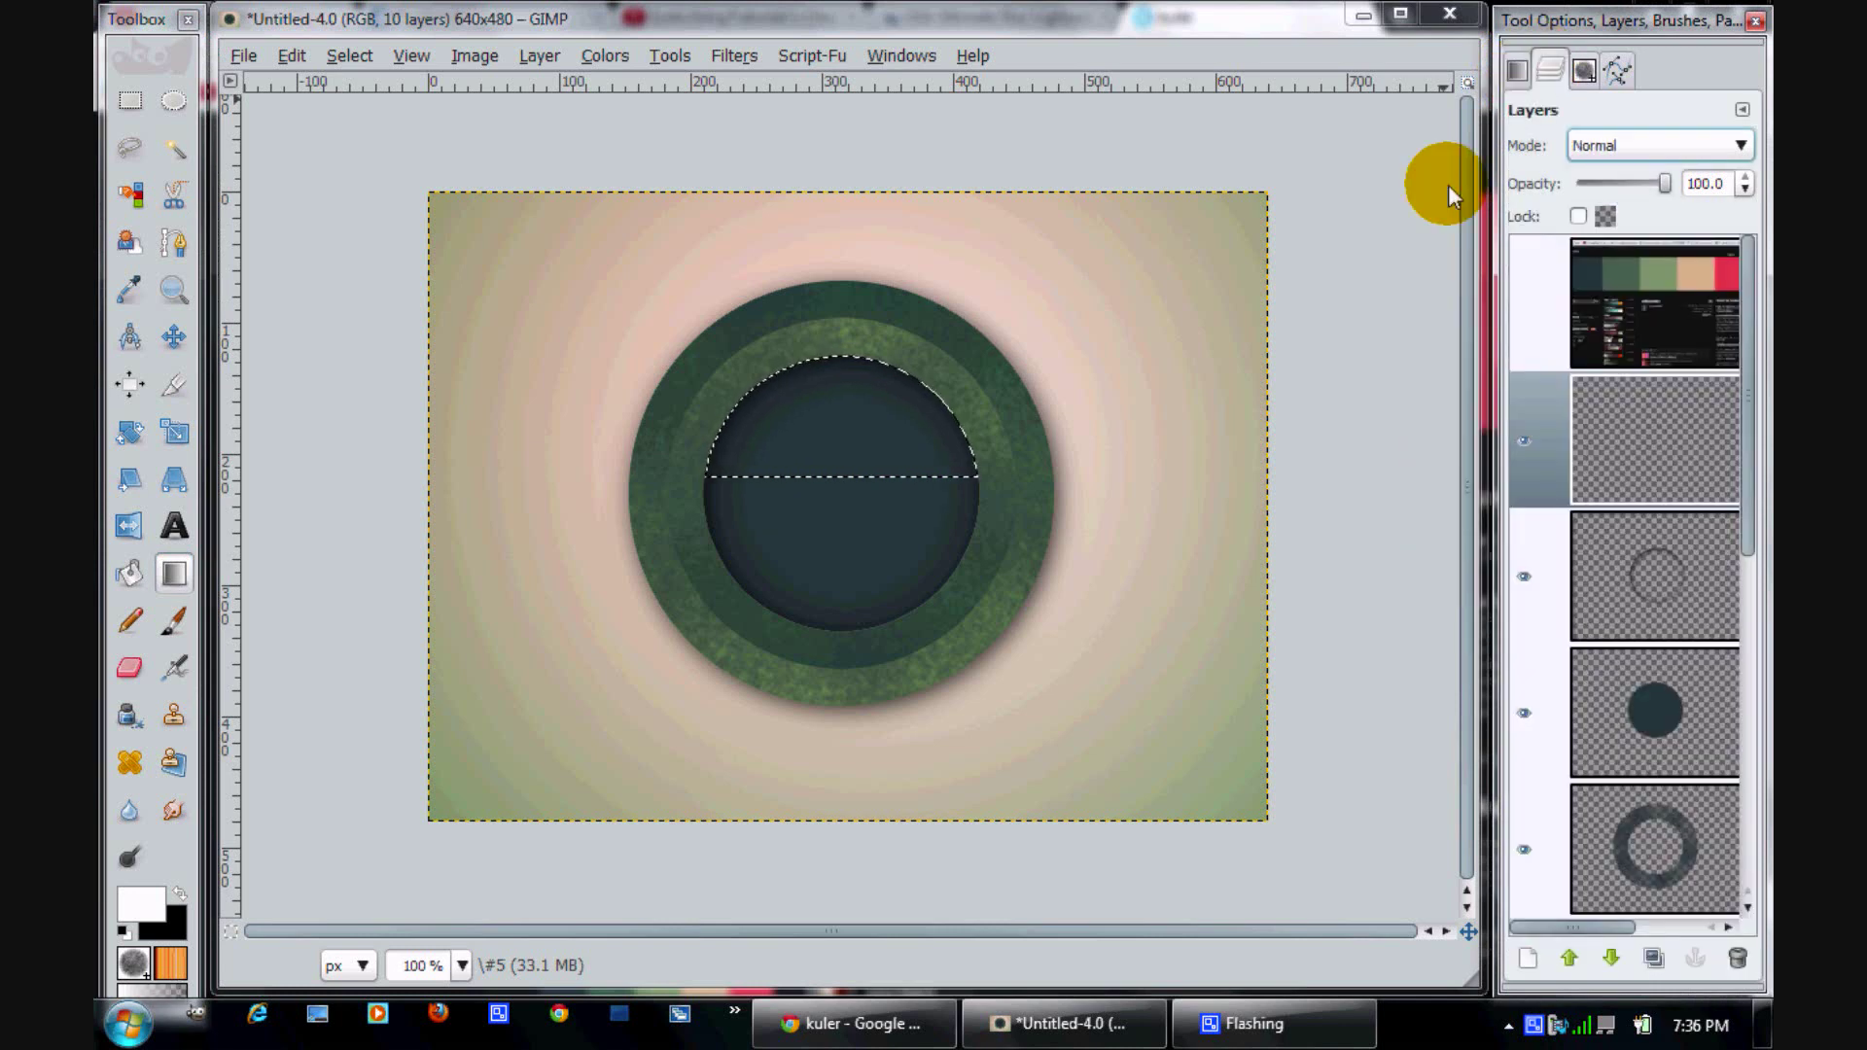
pyautogui.moveTo(831, 478); pyautogui.dragTo(843, 360)
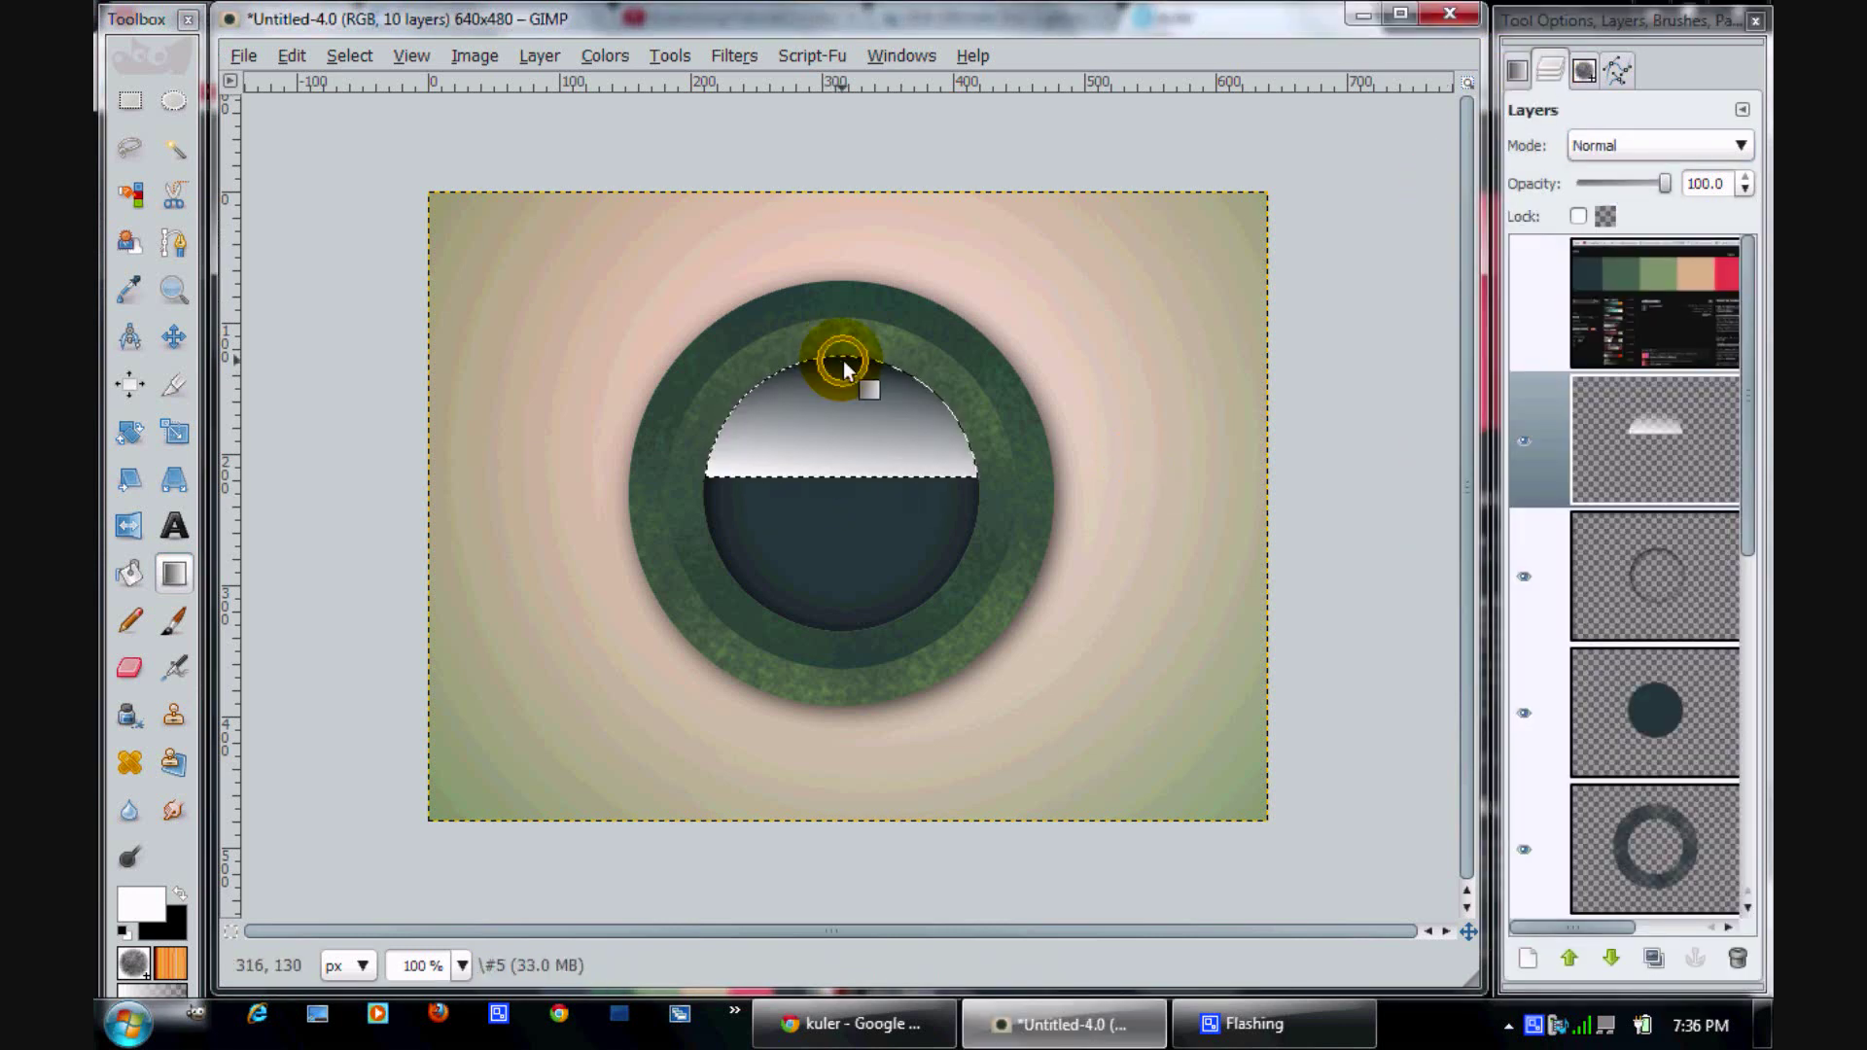
# Clear the selection and set the half-circle highlight layer's blend mode to Overlay
pyautogui.click(349, 55)
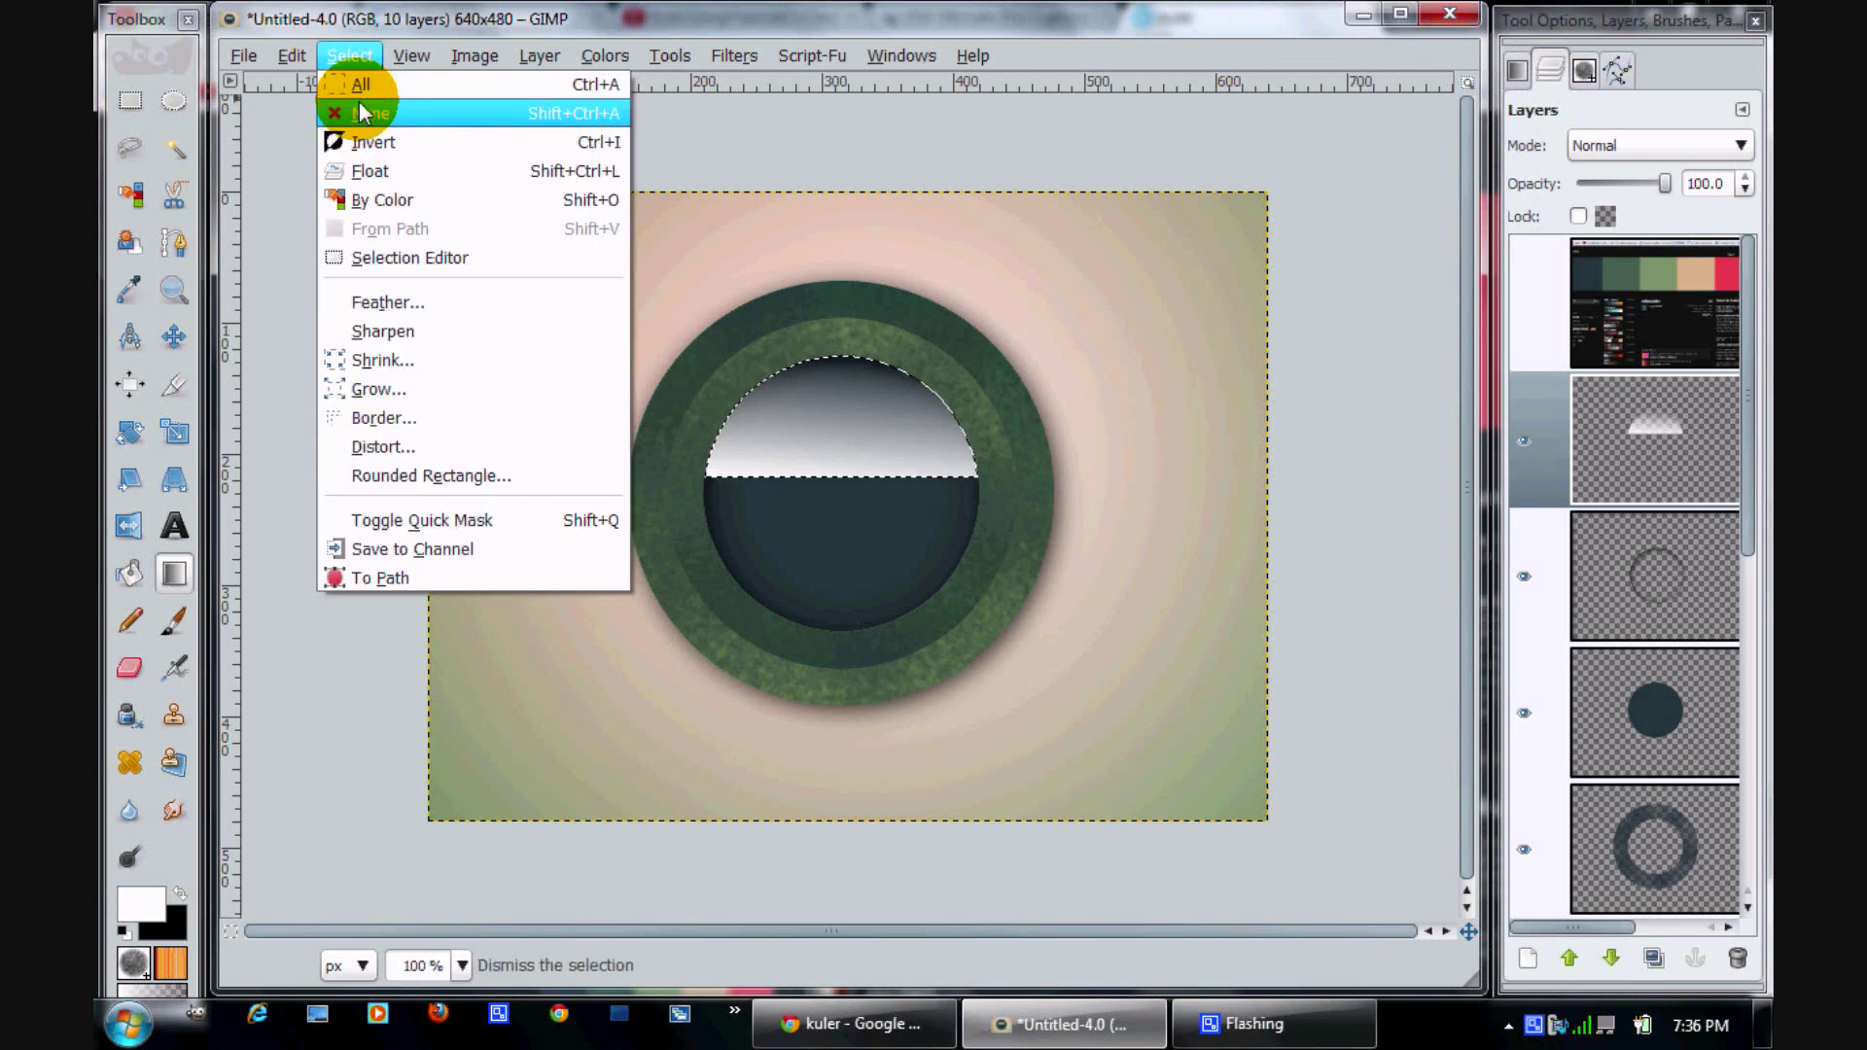
pyautogui.click(352, 110)
pyautogui.click(1643, 145)
pyautogui.click(1631, 315)
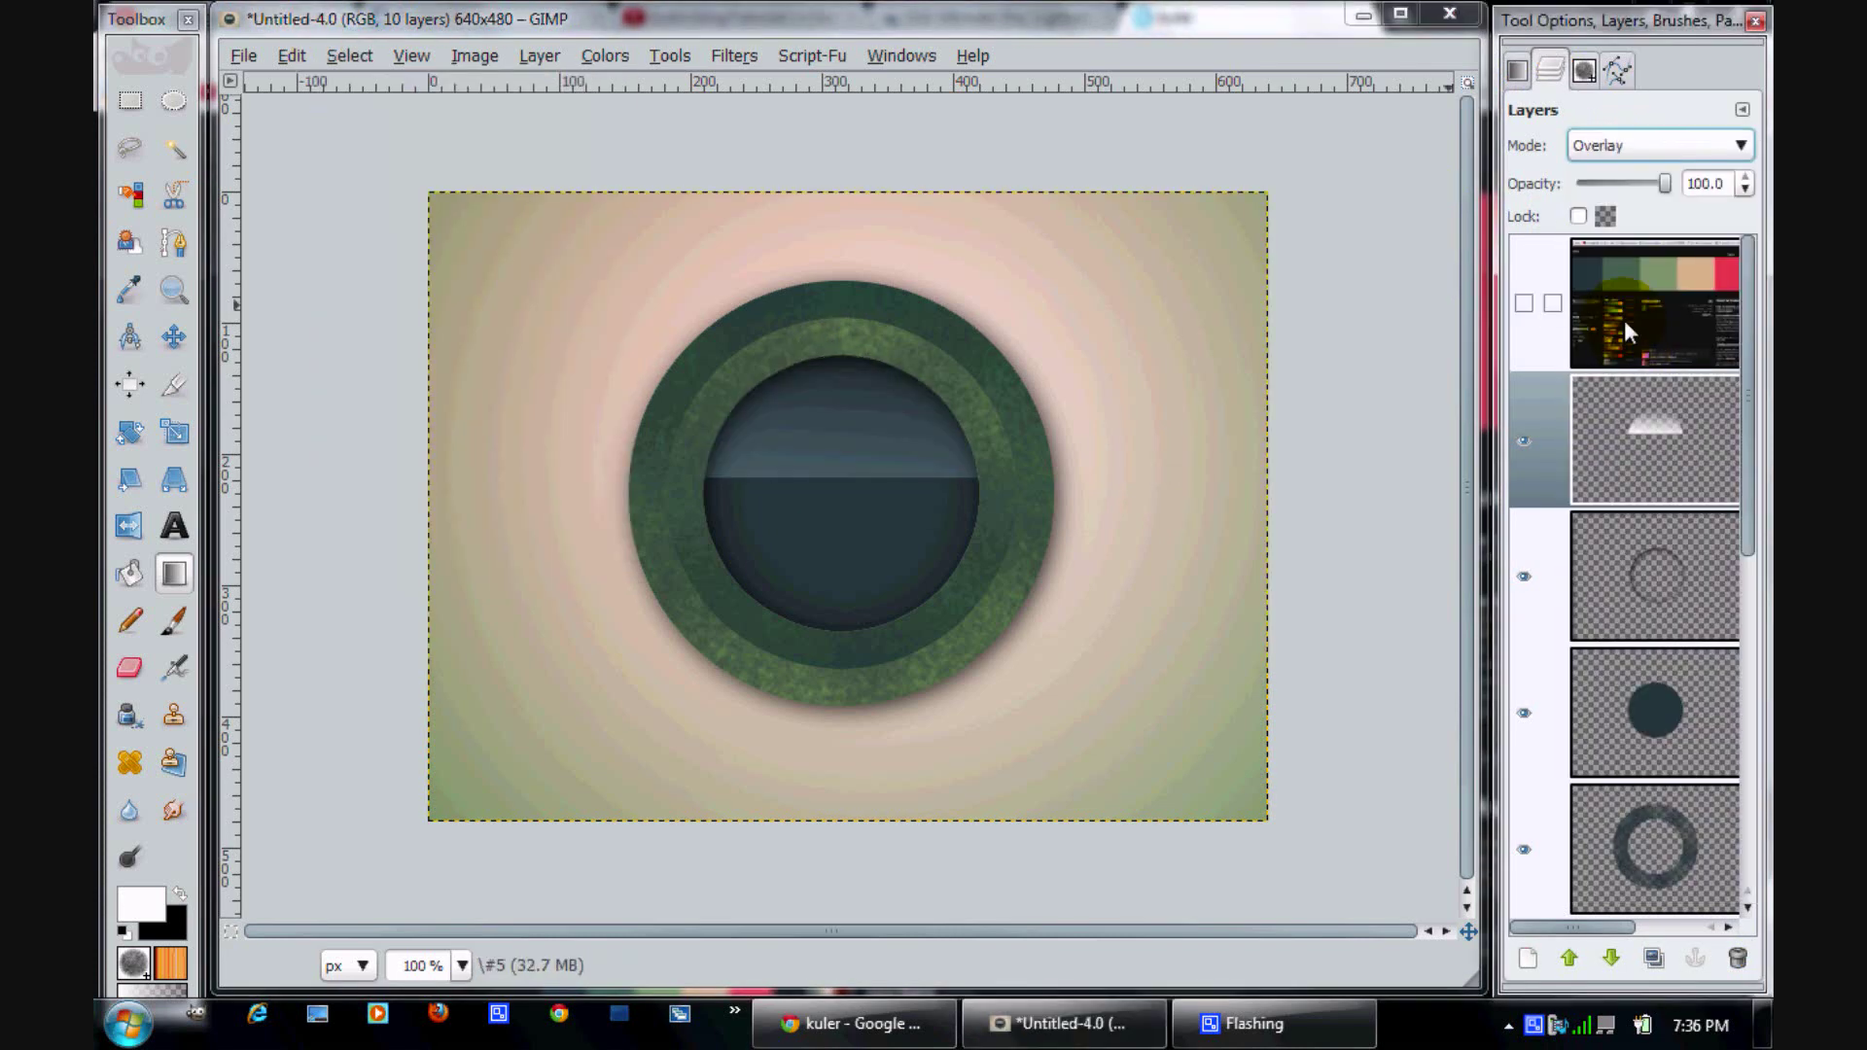
# Apply a Gaussian Blur with a 5.0 px horizontal and vertical radius, RLE method, to the highlight layer
pyautogui.click(724, 59)
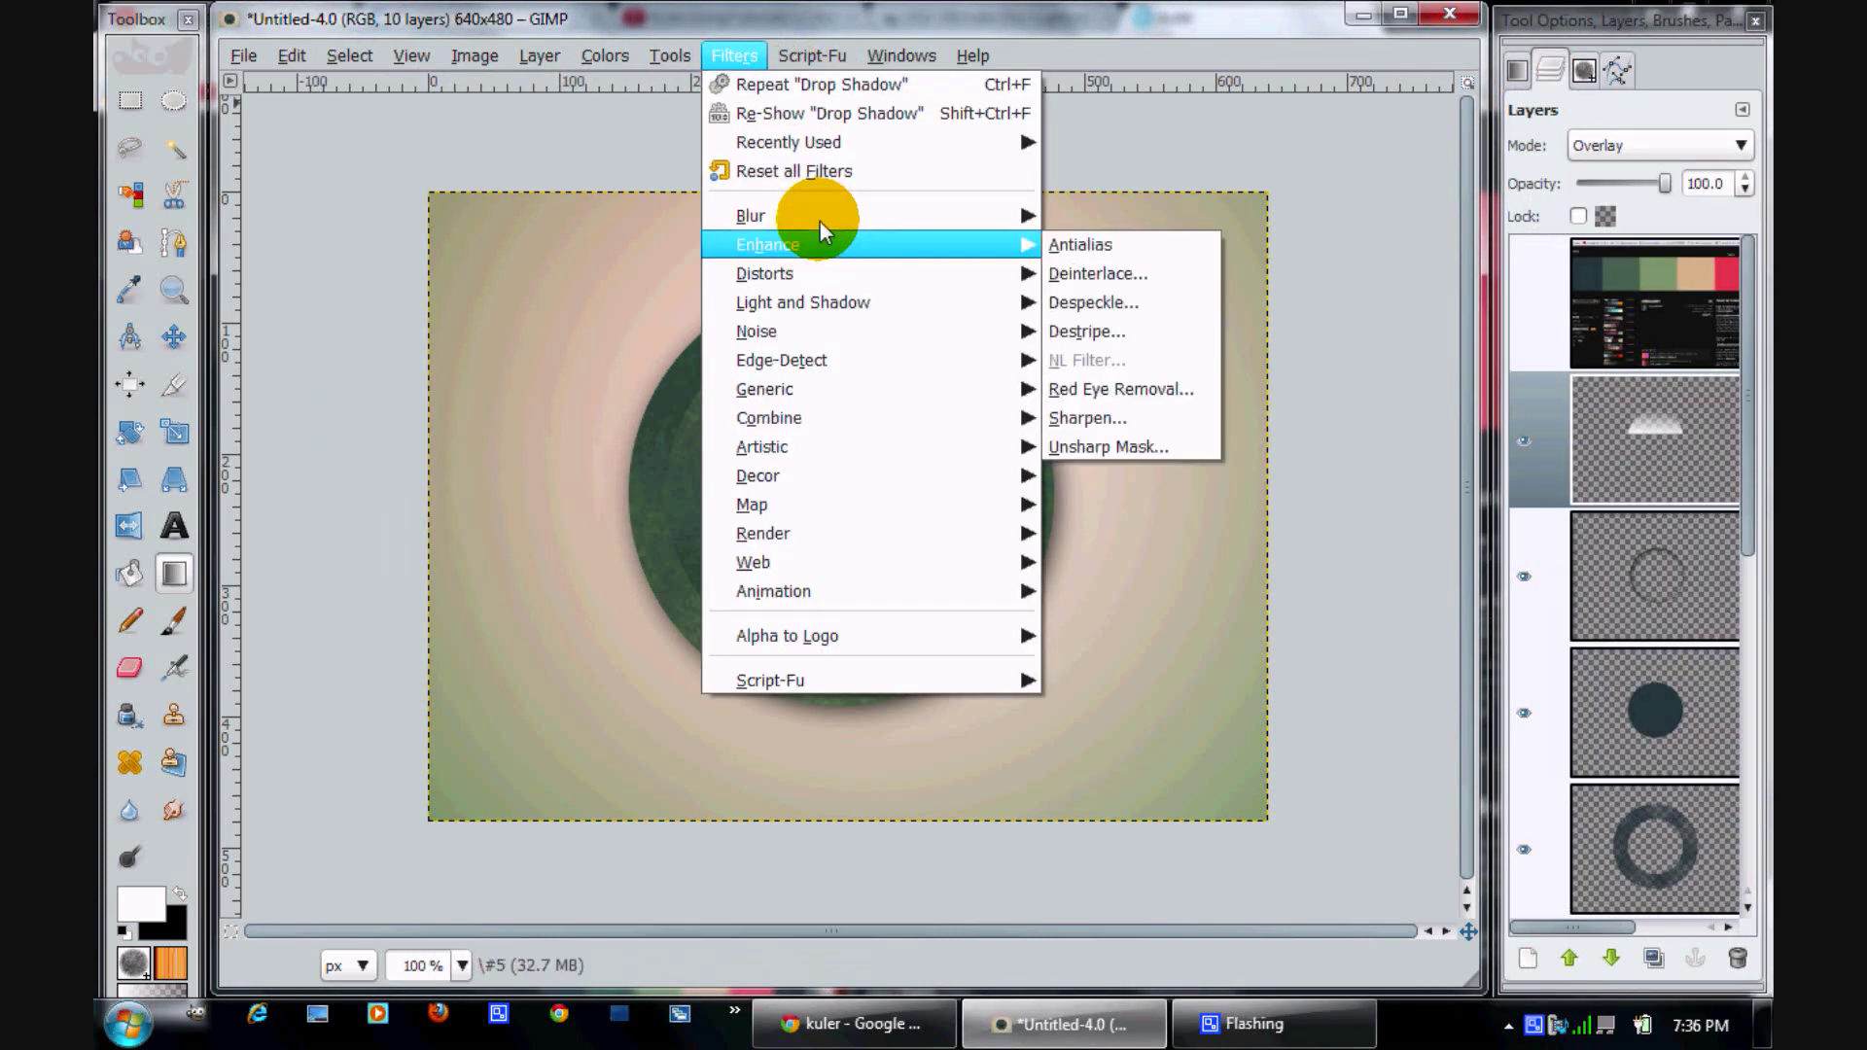
pyautogui.moveTo(778, 215)
pyautogui.click(1108, 248)
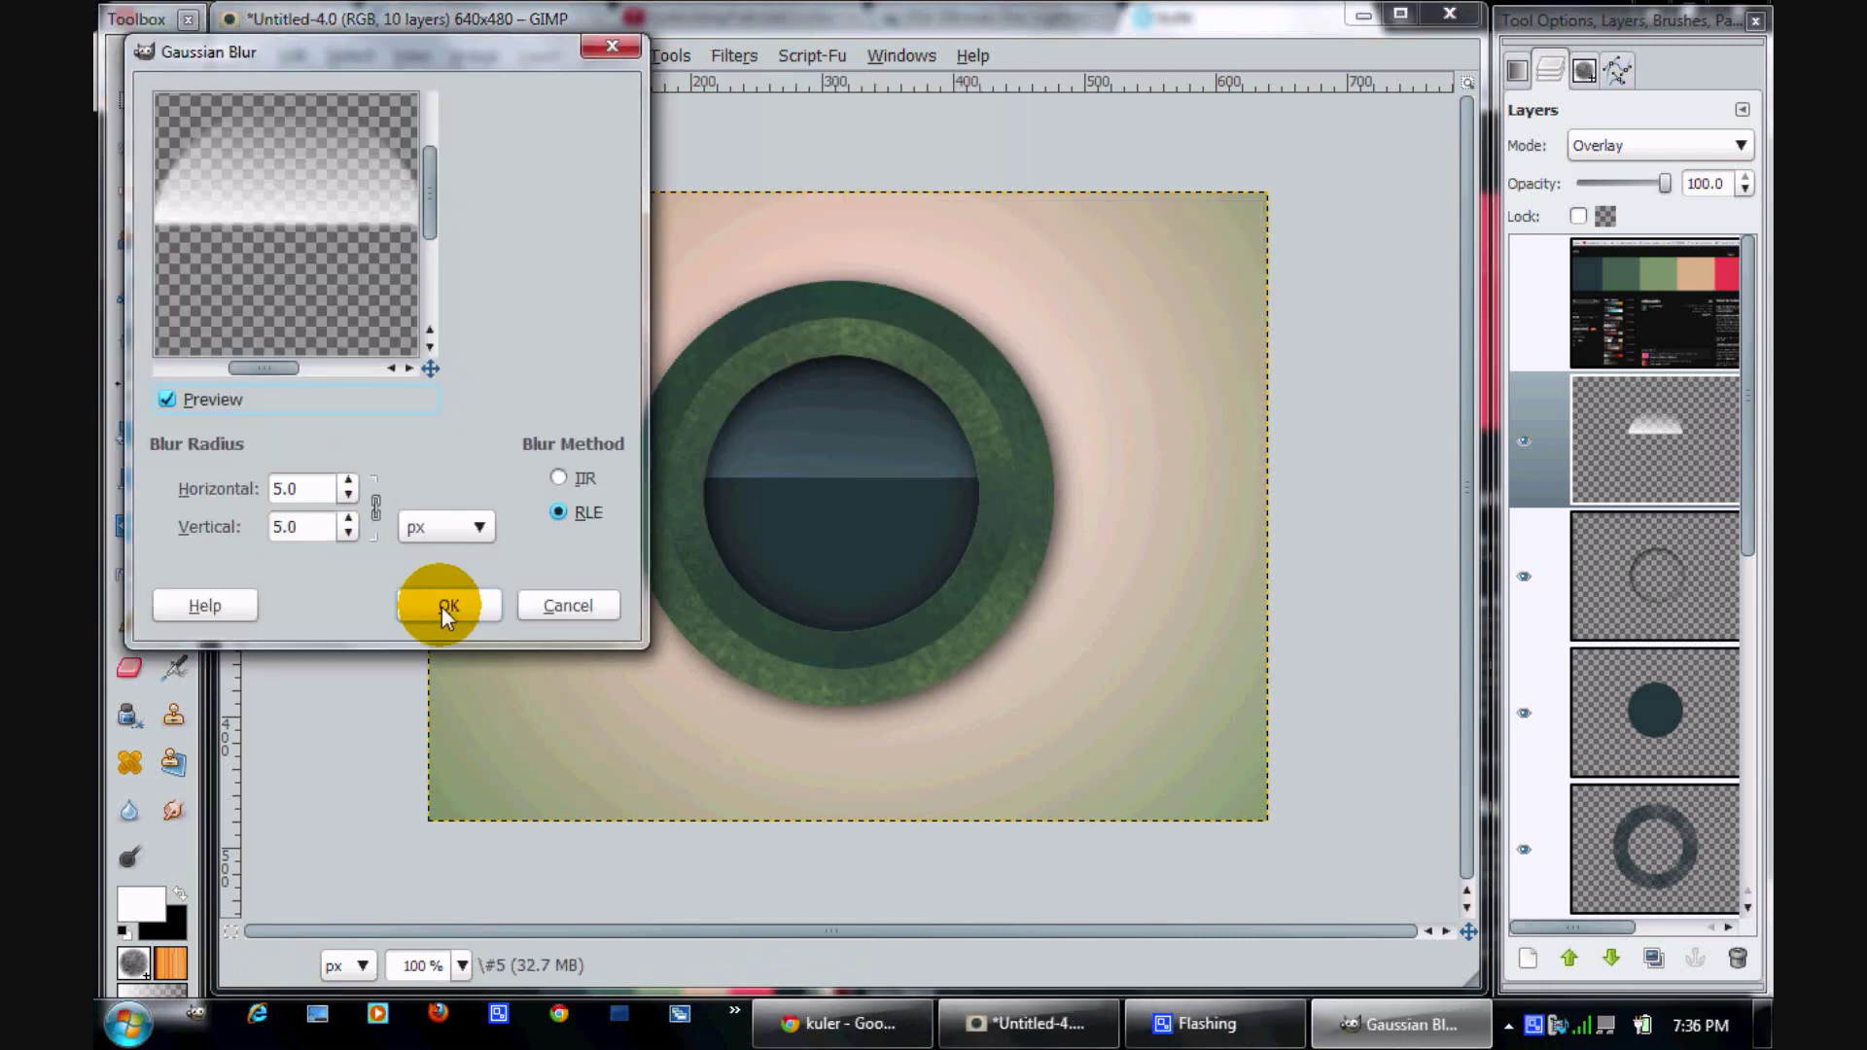
pyautogui.click(448, 605)
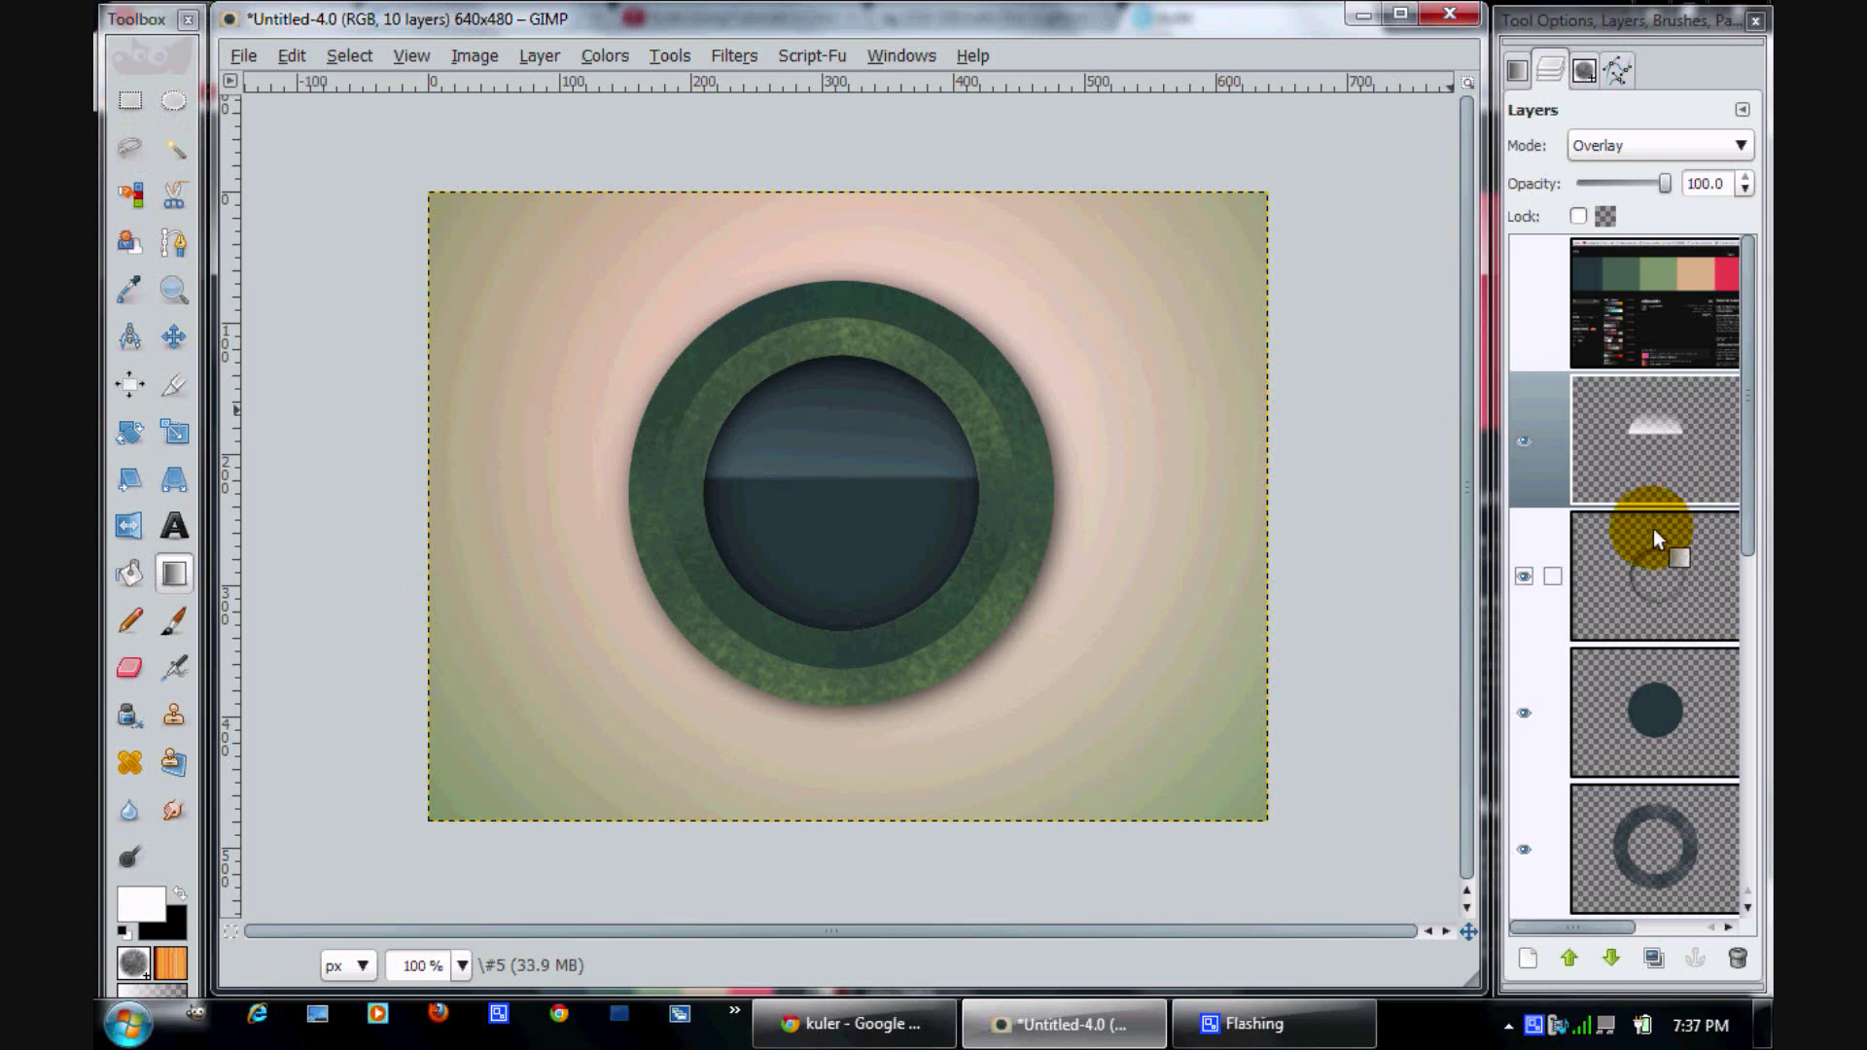
# Add a transparent layer above the highlight and load the dark circle layer's alpha as the selection
pyautogui.hotkey('ctrl', 'shift', 'n')
pyautogui.press('Return')
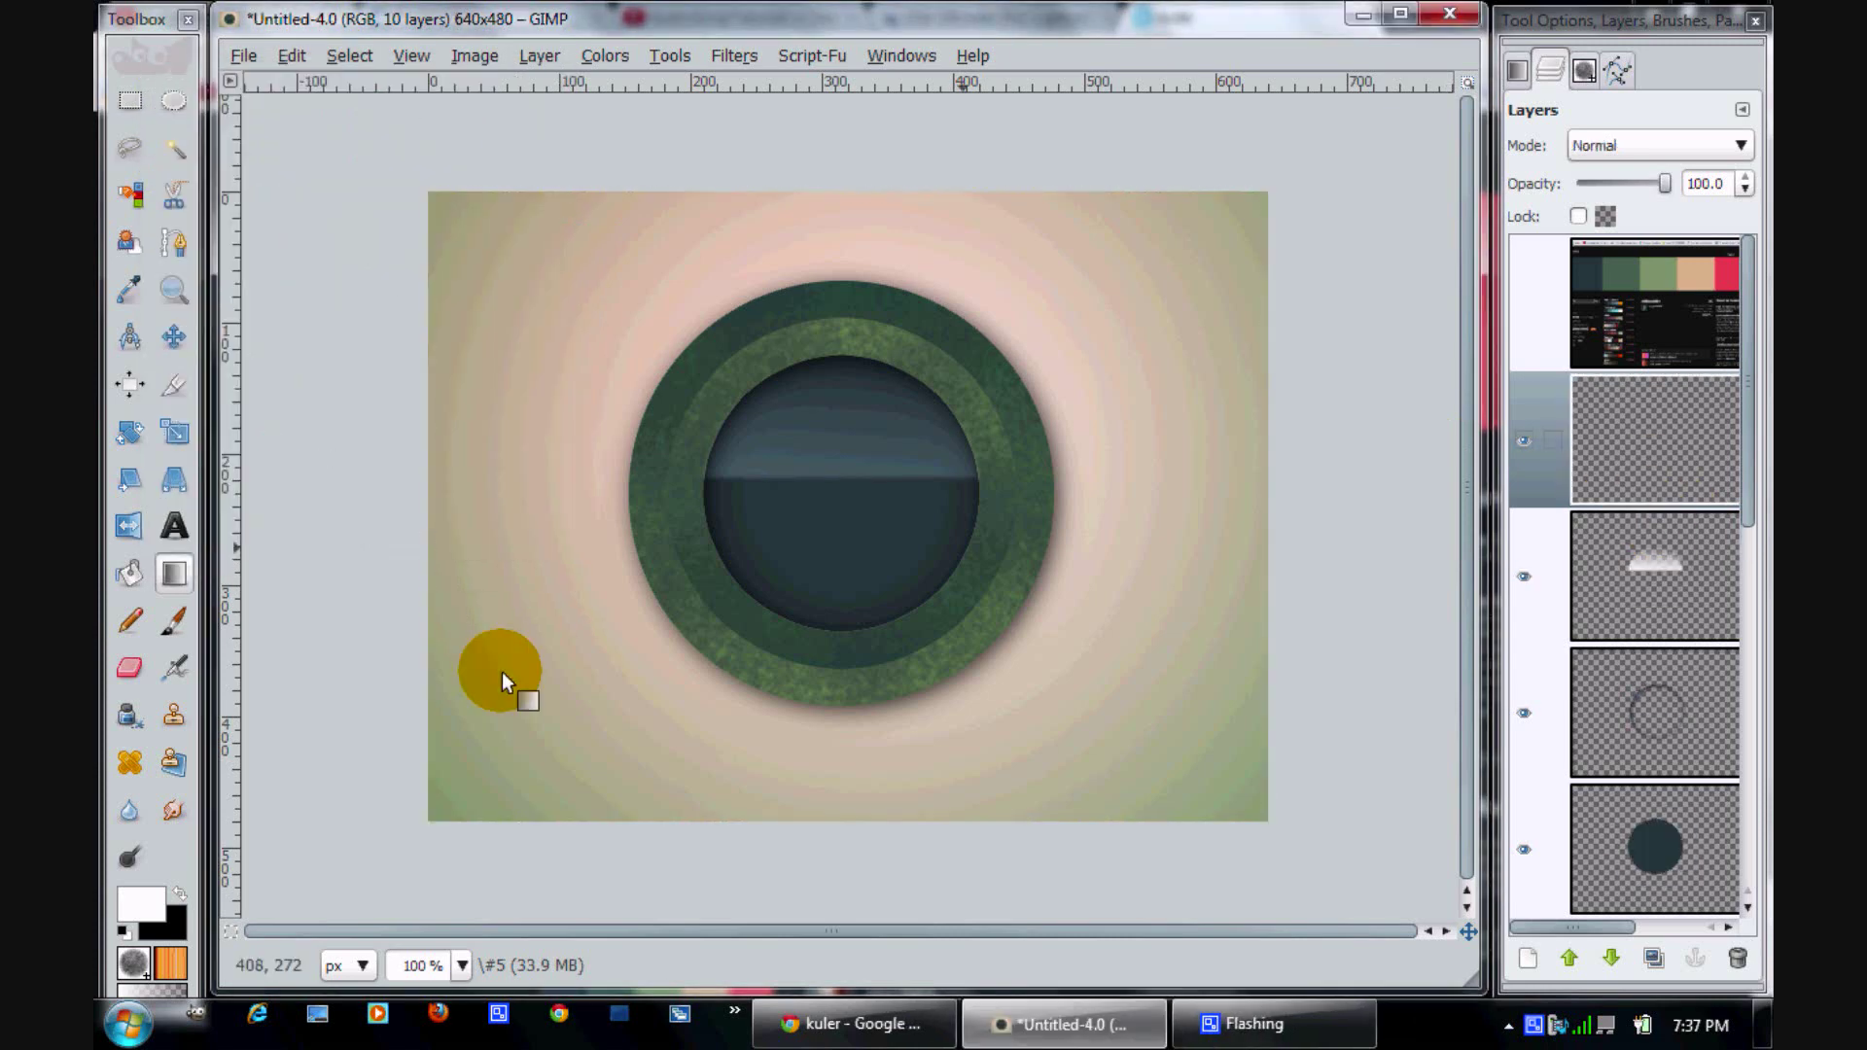
pyautogui.rightClick(1648, 871)
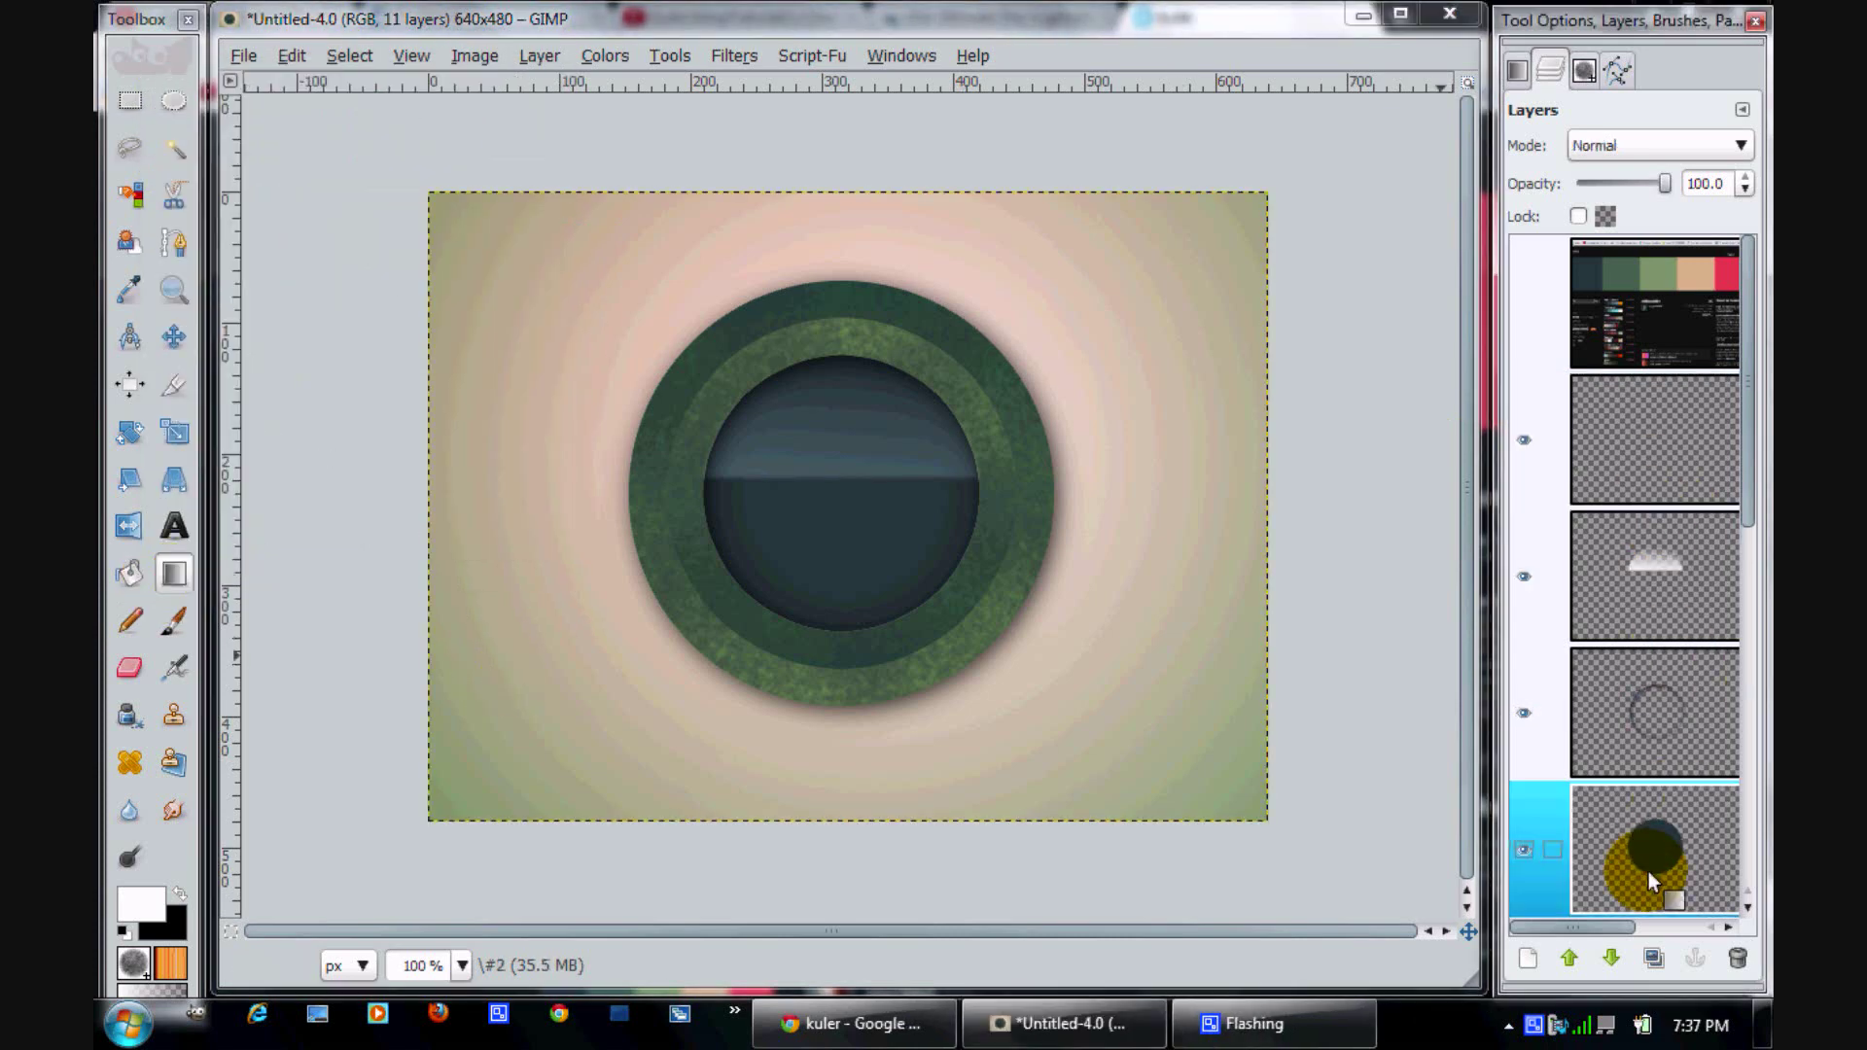
pyautogui.click(1534, 782)
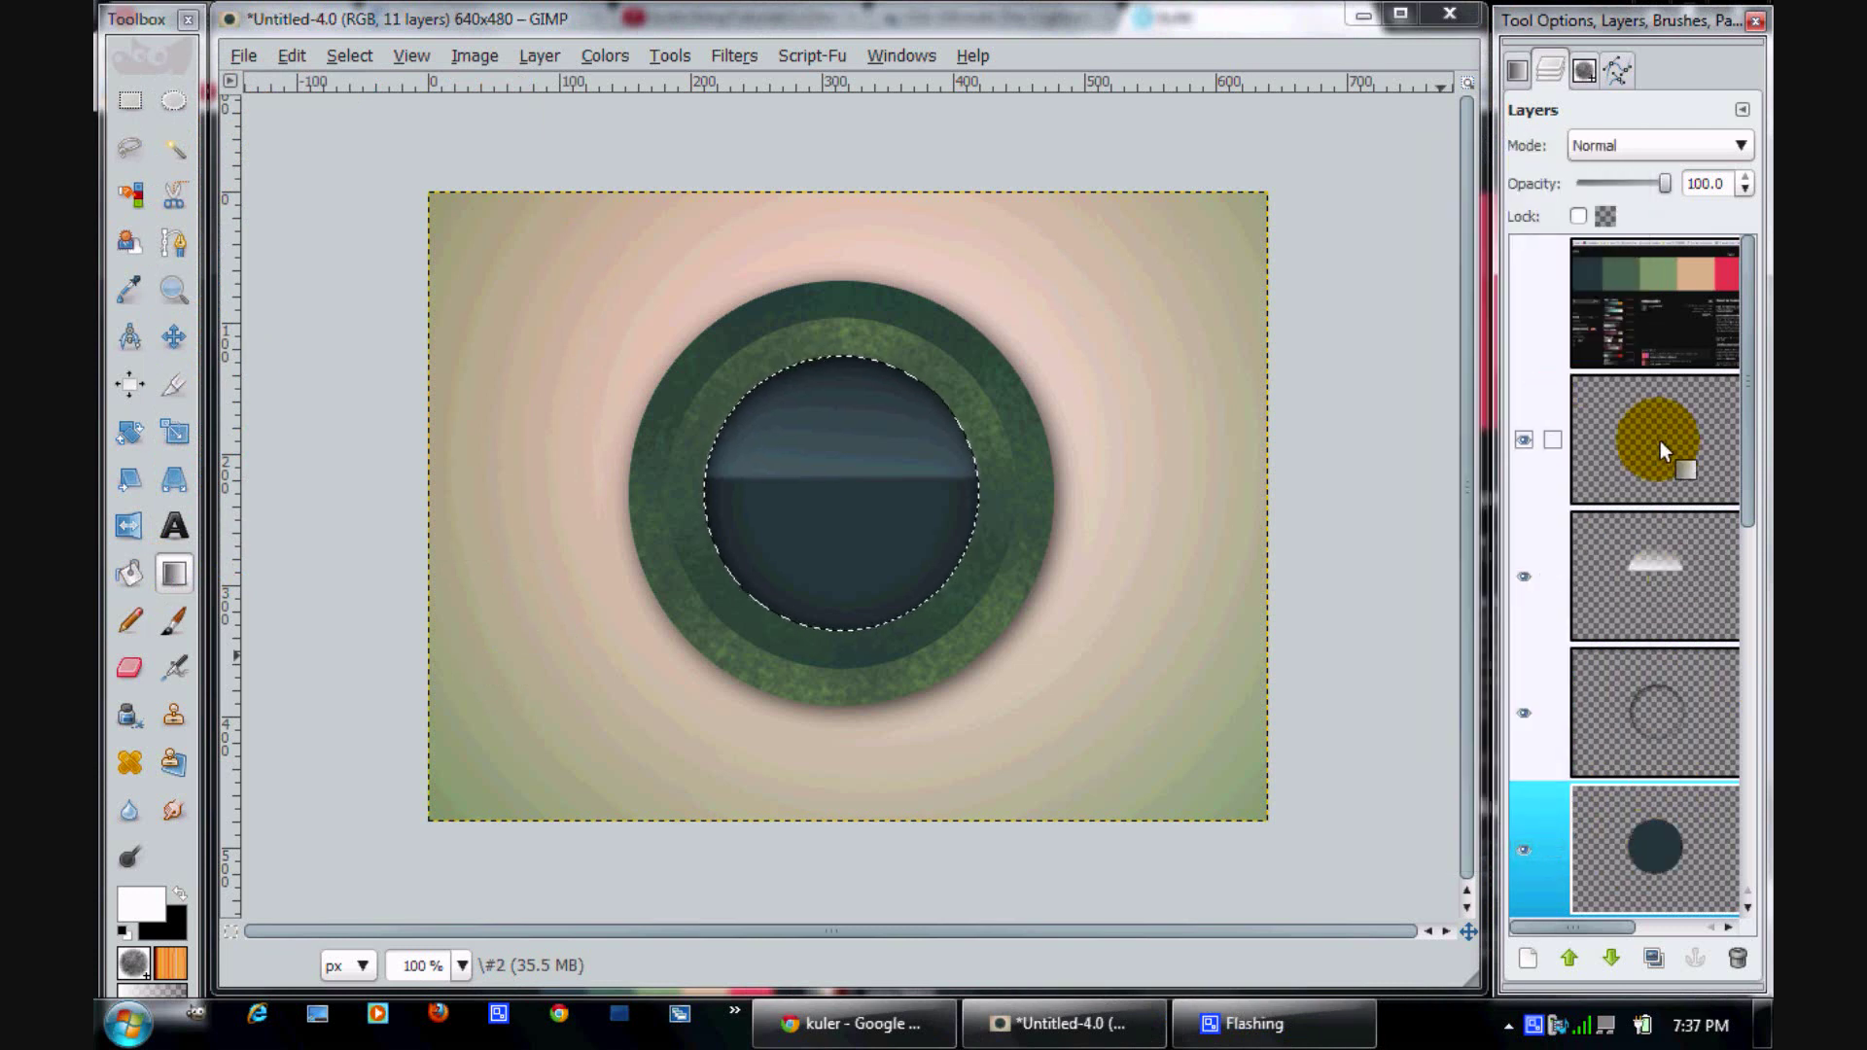
# Draw a radial white-to-transparent gradient outward from the circle's center on the new empty layer
pyautogui.moveTo(1660, 440); pyautogui.dragTo(562, 686)
pyautogui.click(158, 579)
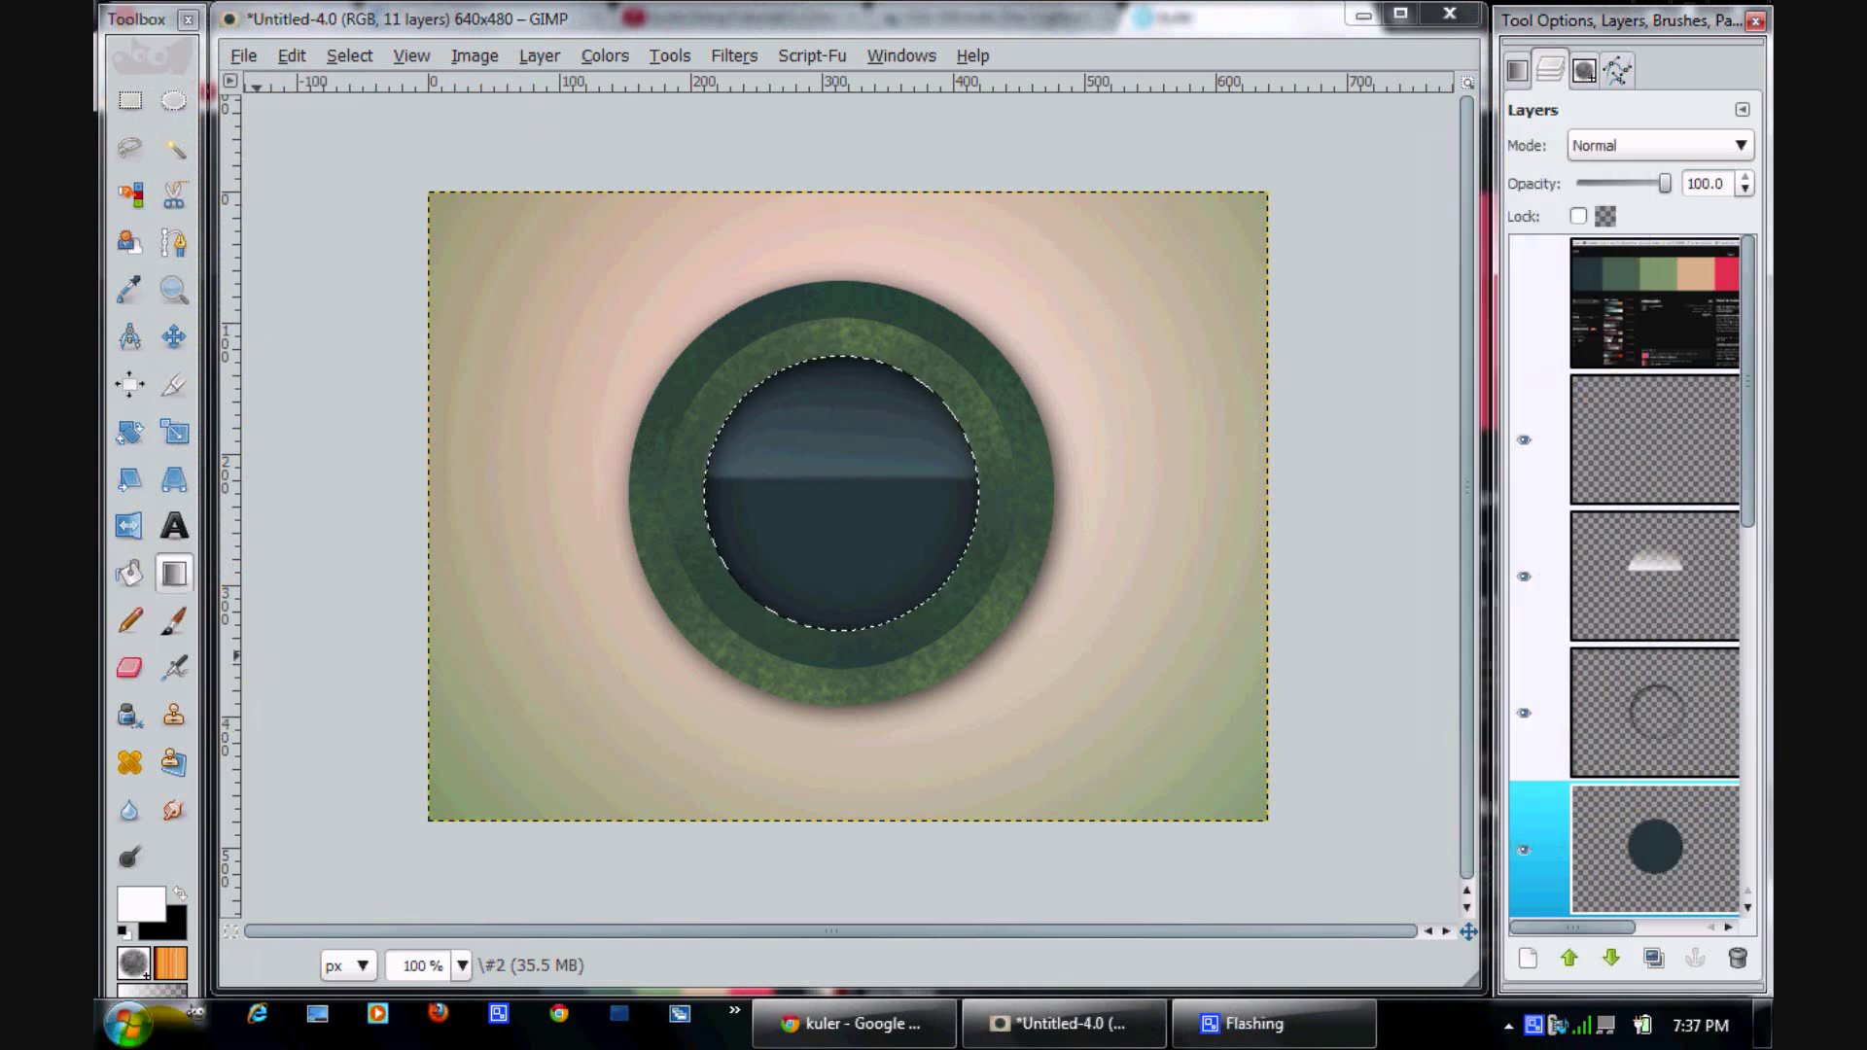
pyautogui.click(1634, 307)
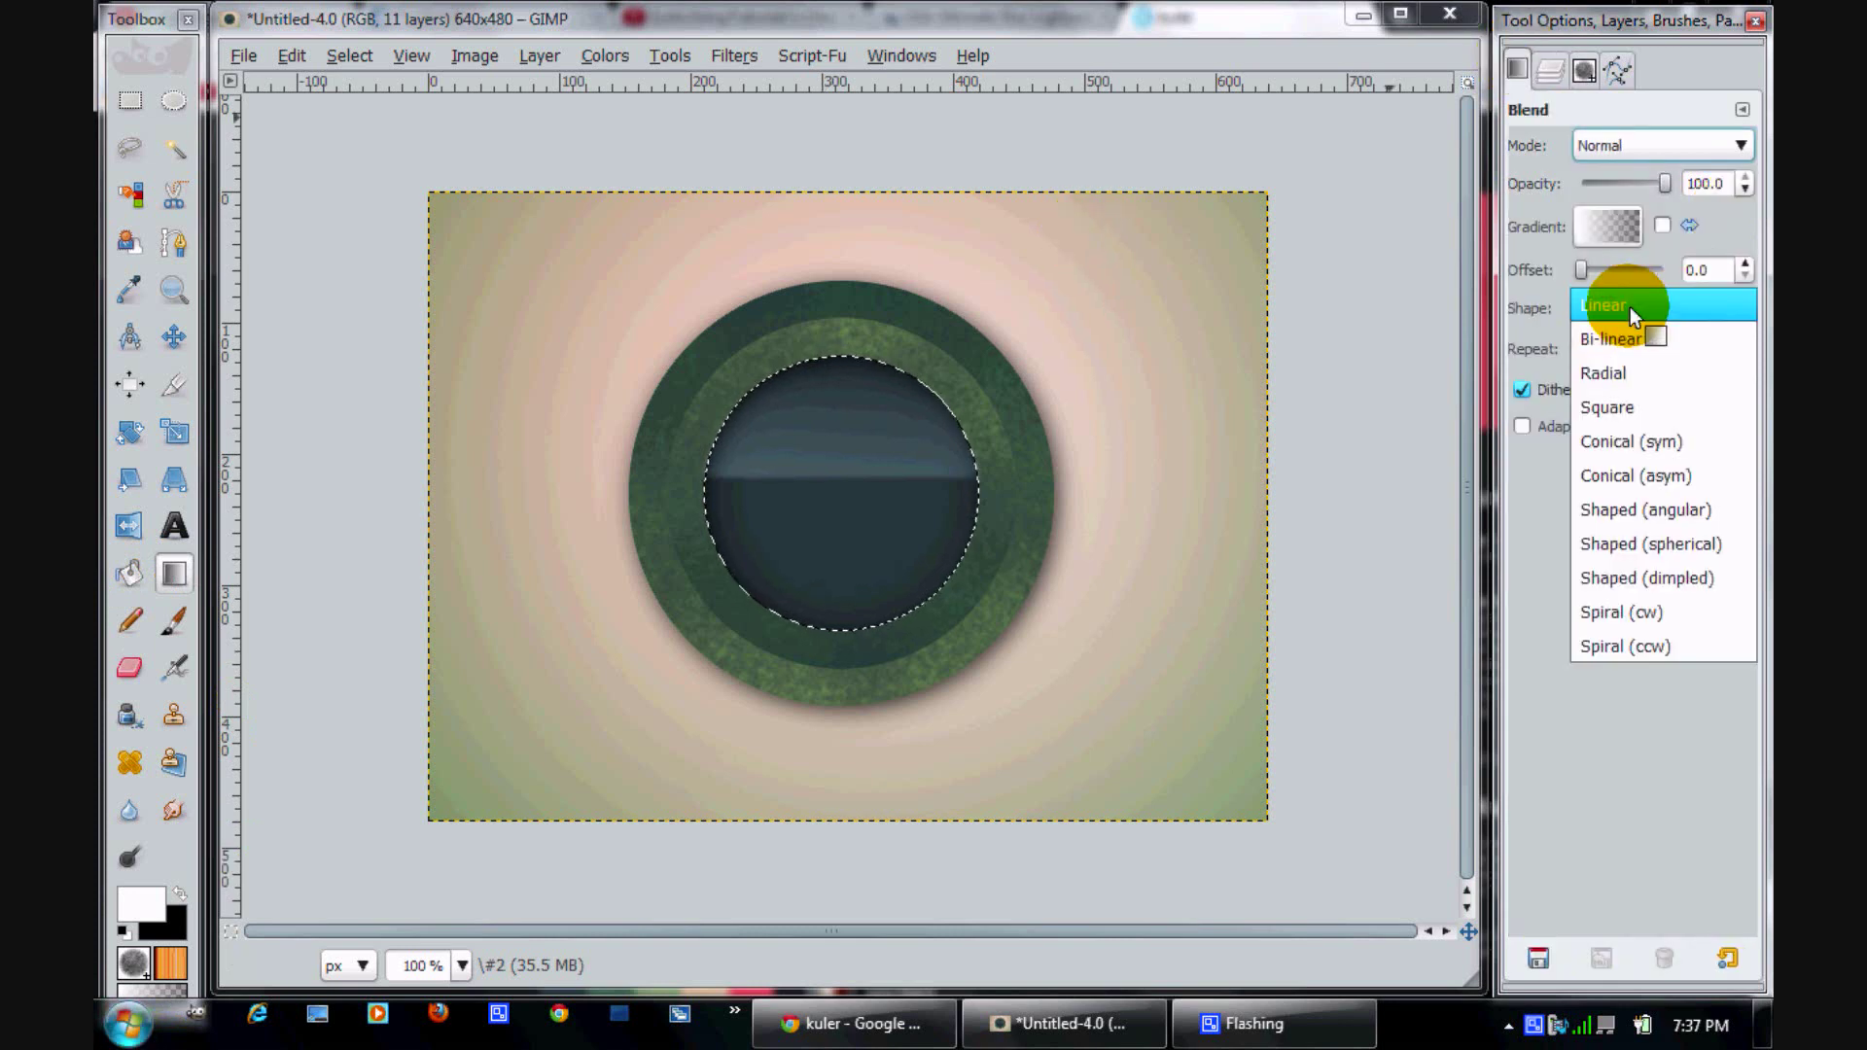
pyautogui.click(1633, 372)
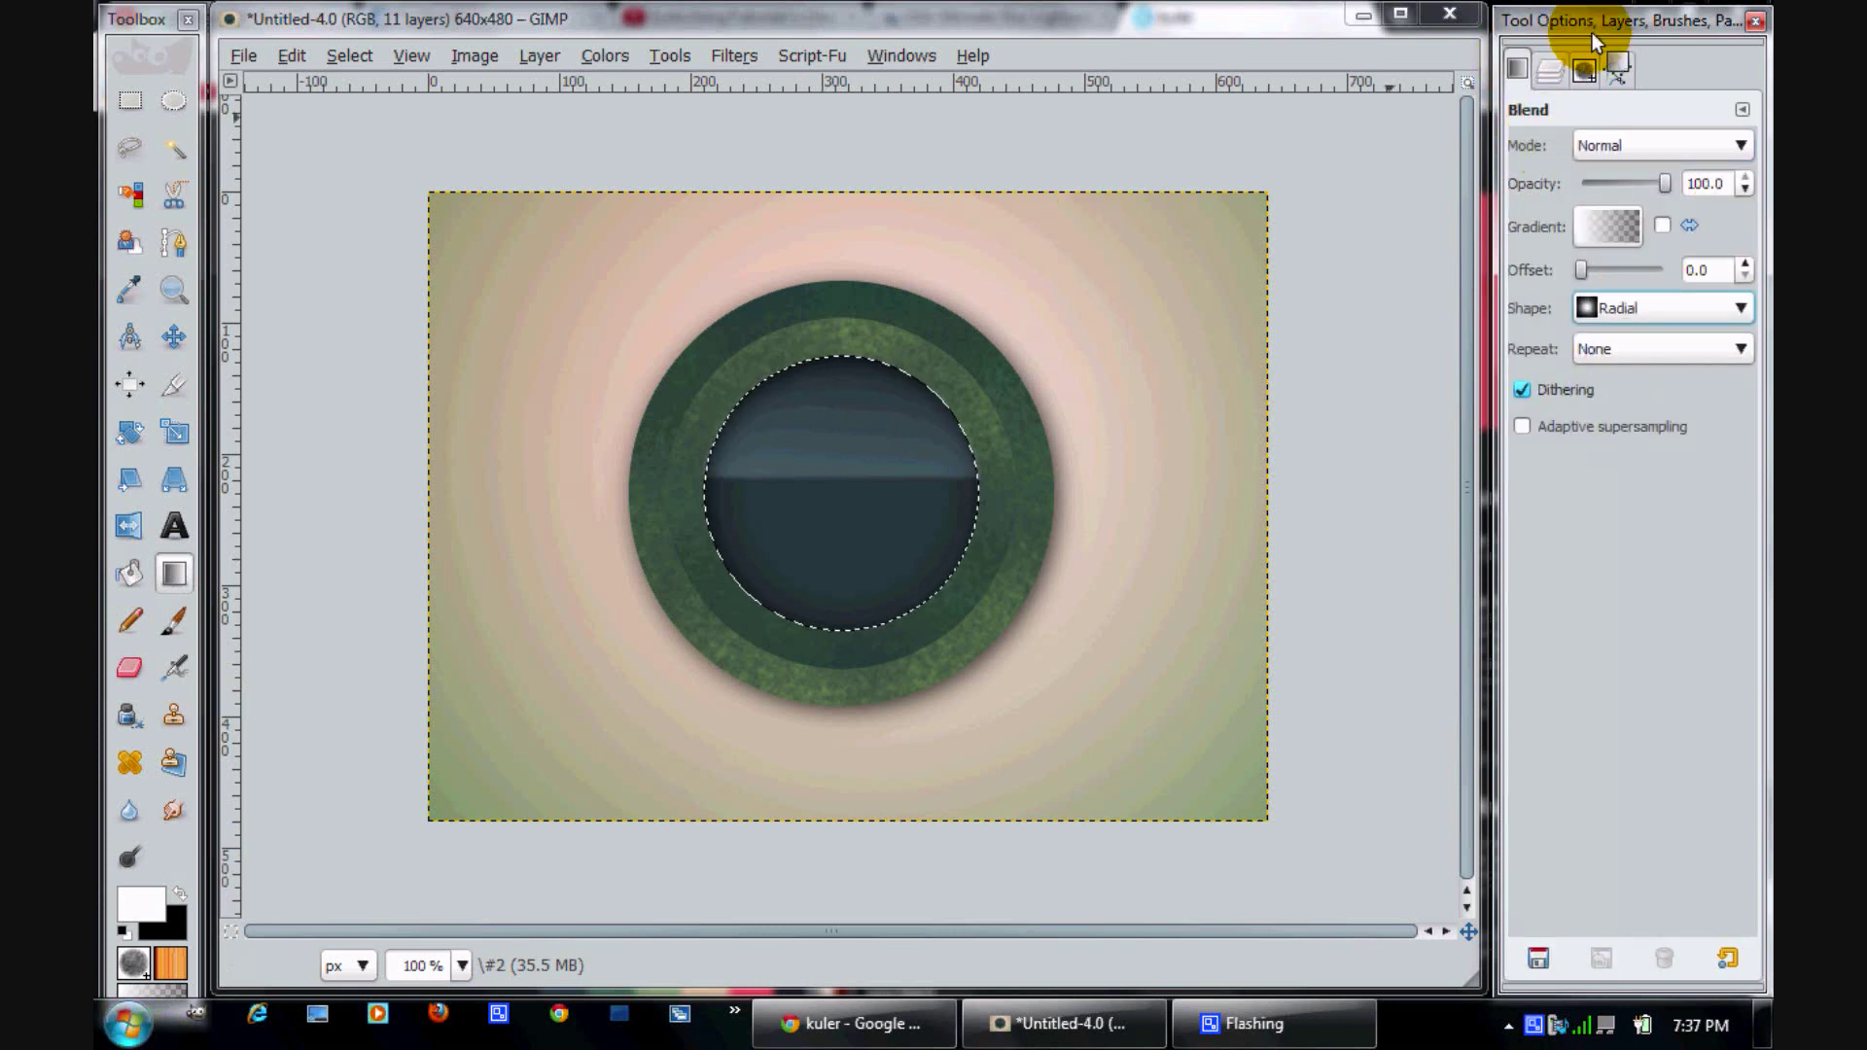
pyautogui.click(1549, 69)
pyautogui.click(1614, 379)
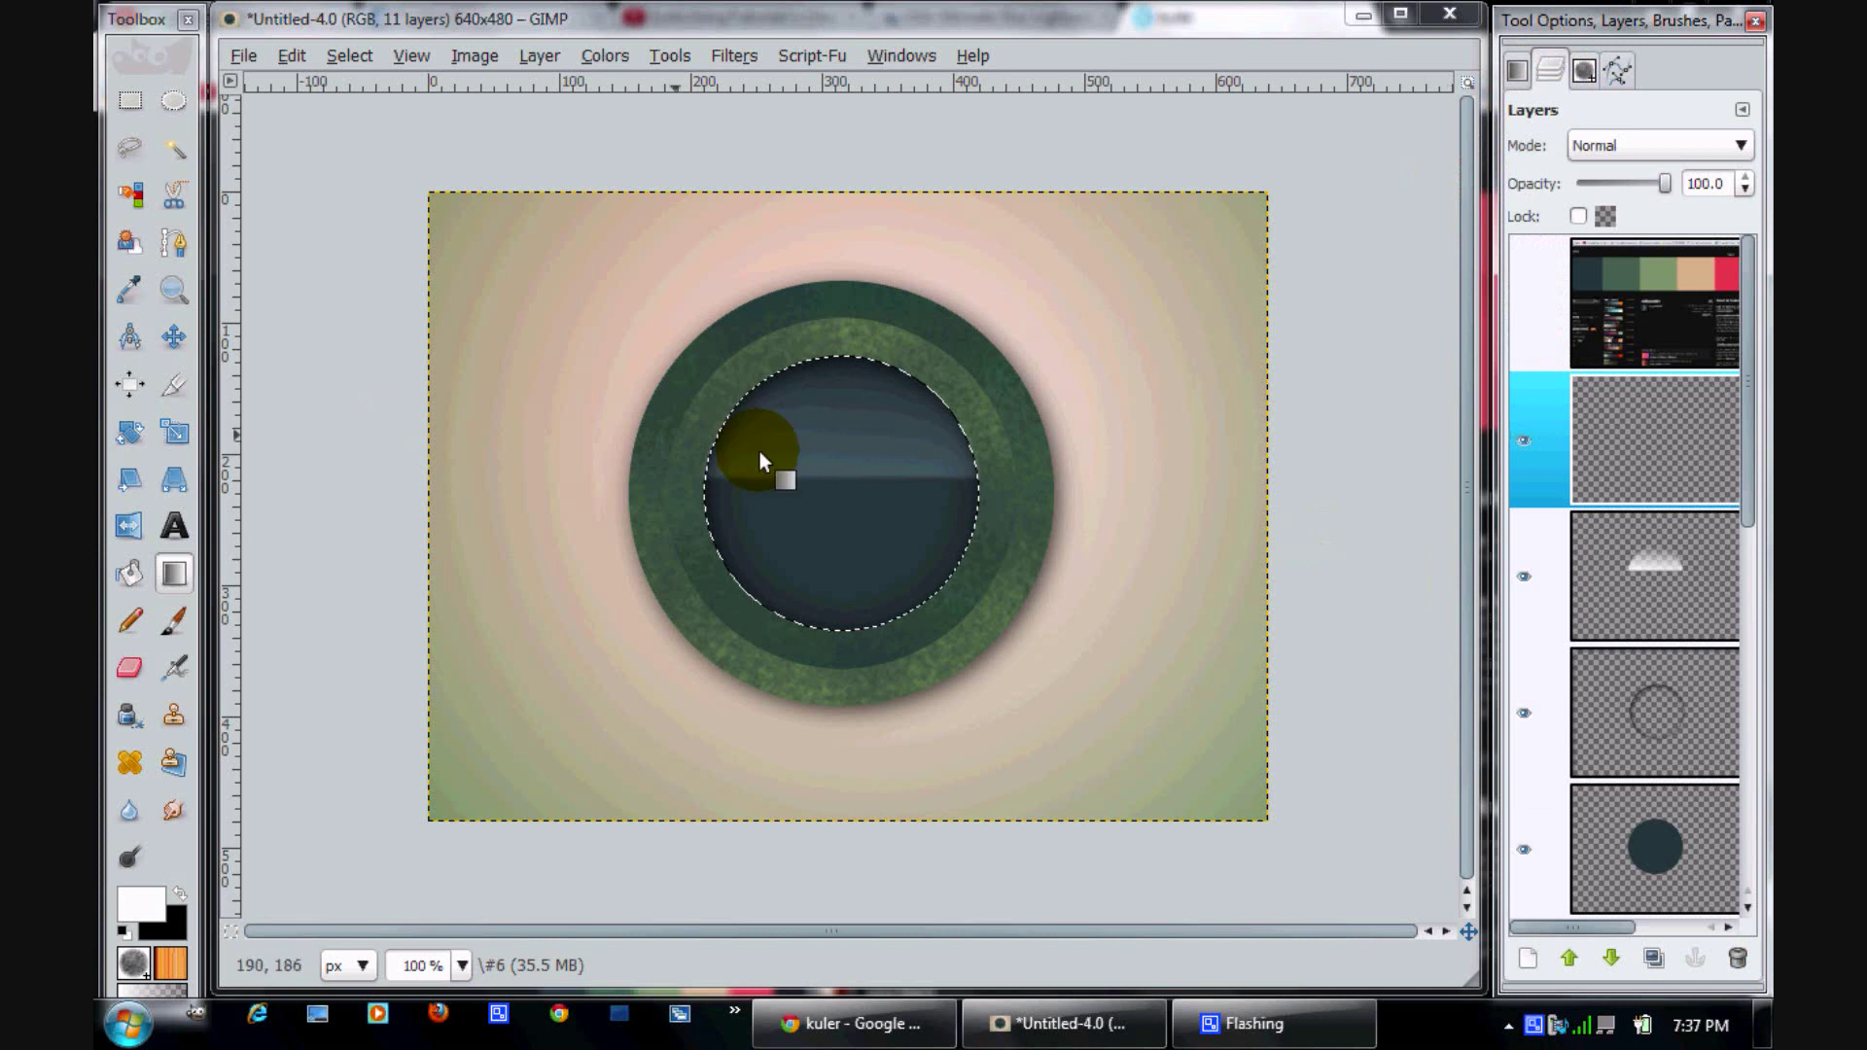
pyautogui.moveTo(838, 480); pyautogui.dragTo(767, 558)
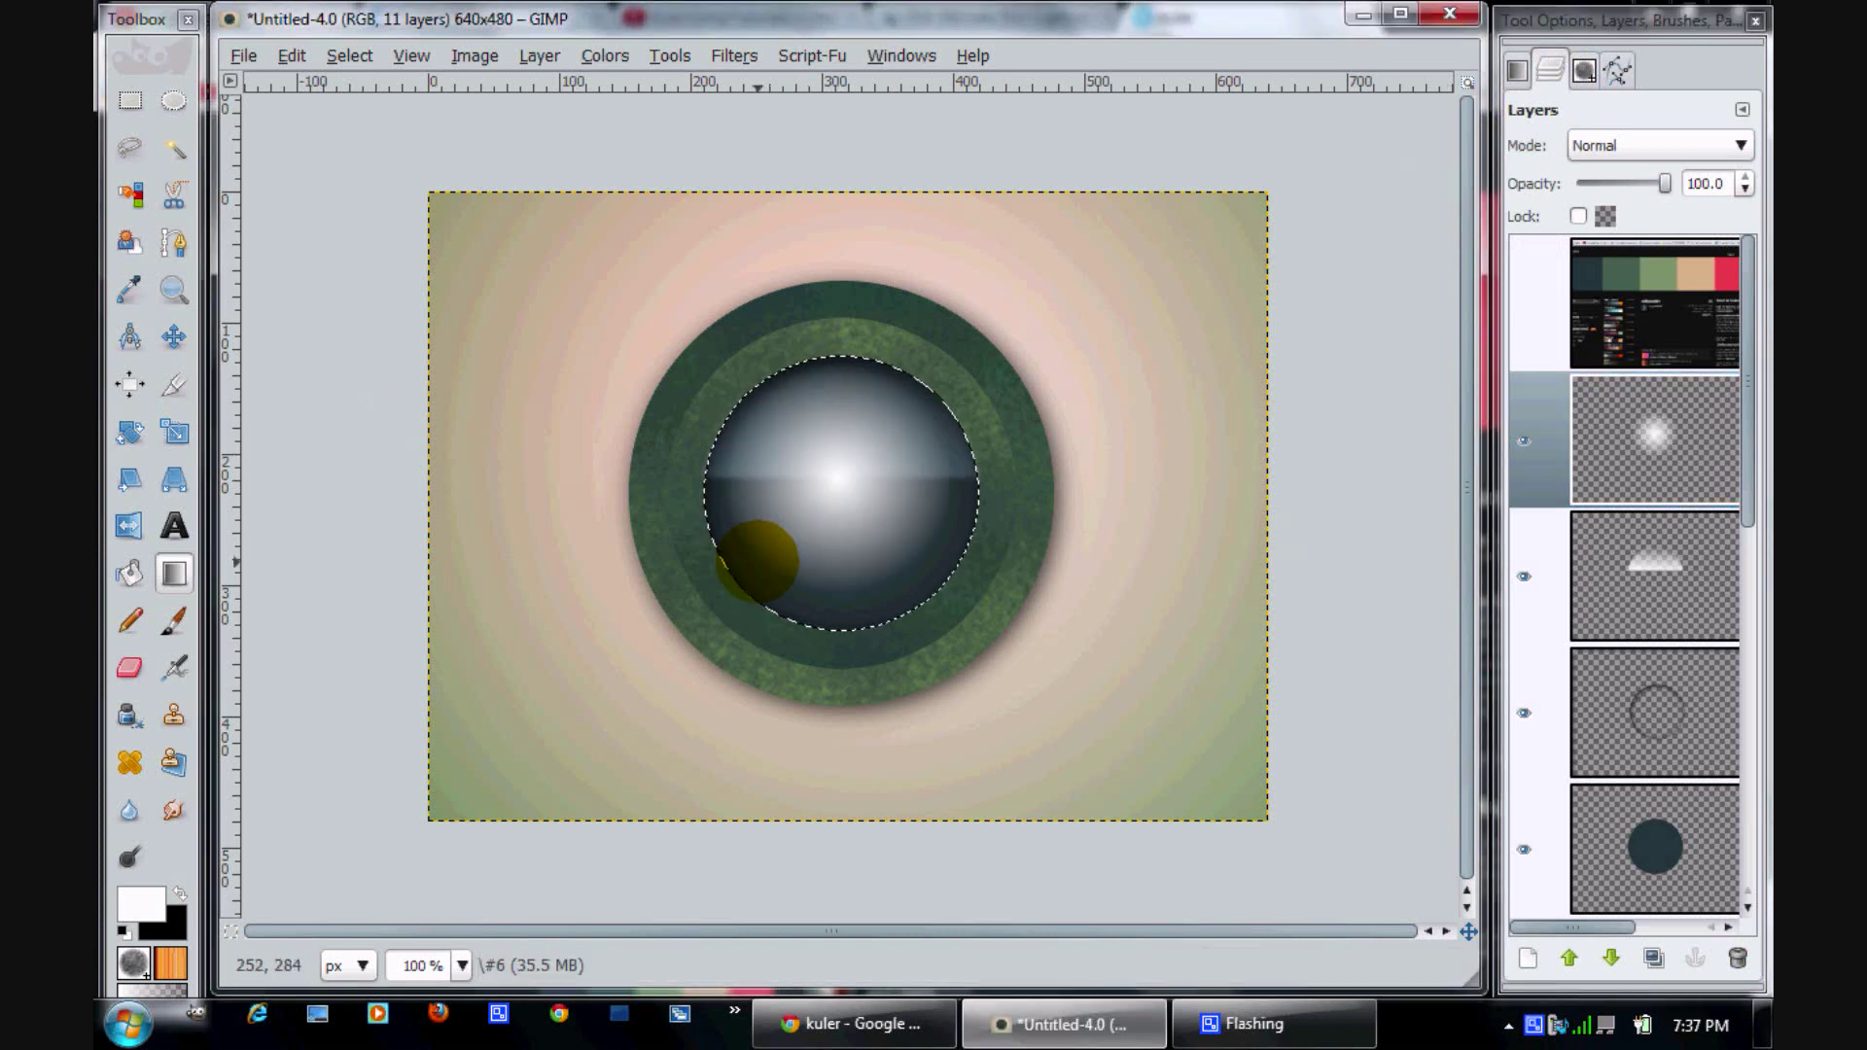
pyautogui.hotkey('ctrl', 'z')
pyautogui.moveTo(834, 482); pyautogui.dragTo(768, 562)
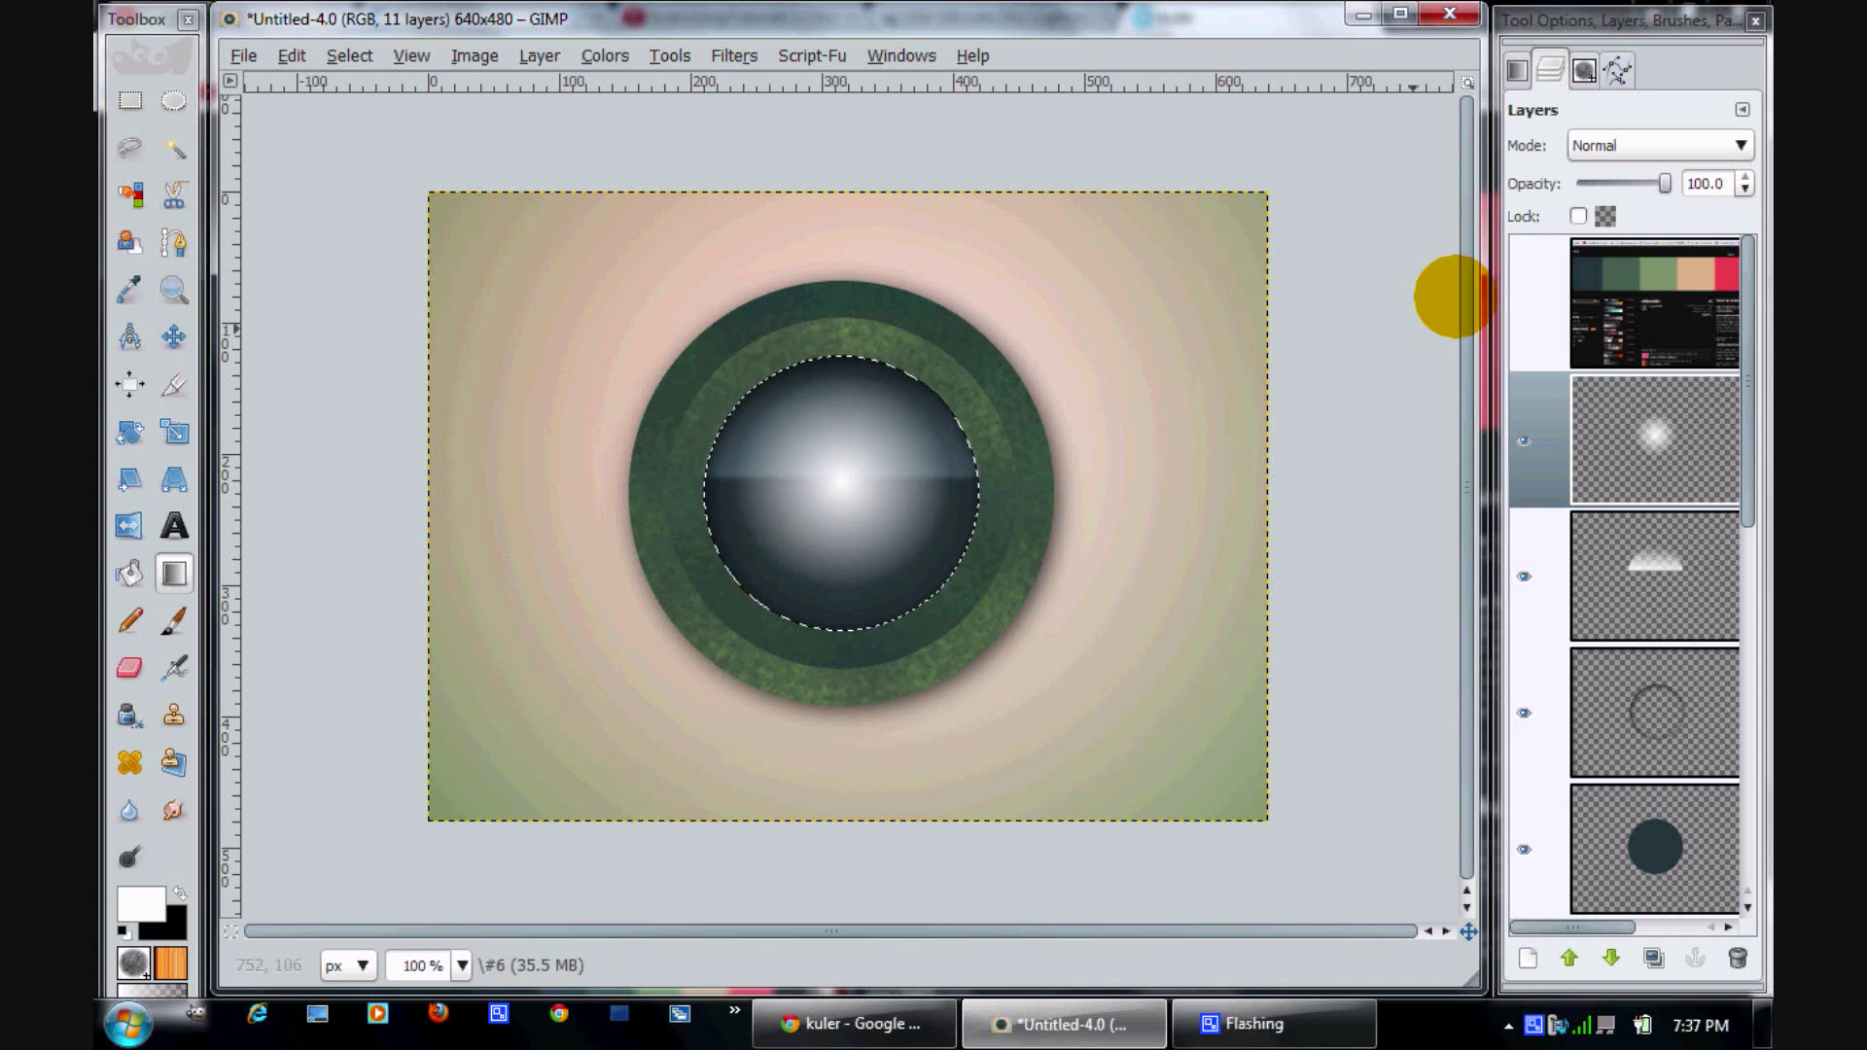
# Try the Overlay blend mode on the radial glow layer
pyautogui.click(1608, 417)
pyautogui.click(1711, 145)
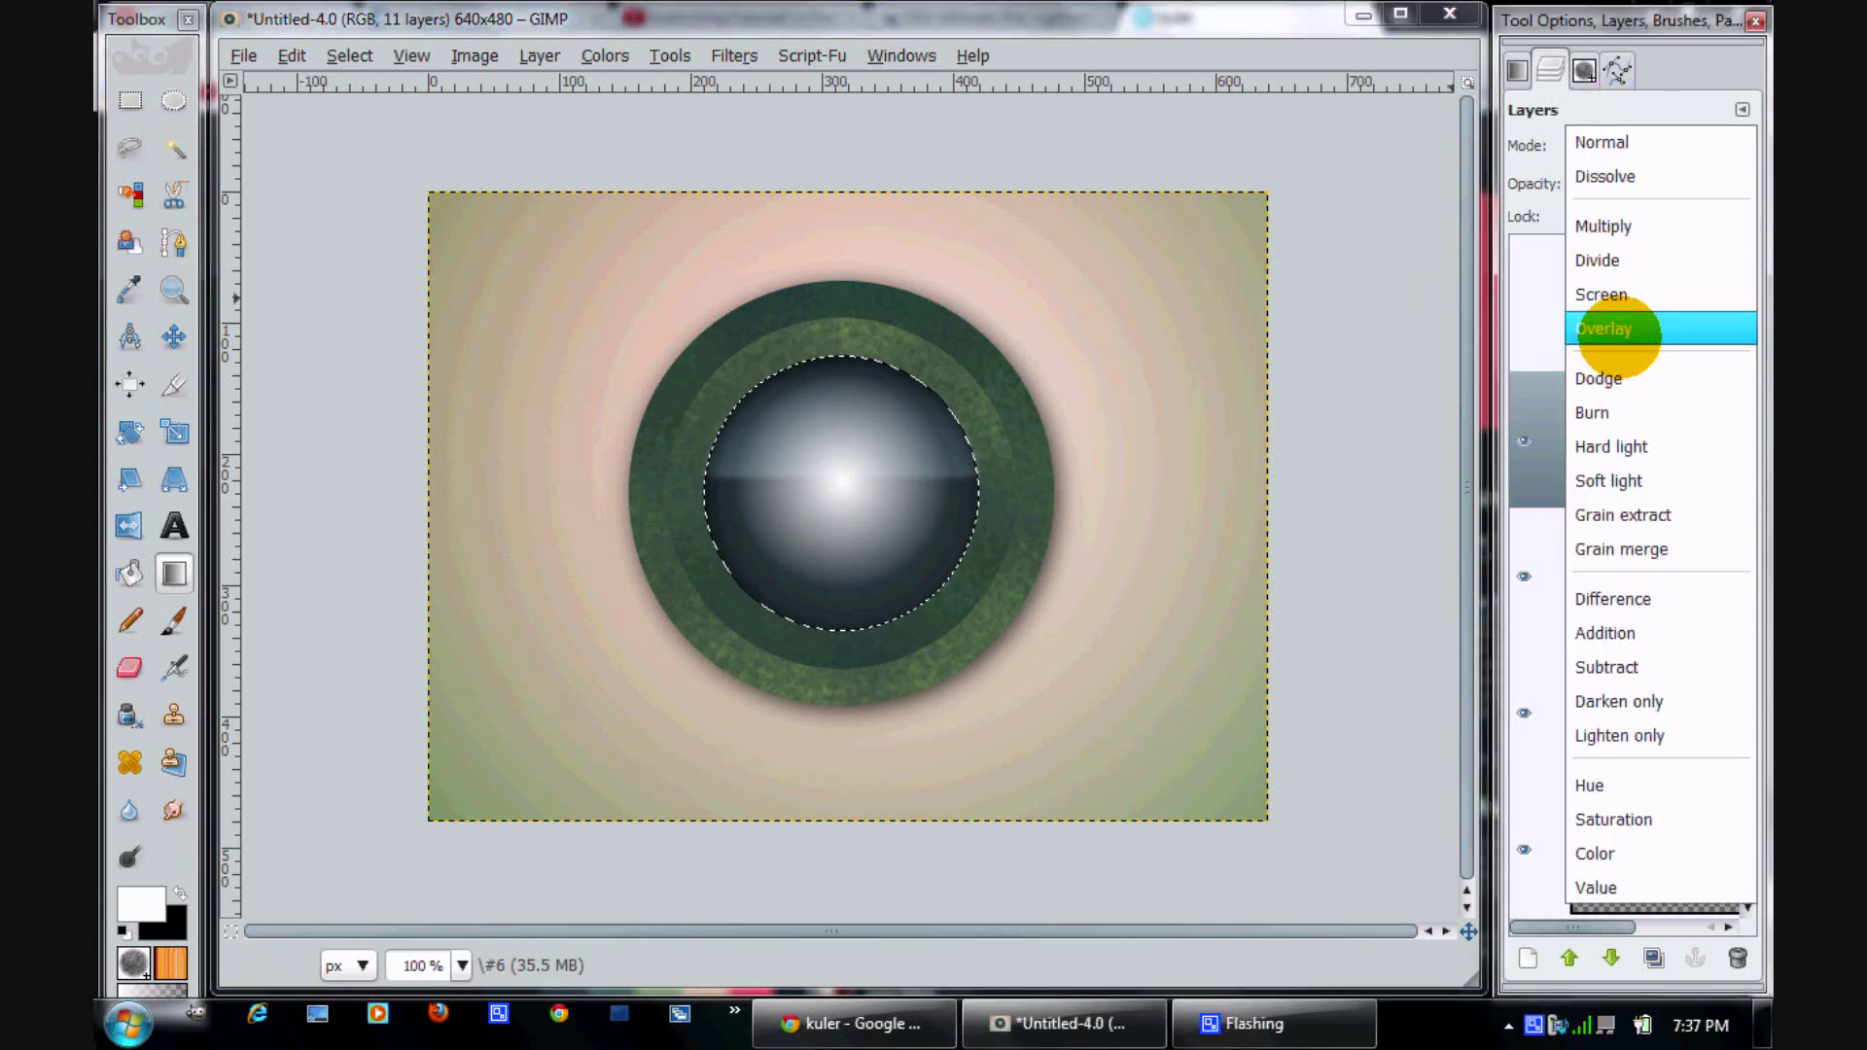
pyautogui.click(1606, 331)
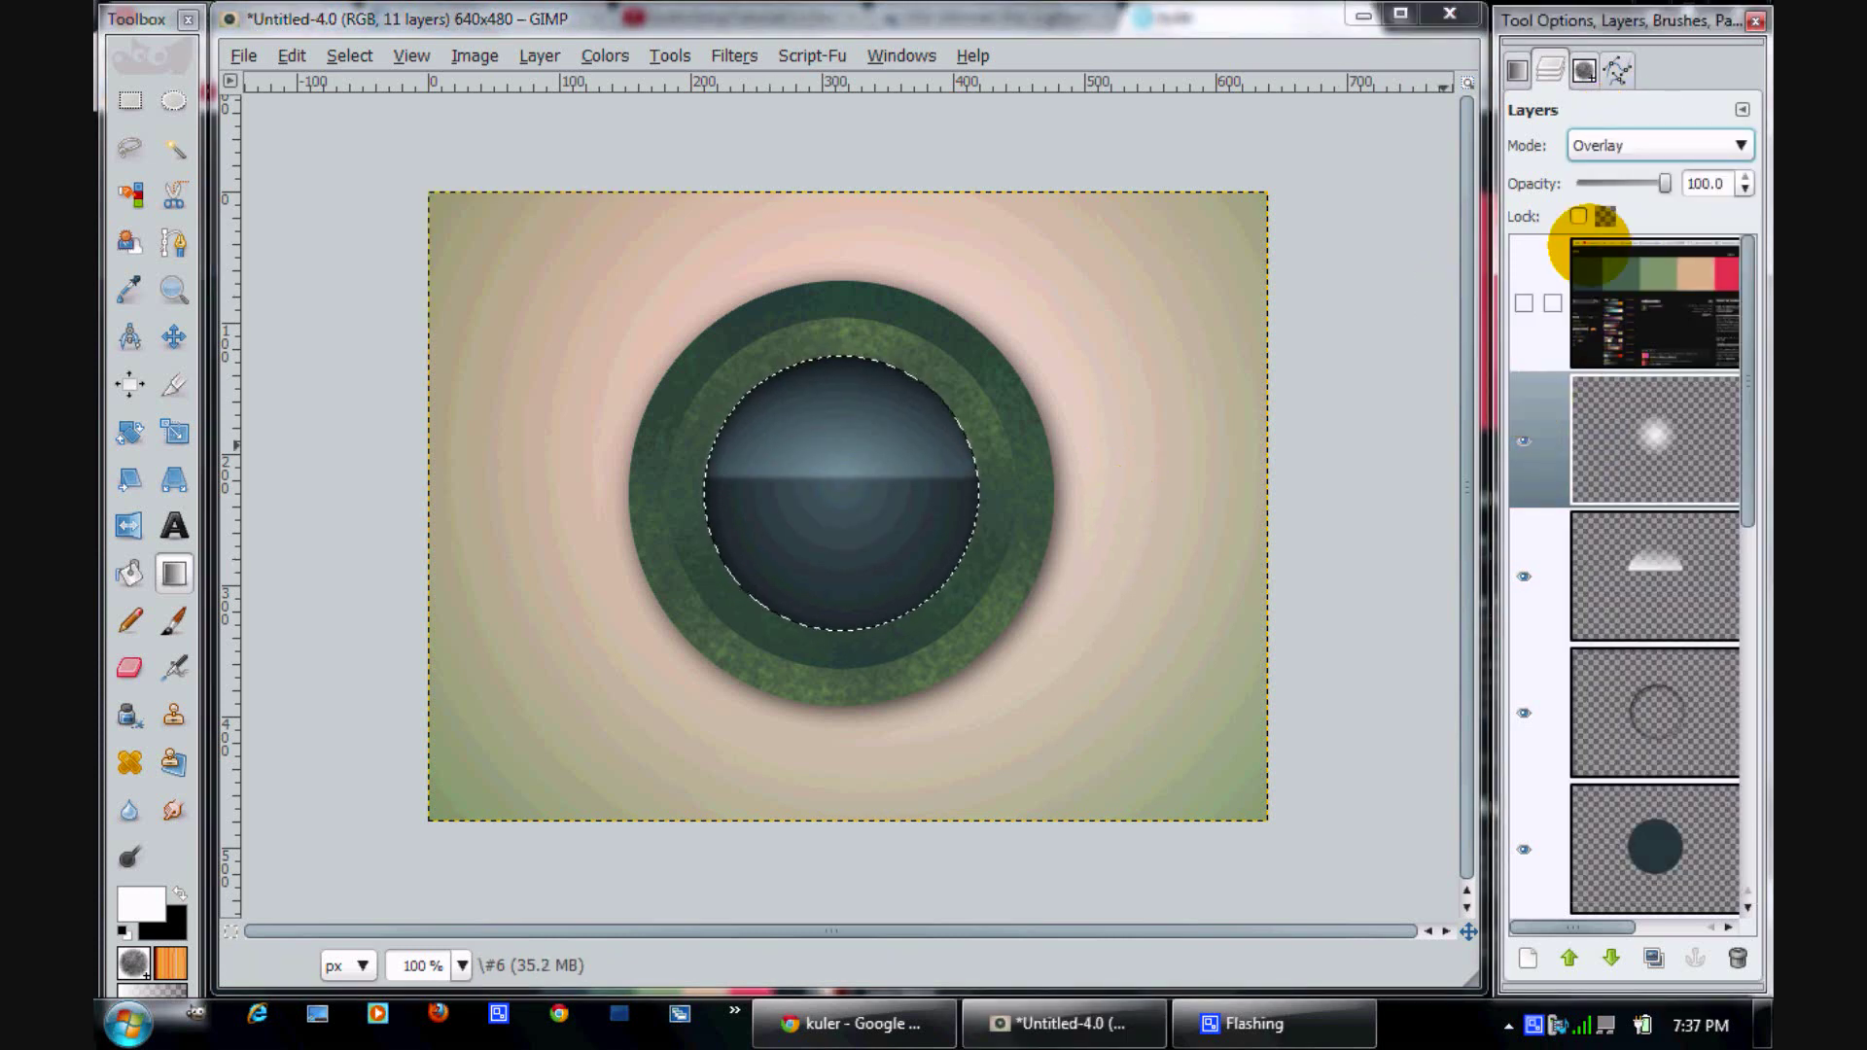
# Return the radial glow layer's blend mode to Normal and lower its opacity to 64.7
pyautogui.click(1616, 143)
pyautogui.click(1614, 143)
pyautogui.click(1619, 141)
pyautogui.scroll(2, 1633, 124)
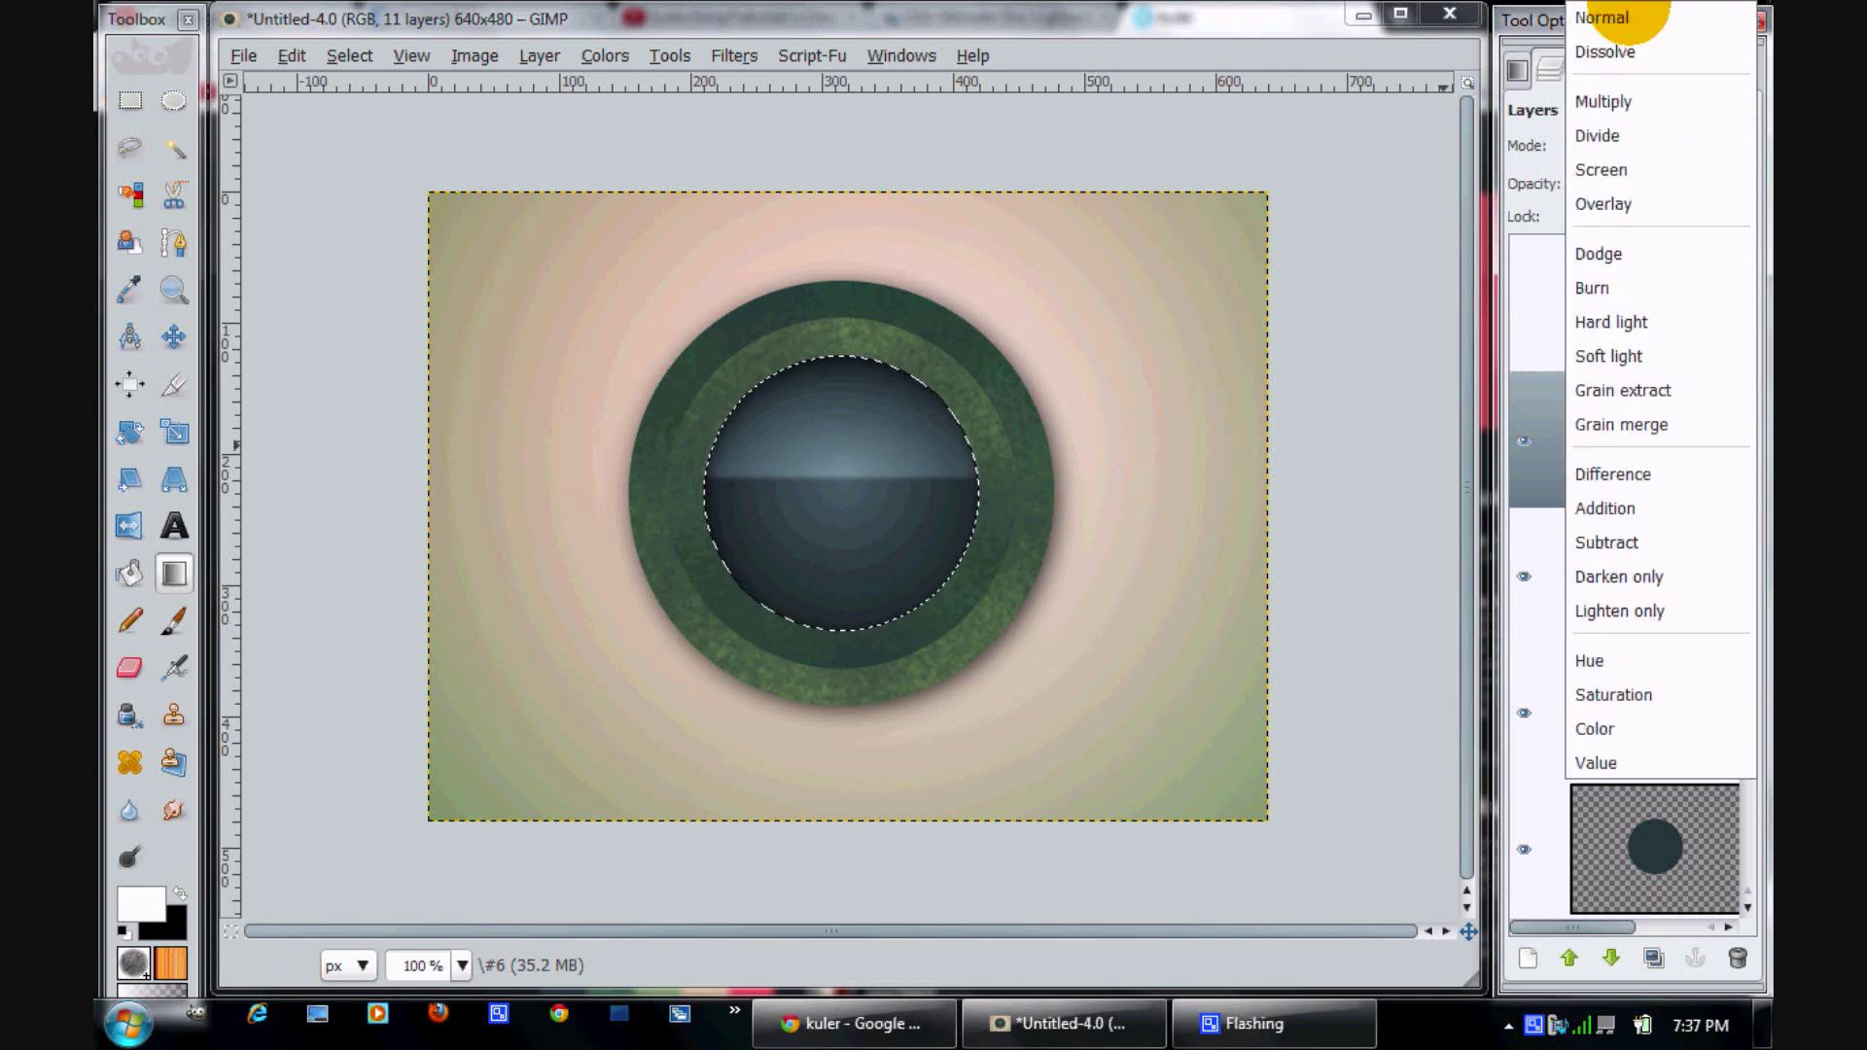
pyautogui.click(1599, 13)
pyautogui.moveTo(1659, 180)
pyautogui.mouseDown()
pyautogui.moveTo(1596, 183)
pyautogui.moveTo(1631, 183)
pyautogui.mouseUp()
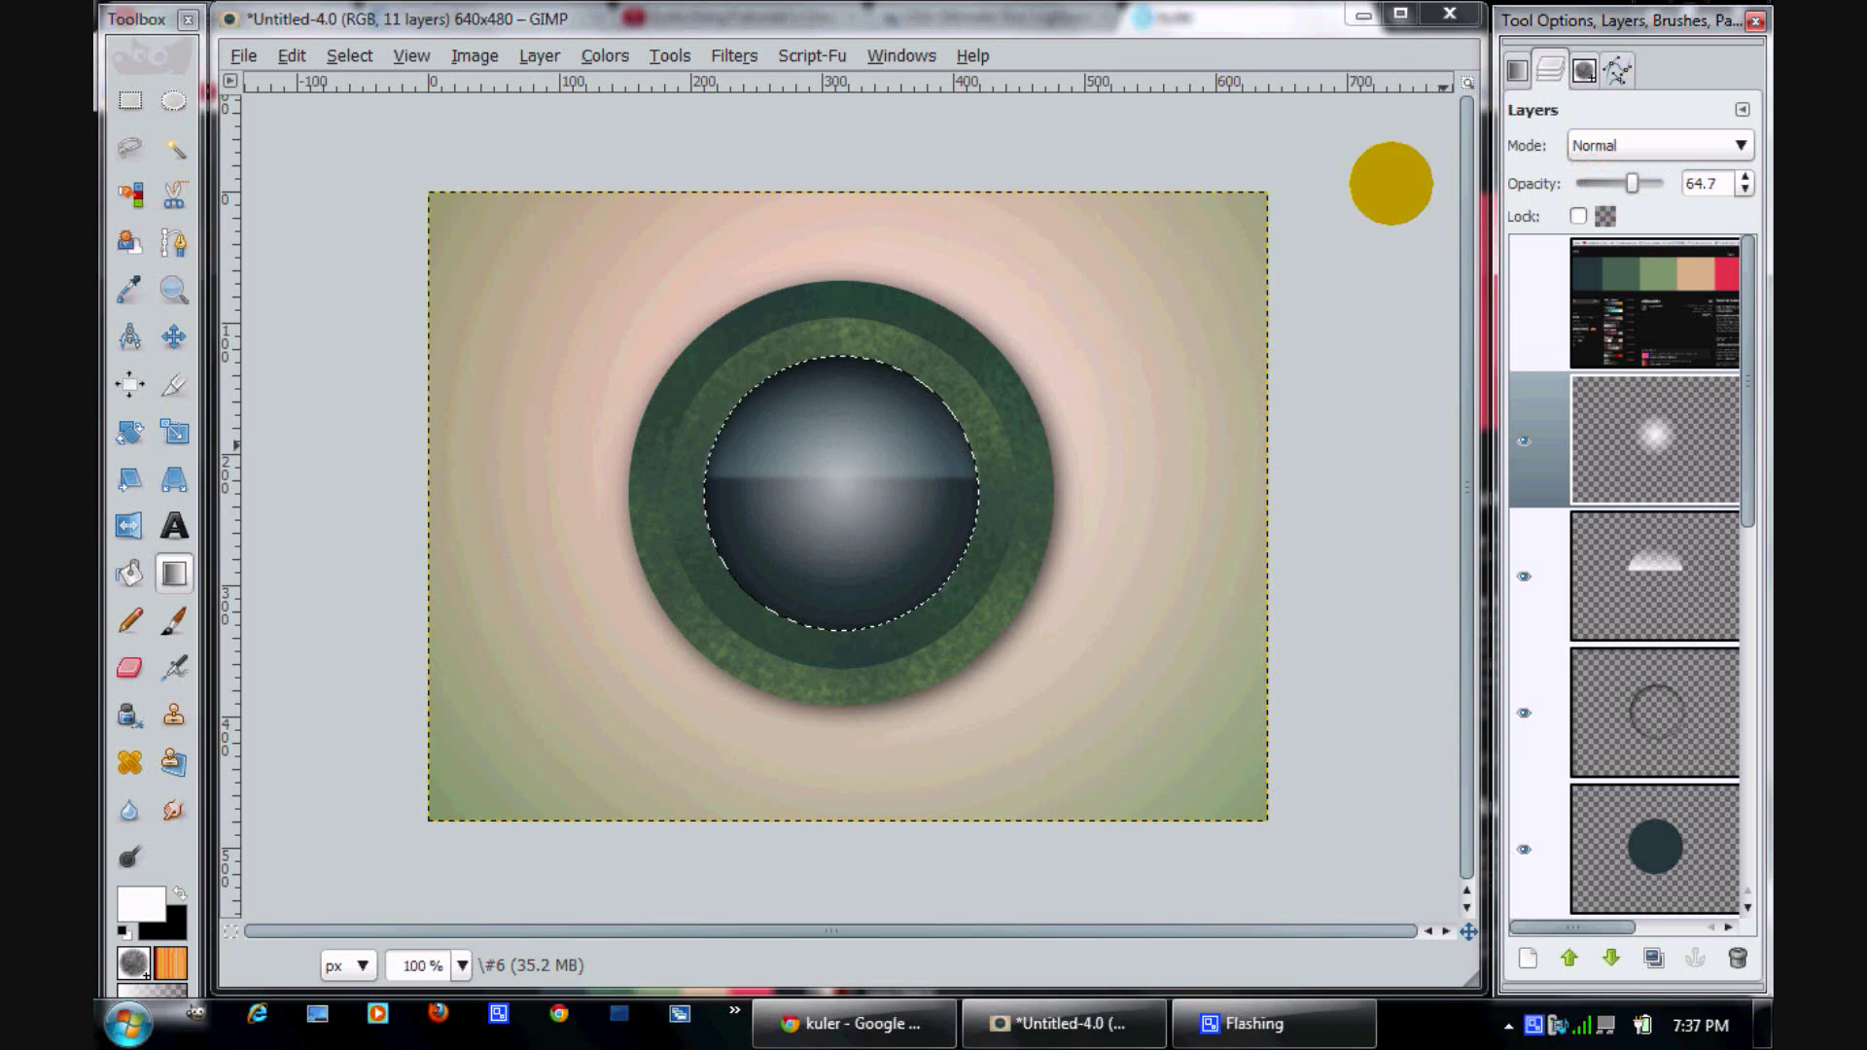
# Apply a Gaussian Blur with a 23.0 px horizontal and vertical radius to the radial glow layer
pyautogui.click(729, 55)
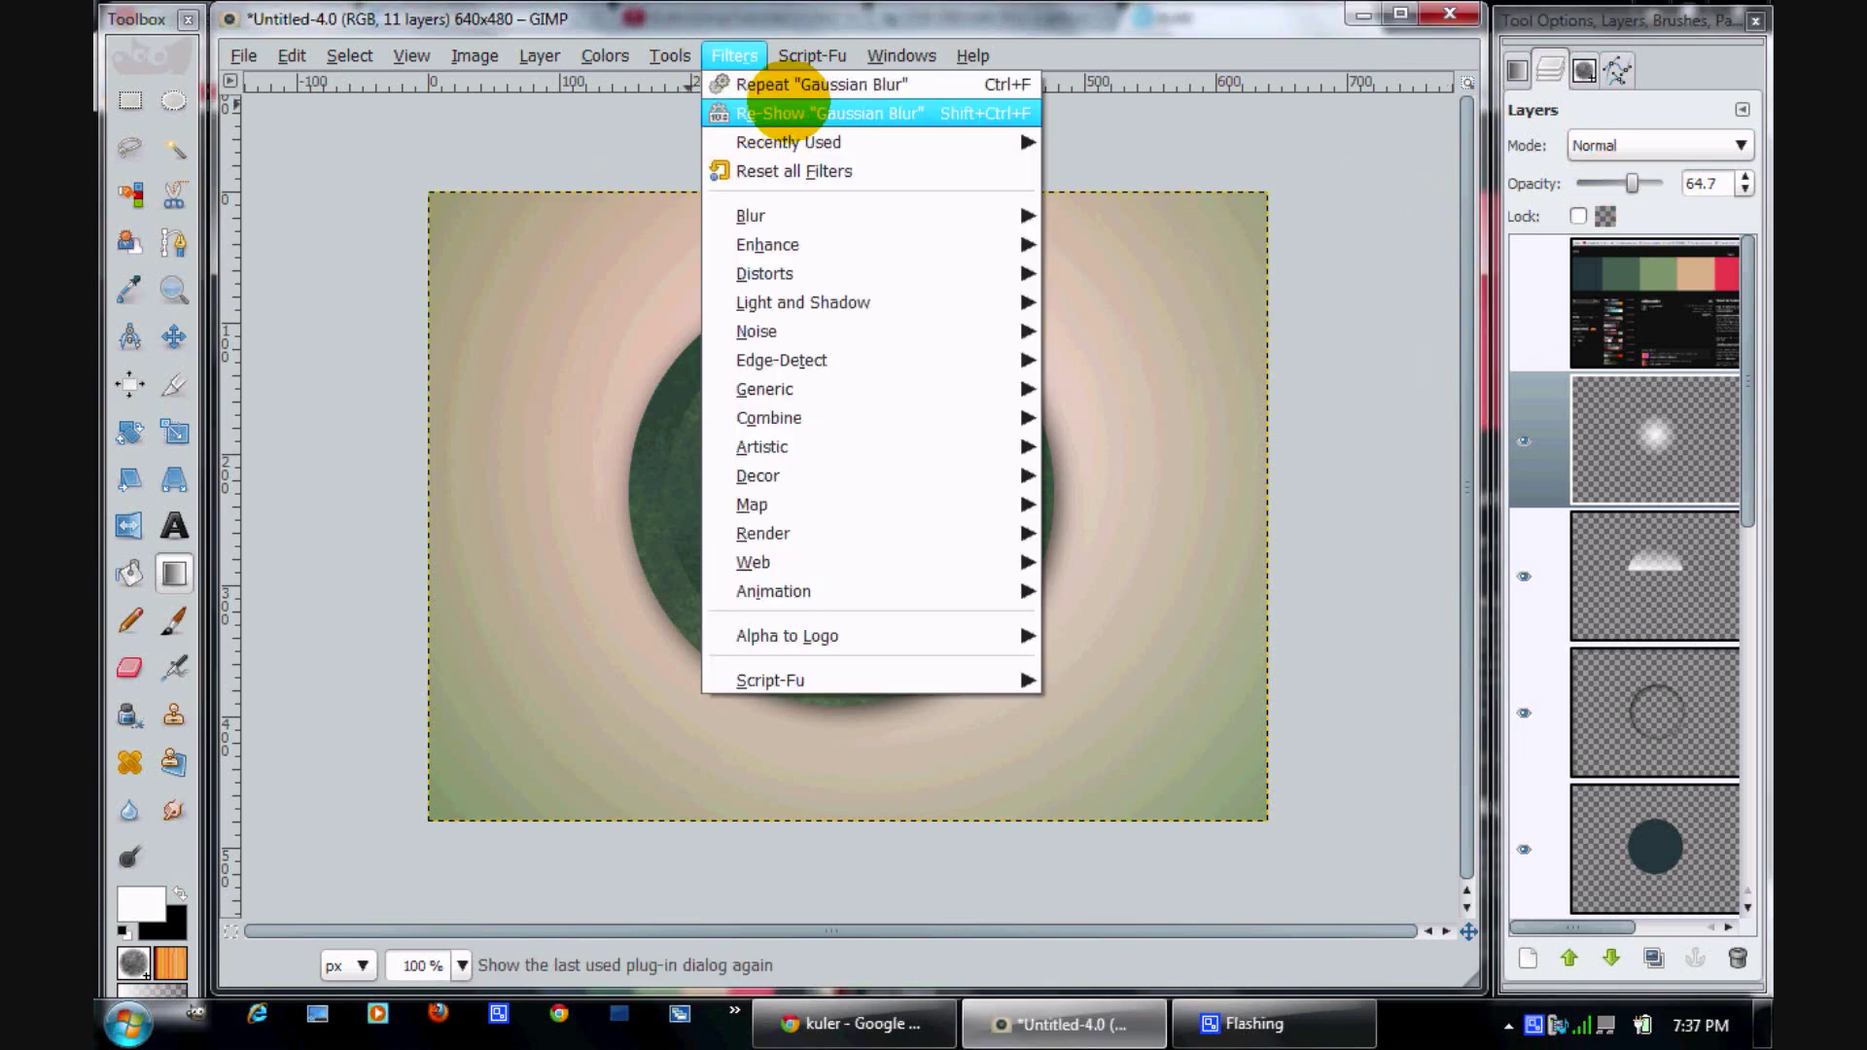
pyautogui.click(768, 113)
pyautogui.click(375, 552)
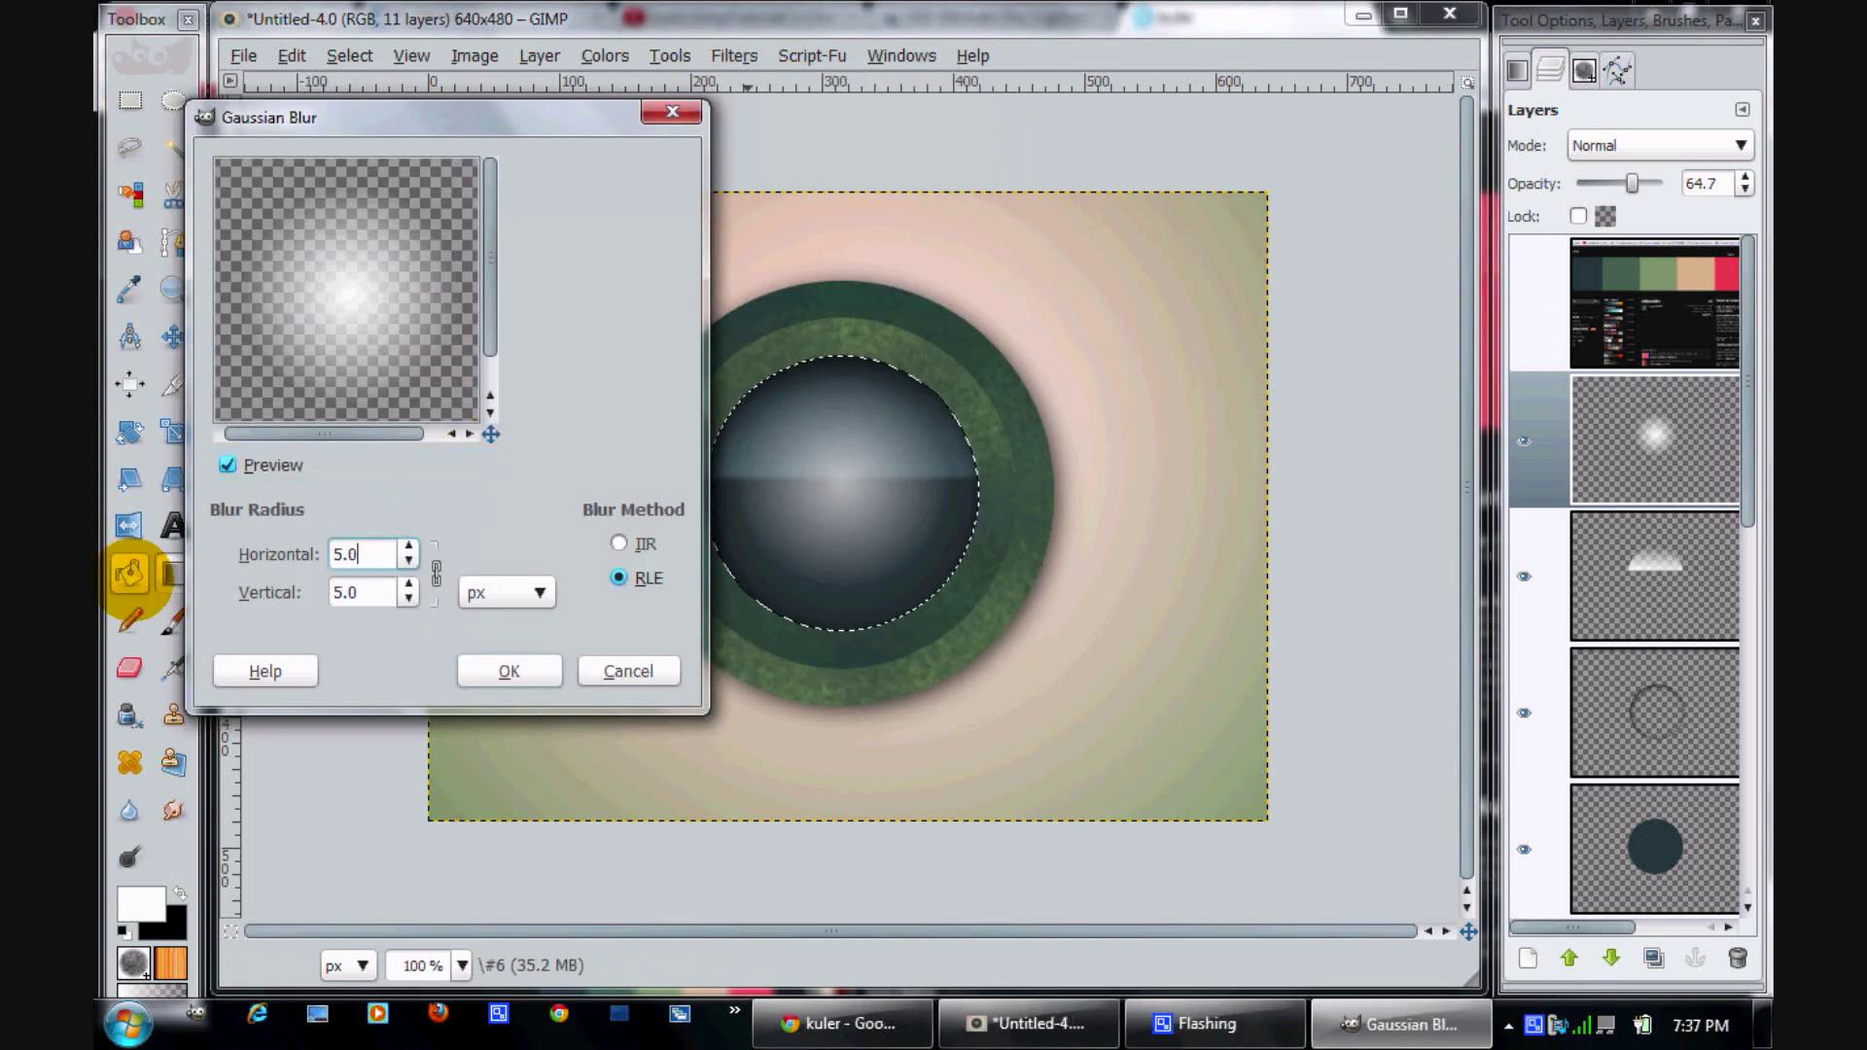
pyautogui.press('BackSpace')
pyautogui.press('BackSpace')
pyautogui.press('BackSpace')
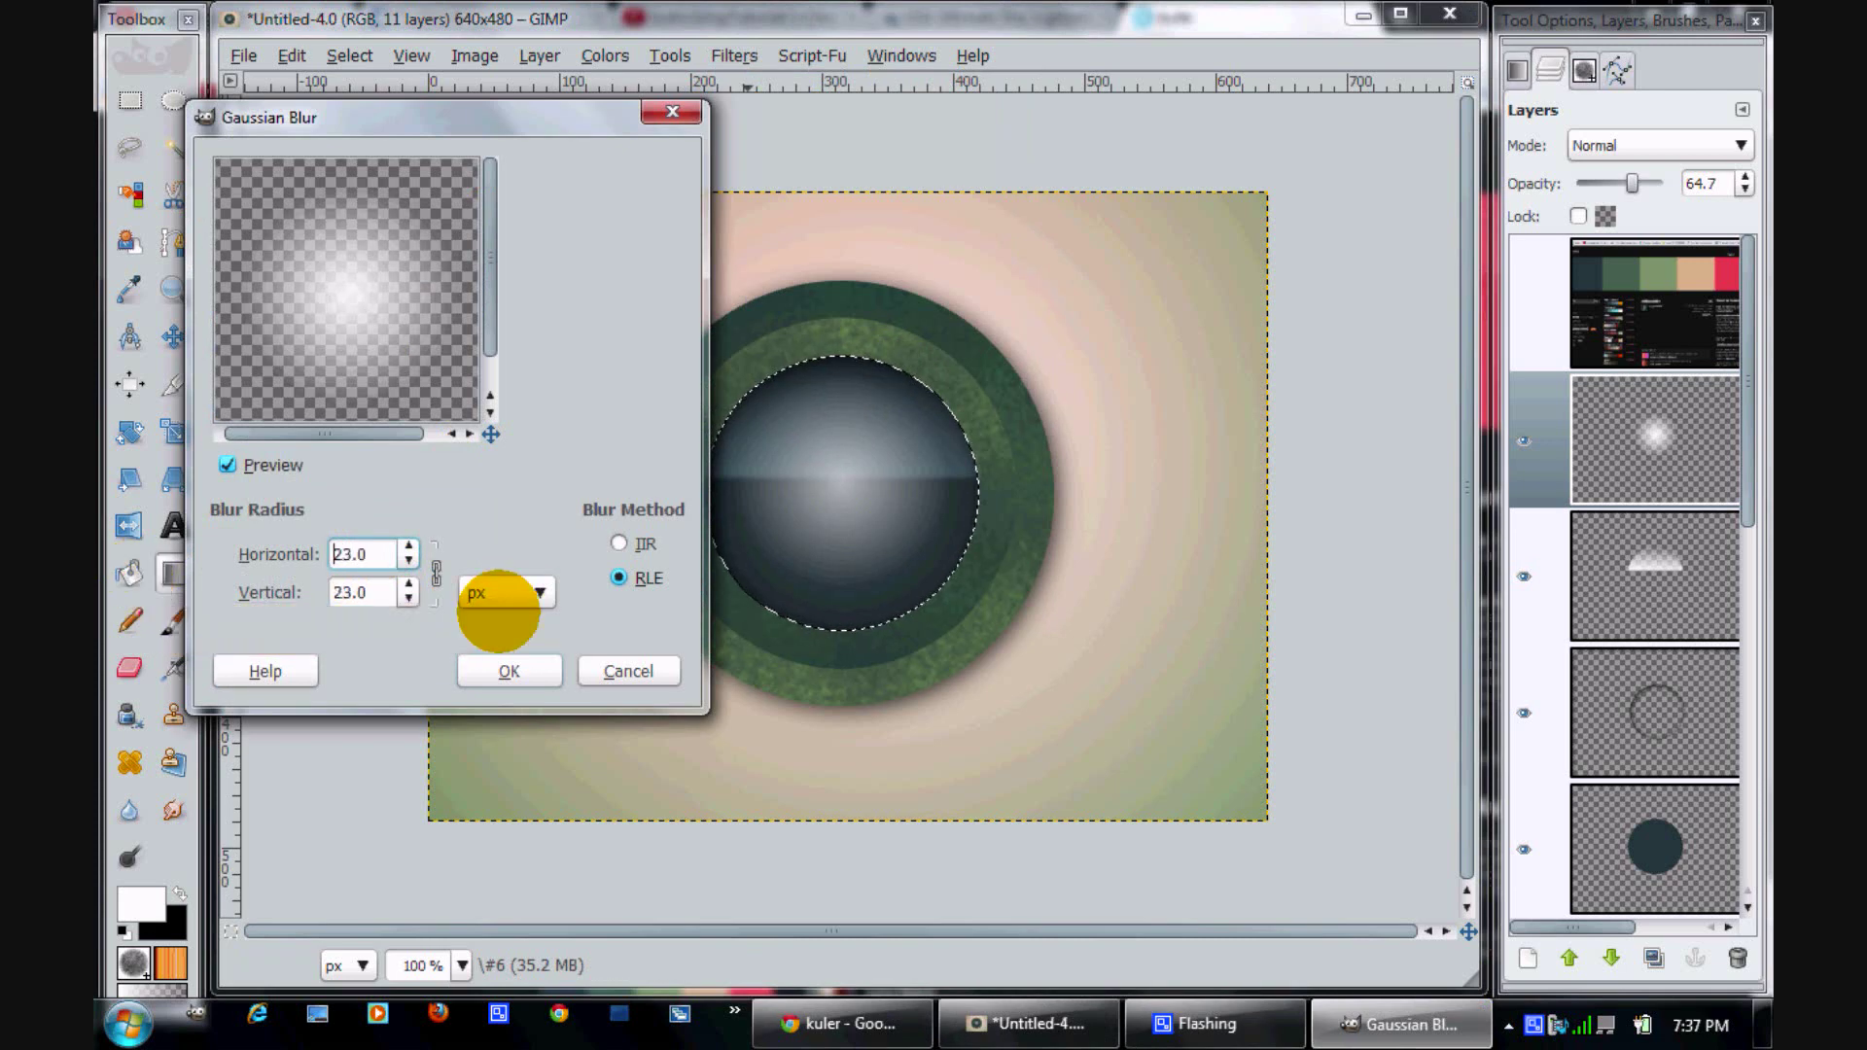
pyautogui.click(499, 659)
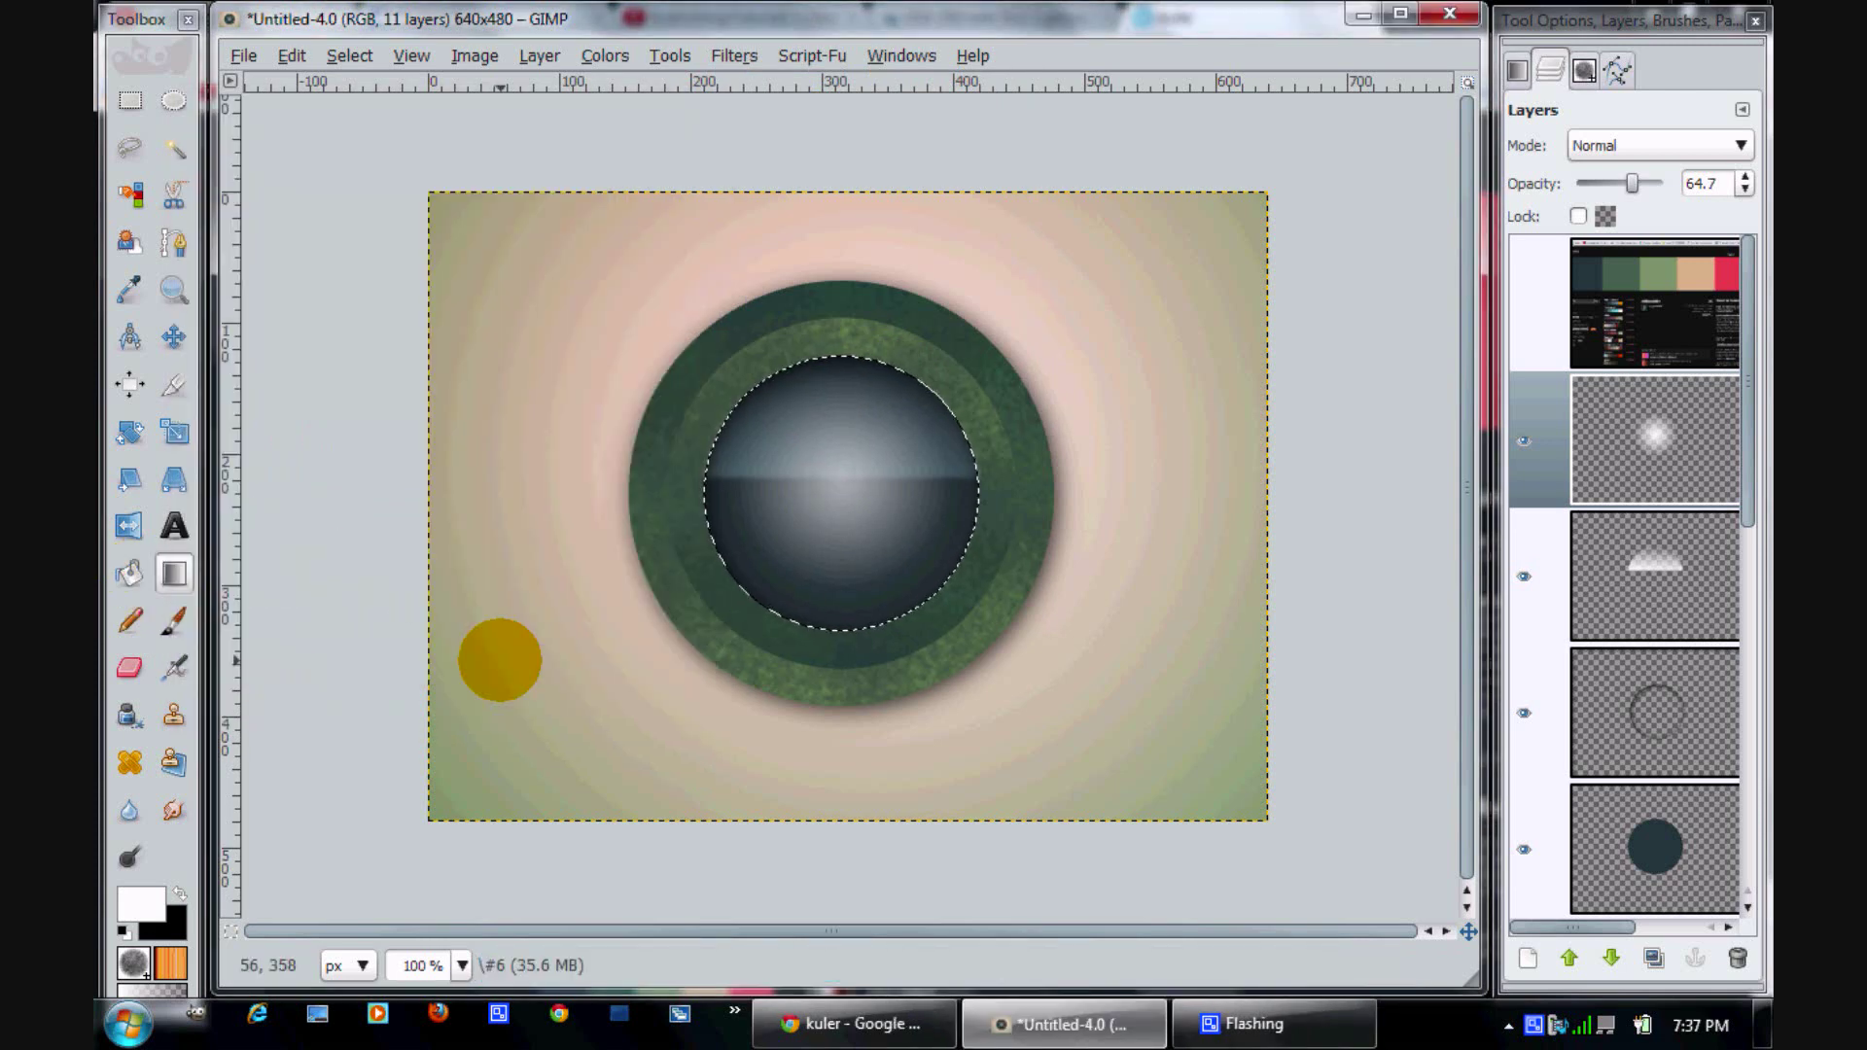
pyautogui.moveTo(503, 662); pyautogui.dragTo(826, 607)
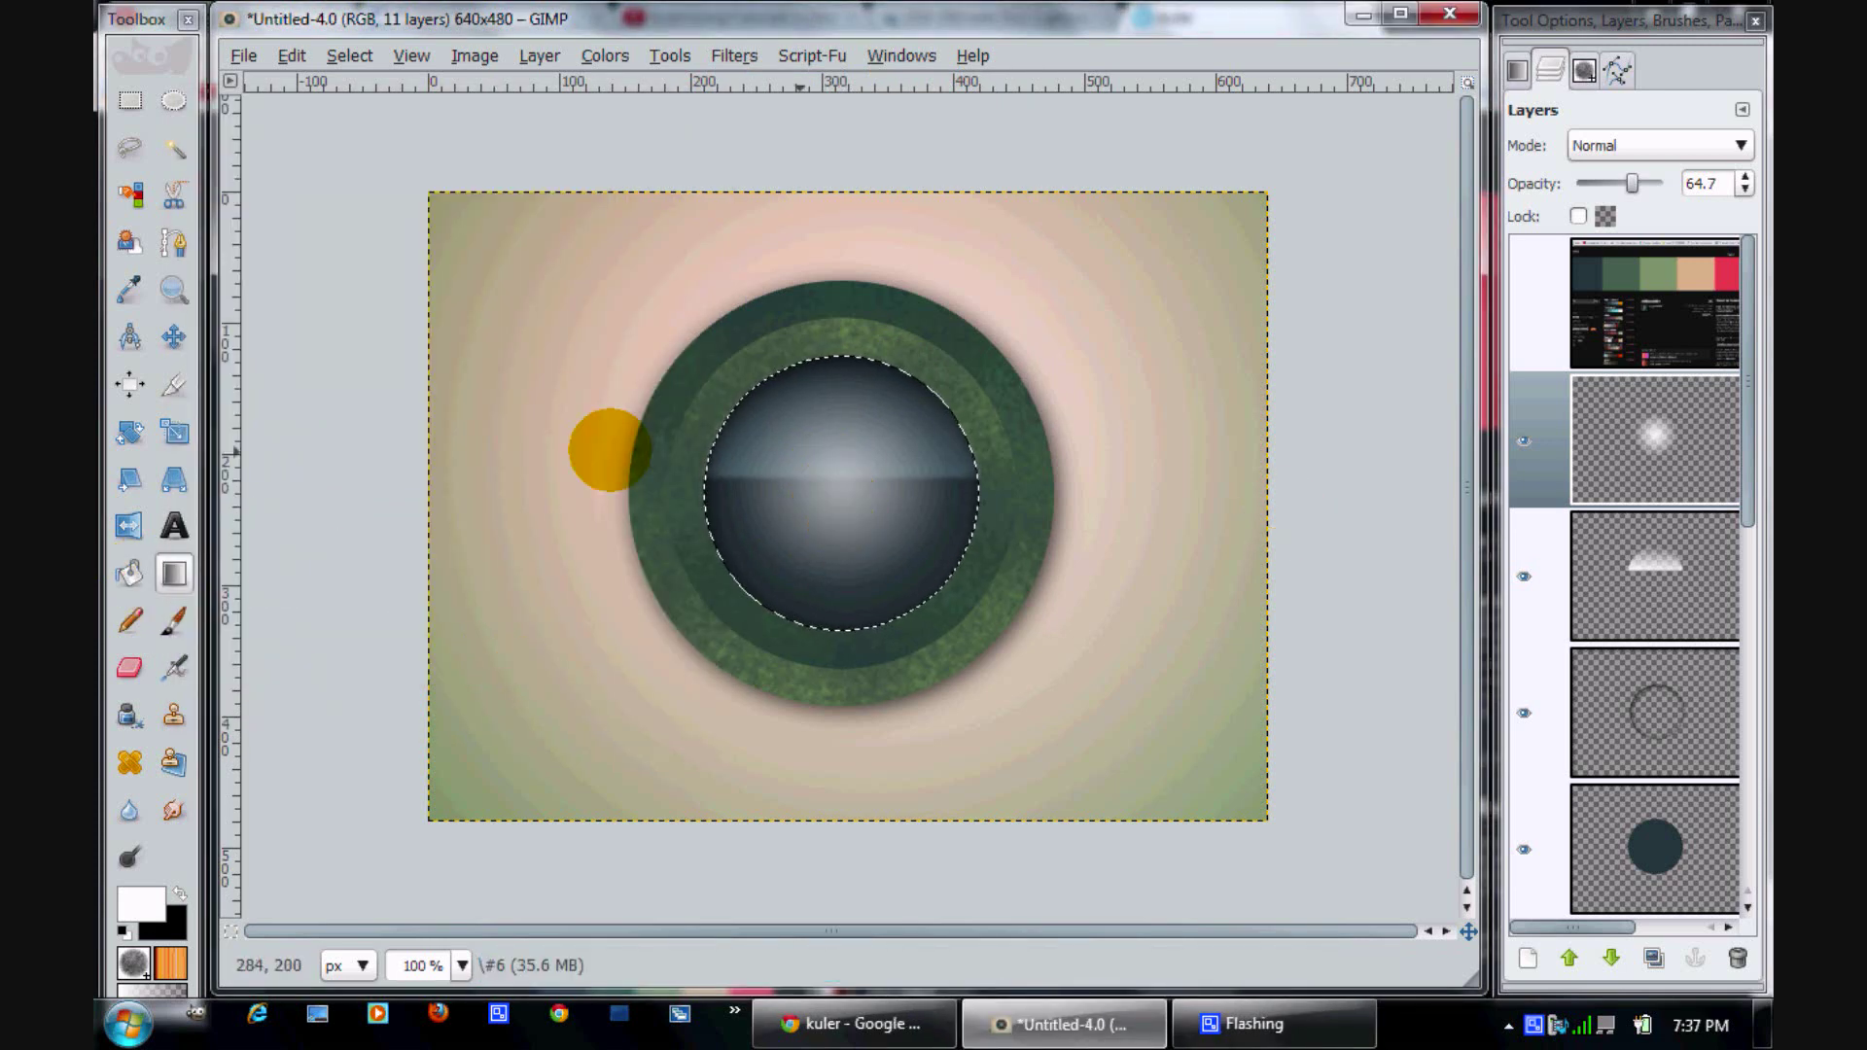
# Intersect the inner circle selection with a wide ellipse so only the circle's curved upper part stays selected
pyautogui.click(173, 100)
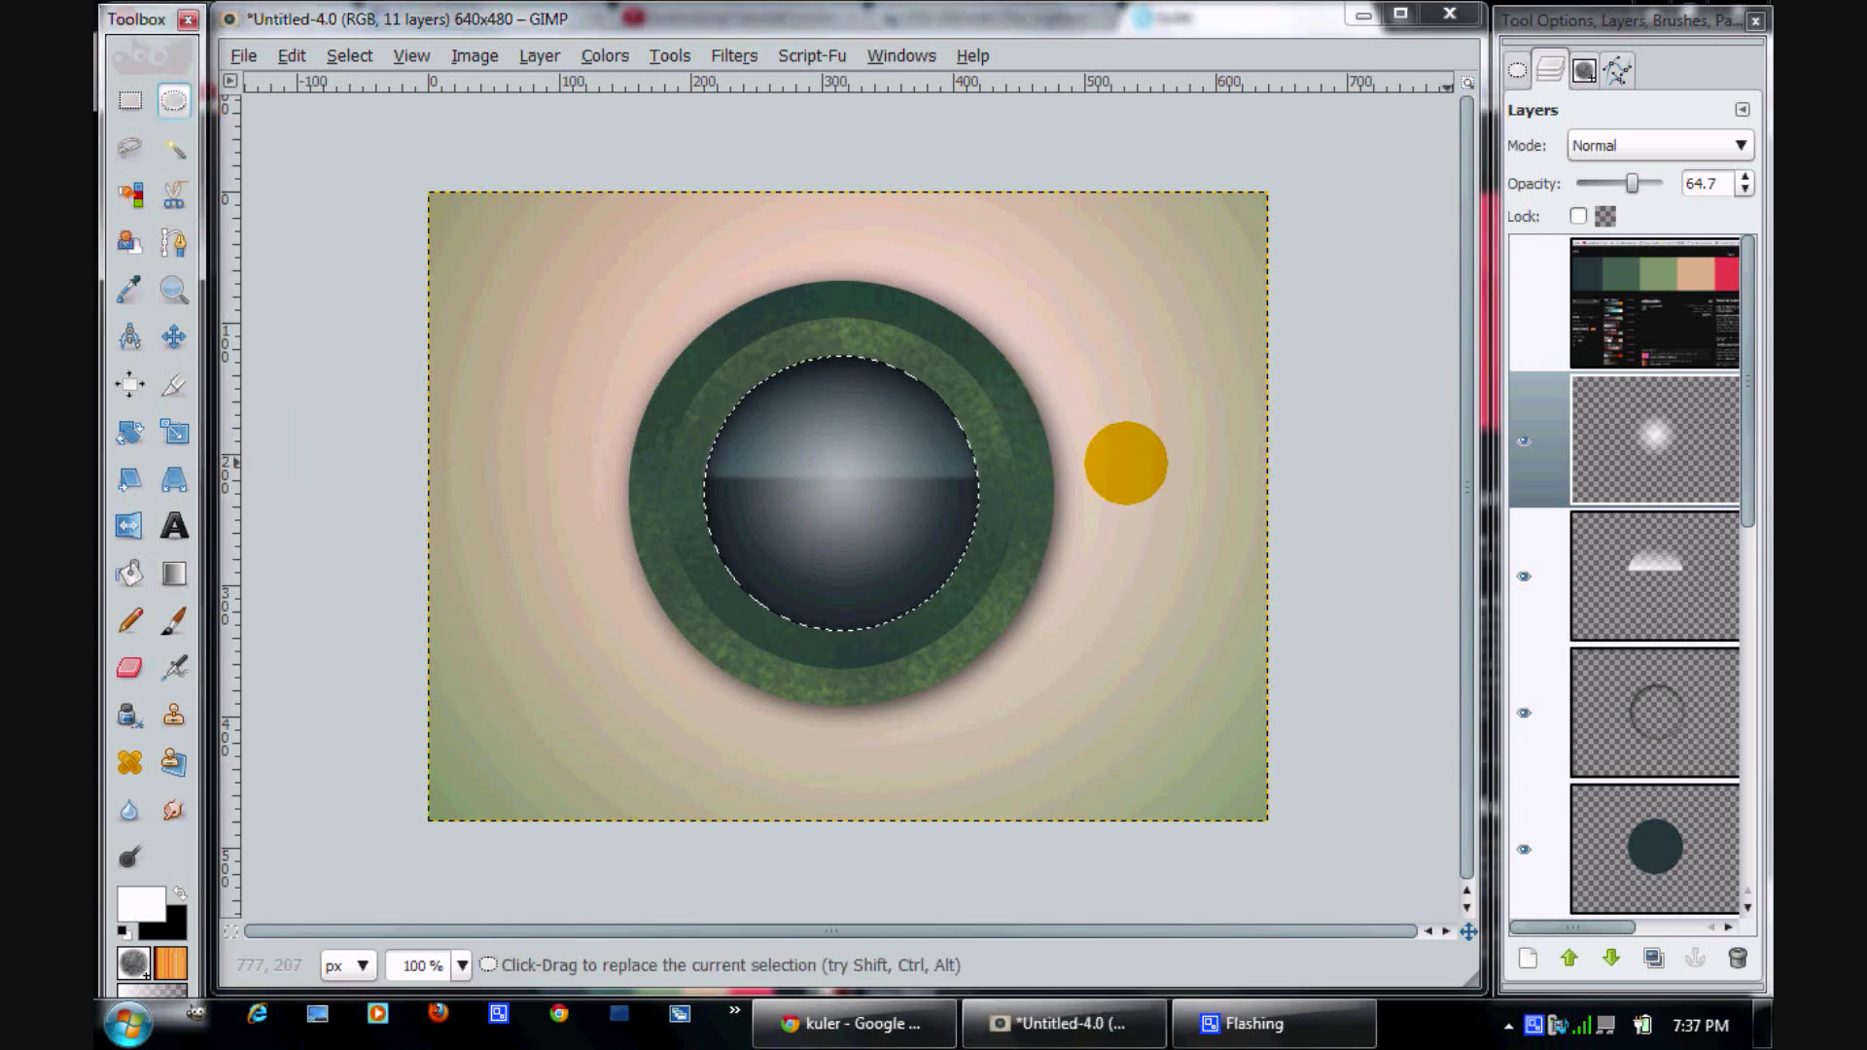
pyautogui.click(1516, 69)
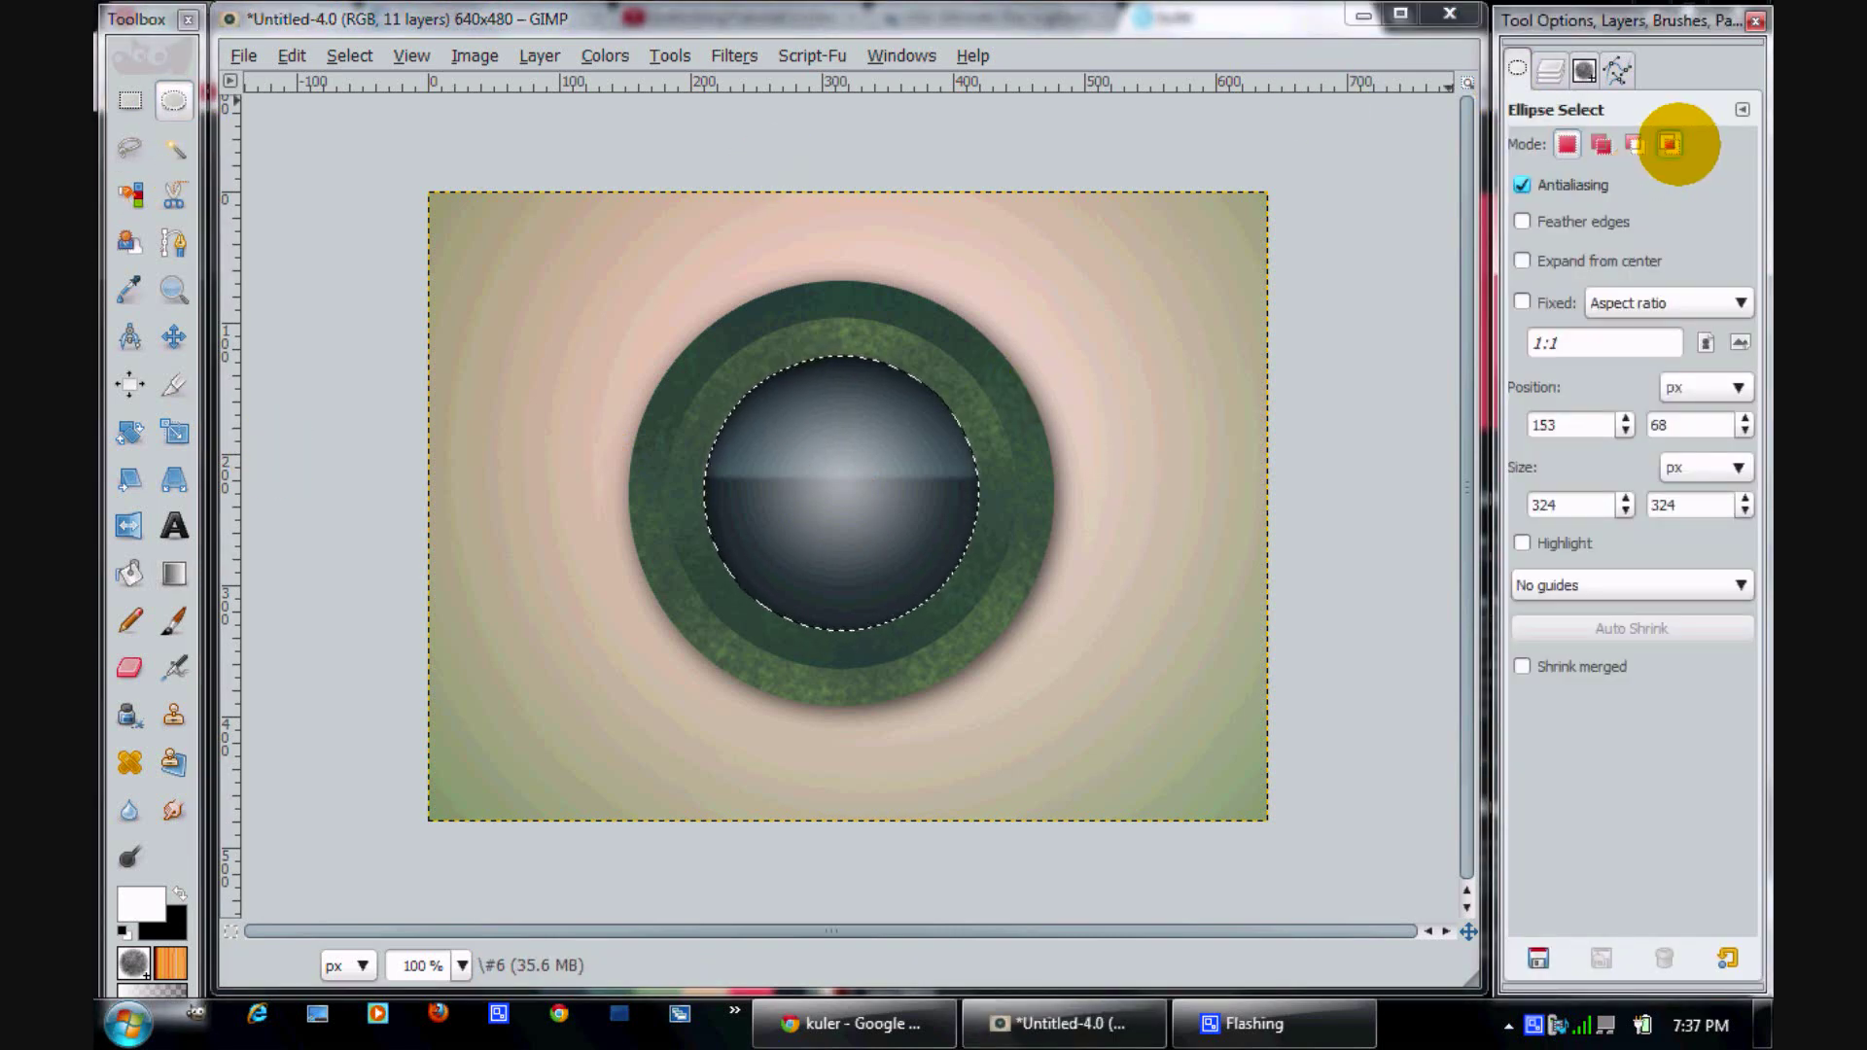
pyautogui.click(1550, 69)
pyautogui.moveTo(641, 232); pyautogui.dragTo(1021, 458)
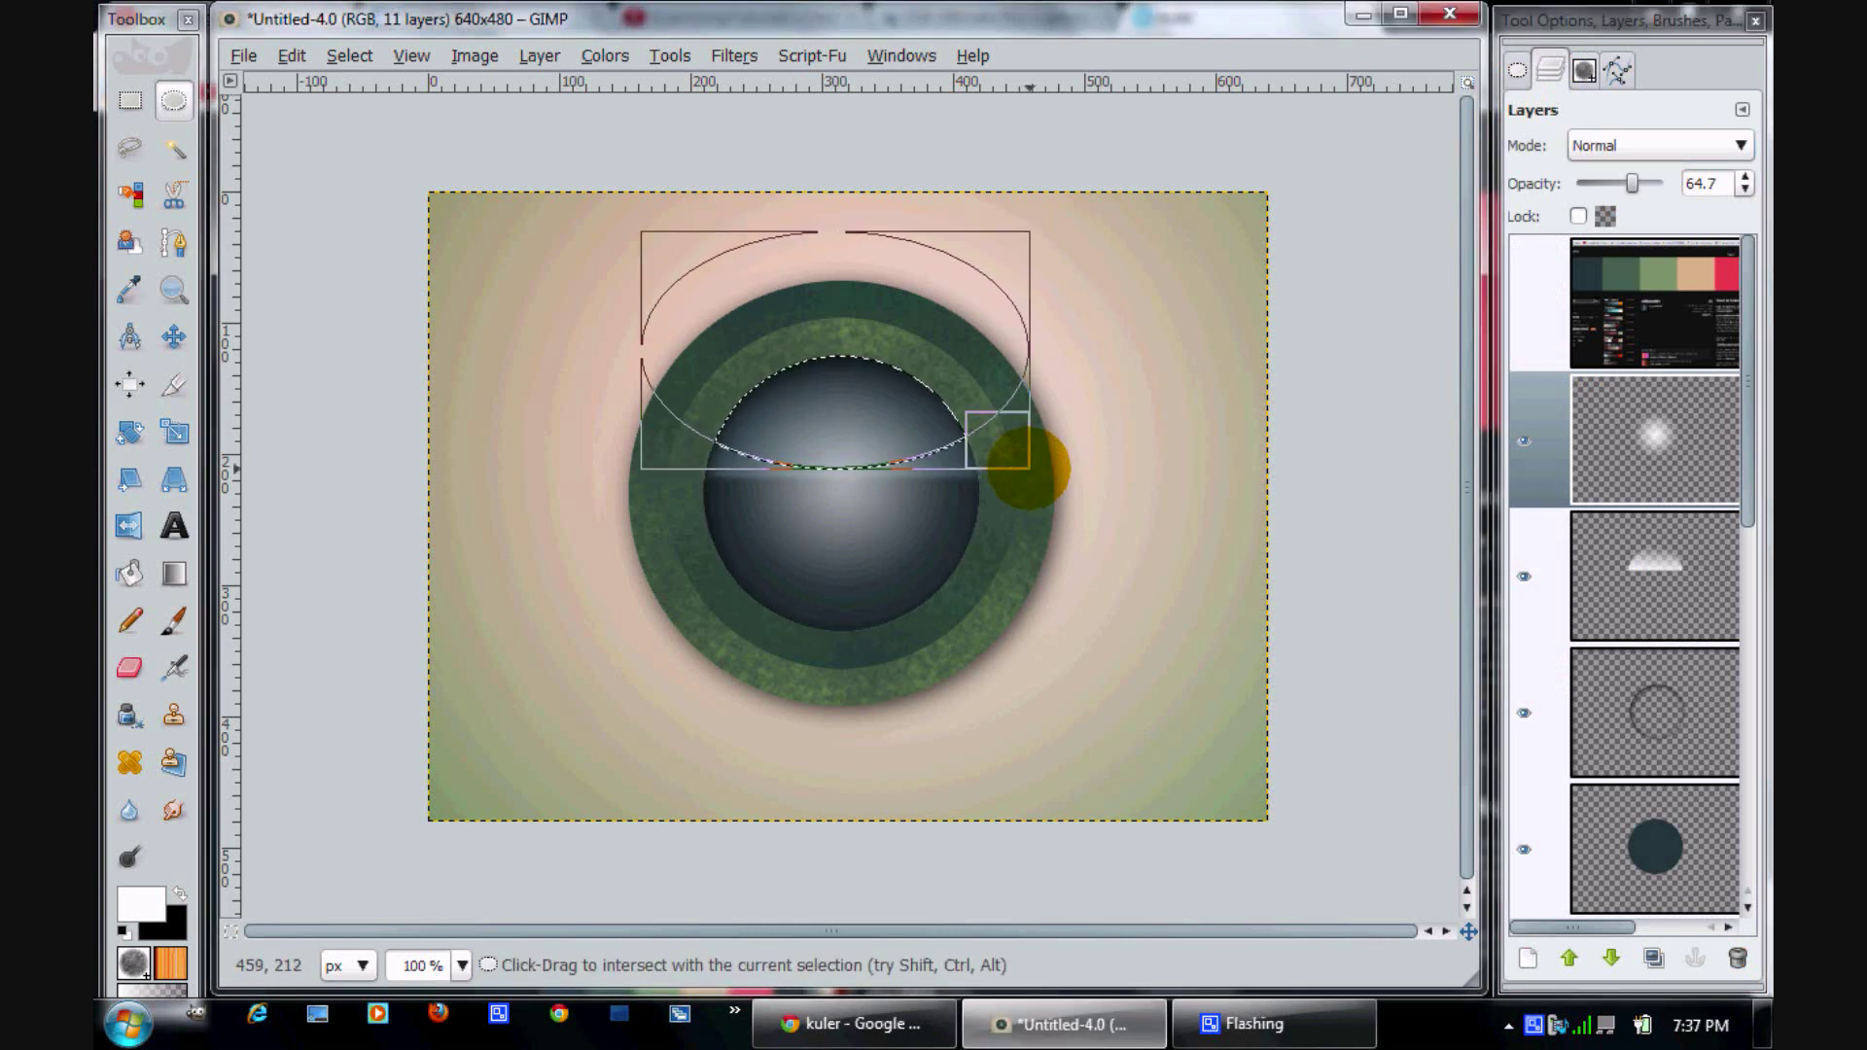
# Create a new transparent 640x480 layer and draw a white-to-transparent radial gradient upward from the circle's middle in the selection
pyautogui.click(174, 574)
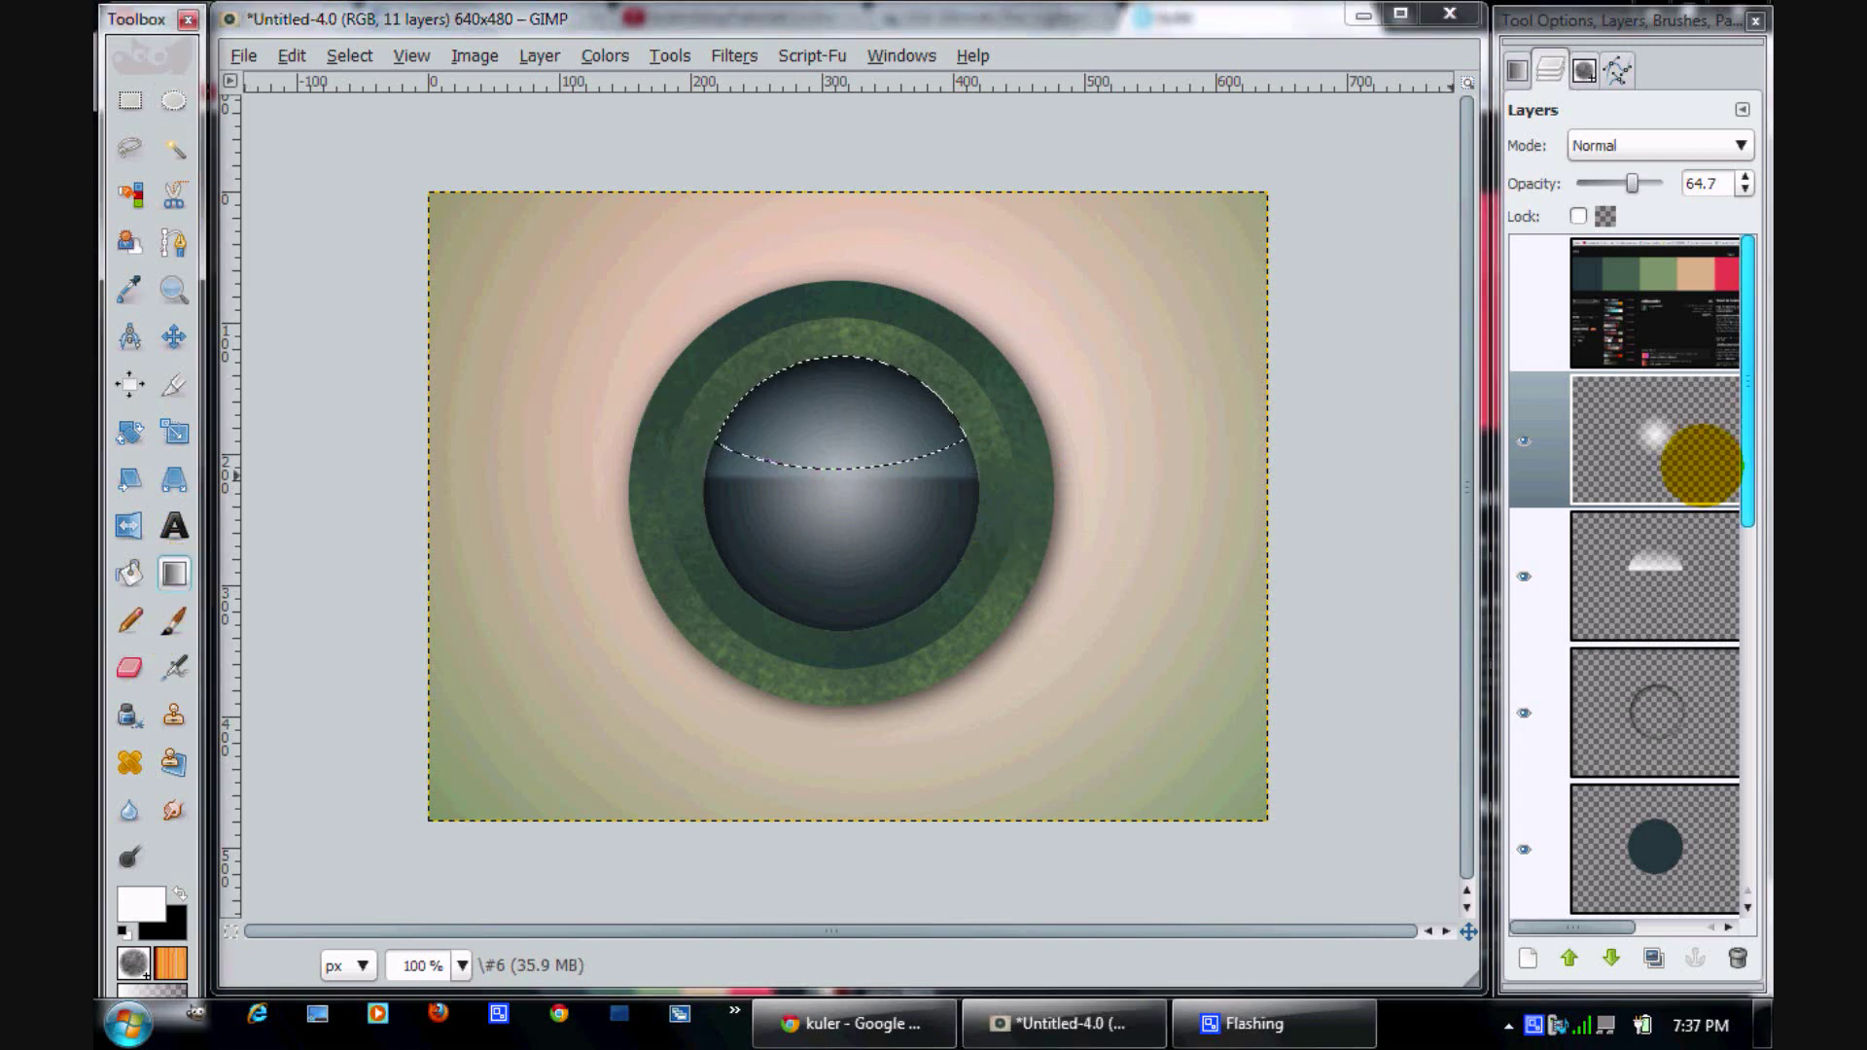
pyautogui.hotkey('shift', 'ctrl', 'n')
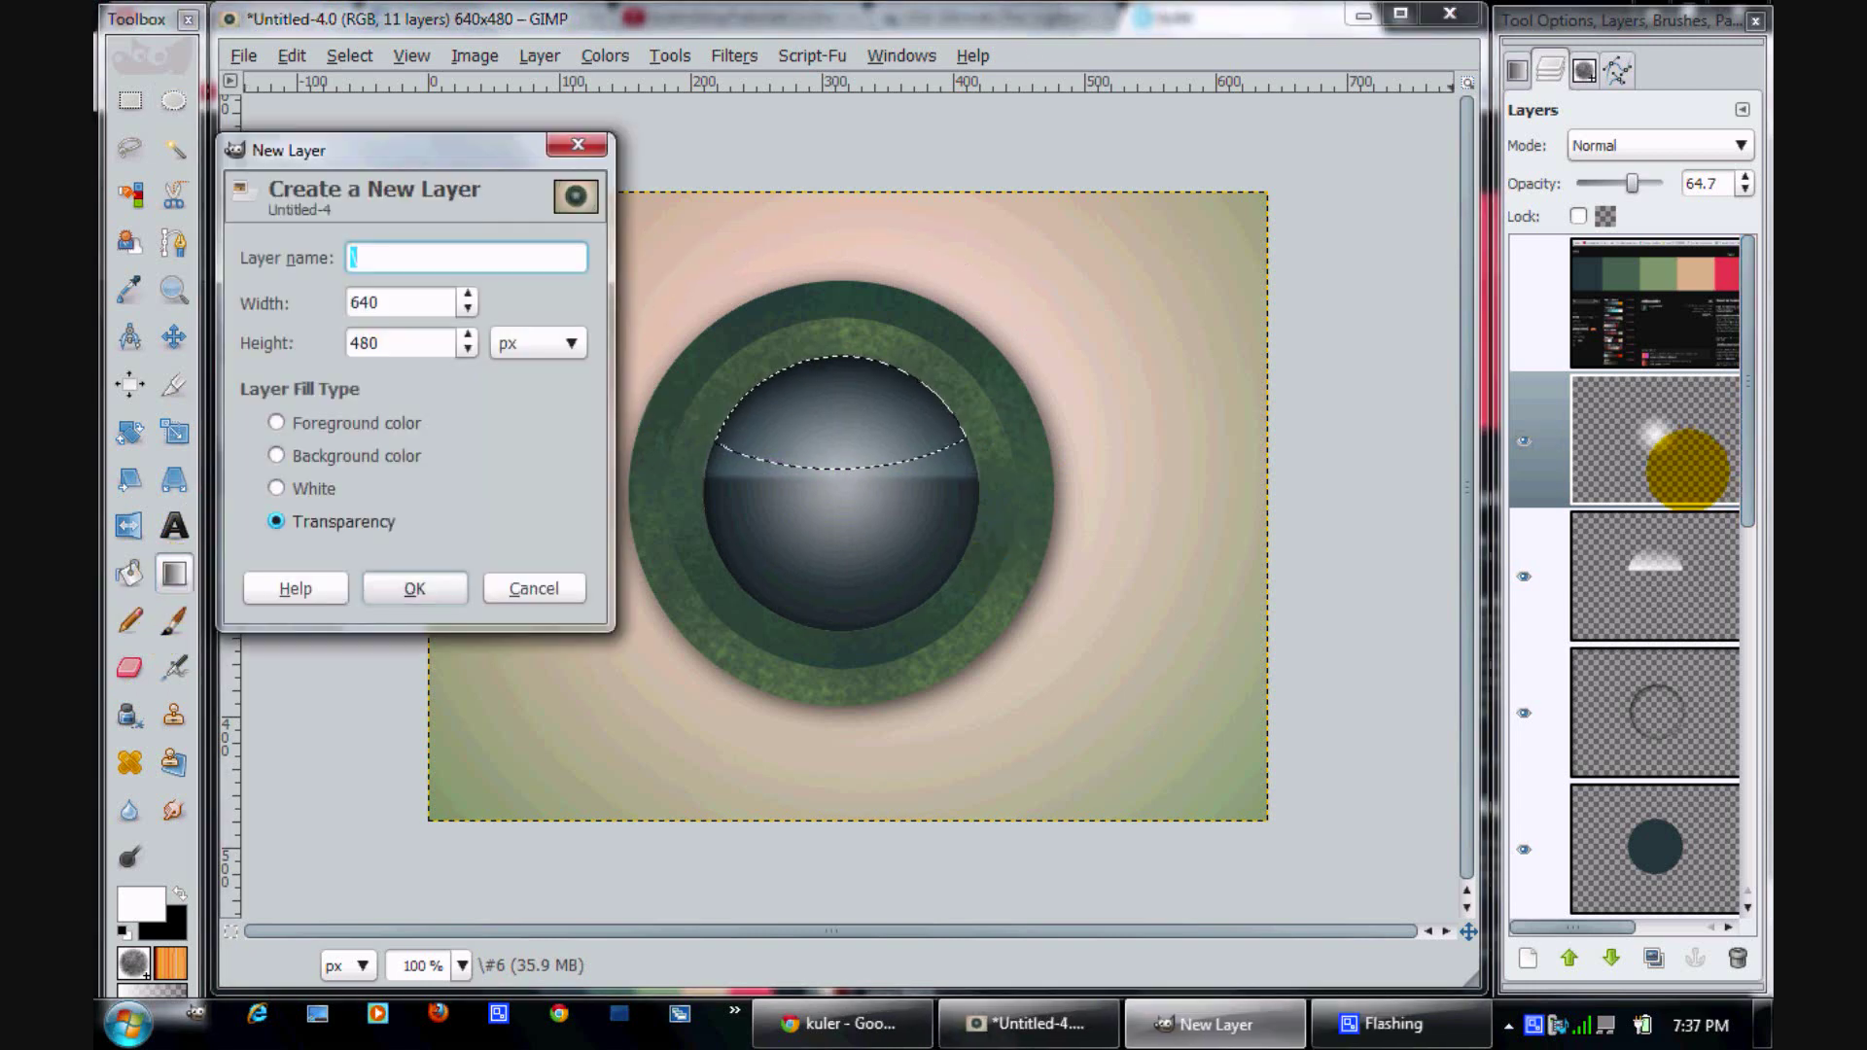
pyautogui.click(408, 587)
pyautogui.moveTo(843, 478); pyautogui.dragTo(846, 366)
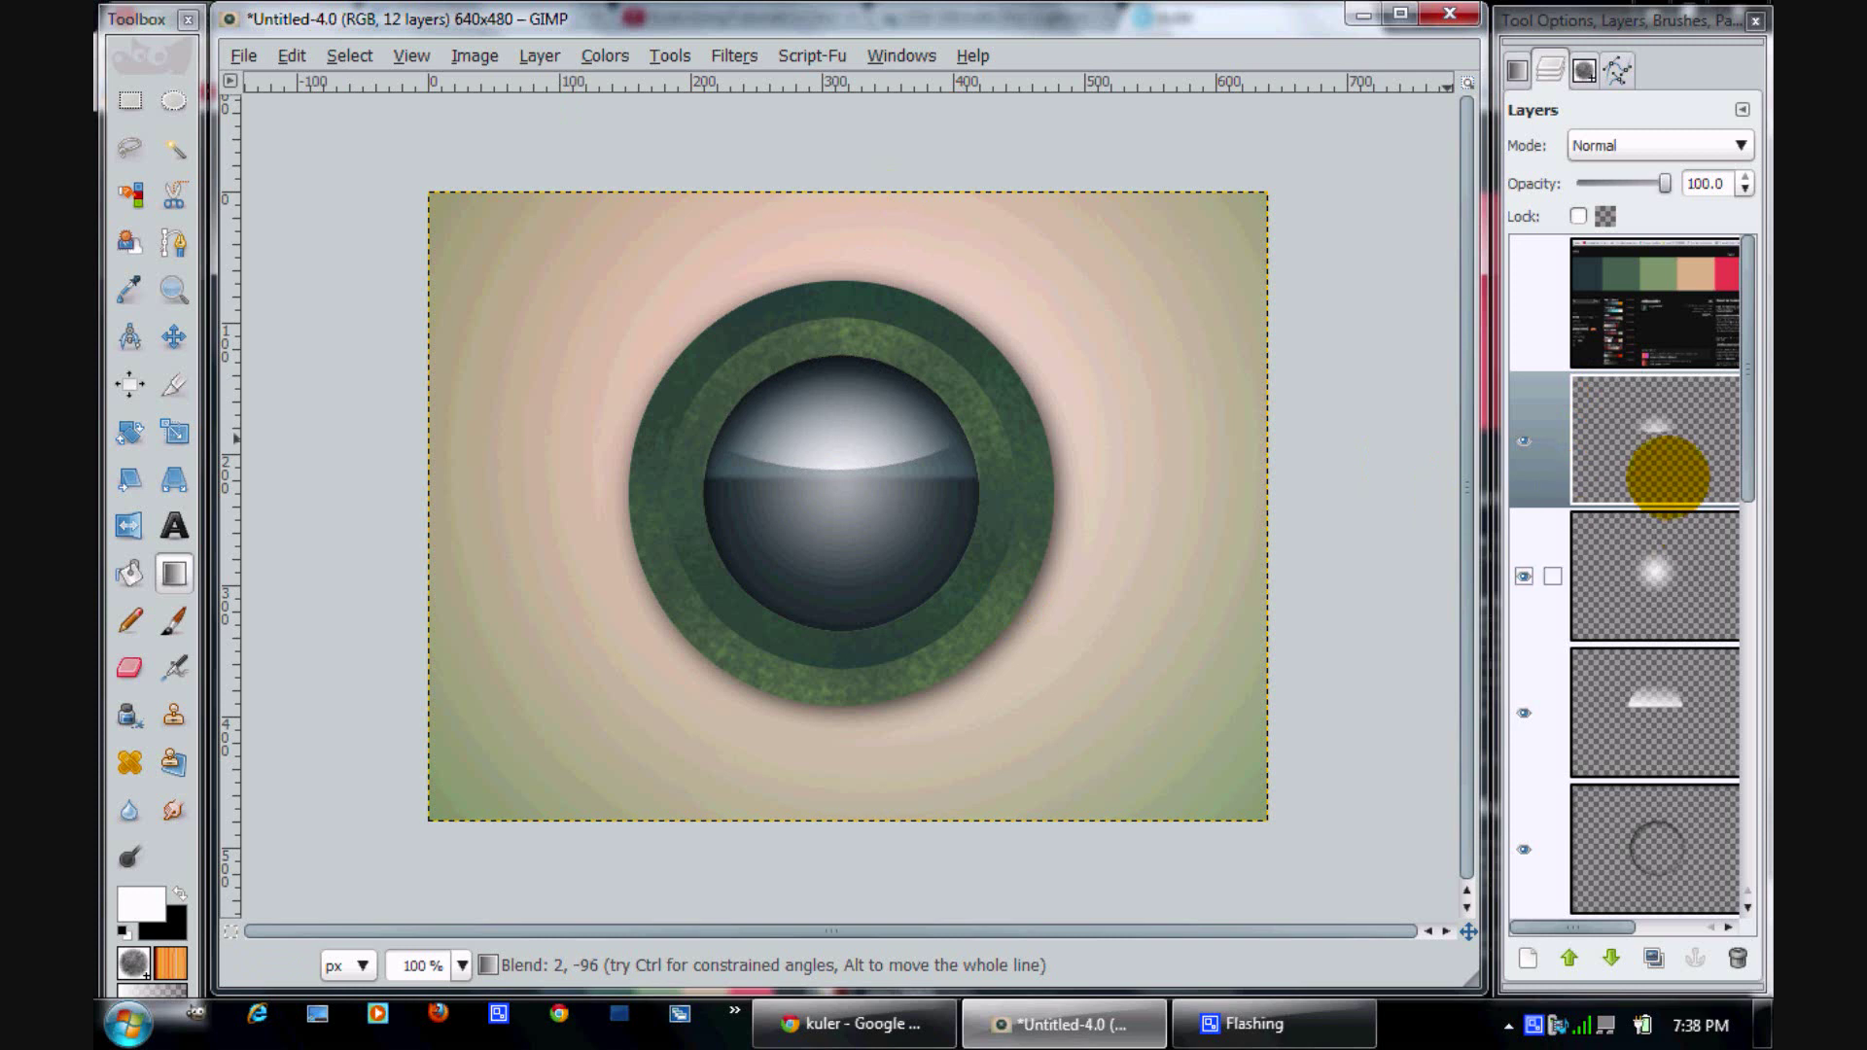
# Try repeating the last Gaussian Blur on the new curved highlight layer
pyautogui.click(1666, 477)
pyautogui.click(733, 56)
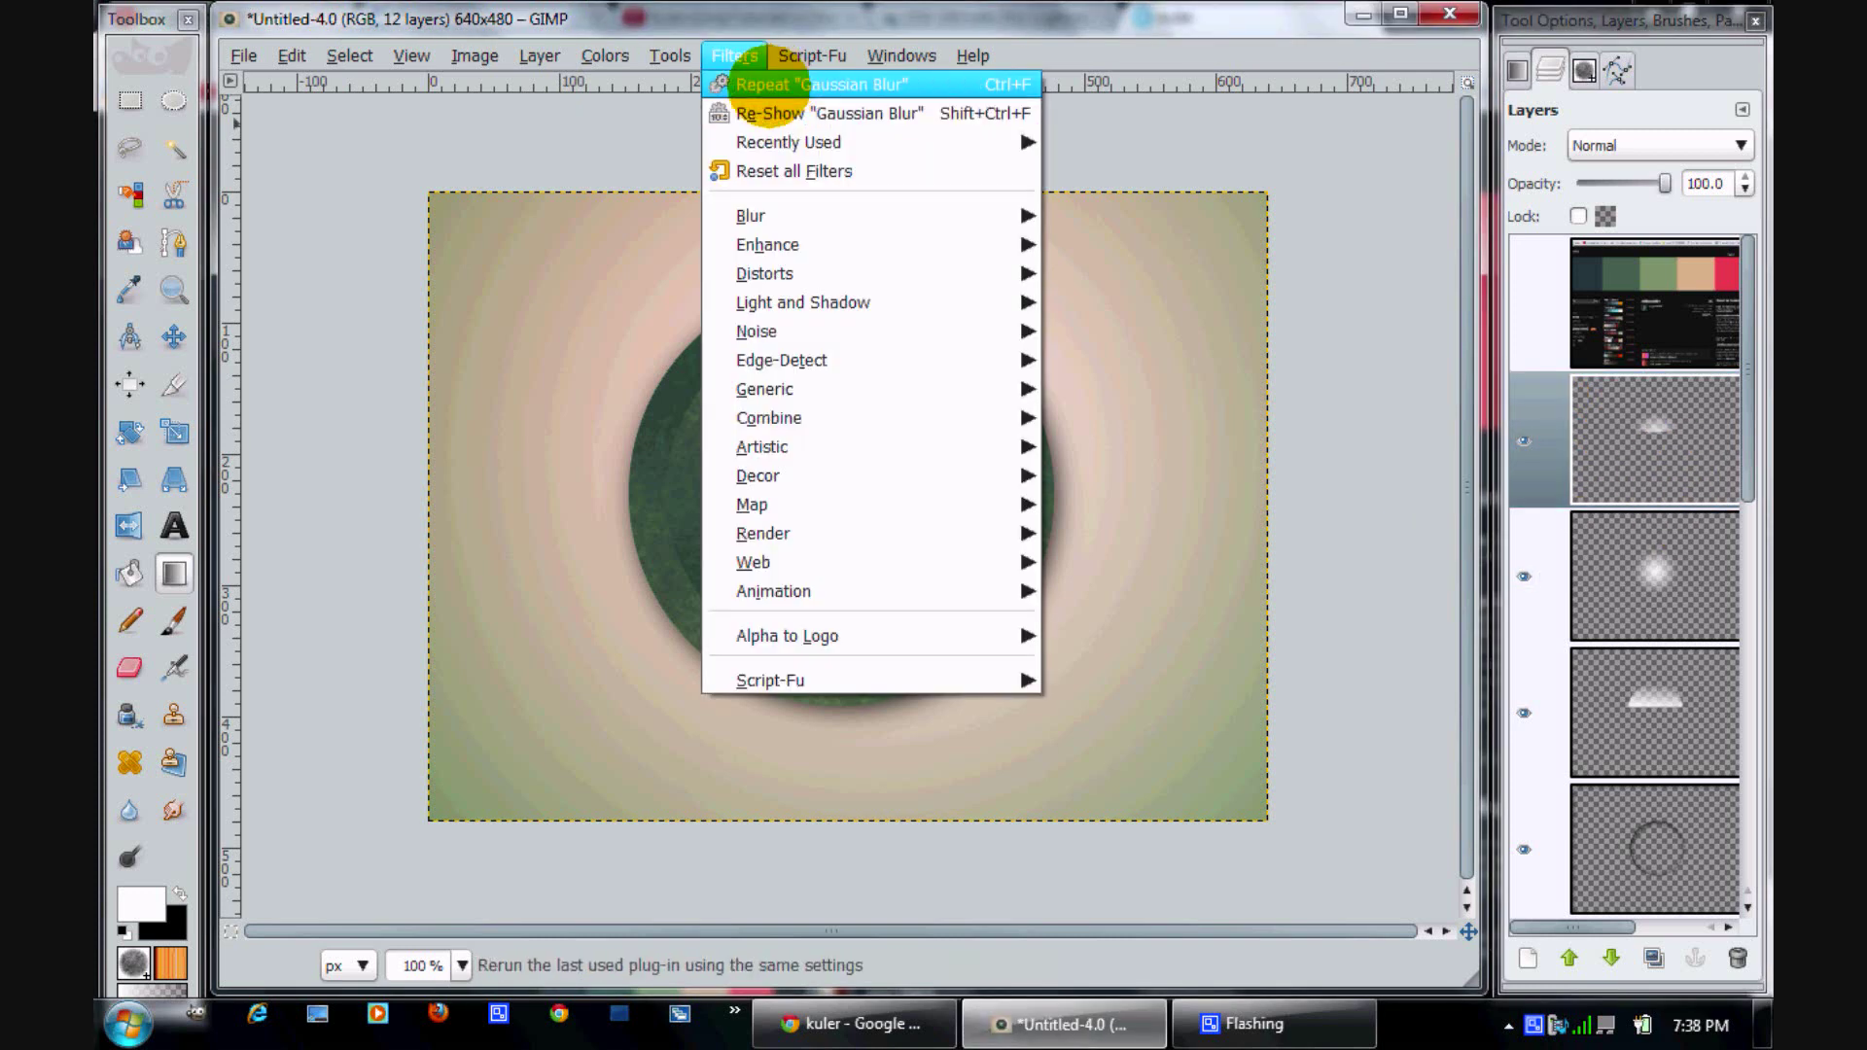
pyautogui.click(768, 85)
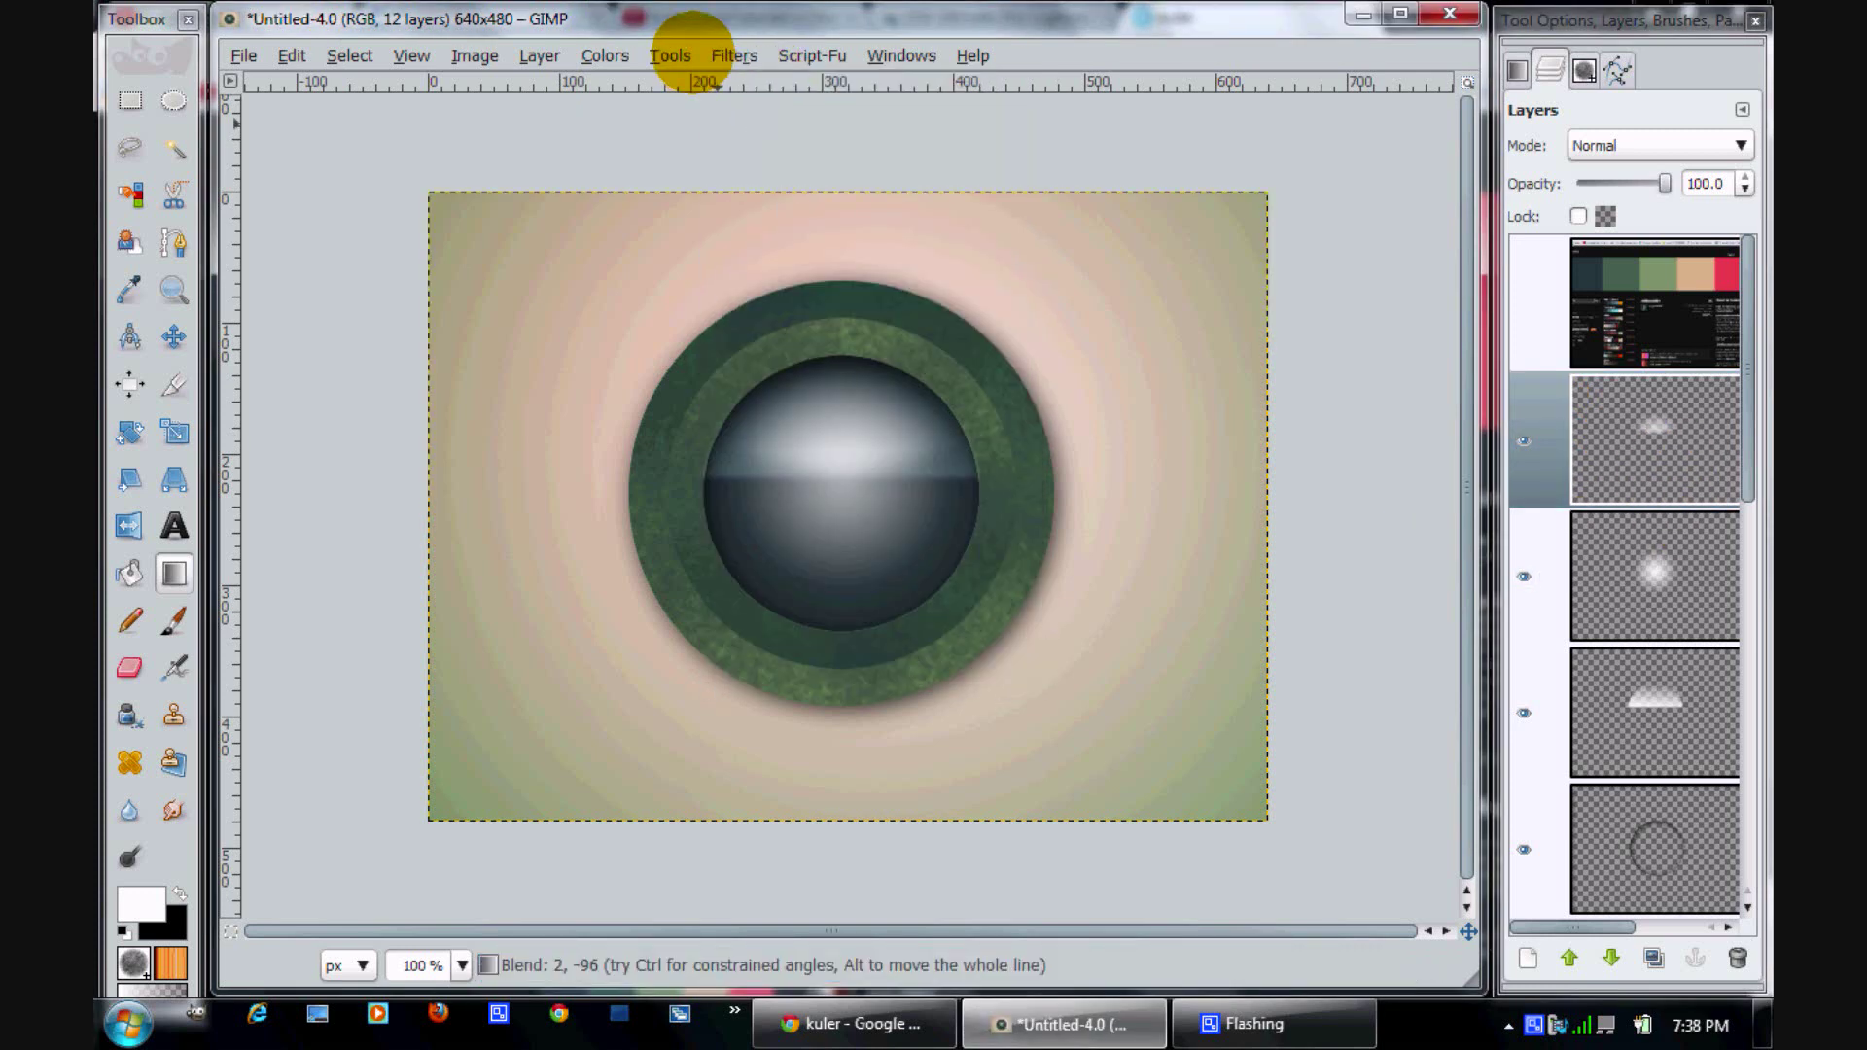
pyautogui.click(733, 56)
pyautogui.click(768, 86)
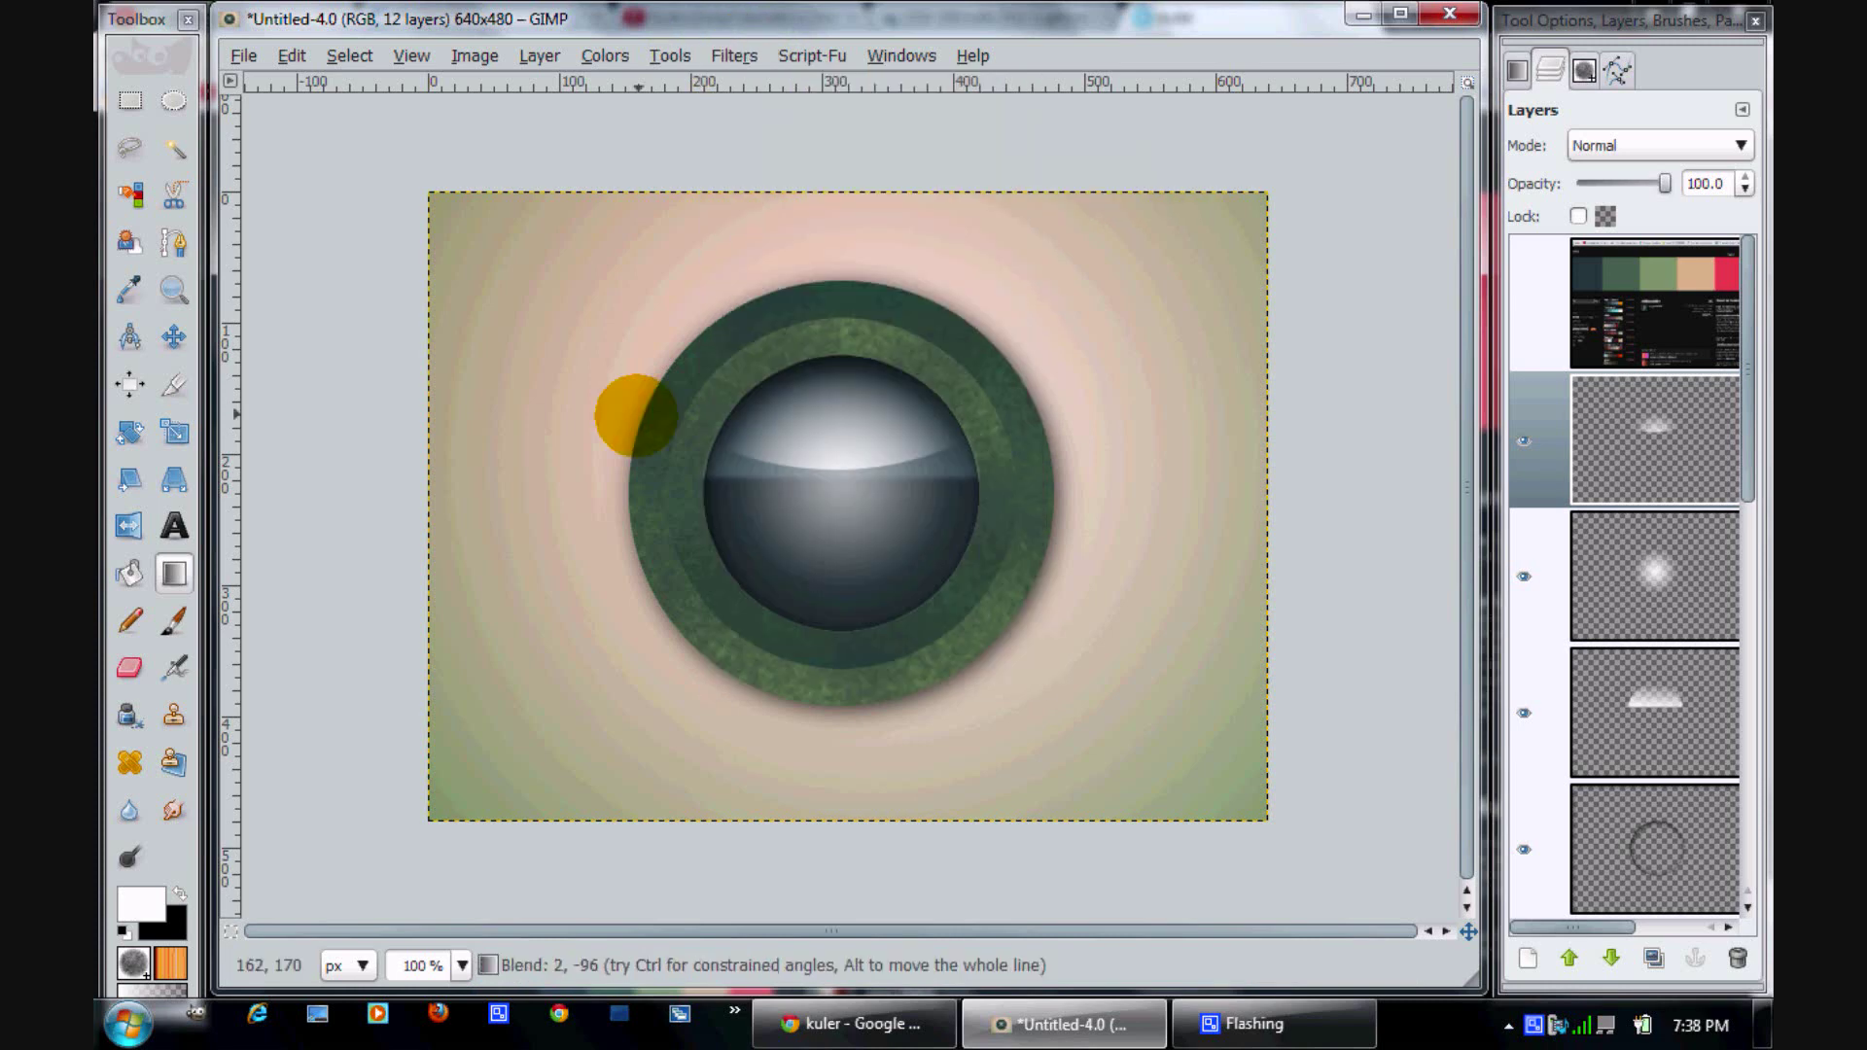
# Apply a Gaussian Blur with a horizontal radius of 5 px to the curved highlight layer
pyautogui.hotkey('shift', 'ctrl', 'f')
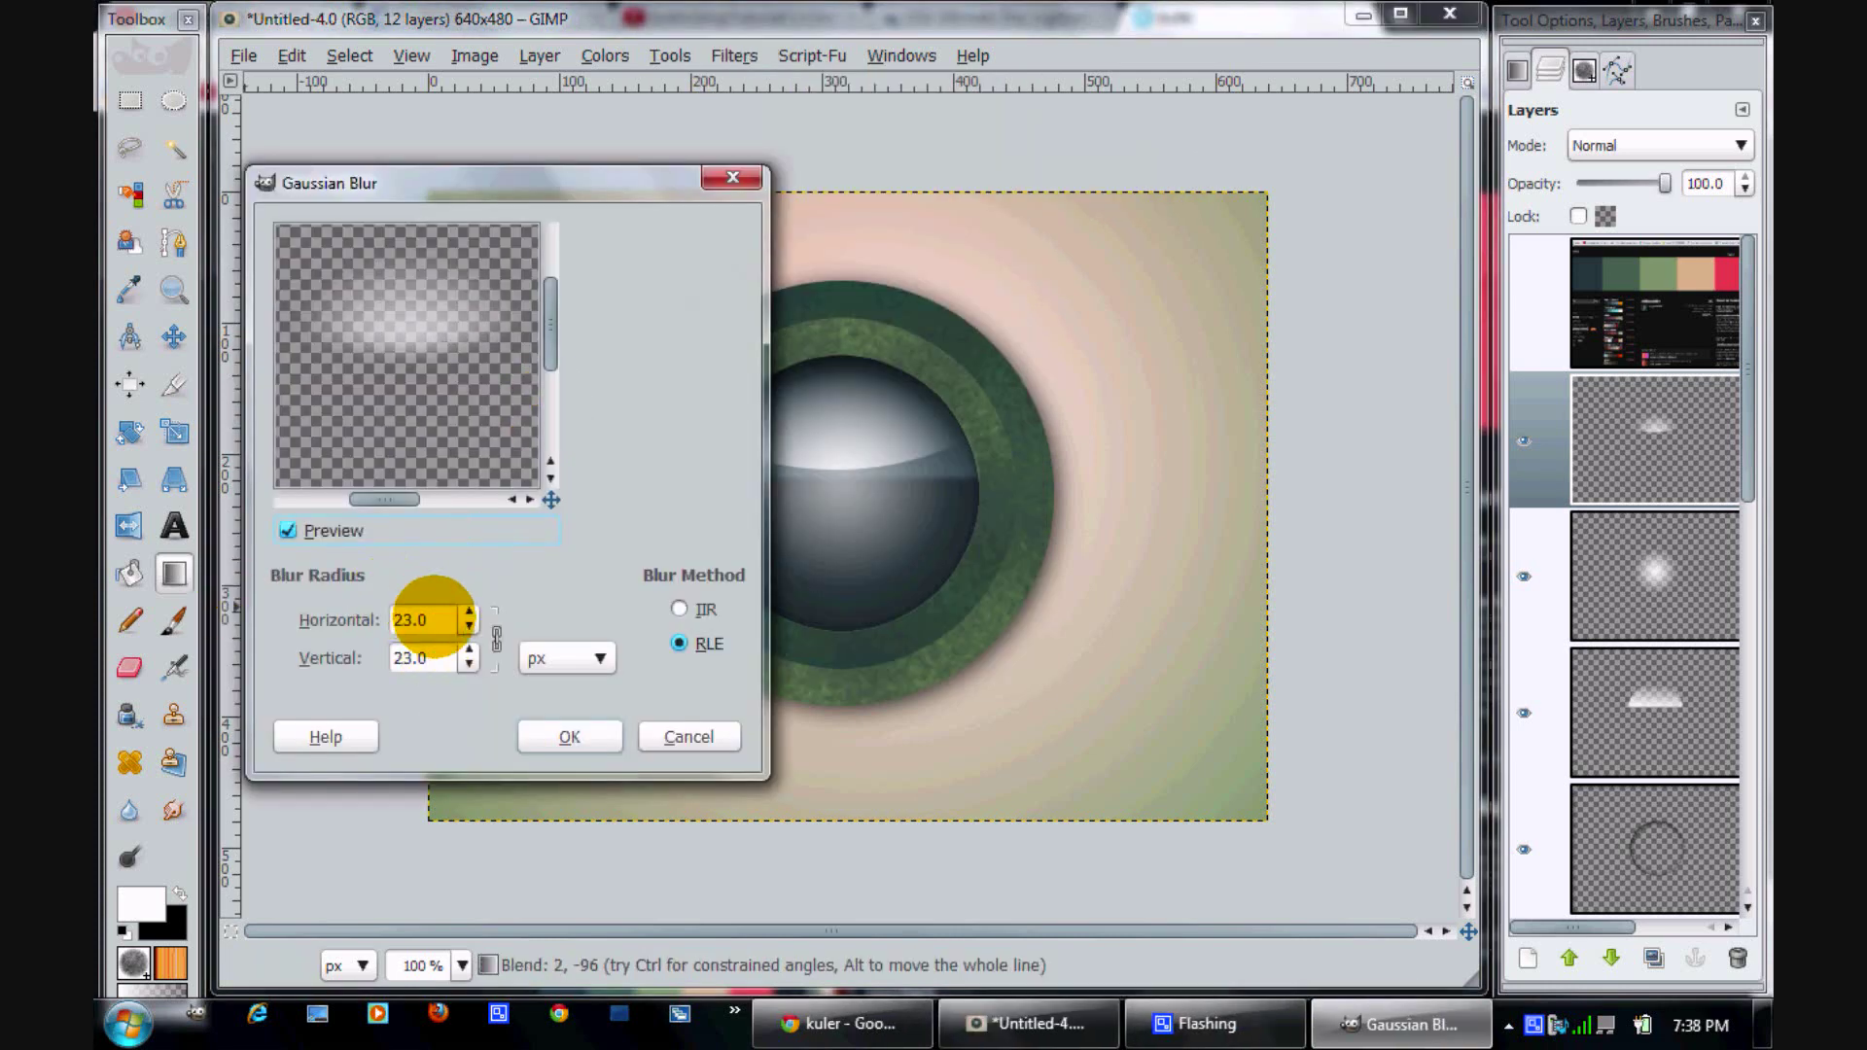
pyautogui.click(428, 619)
pyautogui.write('6')
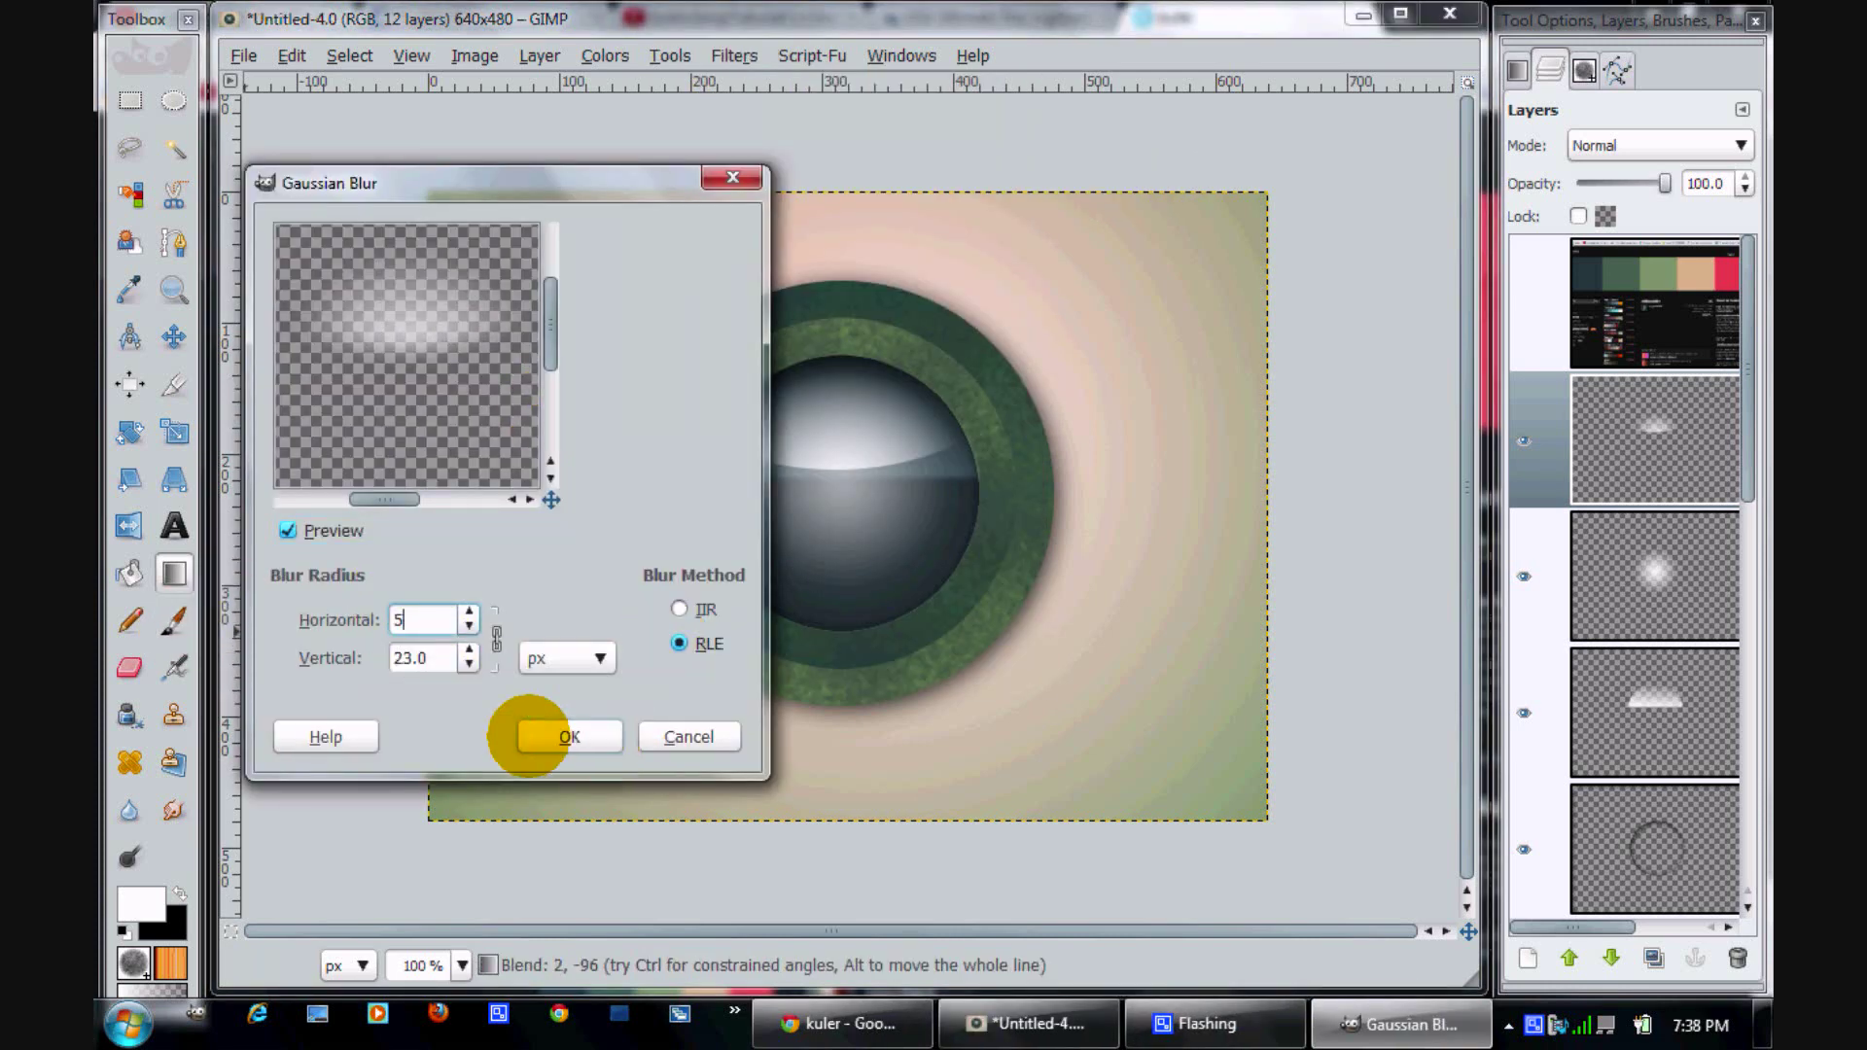
pyautogui.click(530, 736)
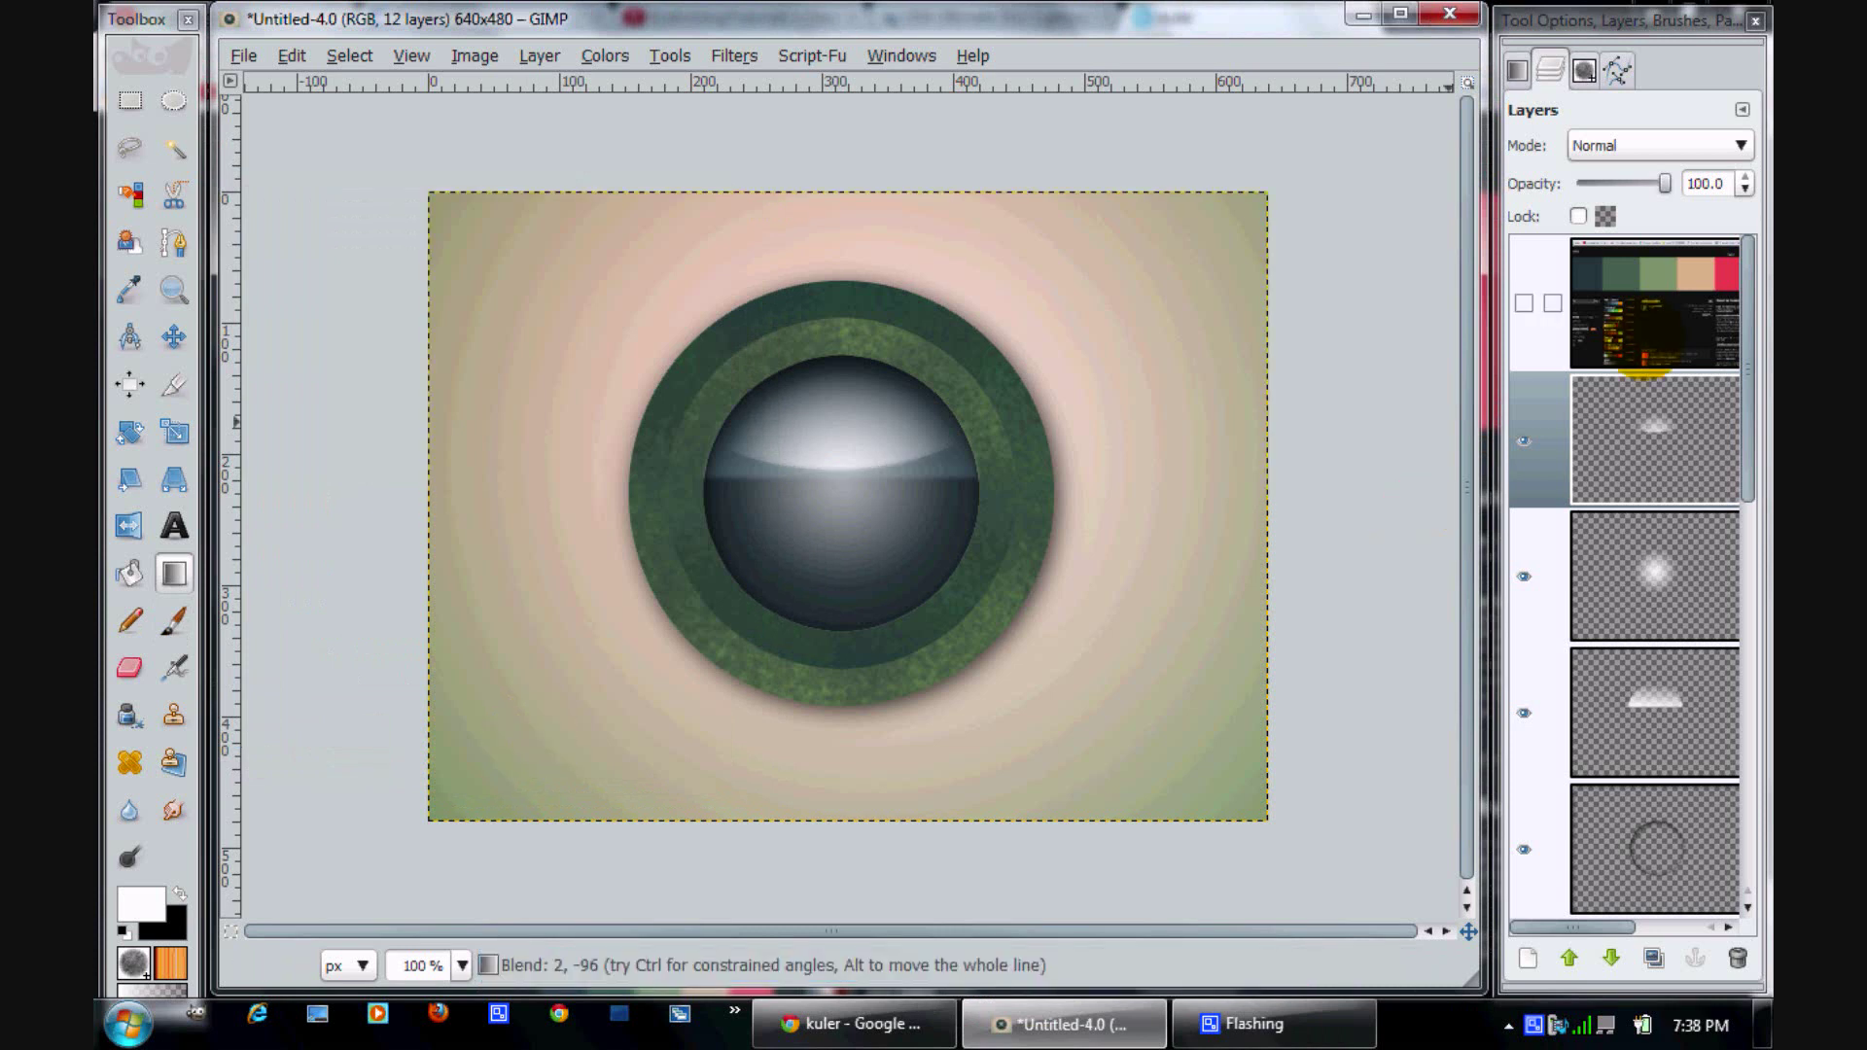
# Set the curved highlight layer's blend mode to Overlay
pyautogui.click(1652, 146)
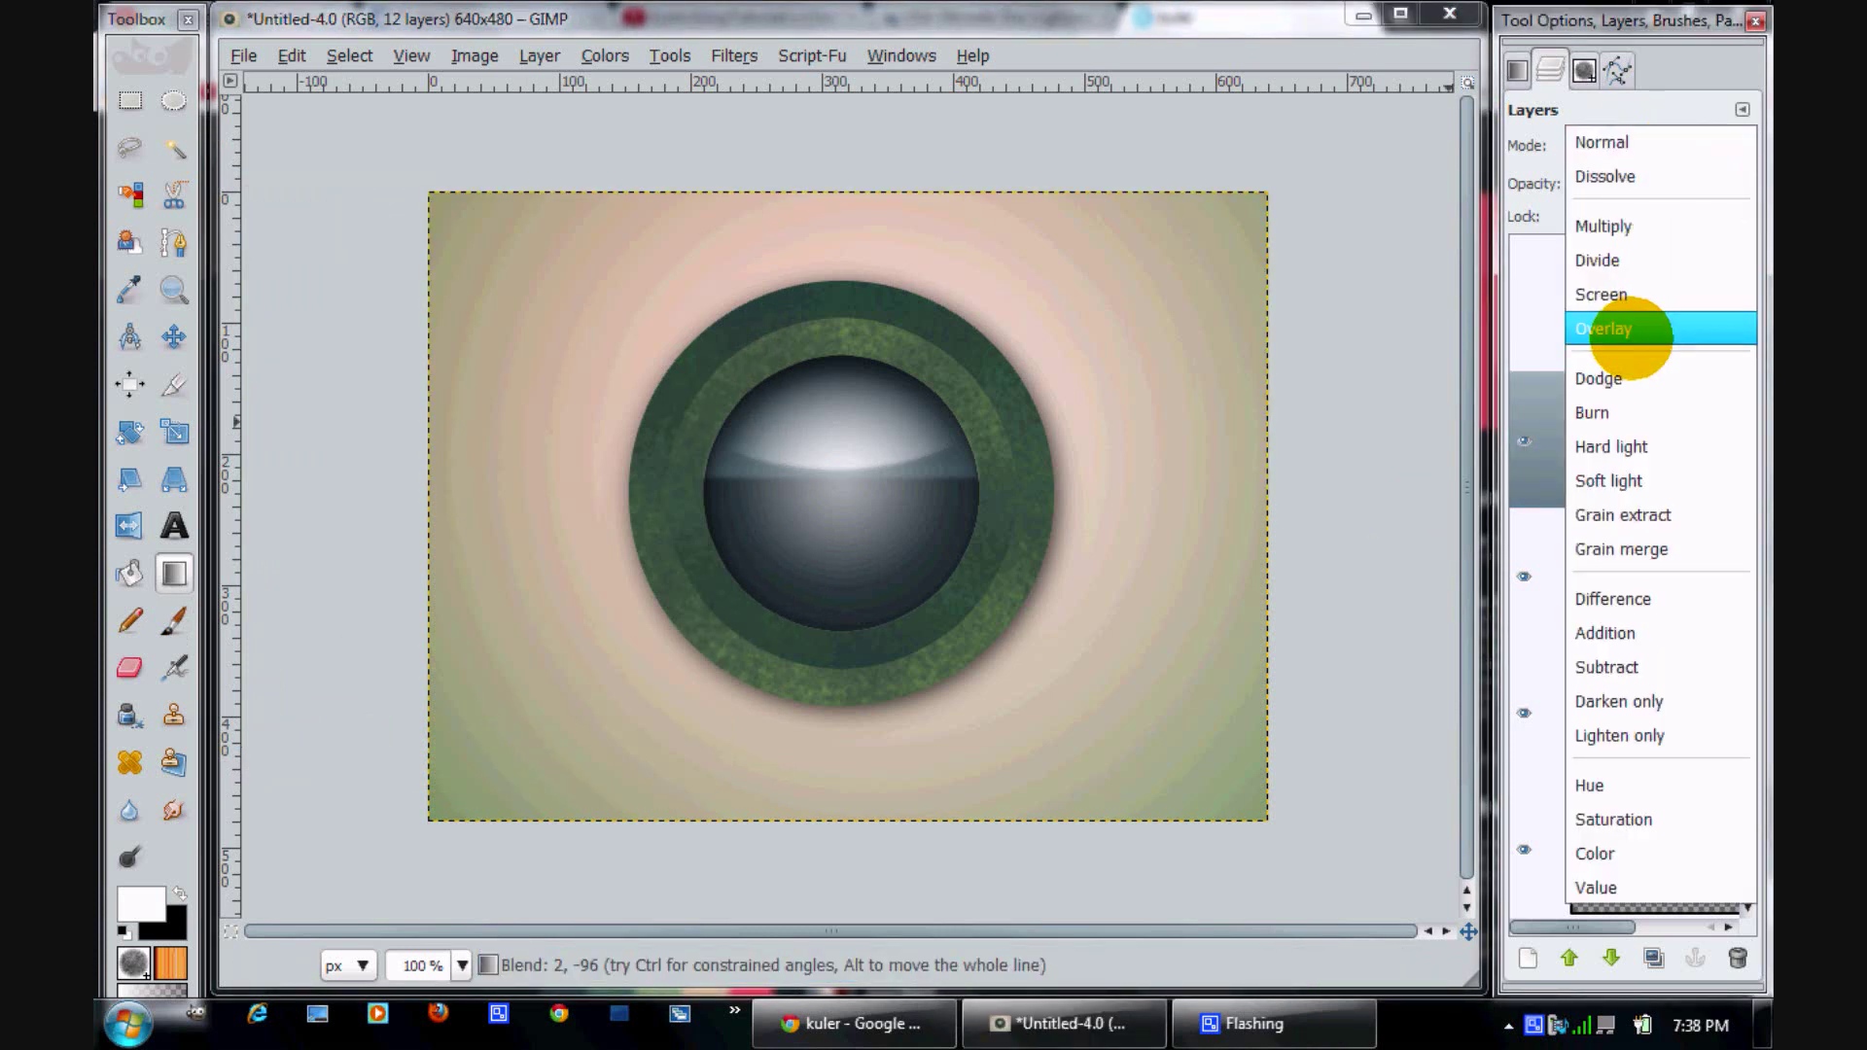
pyautogui.click(1633, 325)
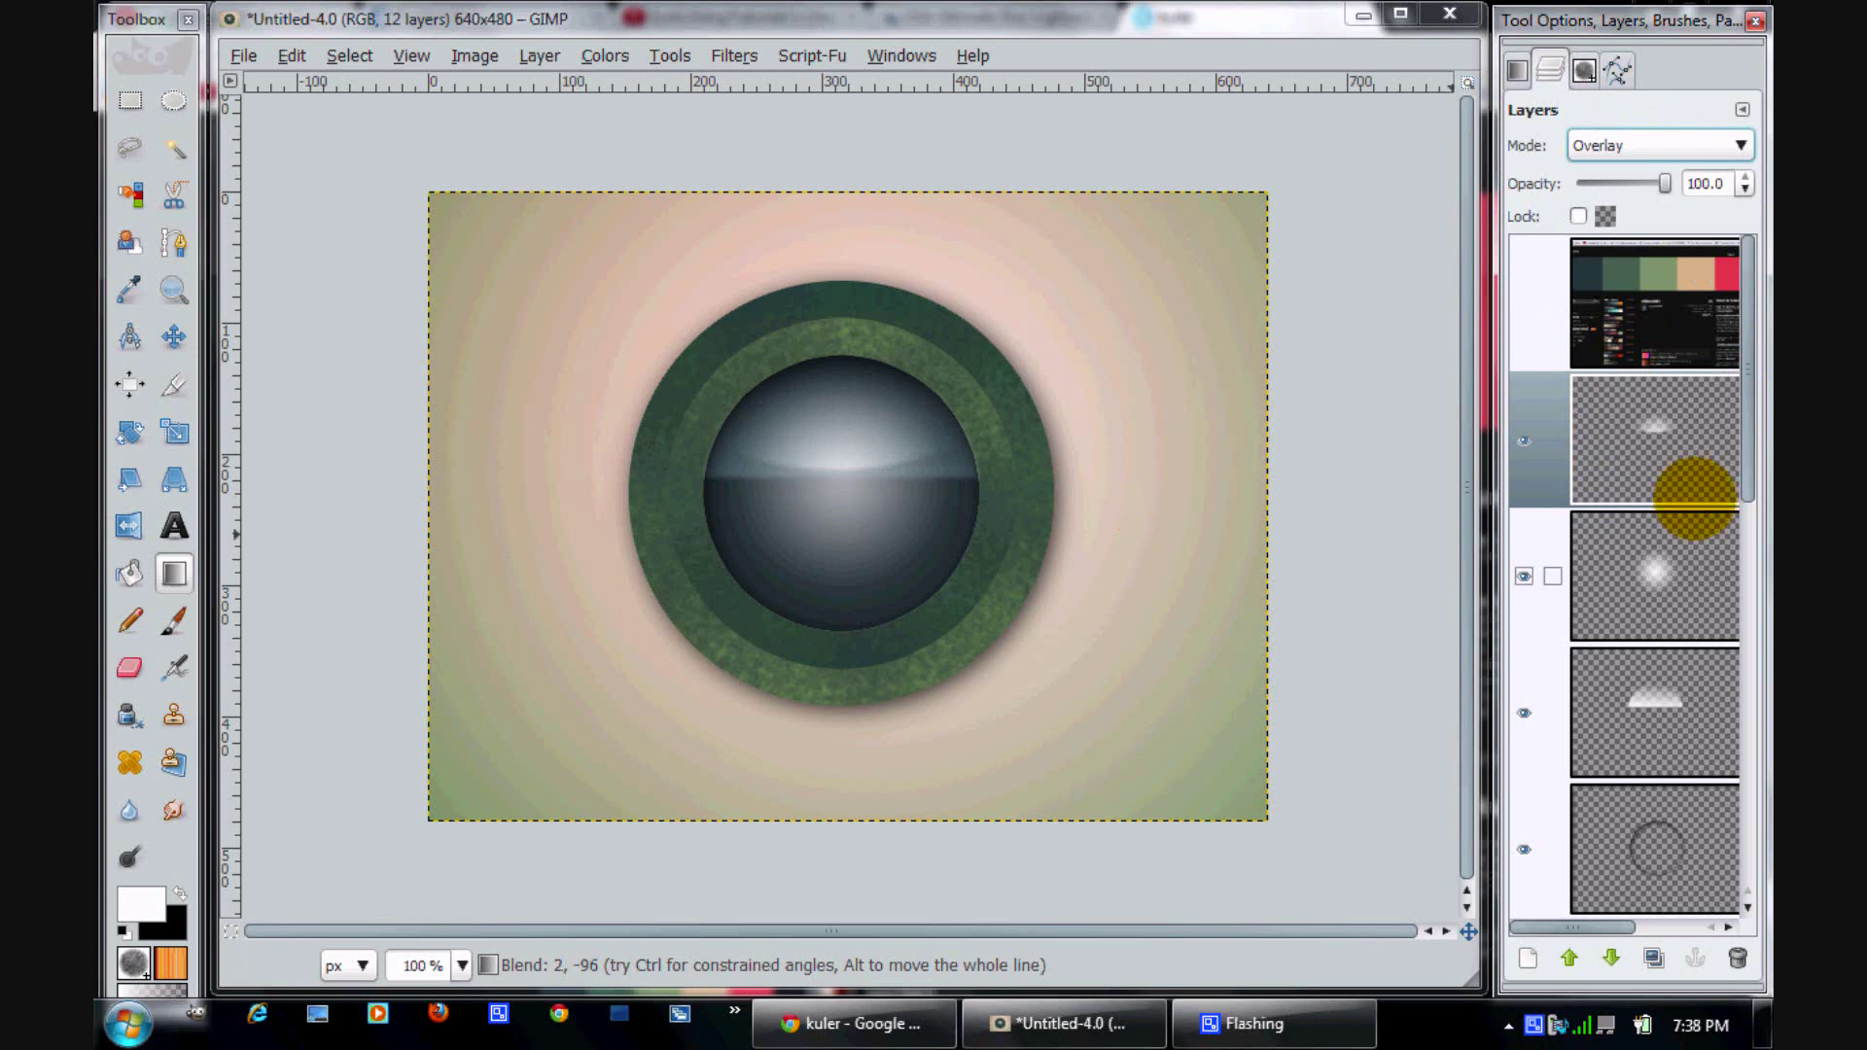
pyautogui.click(1708, 466)
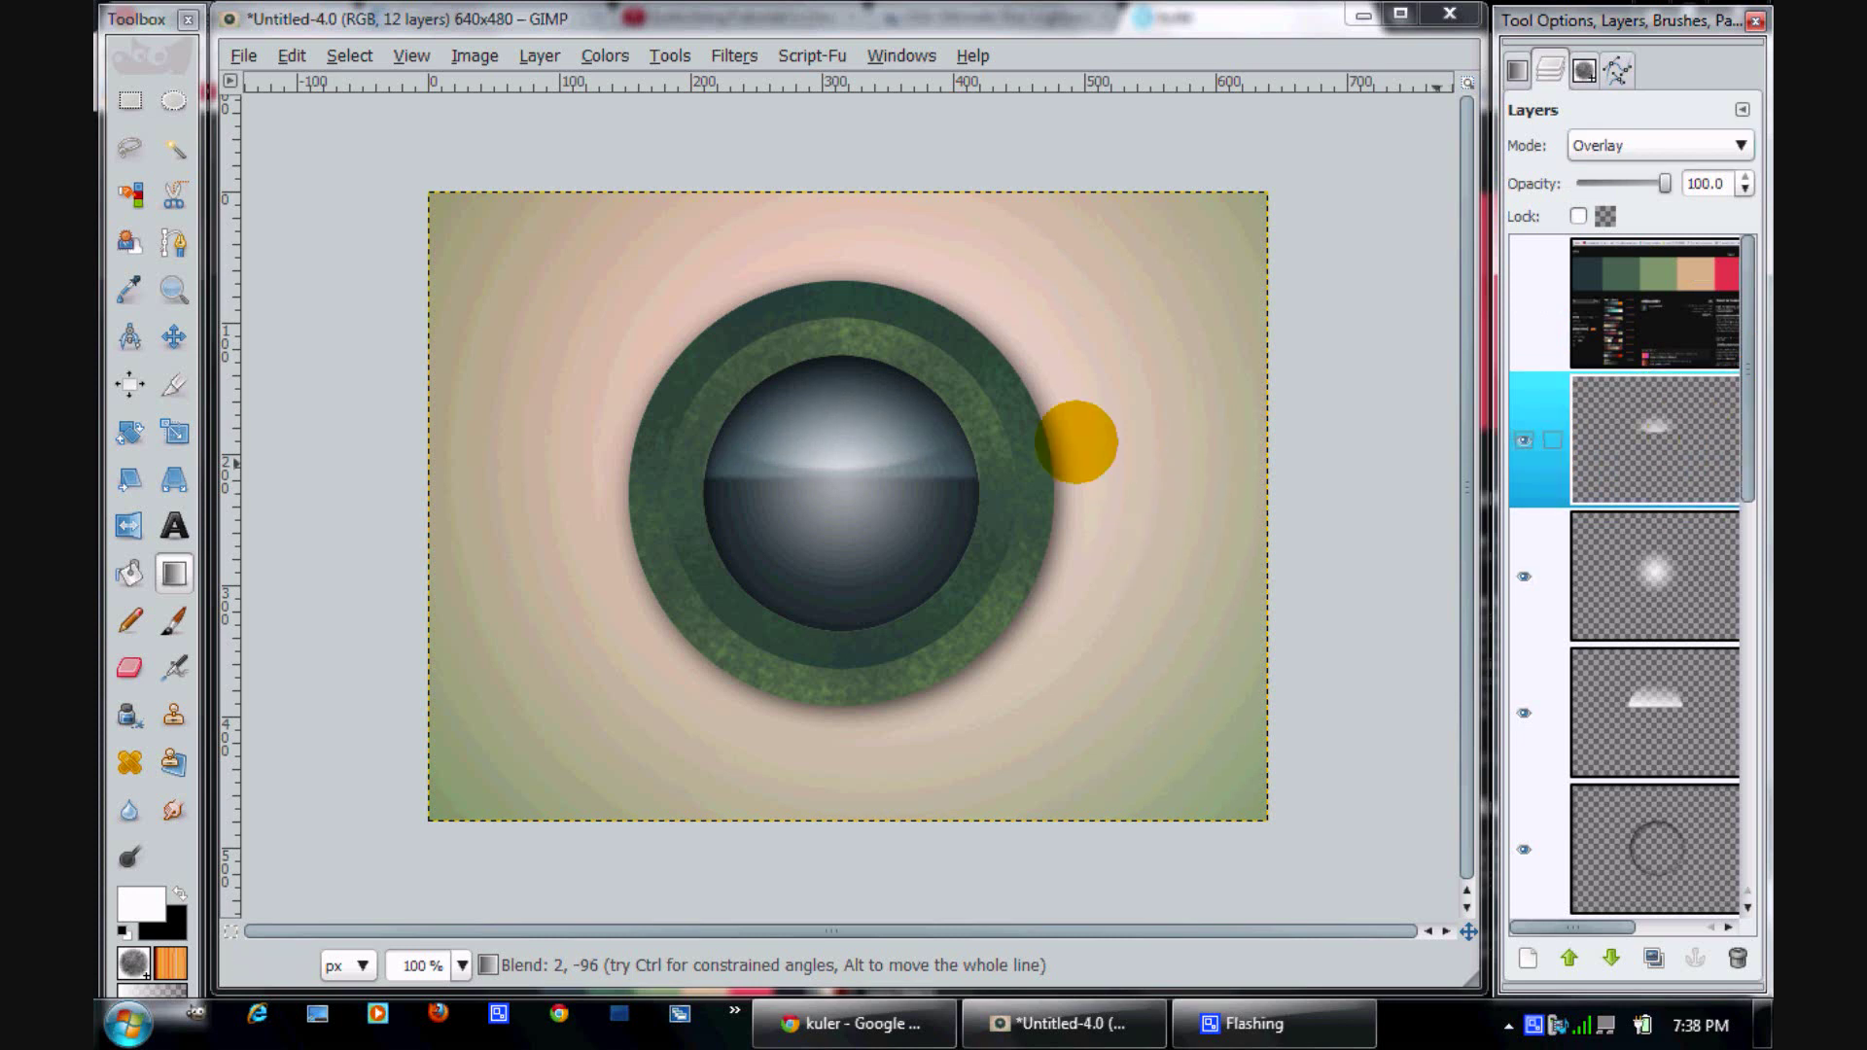
# Move the curved highlight layer slightly upward on the dark circle
pyautogui.click(173, 337)
pyautogui.moveTo(769, 367); pyautogui.dragTo(827, 418)
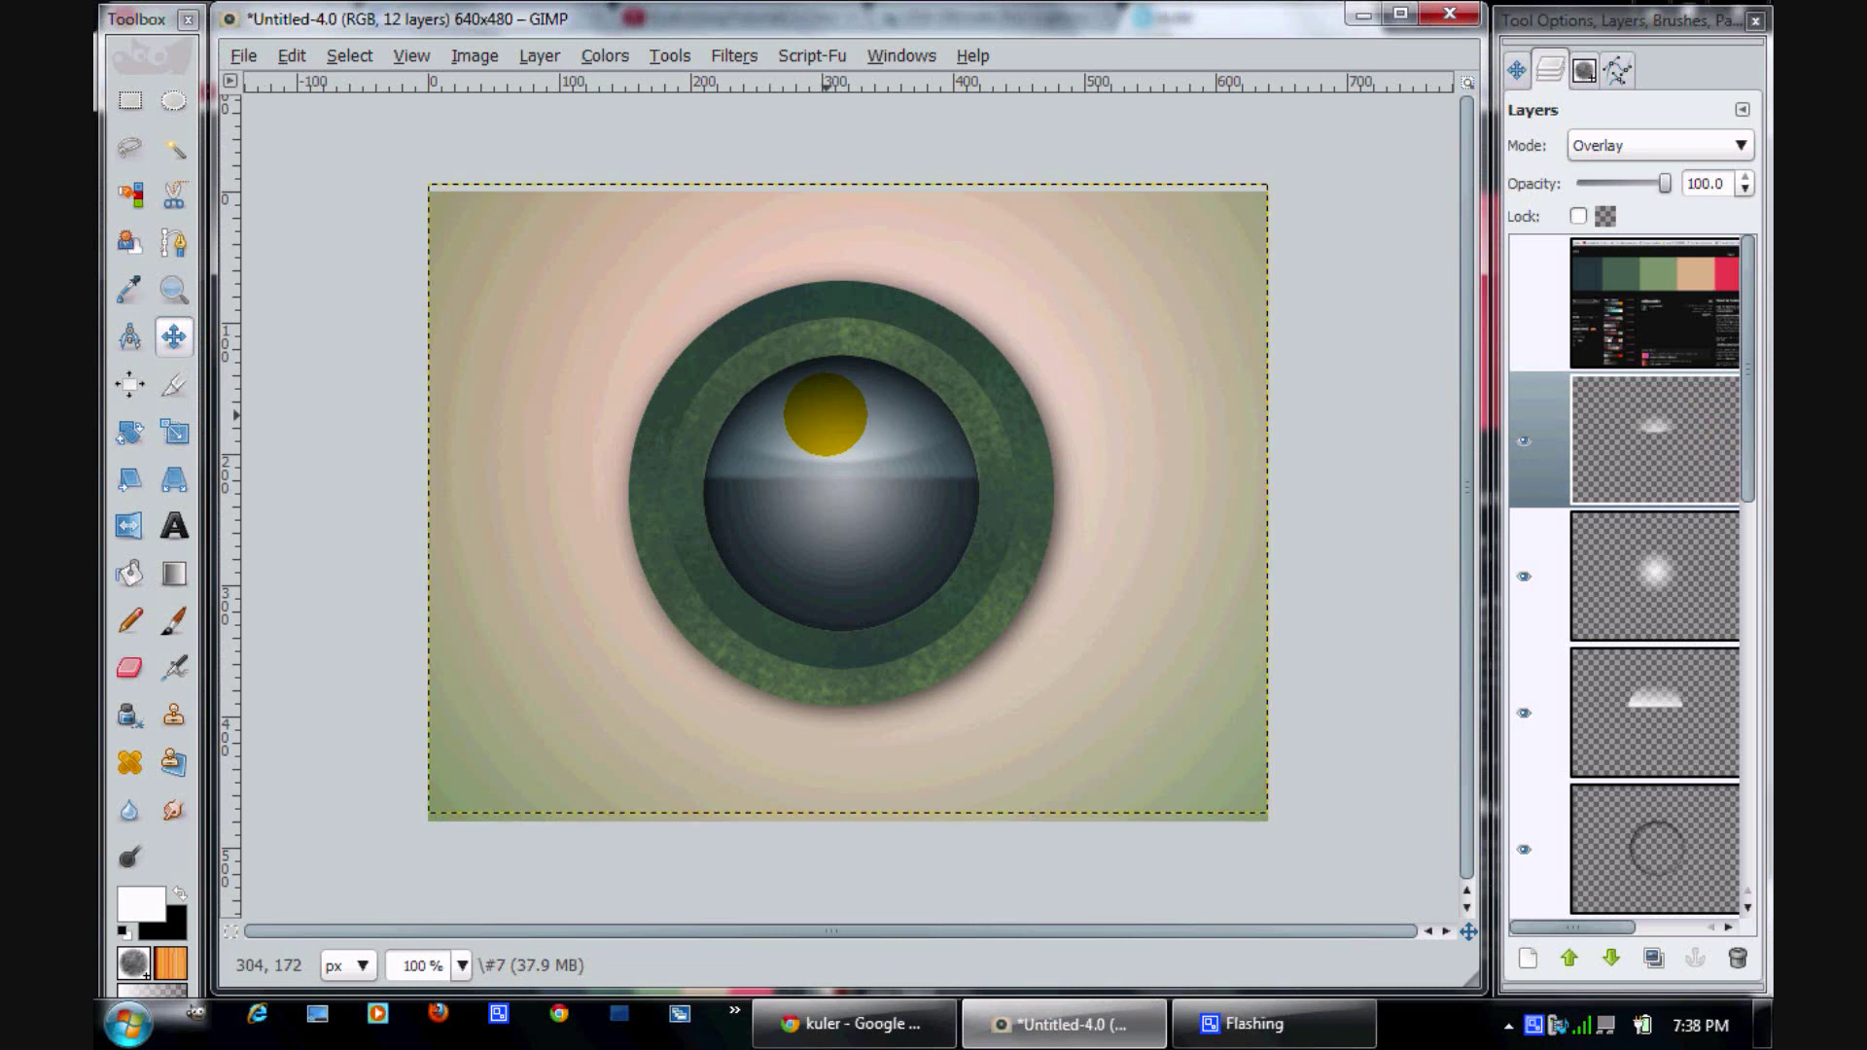
pyautogui.moveTo(829, 418); pyautogui.dragTo(1370, 458)
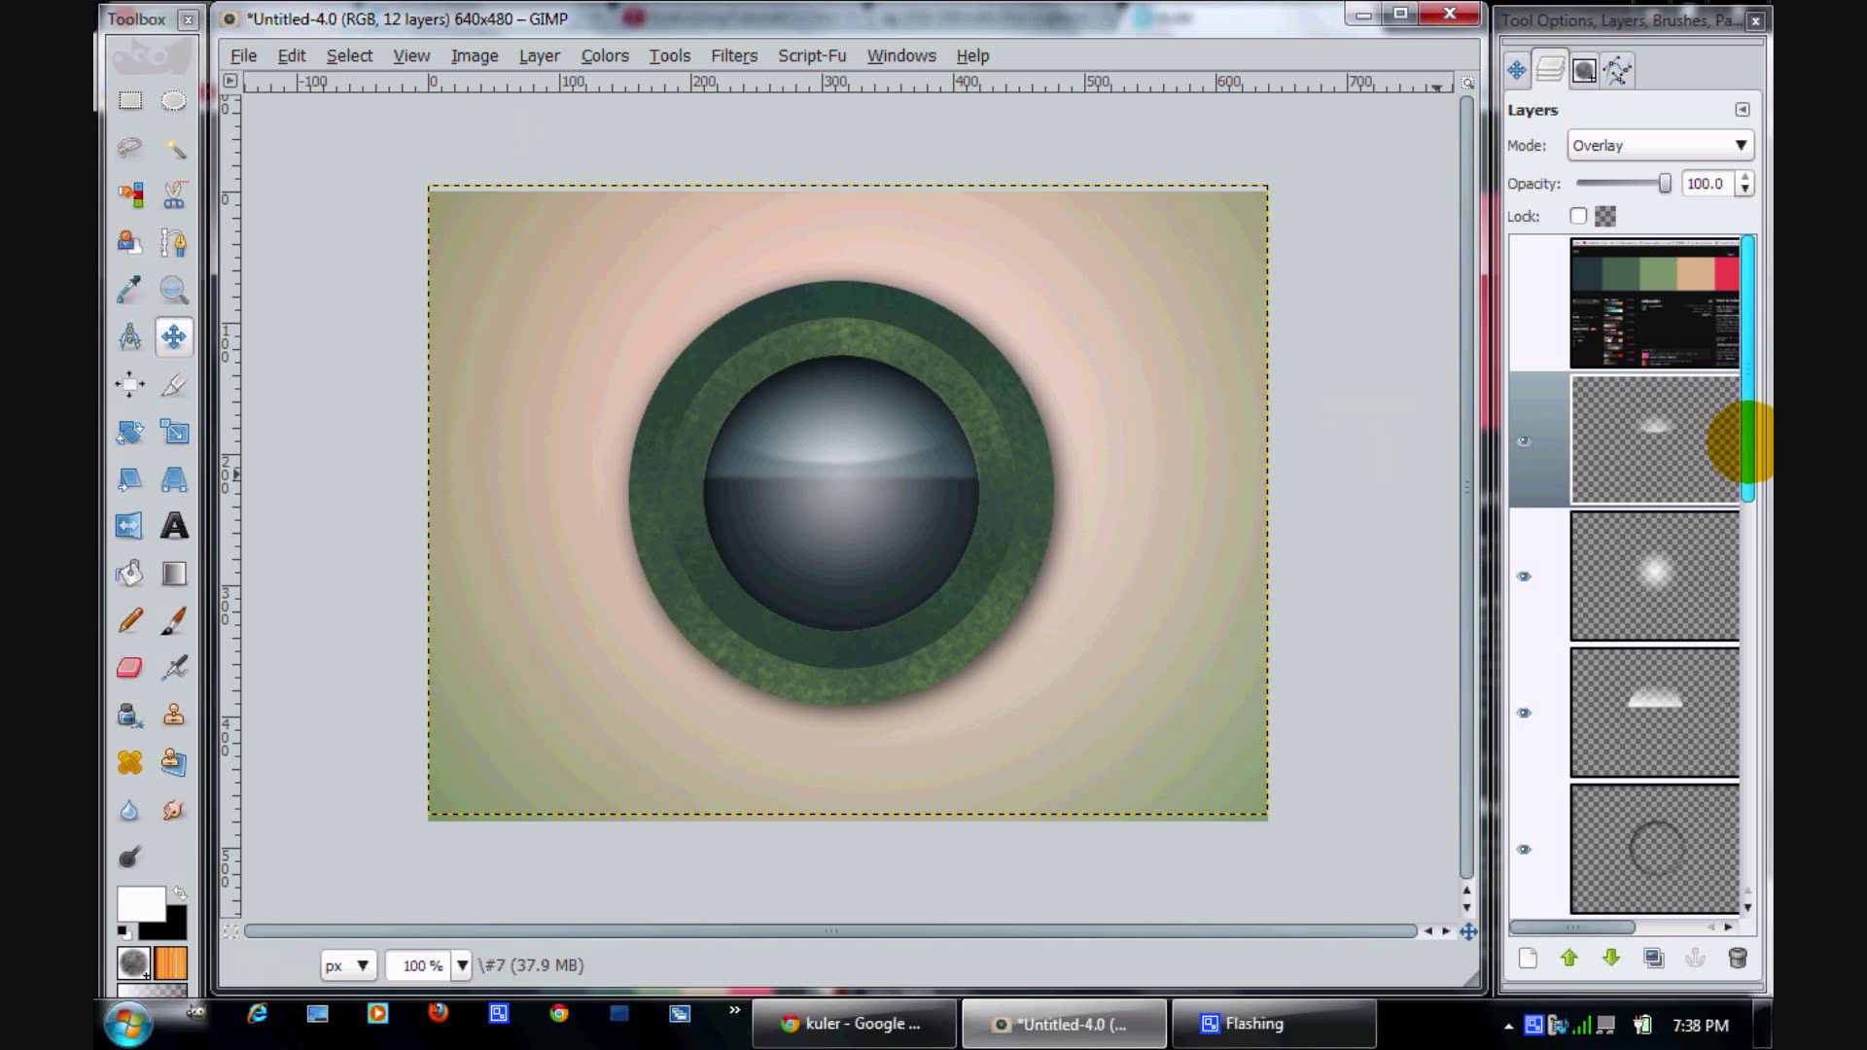
# Import g1.jpg from the Resources folder as a new layer directly above the Background layer
pyautogui.moveTo(1740, 443); pyautogui.dragTo(1711, 851)
pyautogui.click(1701, 865)
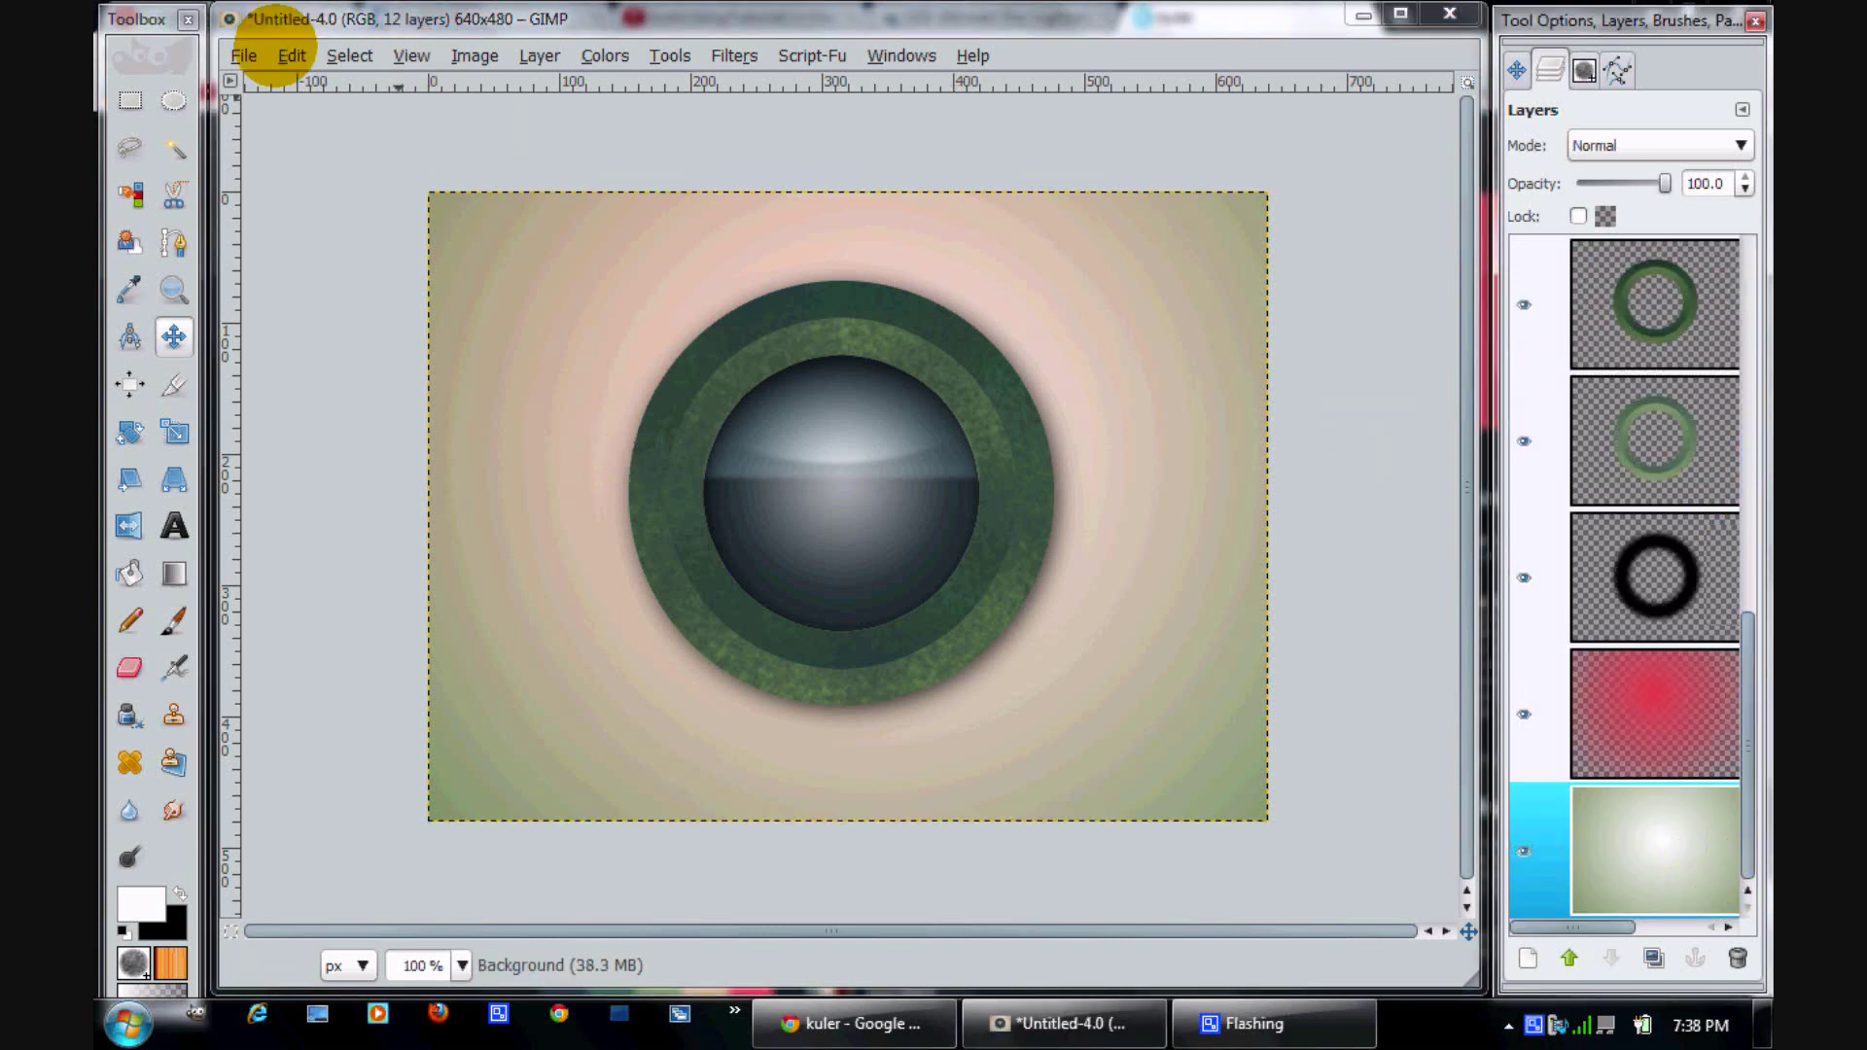
pyautogui.click(243, 56)
pyautogui.click(331, 170)
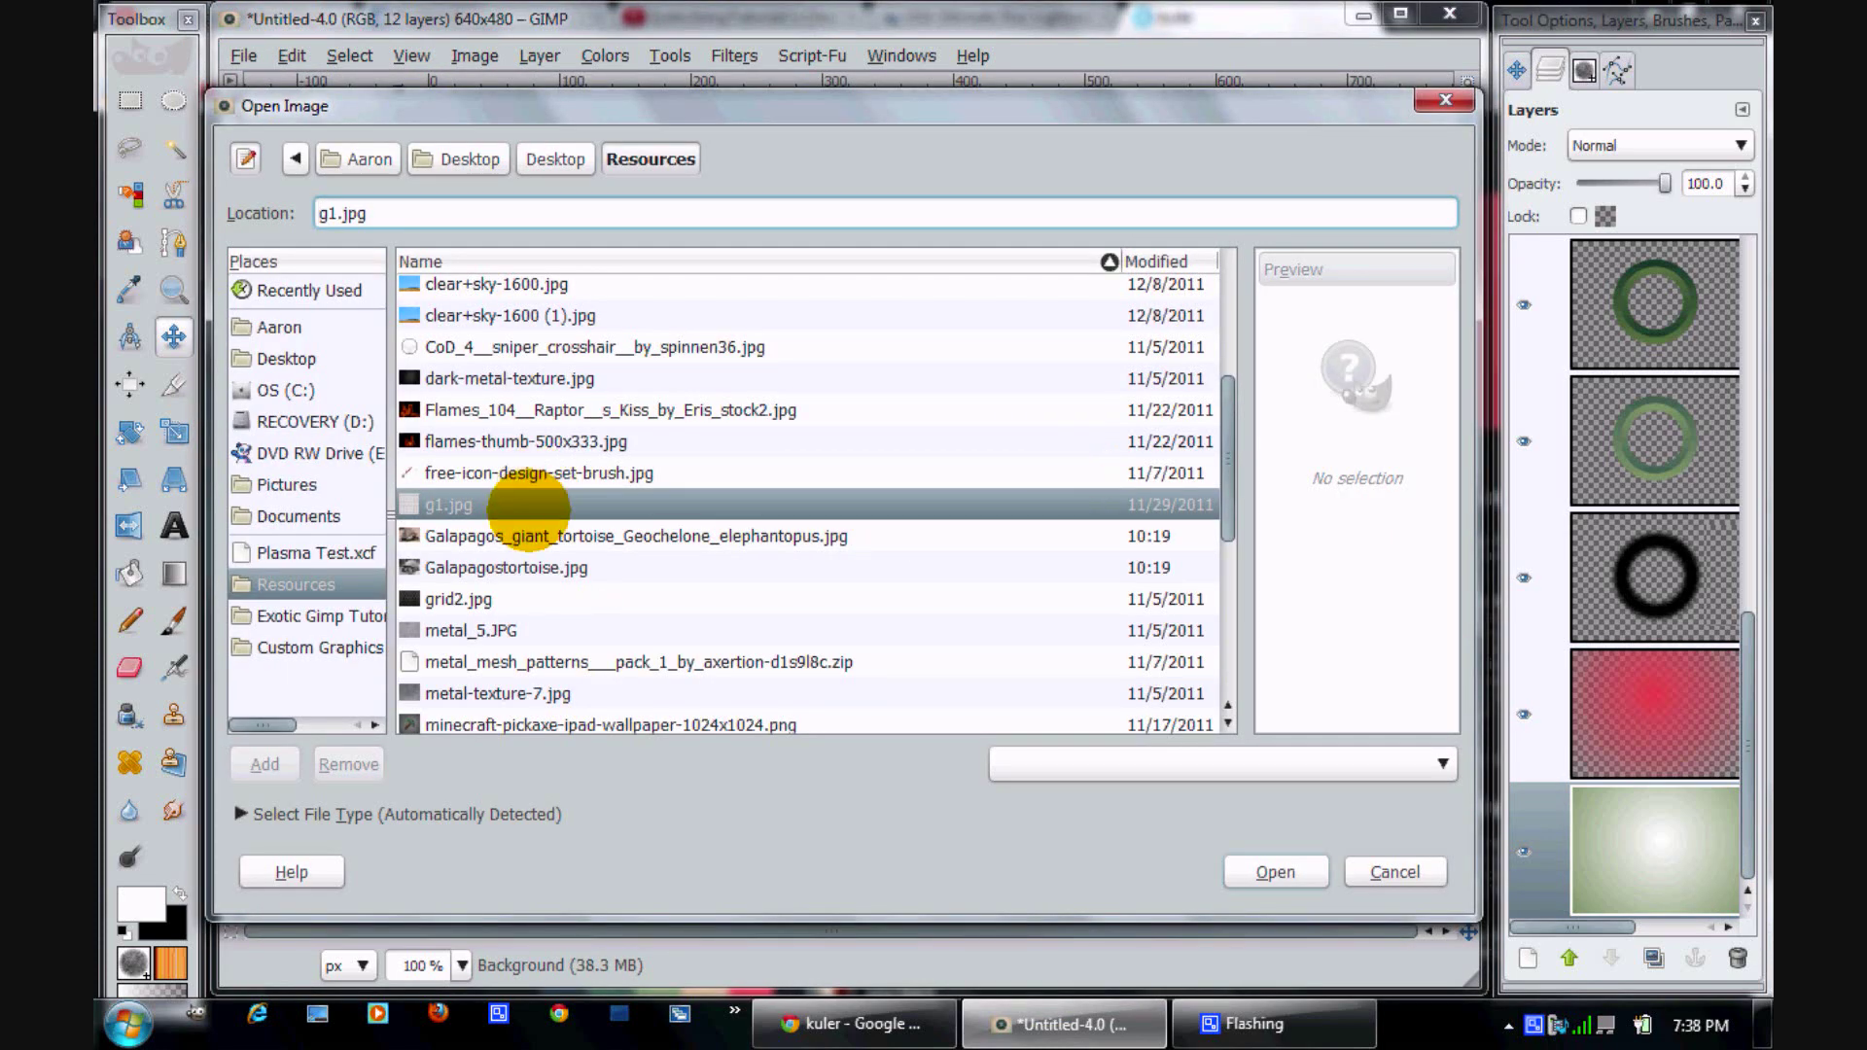
pyautogui.click(505, 505)
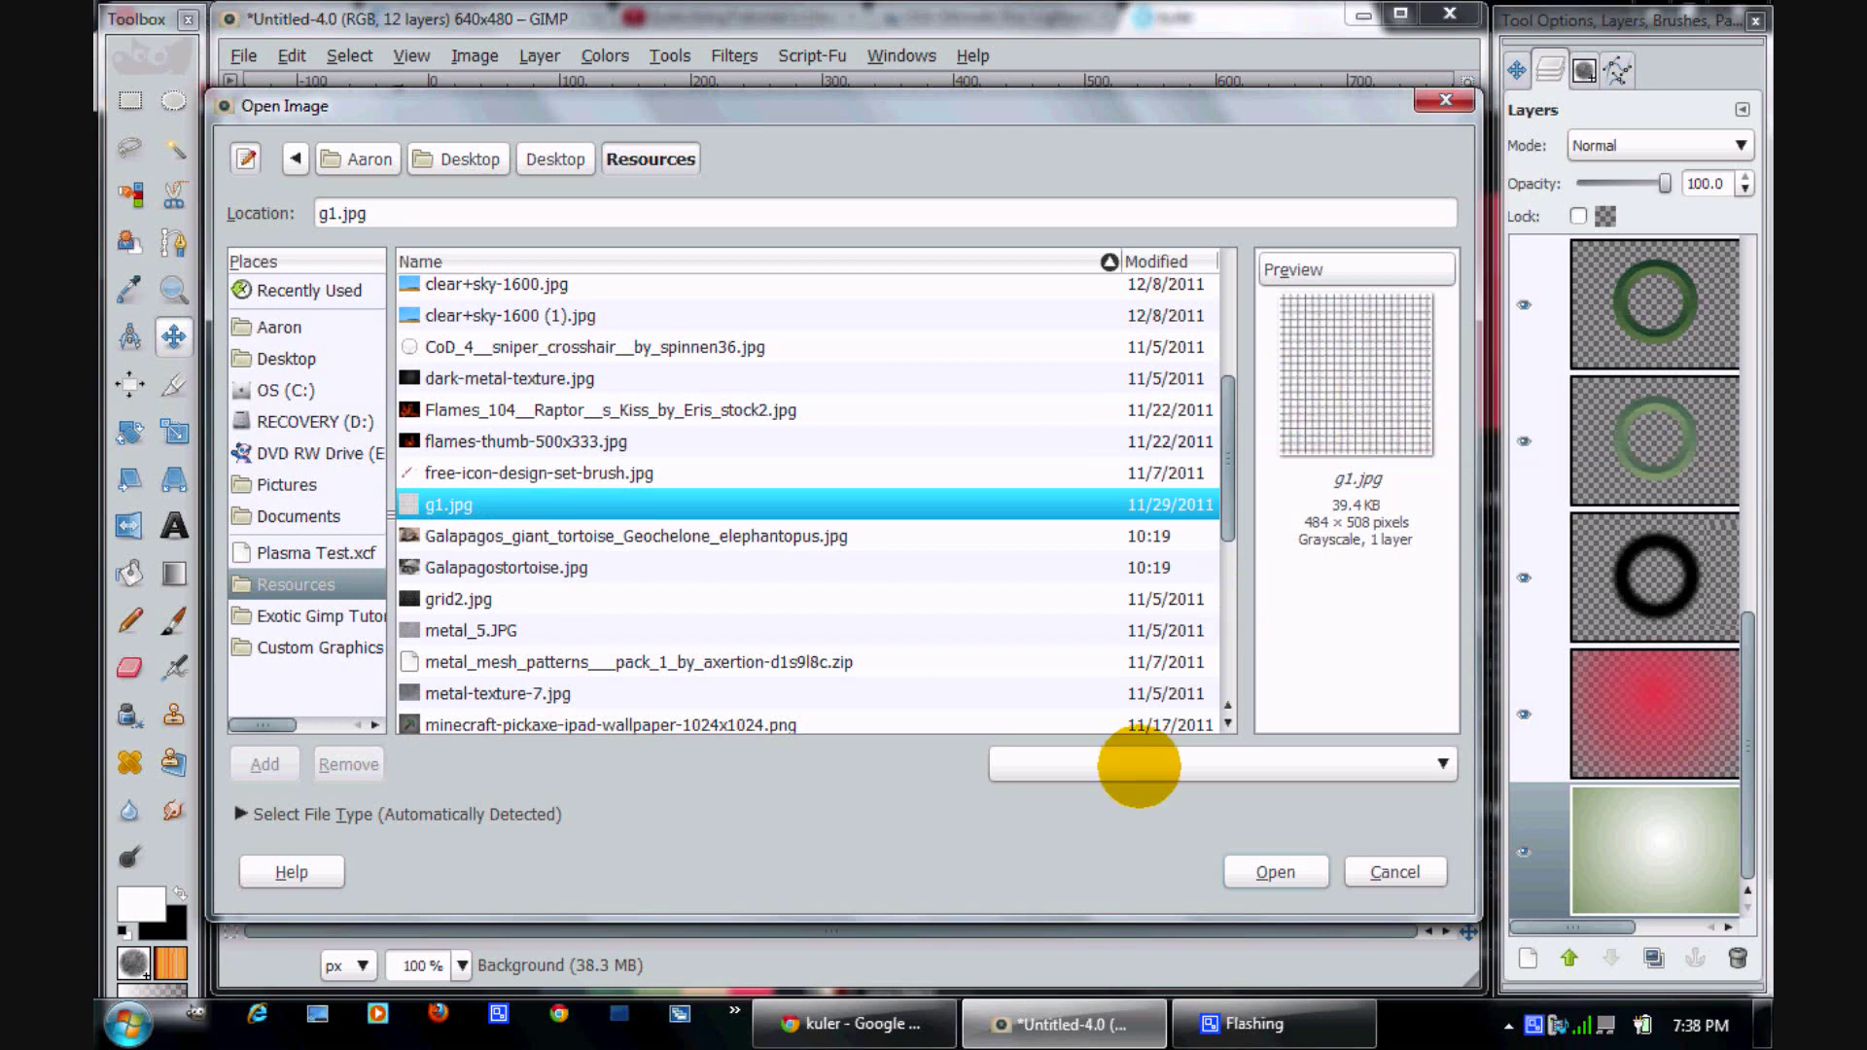
pyautogui.click(1275, 872)
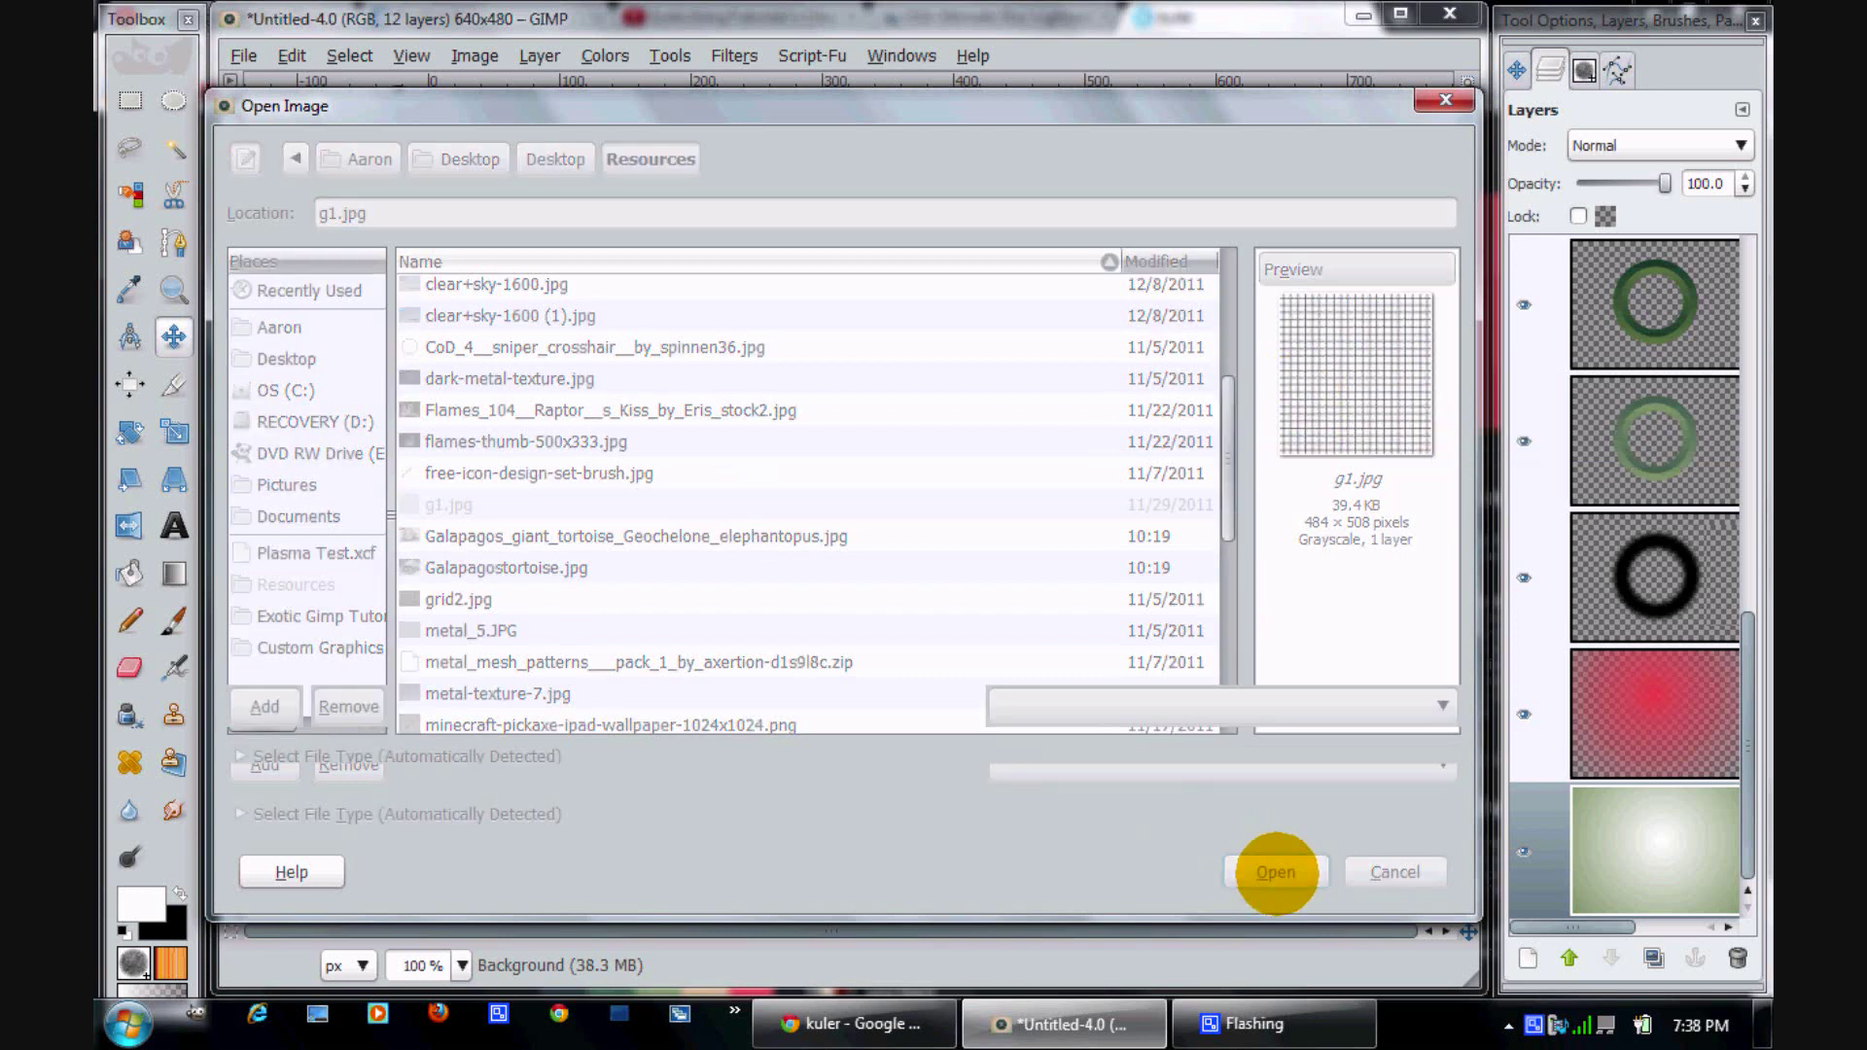
# Remove the white from the g1.jpg grid layer with Color to Alpha, leaving only the black lines
pyautogui.click(605, 56)
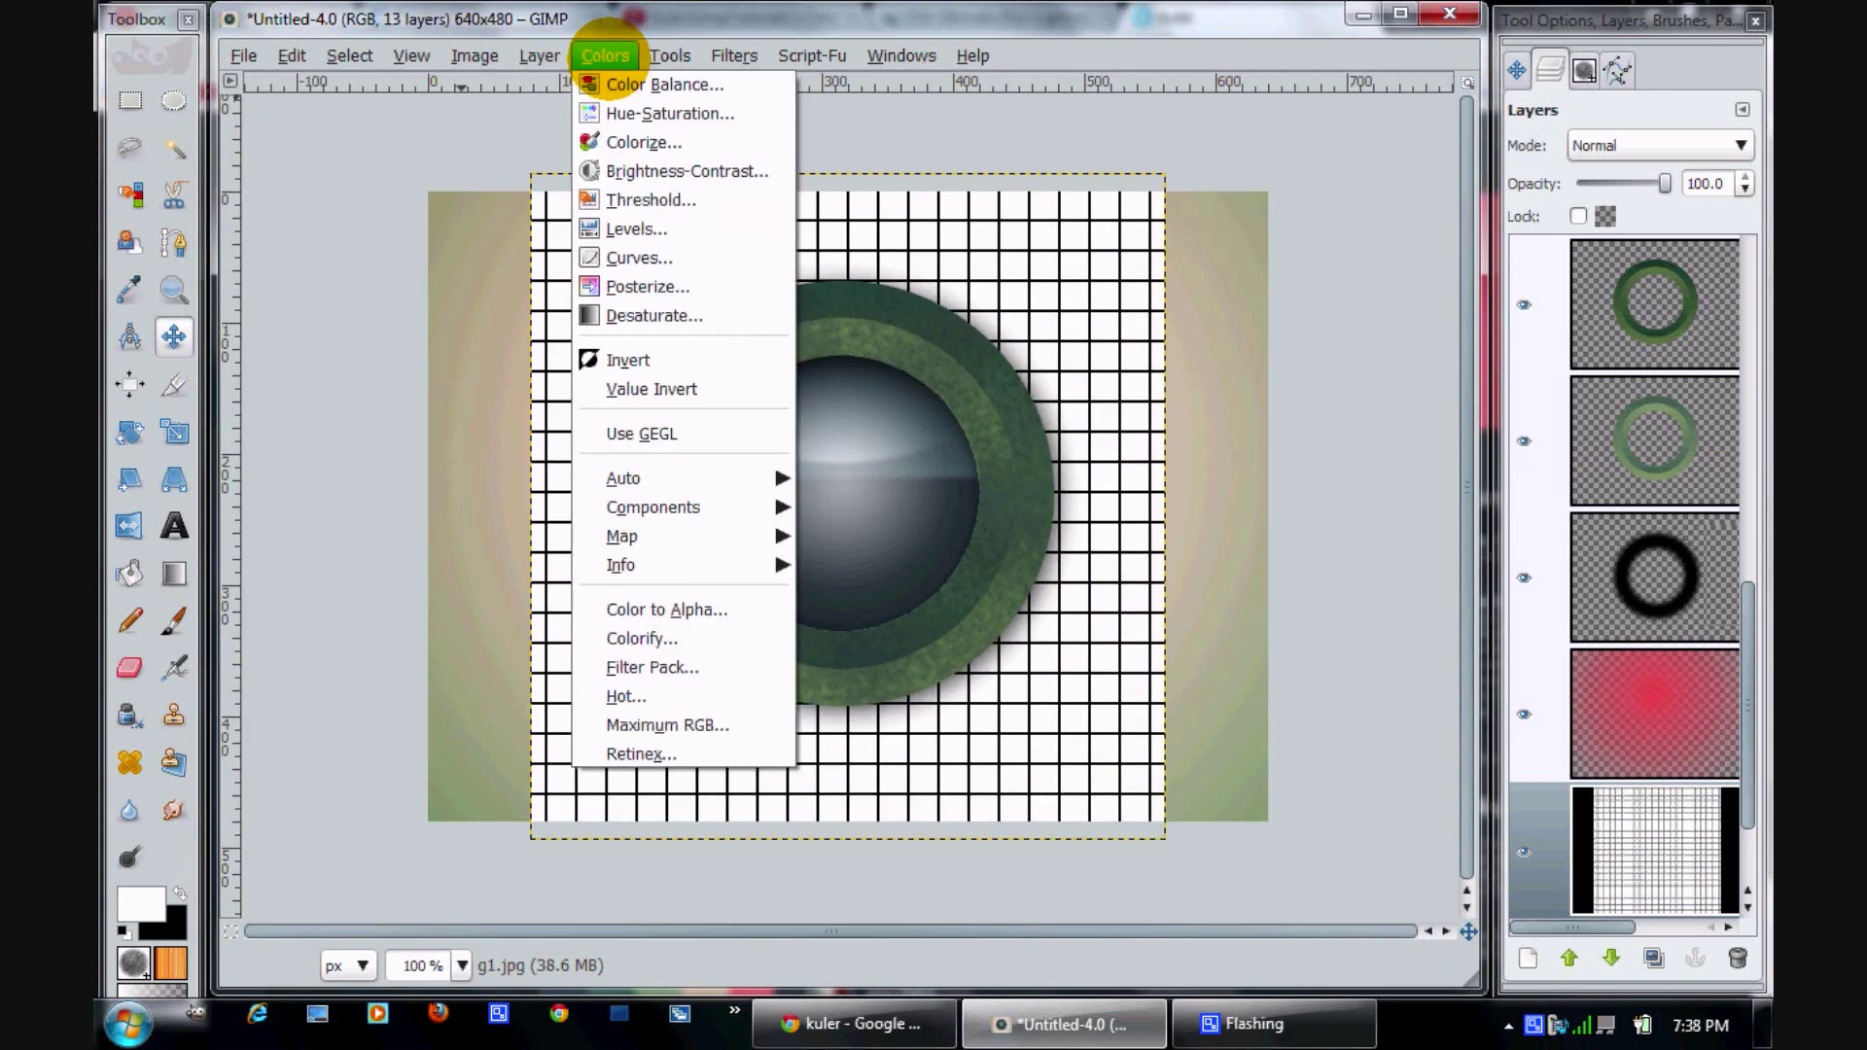
pyautogui.click(671, 607)
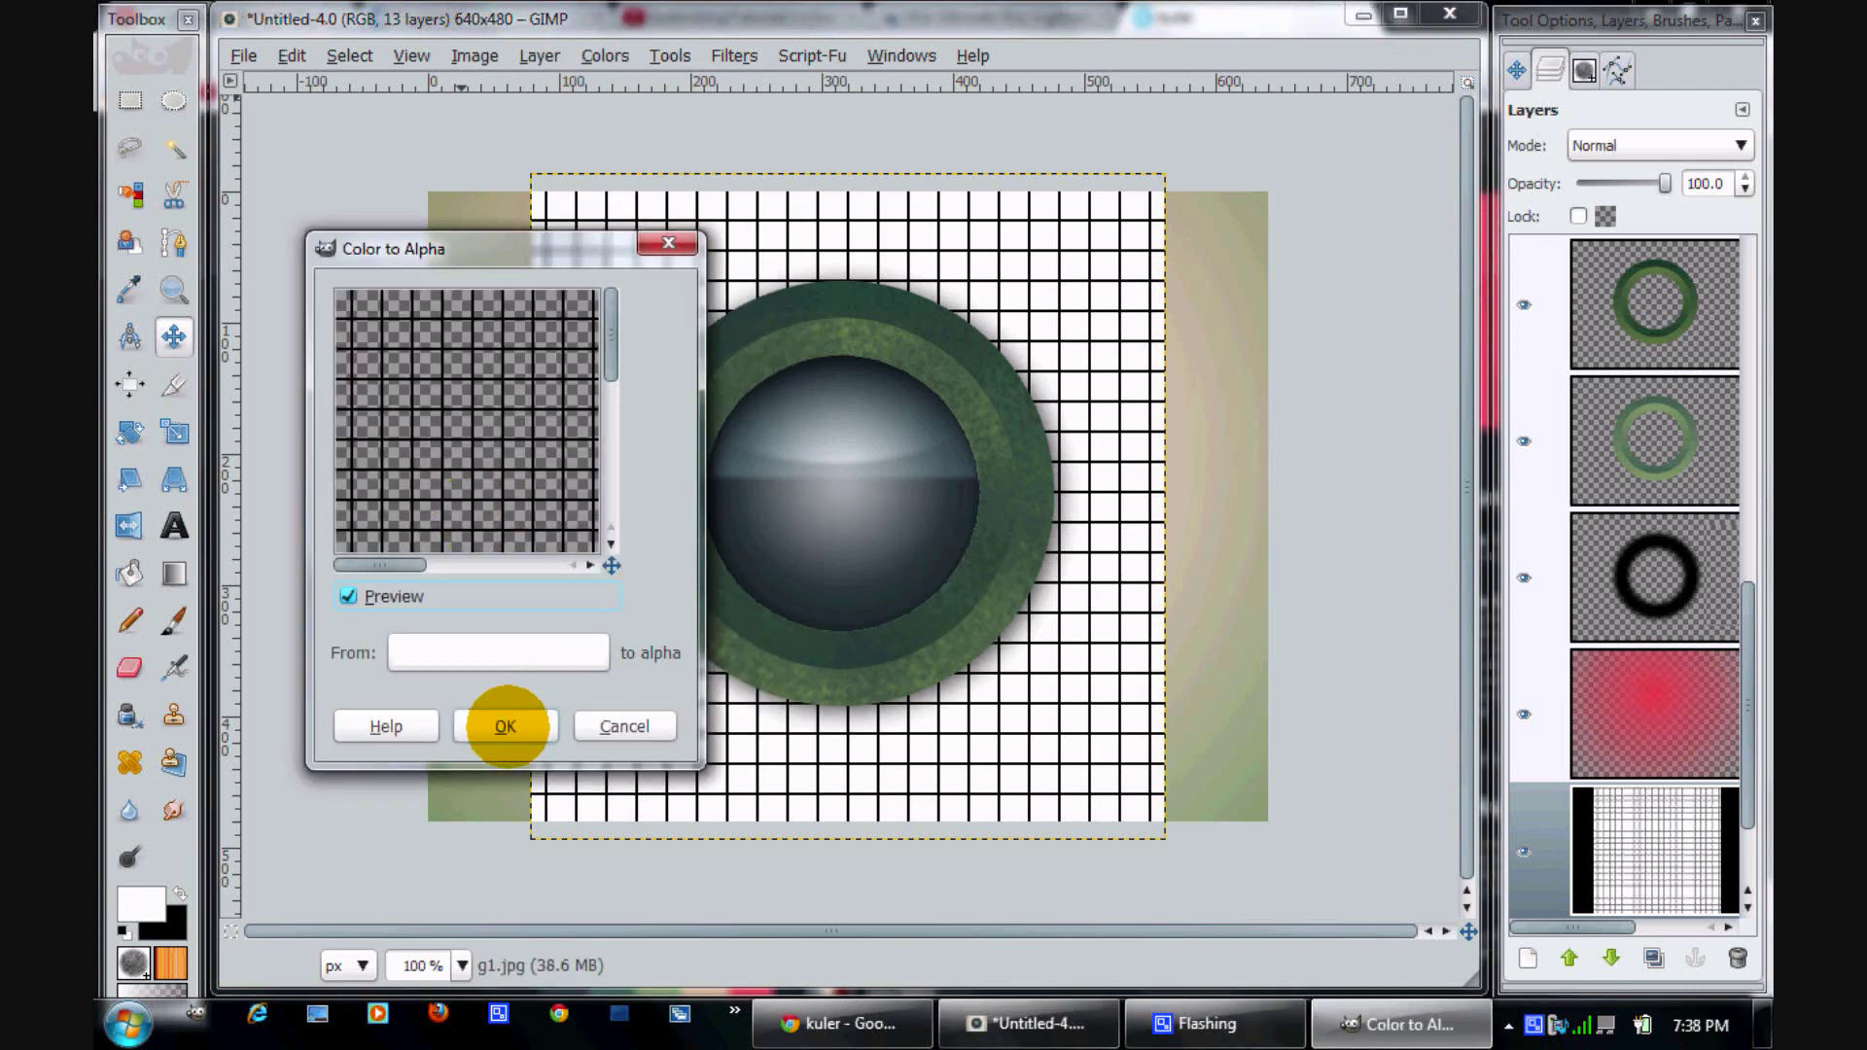
pyautogui.click(505, 726)
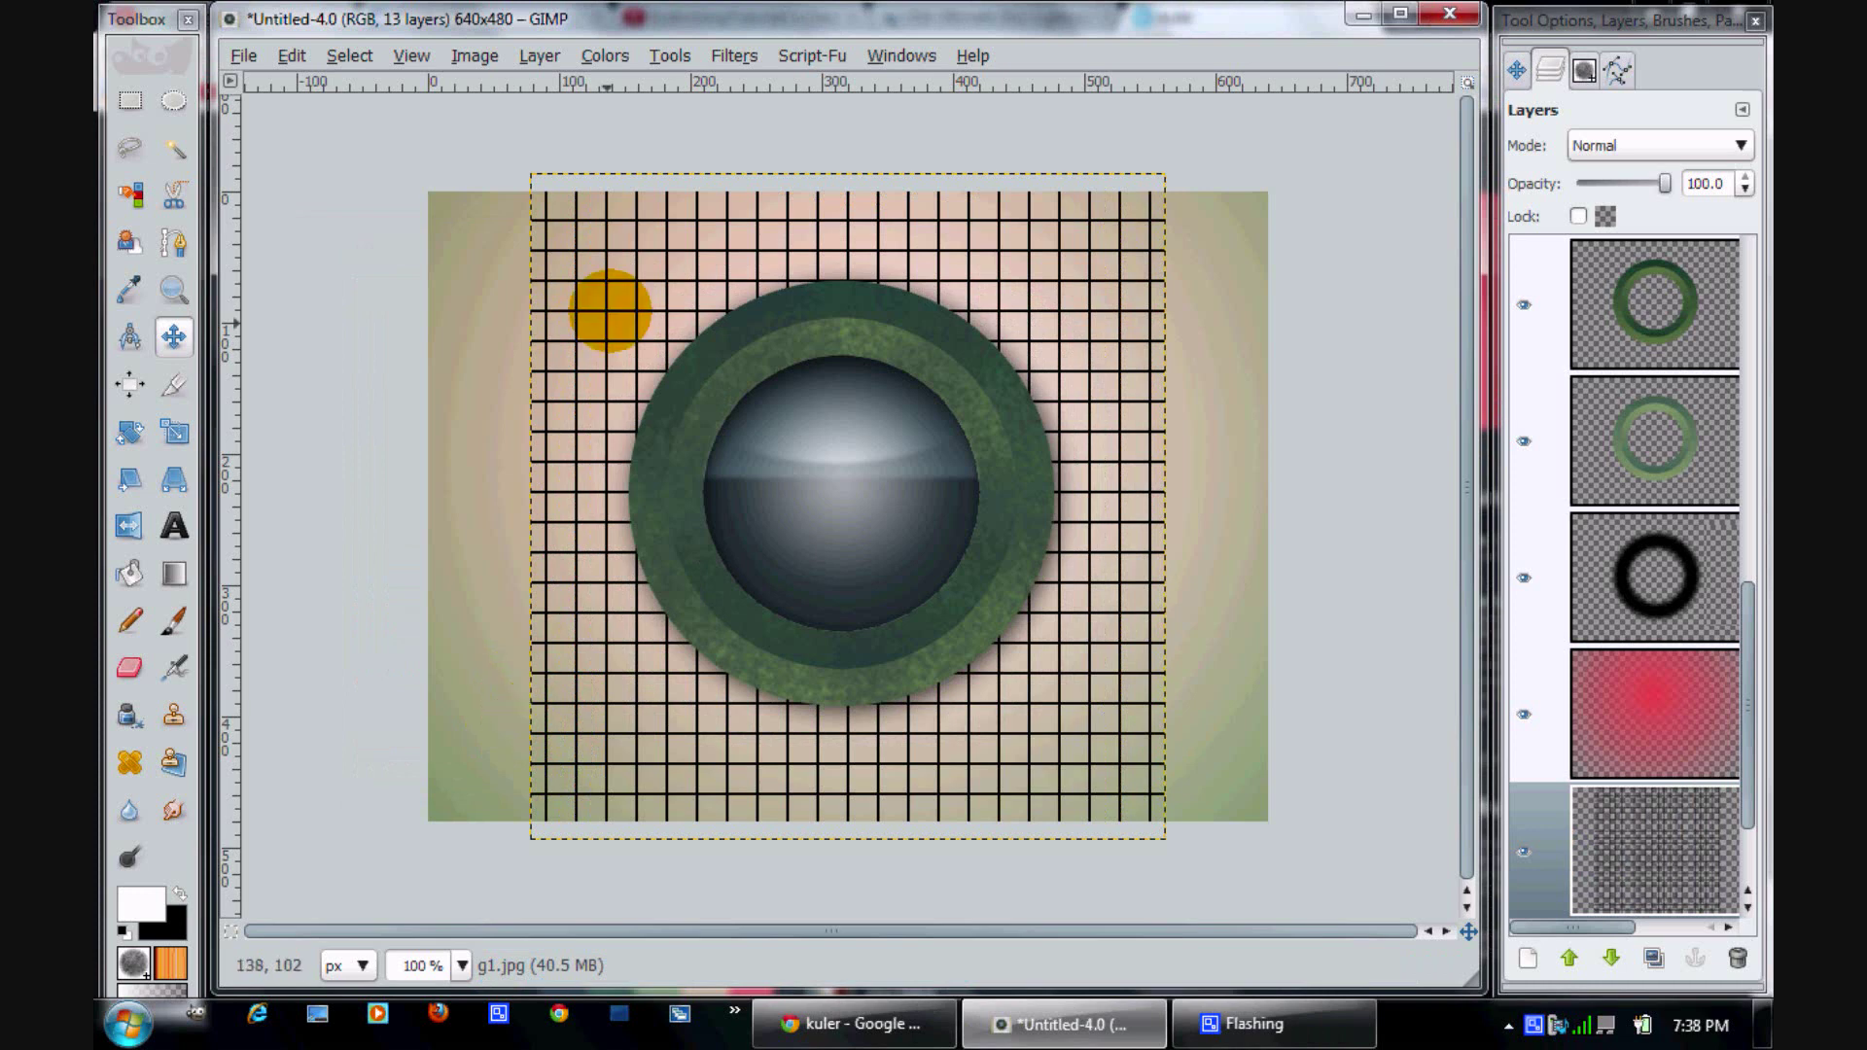
# Raise the grid layer above the pink radial gradient layer and add a layer mask to it
pyautogui.click(1569, 957)
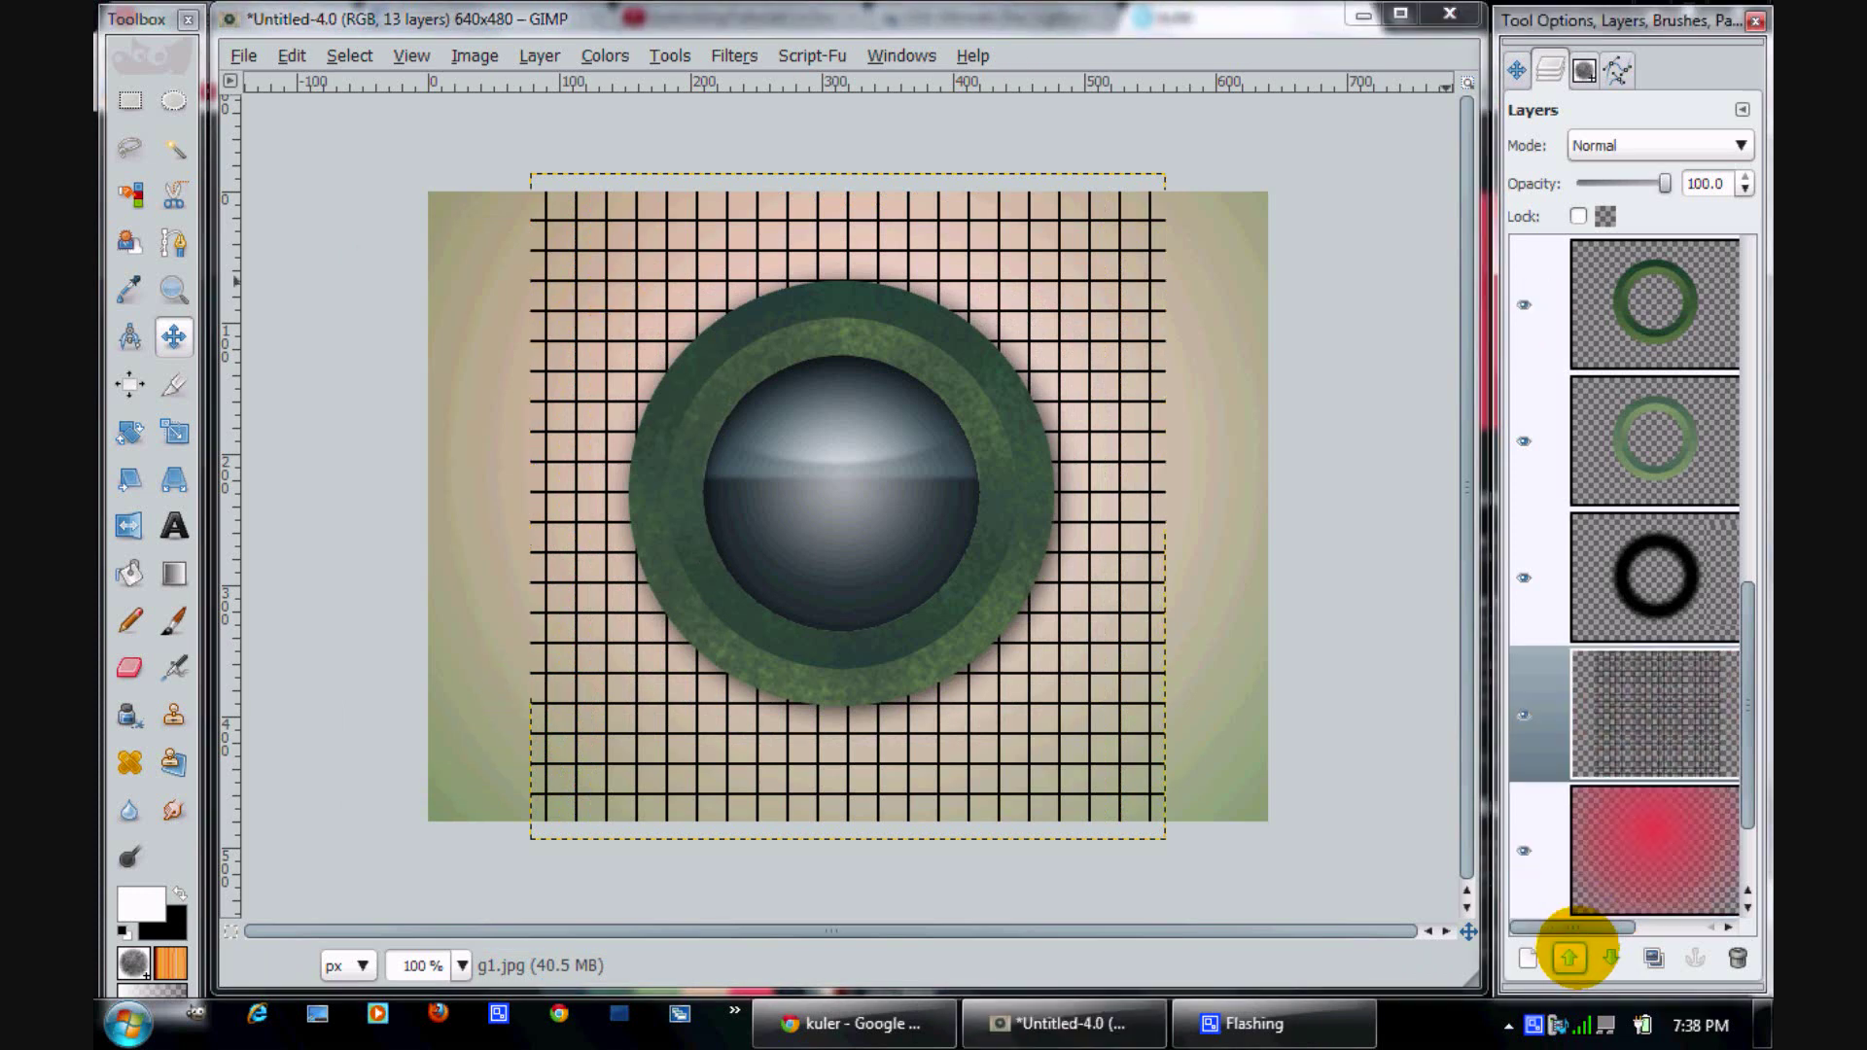
pyautogui.rightClick(1653, 713)
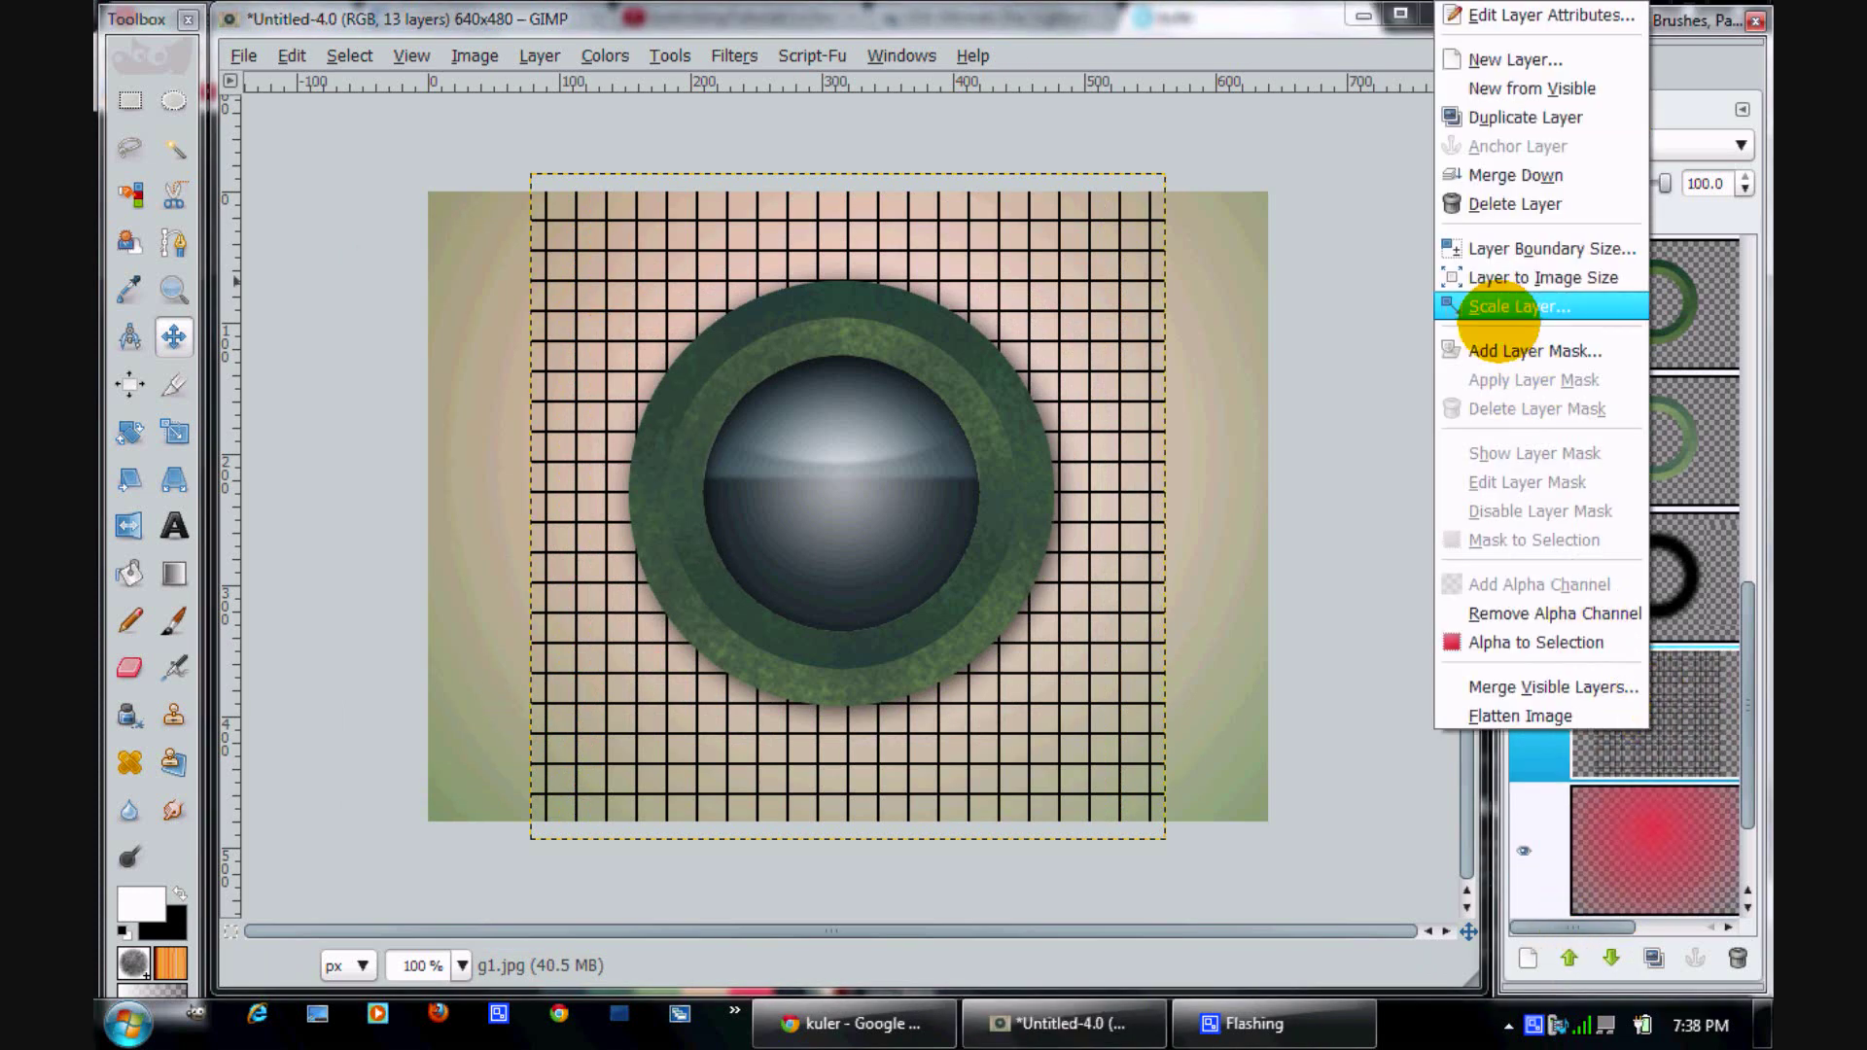
pyautogui.click(1498, 346)
pyautogui.click(321, 542)
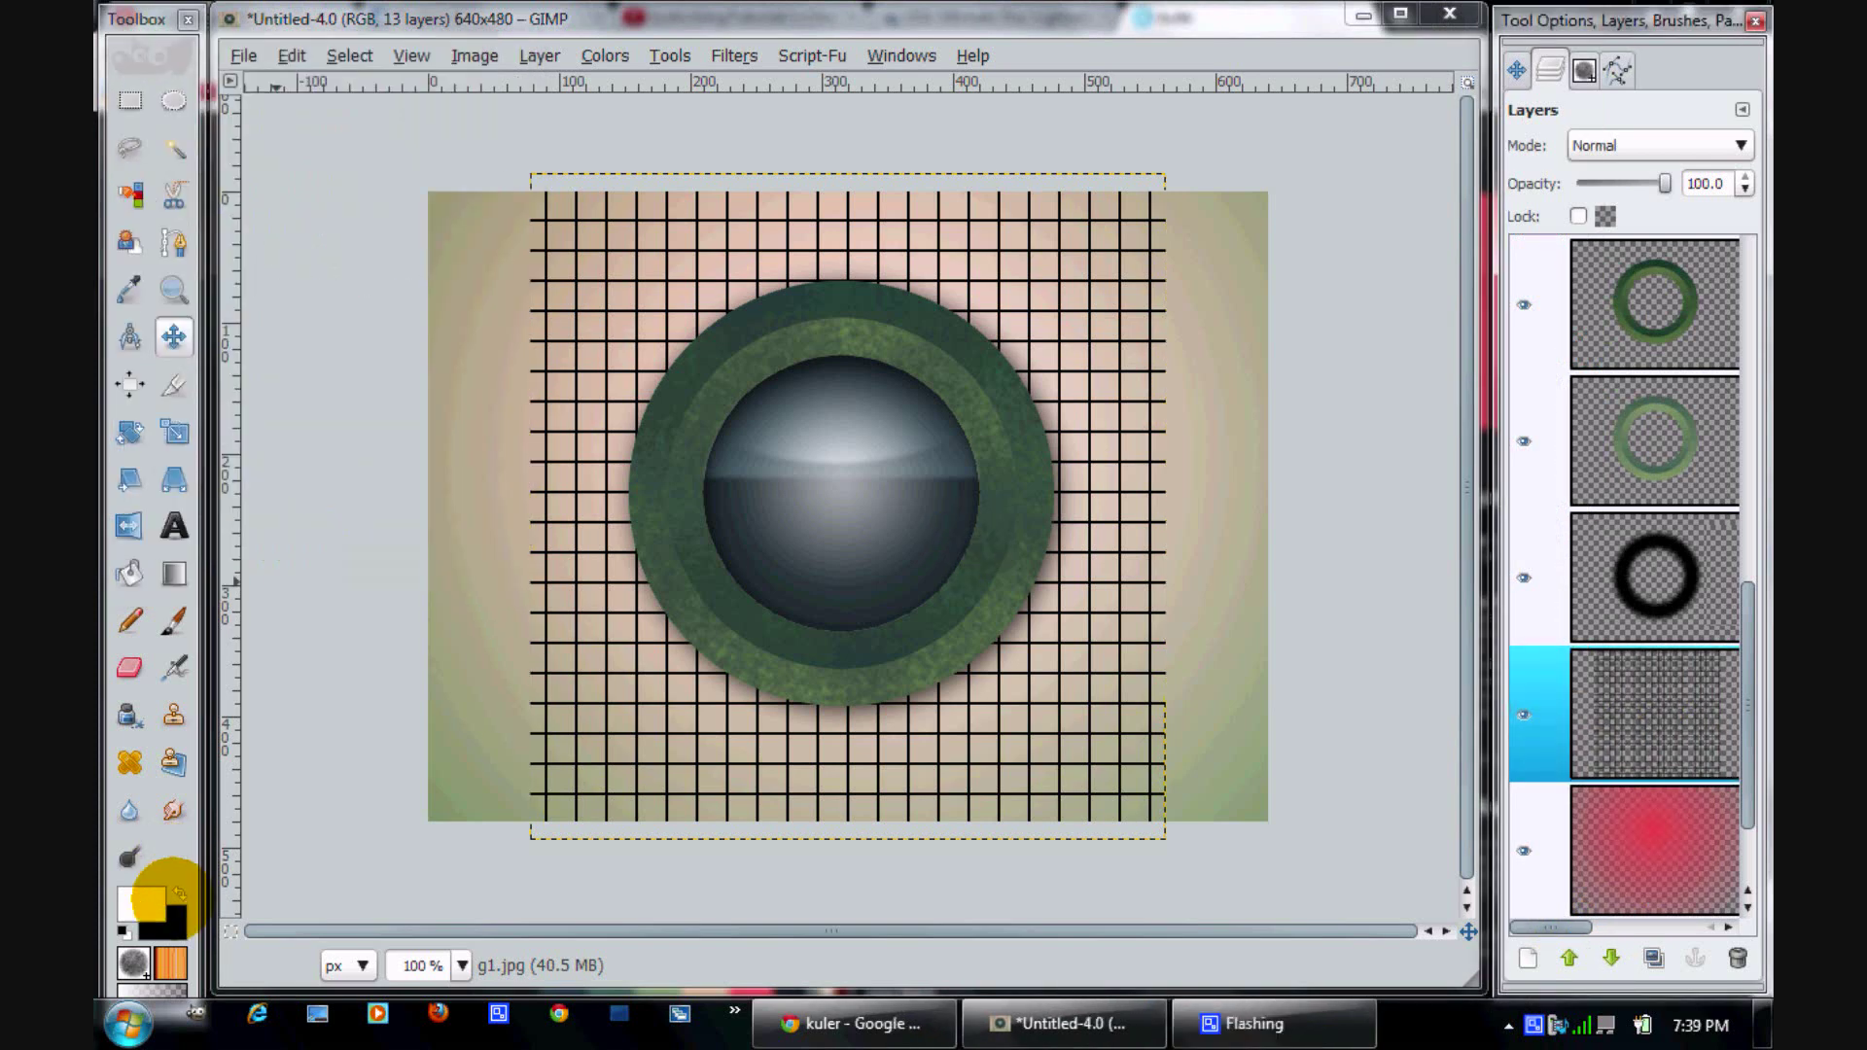
# Fade the grid's corners, top and lower edges on its layer mask with black-to-transparent linear gradients drawn inward
pyautogui.click(174, 574)
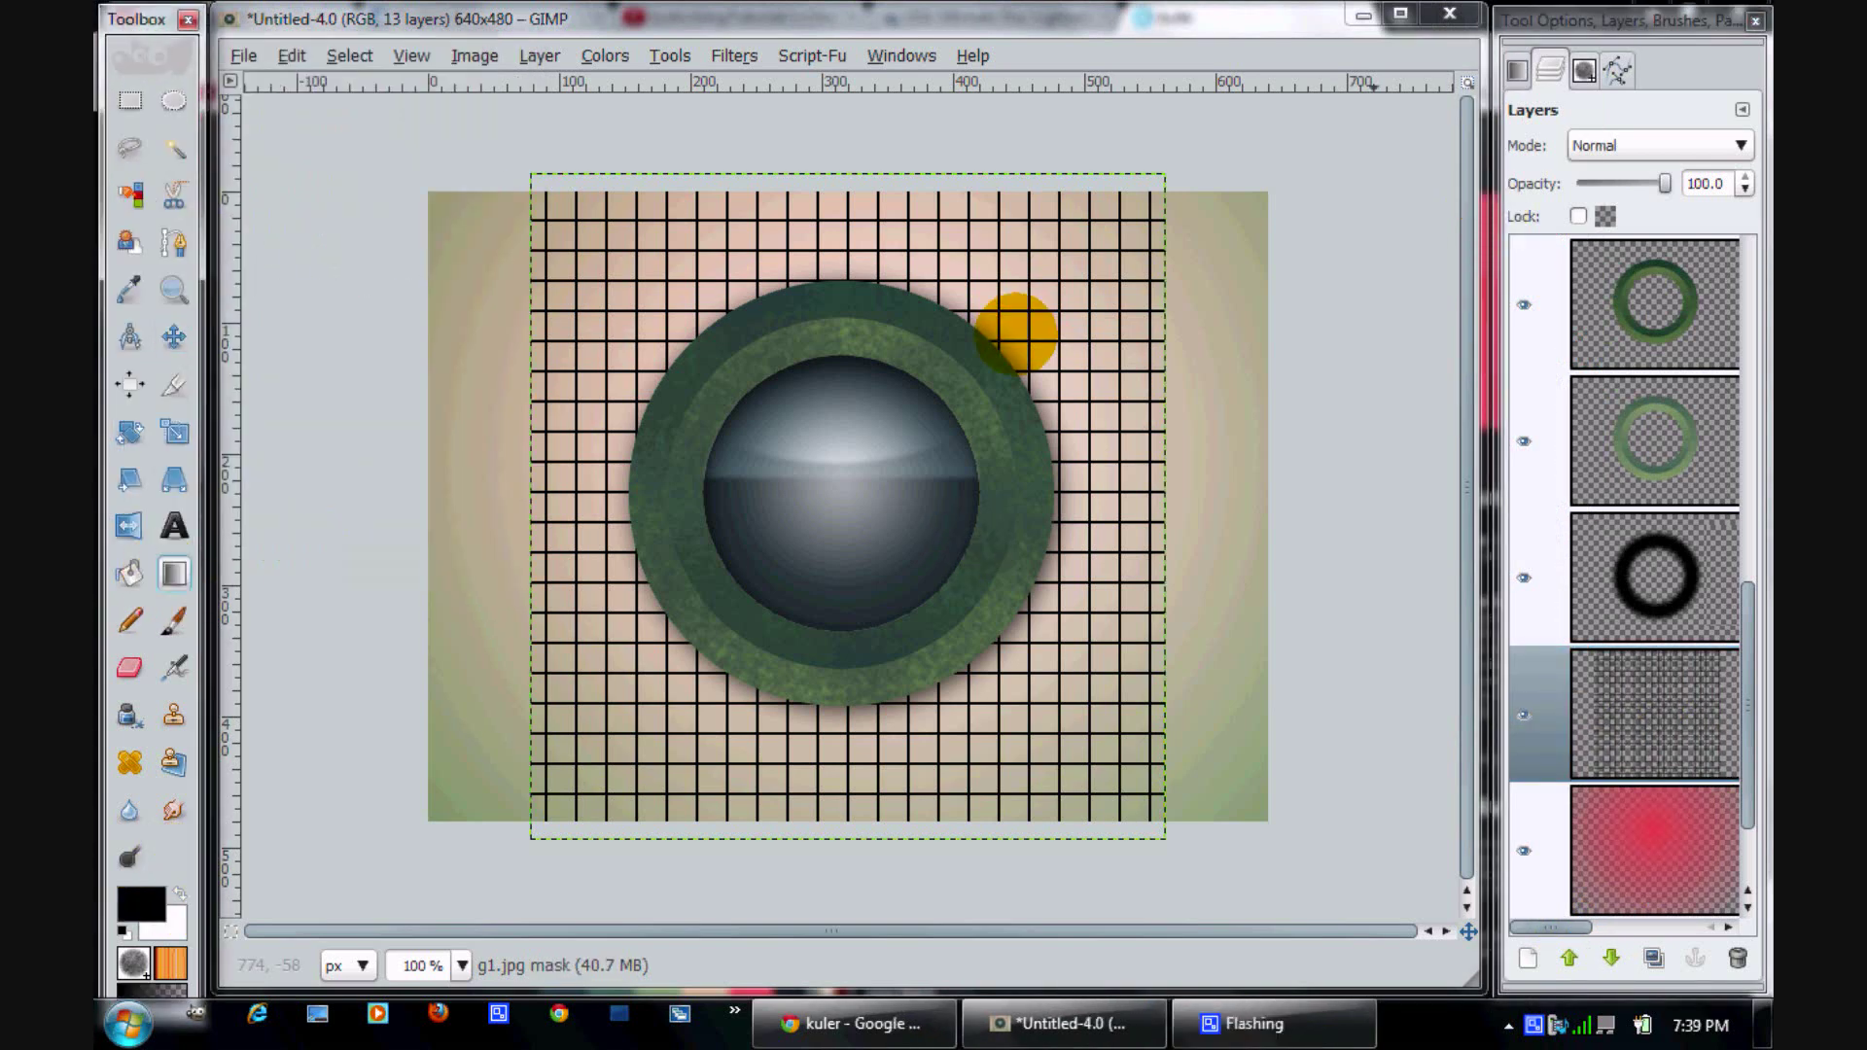
pyautogui.click(1517, 70)
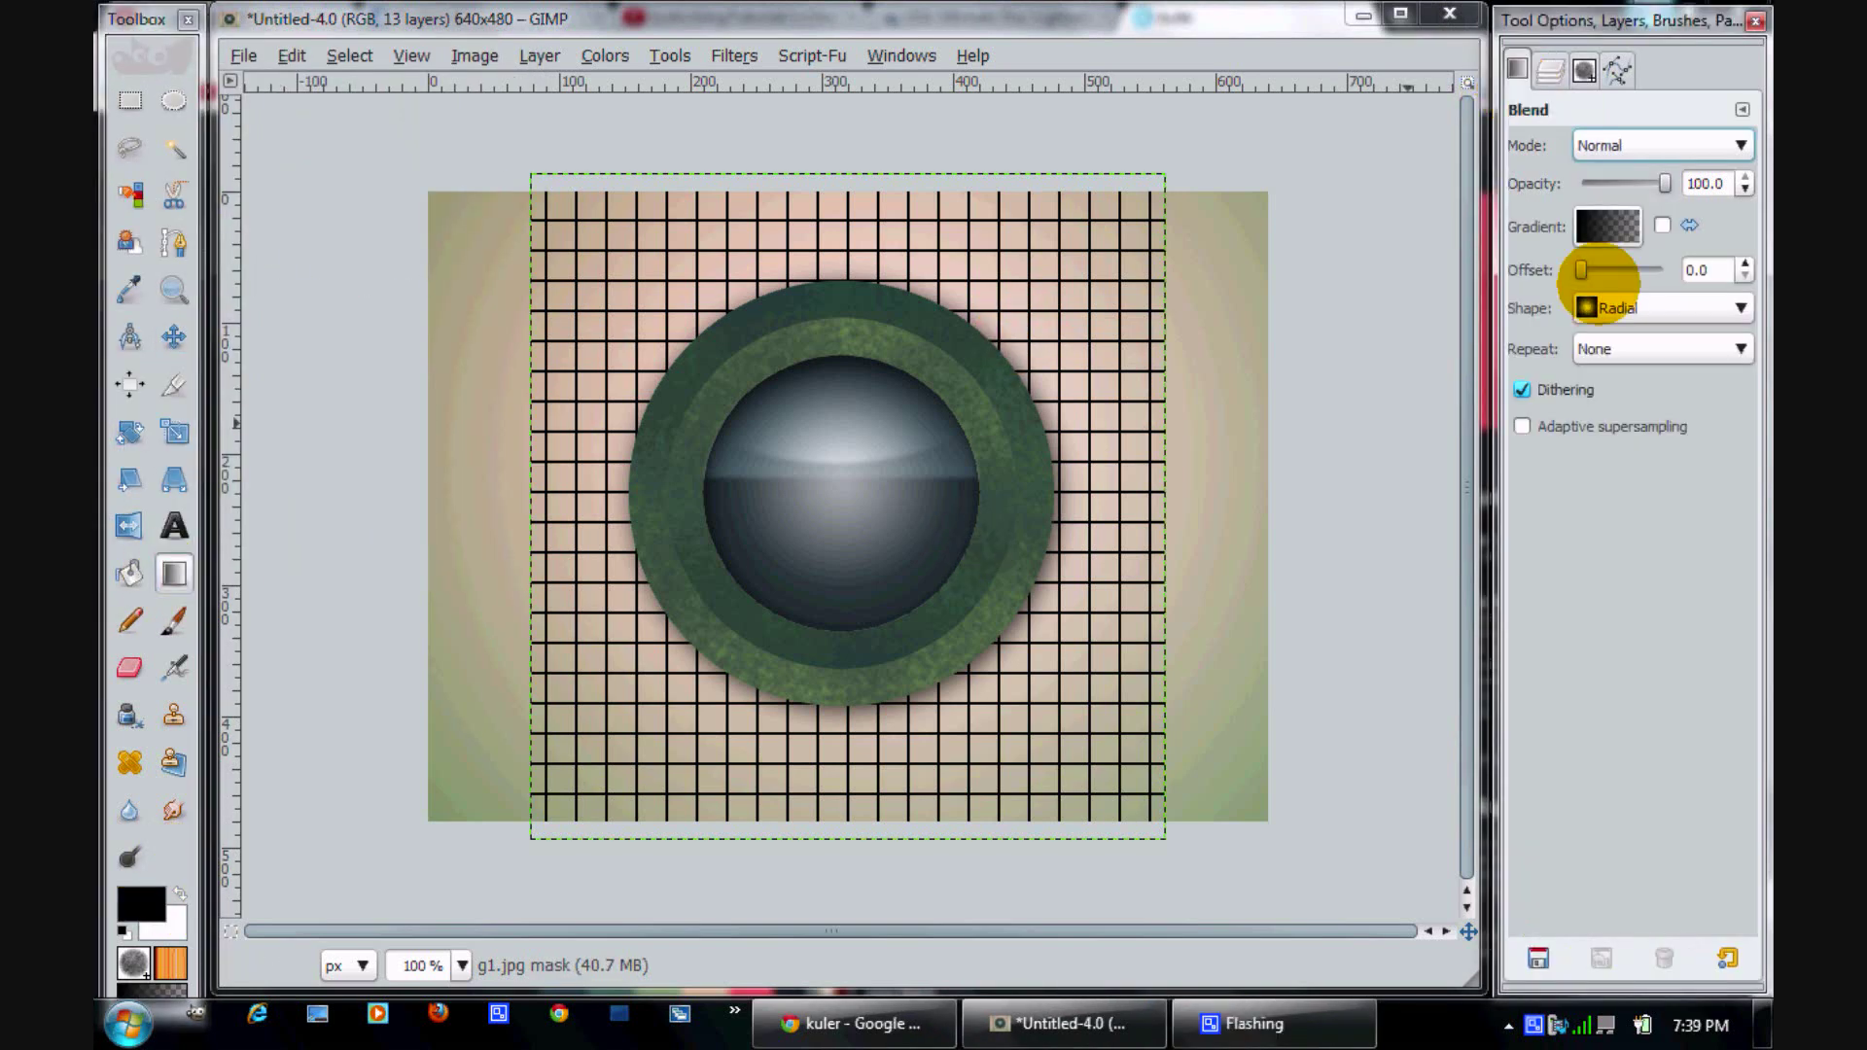
pyautogui.click(1596, 307)
pyautogui.click(1596, 237)
pyautogui.click(1549, 68)
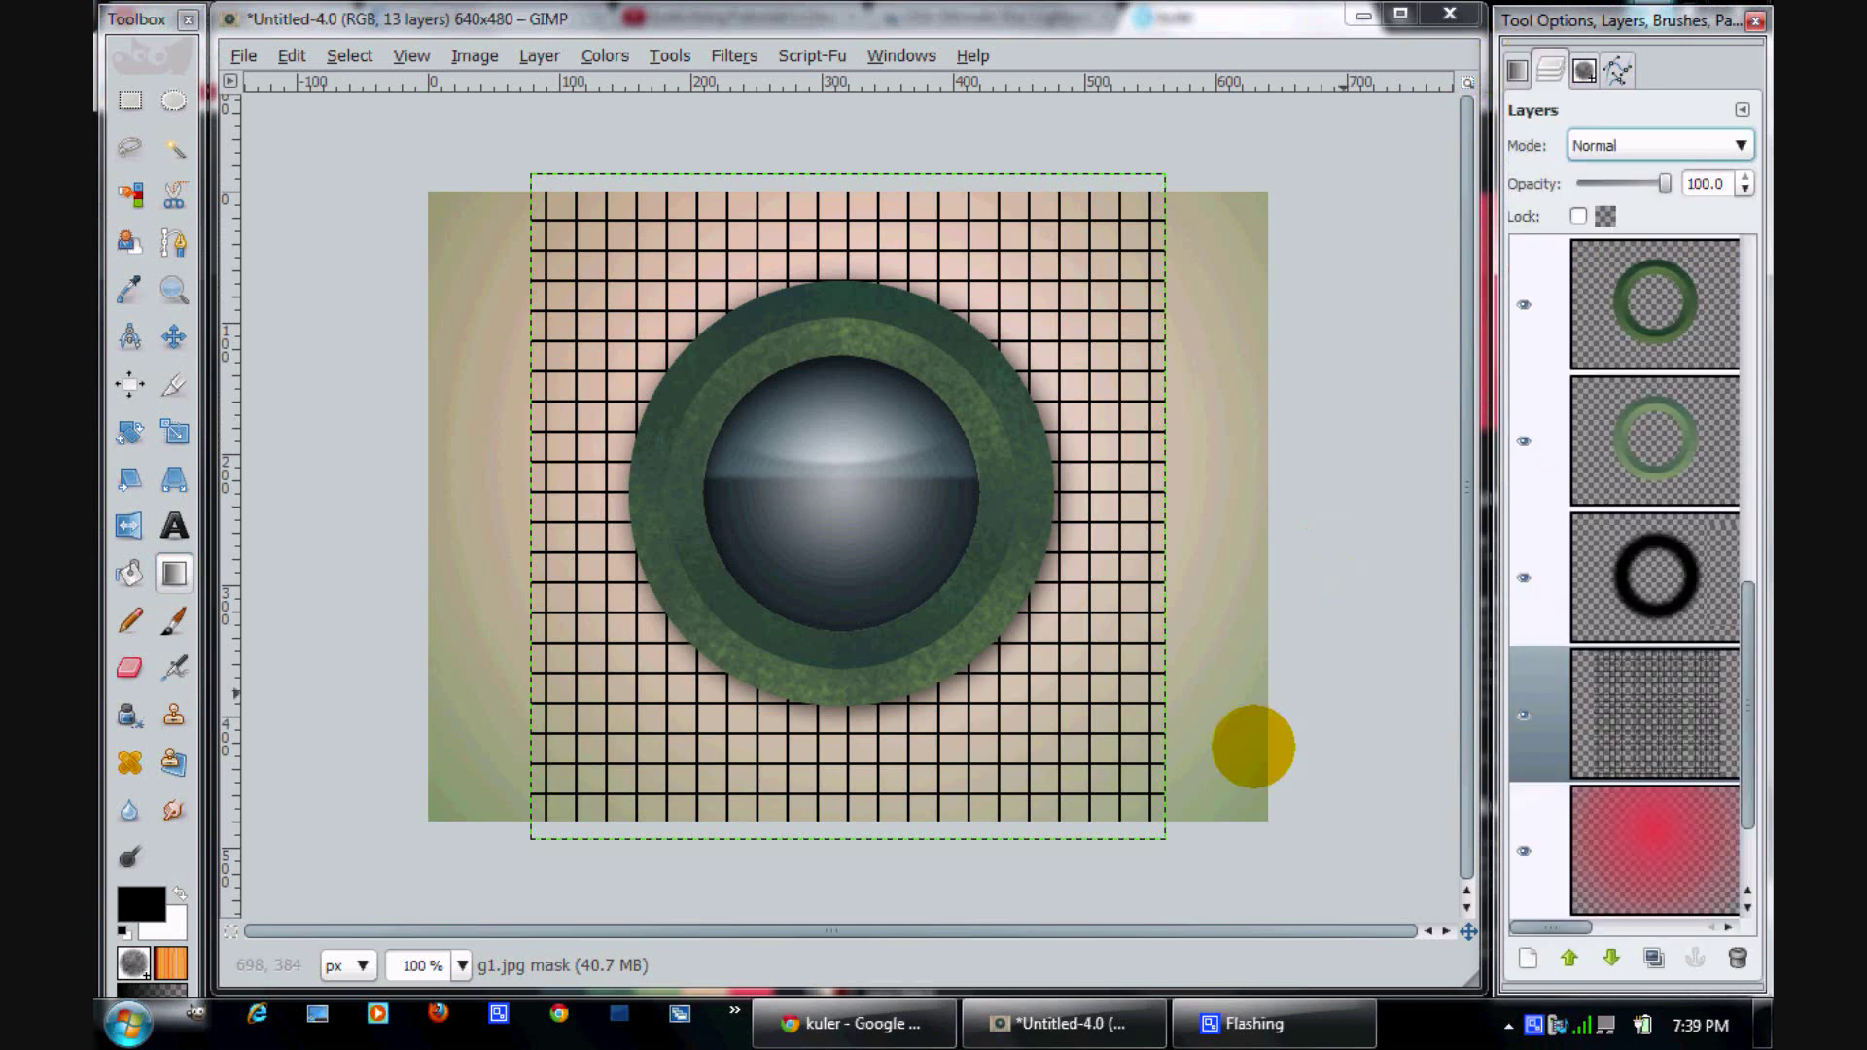
pyautogui.moveTo(1195, 852); pyautogui.dragTo(787, 492)
pyautogui.moveTo(1180, 825); pyautogui.dragTo(1060, 695)
pyautogui.moveTo(1189, 181); pyautogui.dragTo(988, 279)
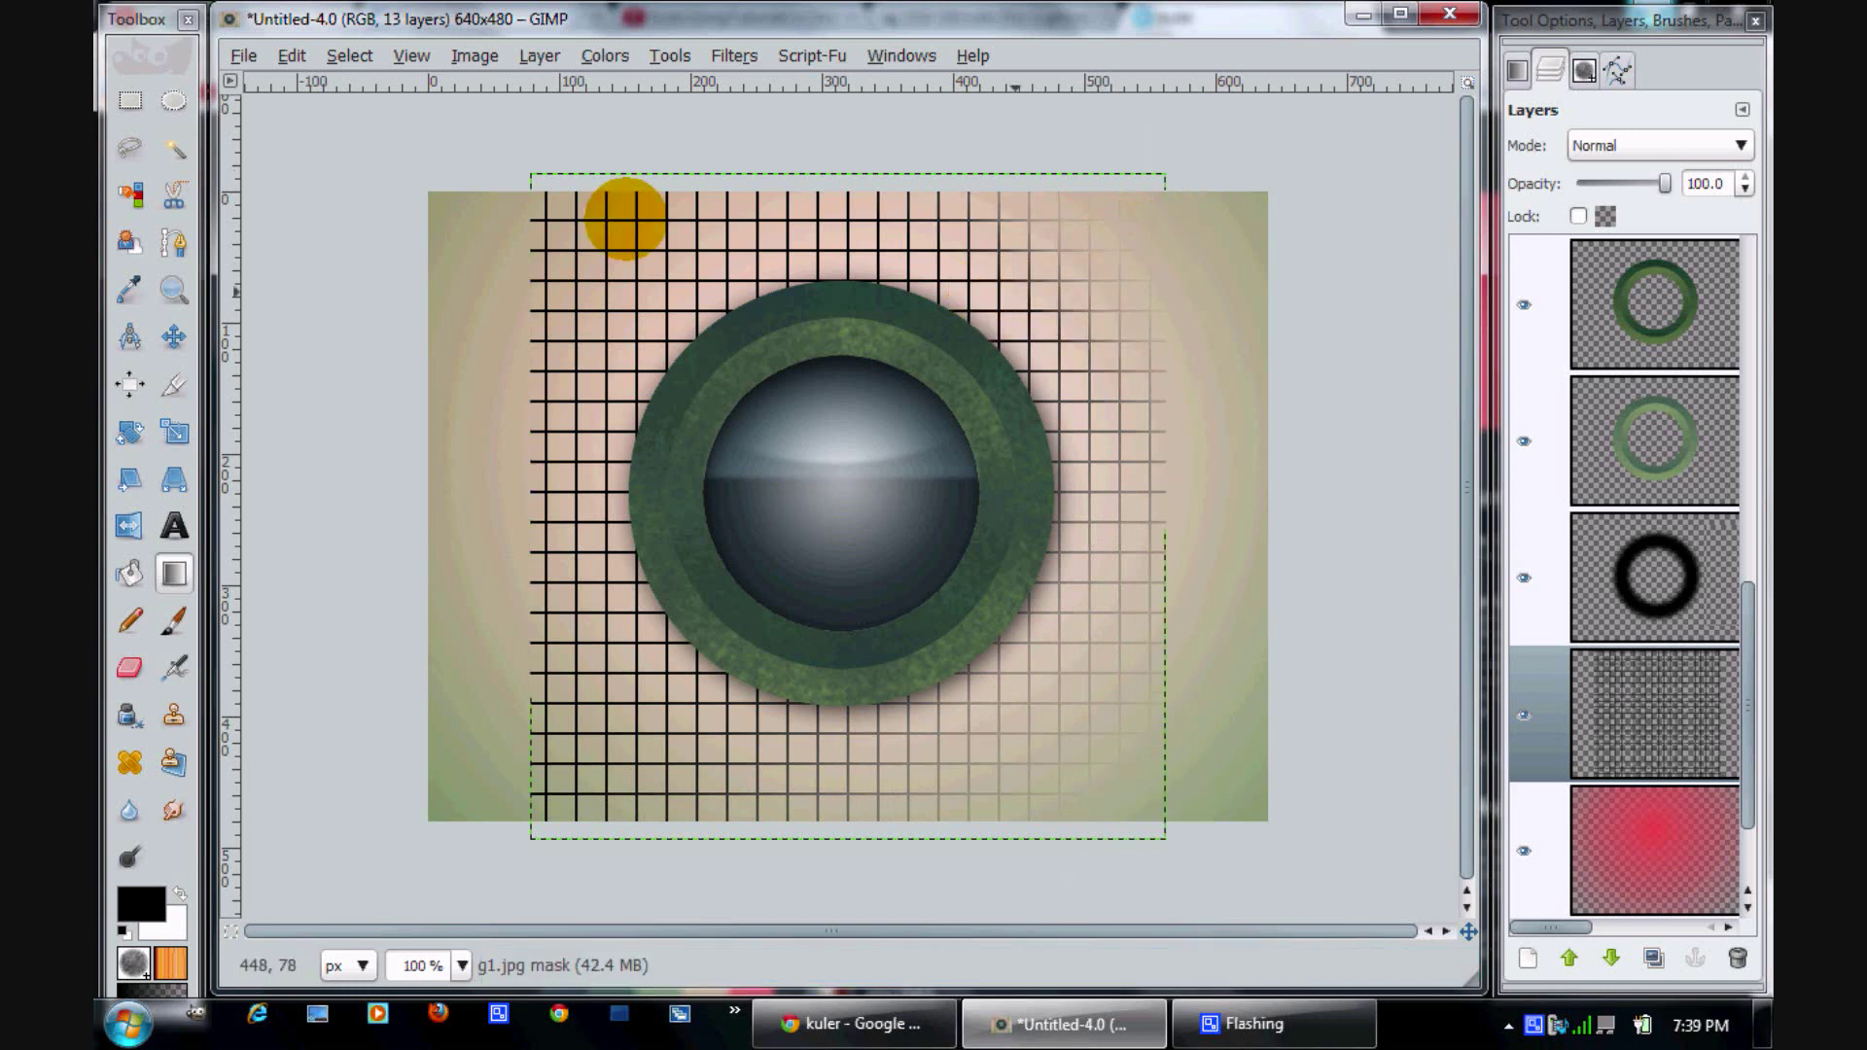
pyautogui.moveTo(490, 171); pyautogui.dragTo(747, 377)
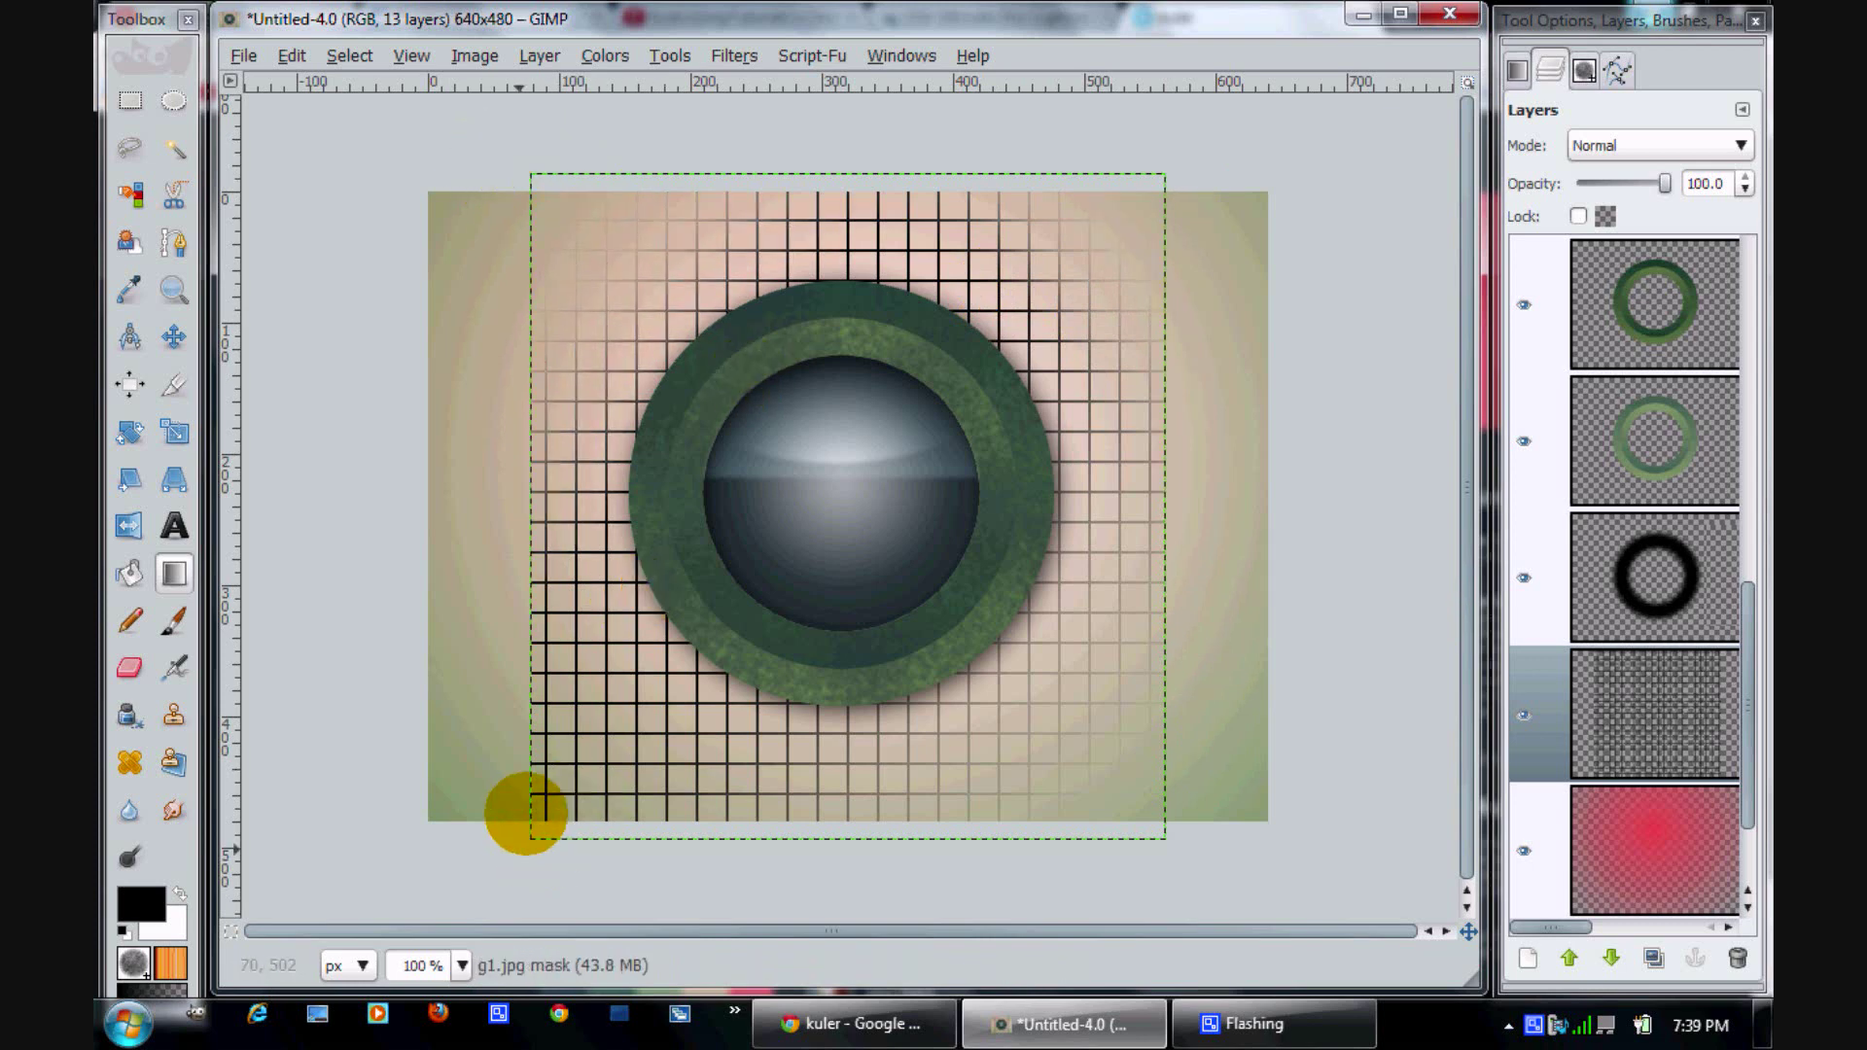
pyautogui.moveTo(548, 842); pyautogui.dragTo(671, 658)
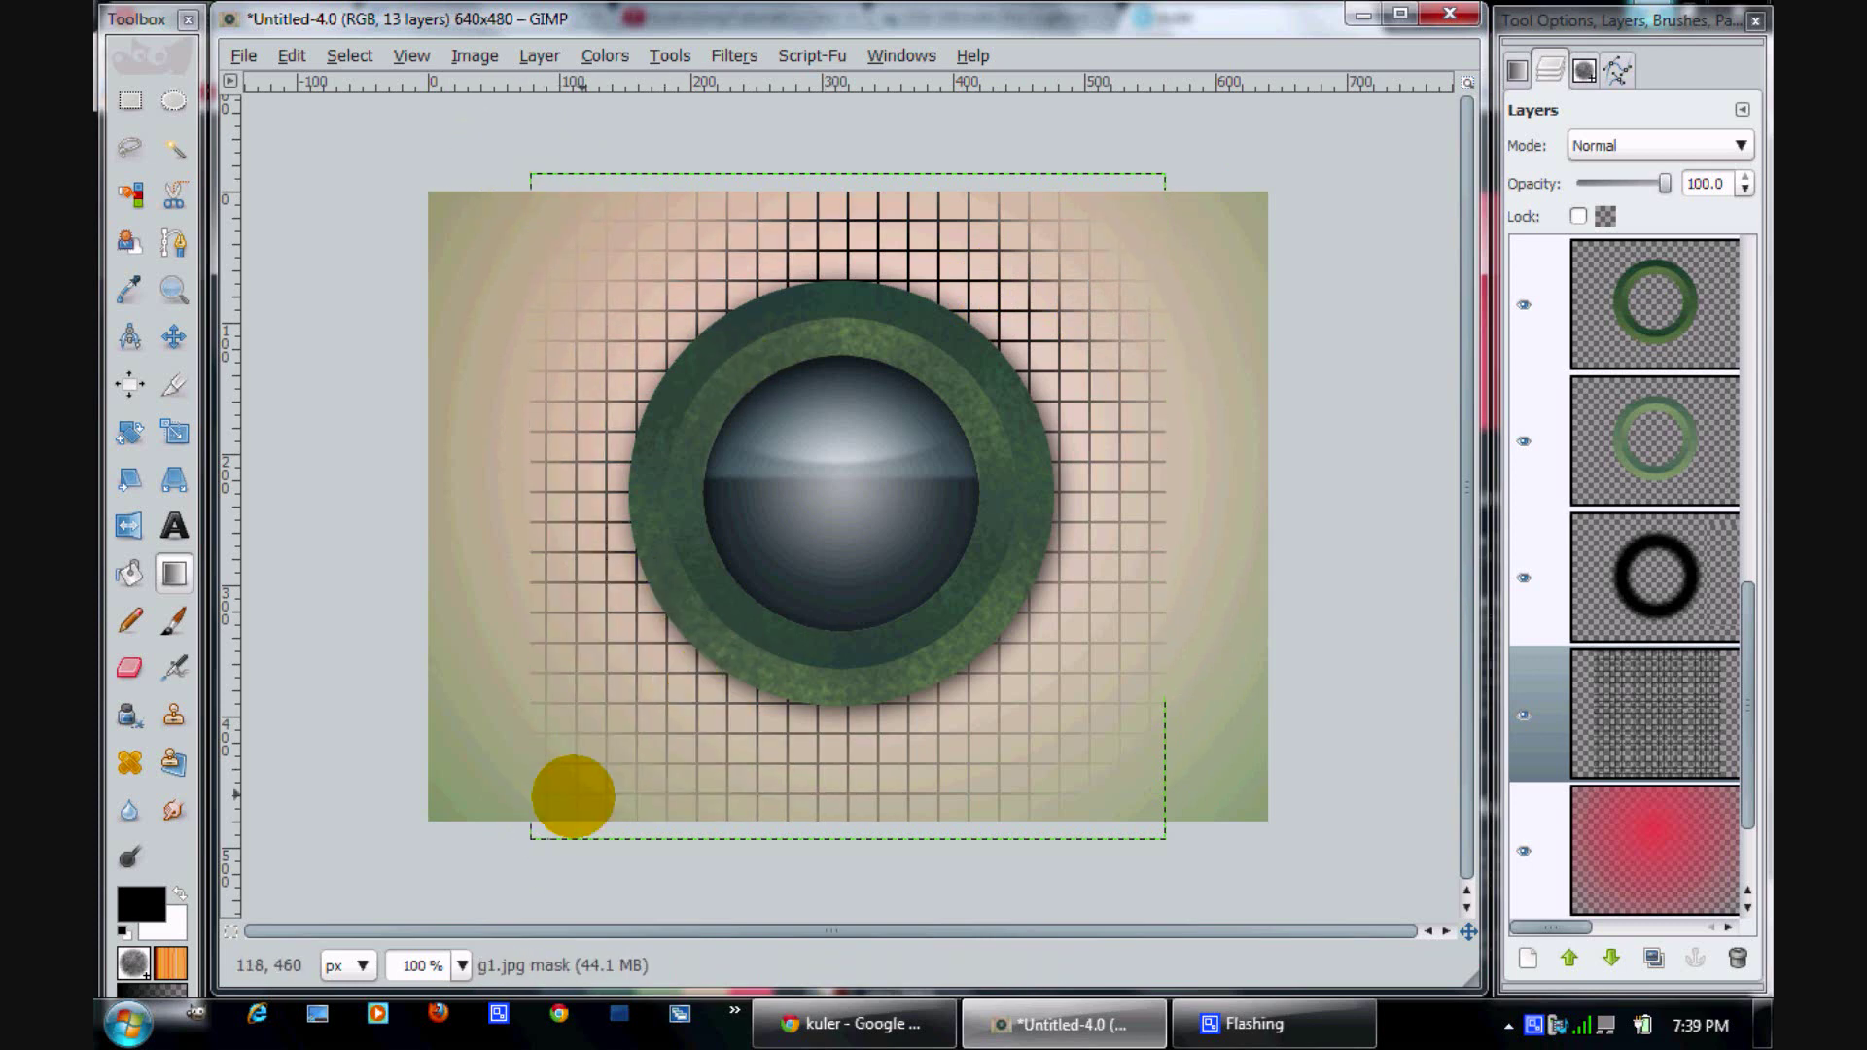
pyautogui.moveTo(872, 178); pyautogui.dragTo(870, 389)
pyautogui.moveTo(842, 658); pyautogui.dragTo(842, 658)
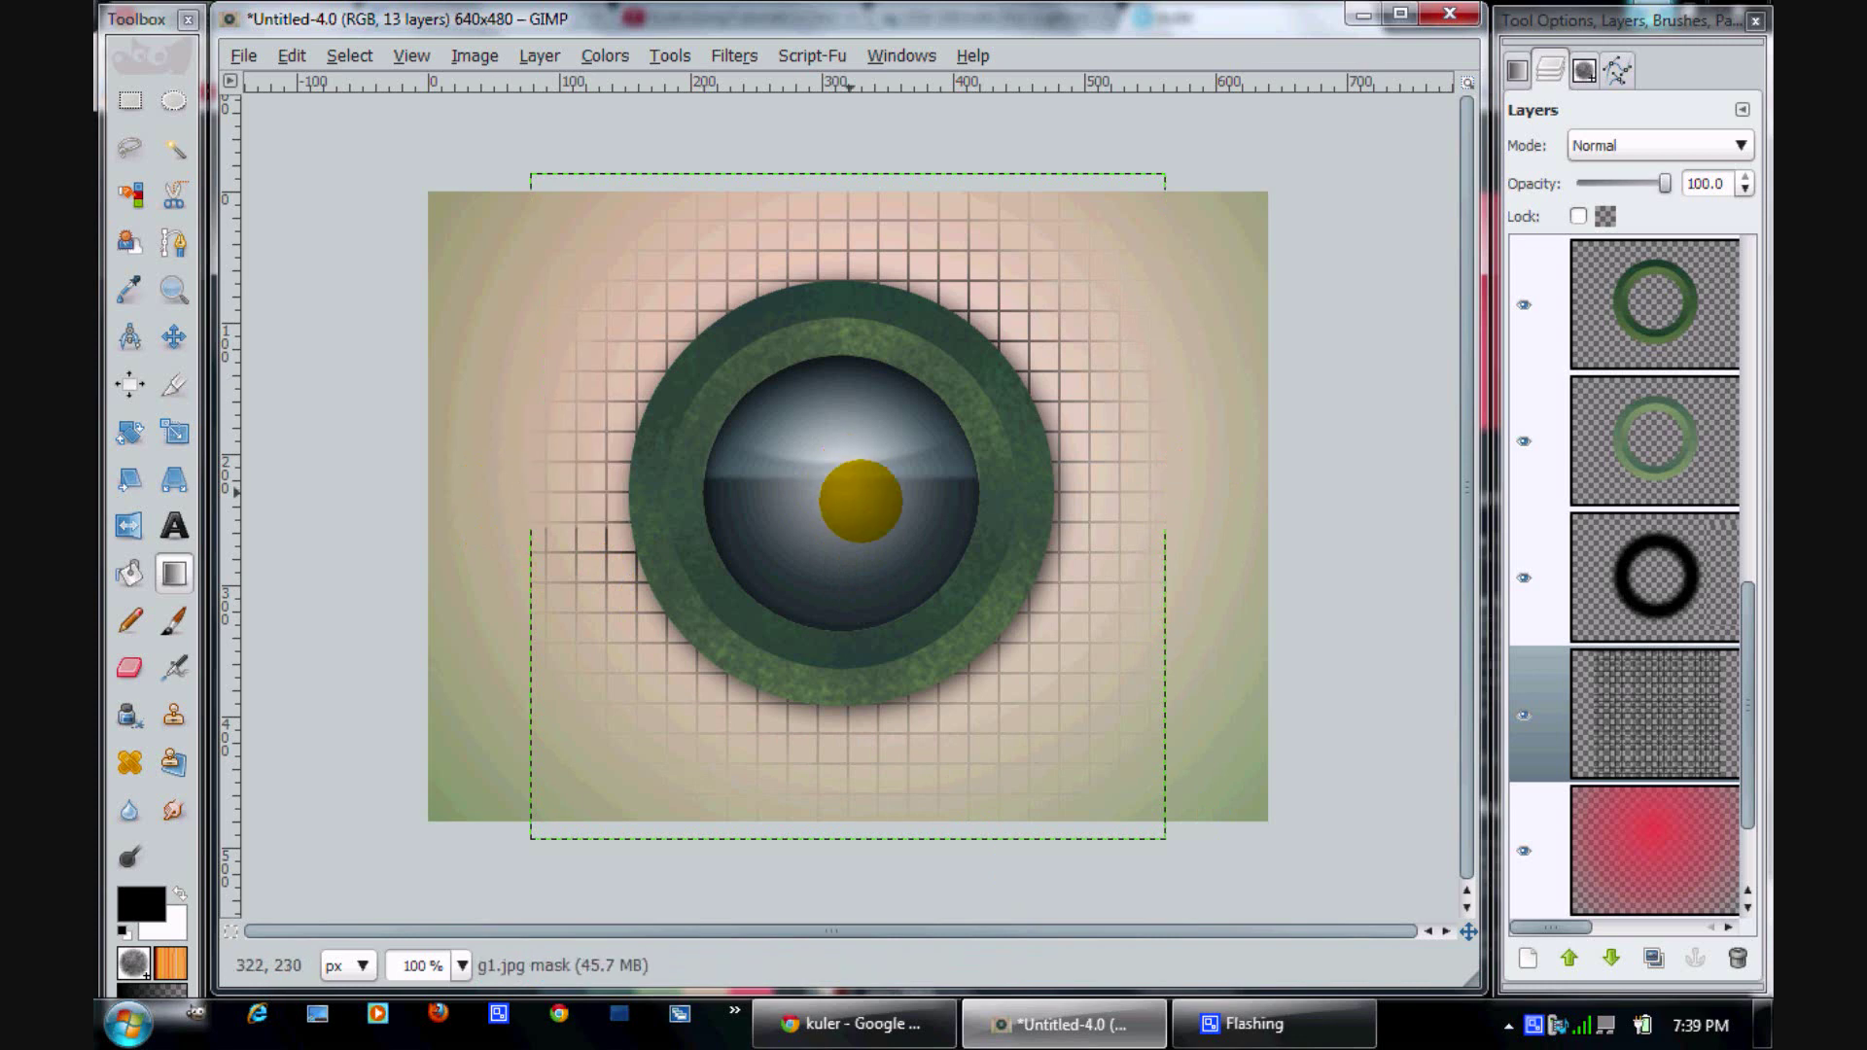
# Set the grid layer's blend mode to Overlay, targeting the layer instead of its mask
pyautogui.click(1679, 670)
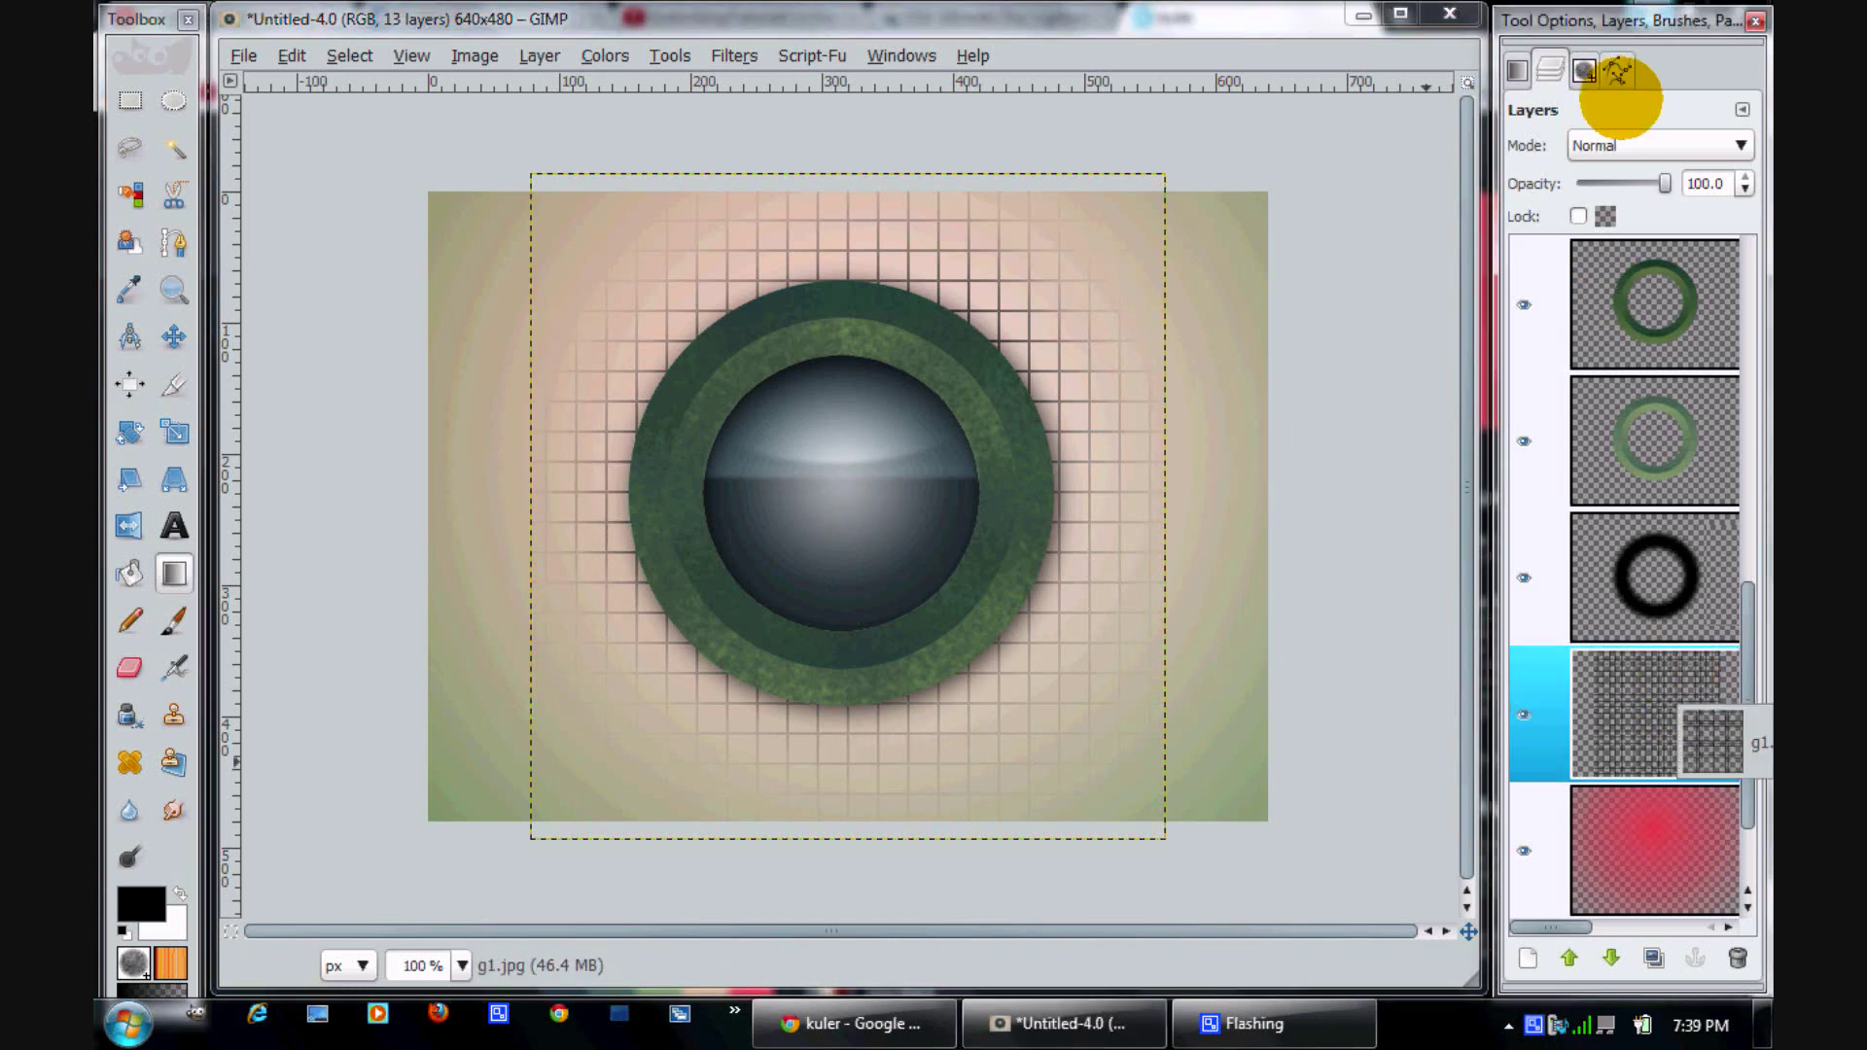
pyautogui.click(1617, 146)
pyautogui.press('Escape')
pyautogui.click(1617, 331)
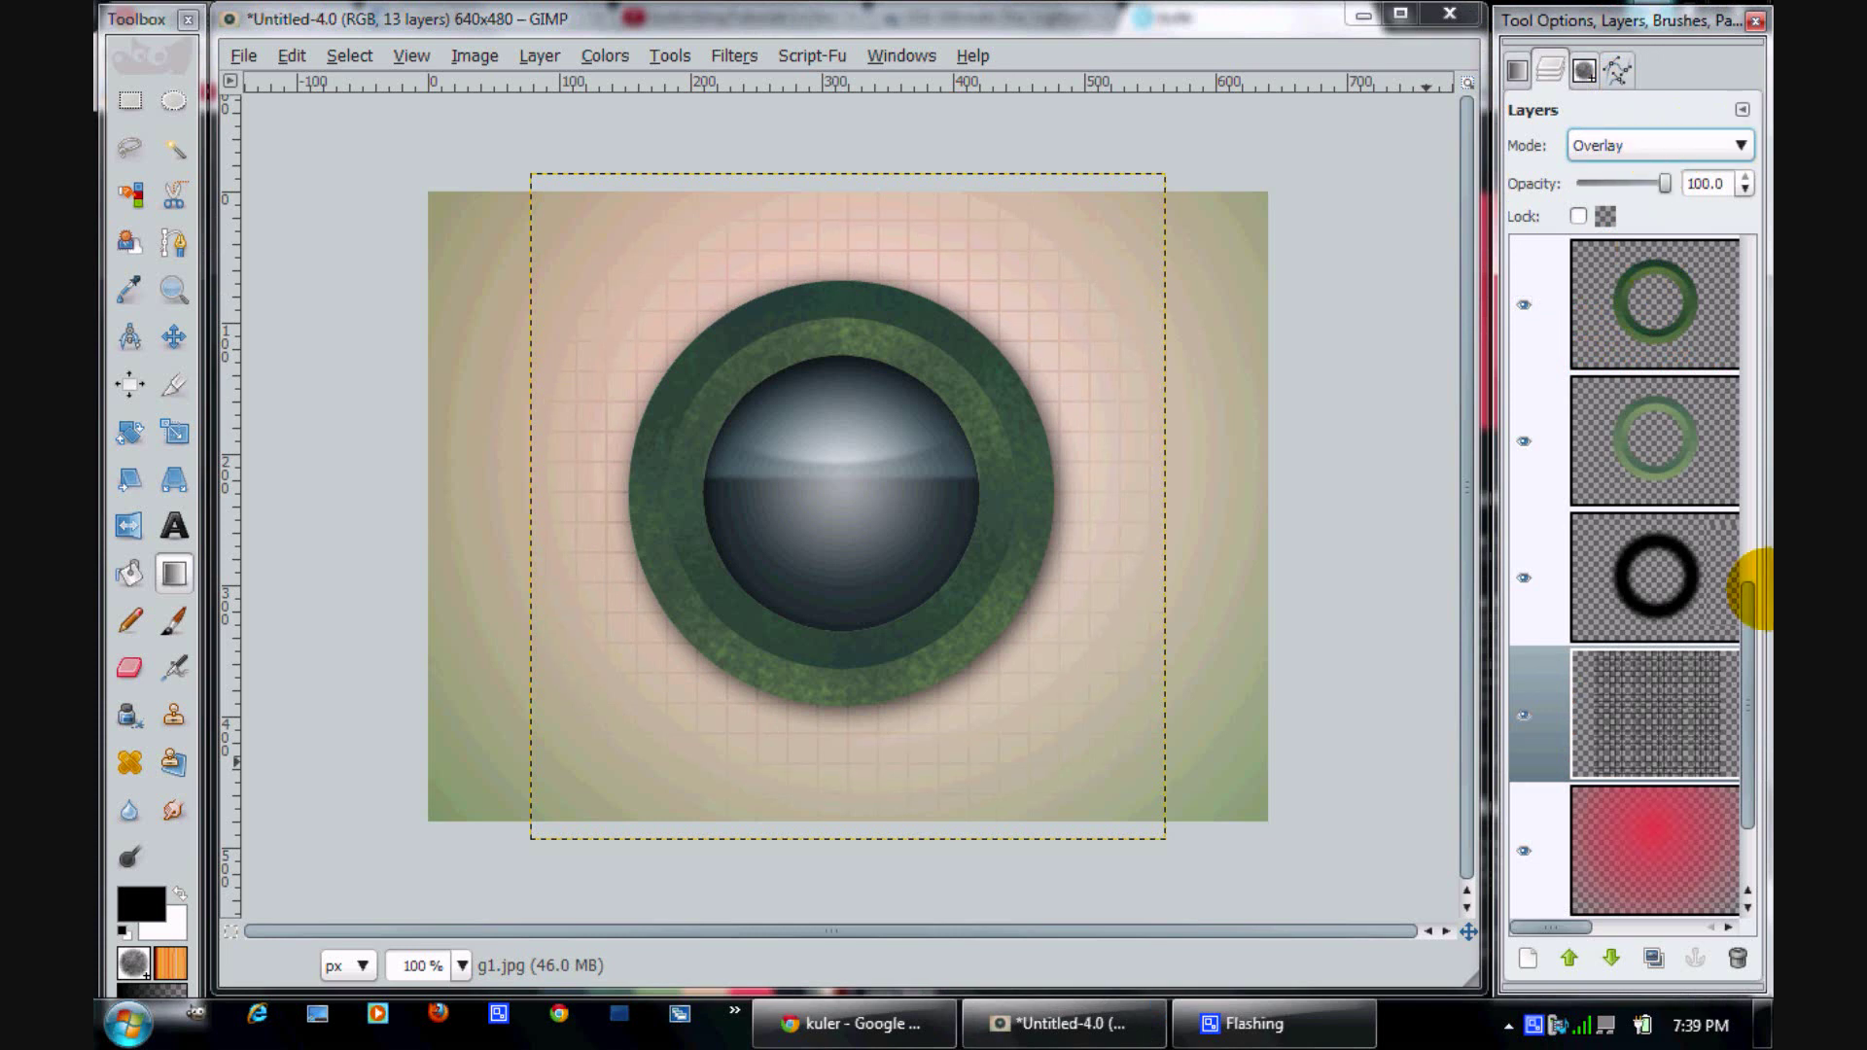
# Select the Background layer at the base of the layer stack
pyautogui.scroll(-2, 1726, 778)
pyautogui.click(1677, 807)
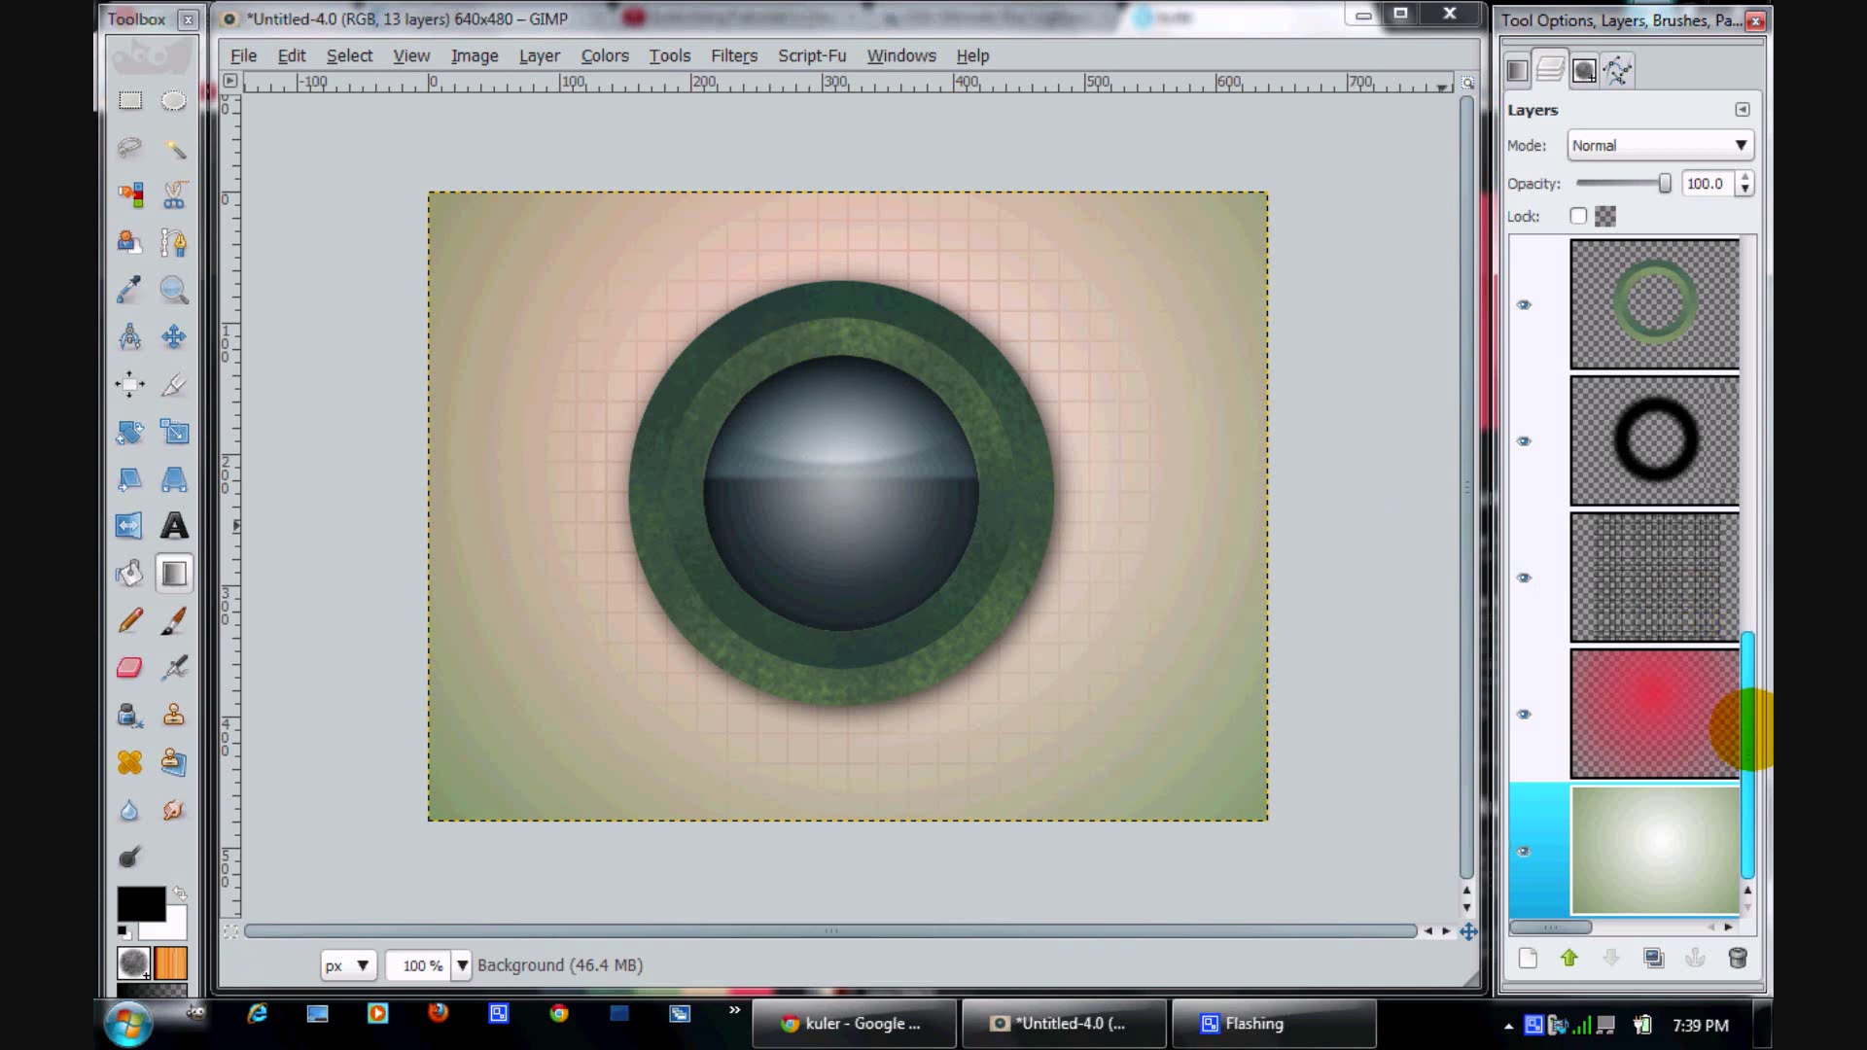
pyautogui.moveTo(1743, 734); pyautogui.dragTo(1737, 269)
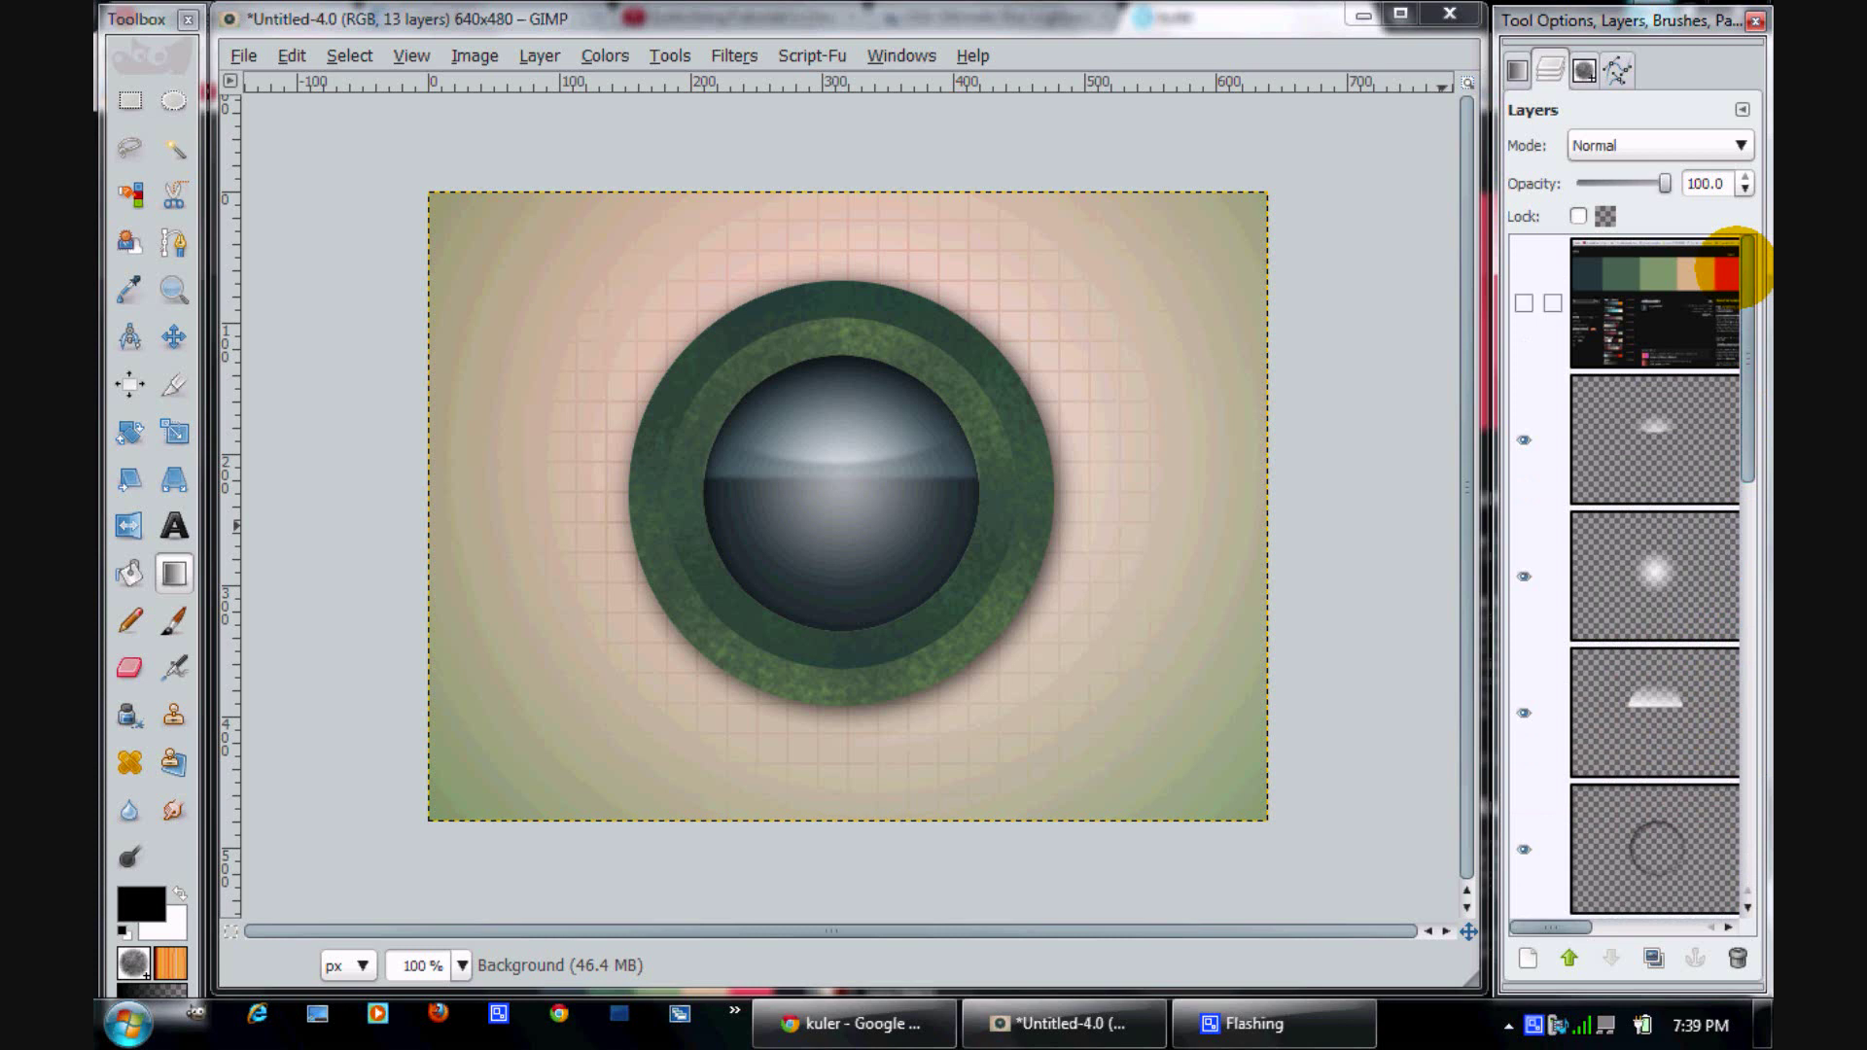